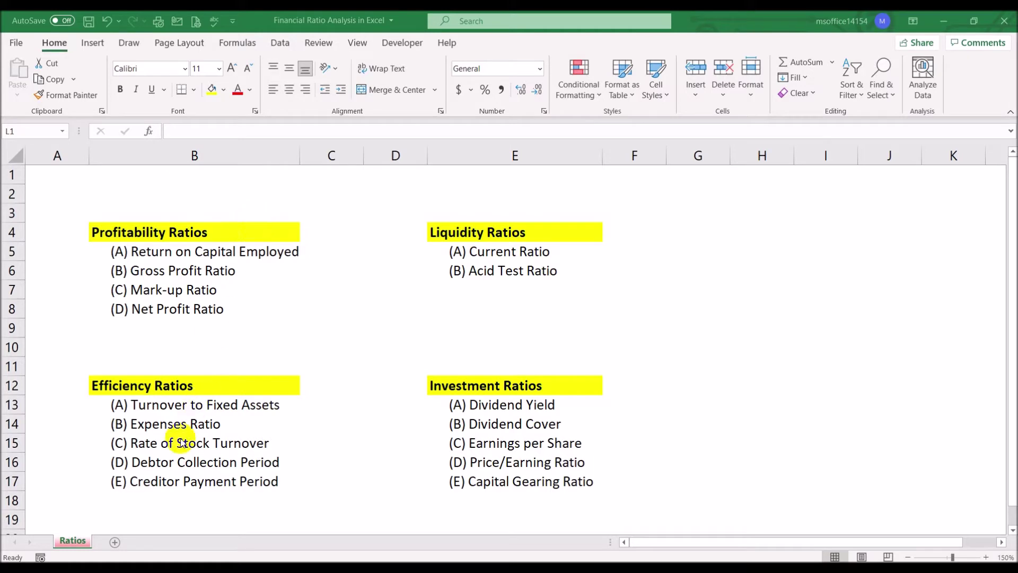
- Add a new worksheet after the Ratios sheet and name it "Profit & Loss (P & L)"
left_click(115, 542)
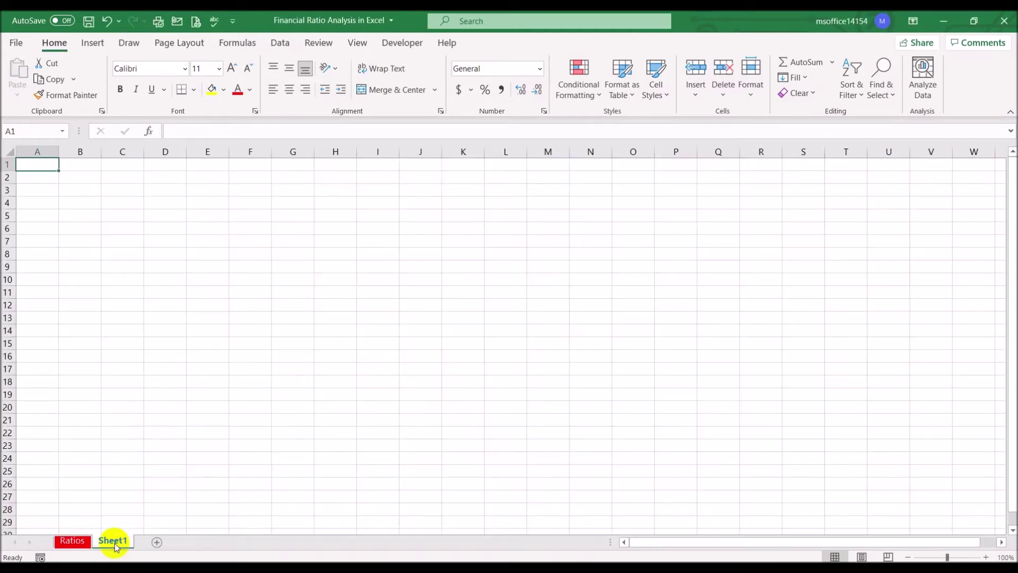
double_click(115, 542)
type("Profit")
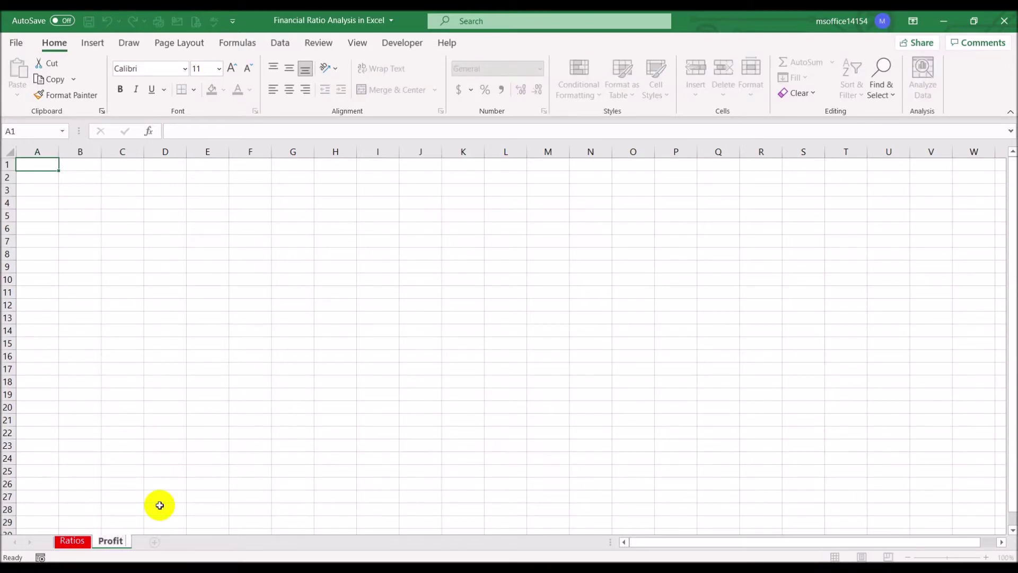
type(" & Loss (P & L)")
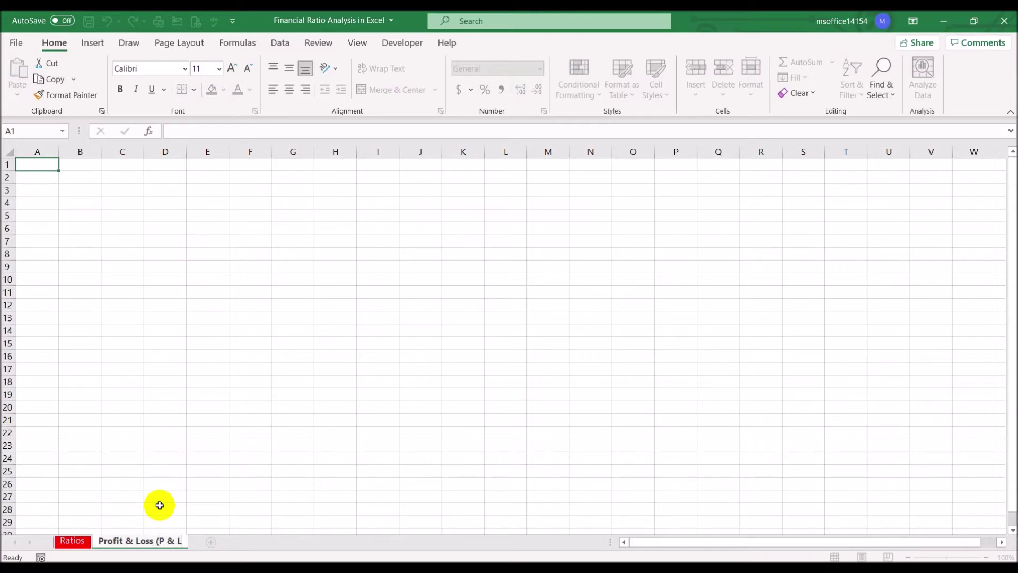
left_click(259, 297)
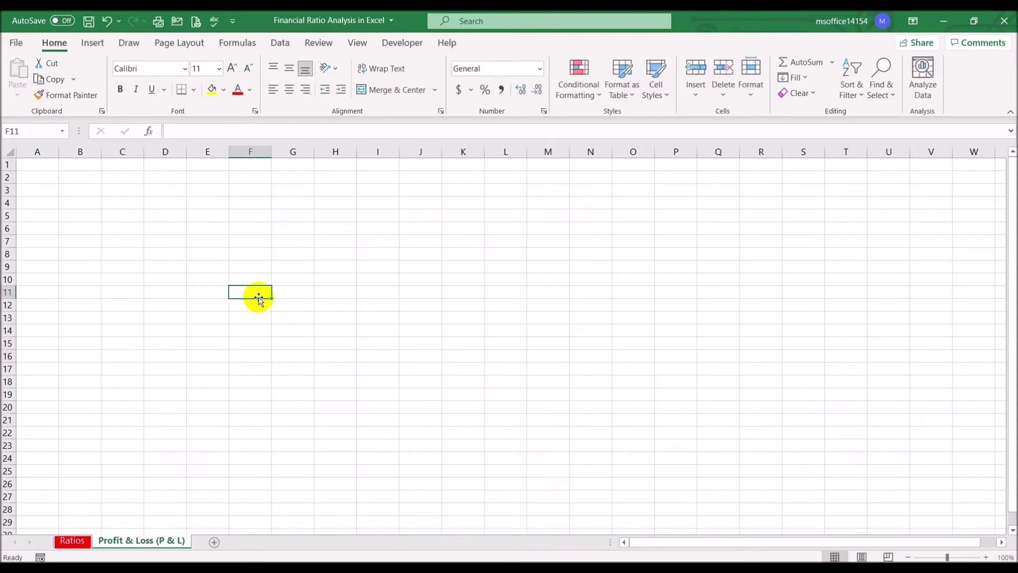
- Enter the labels Sales, Cash and Credit down column B in cells B4 to B6
left_click(84, 200)
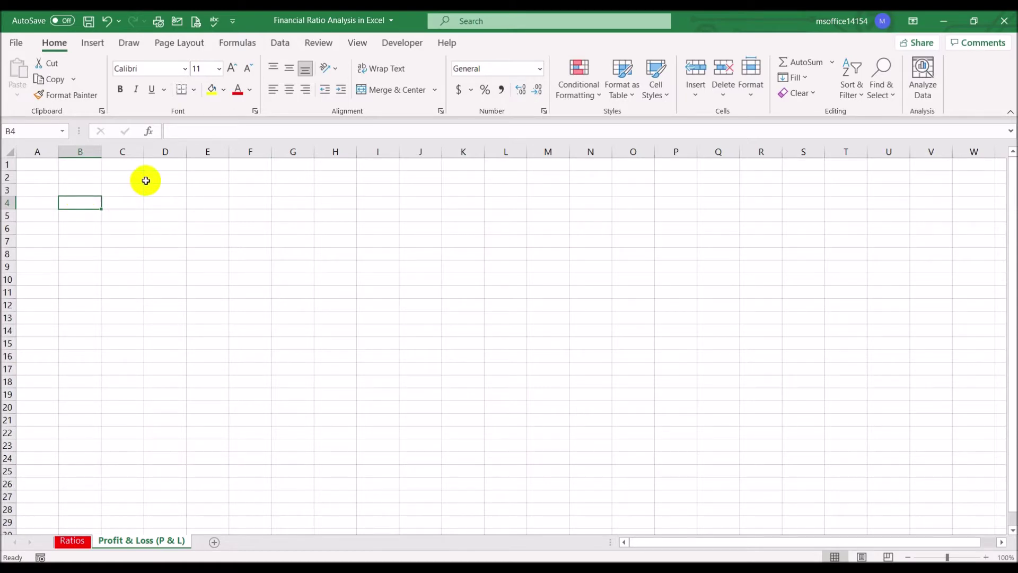
key("Up")
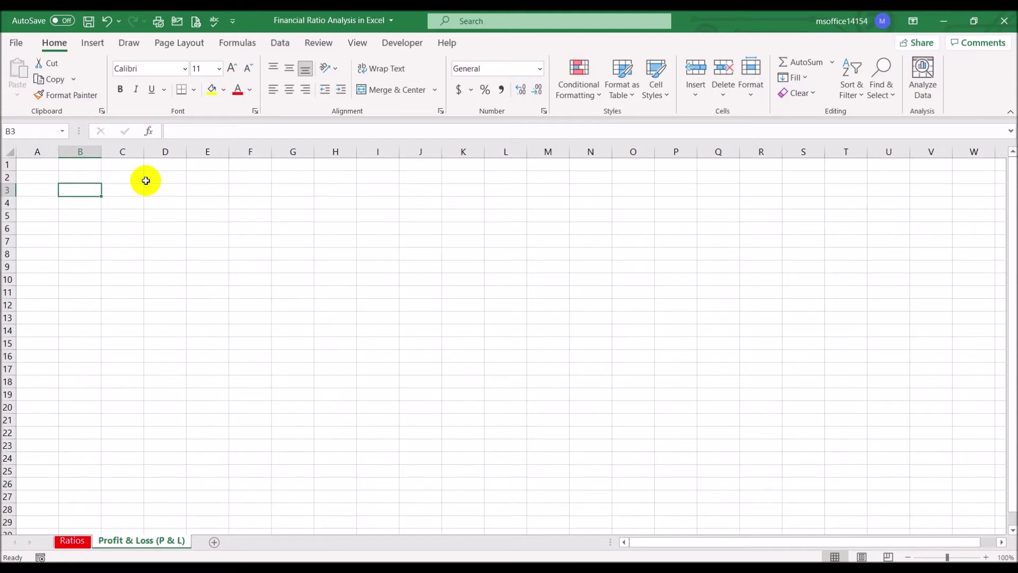
key("Down")
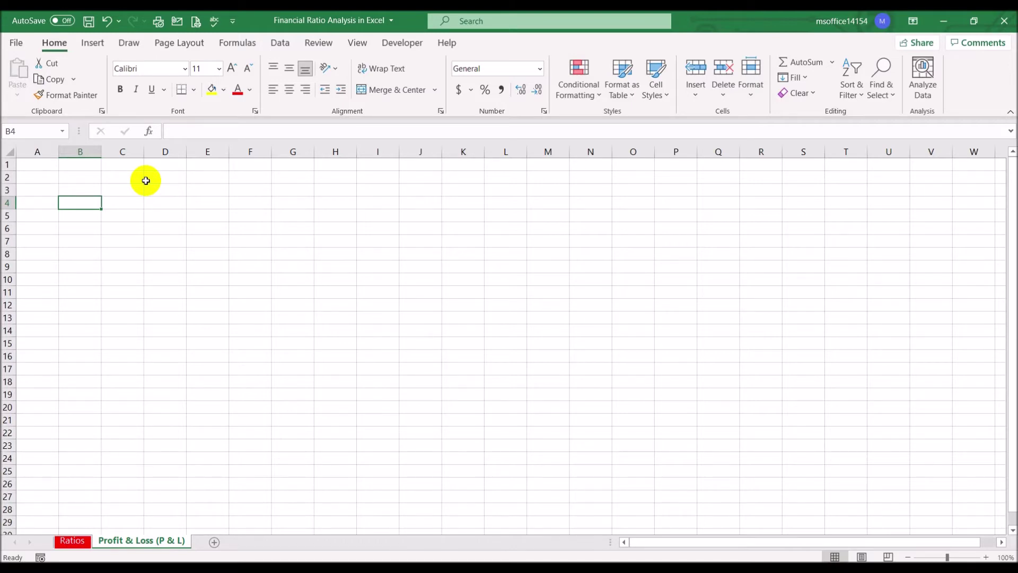
type("Sales")
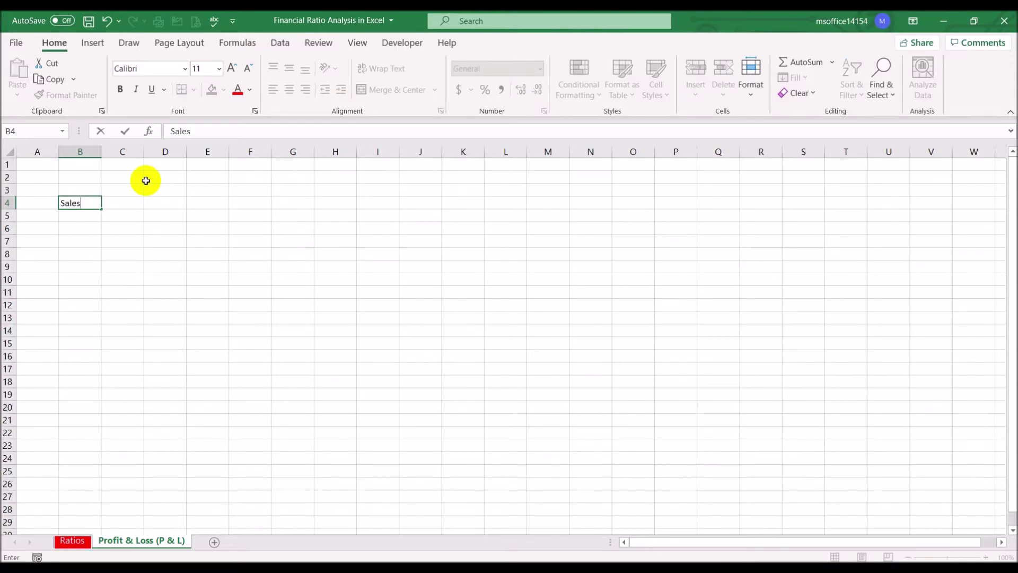
key("Return")
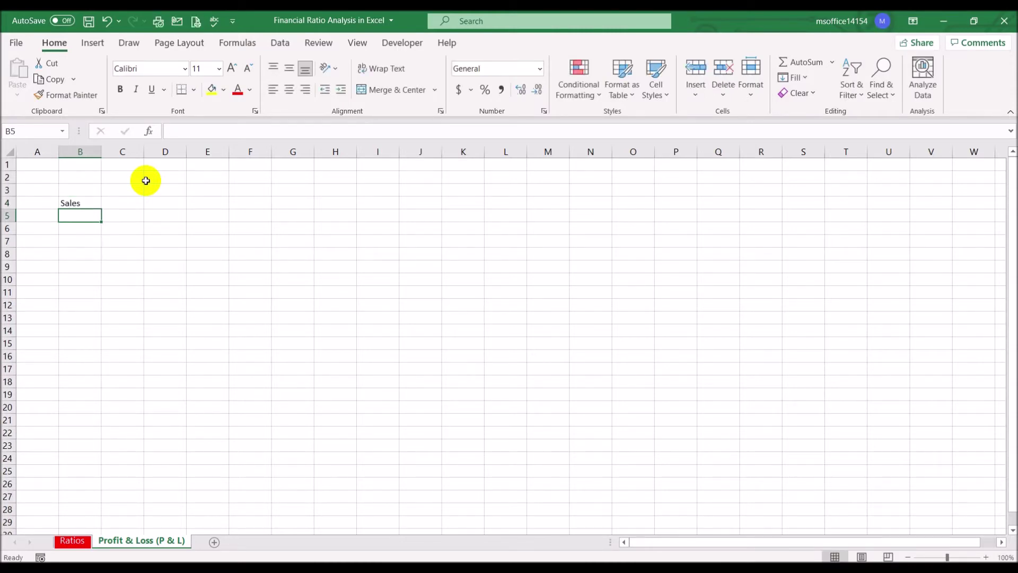
type("Cash")
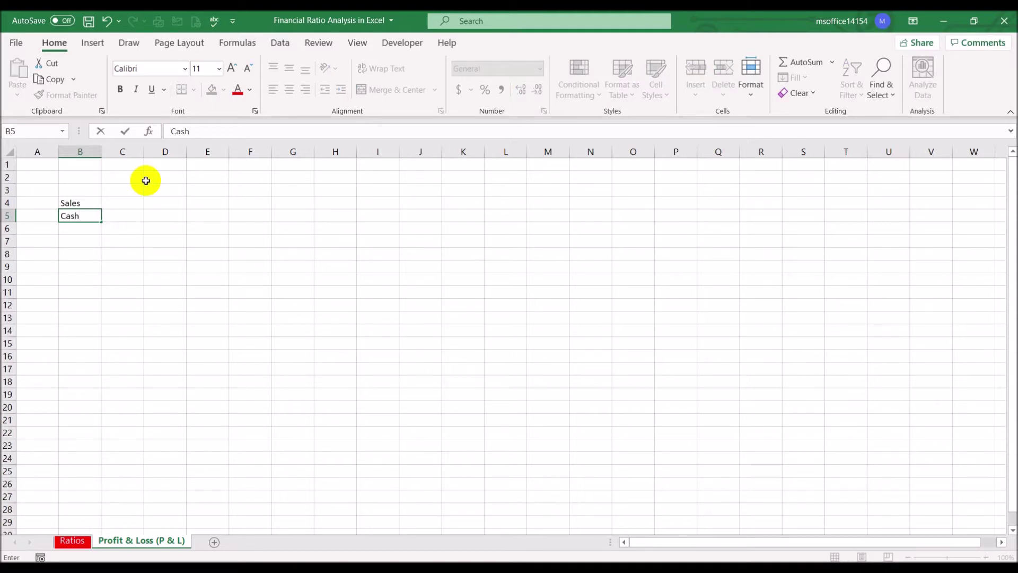
key("Return")
type("Credit")
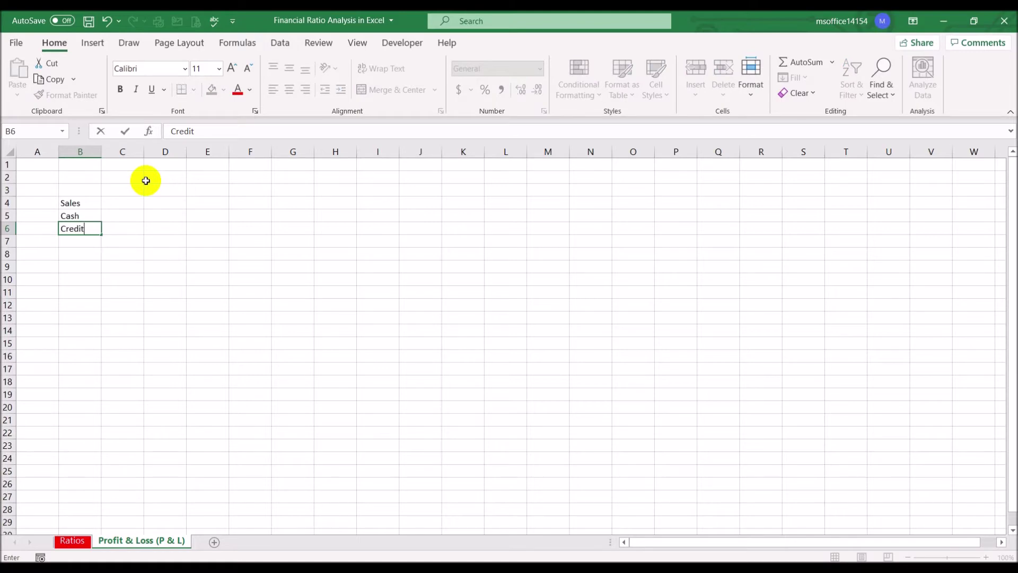
key("Return")
- Make the Sales heading in B4 bold and indent the Cash and Credit labels by two levels
left_click(81, 202)
left_click(121, 90)
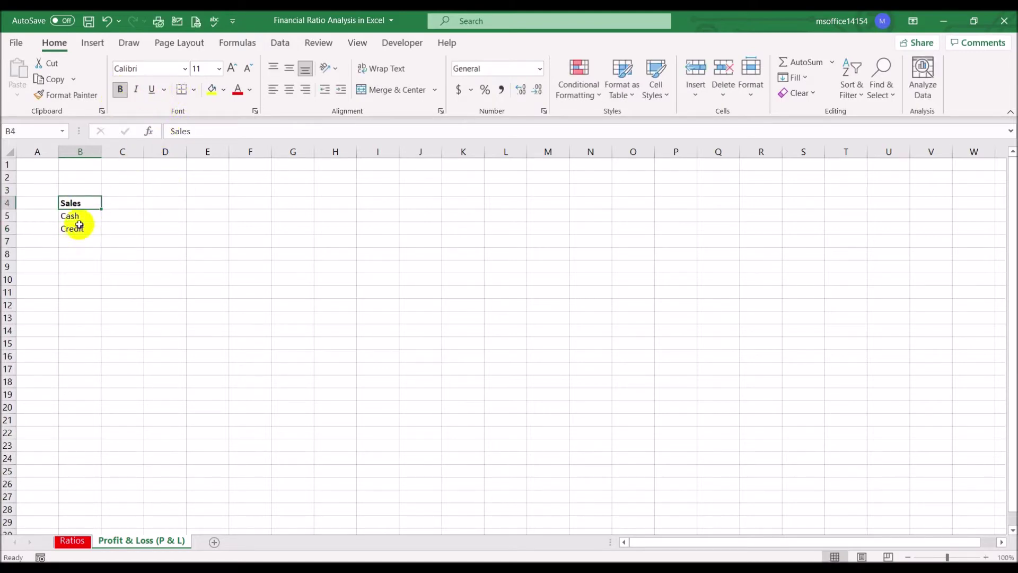
left_click_drag(77, 218, 88, 223)
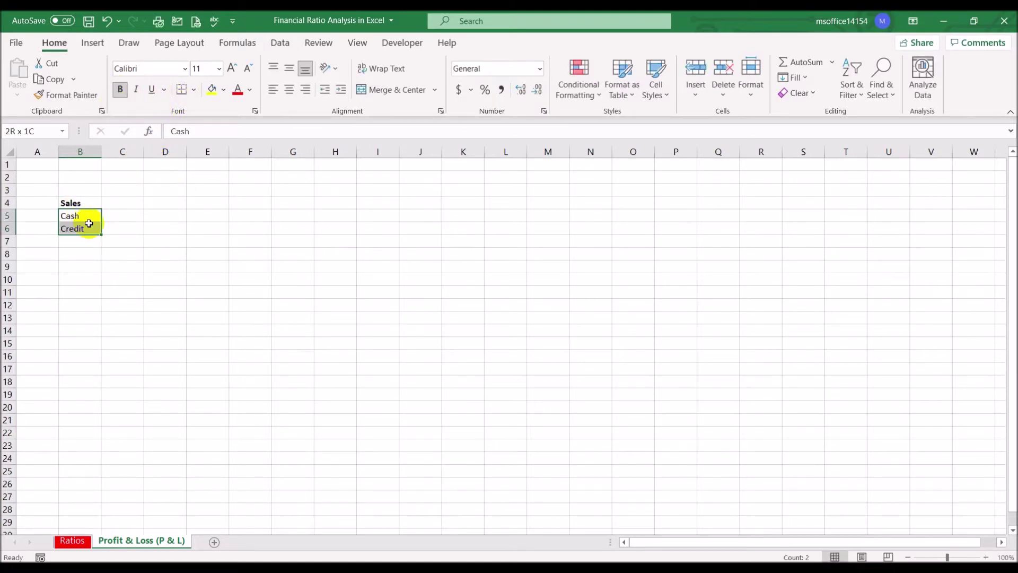
left_click(345, 92)
left_click(345, 93)
left_click(223, 238)
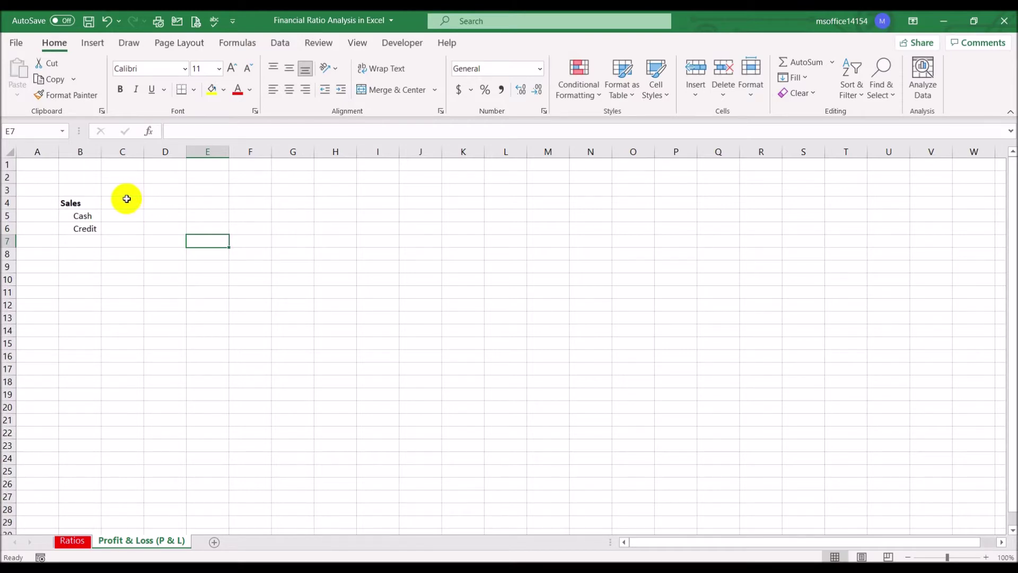
- Format all cells of the sheet as Number with the 1000 separator and zero decimal places
left_click(8, 151)
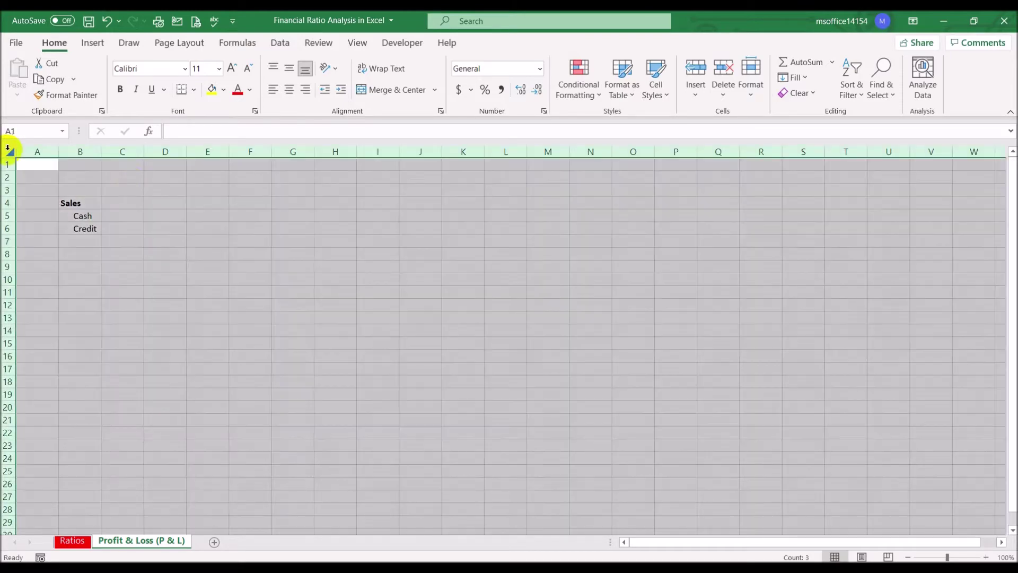
right_click(133, 187)
left_click(179, 354)
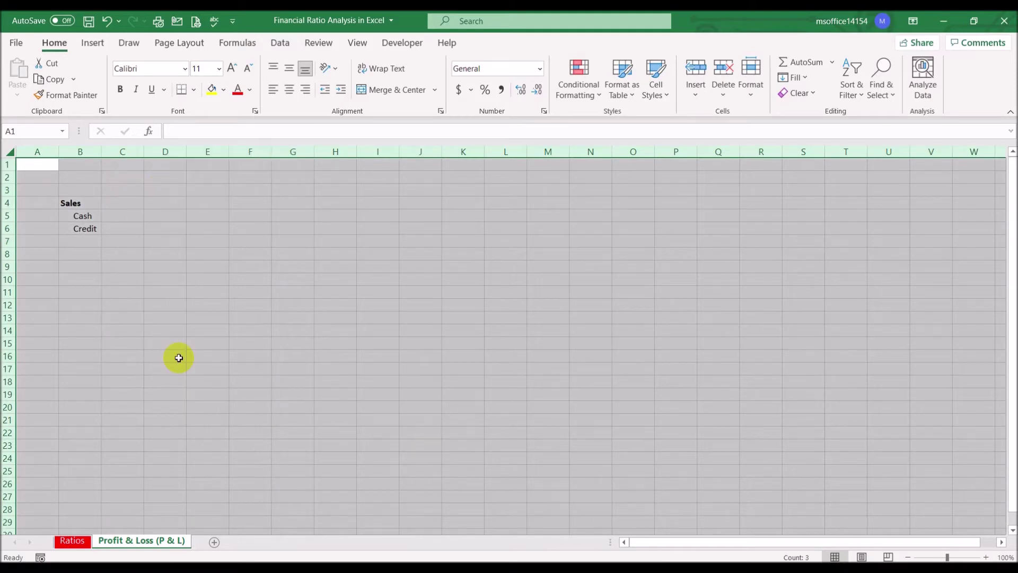
left_click(29, 254)
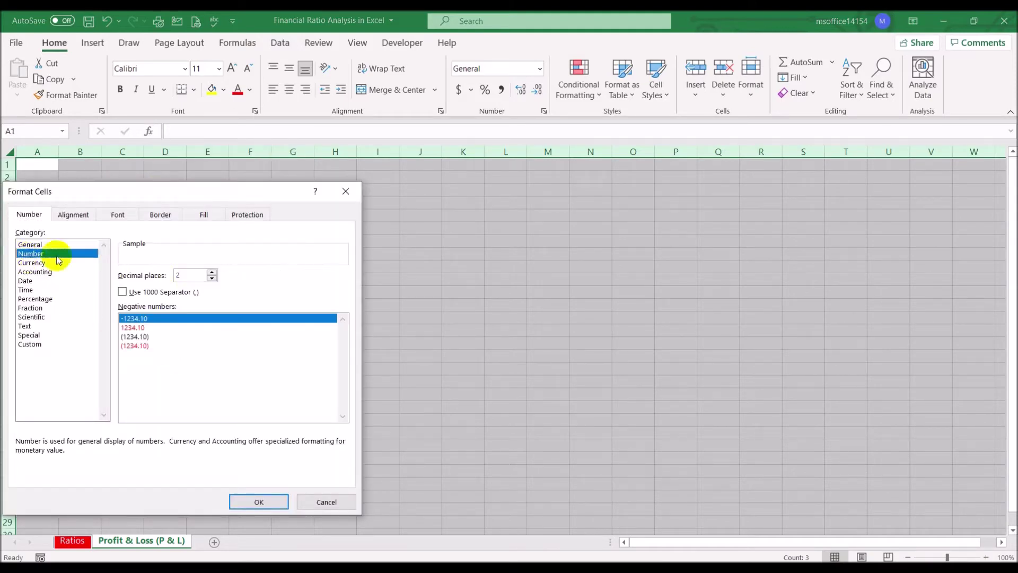
left_click(184, 296)
left_click(212, 278)
left_click(212, 278)
left_click(257, 500)
left_click(290, 344)
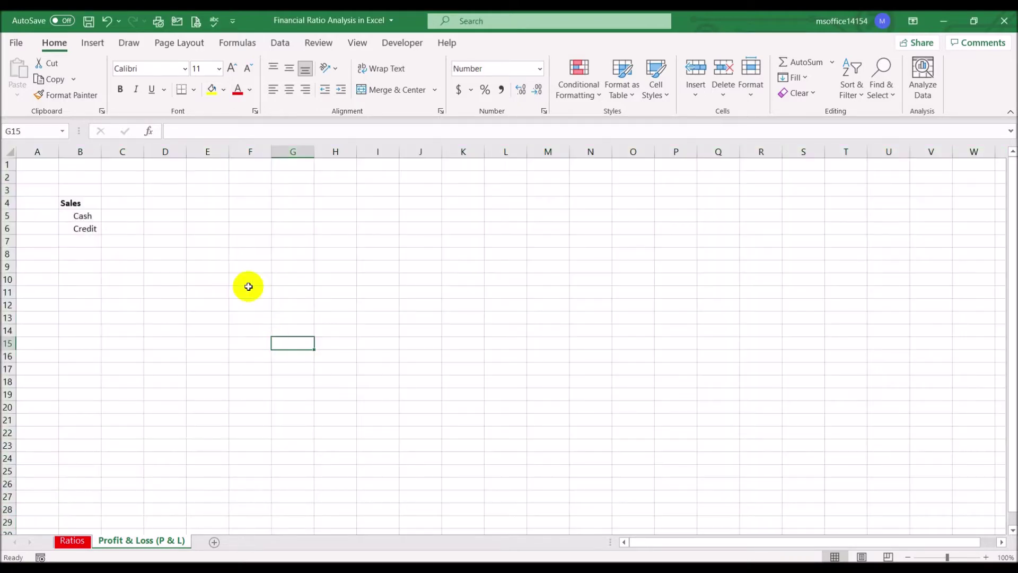
- Enter 80000 for cash sales in C5 and 620000 for credit sales in C6
left_click(133, 216)
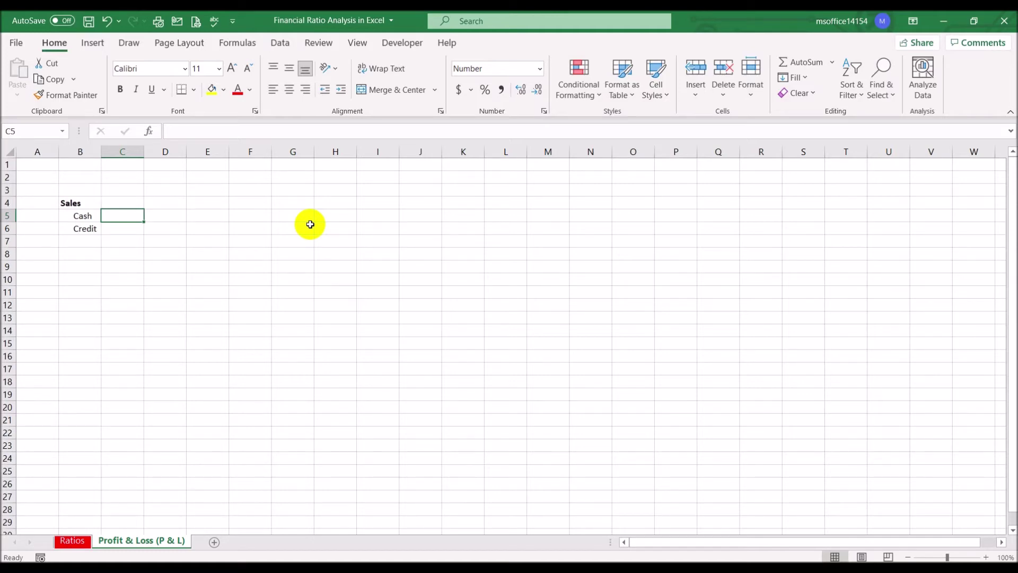
type("80000")
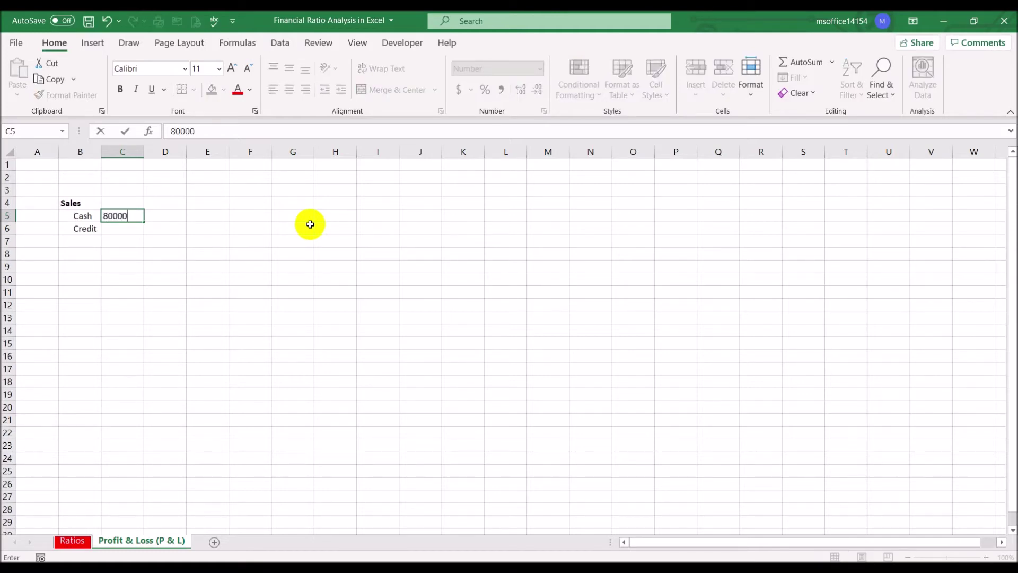
key("Return")
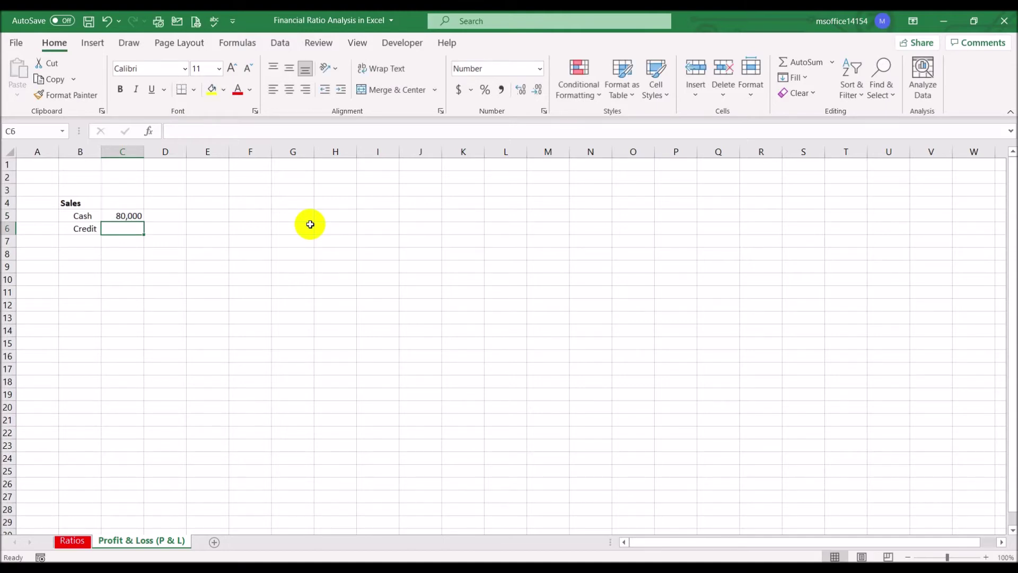
type("620000")
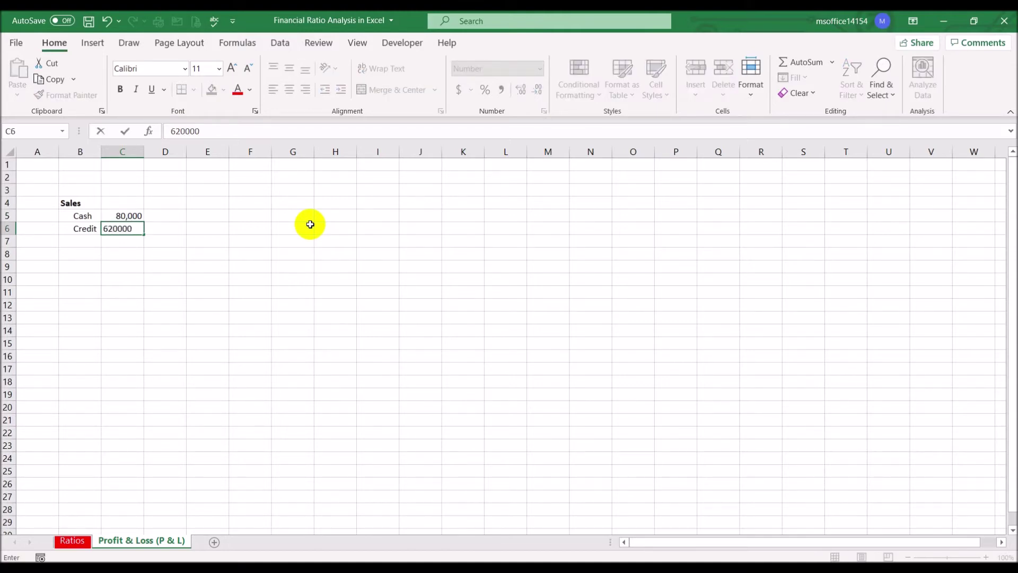
key("Return")
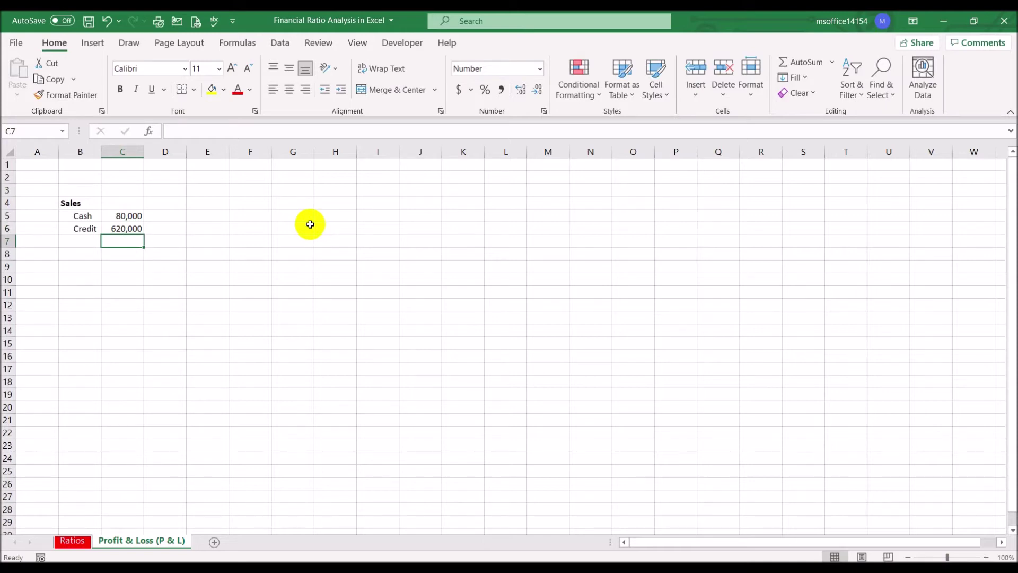
- Apply a thick bottom border to the credit sales amount in C6
left_click(127, 227)
left_click(194, 91)
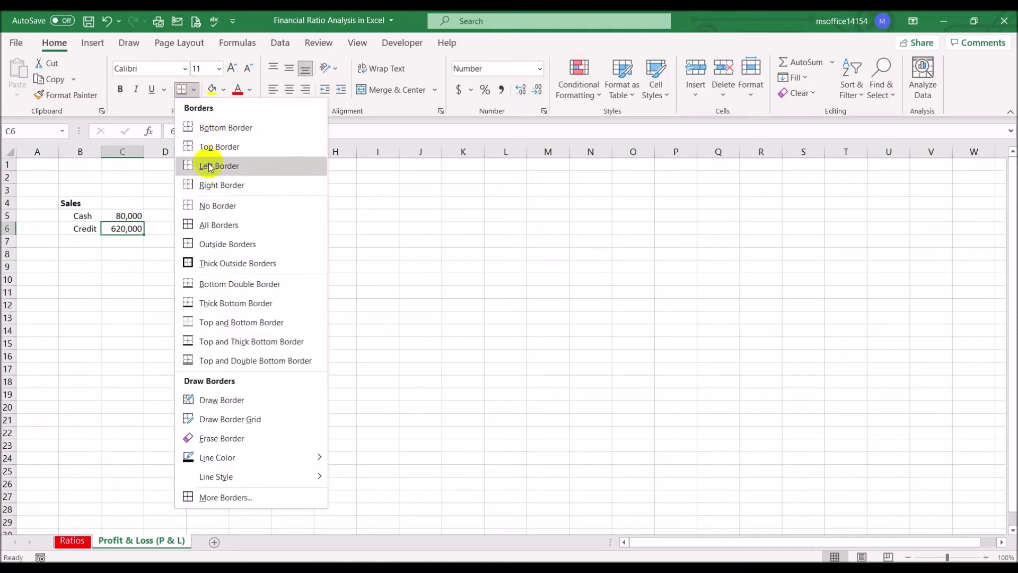
left_click(228, 303)
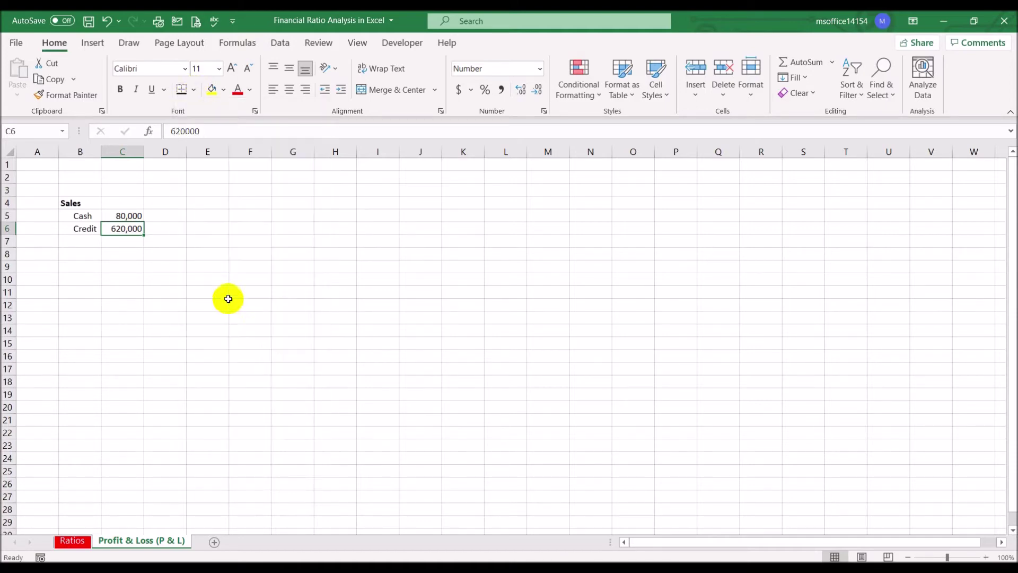
- Total the sales in D6 with =SUM(C5:C6) and give that cell the same thick bottom border
left_click(176, 232)
type("=sum(")
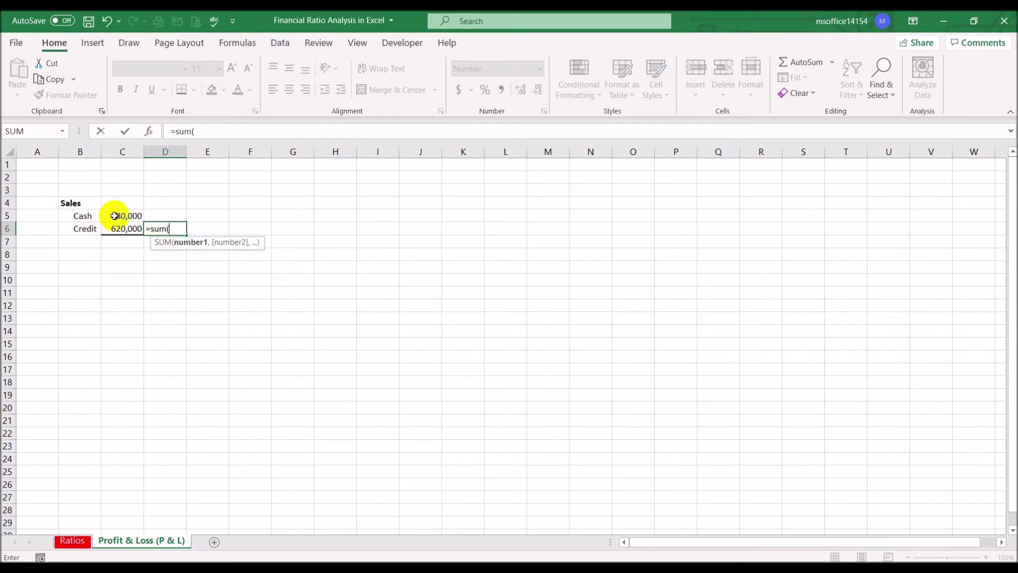
left_click_drag(117, 215, 120, 228)
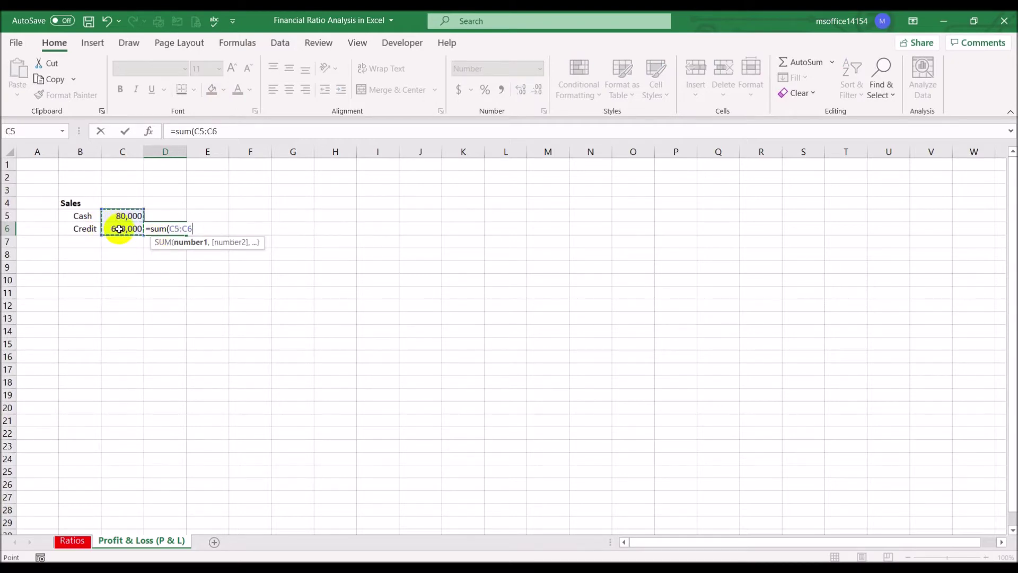
key("Return")
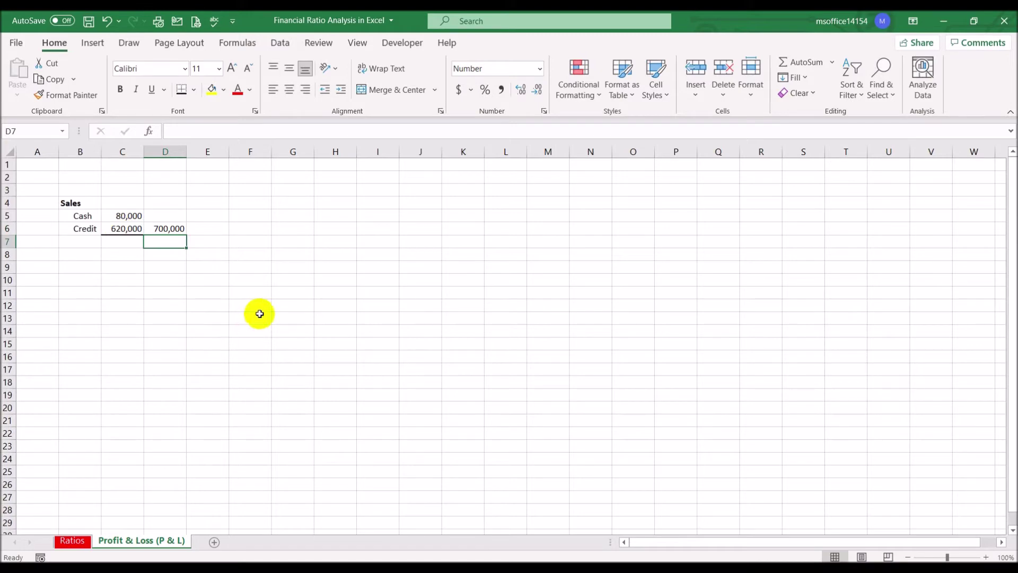
left_click(260, 316)
left_click(170, 227)
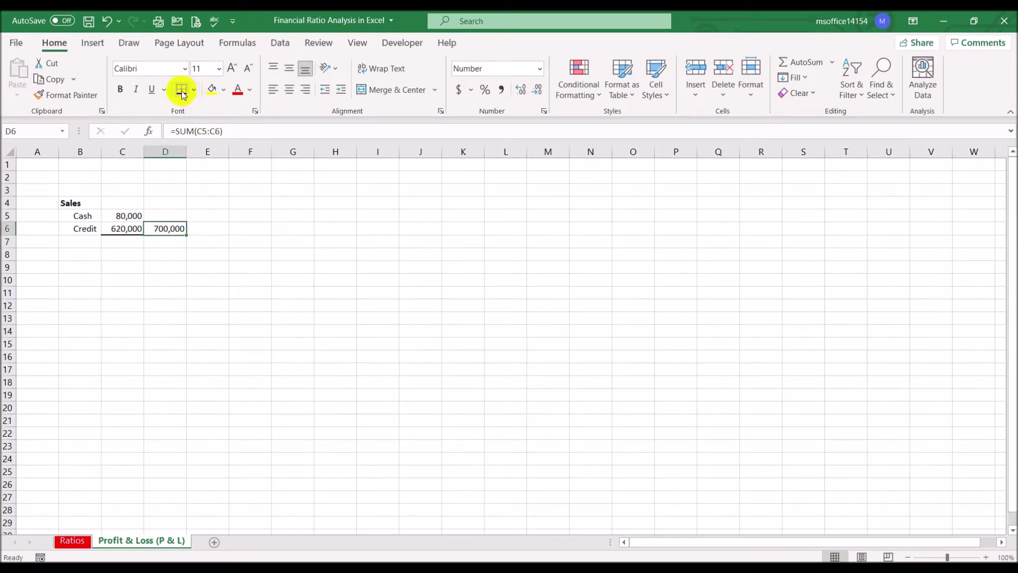
left_click(321, 290)
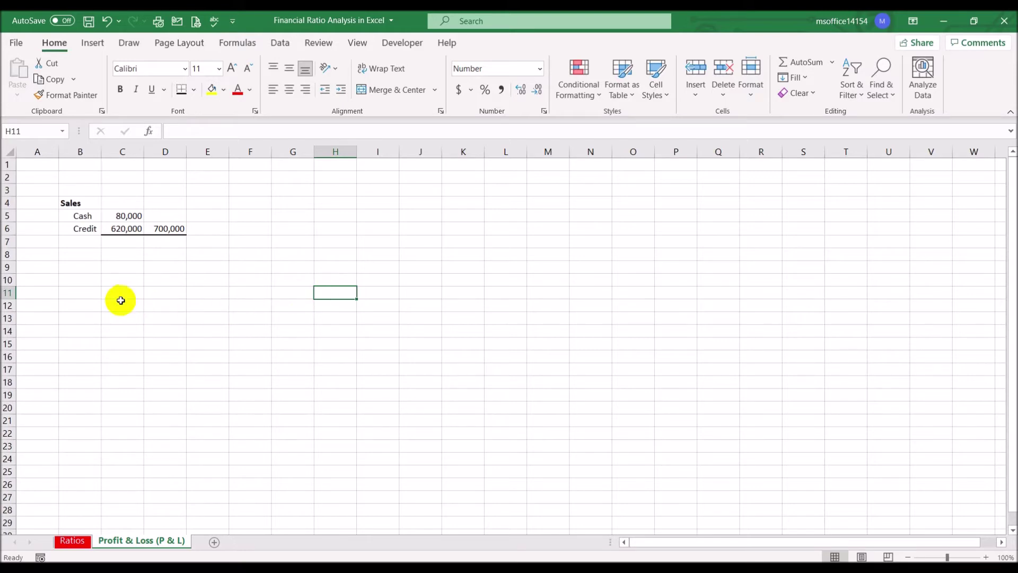
- Enter the label "Less Cost of Sales" in B8 and fit column B to its contents
left_click(72, 258)
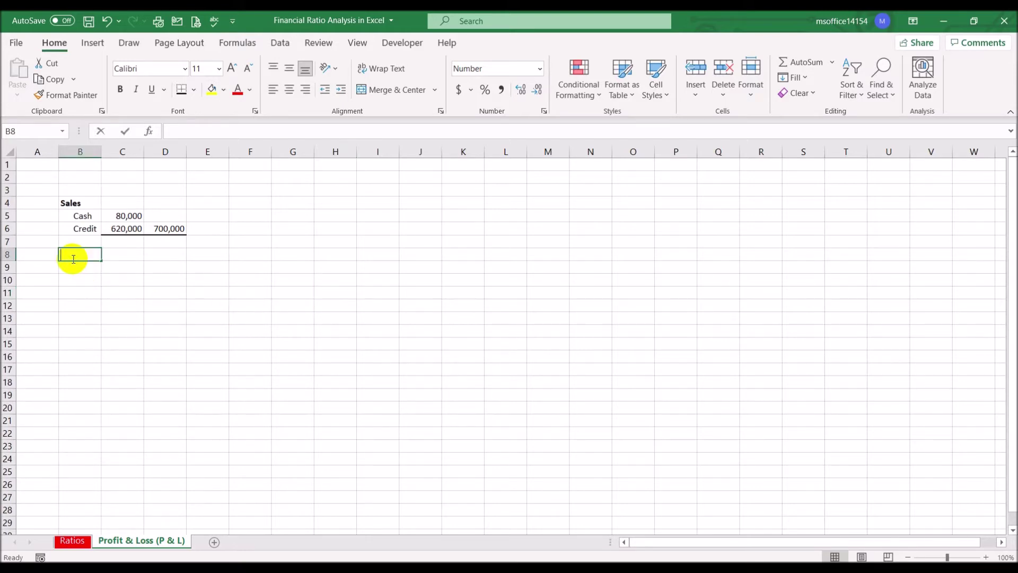
type("Less")
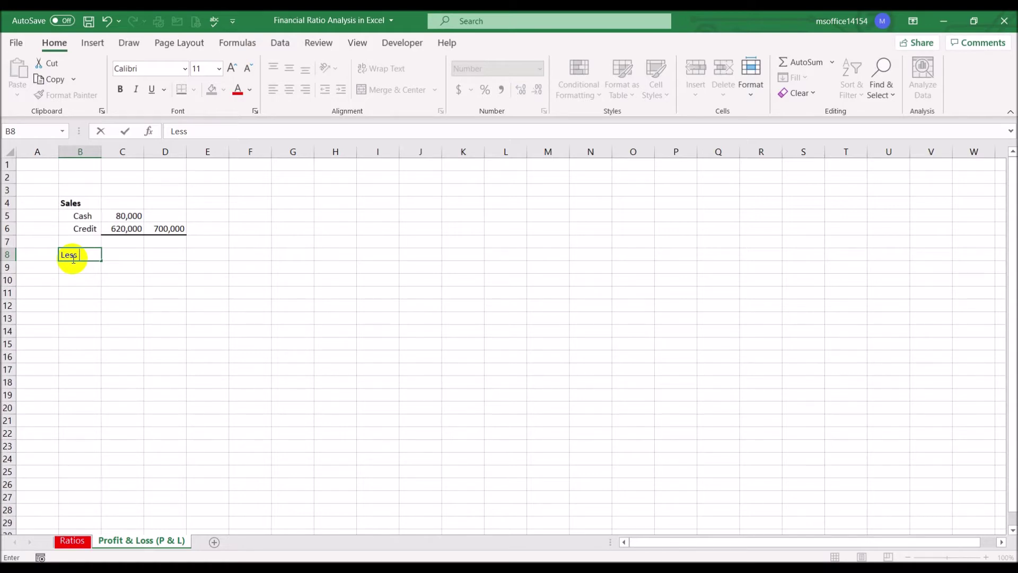
type("Cost of Sales")
key("Return")
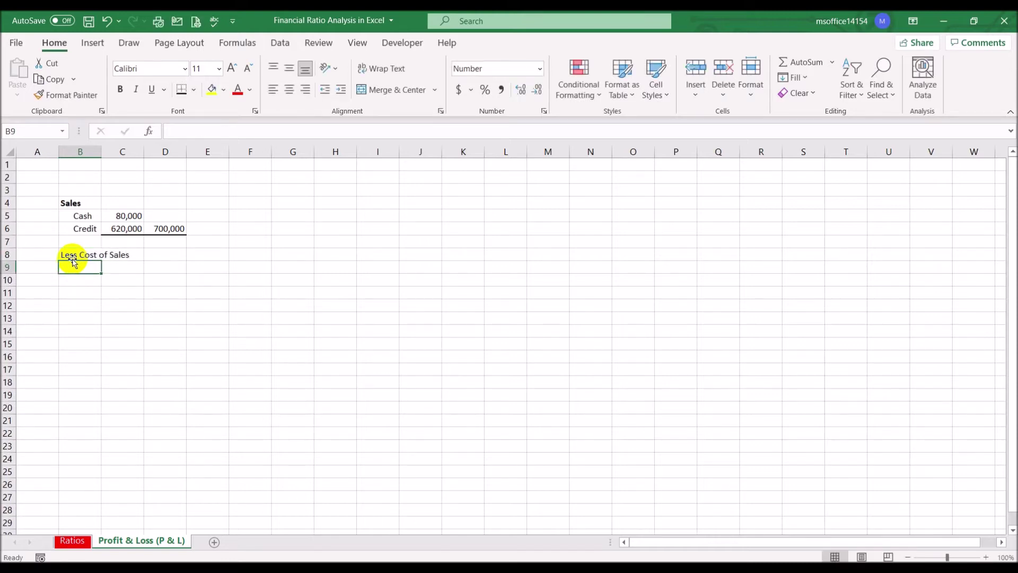
double_click(100, 149)
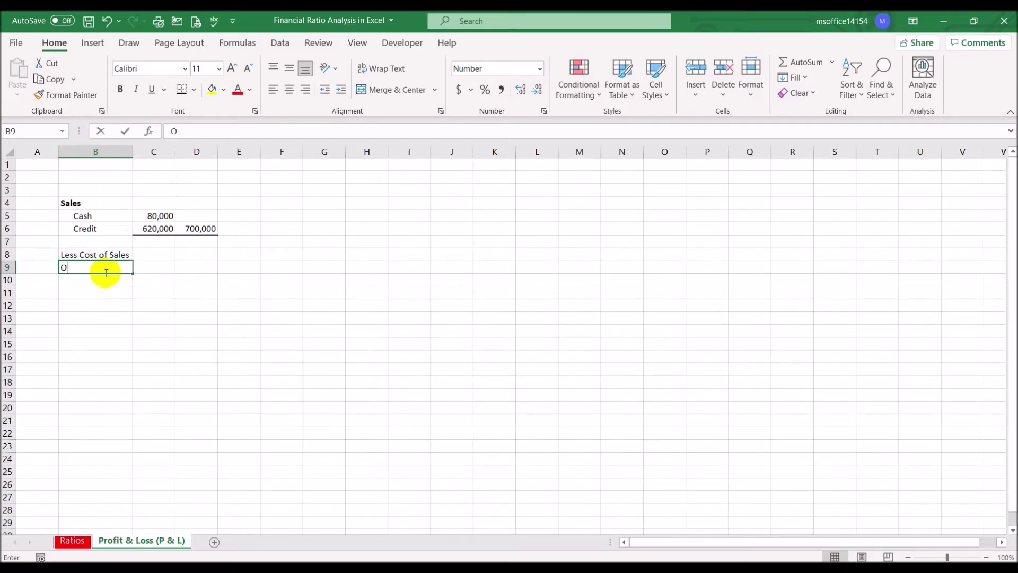
- Enter the labels "Opening Stock" in B9 and "Purchases" in B10, and indent both one level
type("Opening Stock")
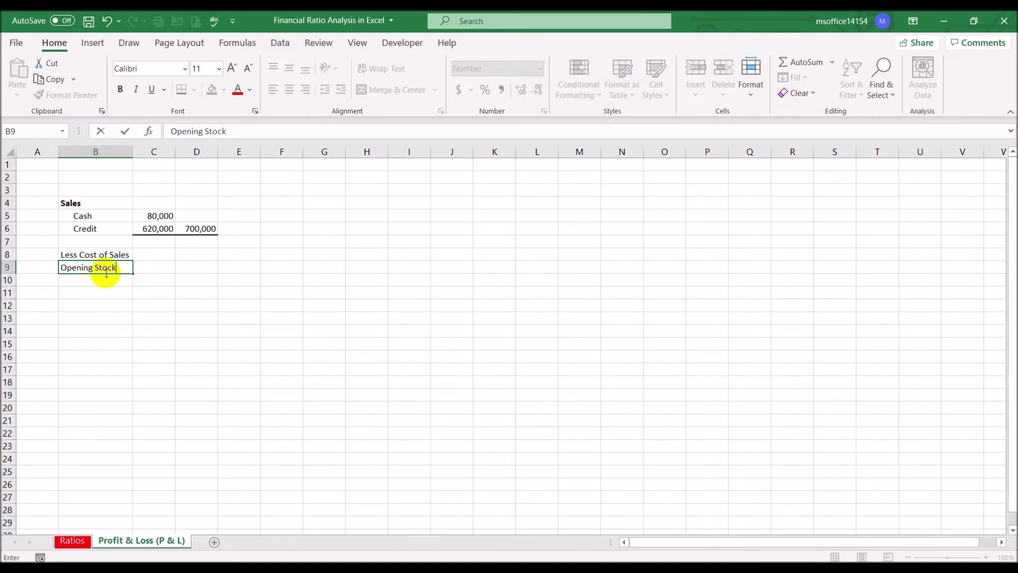
key("Return")
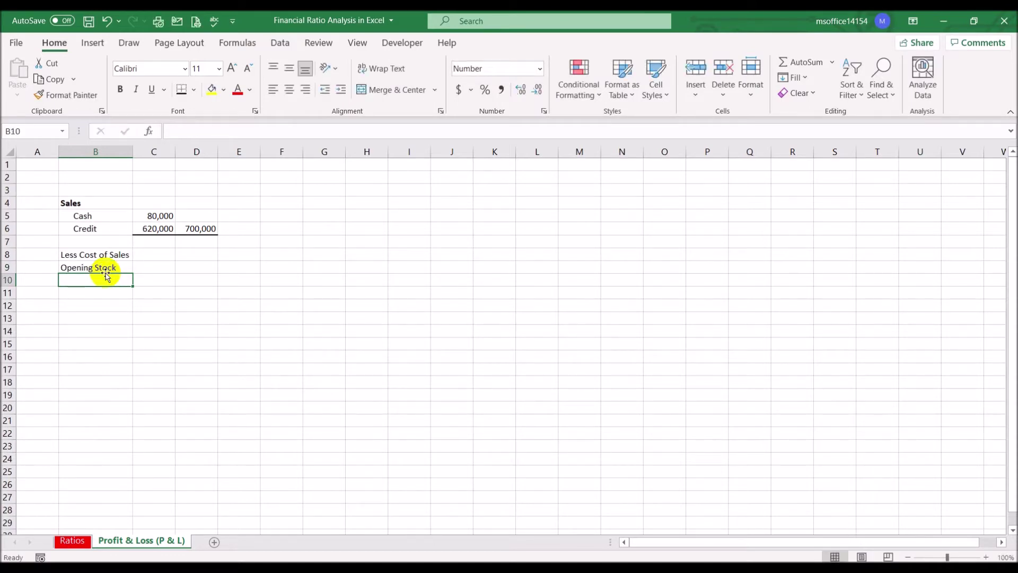
type("Purchases")
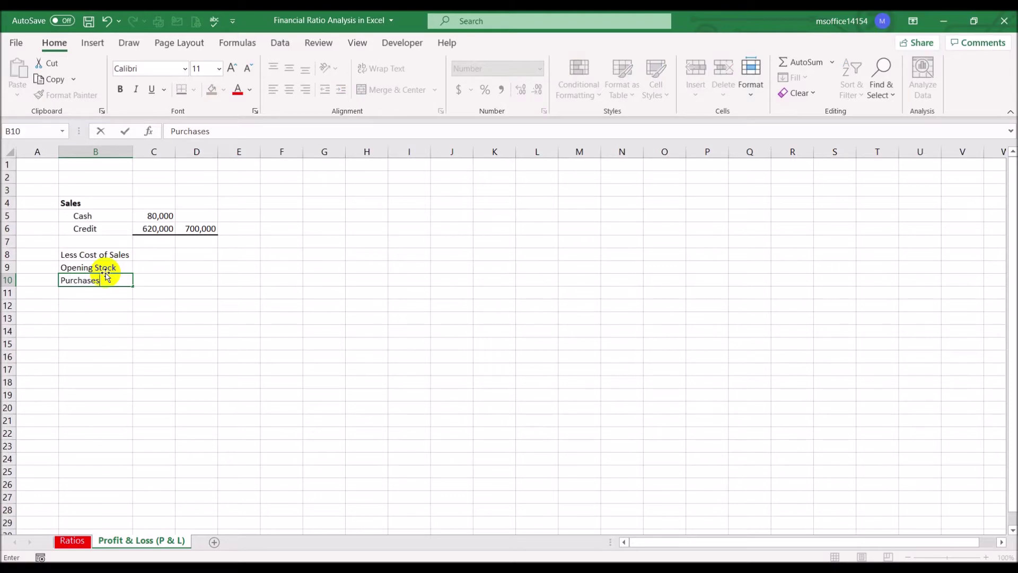
key("Return")
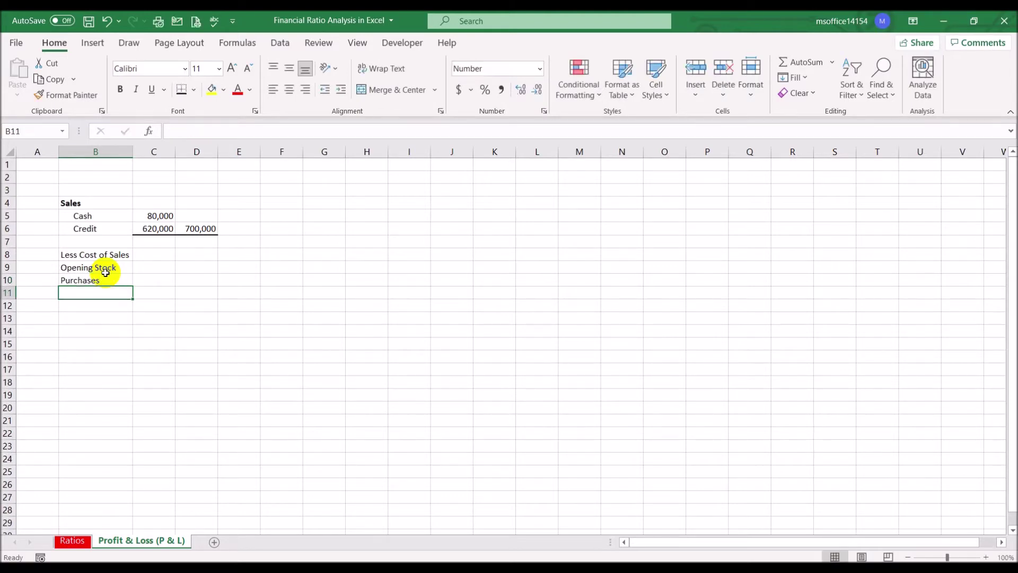
left_click_drag(106, 270, 108, 275)
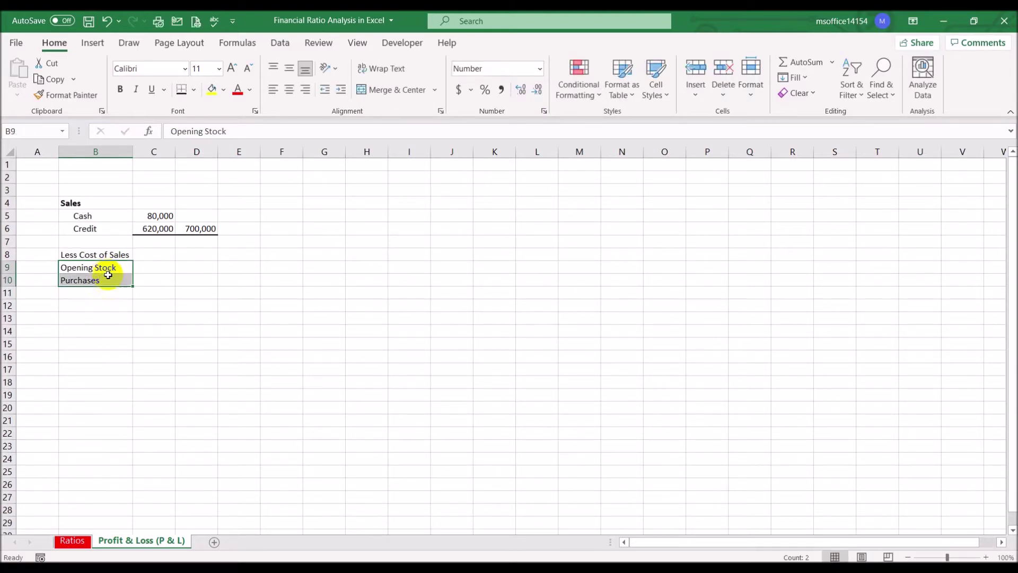
left_click(341, 89)
- Make the "Less Cost of Sales" heading in B8 bold and fit column B to its contents
left_click(117, 254)
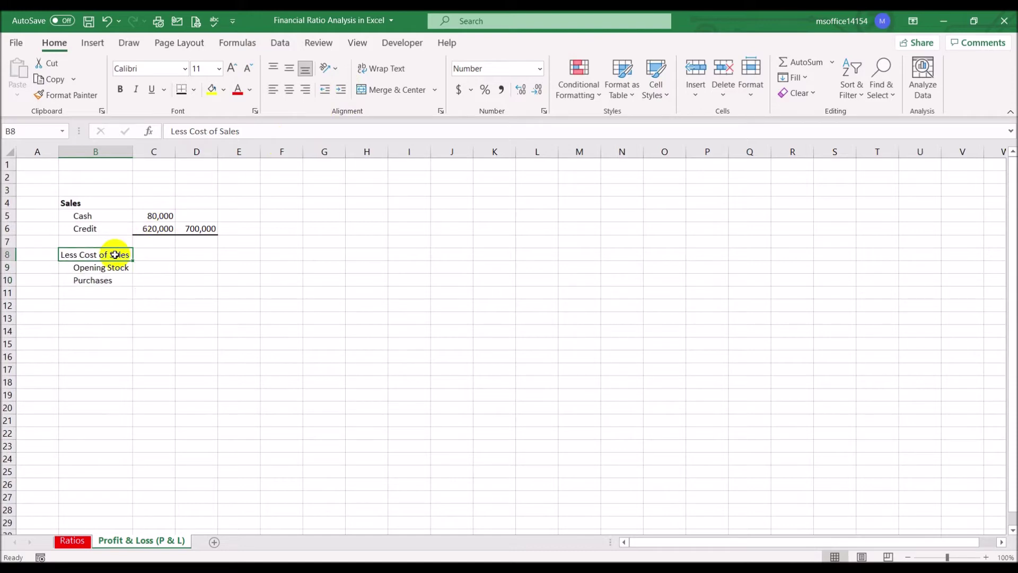
left_click(121, 89)
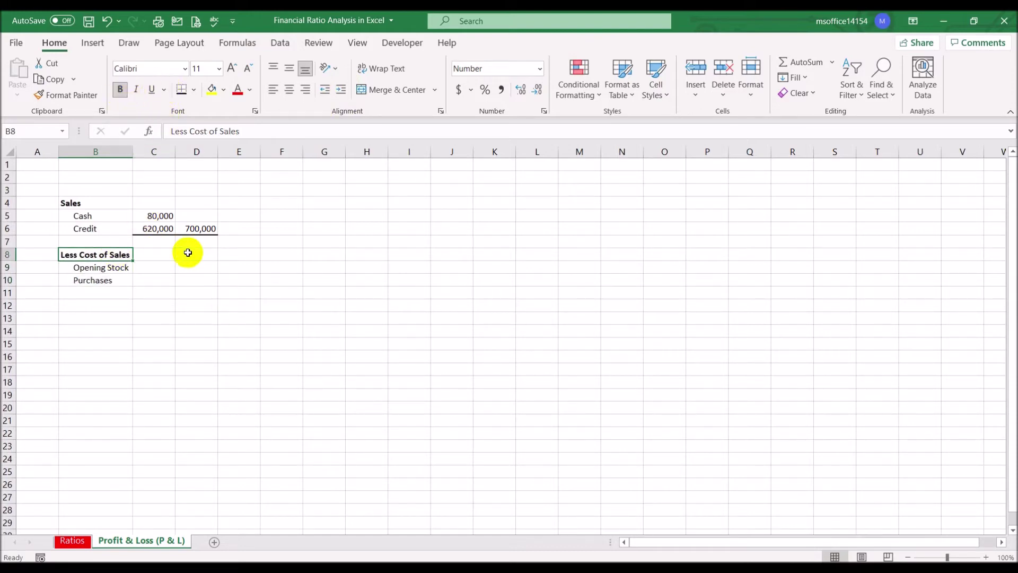
double_click(132, 151)
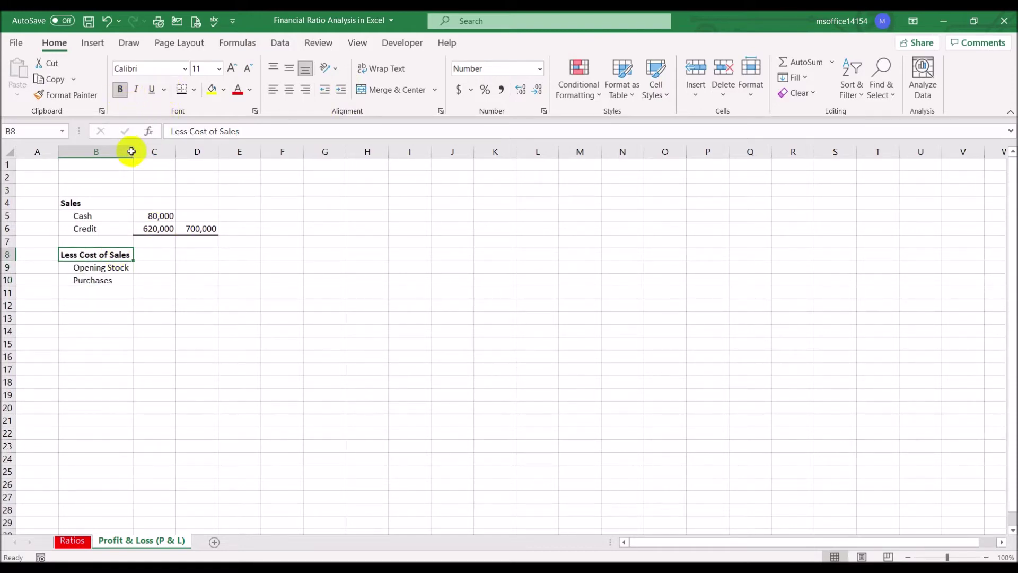
- Enter 30000 for opening stock in C9 and 520000 for purchases in C10
left_click(158, 263)
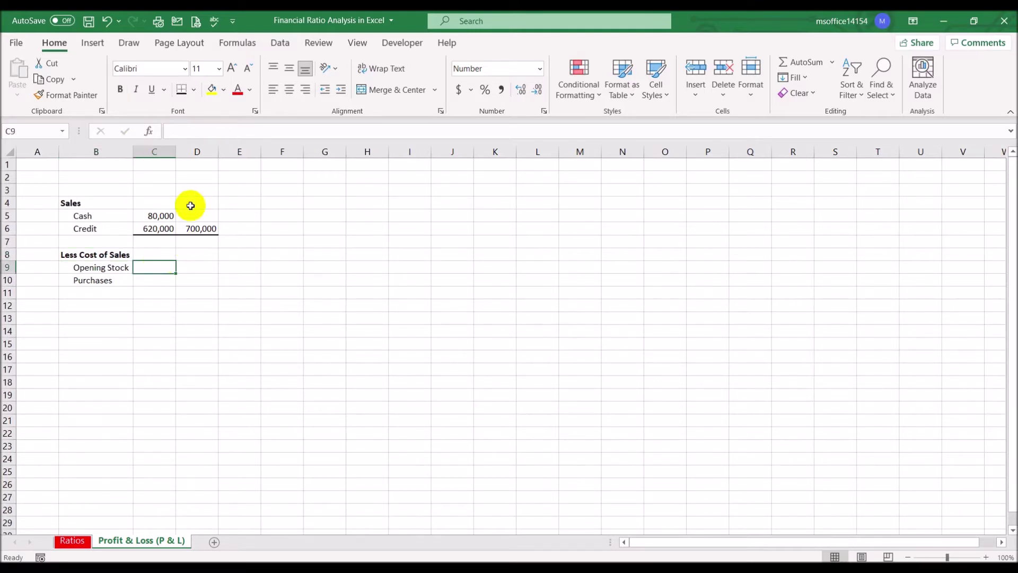
left_click_drag(159, 154, 197, 152)
left_click(161, 264)
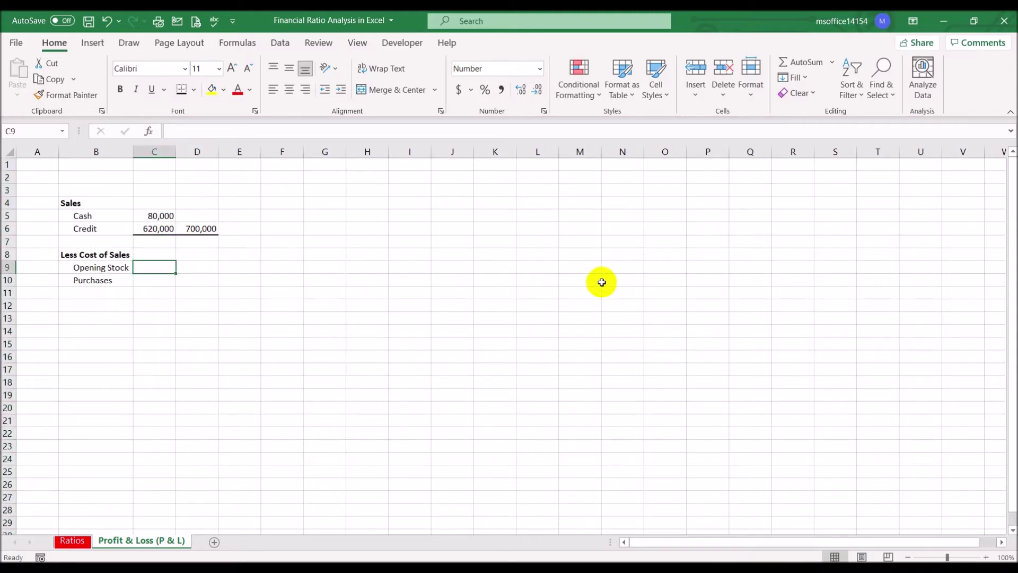
type("30000")
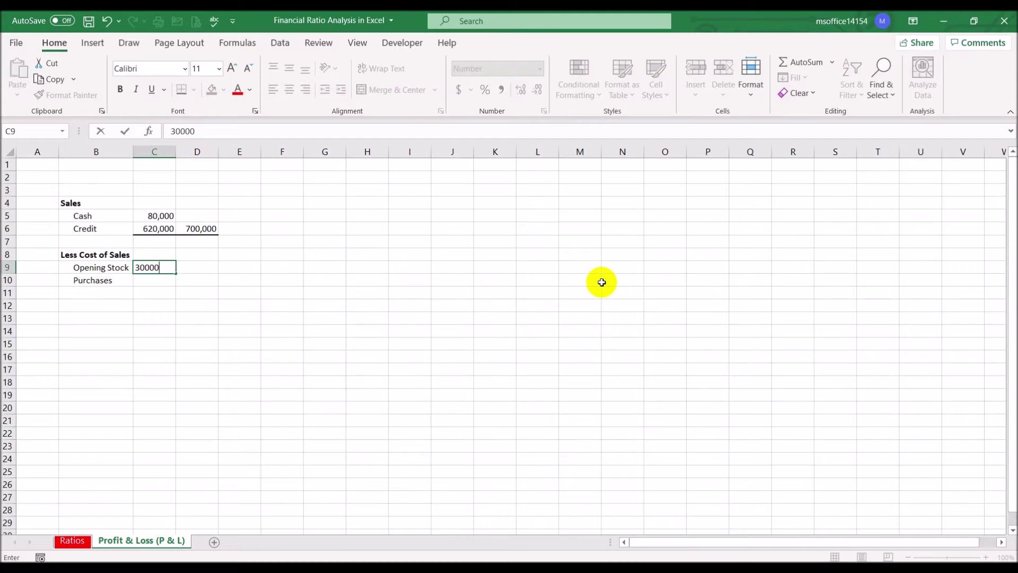
key("Return")
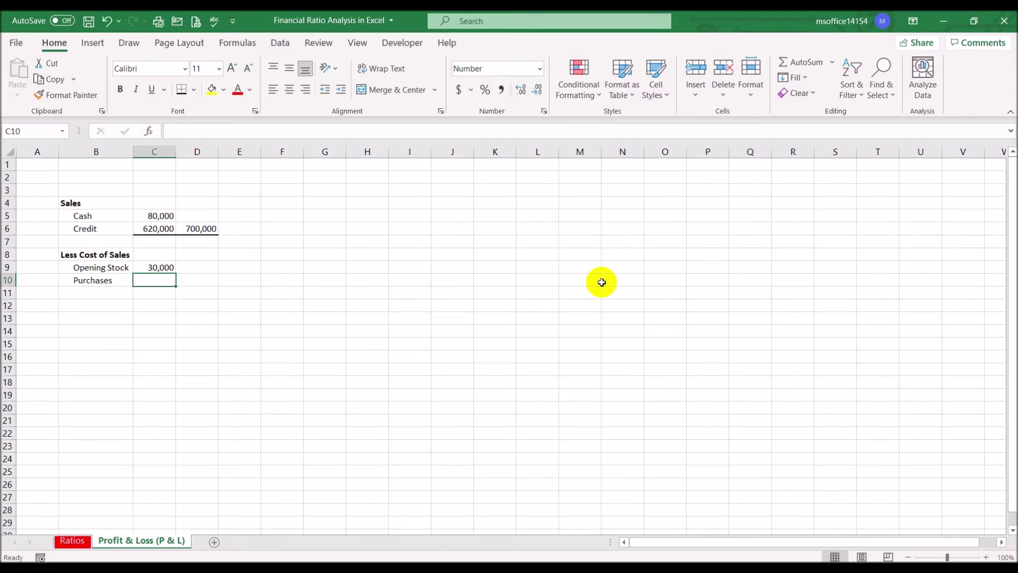
type("52")
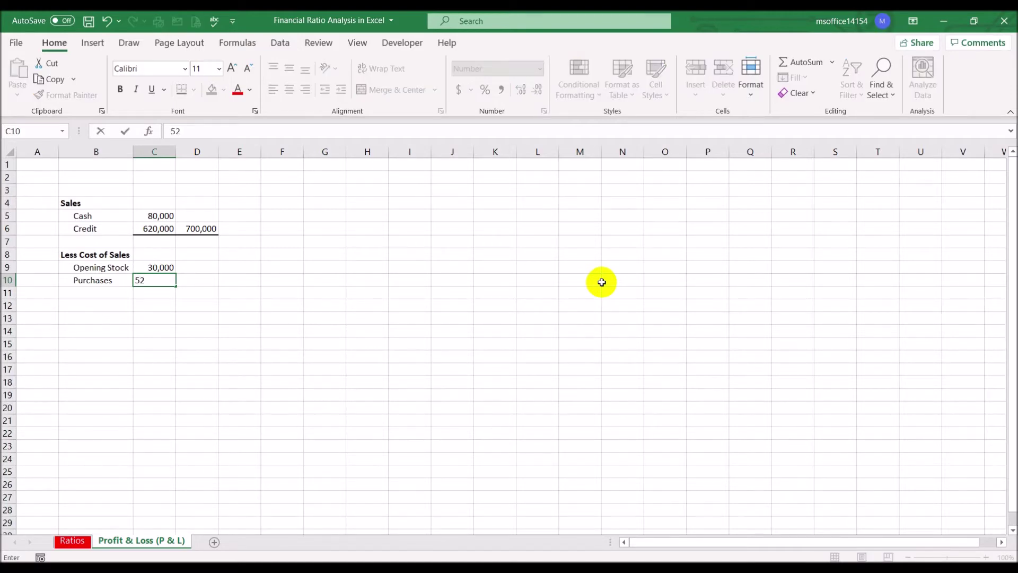
type("0000")
key("Return")
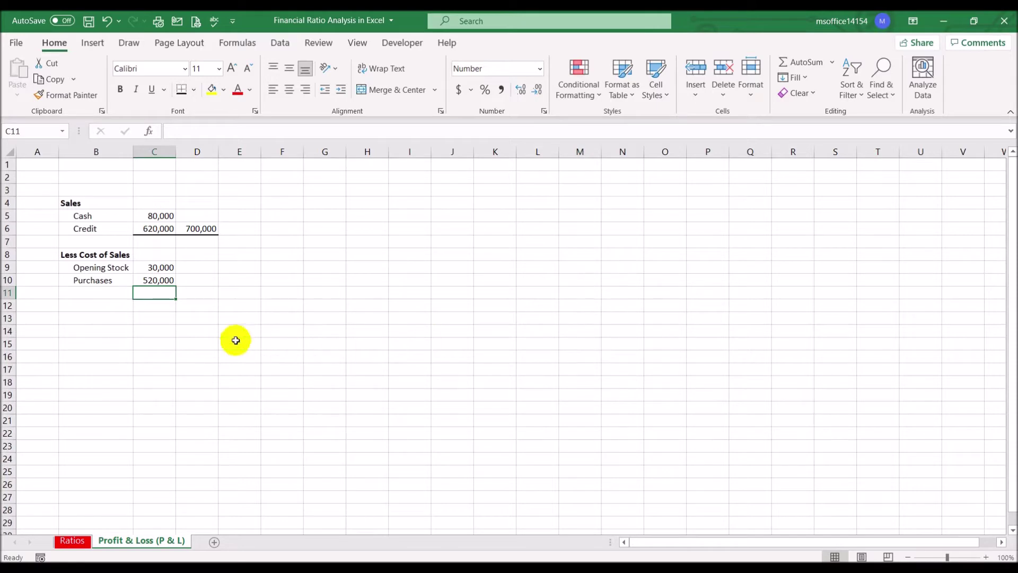
- Apply a thick bottom border to the purchases amount in C10 and total the two amounts in C11 with =SUM(C9:C10)
left_click(158, 279)
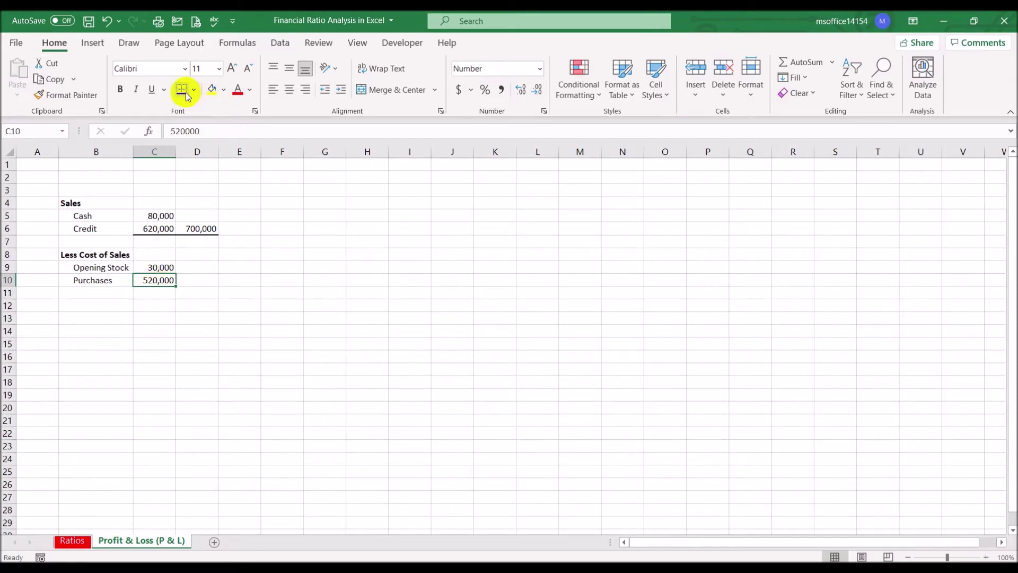
left_click(151, 292)
type("=sum(")
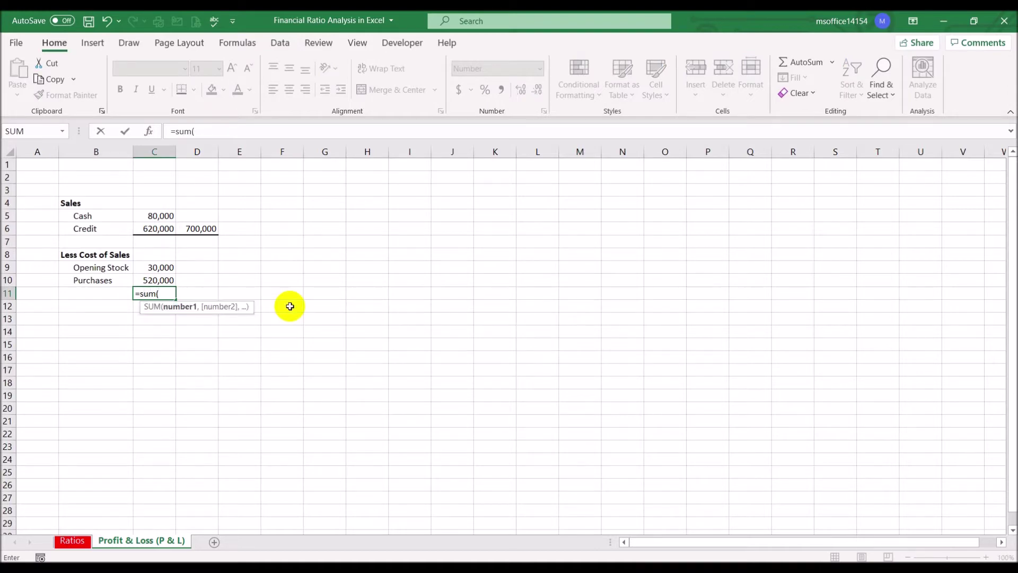
left_click(158, 267)
key("shift+Down")
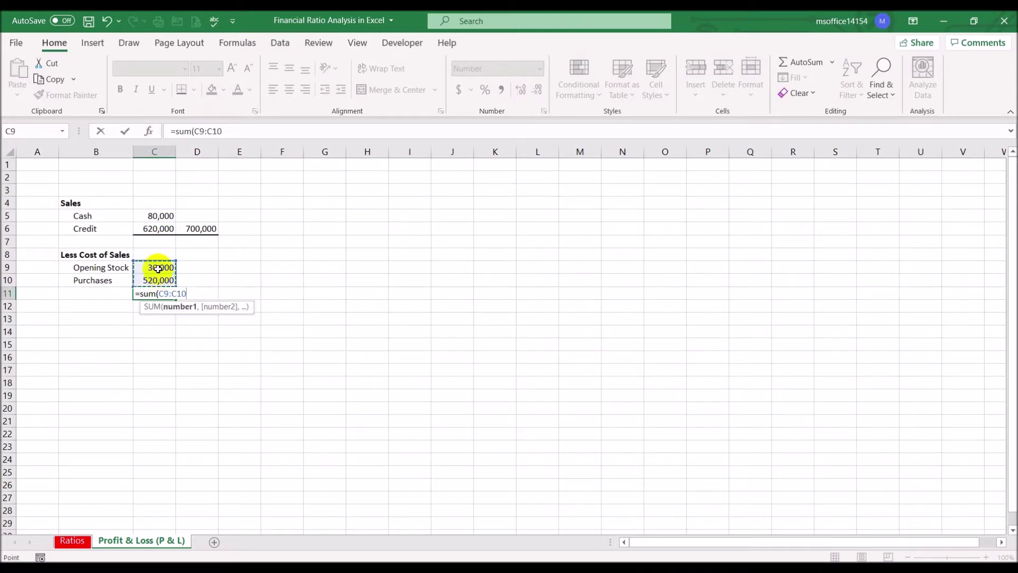
key("Return")
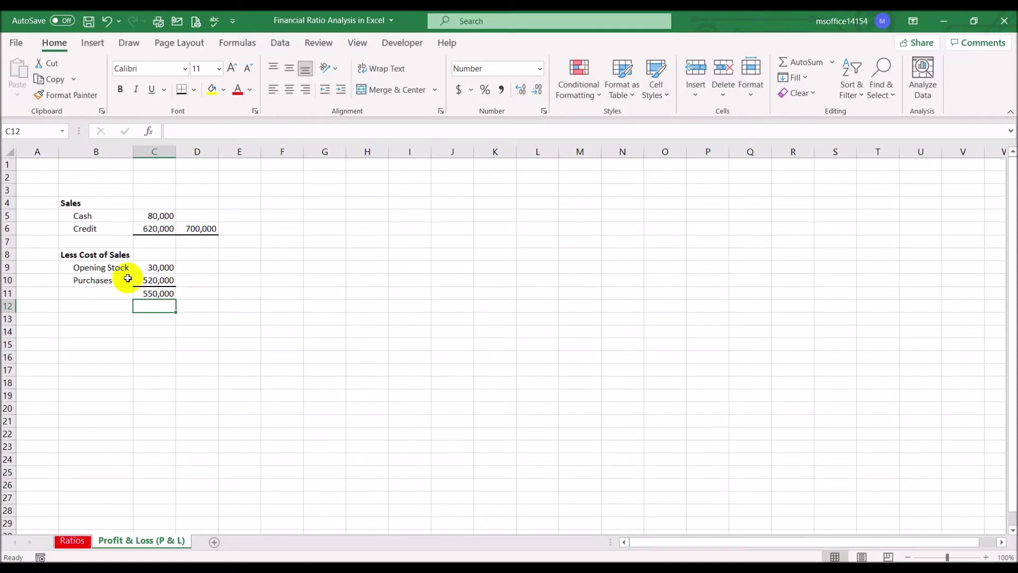
- Enter the label "Less Closing Stock" in B12 and the amount 34000 in C12
left_click(79, 306)
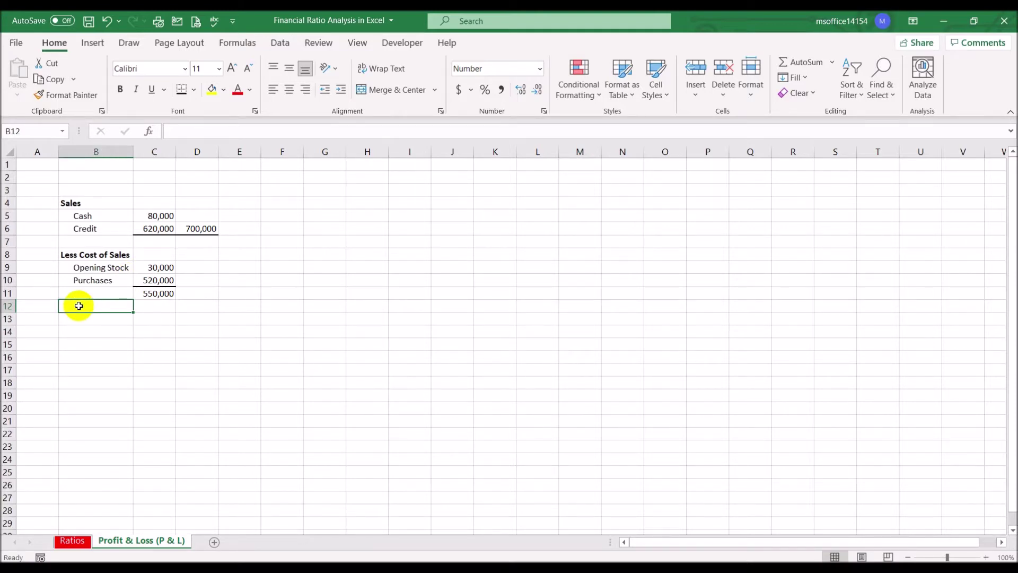
type("Less ")
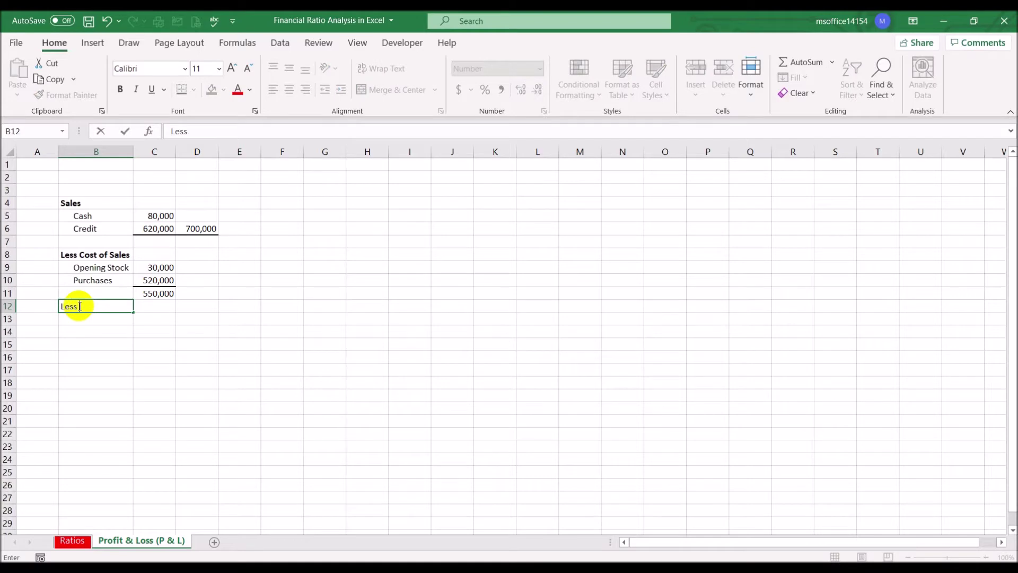
type("Closing Stock")
key("Tab")
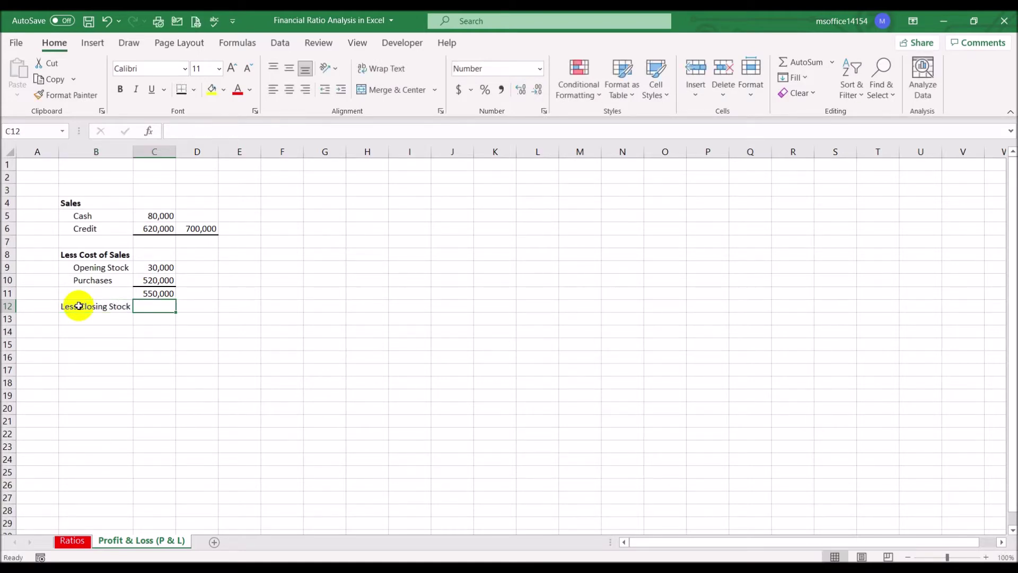
type("34000")
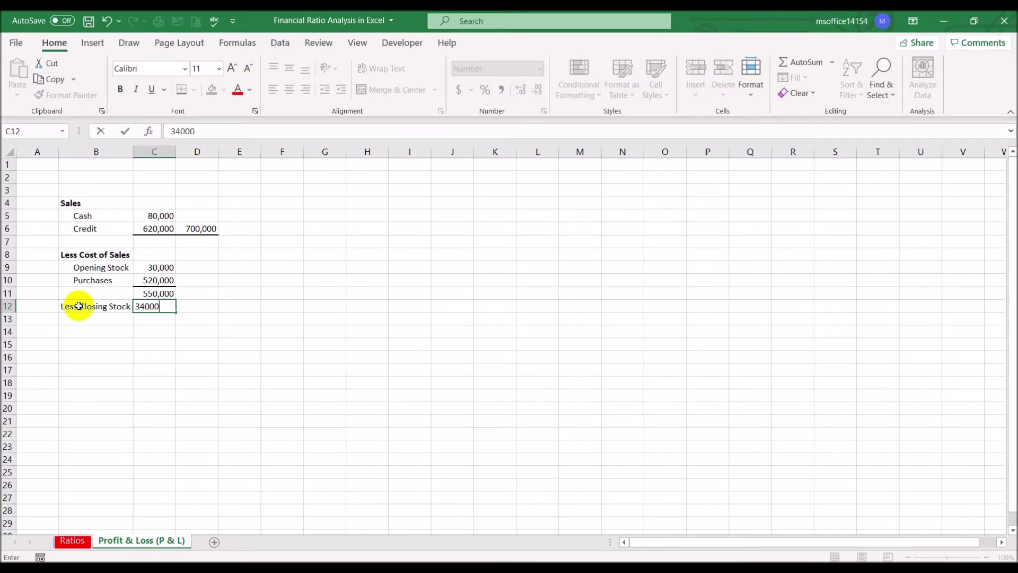
key("Return")
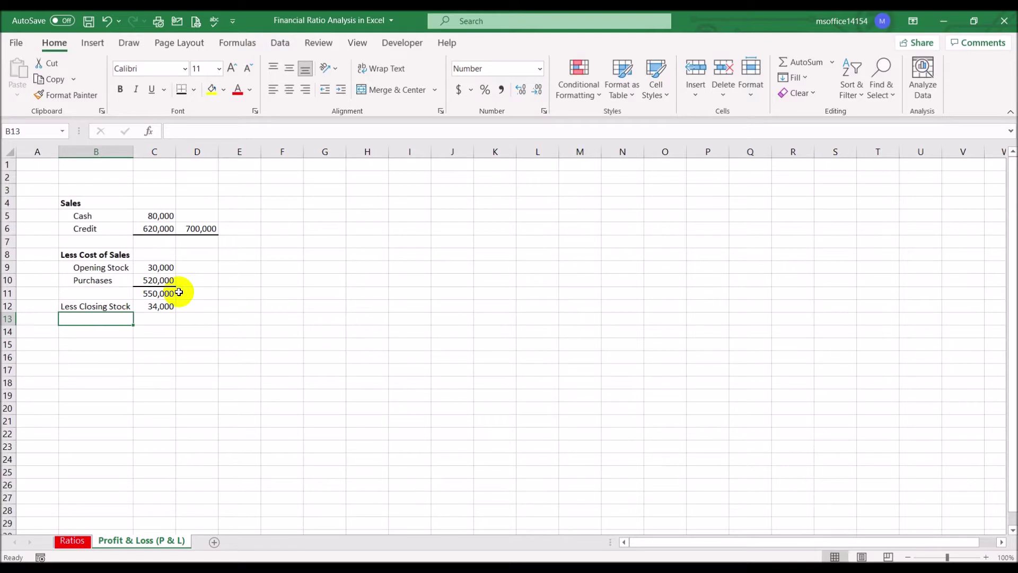
- Apply a thick bottom border across C12:I12 in the closing stock row
left_click(153, 307)
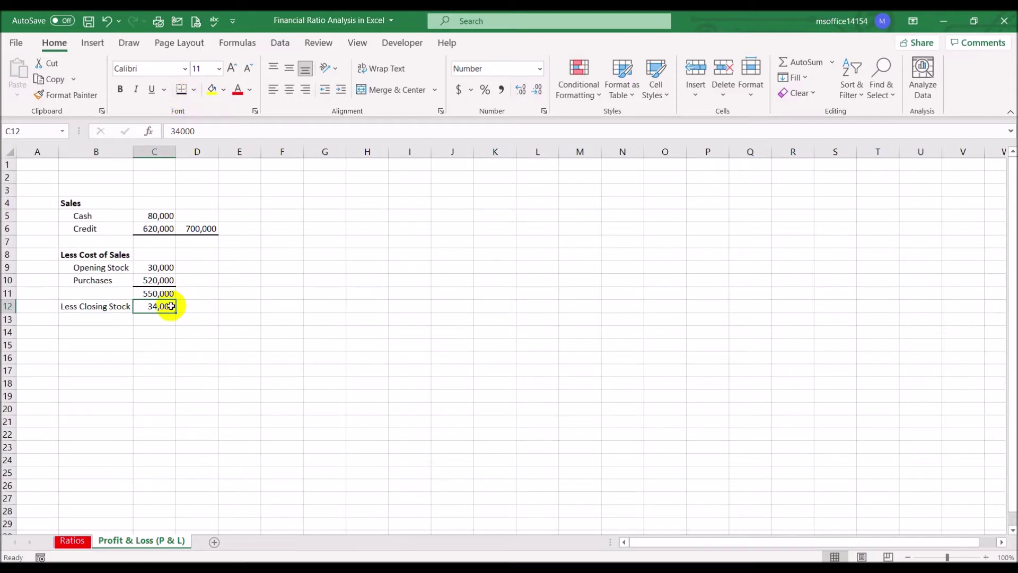
left_click_drag(163, 308, 401, 311)
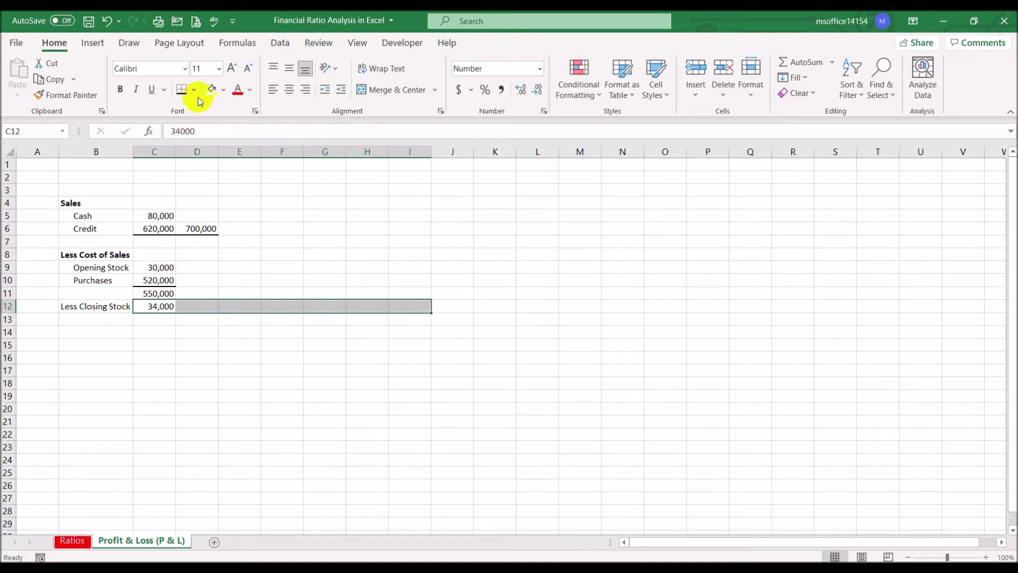
left_click(182, 89)
left_click(189, 307)
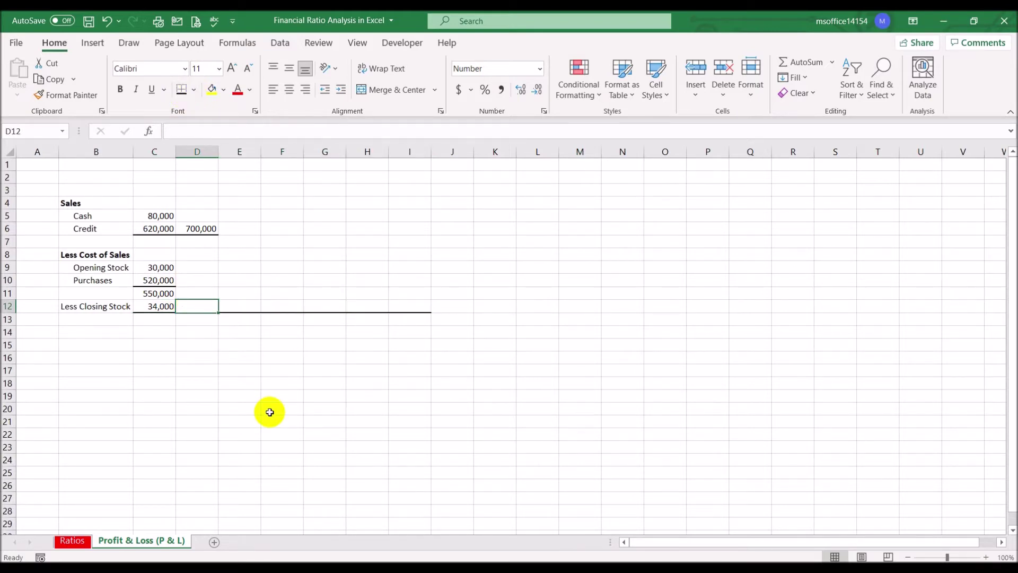
- Calculate the cost of sales in D12 by subtracting closing stock from the subtotal with =C11-C12
left_click(150, 268)
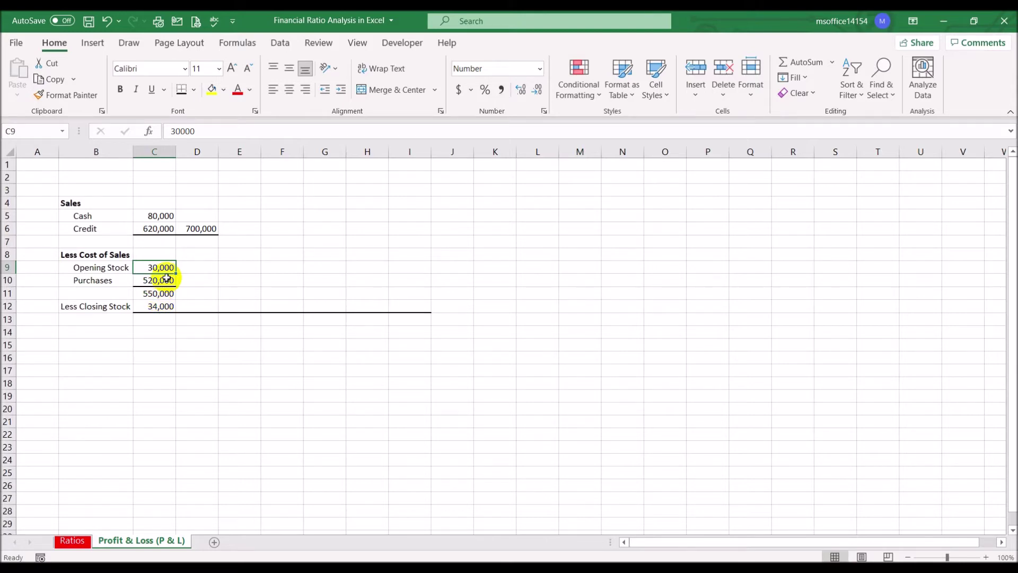
left_click(159, 306)
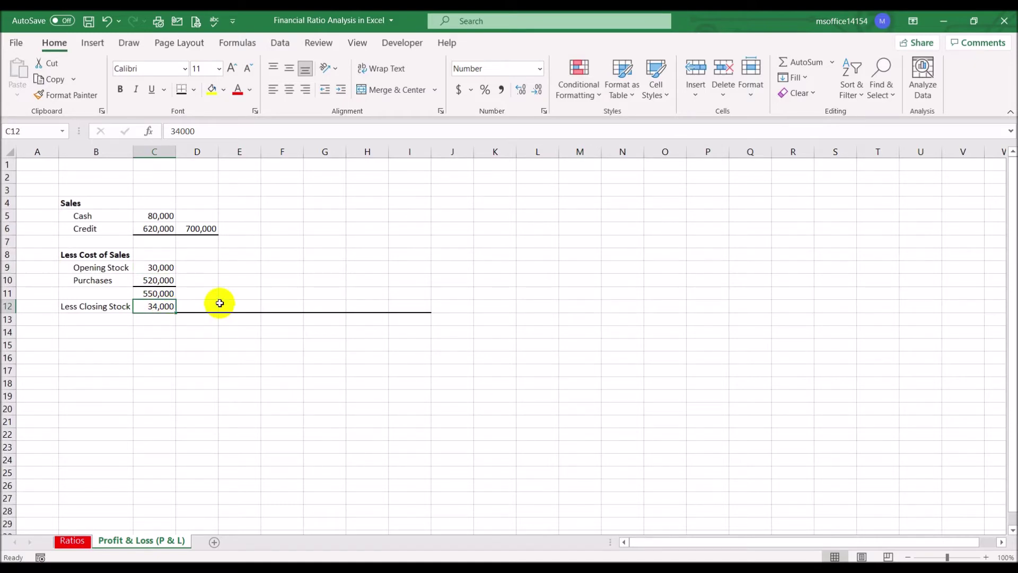
left_click(199, 304)
type("=")
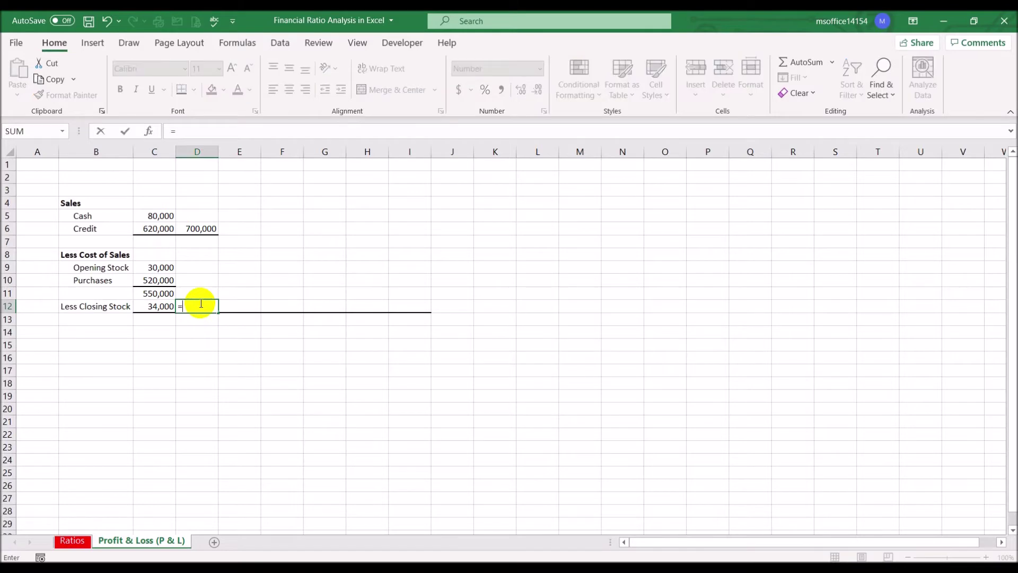
left_click(156, 293)
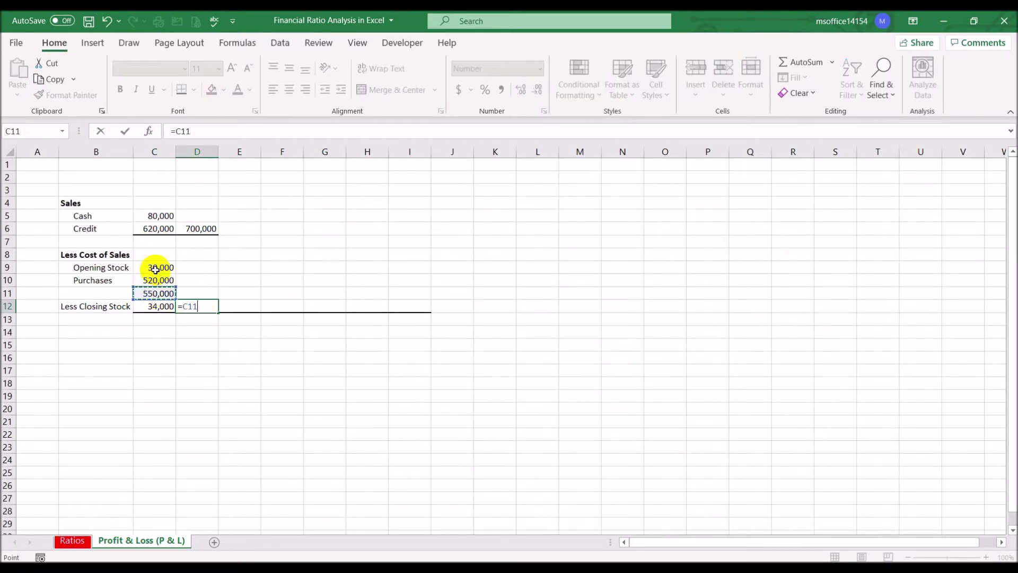
type("-")
left_click(160, 306)
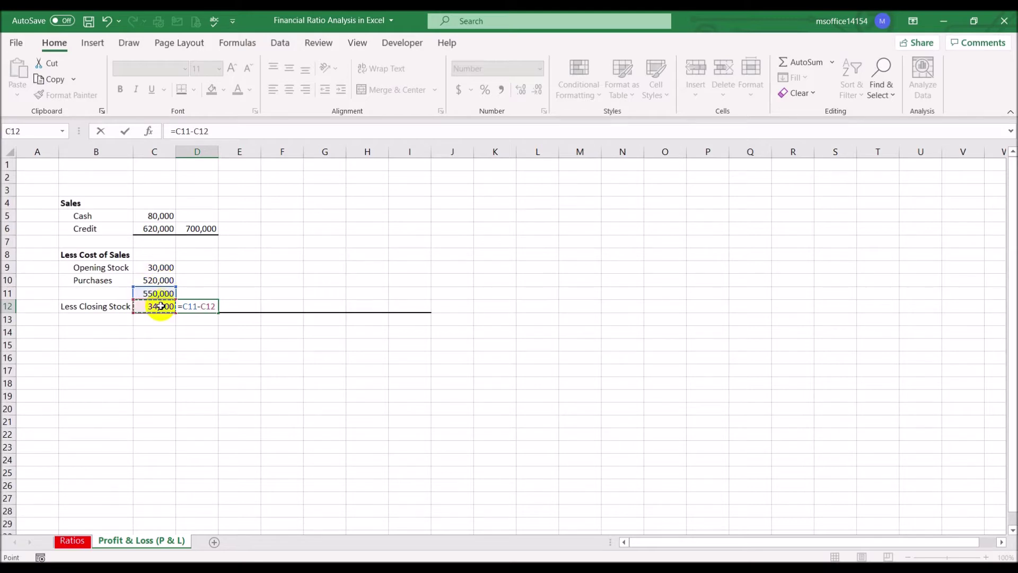
key("Return")
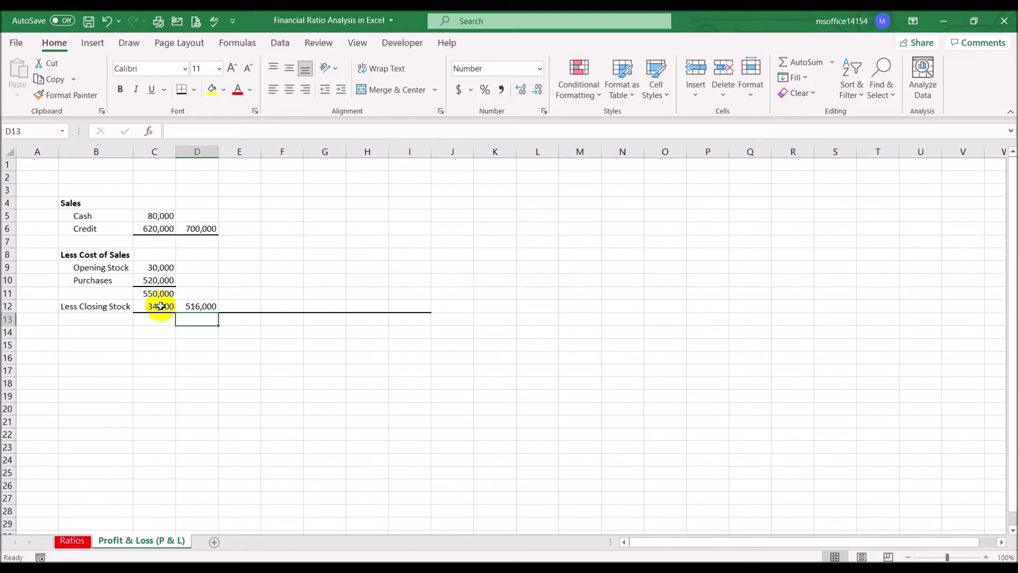
- Enter the label "Gross Profit" in B13 below the closing stock row
left_click(73, 322)
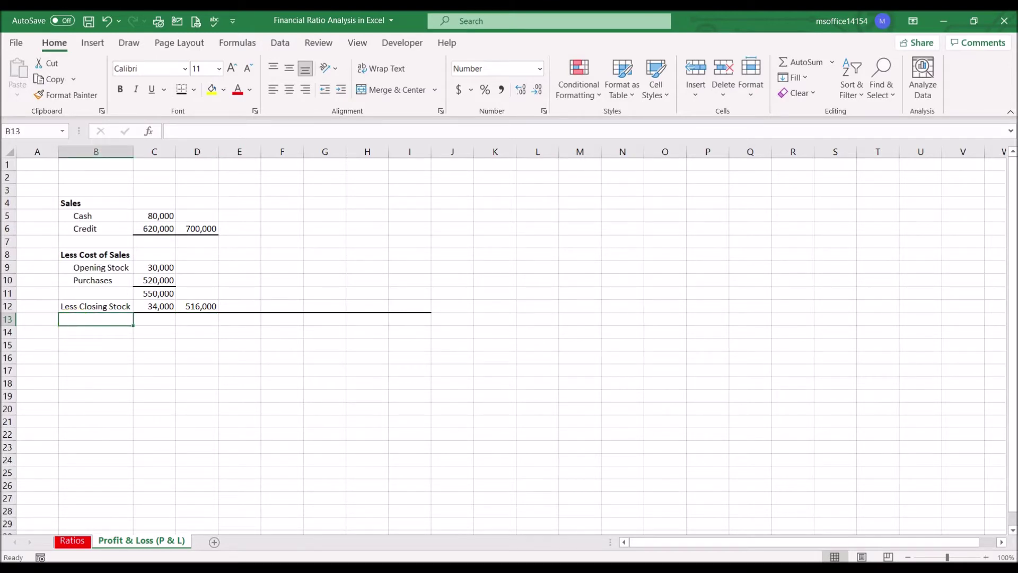
type("Gros")
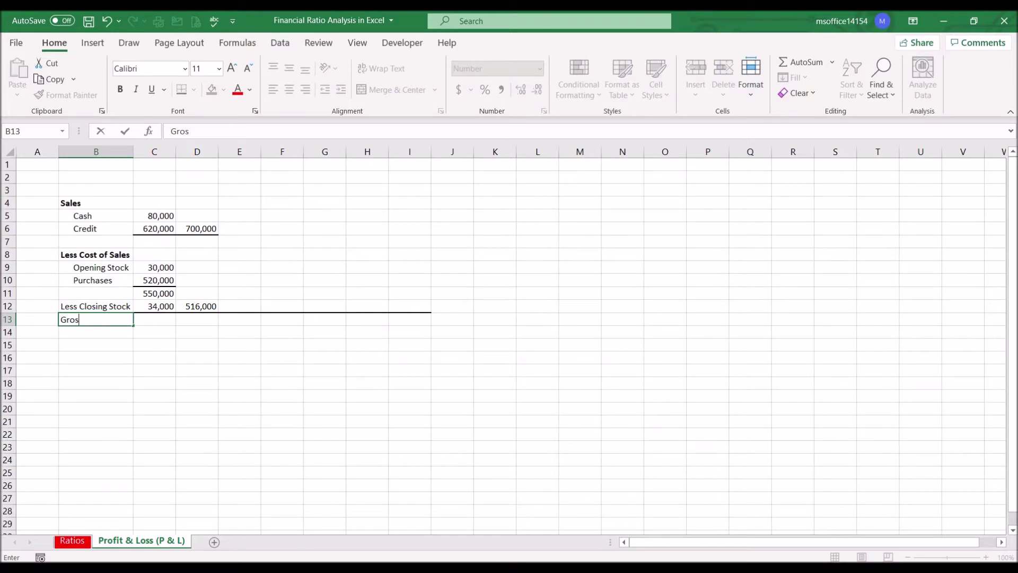
type("s Profit")
key("Tab")
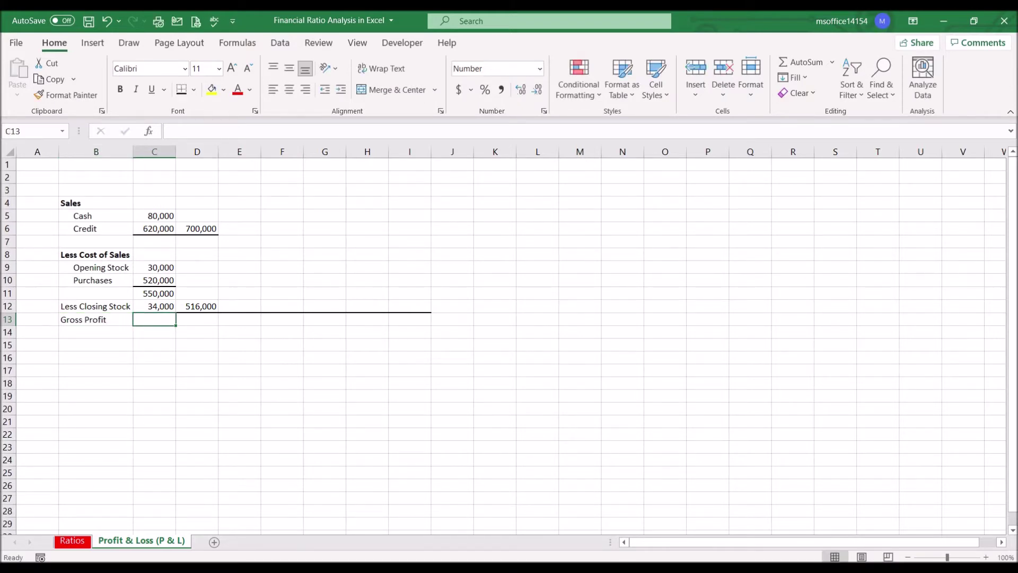
- Enter the gross profit amount 184000 in D13 and make the "Gross Profit" label in B13 bold
left_click(197, 319)
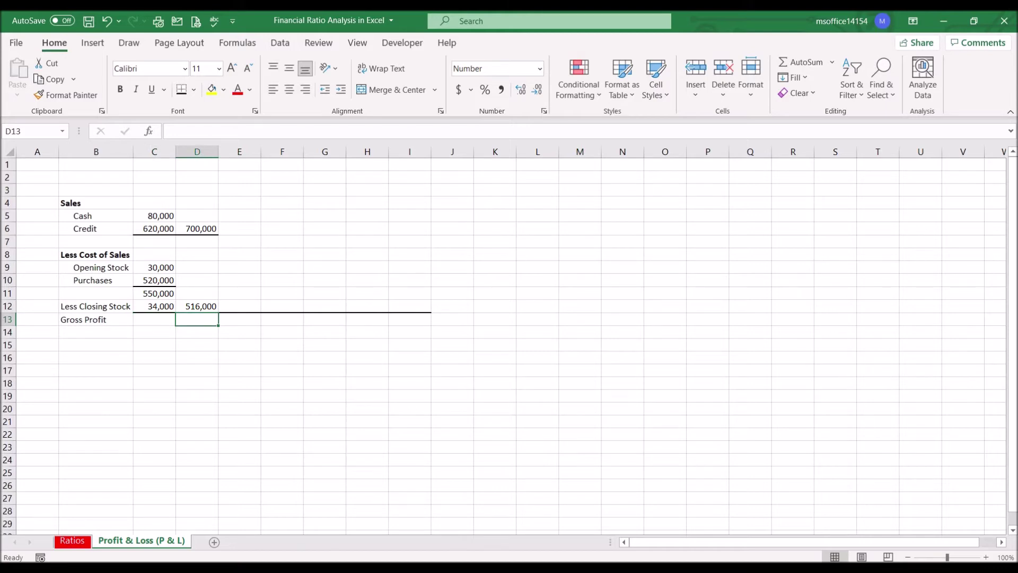
type("184000")
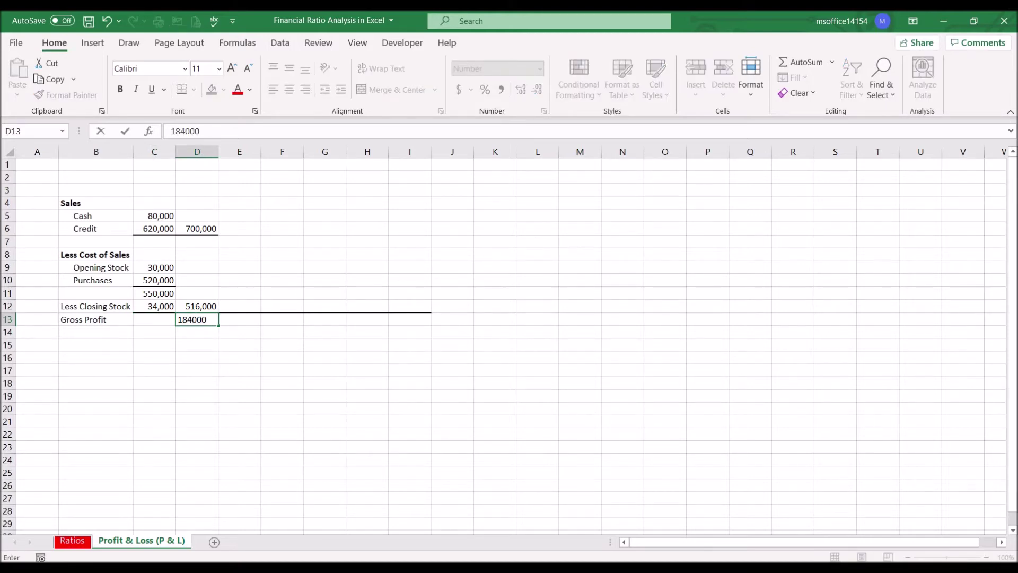
key("Return")
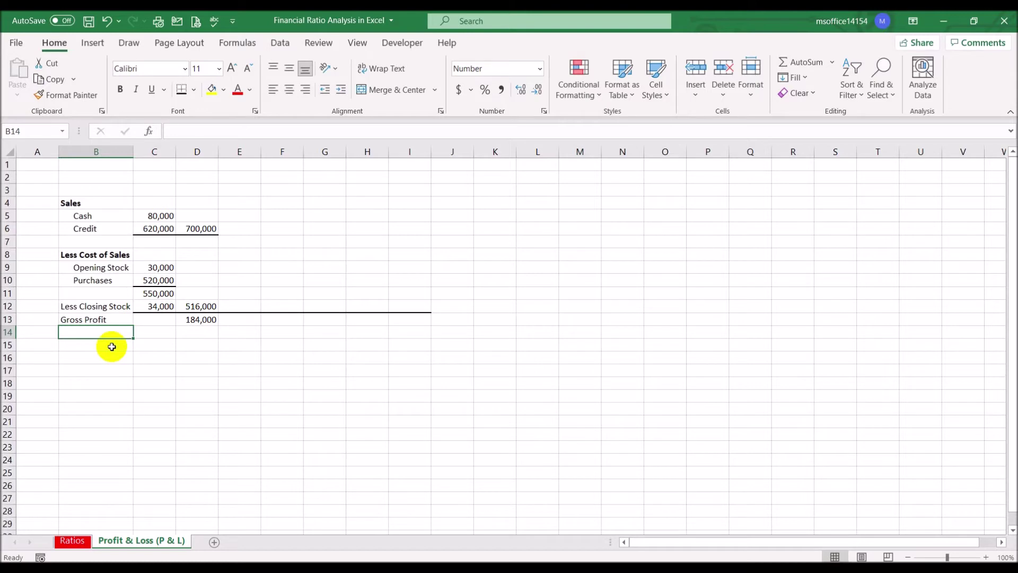
left_click(111, 319)
left_click(120, 89)
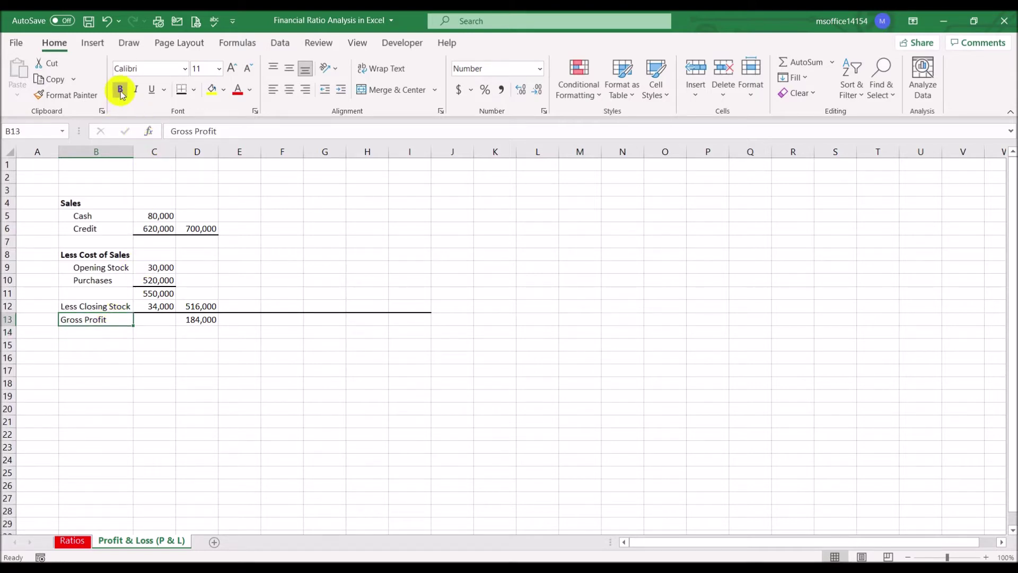
- Enter the label "Expenses" in B14 and the amount 115,000 in D14
left_click(123, 330)
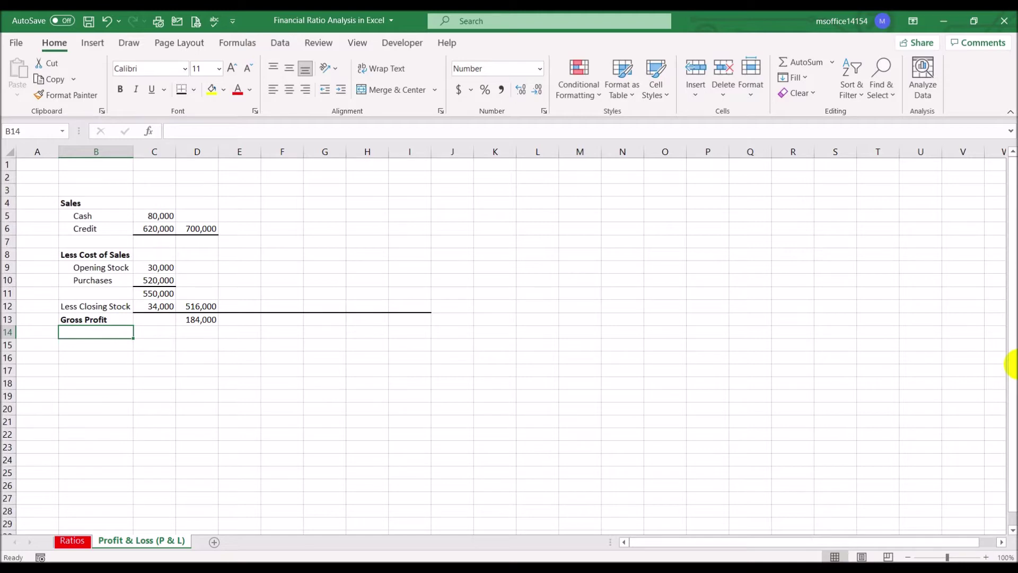
type("Expenses")
key("Tab")
key("Tab")
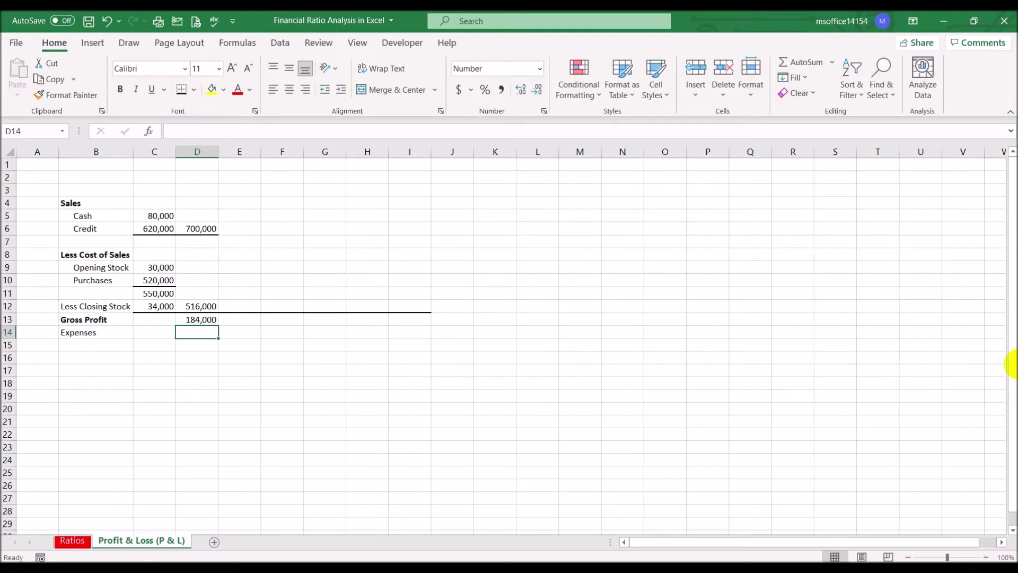
type("115,")
type("000")
key("Return")
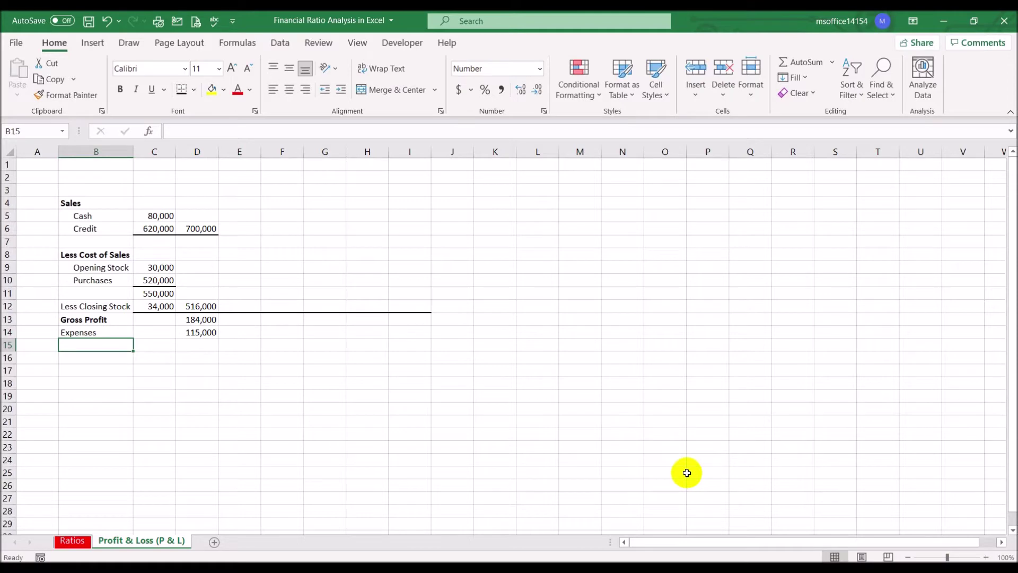
- Indent the "Expenses" label in B14 so it lines up with the other sub-items in column B
left_click(108, 330)
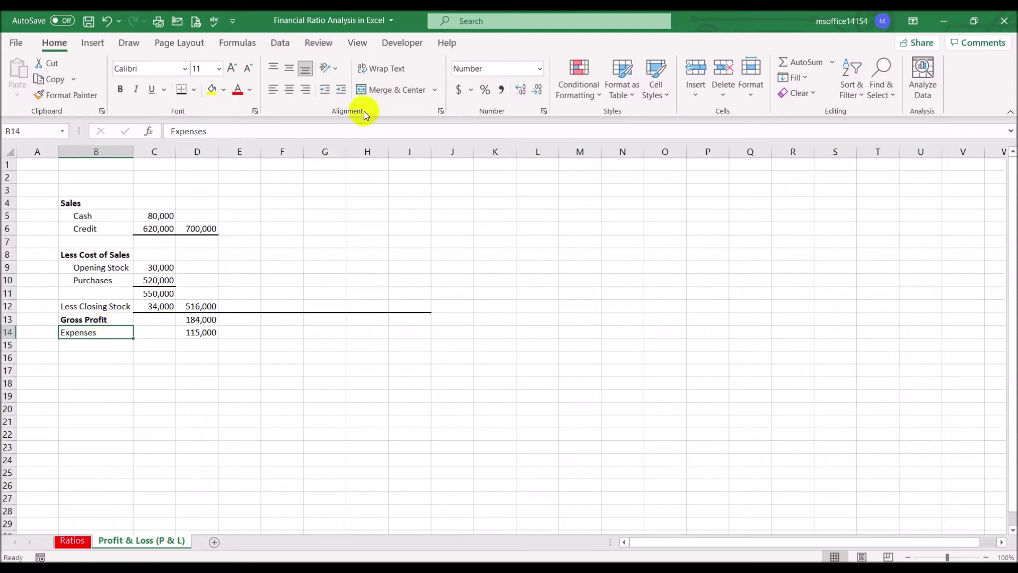
left_click(341, 90)
left_click(342, 91)
left_click(342, 92)
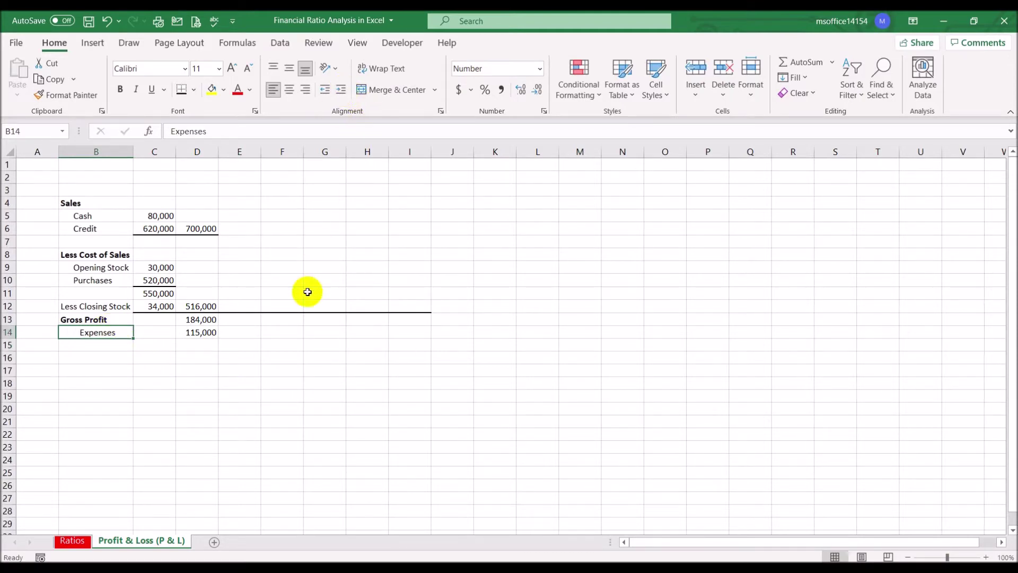
left_click(325, 91)
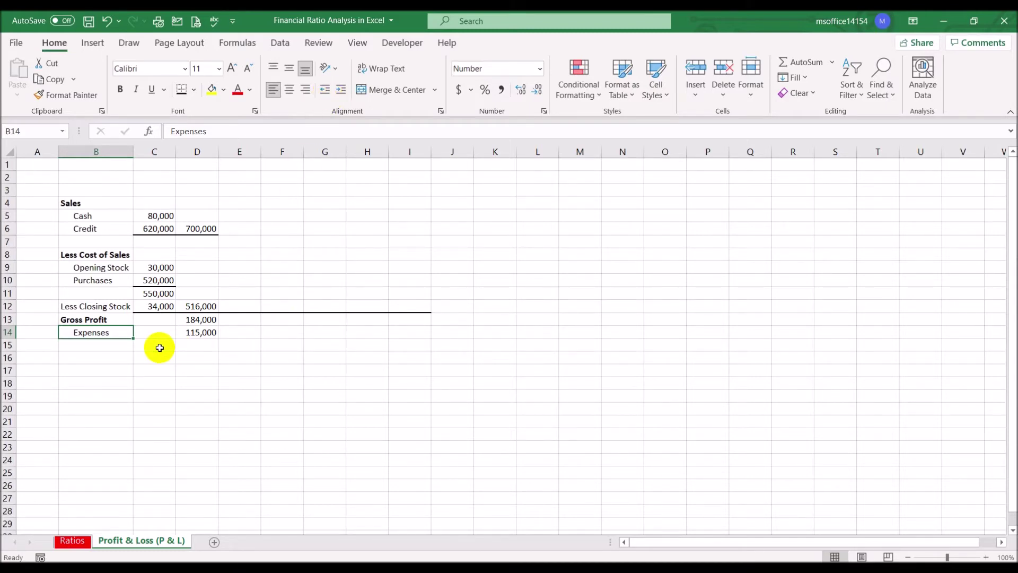
- Enter the label "Net Profit Before Interest" in B15 below the expenses row
left_click(100, 343)
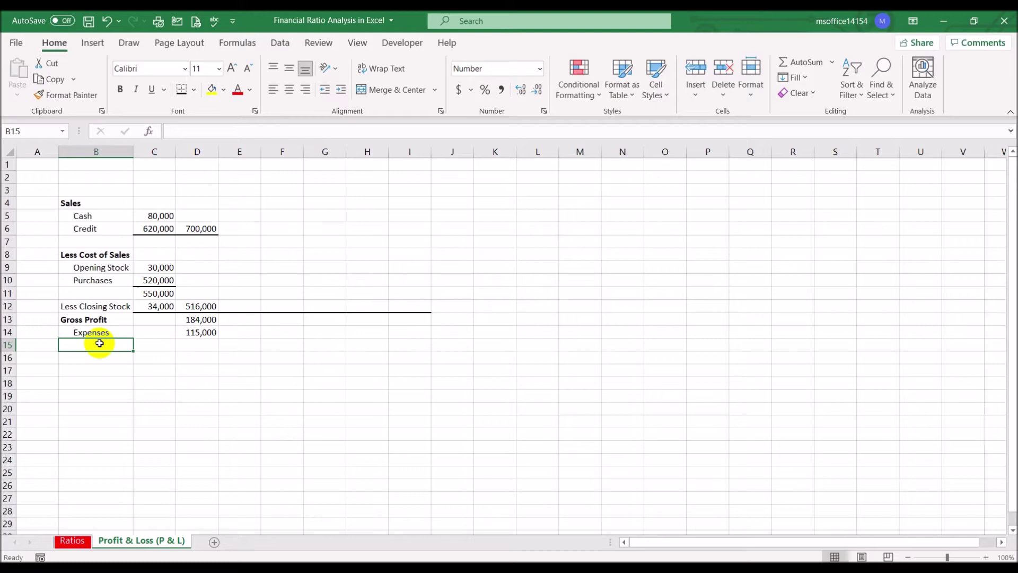
type("Net ")
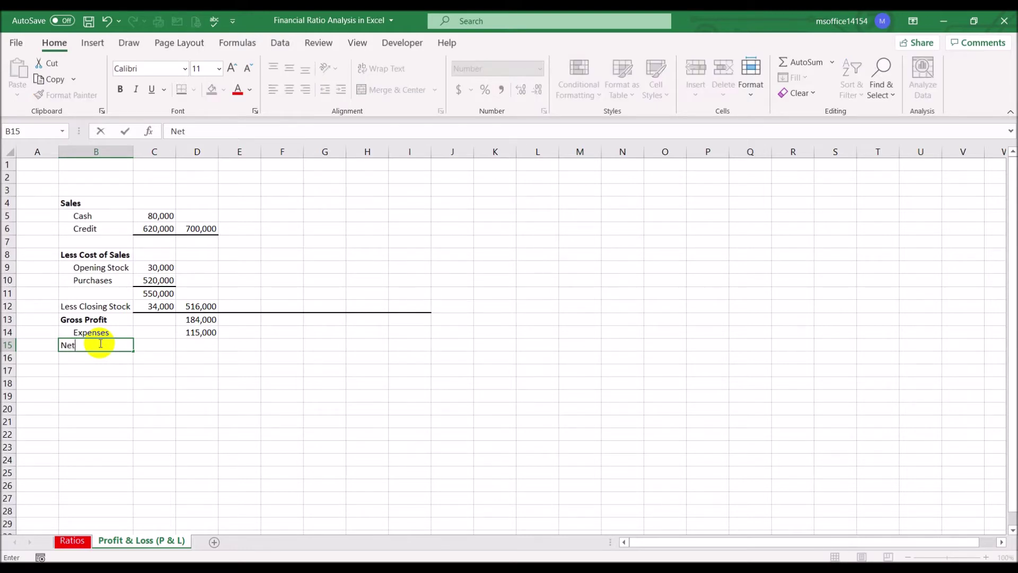
type("Profit Before Interest")
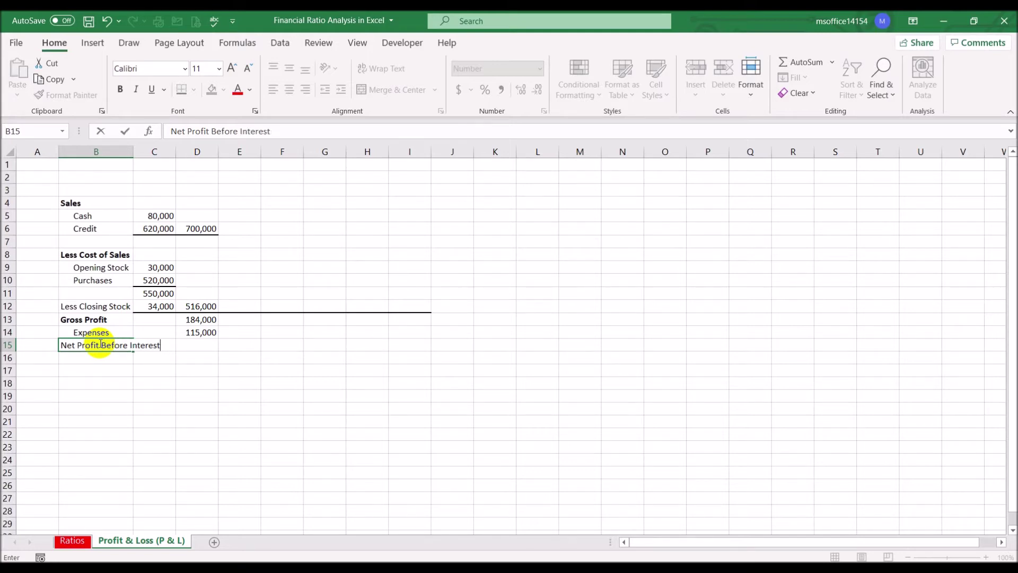
key("Return")
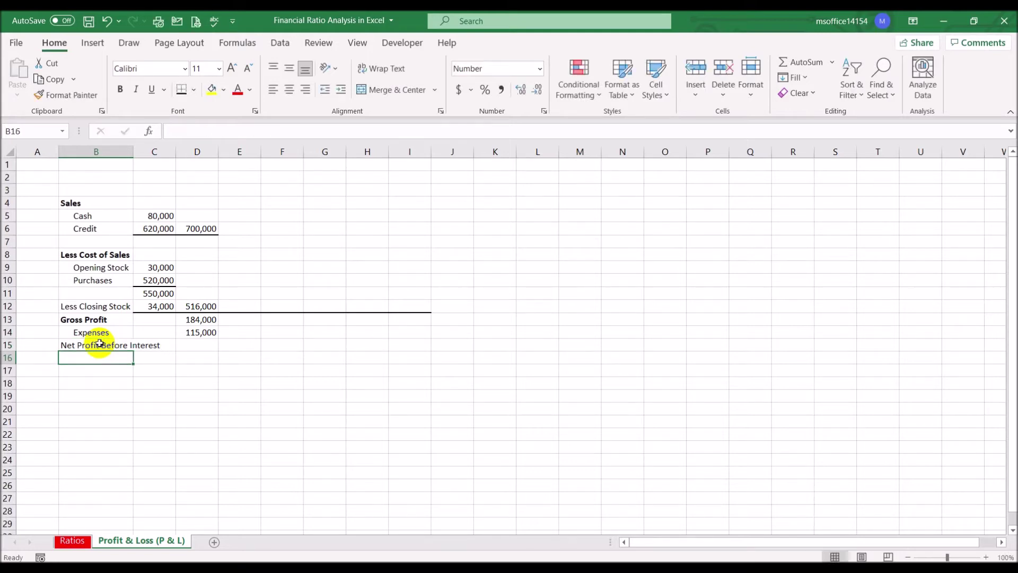
- Autofit column B to its longest entry and make the "Net Profit Before Interest" label in B15 bold
double_click(134, 150)
left_click(138, 346)
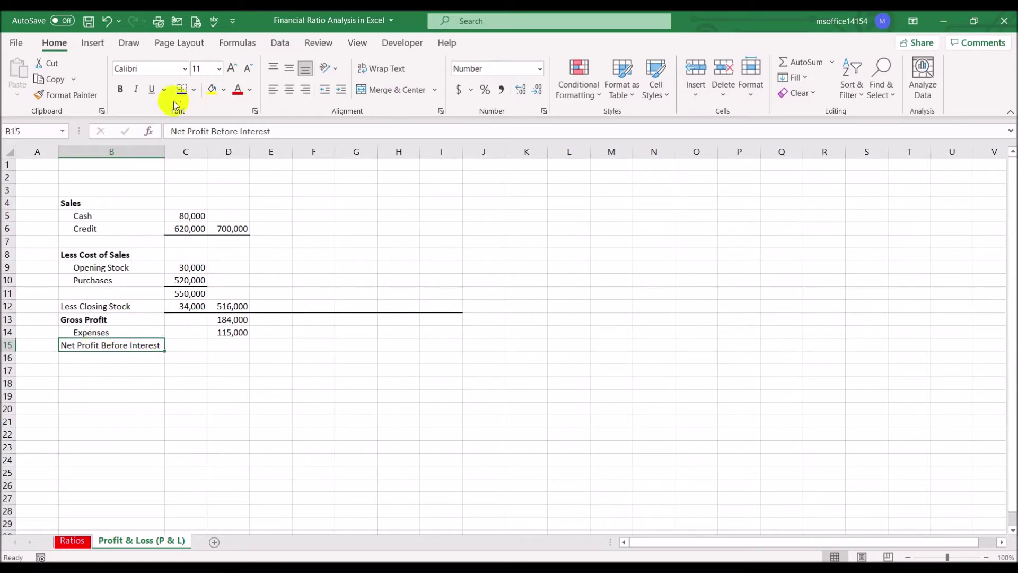
left_click(121, 90)
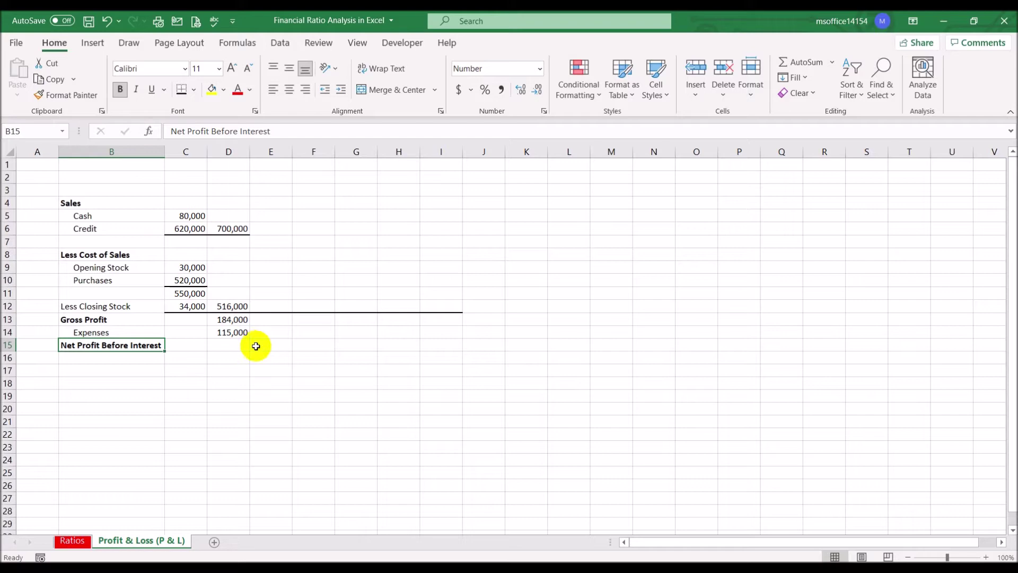
- Calculate the net profit before interest in D15 by subtracting expenses from gross profit with =D13-D14
left_click(239, 323)
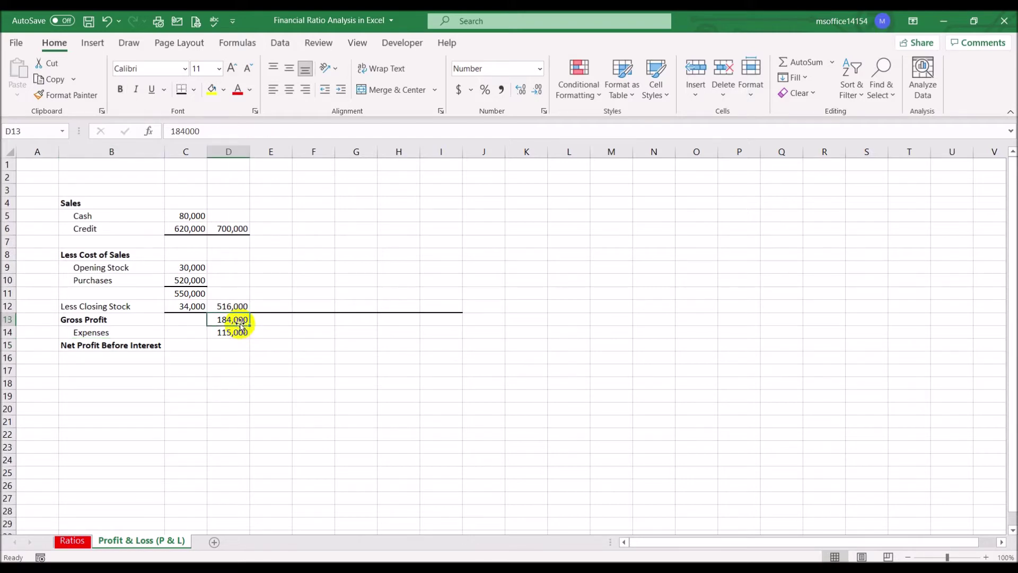
left_click(242, 332)
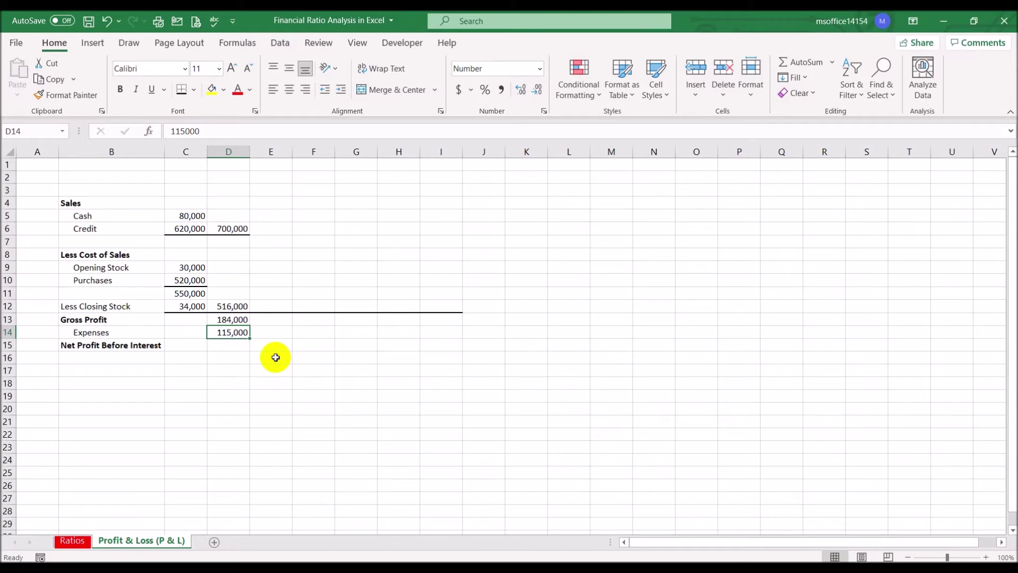
left_click(232, 346)
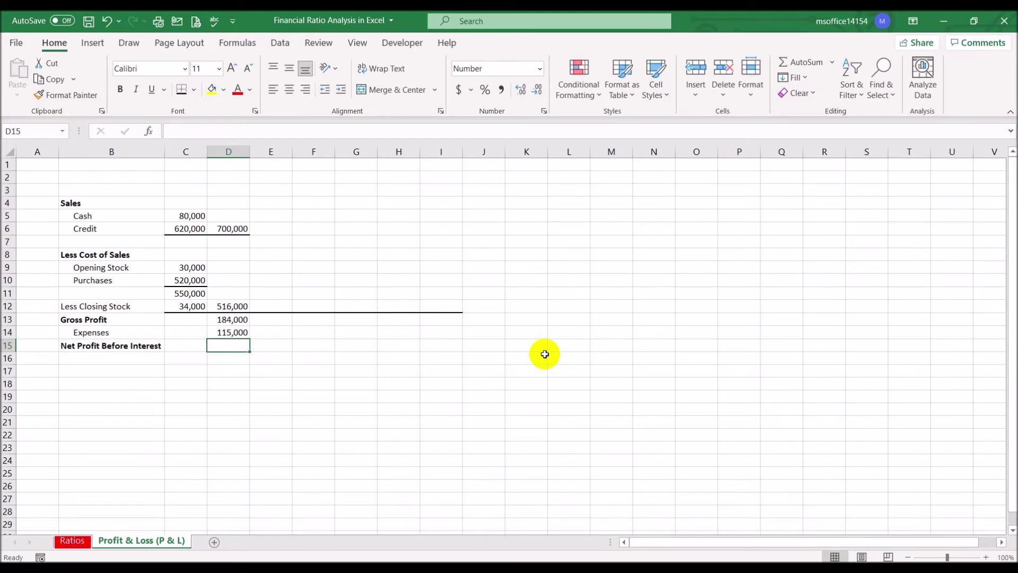
type("=")
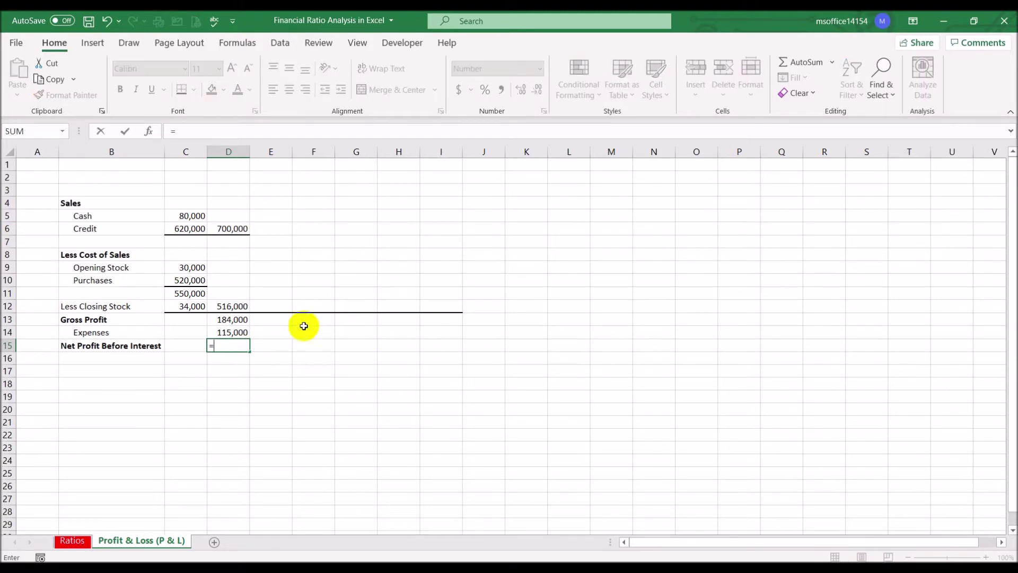
left_click(225, 319)
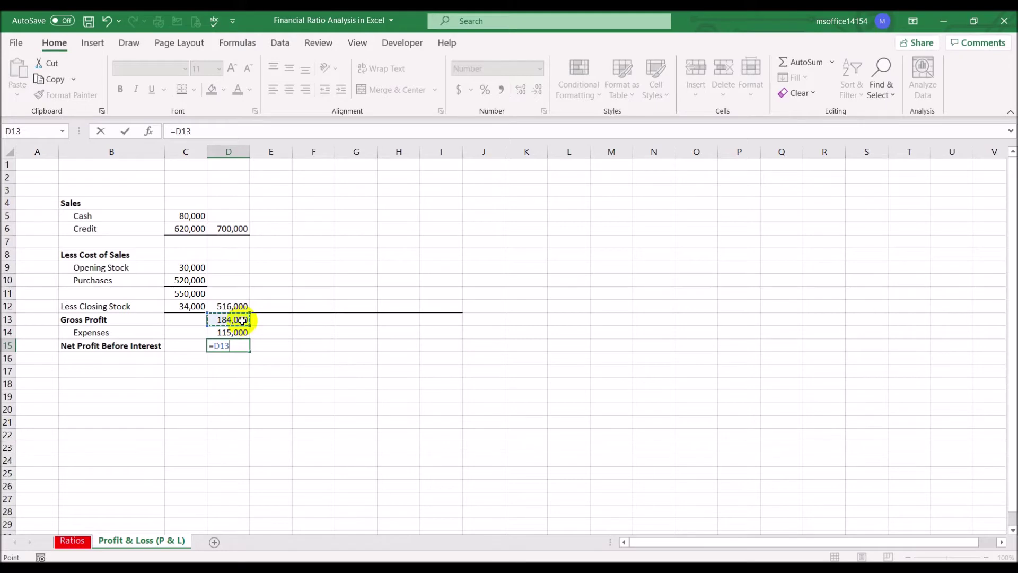
type("-")
left_click(241, 333)
key("Return")
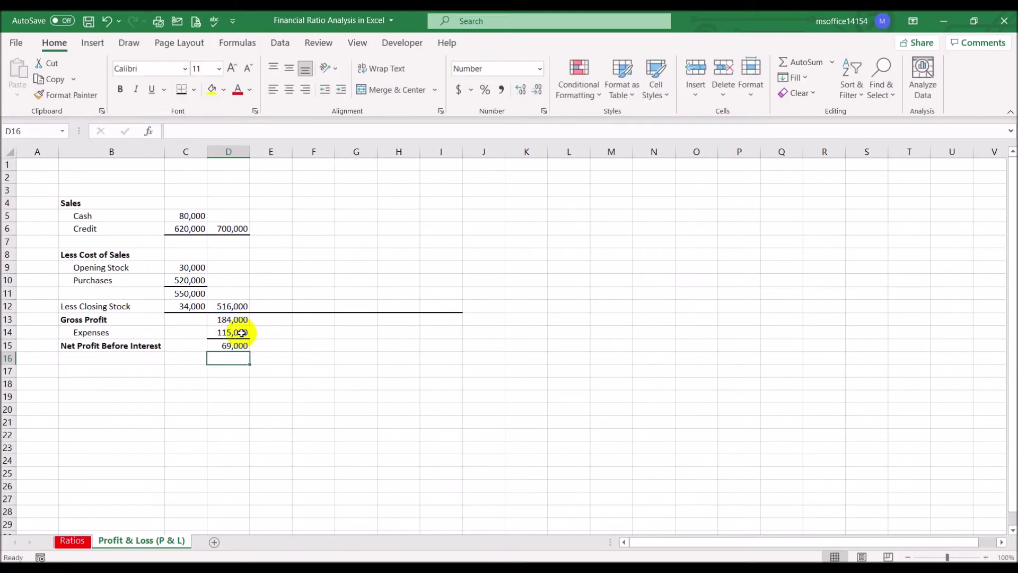
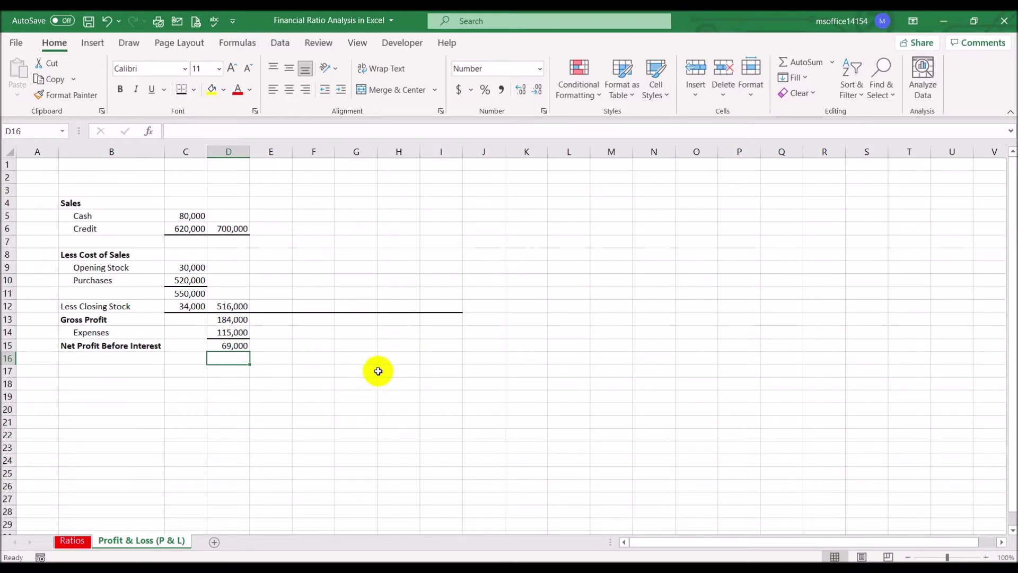
- Enter the label "Interest on Debentures" in B16 and the amount 750 in D16
left_click(126, 358)
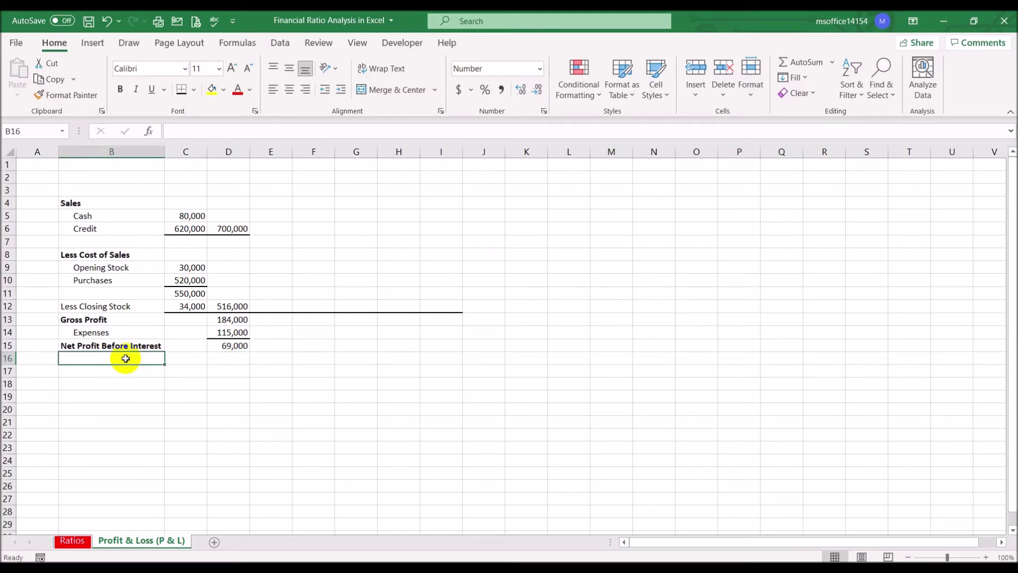
type("Interest on Debentur")
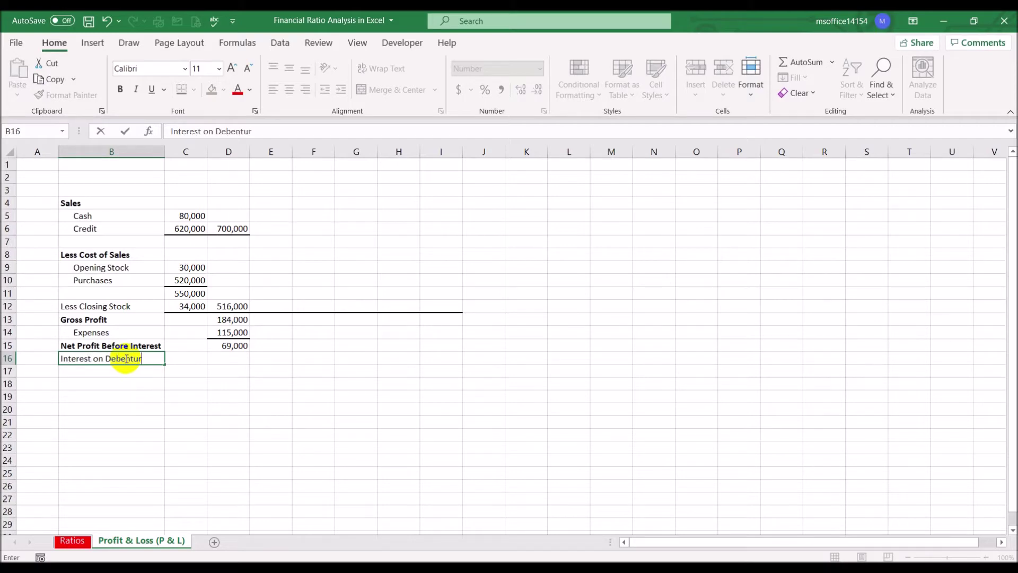
type("s")
key("BackSpace")
type("es")
key("Tab")
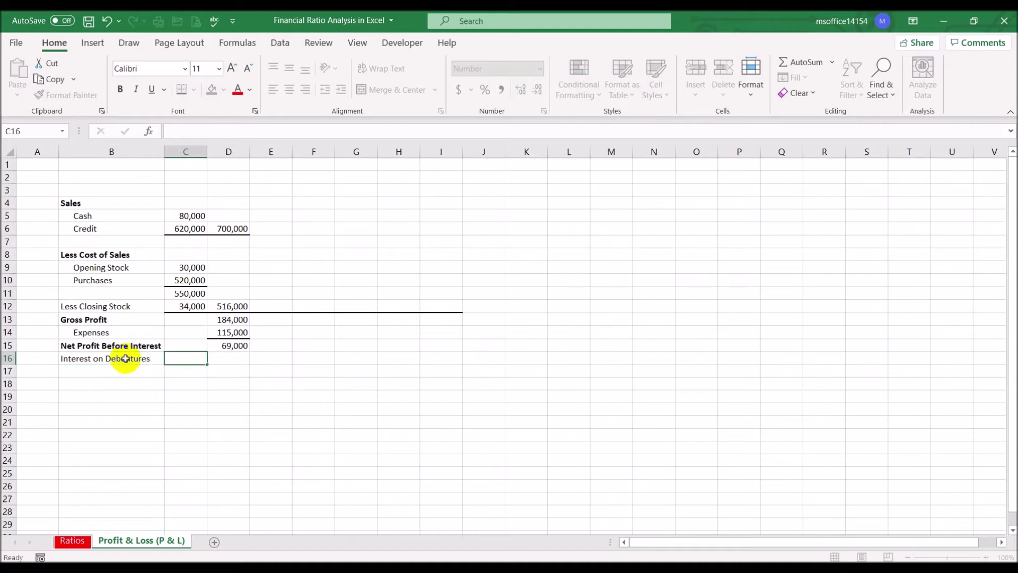
key("Tab")
type("750")
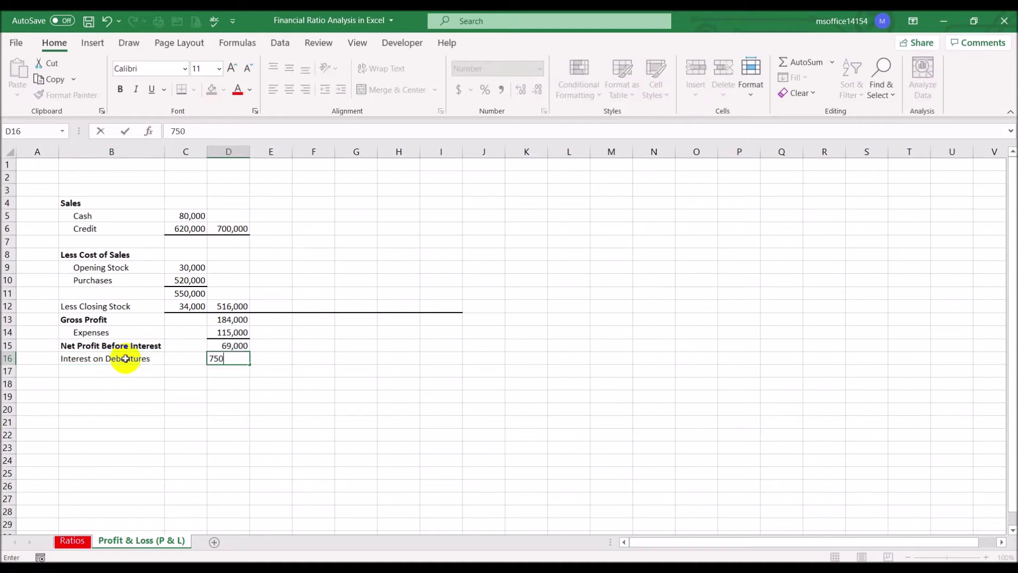
key("Return")
- Indent the "Interest on Debentures" label in B16 by one level
left_click(125, 359)
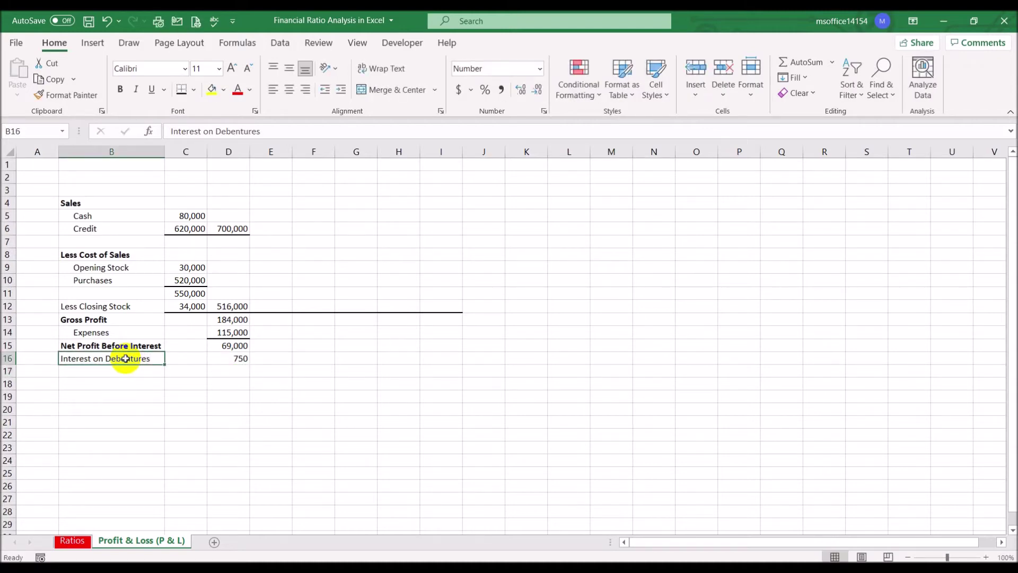
left_click(340, 91)
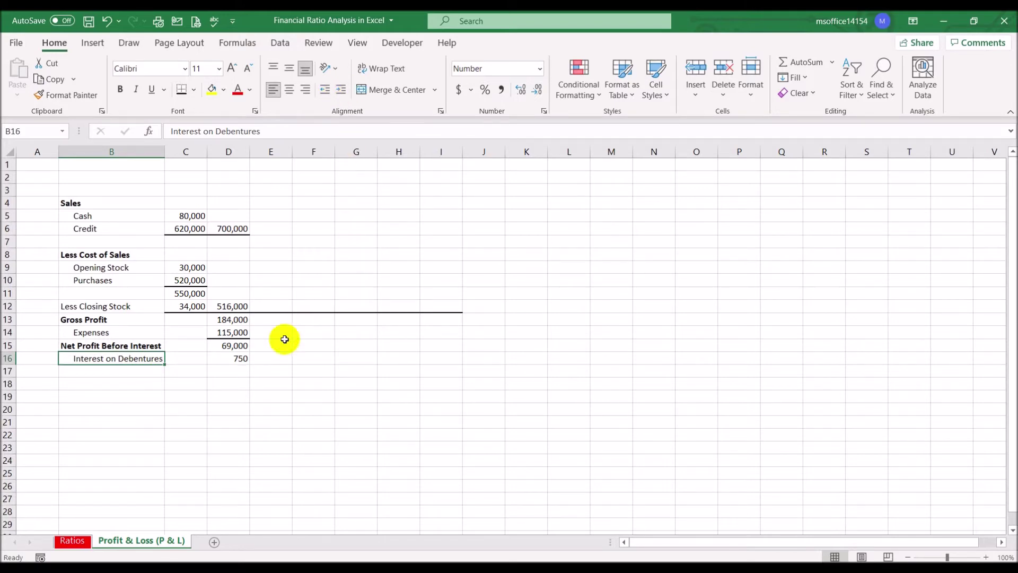
left_click(238, 359)
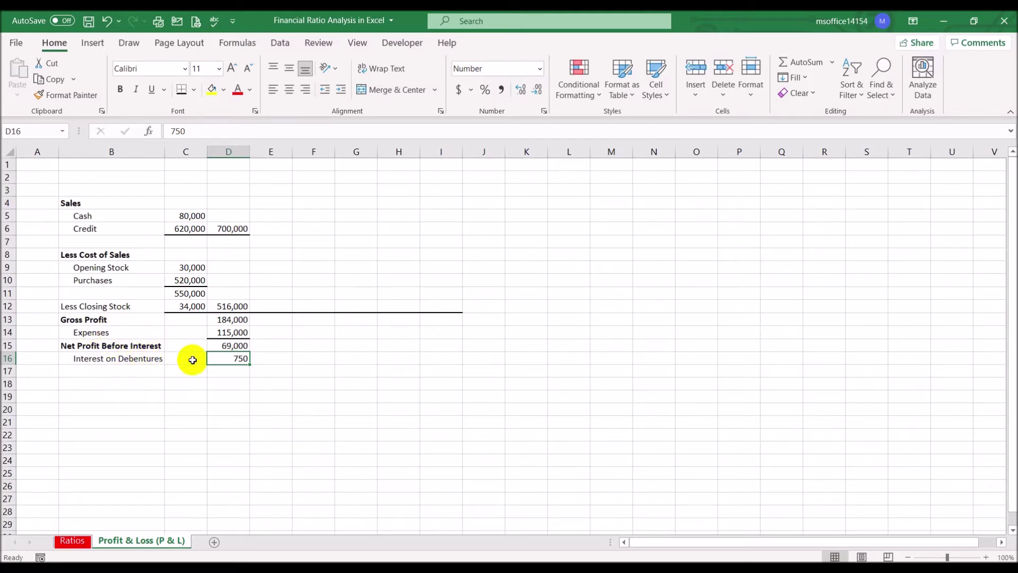
- Enter the label "Net Profit Before Taxation" in B17 below the debenture interest row
left_click(133, 371)
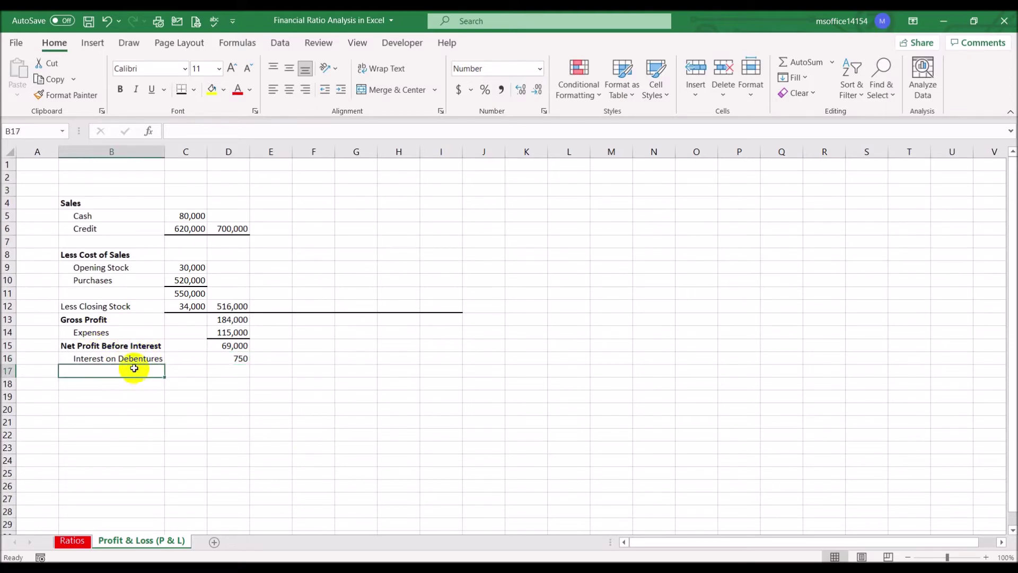
left_click(148, 344)
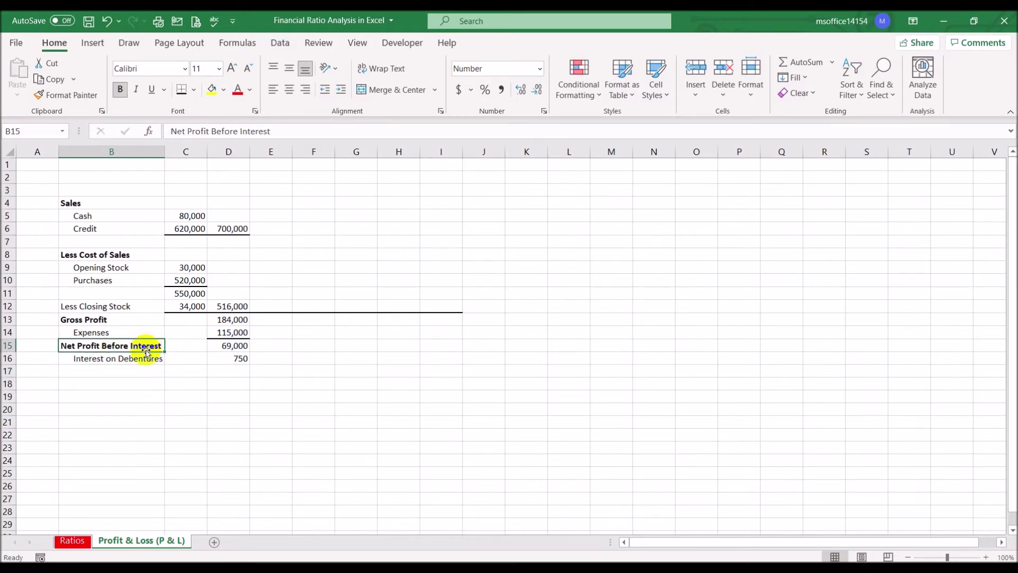
left_click(146, 362)
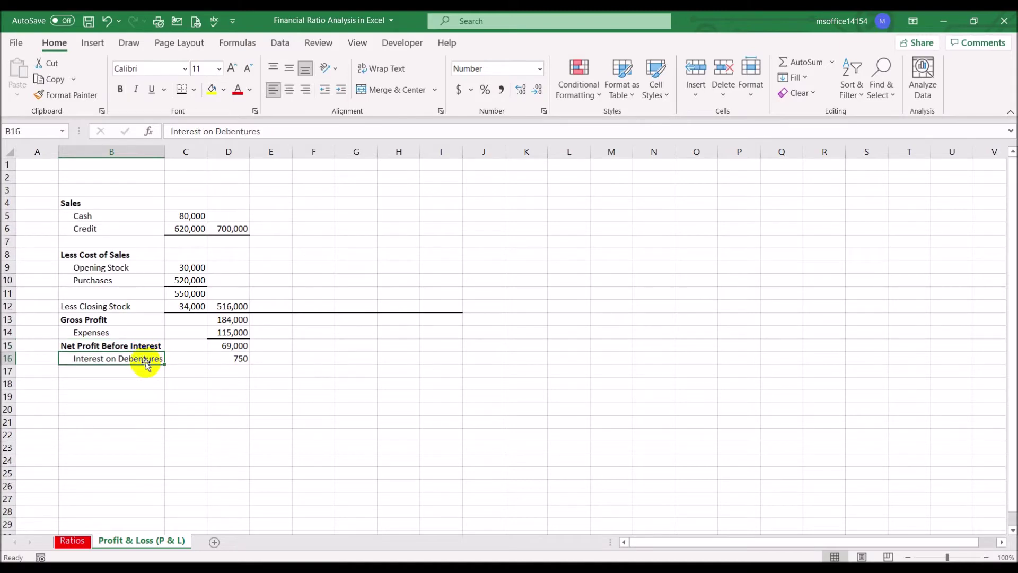
left_click(236, 363)
left_click(146, 371)
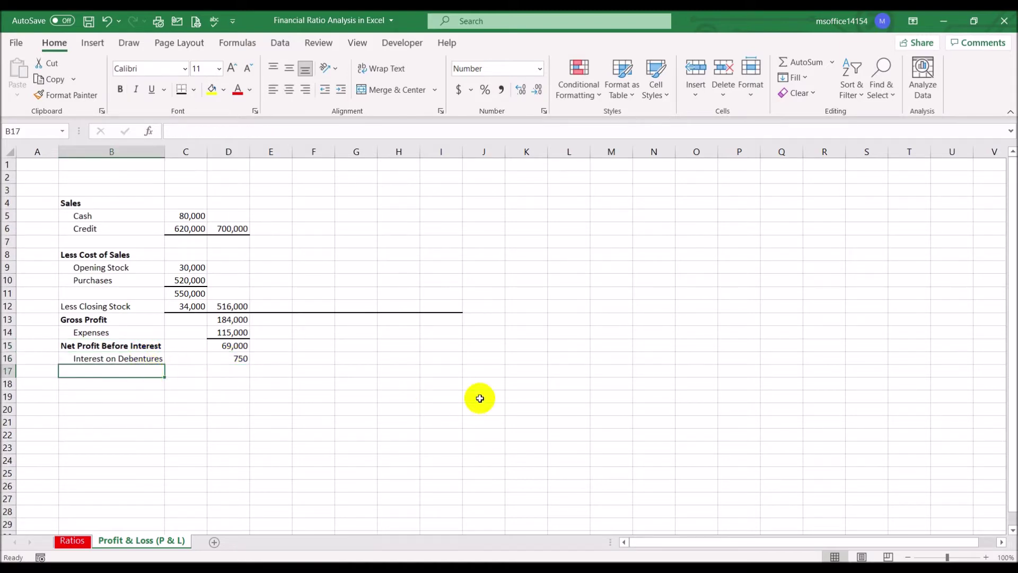
type("Net Profit Before Taxation")
key("Return")
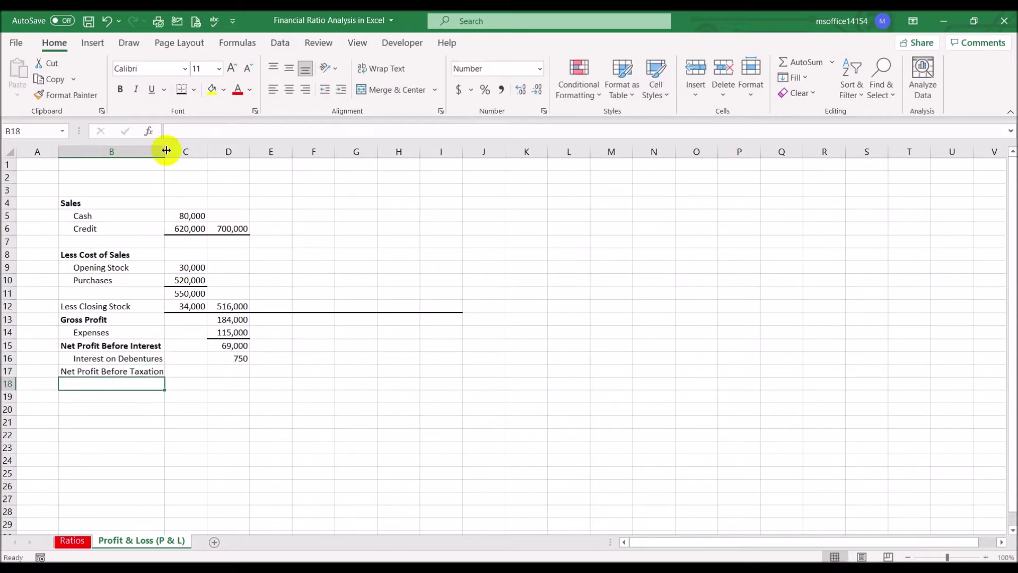
- Autofit column B to its labels and add a bottom border under the debenture interest amount in D16
double_click(166, 152)
left_click(227, 363)
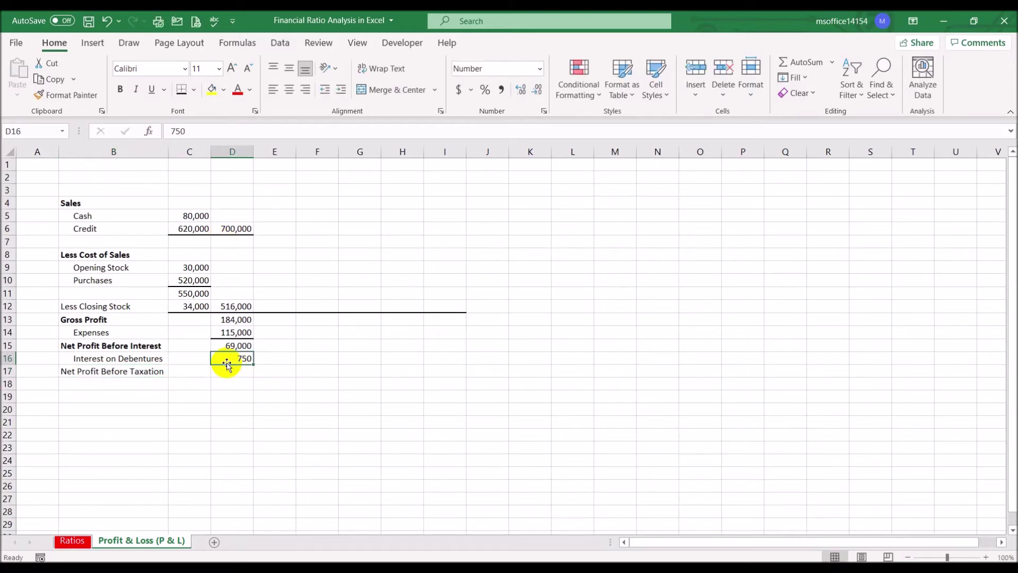
left_click(182, 89)
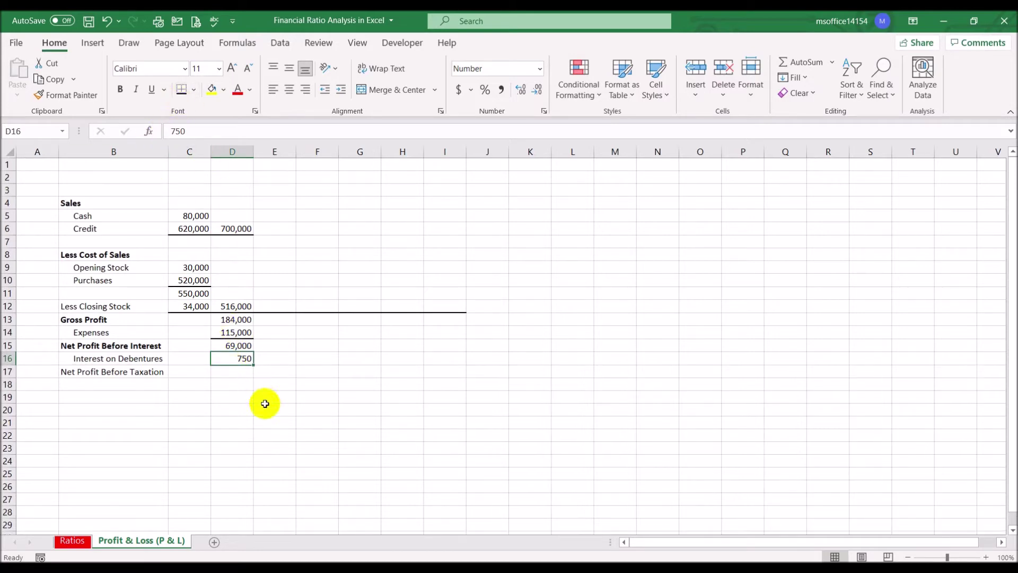
- Calculate the net profit before taxation in D17 with =D15-D16 and make its label in B17 bold
left_click(237, 372)
type("=")
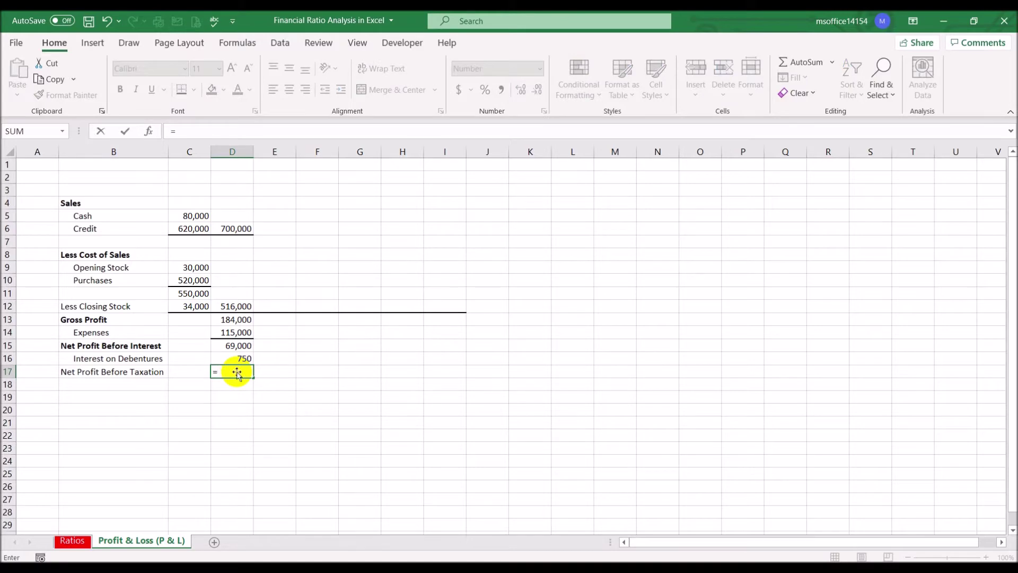
left_click(236, 345)
type("-")
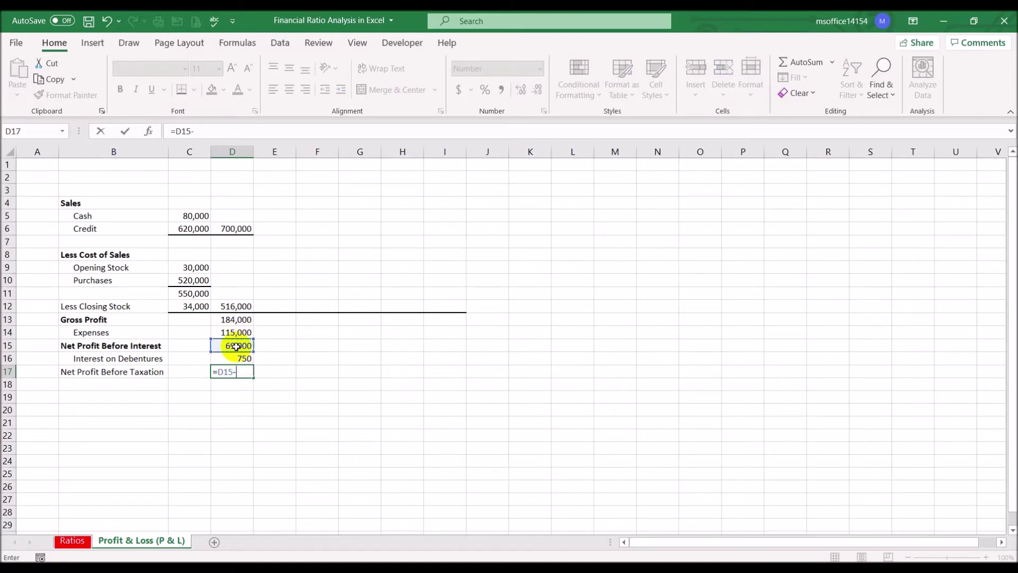
left_click(241, 359)
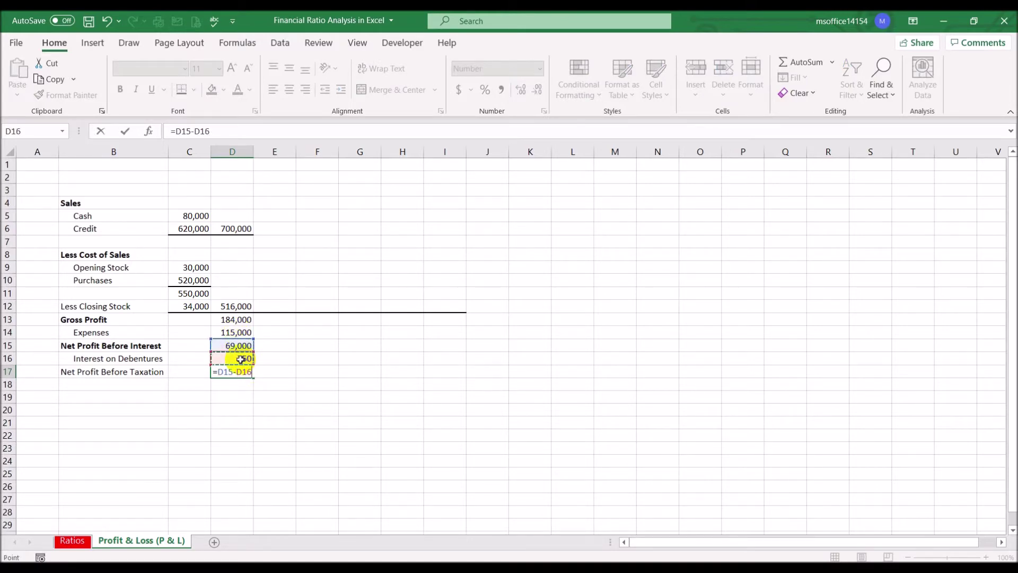
key("Return")
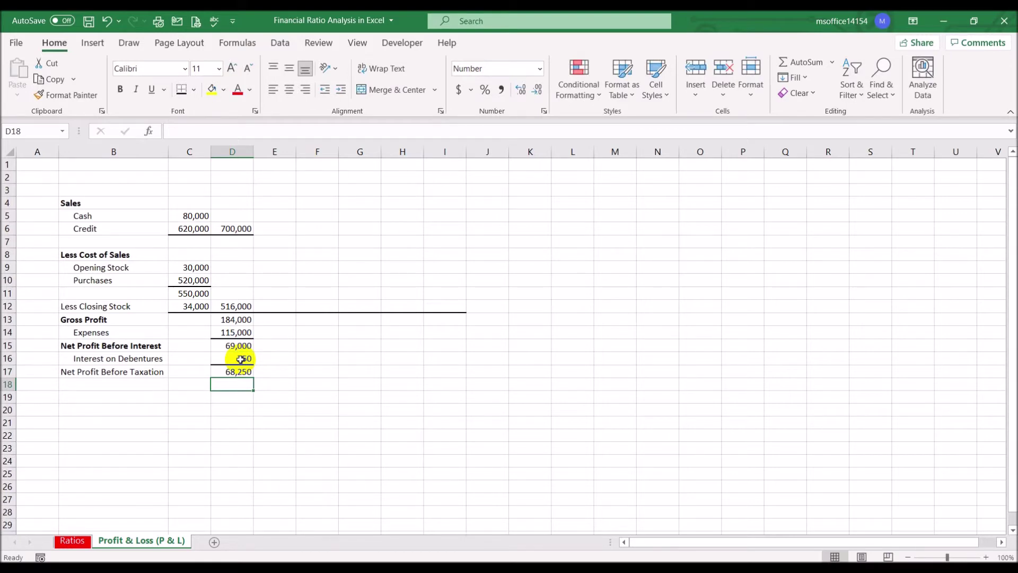
left_click(95, 372)
left_click(120, 89)
- Enter the label "Corporate Tax" in B18, indented one level, with the amount 17,060 in D18
left_click(128, 385)
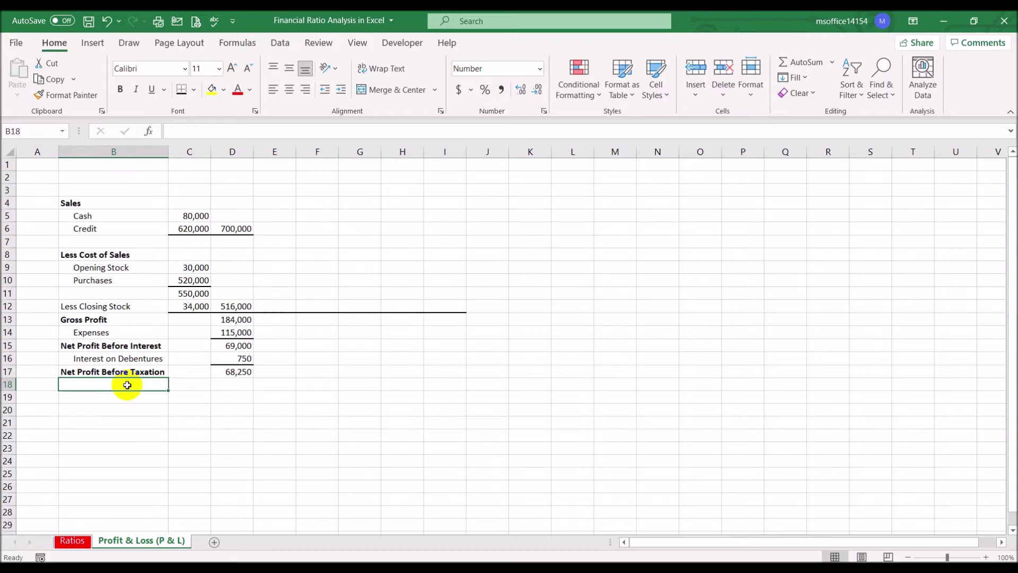
type("Corporate")
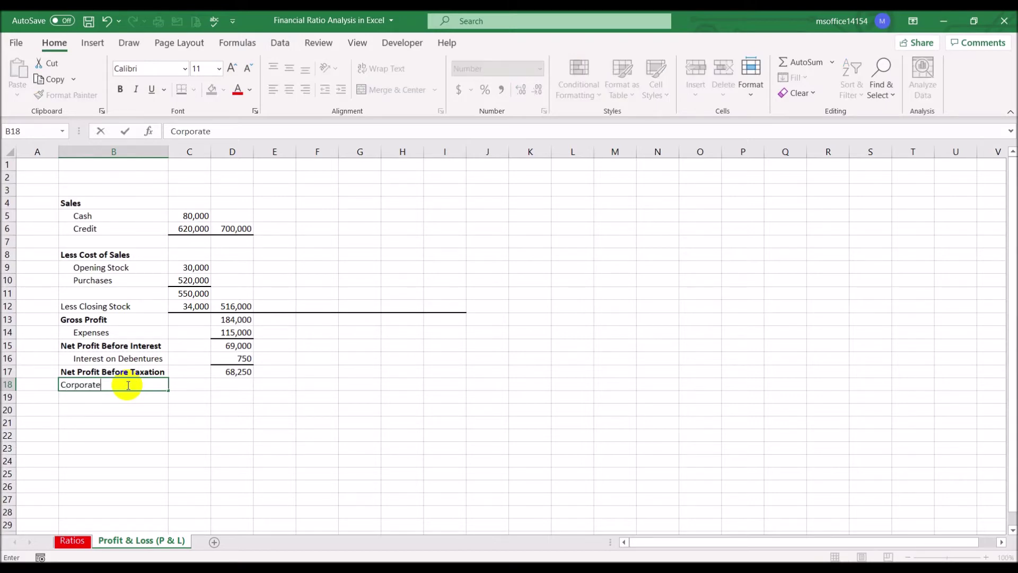
type(" Tax")
key("Tab")
key("Tab")
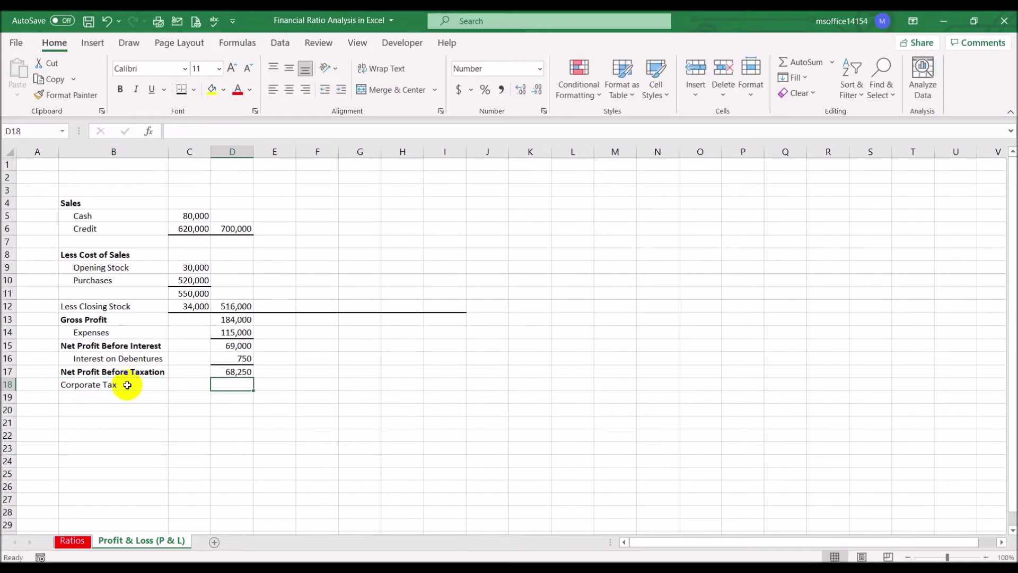
type("17")
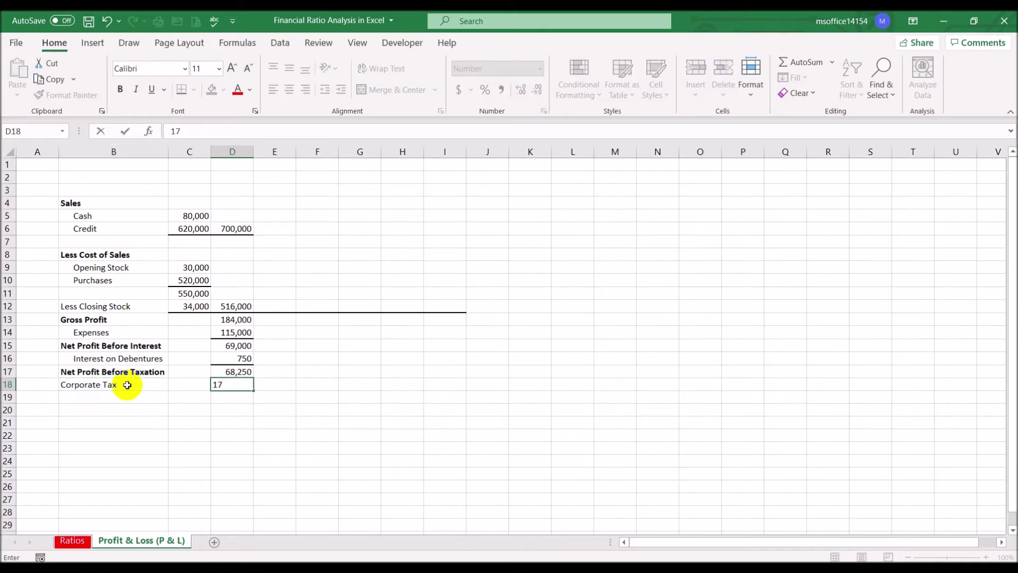
type(",060")
key("Return")
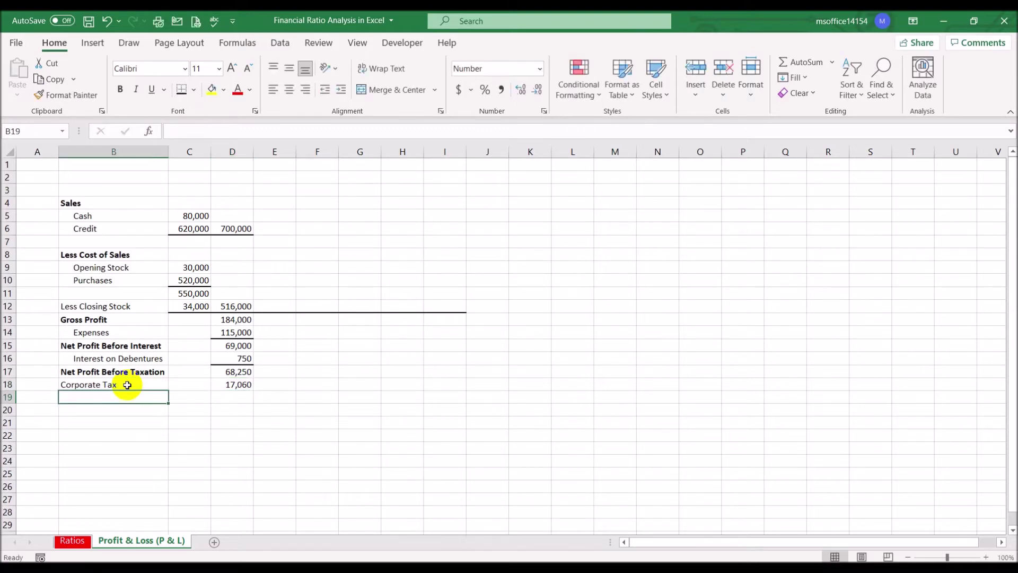
left_click(128, 384)
left_click(341, 89)
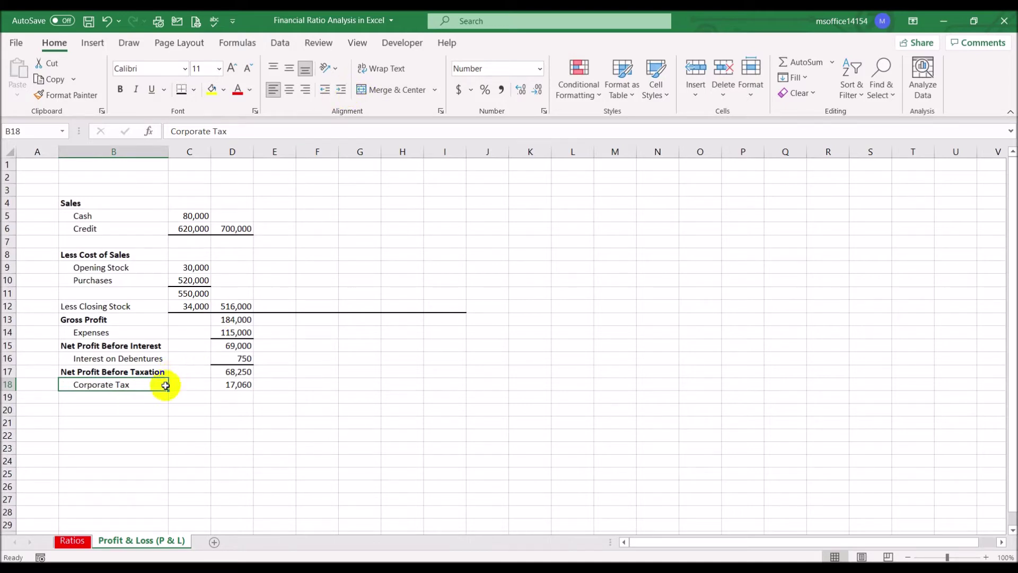
- Enter the label "Net Profit After Taxation" in B19 and add a bottom border under the corporate tax amount in D18
left_click(88, 397)
type("Net ")
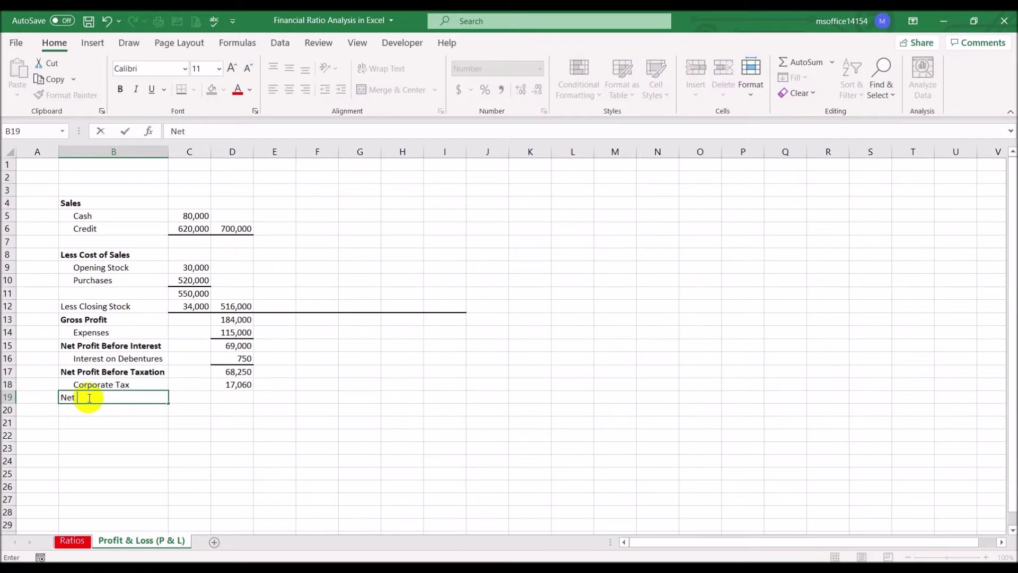
type("Profit After Taxation")
left_click(228, 397)
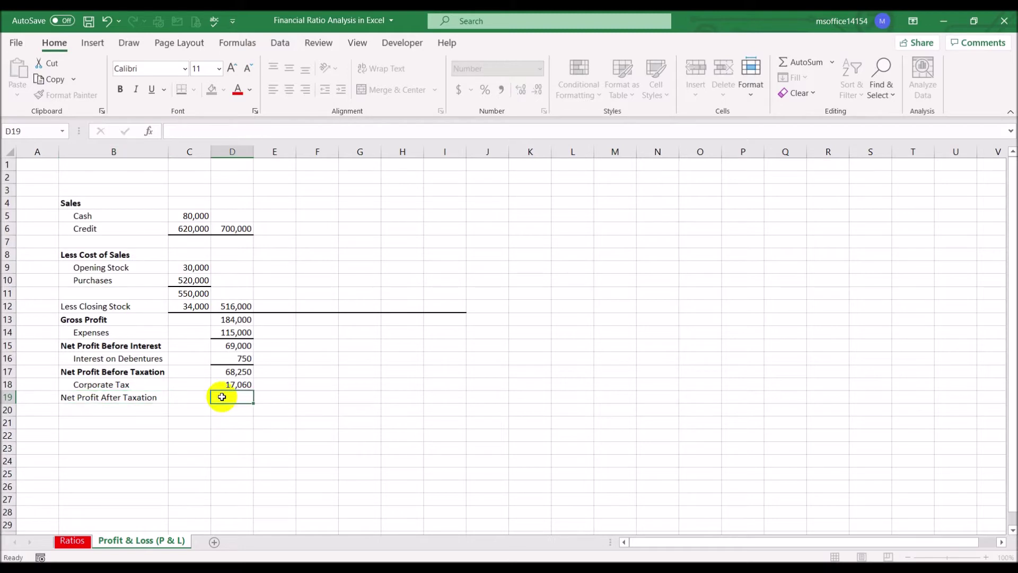
left_click(230, 385)
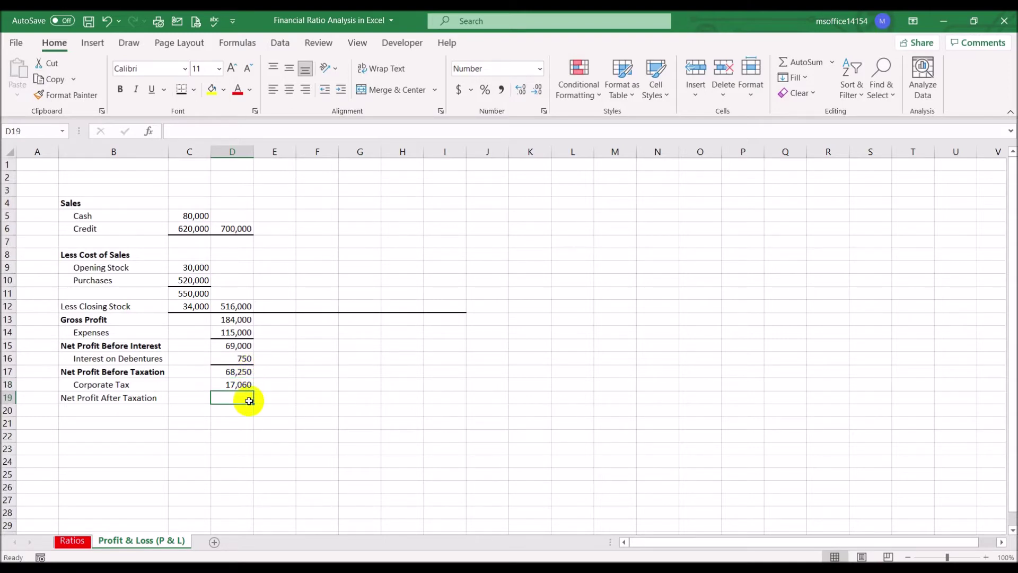
left_click(276, 416)
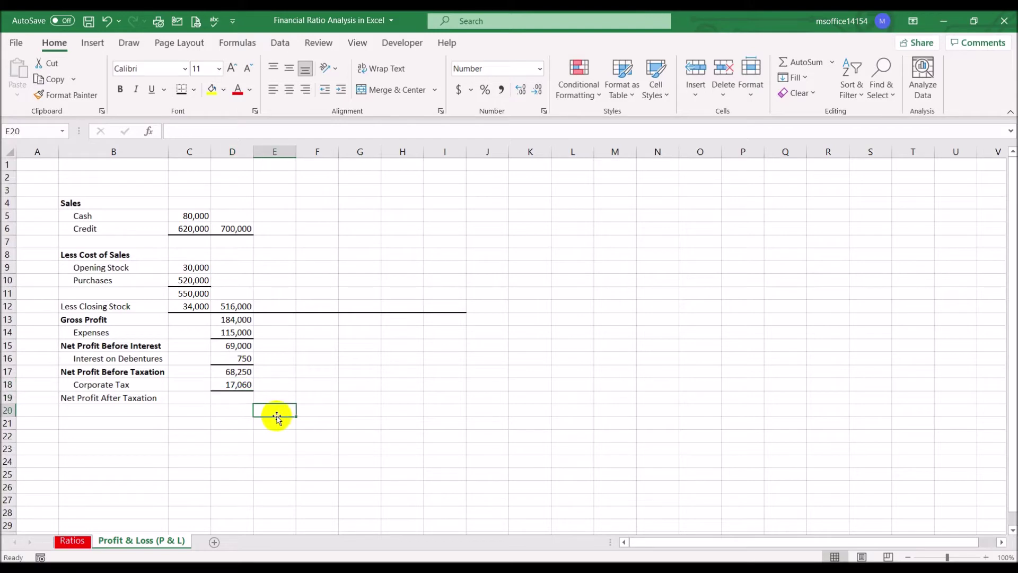
- Calculate the net profit after taxation in D19 by subtracting corporate tax with =D17-D18
left_click(225, 396)
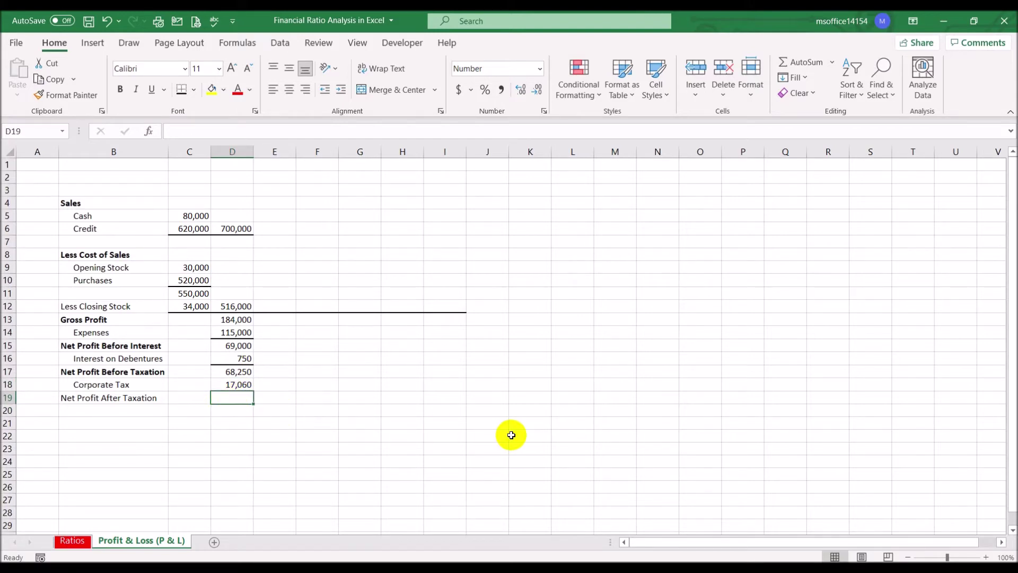
type("=")
left_click(243, 373)
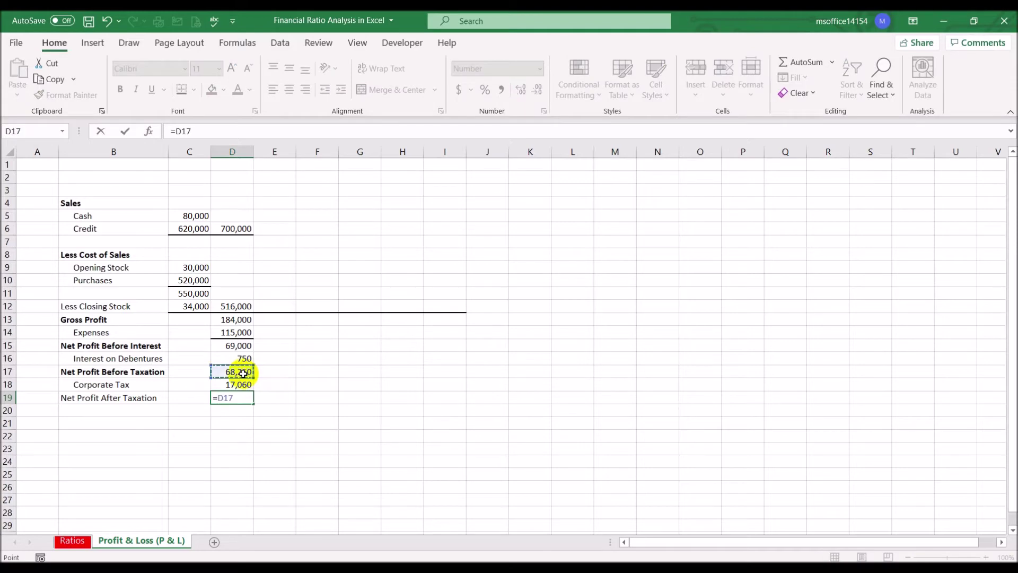
type("-")
left_click(240, 383)
key("Return")
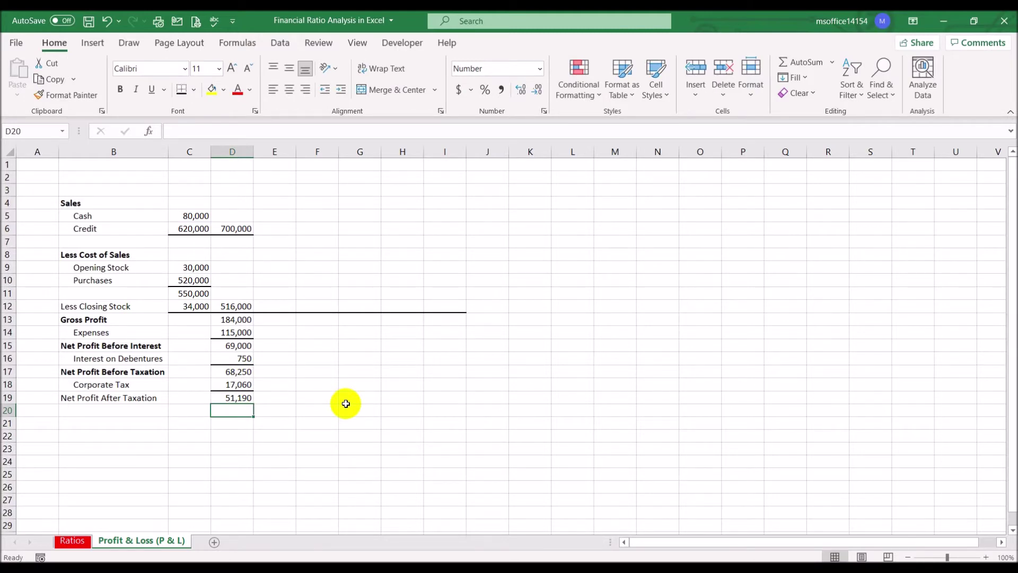
- Make the "Net Profit After Taxation" label in B19 bold
left_click(128, 401)
left_click(119, 89)
left_click(388, 374)
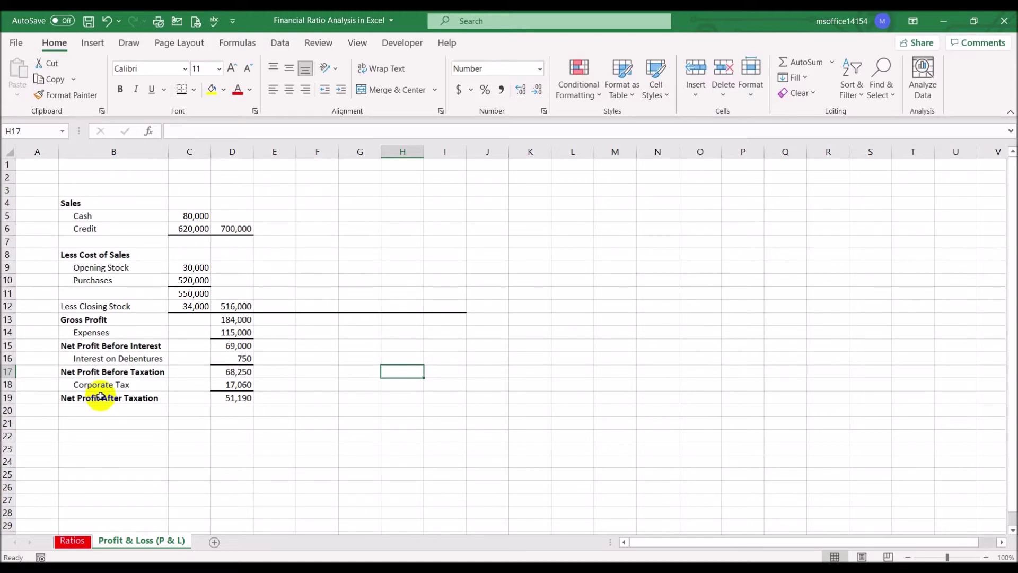
- Enter the label "Add Profit and Loss Account" in B20 below the net profit after taxation row
left_click(133, 409)
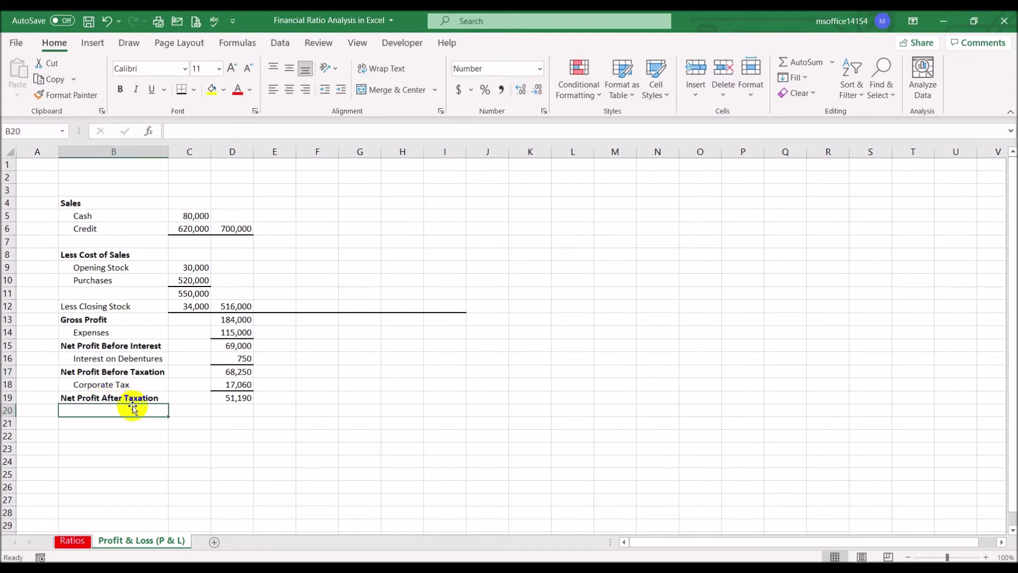
type("Pro")
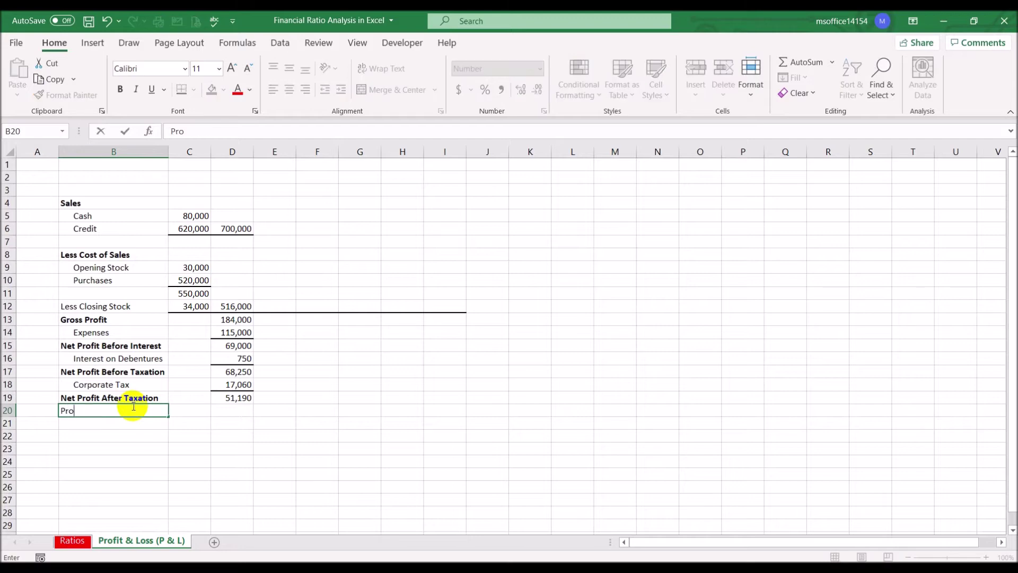
key("BackSpace")
key("BackSpace")
type("Add Profit and ")
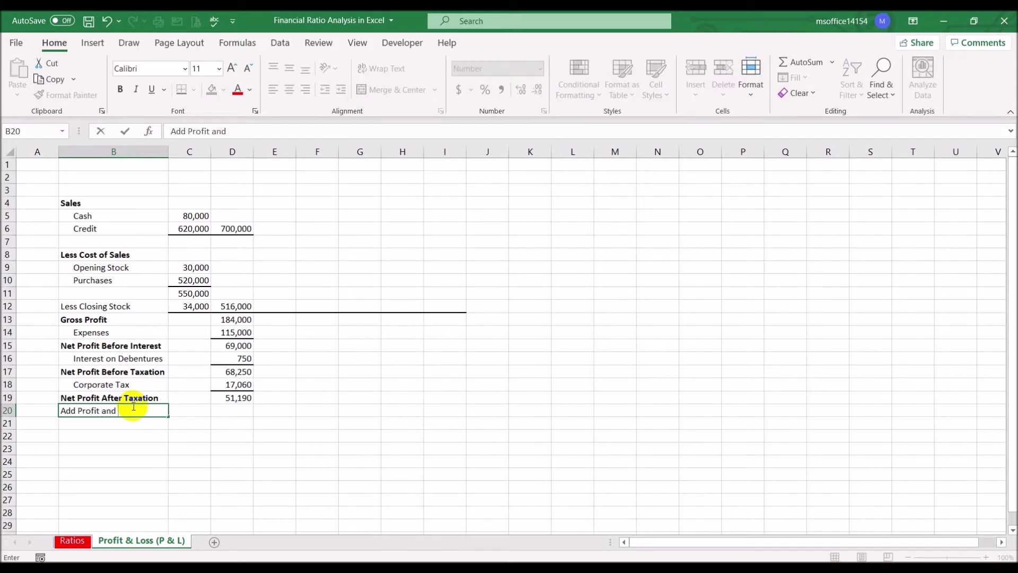
type("Loss Account")
key("Return")
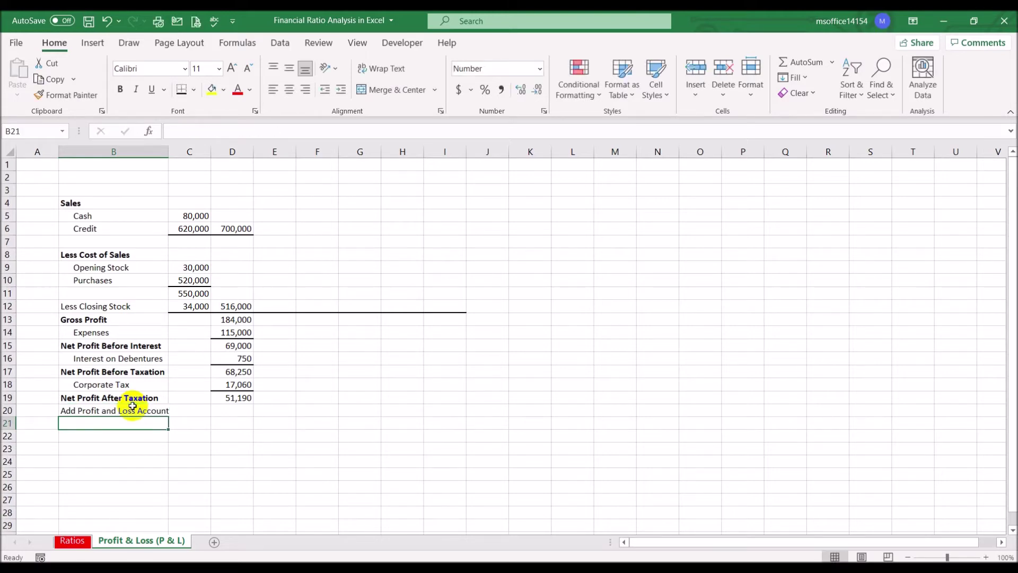
- Indent the "Add Profit and Loss Account" label in B20 by one level and autofit column B to it
double_click(169, 152)
left_click(125, 409)
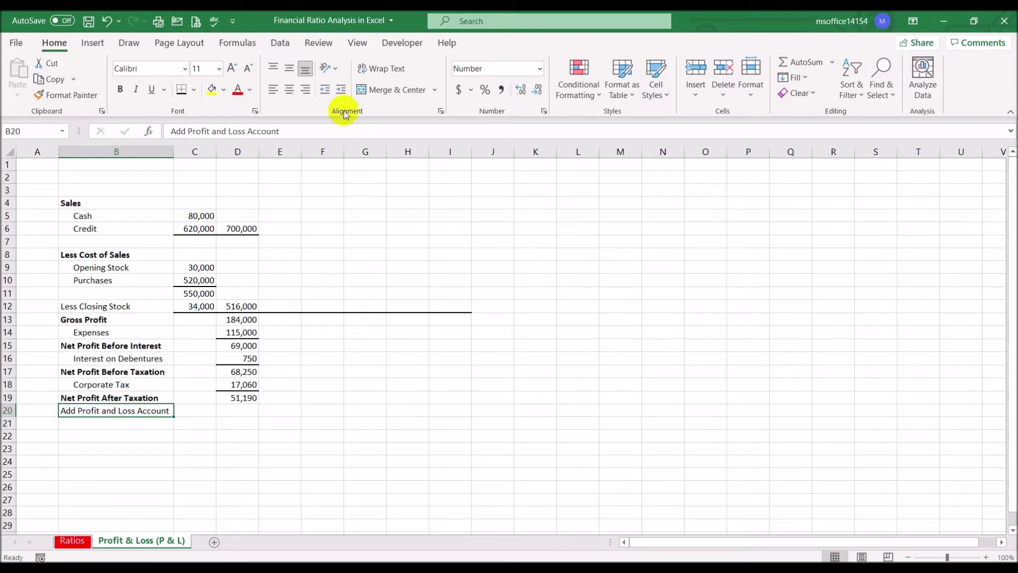
left_click(341, 90)
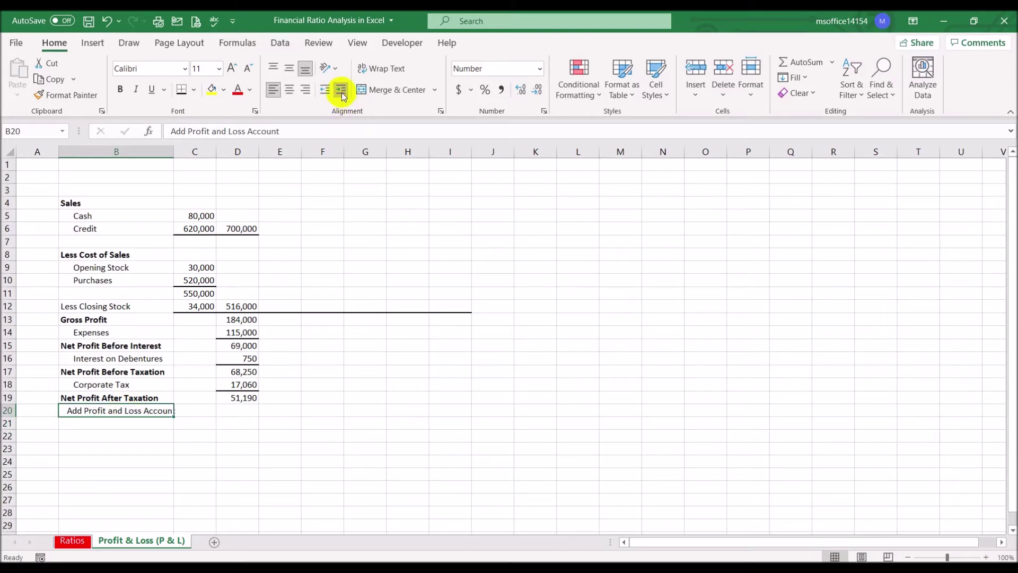
double_click(174, 152)
- Enter 7000 in D20 for the profit and loss account and add a bottom border under it
left_click(257, 409)
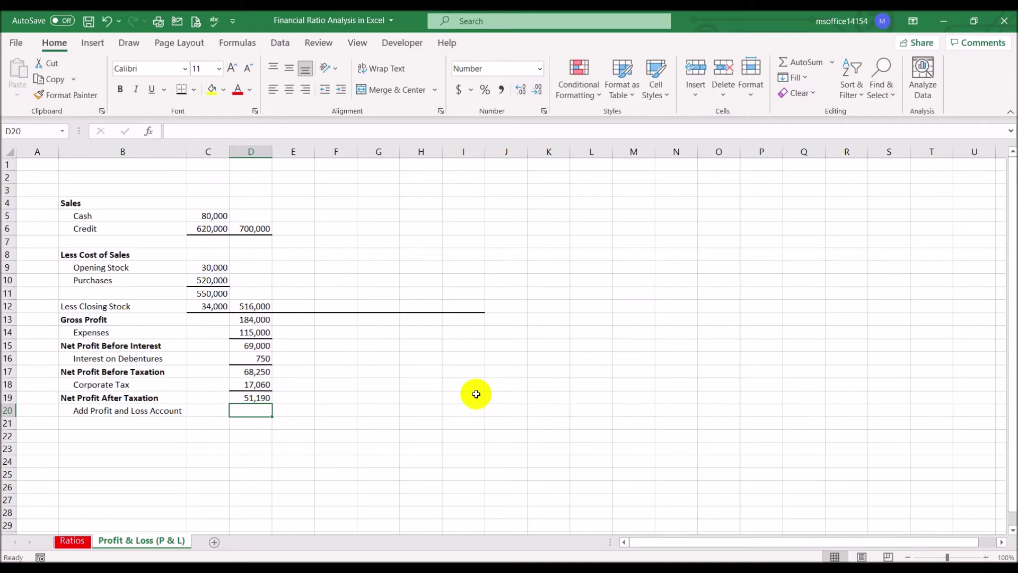
type("7000")
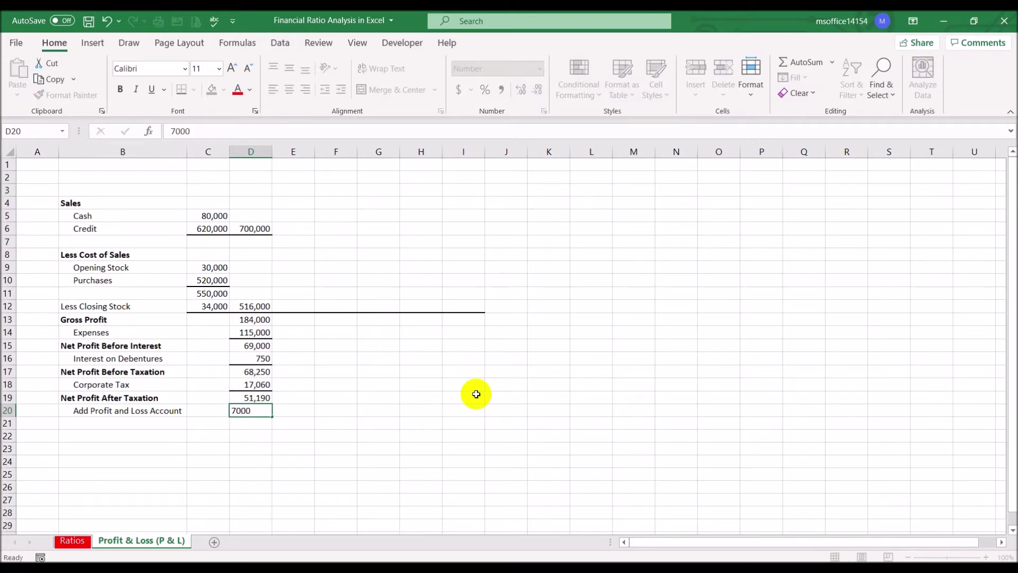
key("Return")
key("Up")
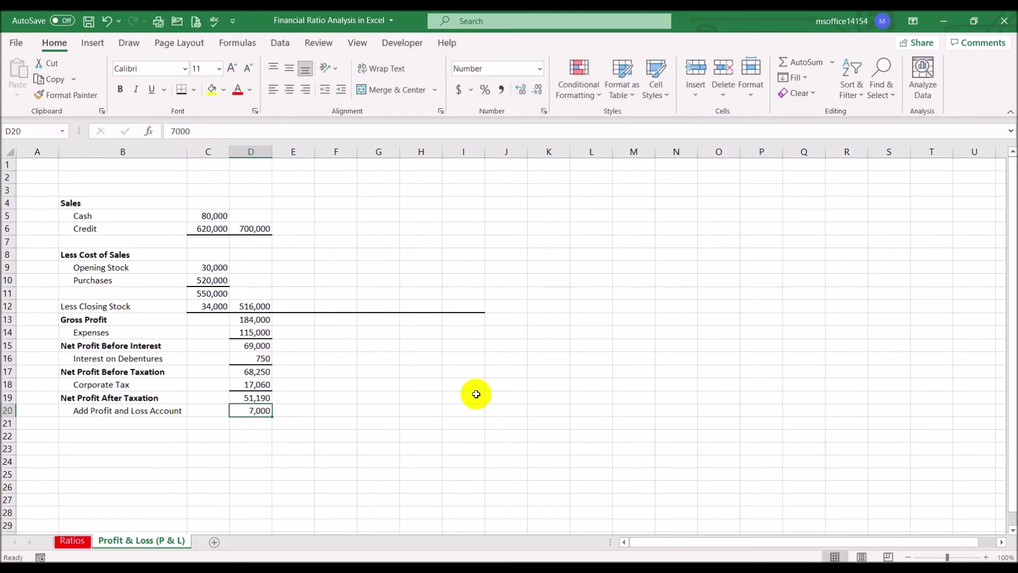
left_click(181, 89)
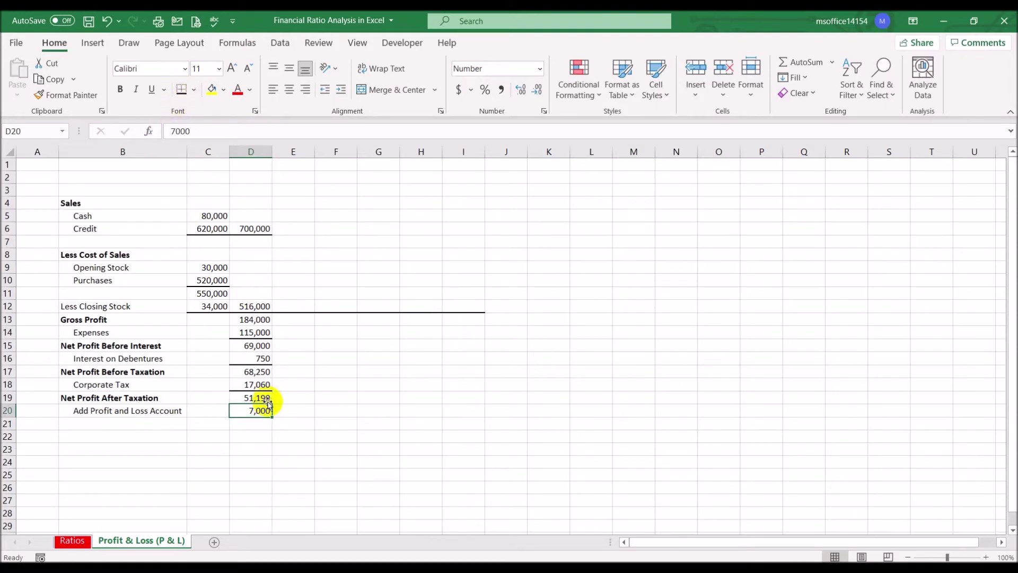
- Add the net profit after taxation and the profit and loss account balance in D21 with =SUM(D19:D20)
left_click(255, 422)
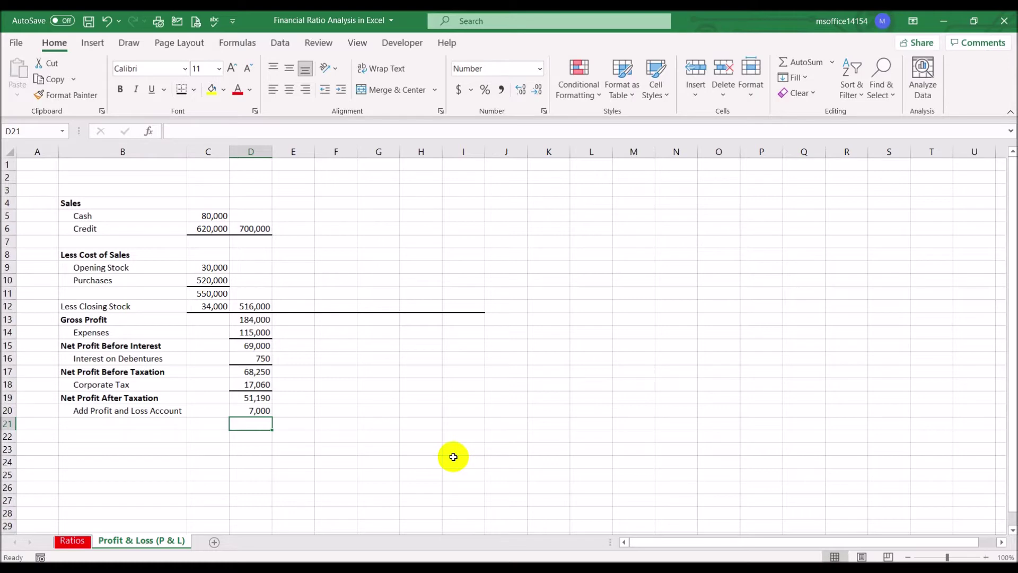
type("=sum(")
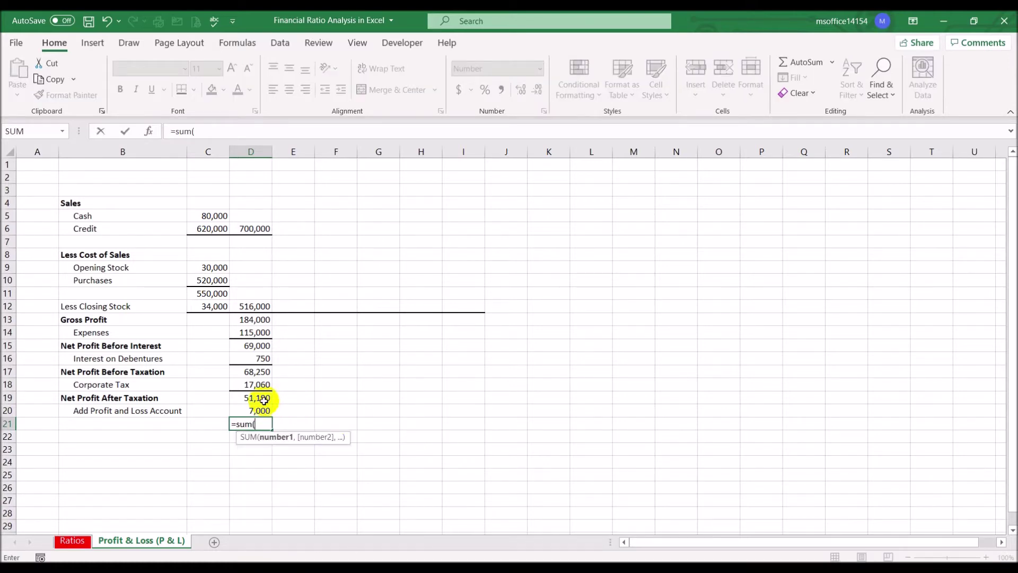
left_click_drag(254, 398, 265, 410)
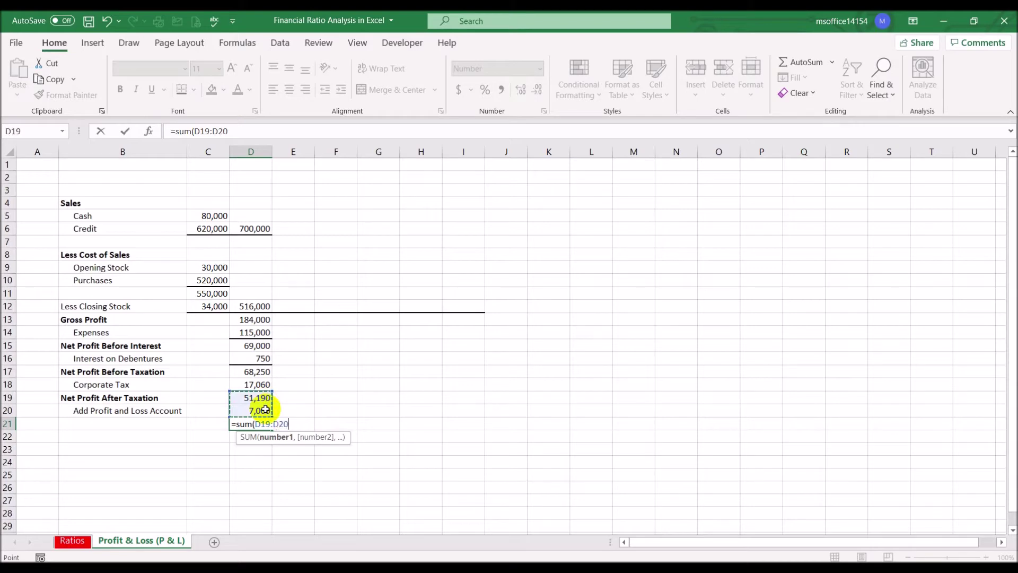
type(")")
key("Return")
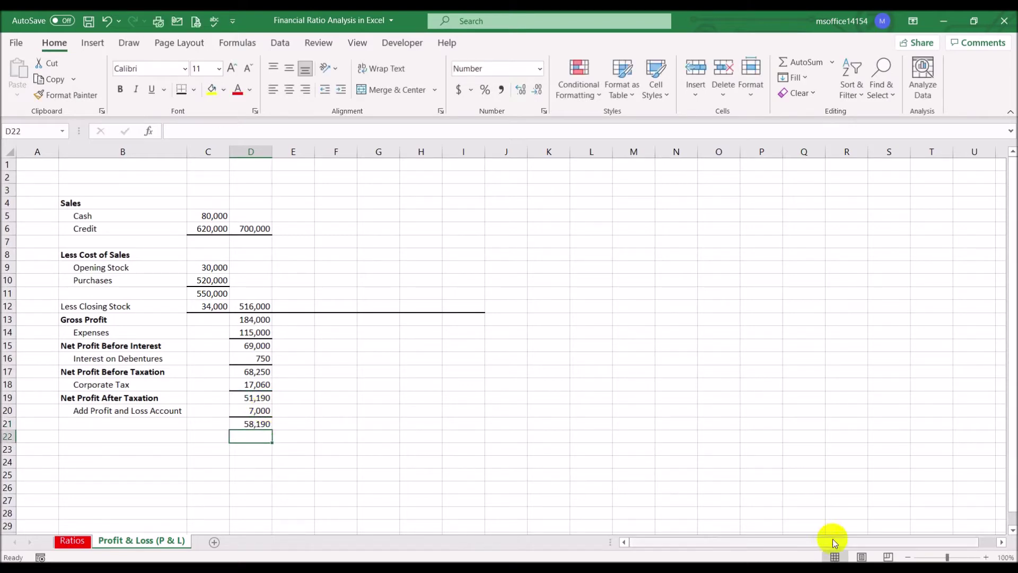
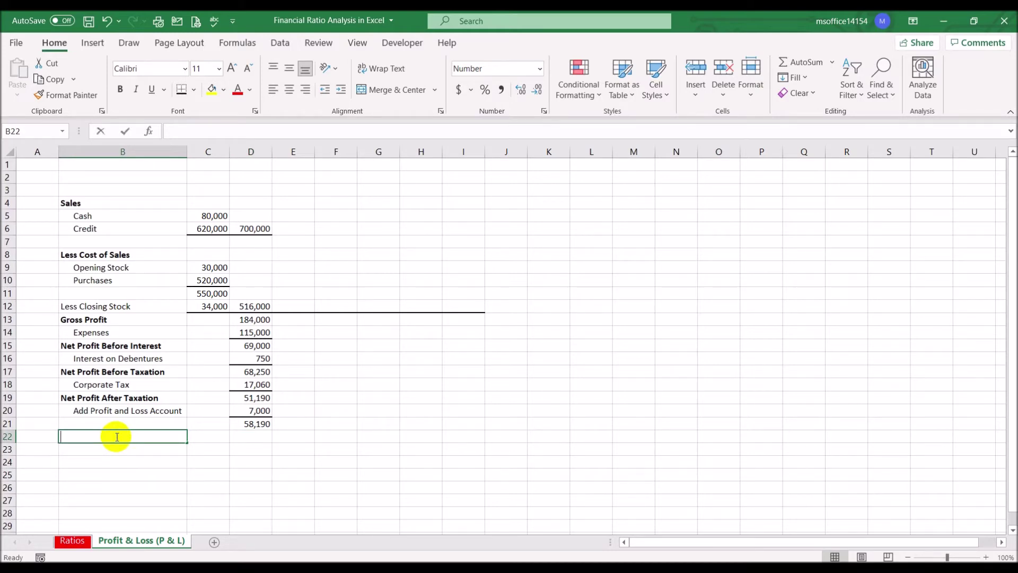
- Enter the label "Ordinary Divident" in B22 and its amount 11200 in C22
type("Ordinary Di")
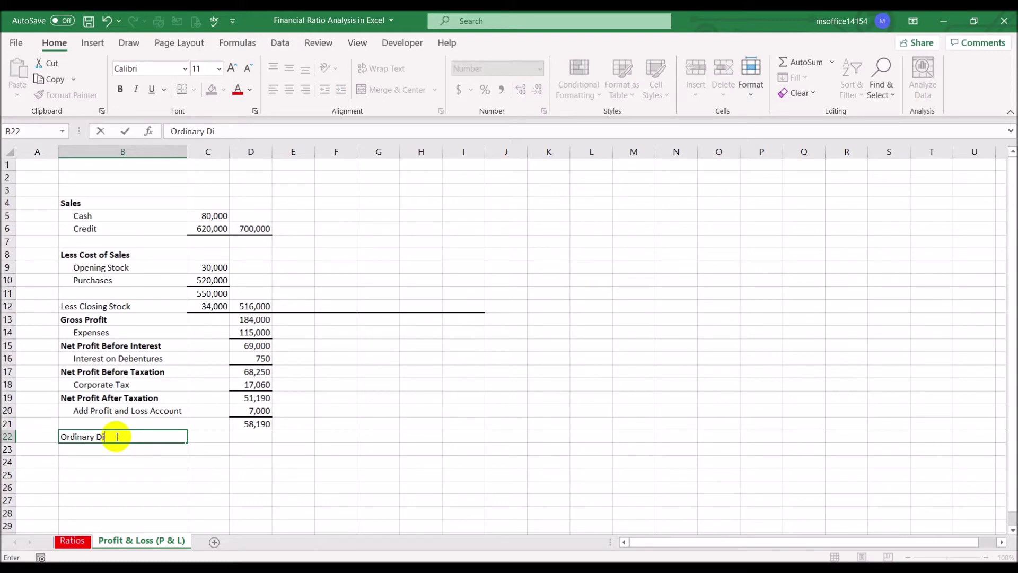
type("vident")
key("Tab")
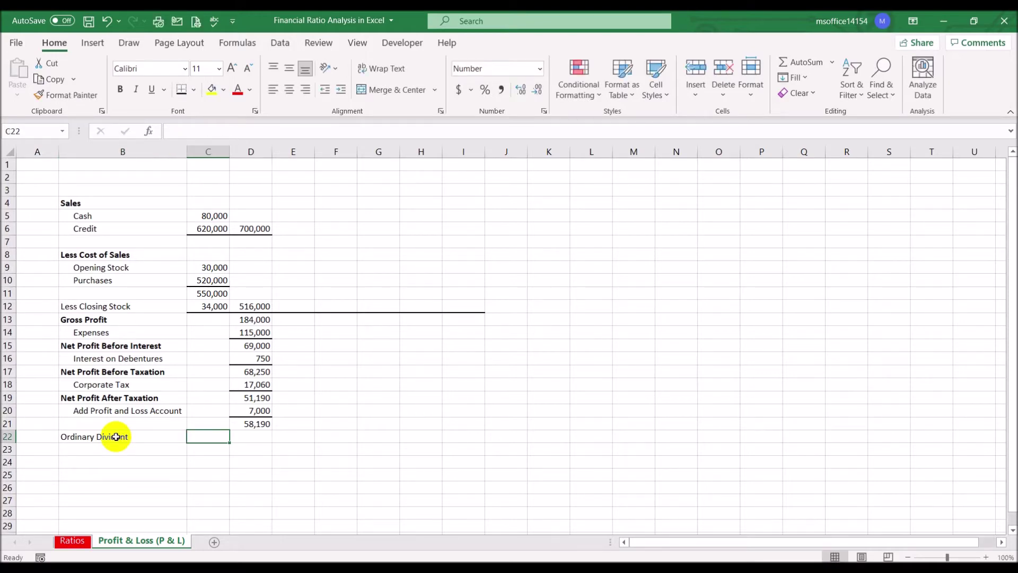
type("11200")
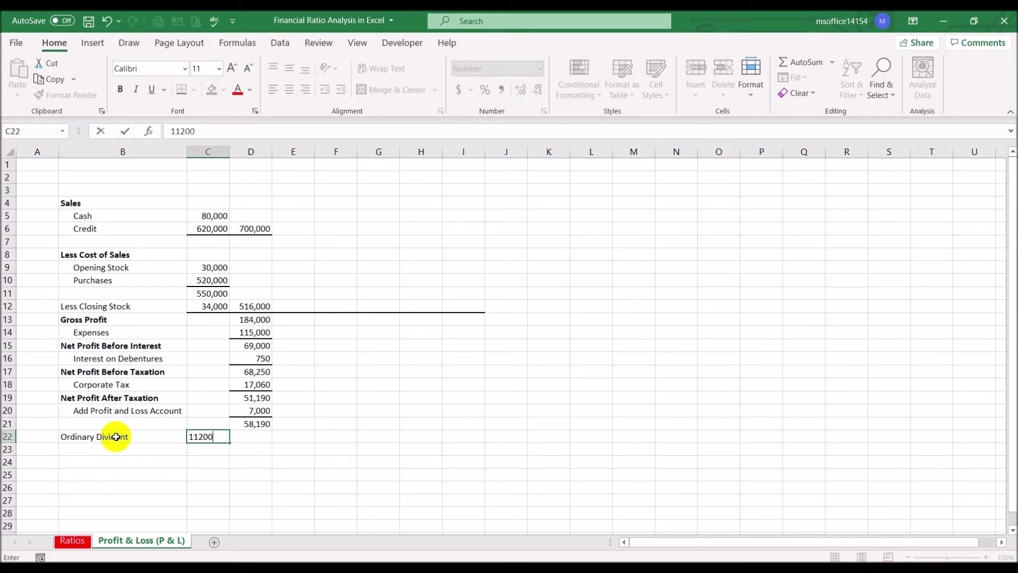
key("Return")
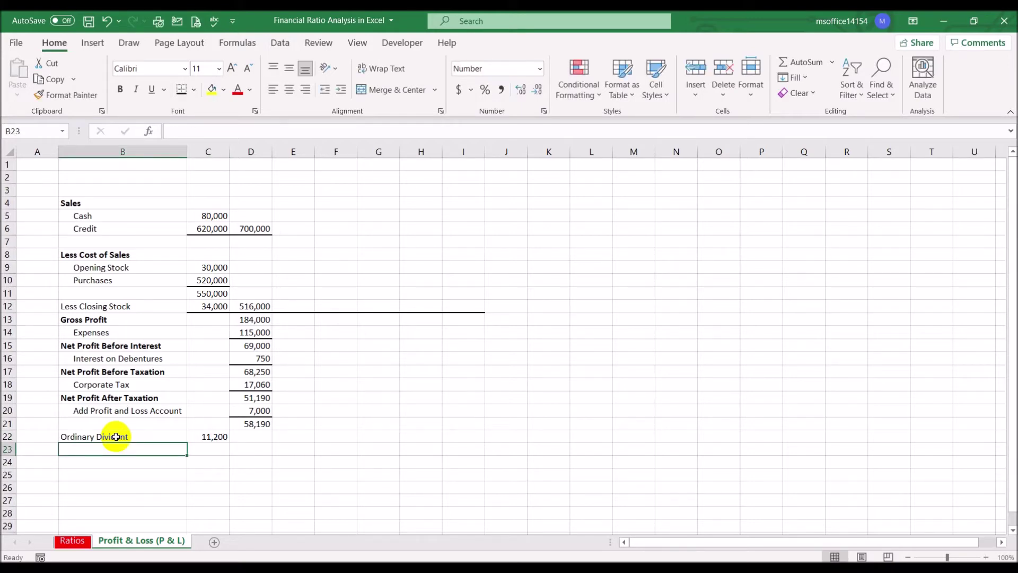
- Enter the label "Preference Divident" in B23 and its amount 1200 in C23
type("Prefenc")
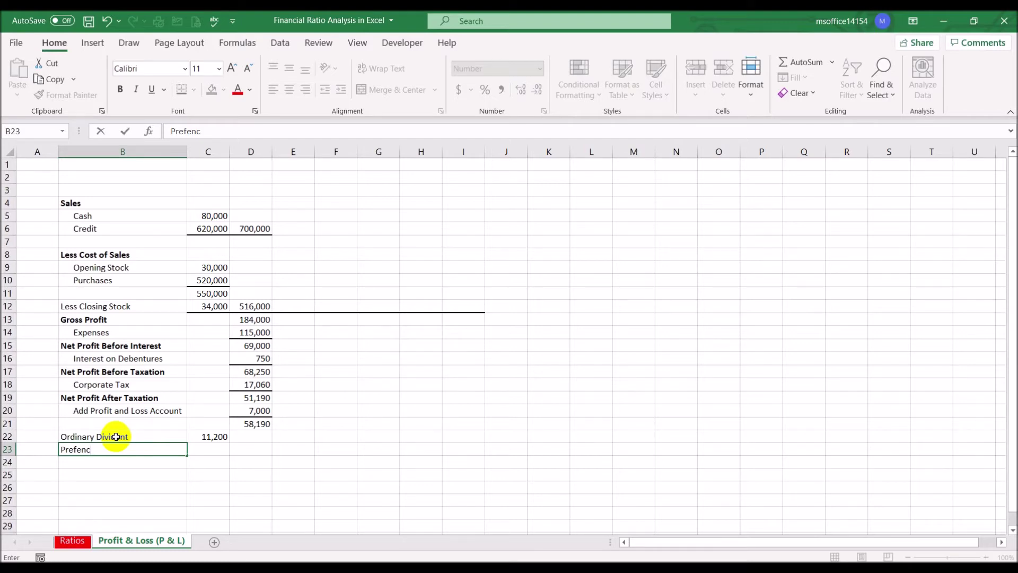
key("BackSpace")
key("BackSpace")
type("rence Divident")
key("Tab")
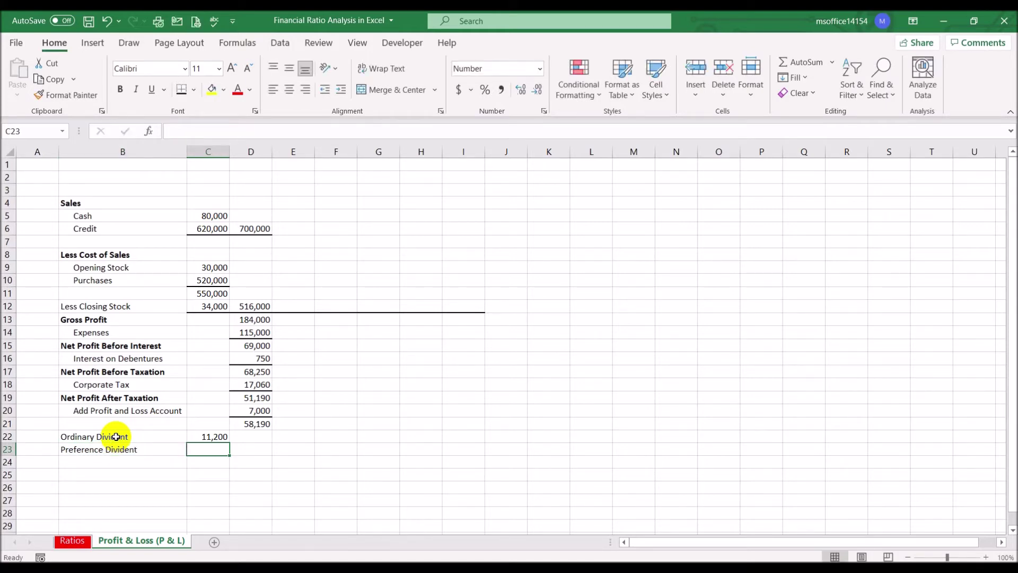
type("1200")
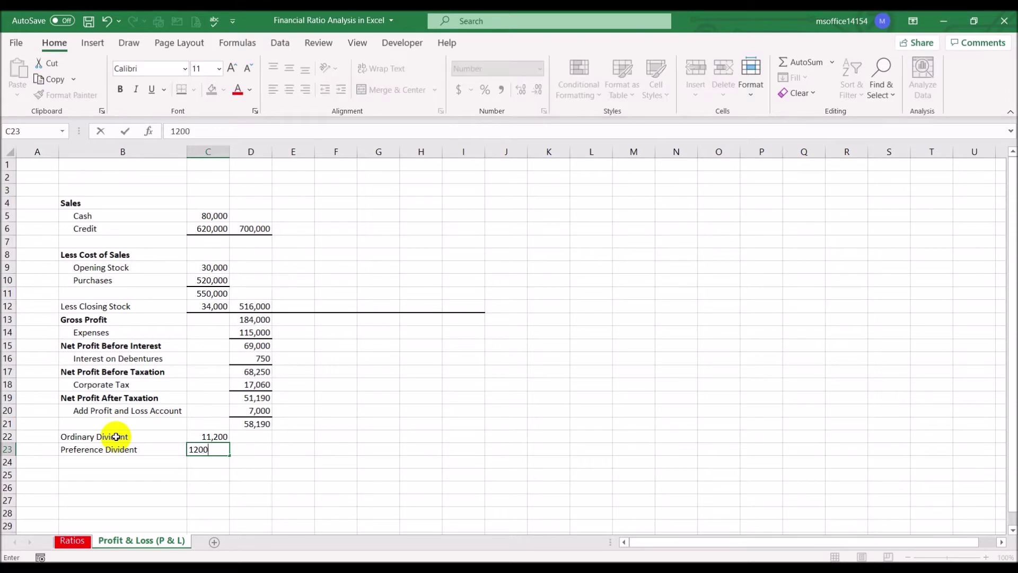
key("Return")
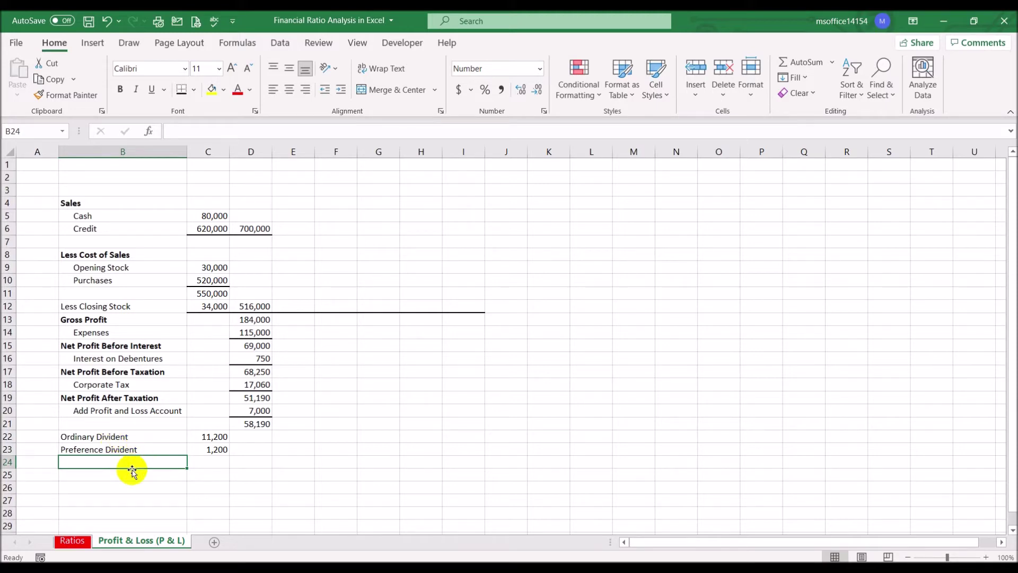
- Enter the label "Transfer to General Reserve" in B24 and its amount 40000 in C24
type("Tran")
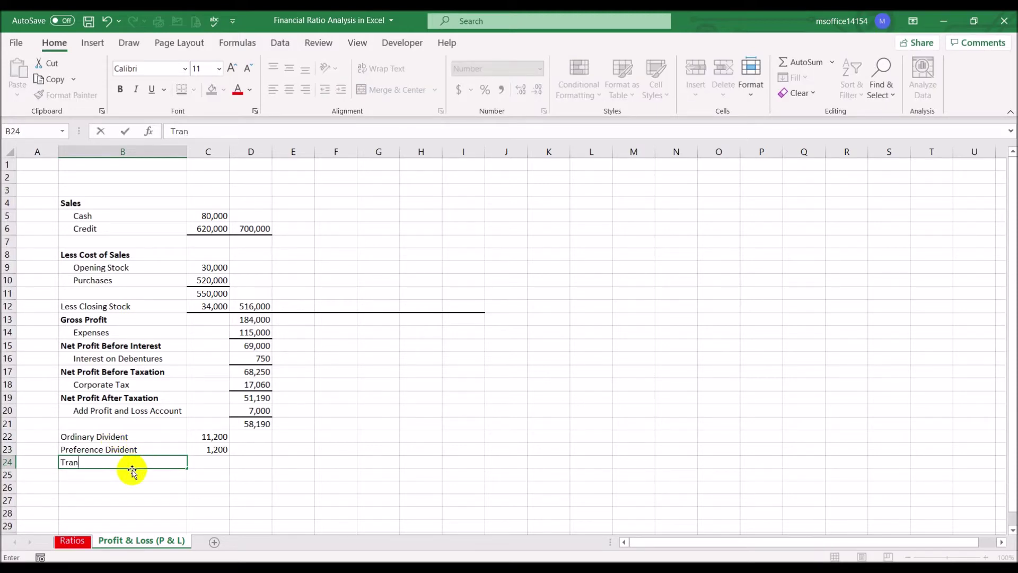
type("sfer to General")
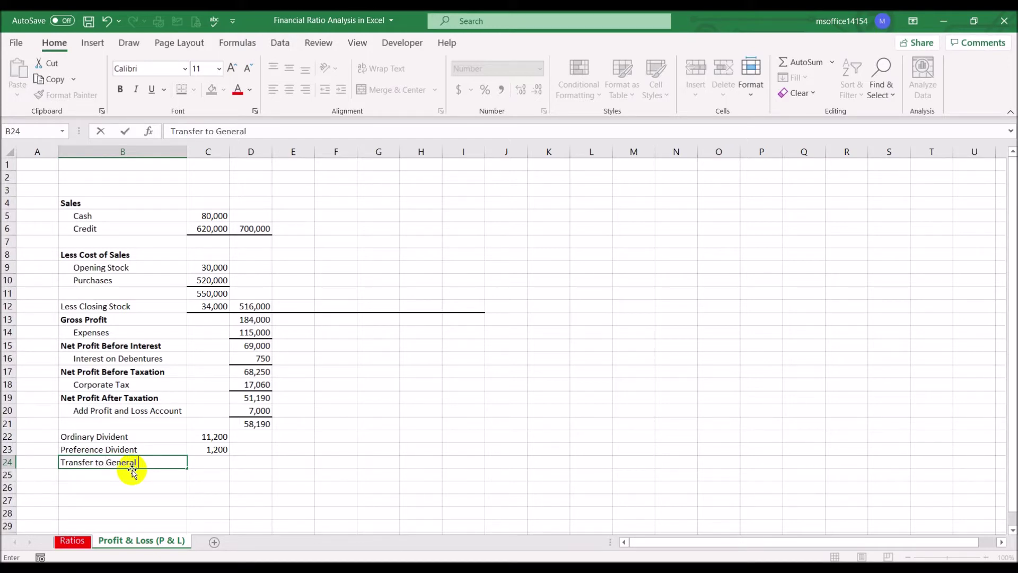
type(" Reserve")
key("Tab")
type("40000")
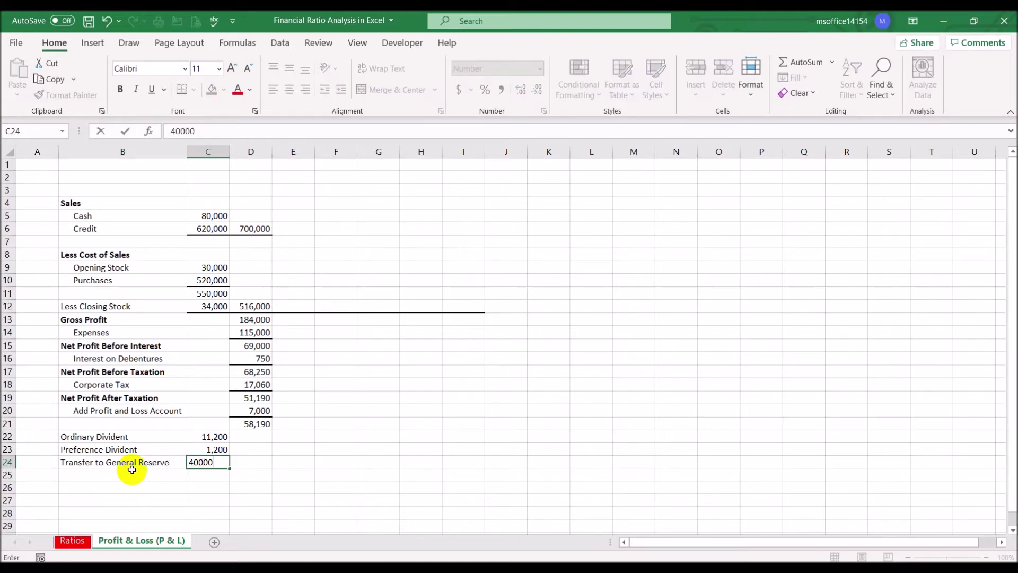
key("Return")
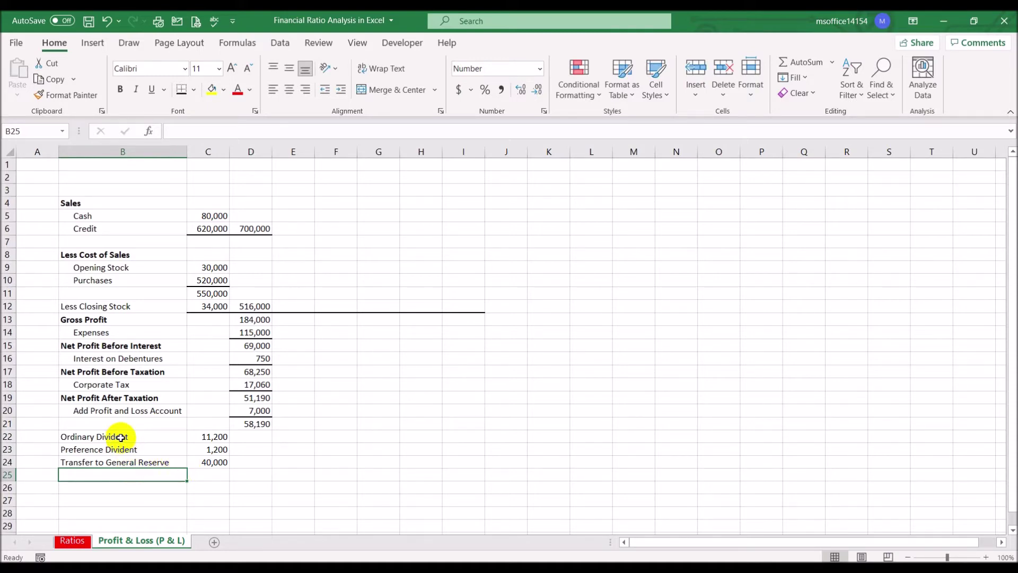
- Indent the labels in B22:B24 by one level and add a bottom border under C24:I24
left_click_drag(121, 437, 168, 462)
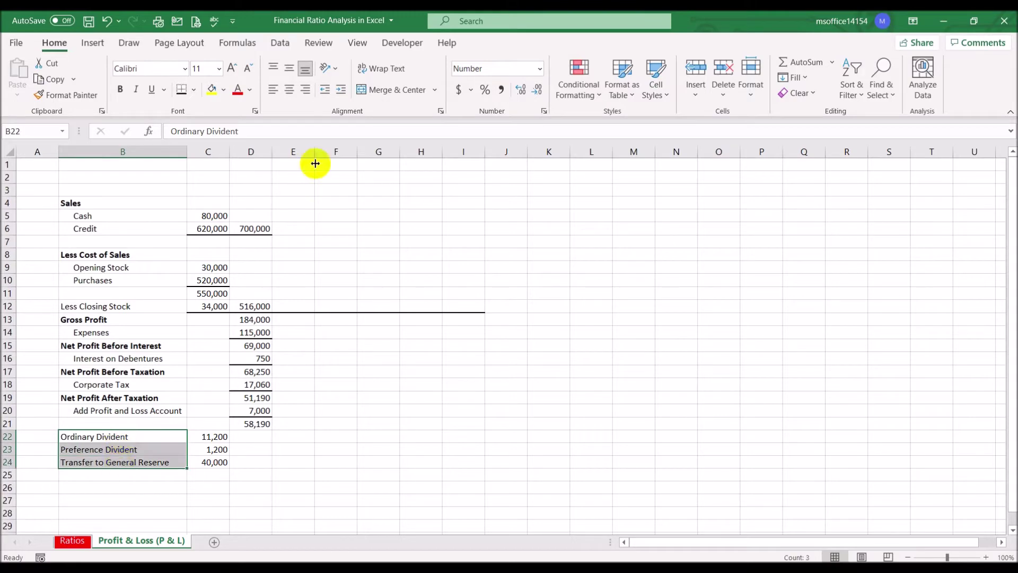
left_click(342, 96)
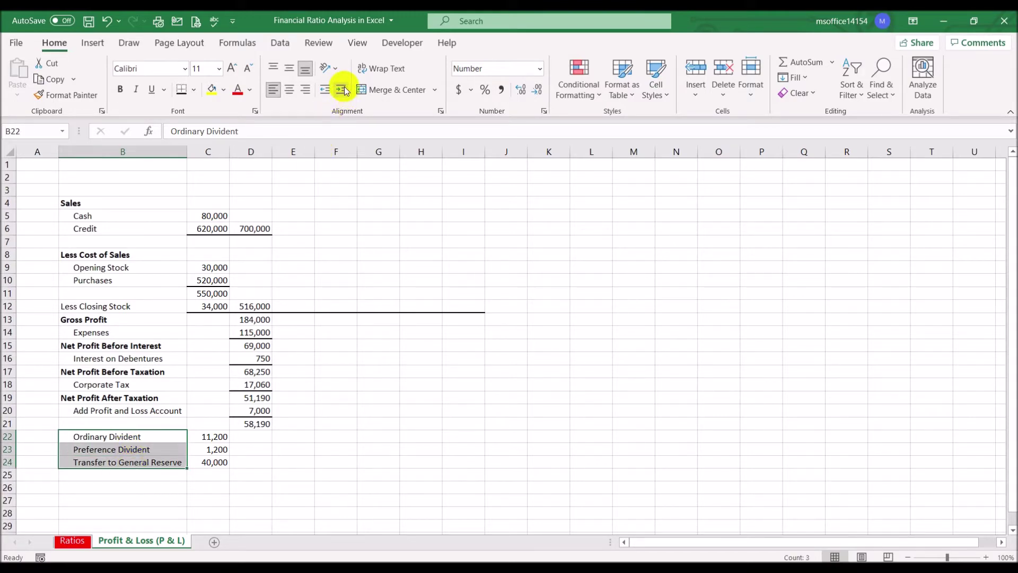
left_click(220, 461)
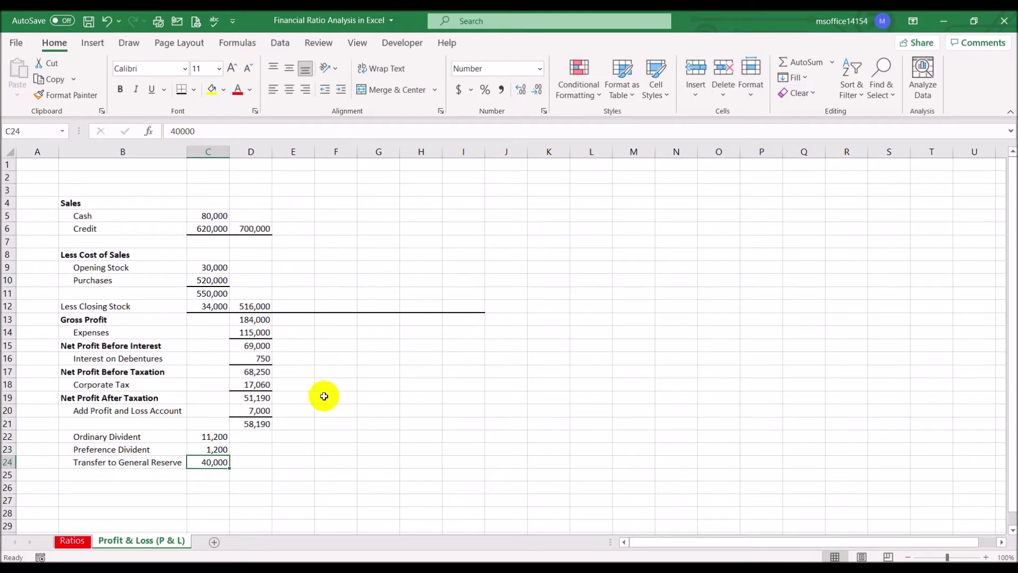
key("shift+Right")
key("shift+Right")
key("shift+Right")
key("shift+Right")
key("shift+Right")
key("shift+Right")
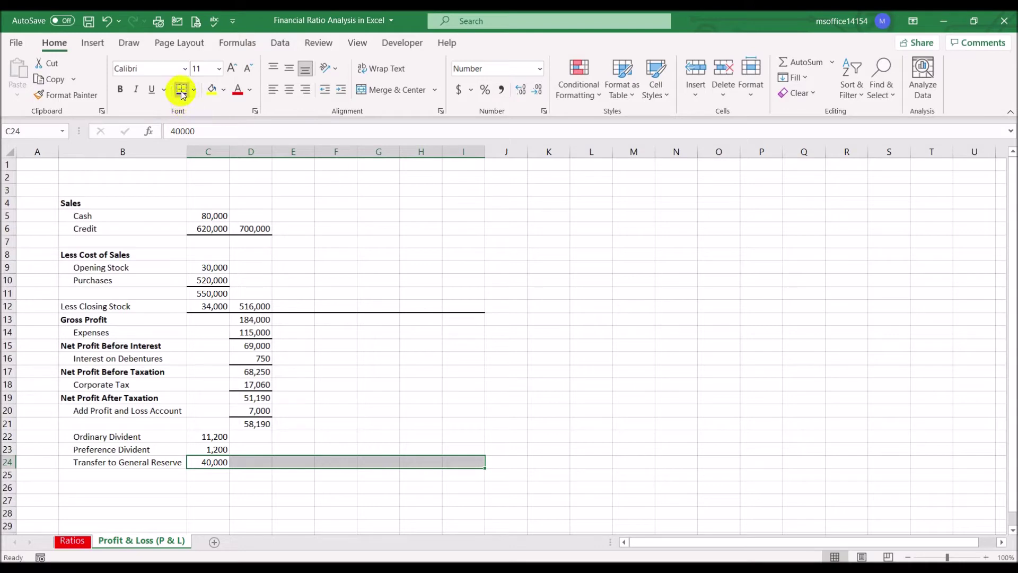
left_click(215, 475)
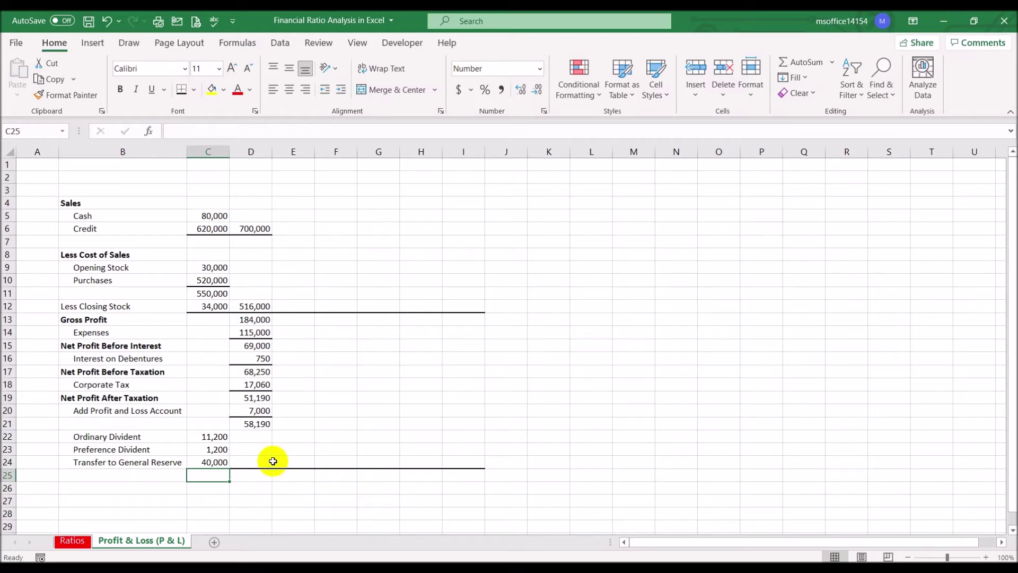
left_click(257, 459)
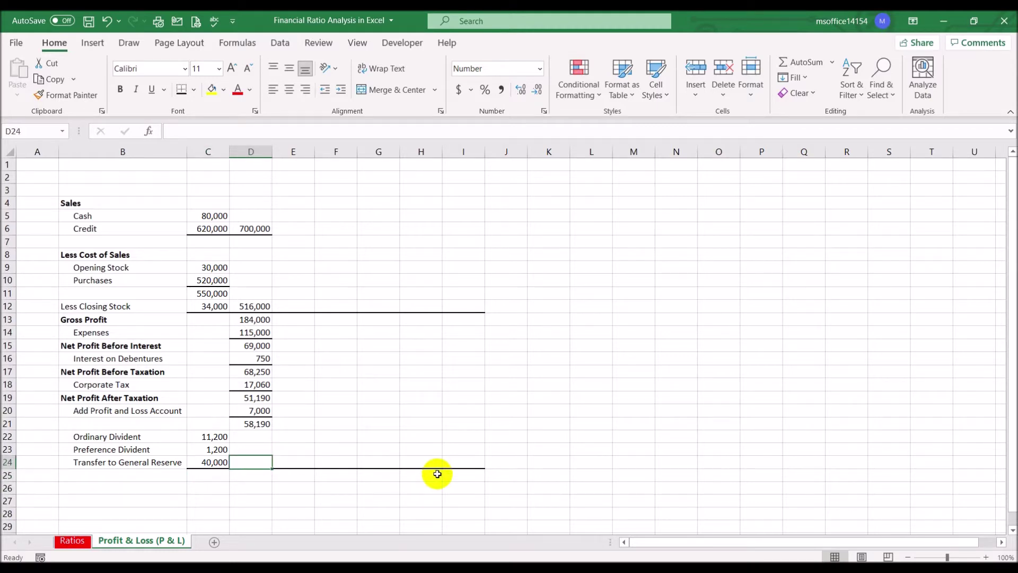
type("=")
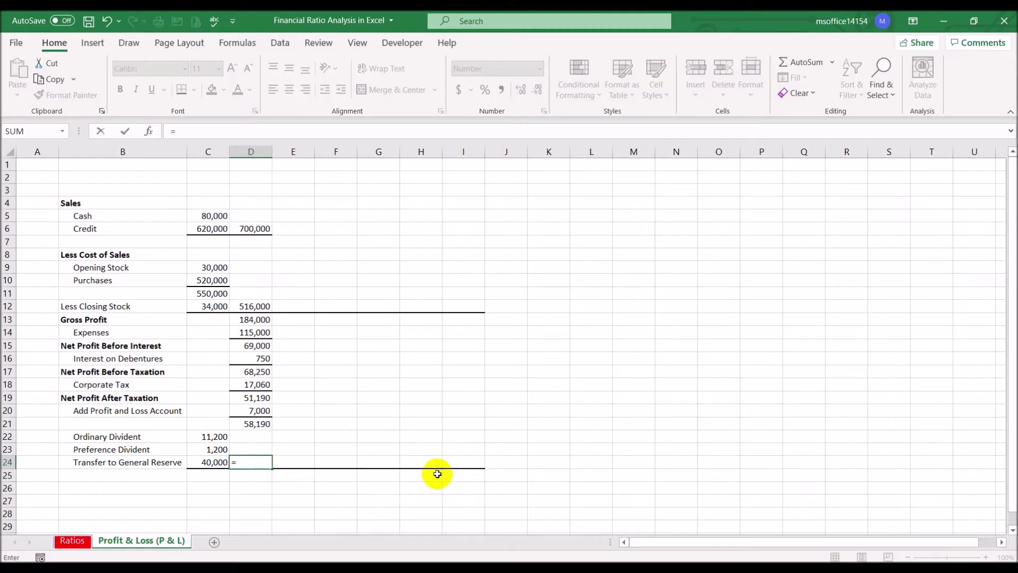
type("sum(")
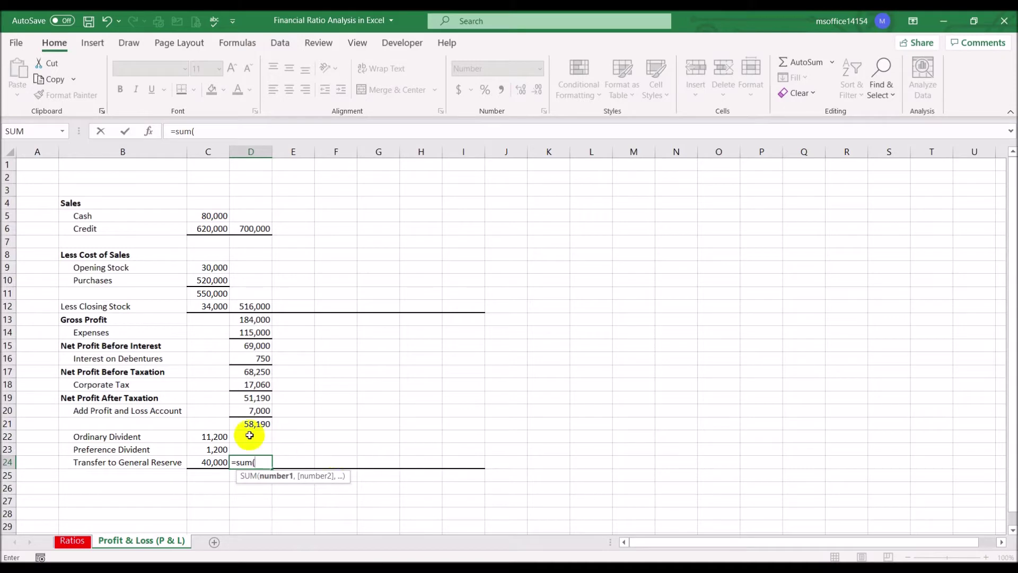
left_click_drag(211, 436, 212, 462)
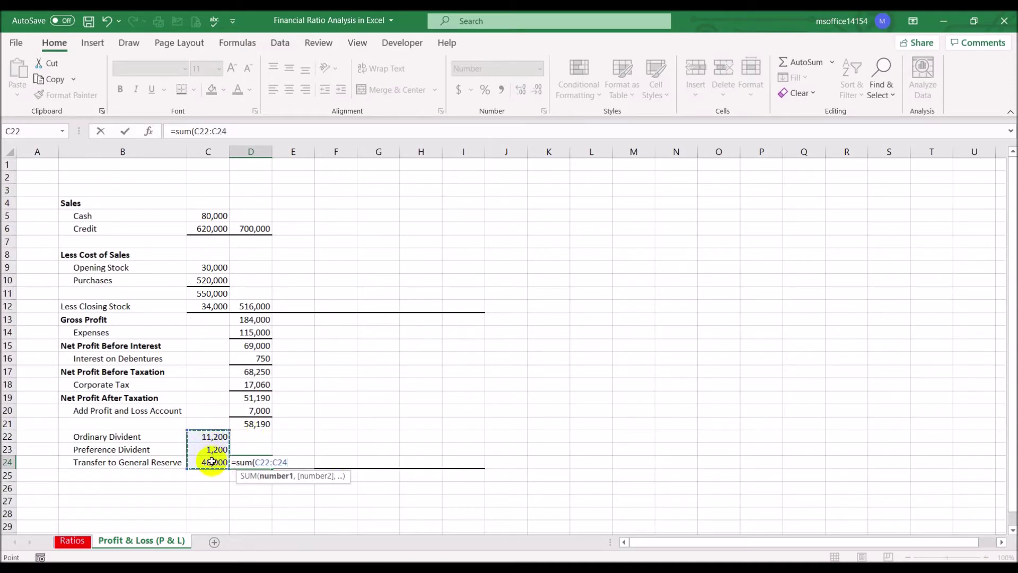
key("Escape")
- Total the dividends and the general reserve transfer in D24 with =SUM(C22:C24)
type("=")
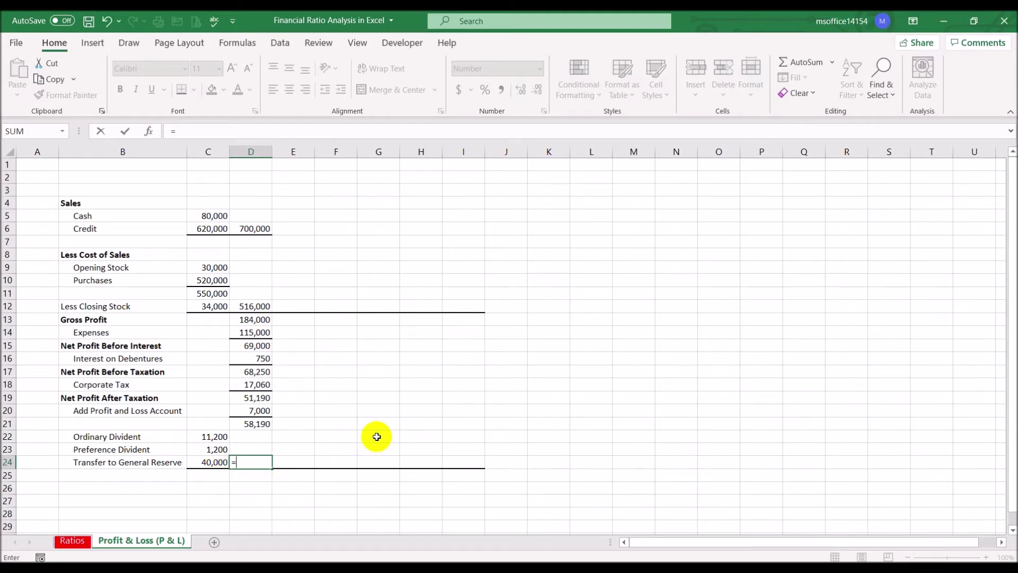
type("sum(")
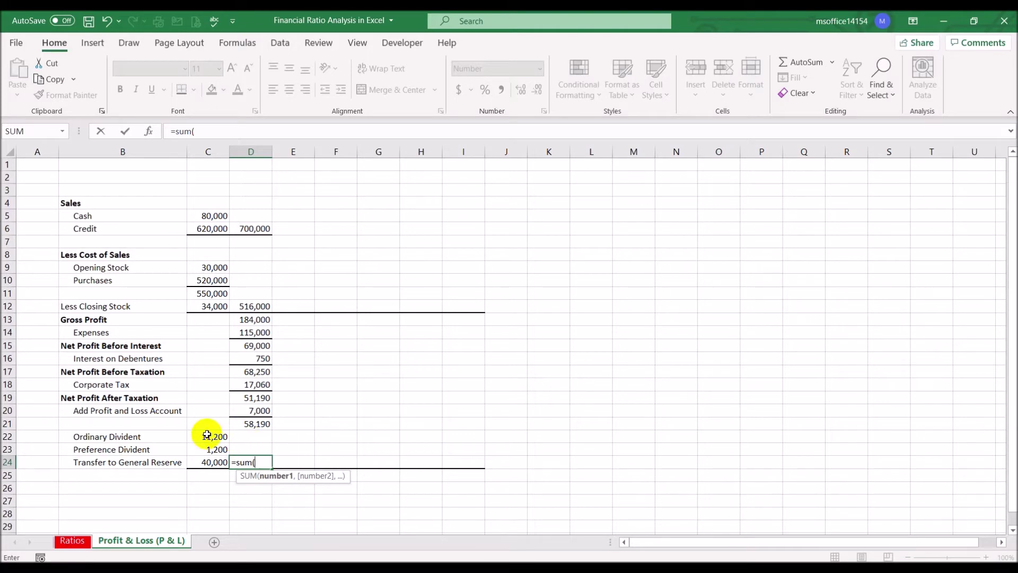
left_click_drag(209, 433, 209, 460)
key("Return")
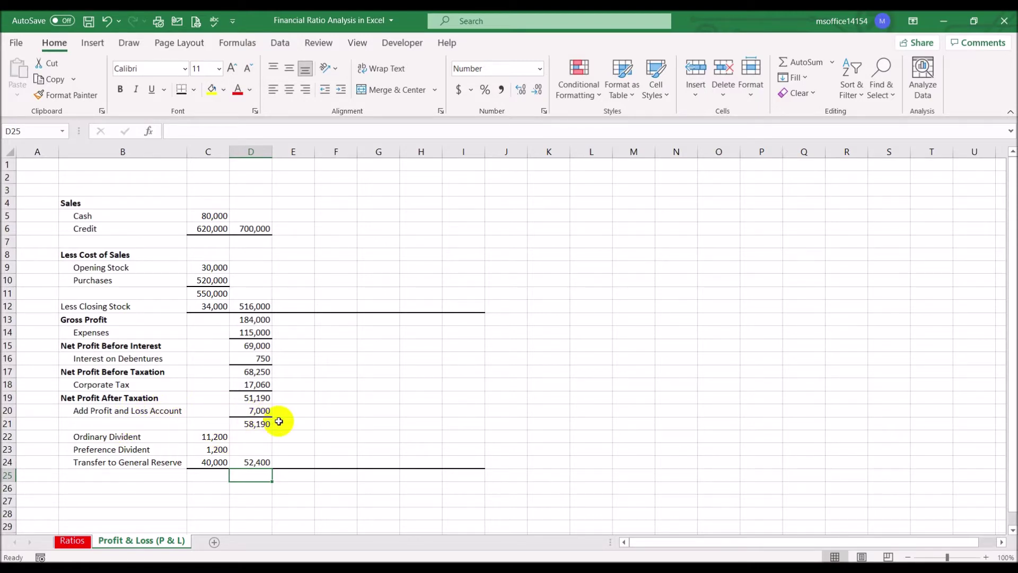
- Calculate the remaining profit balance in D25 by subtracting the appropriations total with =D21-D24
left_click(261, 424)
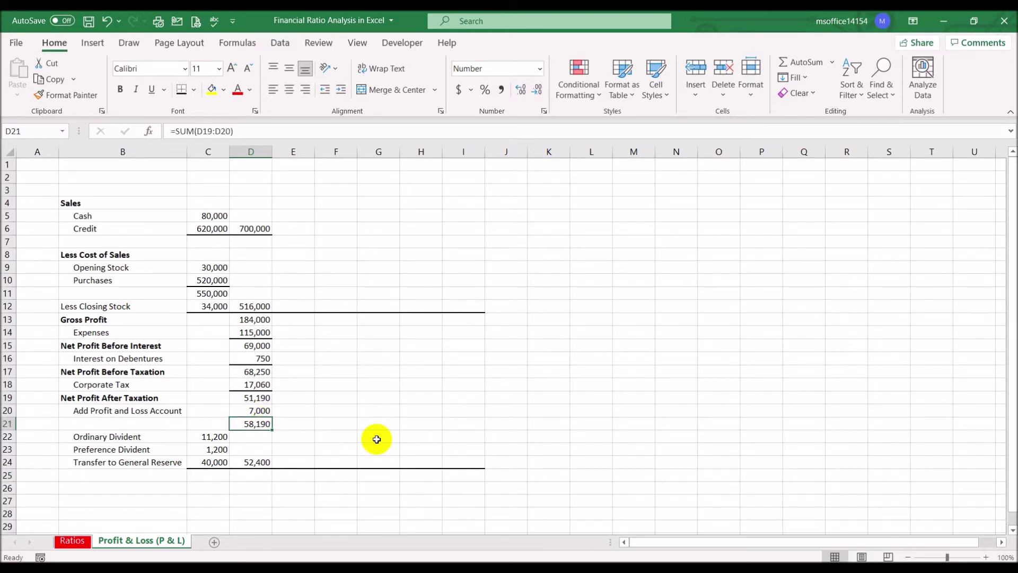
left_click(253, 462)
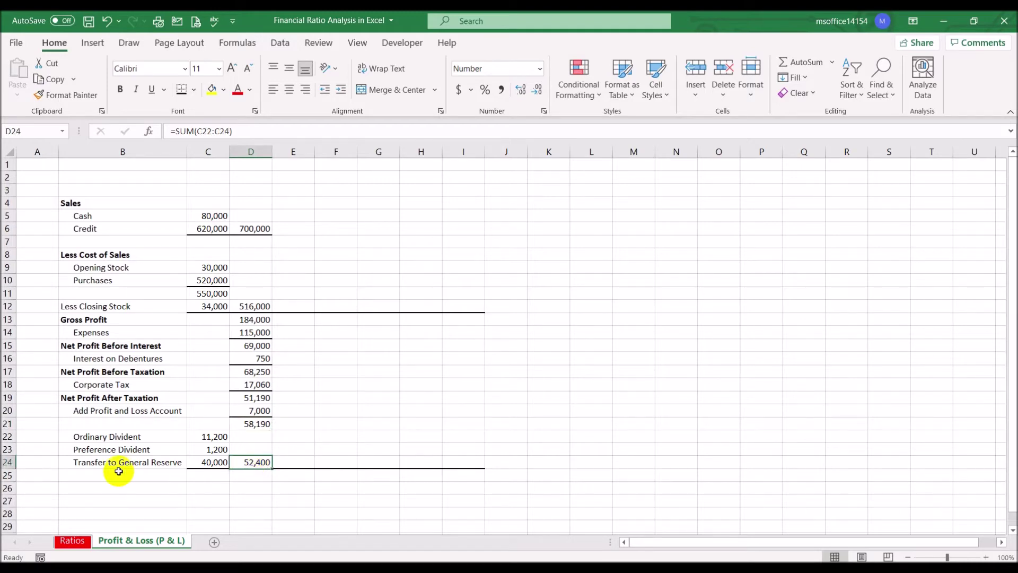
left_click(245, 476)
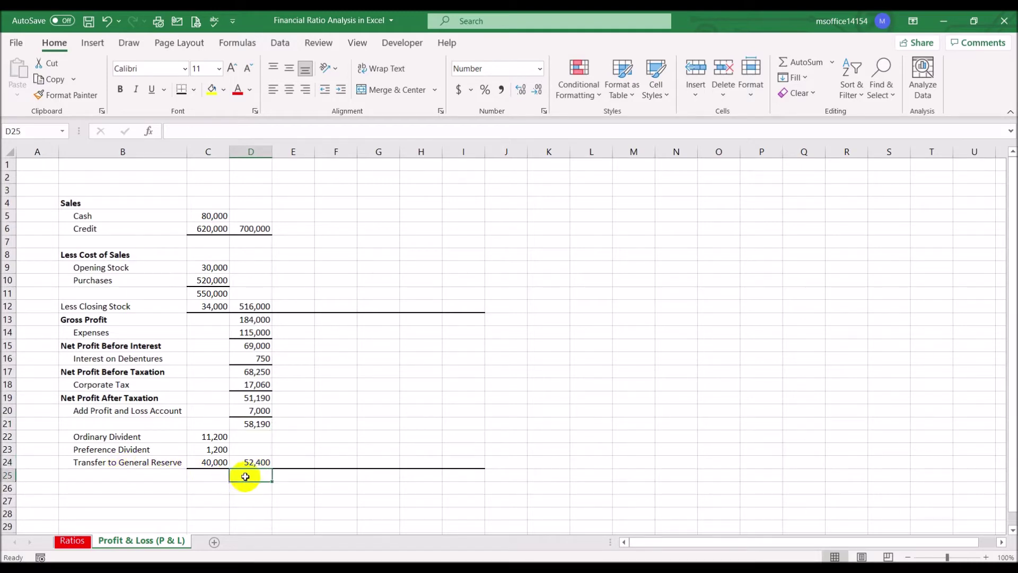
type("=")
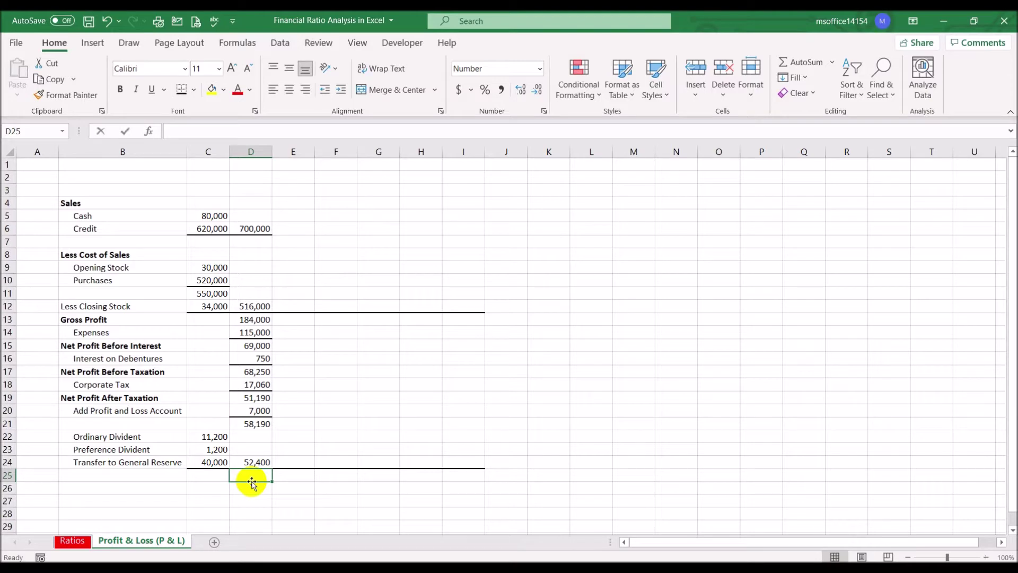
left_click(261, 425)
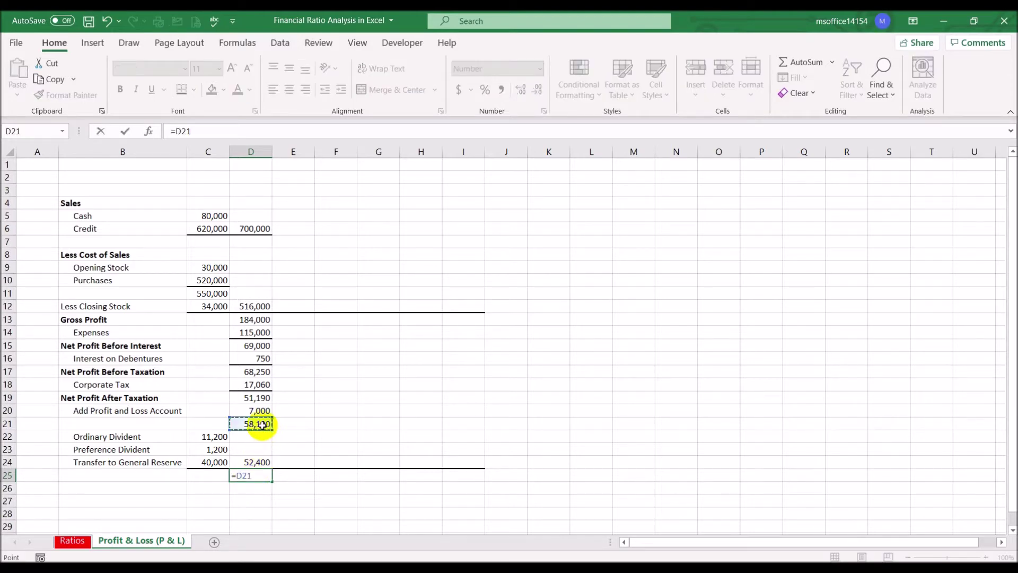
type("-")
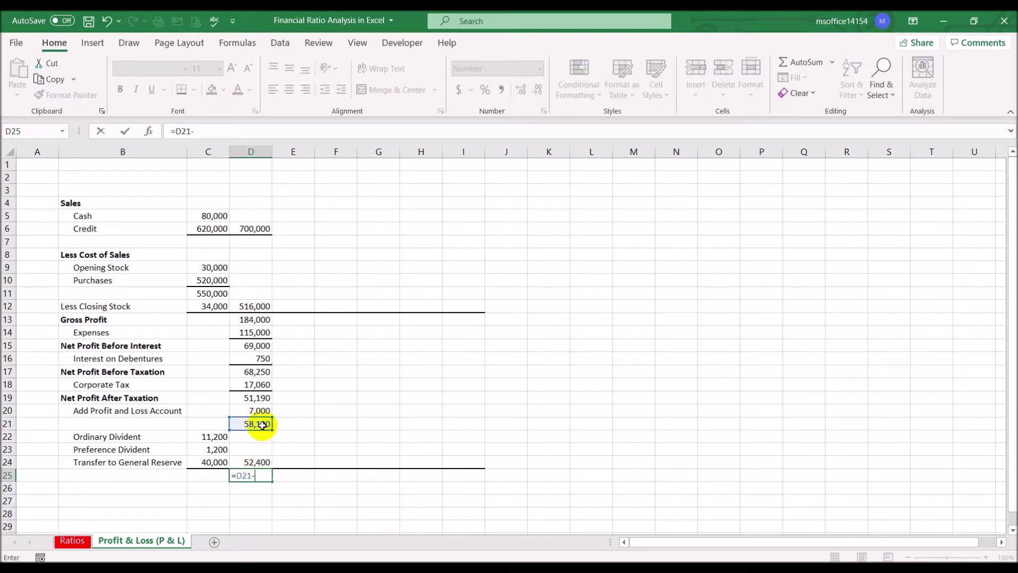
left_click(267, 459)
key("Return")
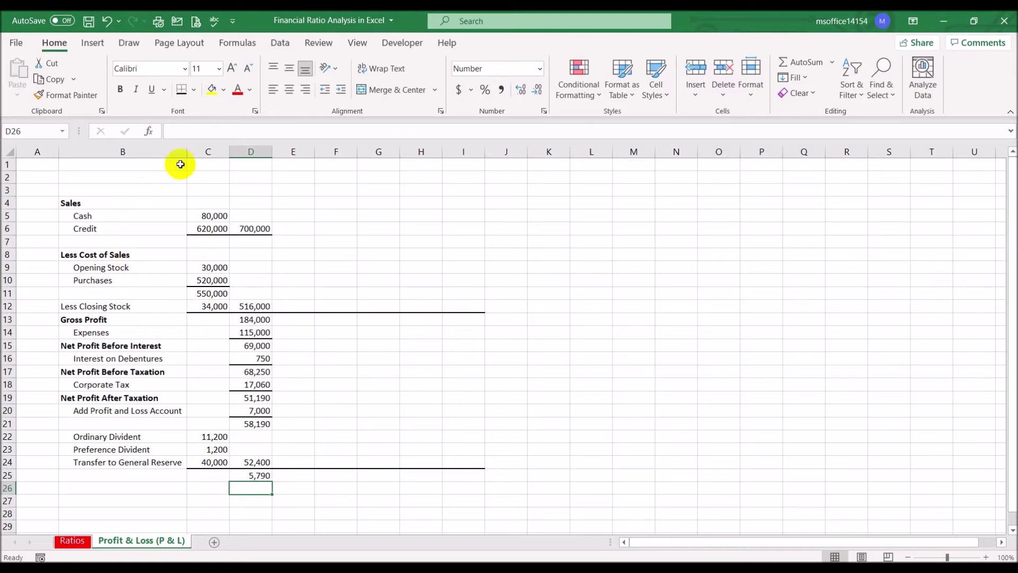
- Enter the heading "Year 1" in C3 above the figures and format it bold at font size 14
left_click(207, 187)
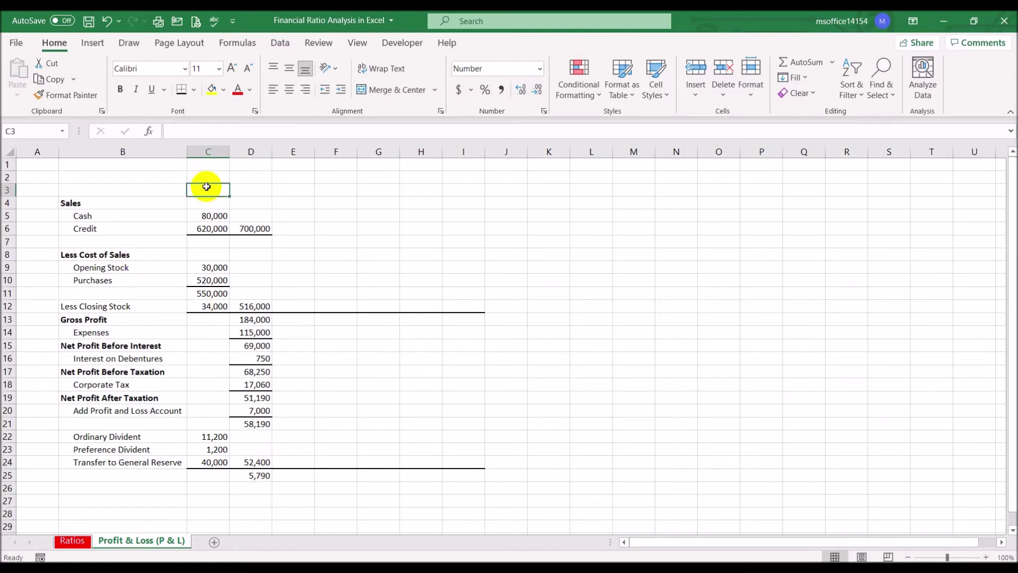
type("Year 1")
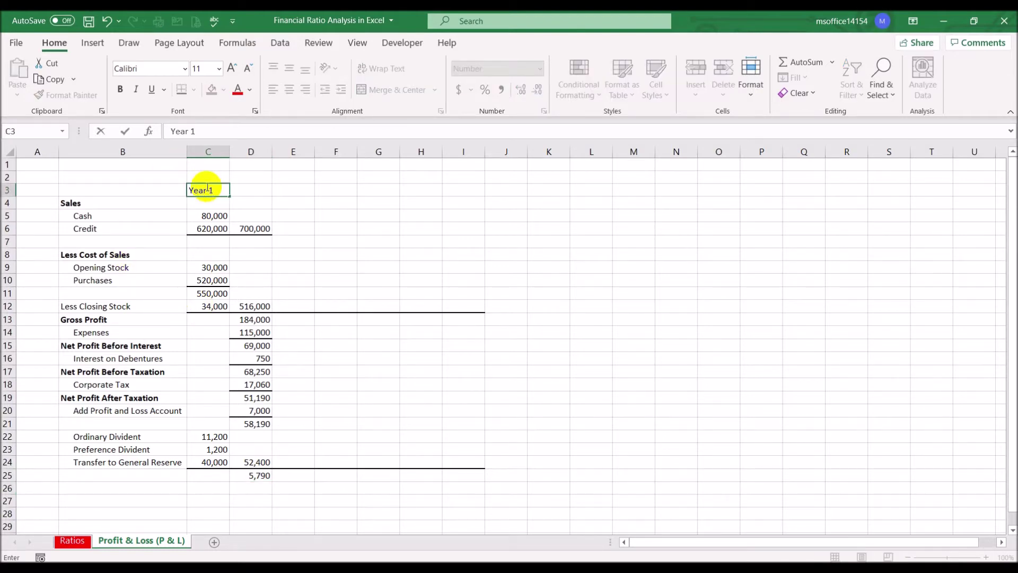
key("Tab")
left_click(207, 186)
left_click(119, 90)
left_click(231, 68)
left_click(232, 68)
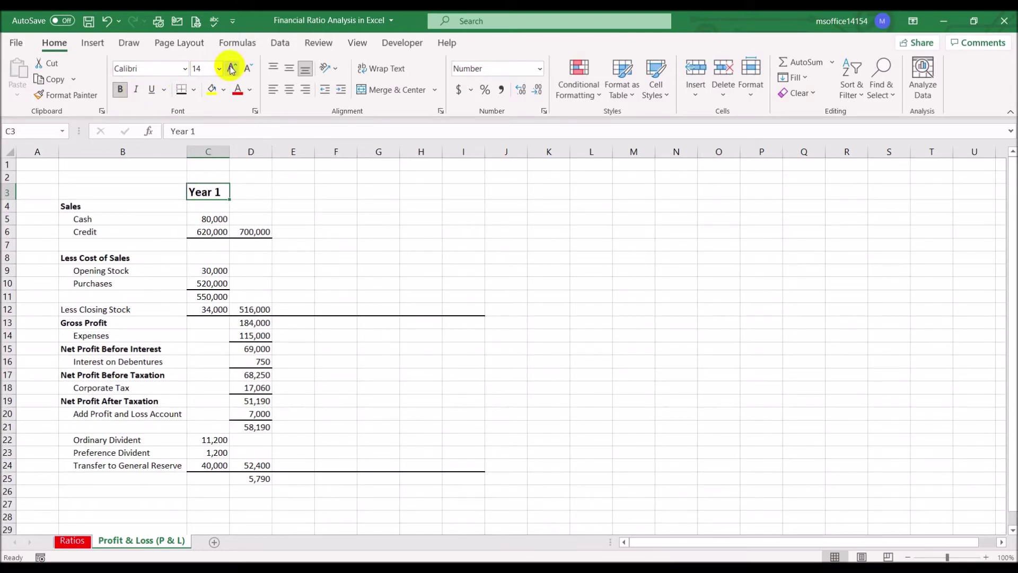
- Enter the heading "Year 2" in F3 and copy the formatting of the "Year 1" heading onto it
left_click(328, 195)
type("Year 2")
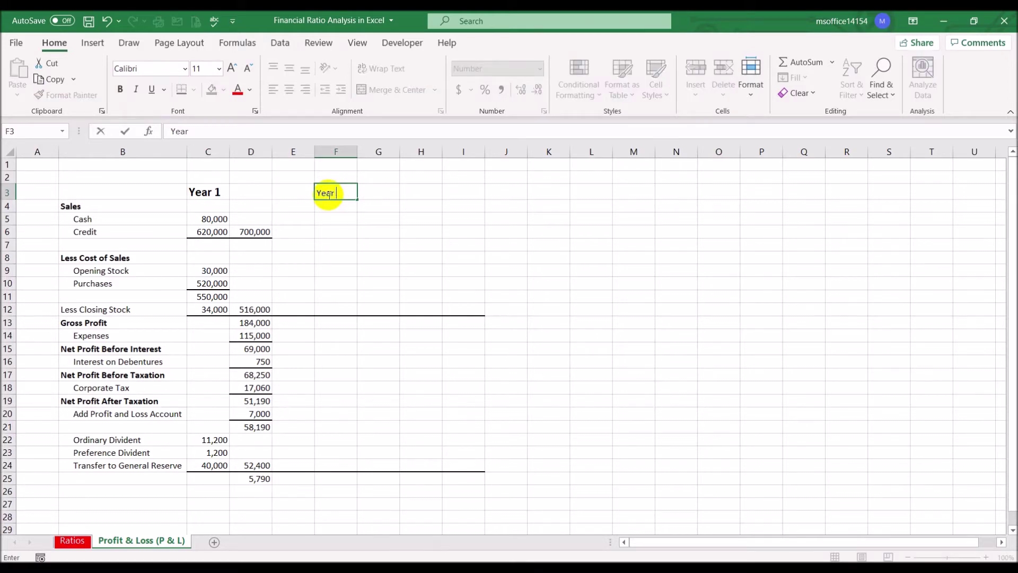
key("Return")
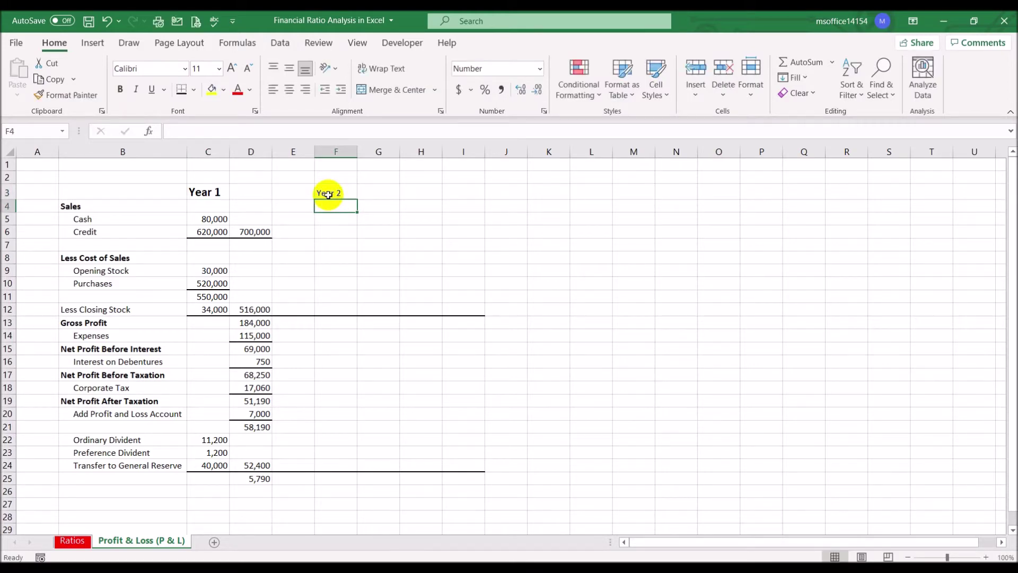
left_click(204, 192)
left_click(67, 94)
left_click(334, 190)
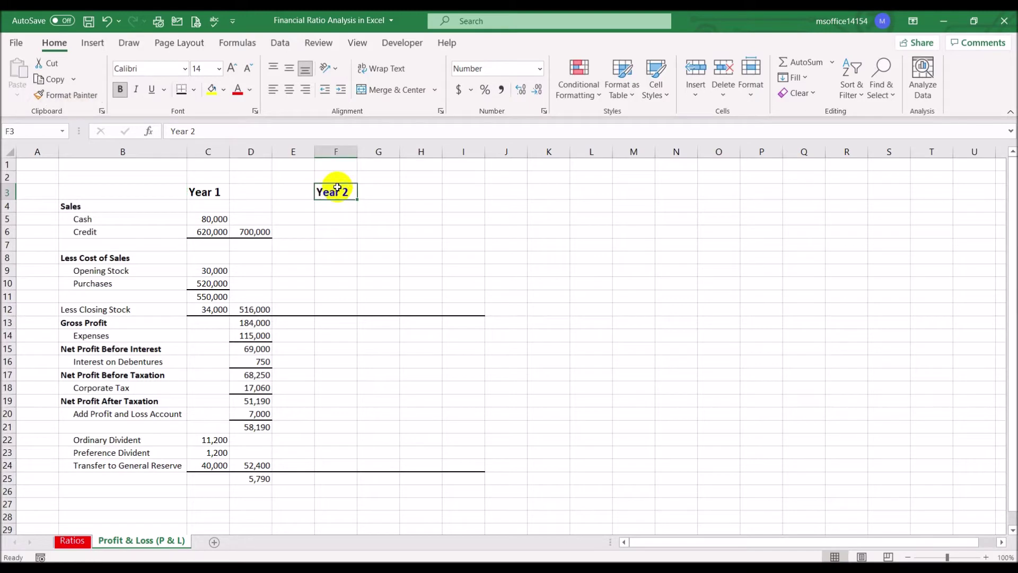
- Enter Year 2 sales of 120000 for cash in F5 and 810000 for credit in F6, and add a bottom border under F6
left_click(341, 219)
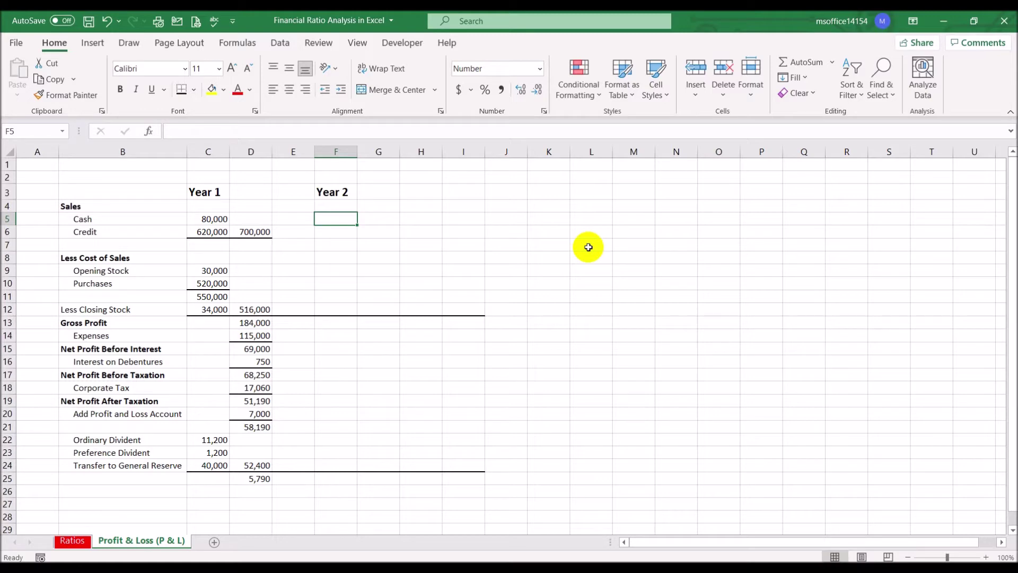
type("12")
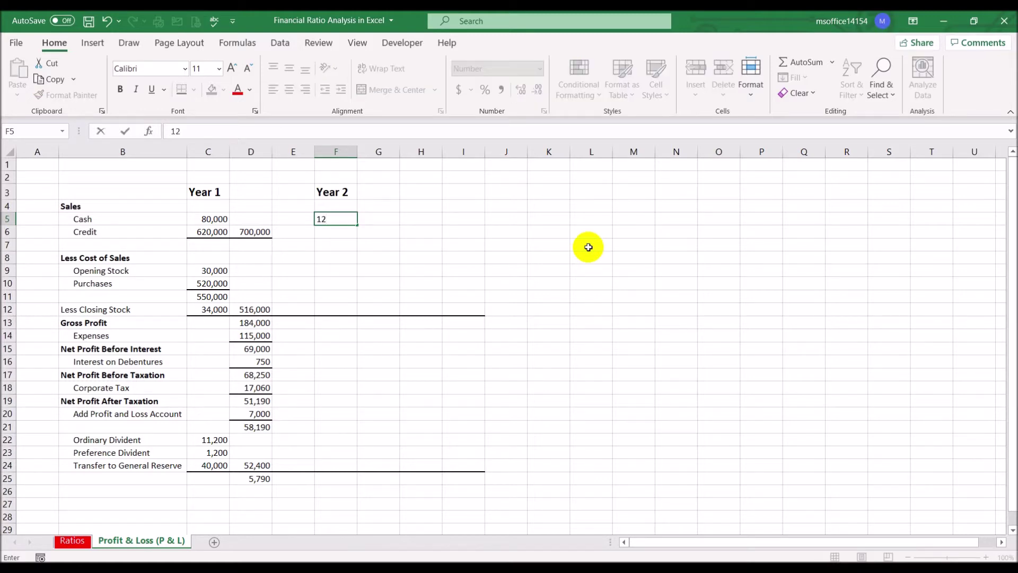
type("0000")
key("Return")
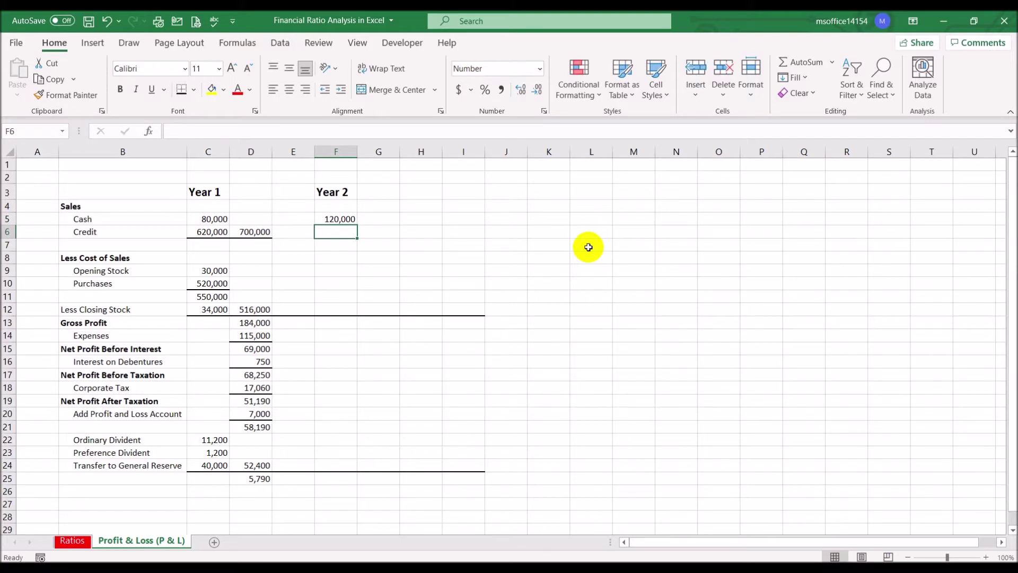
type("810000")
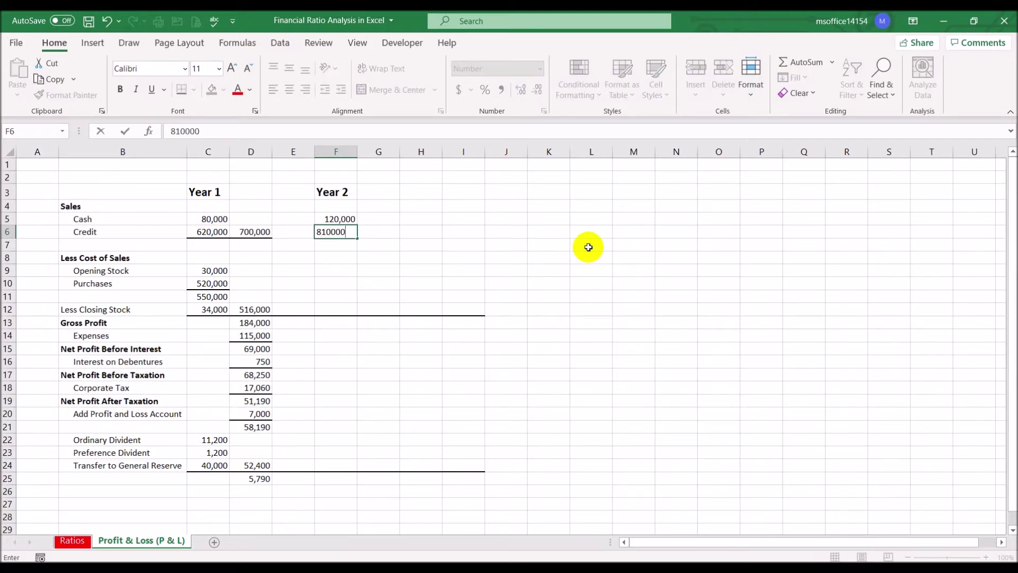
key("Return")
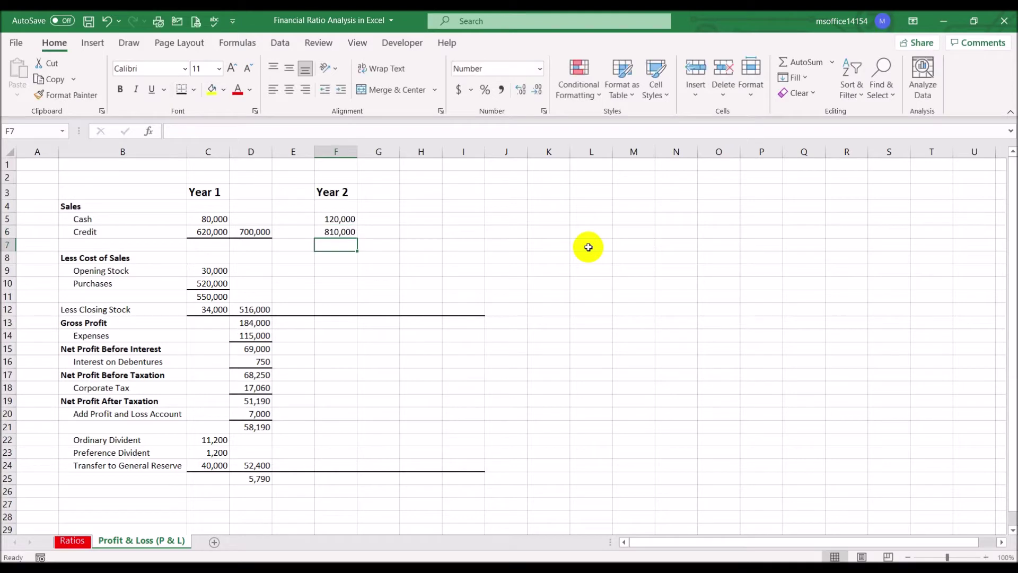
left_click(336, 232)
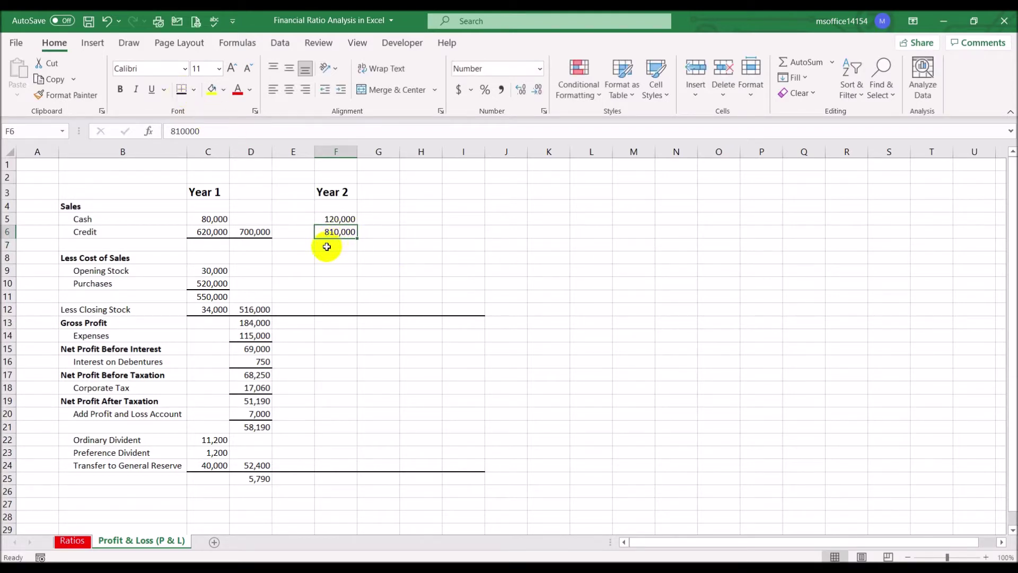
- Total the Year 2 cash and credit sales in G6 with =SUM(F5:F6)
left_click(368, 231)
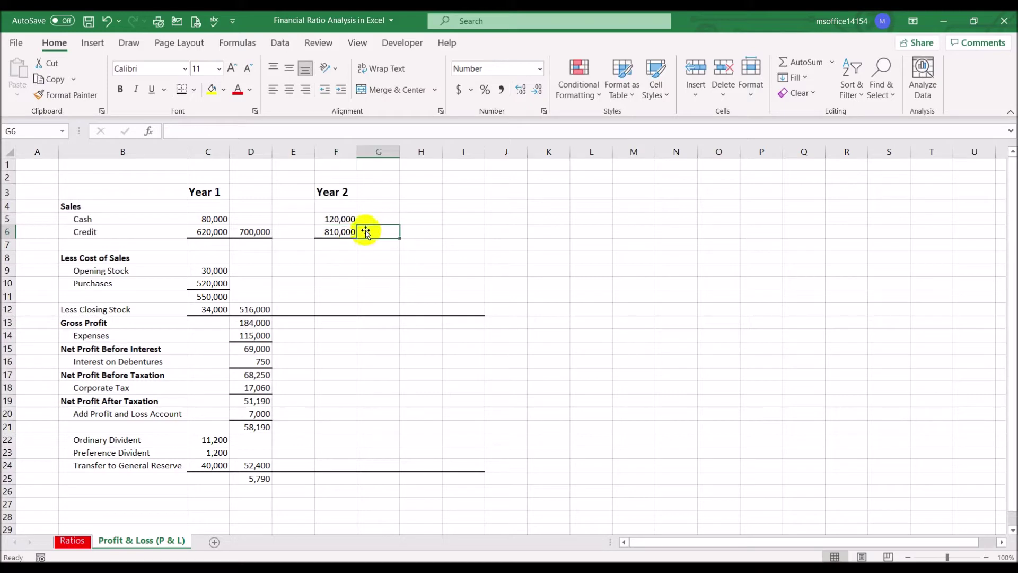
type("=")
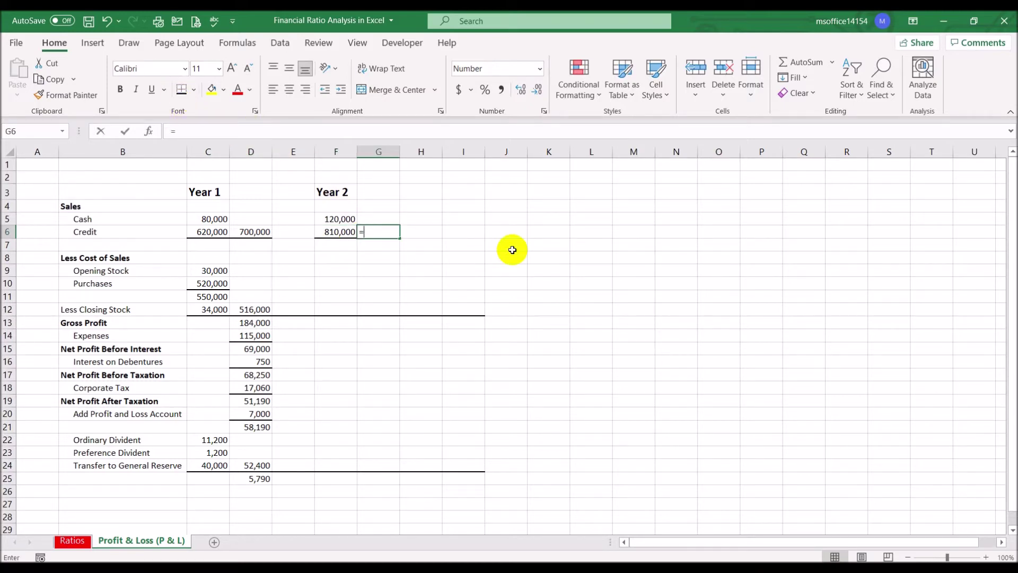
type("sum(")
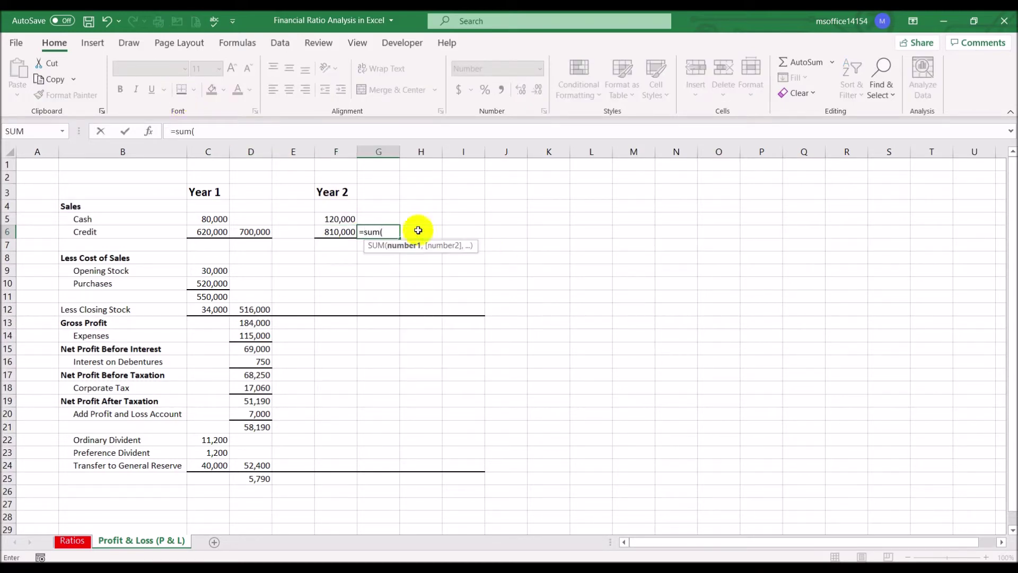
left_click_drag(336, 219, 335, 231)
type(")")
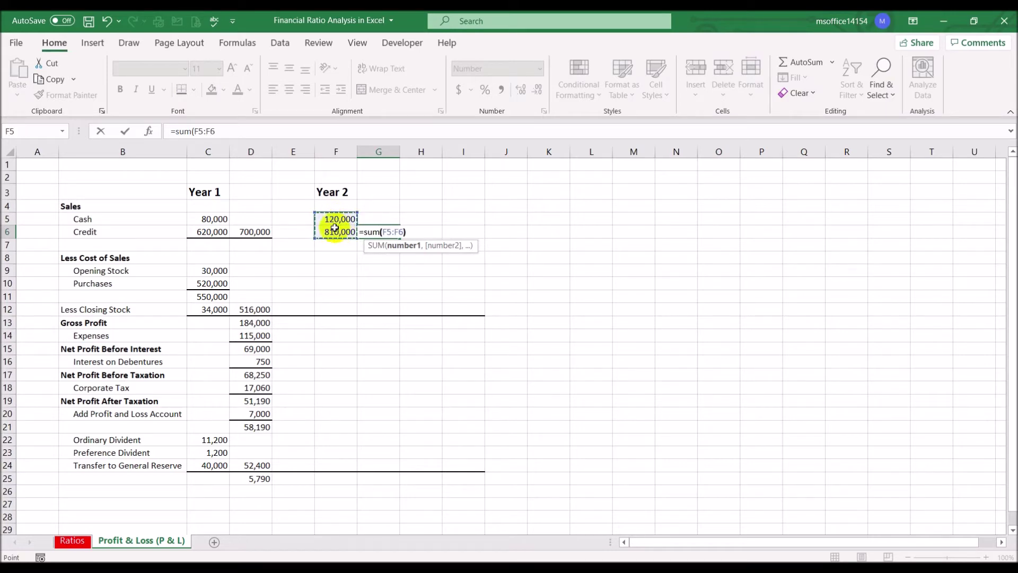
key("Return")
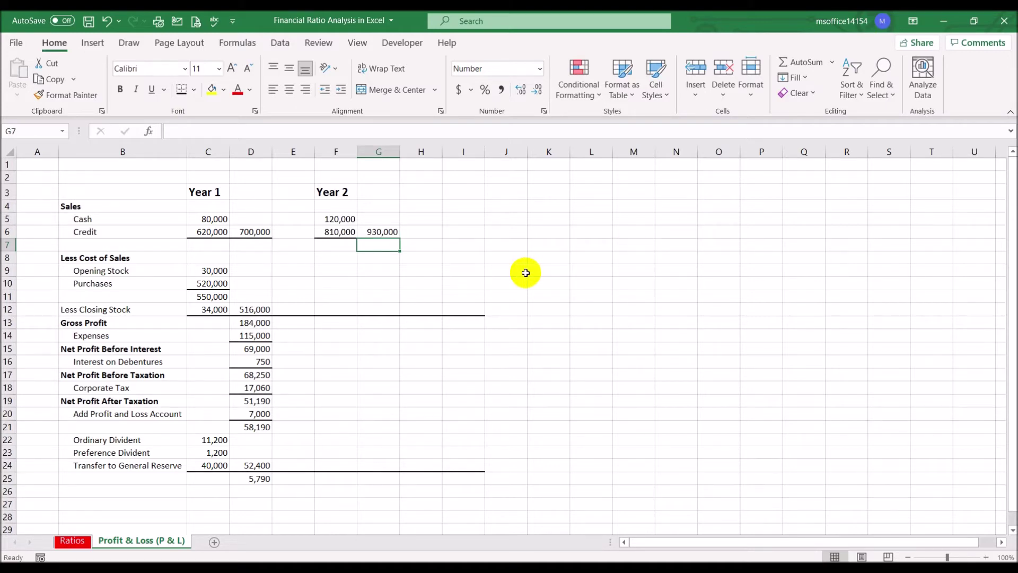
- Link the Year 2 opening stock in F9 to the Year 1 closing stock with =C12
left_click(334, 271)
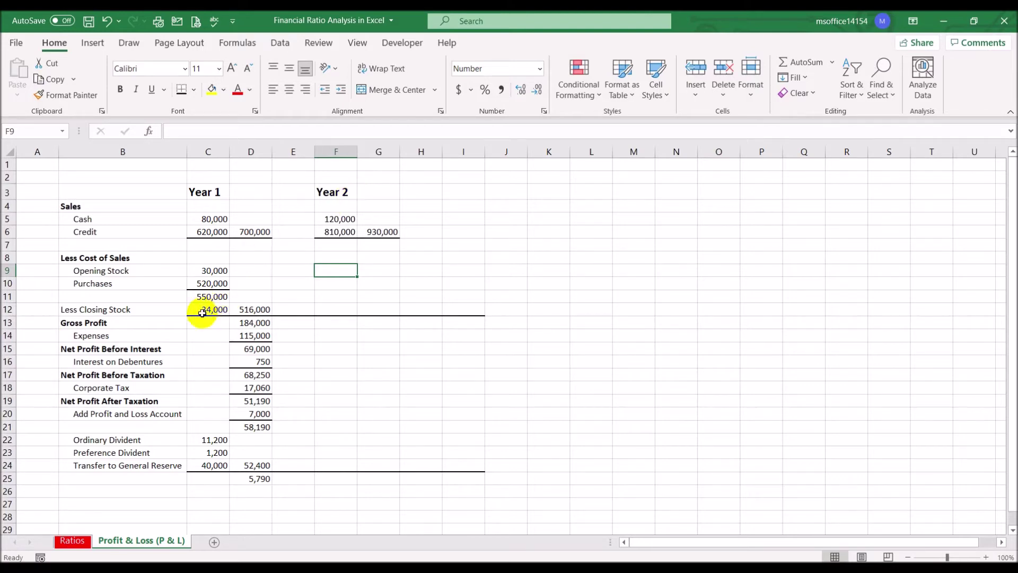
type("=")
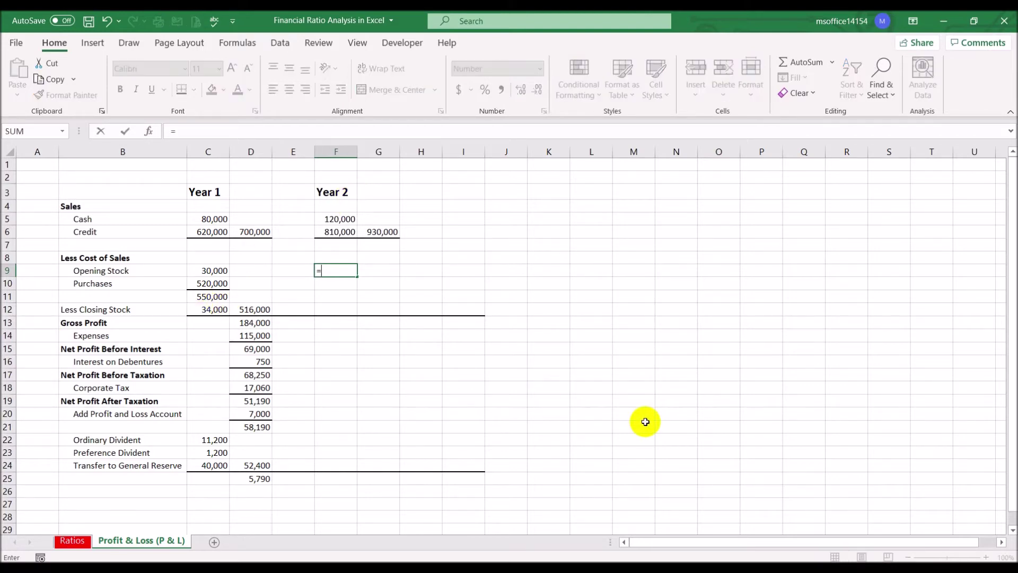
left_click(199, 311)
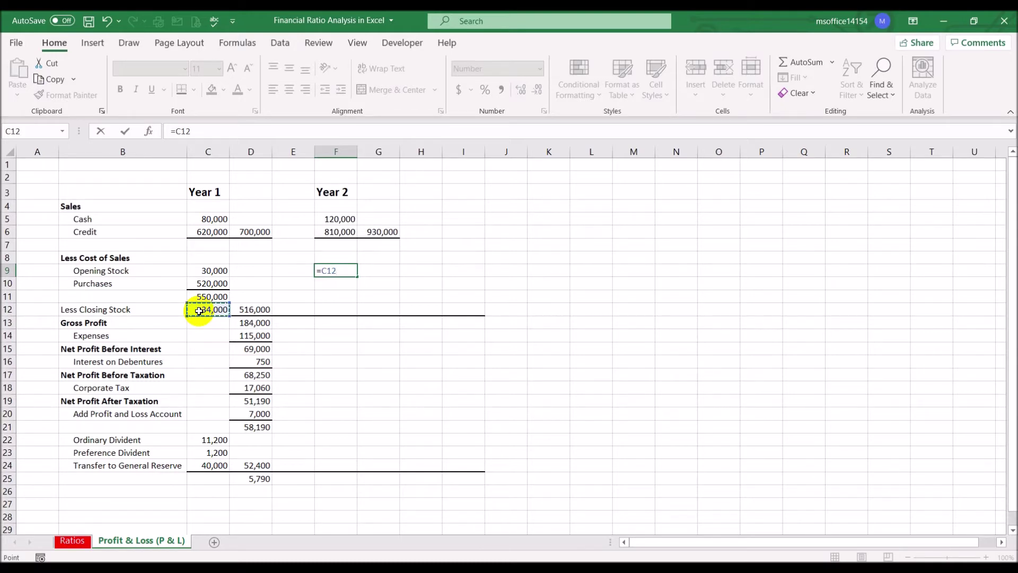
key("Return")
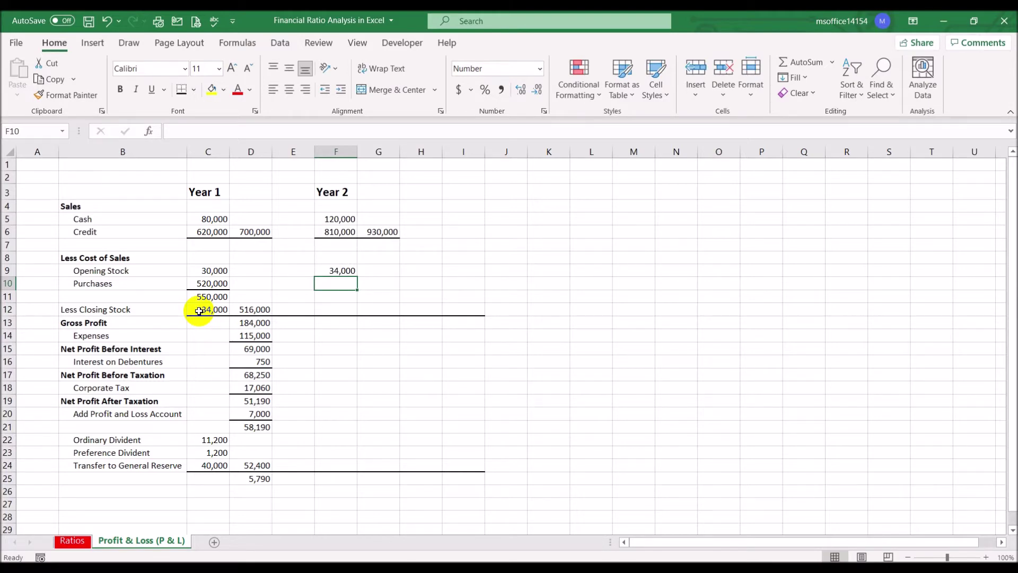
- Enter Year 2 purchases of 650000 in F10 and add a bottom border under the cell
type("650000")
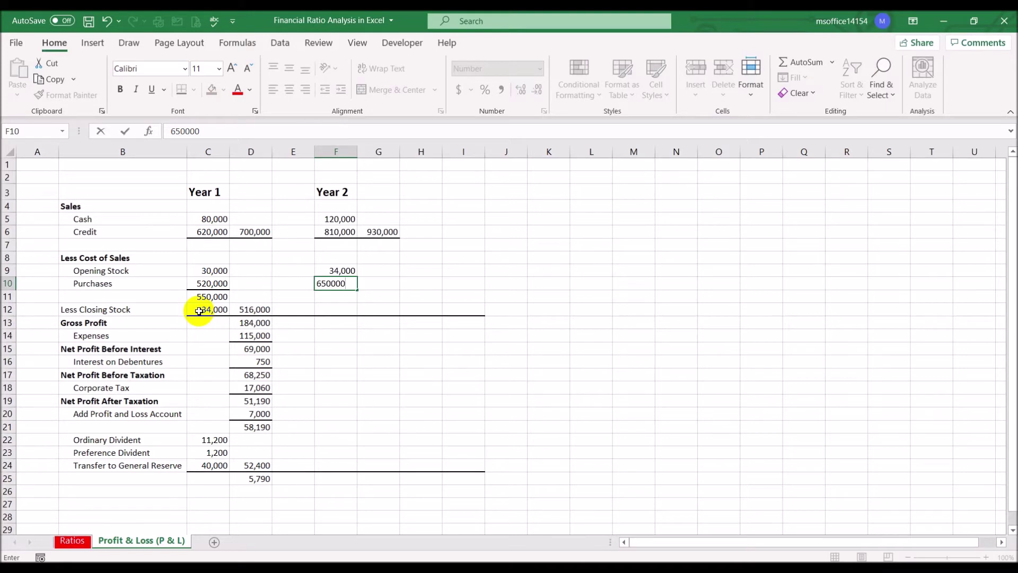
key("Return")
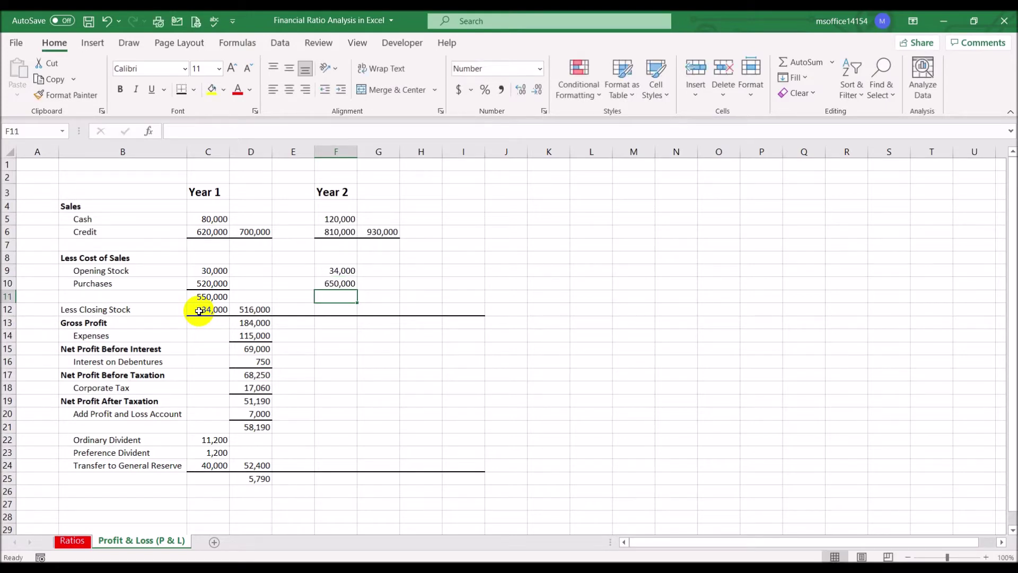
key("Up")
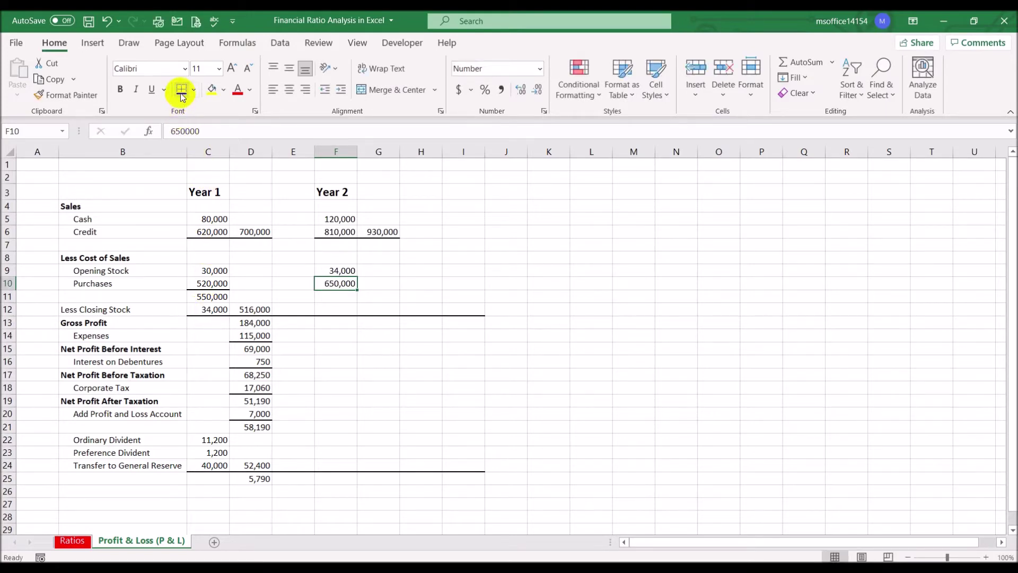
- Total the Year 2 opening stock and purchases in F11 with =SUM(F9:F10)
left_click(331, 295)
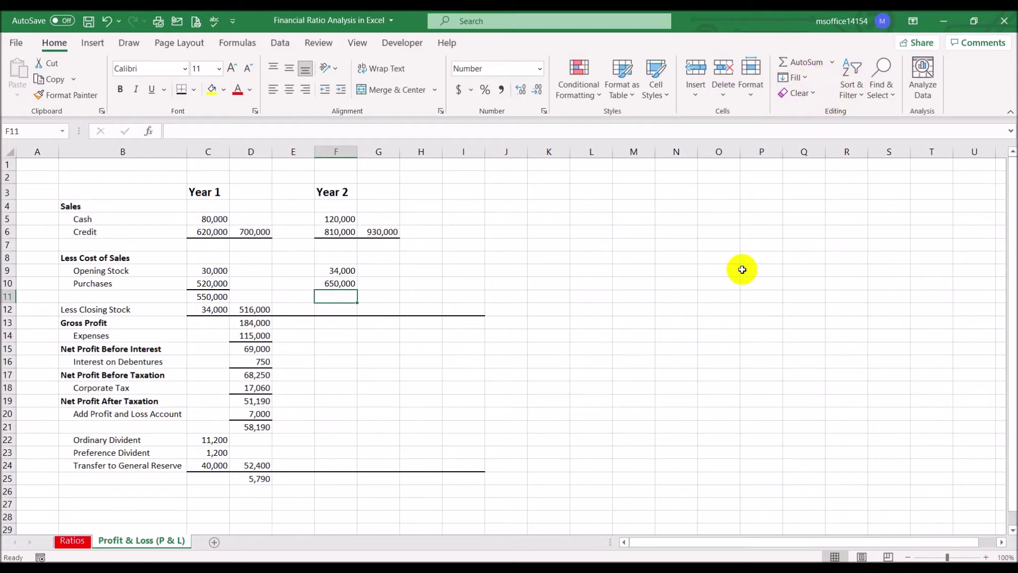
type("=sum(")
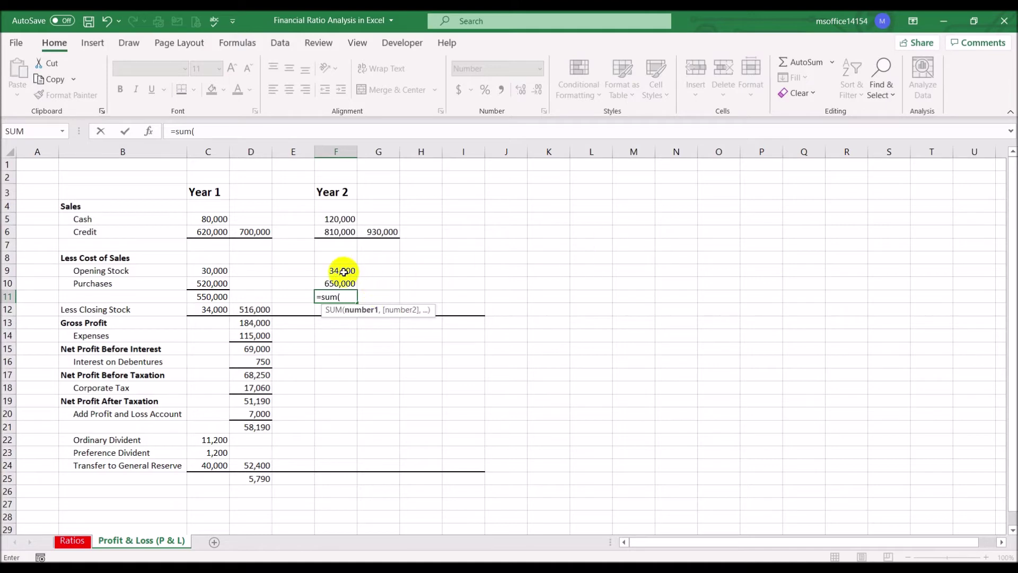
left_click_drag(338, 270, 346, 284)
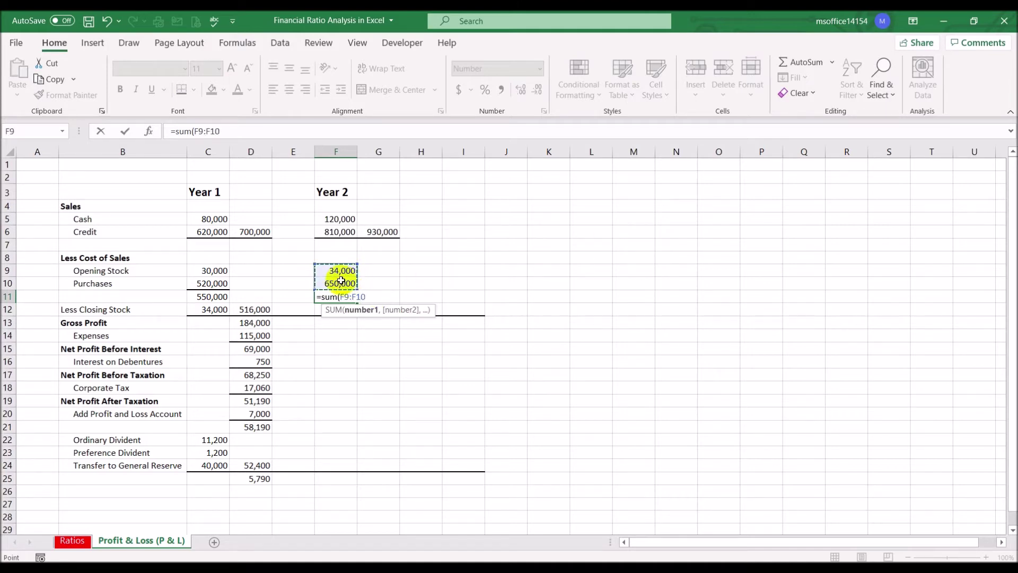
key("Return")
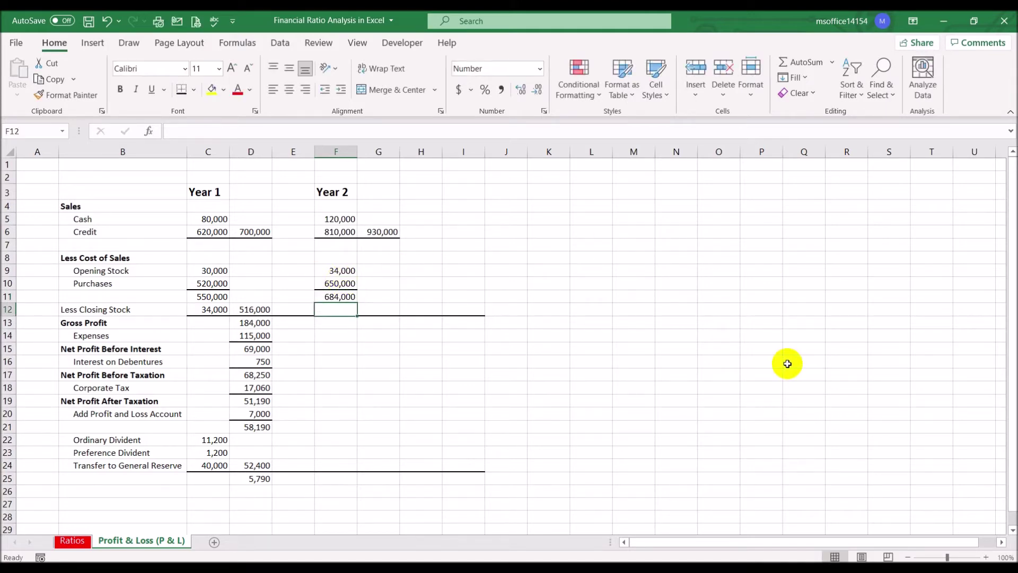
- Enter the Year 2 closing stock of 40000 in F12
left_click(636, 324)
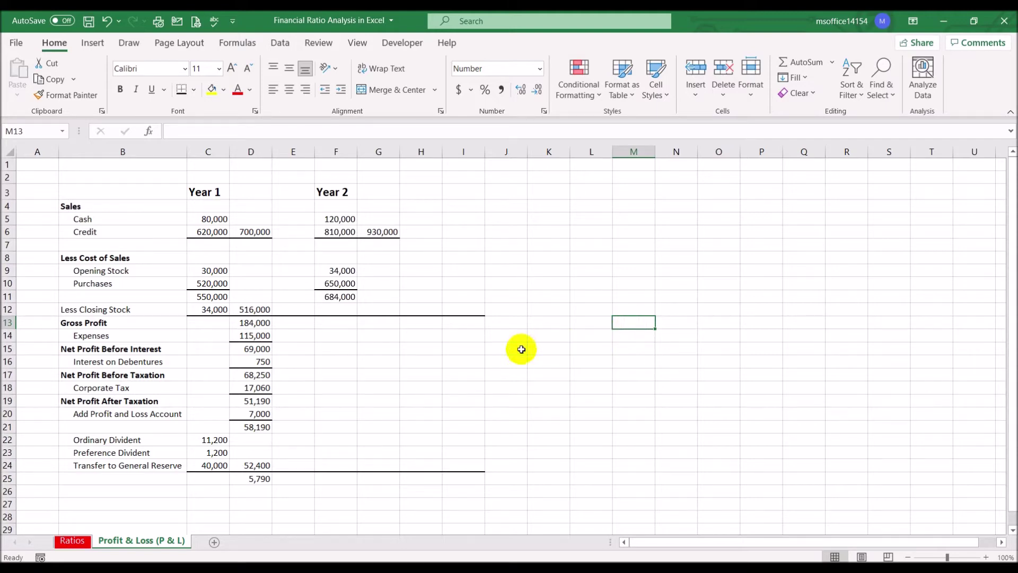
left_click(333, 311)
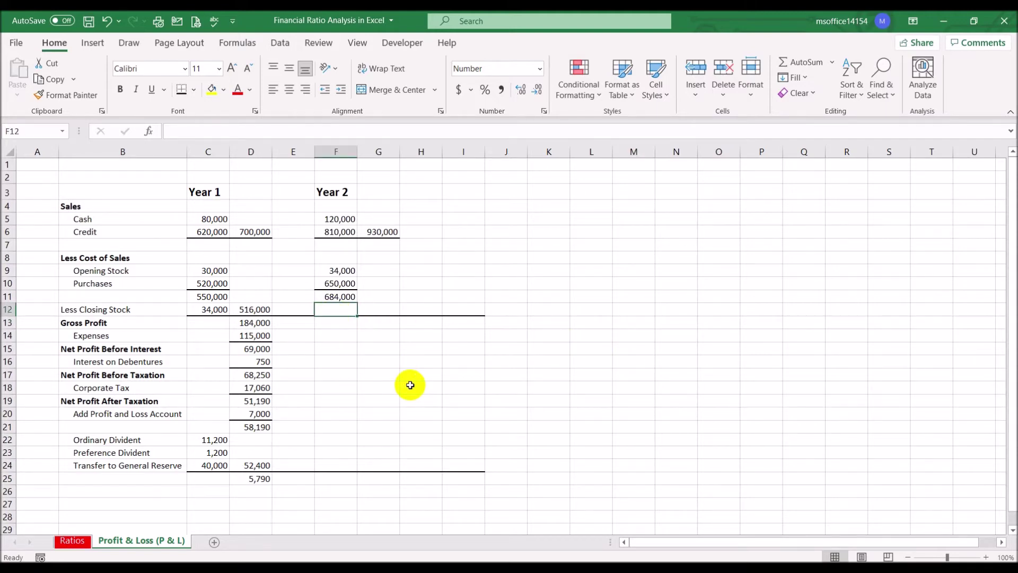
type("40000")
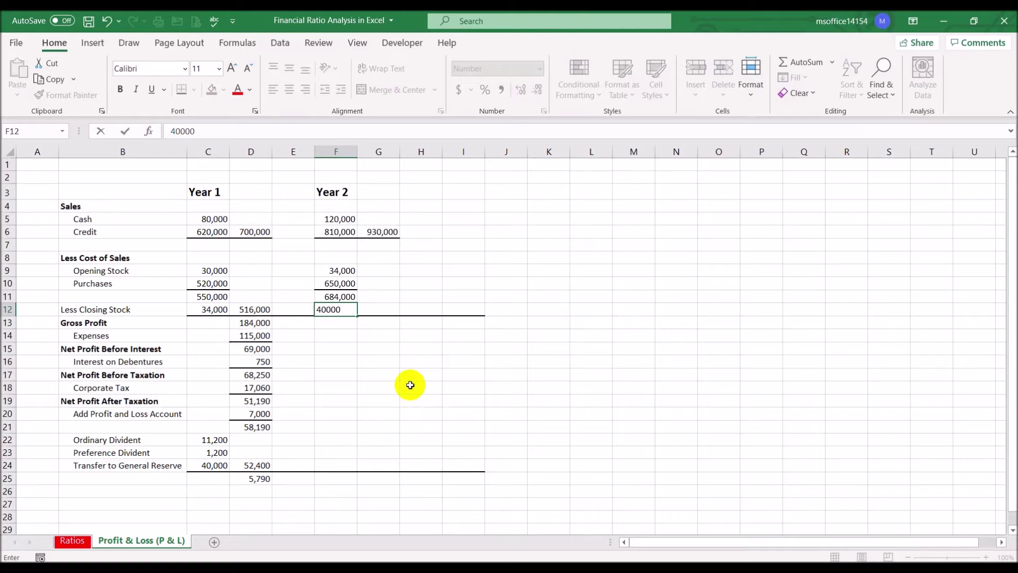
key("Return")
- Calculate the Year 2 cost of sales in G12 by subtracting the closing stock with =F11-F12
key("Up")
key("Right")
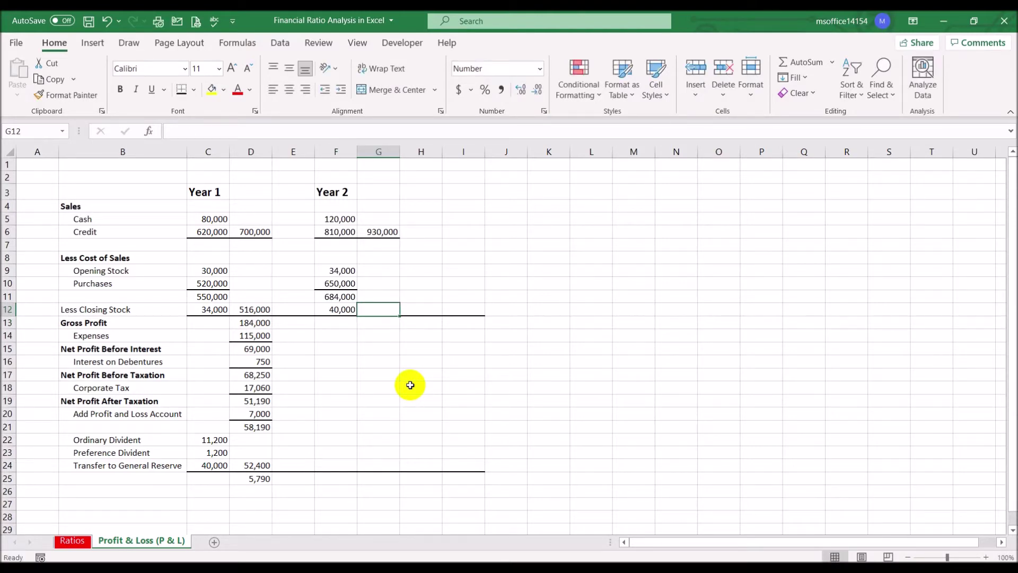
type("=")
left_click(339, 298)
type("-")
left_click(340, 310)
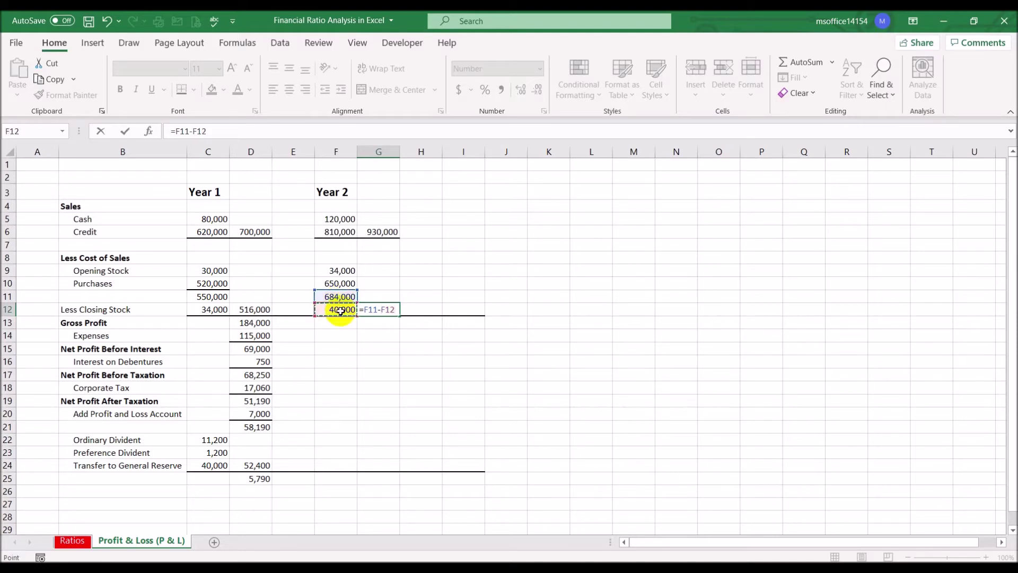
key("Return")
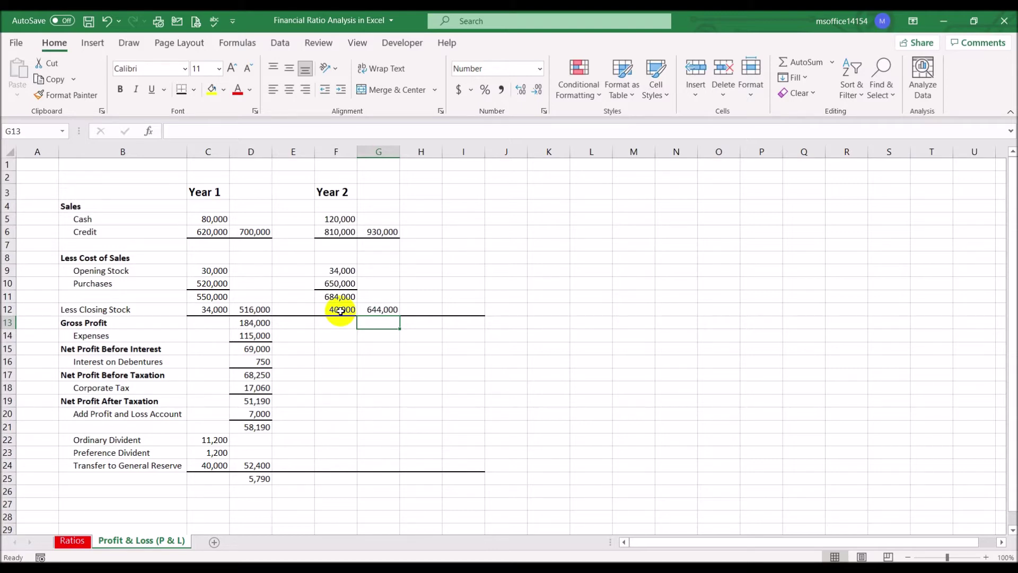
- Enter the Year 2 gross profit of 286000 in G13
left_click(240, 323)
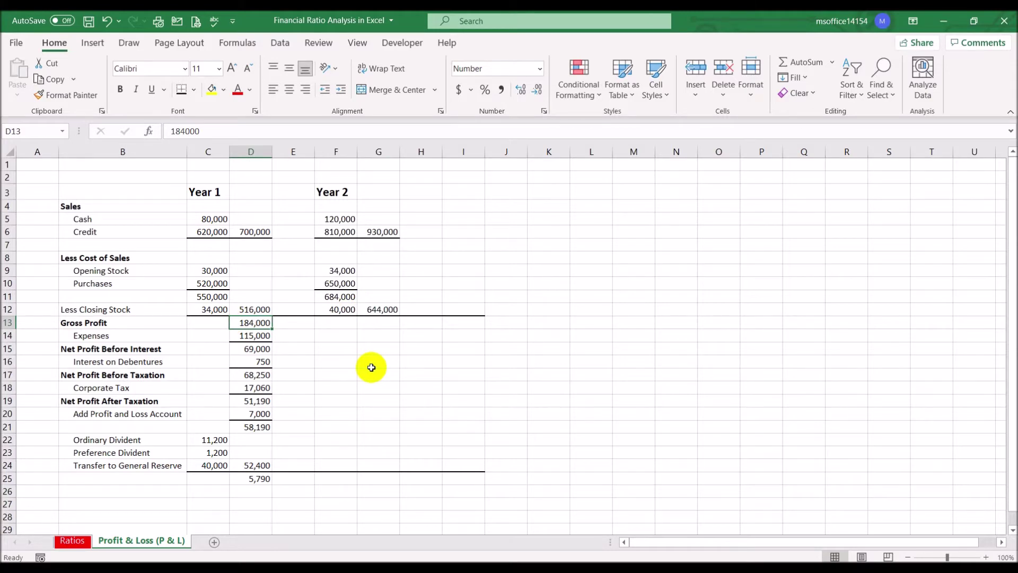
left_click(377, 325)
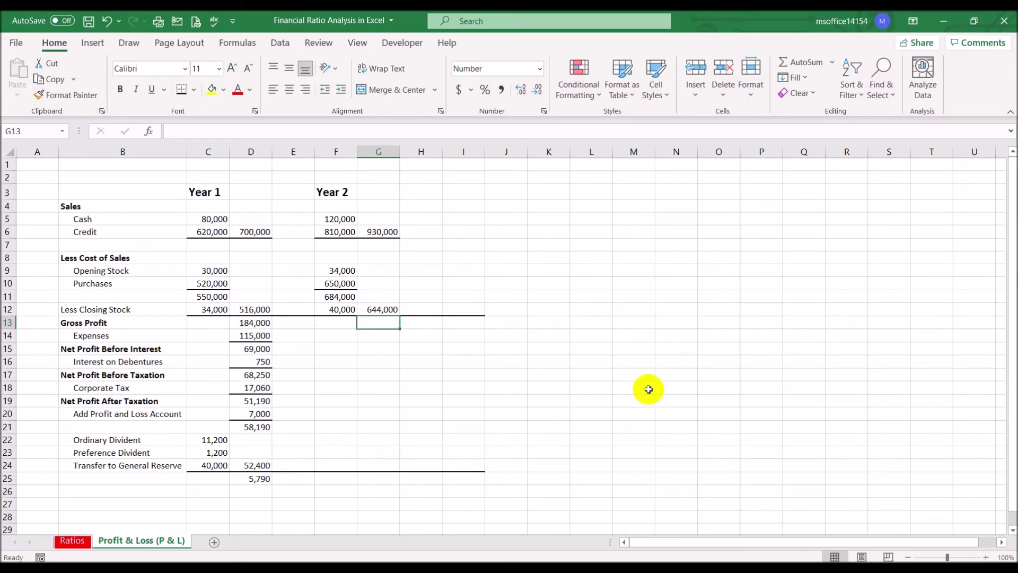
type("286")
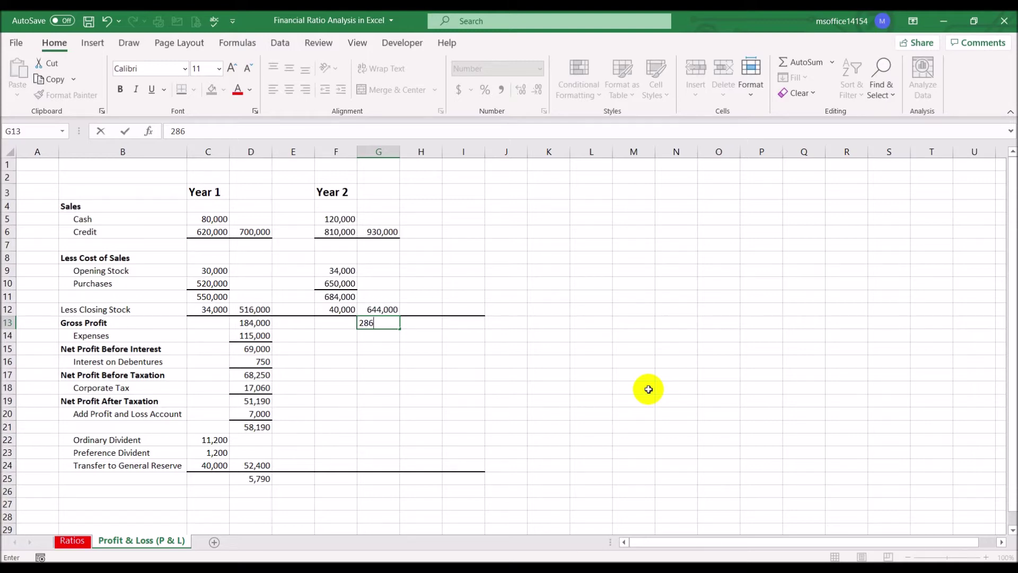
type("000")
key("Return")
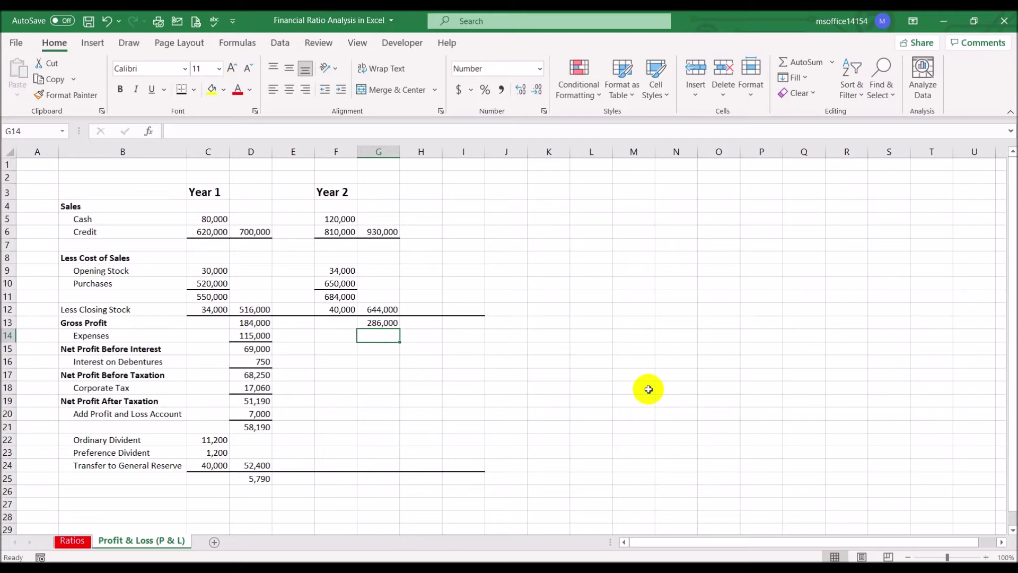
- Enter the Year 2 expenses of 128000 in G14 and underline the cell with a bottom border
type("128")
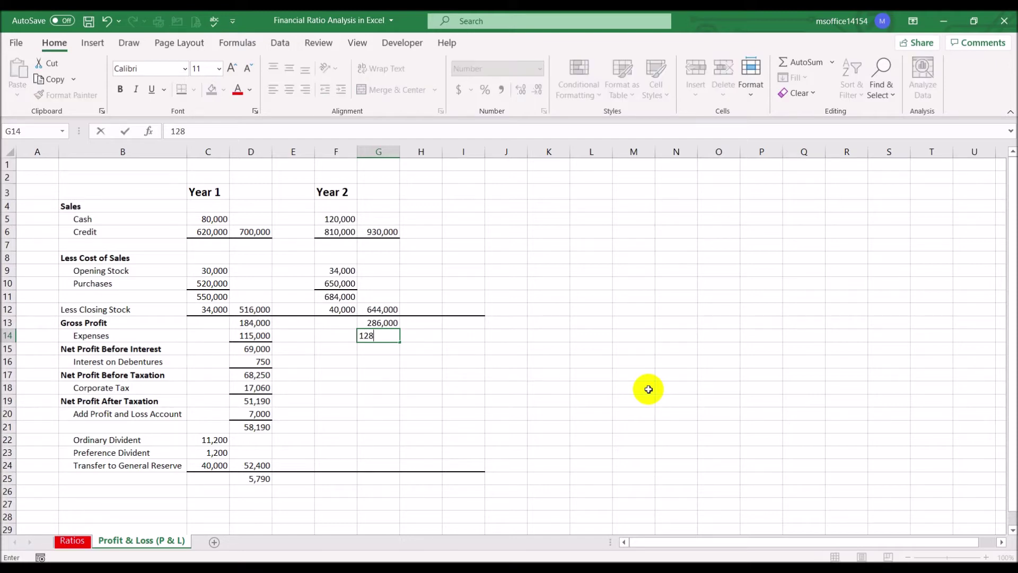
type("000")
key("Return")
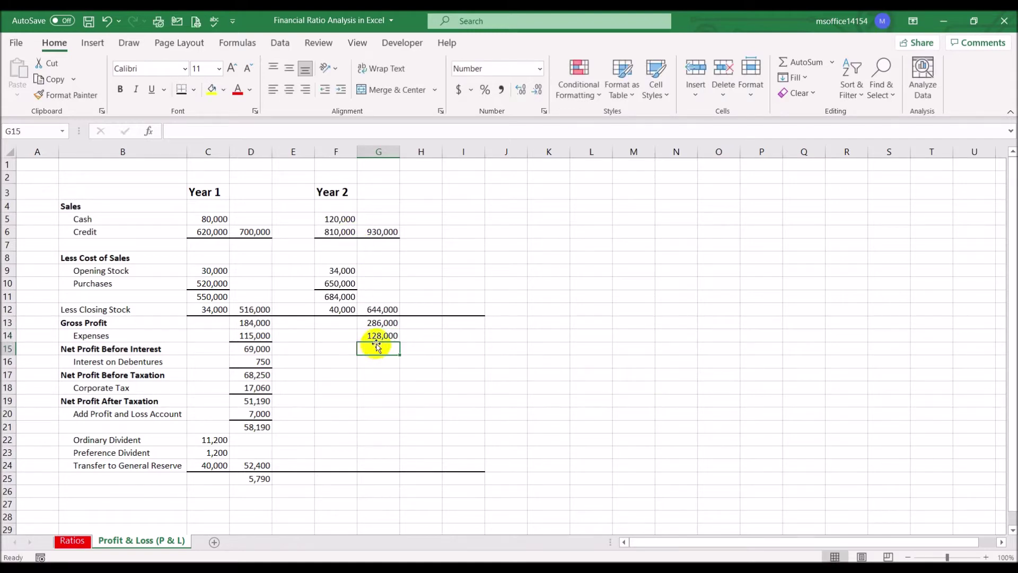
left_click(261, 335)
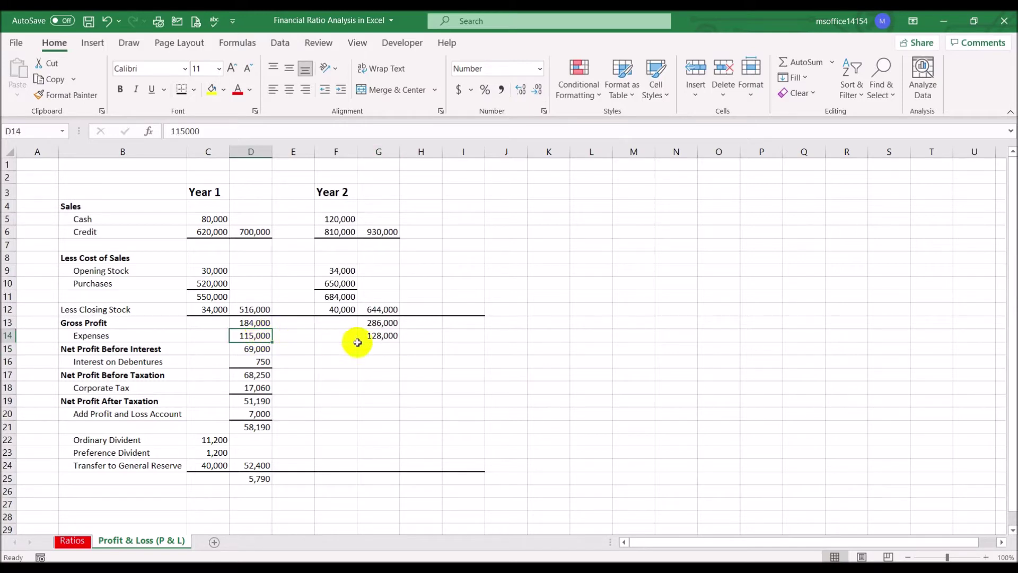
left_click(381, 335)
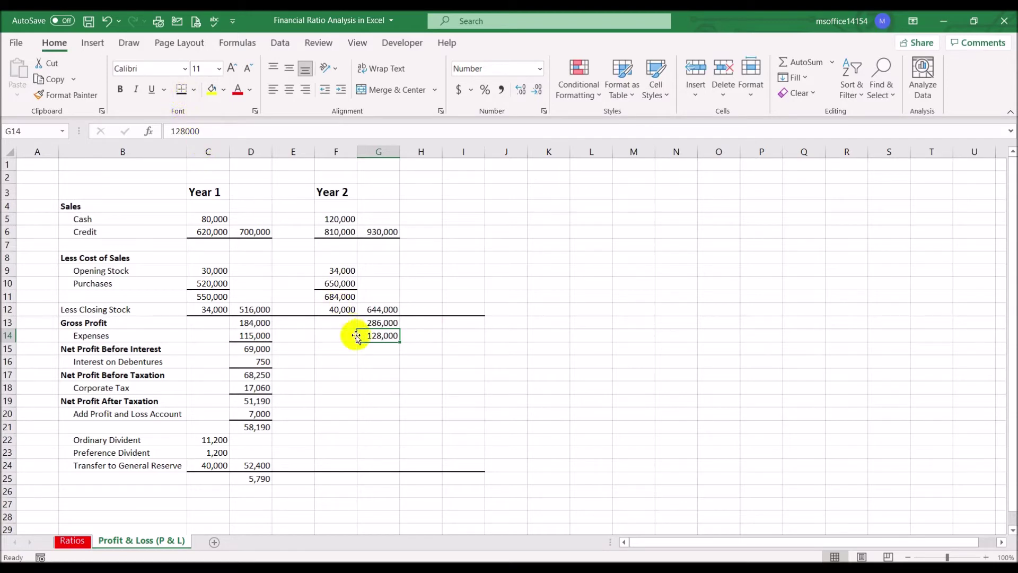
- Calculate the Year 2 net profit before interest in G15 with =G13-G14
left_click(377, 348)
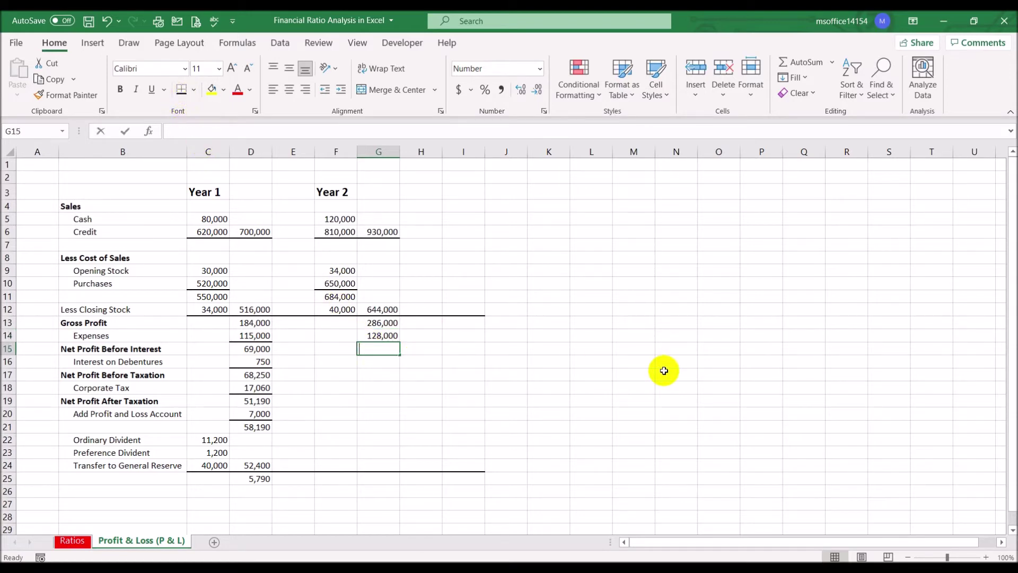
type("=")
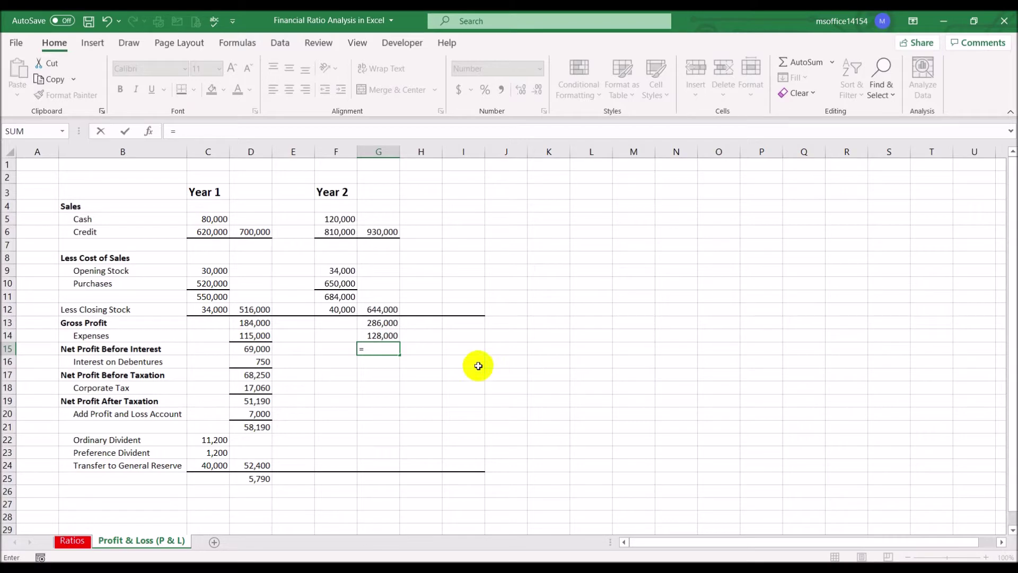
left_click(384, 323)
type("-")
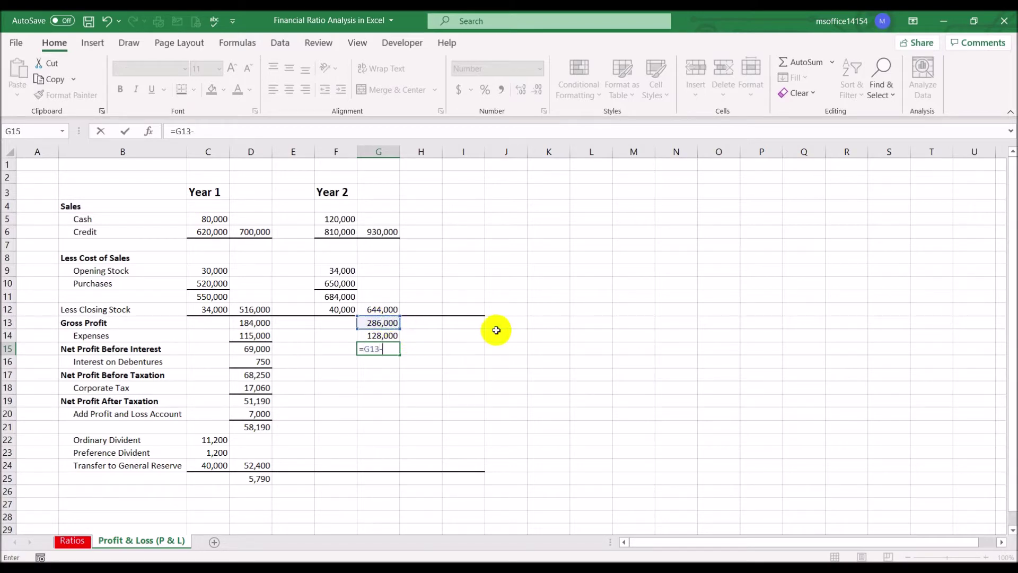
left_click(374, 335)
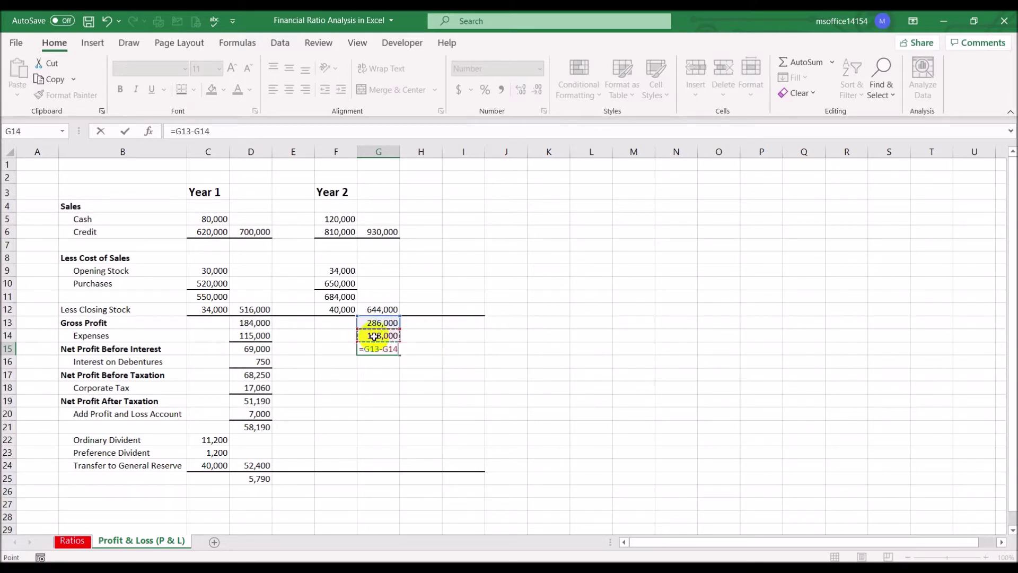
key("Return")
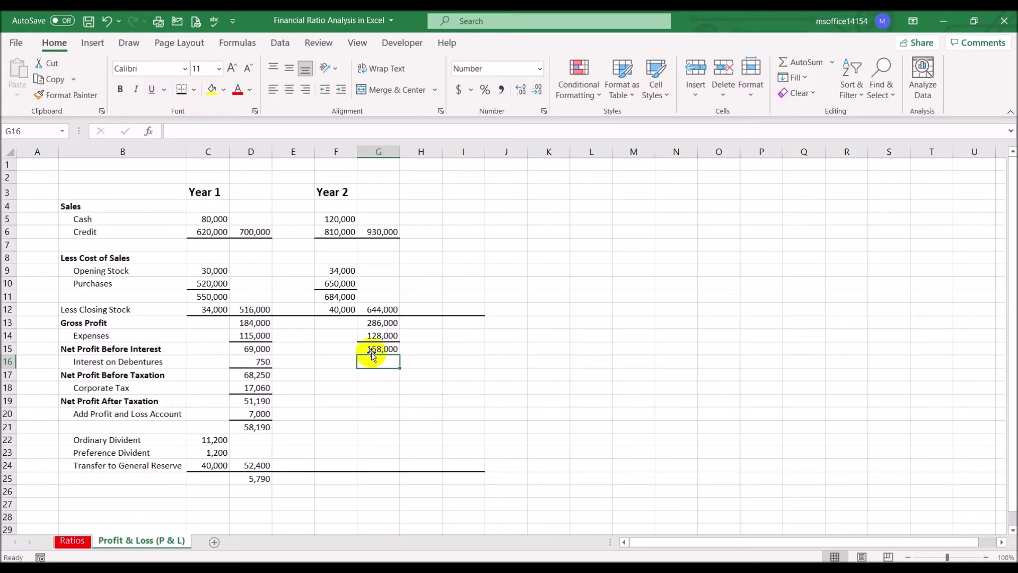
- Correct the Year 2 expenses in G14 to 128010
left_click(385, 335)
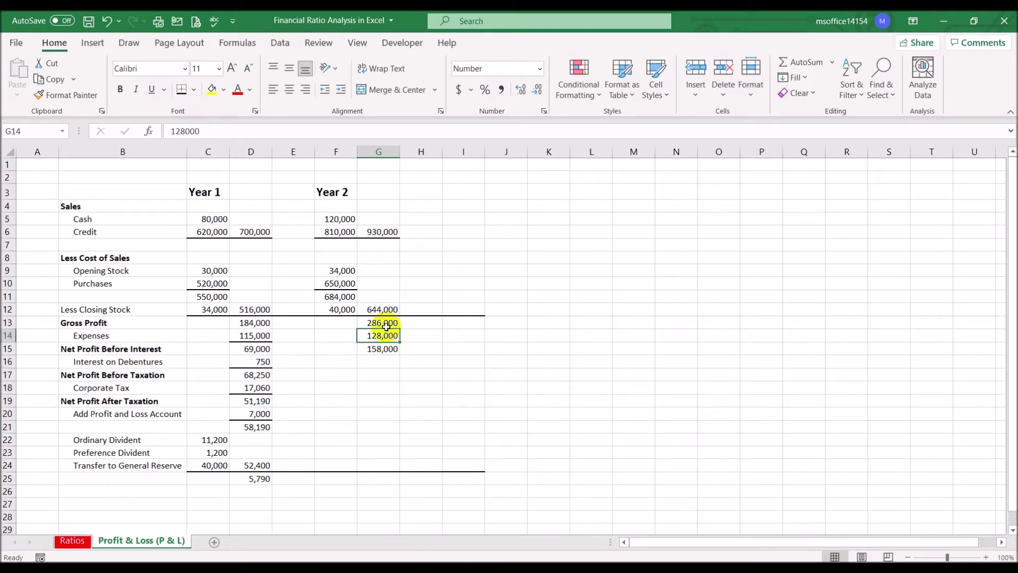
left_click(197, 131)
key("BackSpace")
type("1")
key("Return")
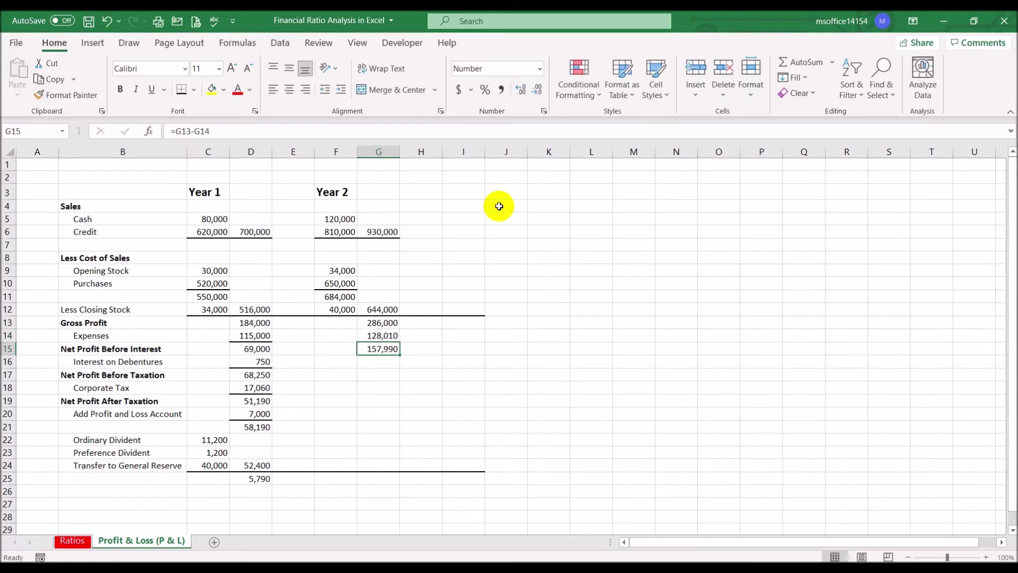
left_click(573, 294)
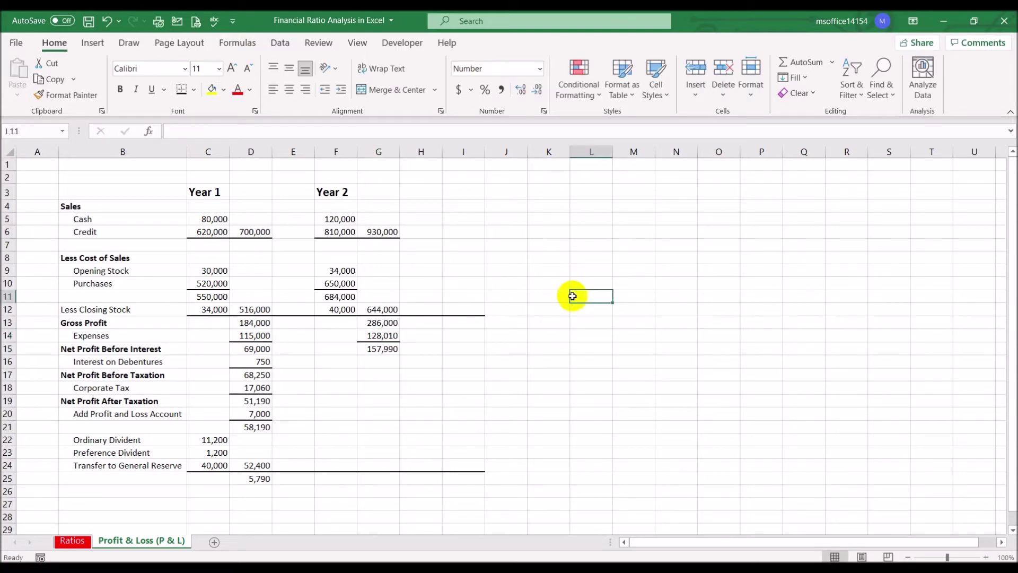
left_click(478, 365)
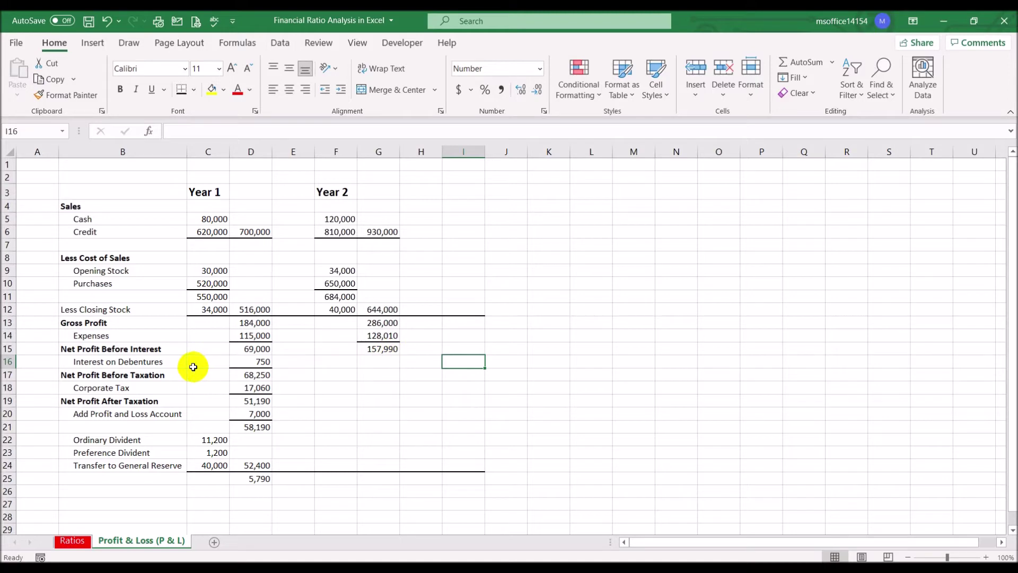
- Enter the Year 2 interest on debentures of 750 in G16 and give the cell a bottom border
left_click(390, 360)
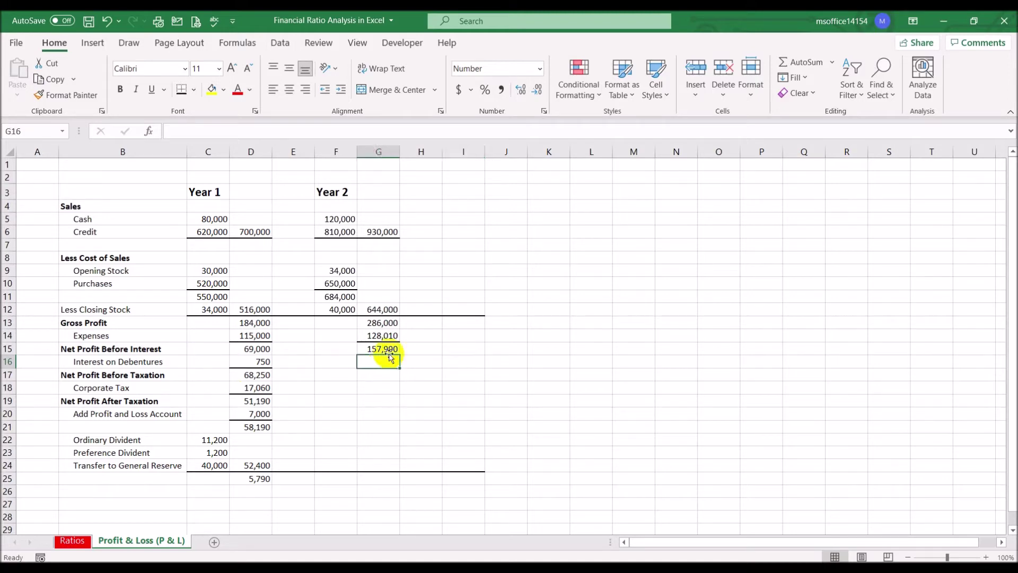
type("750")
key("Return")
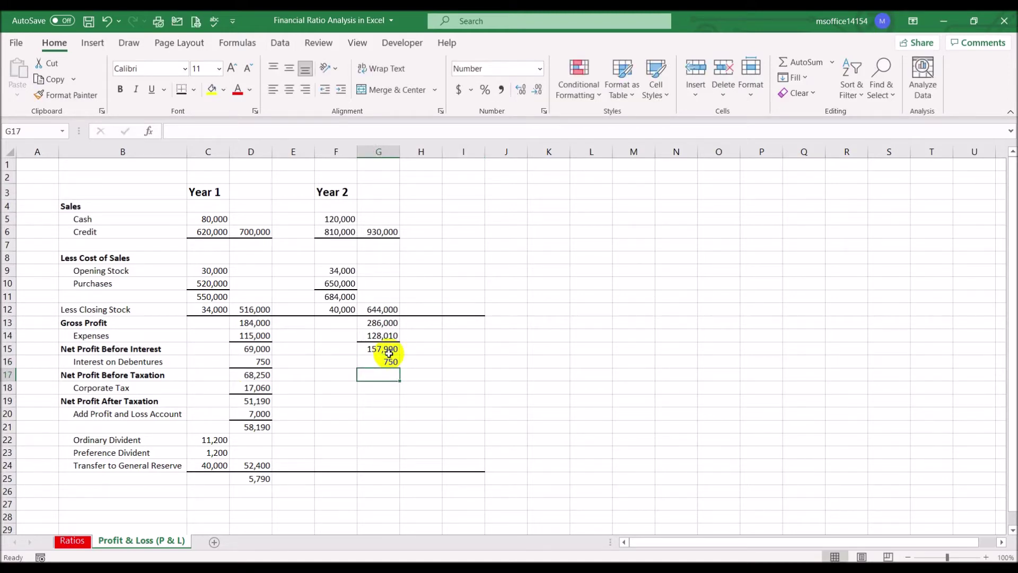
left_click(390, 360)
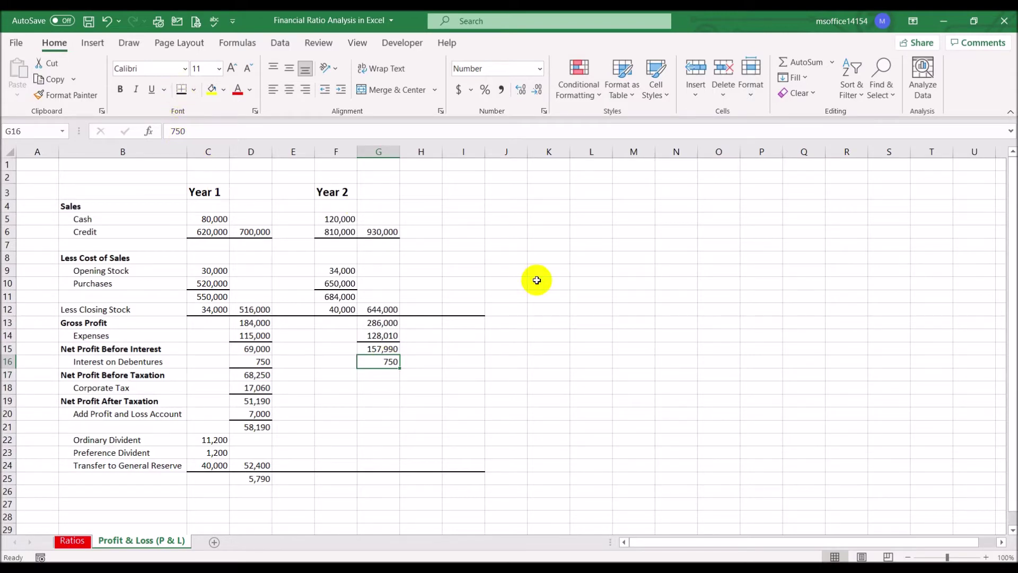
left_click(577, 355)
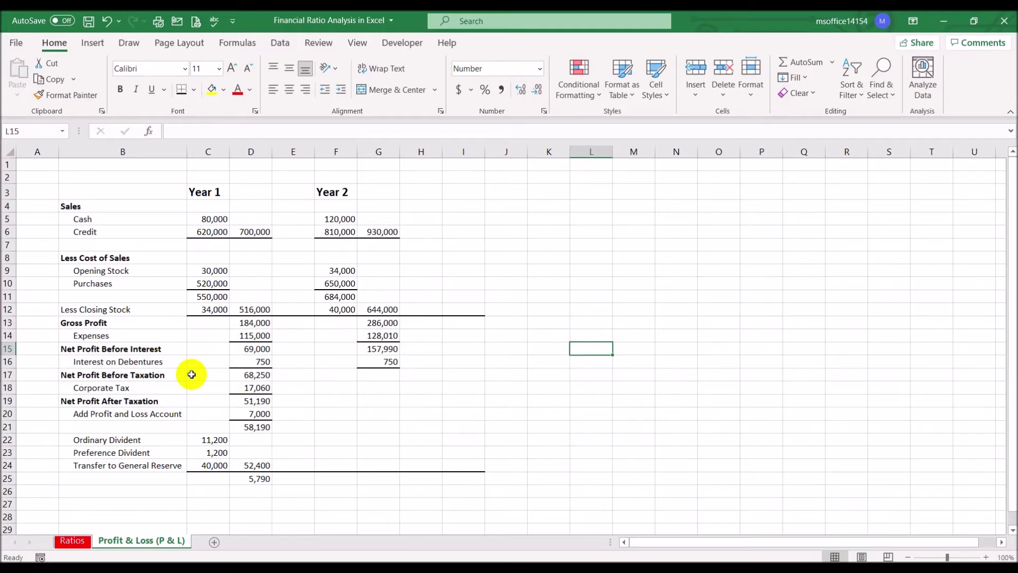
- Calculate the Year 2 net profit before taxation in G17 with =G15-G16
left_click(363, 375)
type("=")
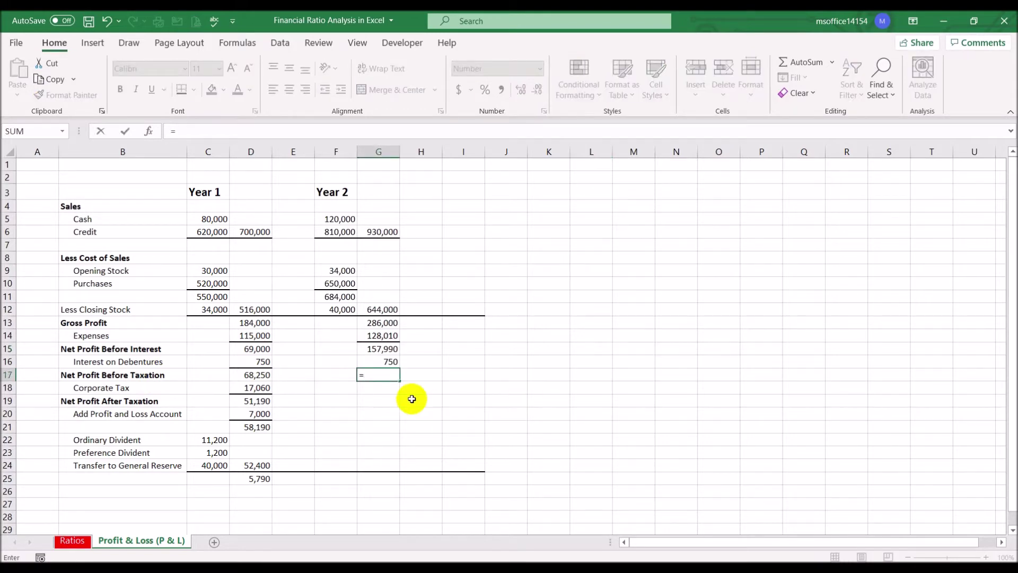
left_click(397, 349)
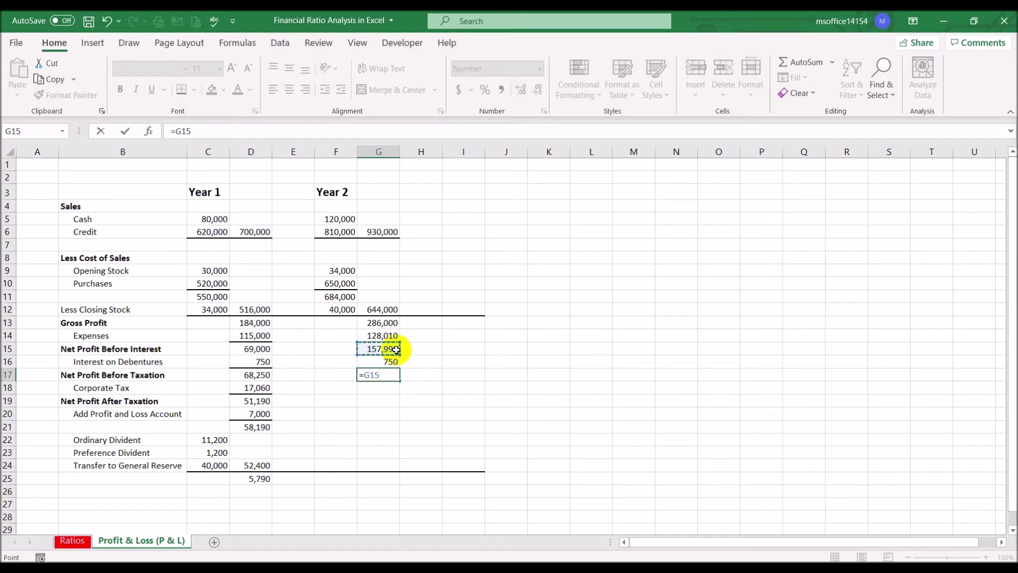
type("-")
left_click(377, 360)
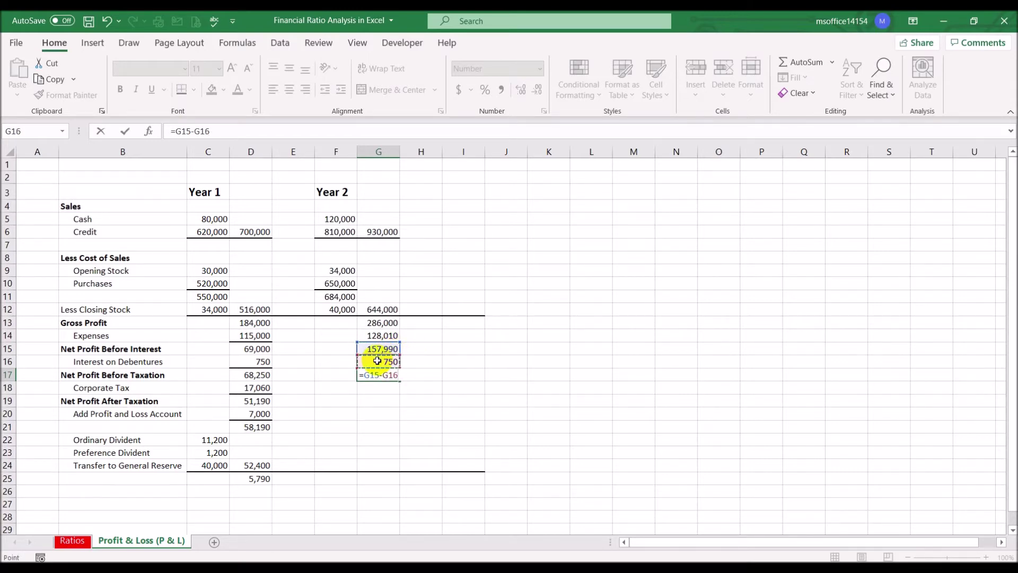
key("Return")
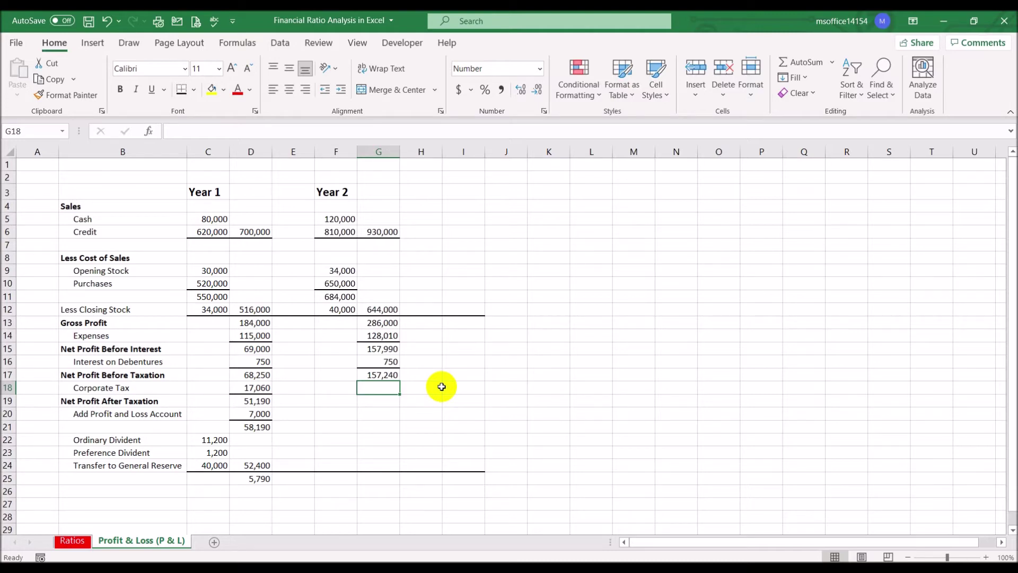
- Enter the Year 2 corporate tax of 39310 in G18 and add a bottom border to the cell
type("39")
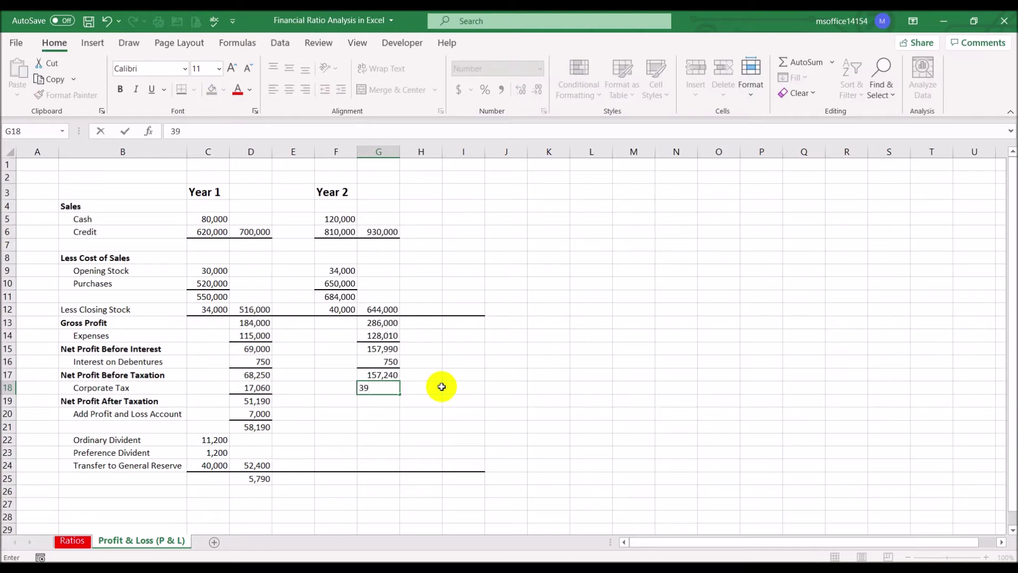
type("000")
key("BackSpace")
key("BackSpace")
key("BackSpace")
type("310")
key("Return")
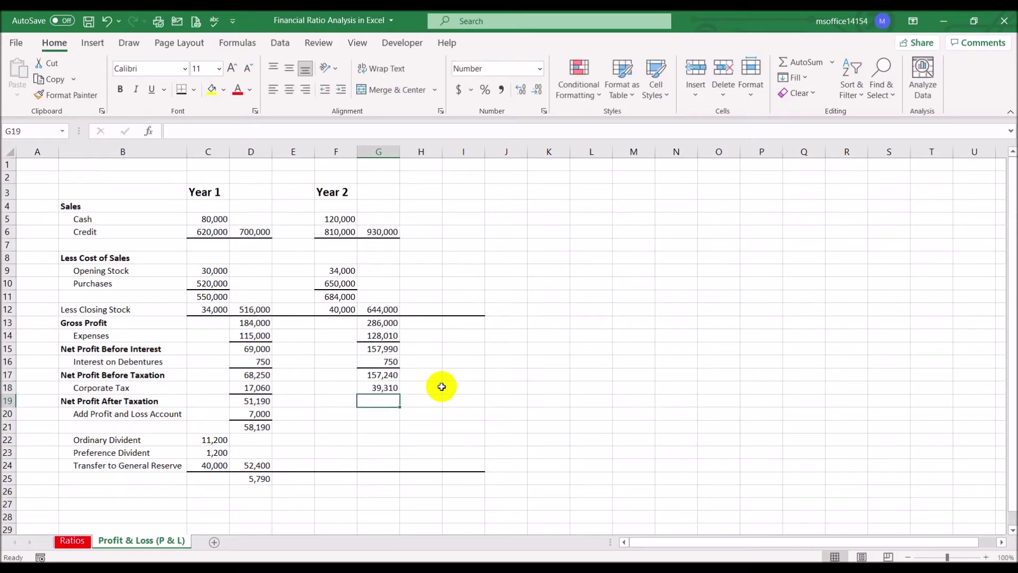
left_click(378, 387)
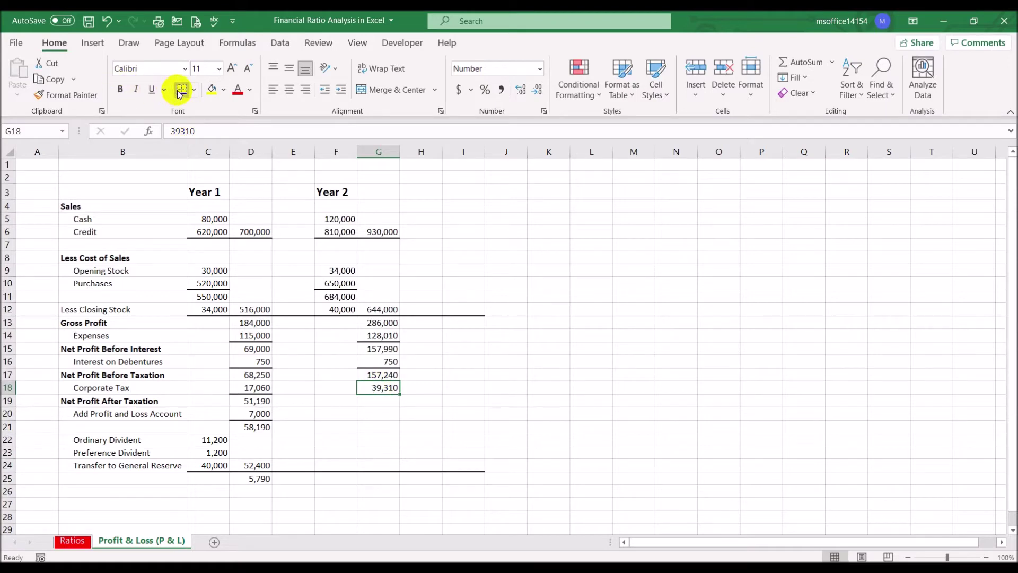
- Calculate the Year 2 net profit after taxation in G19 with =G17-G18
left_click(376, 402)
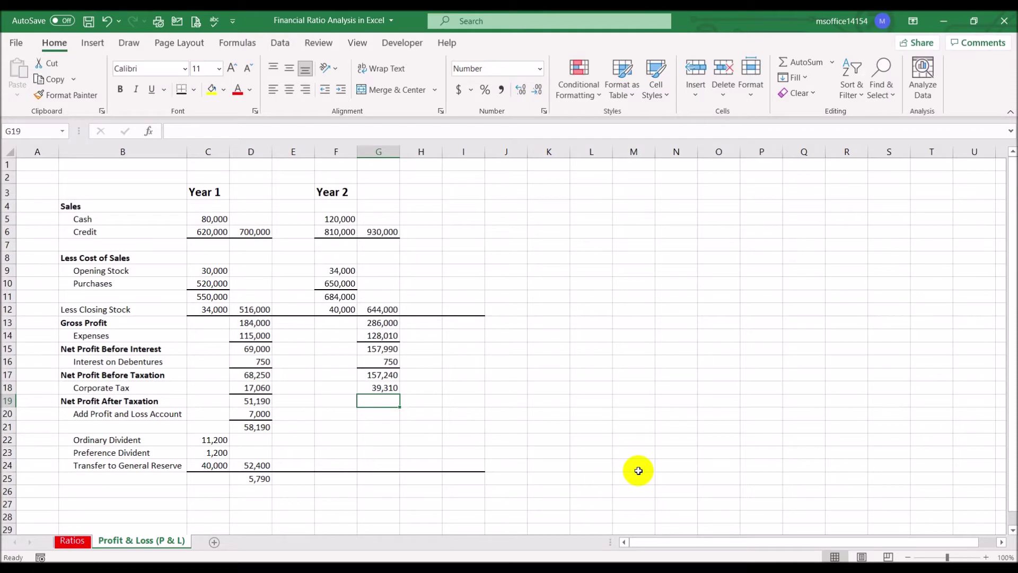
type("=")
left_click(387, 375)
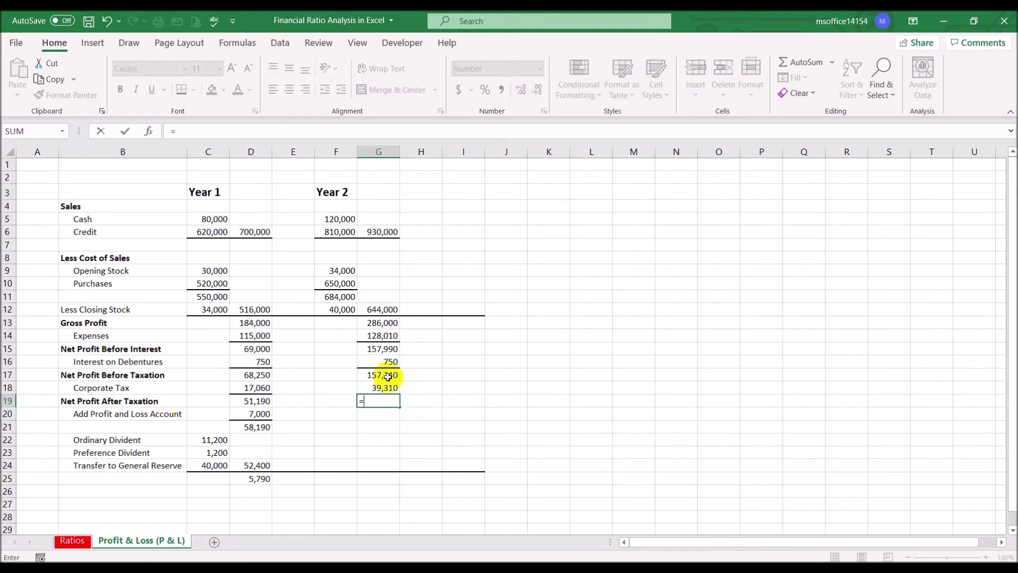
type("-")
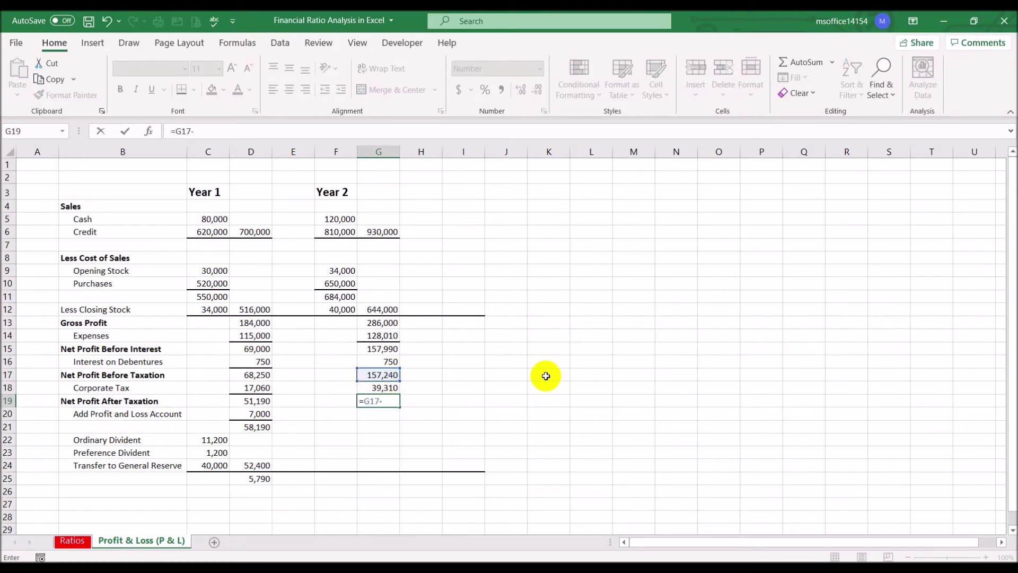
left_click(389, 389)
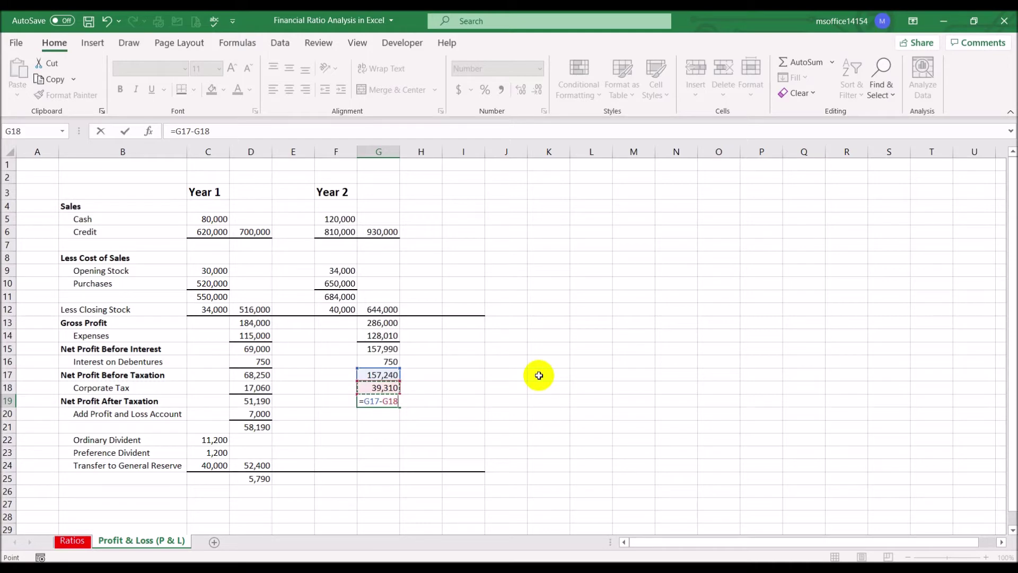
key("Return")
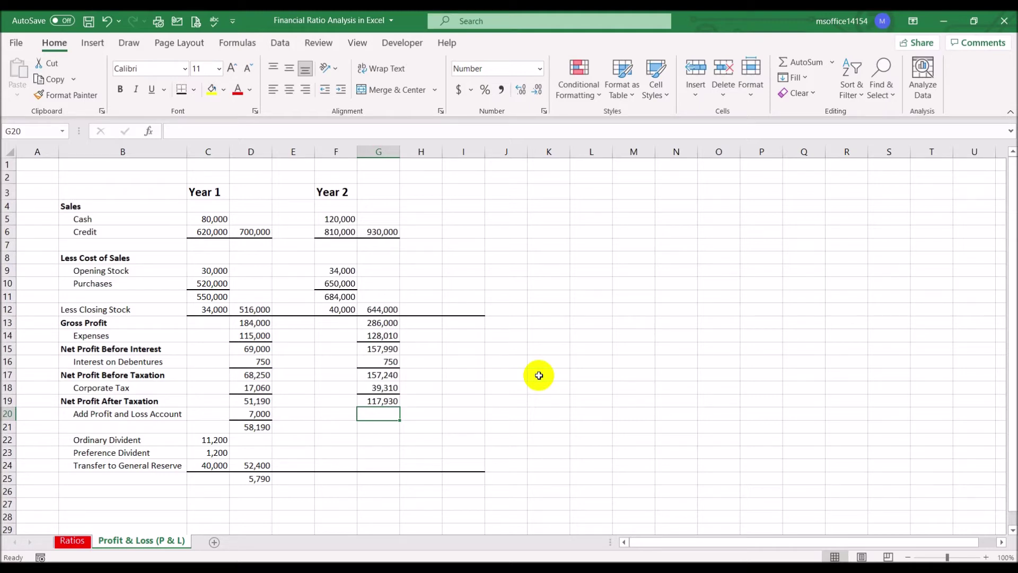
- Carry the Year 1 closing balance into the Year 2 Profit and Loss Account line in G20 with =D25, and add a bottom border
type("=")
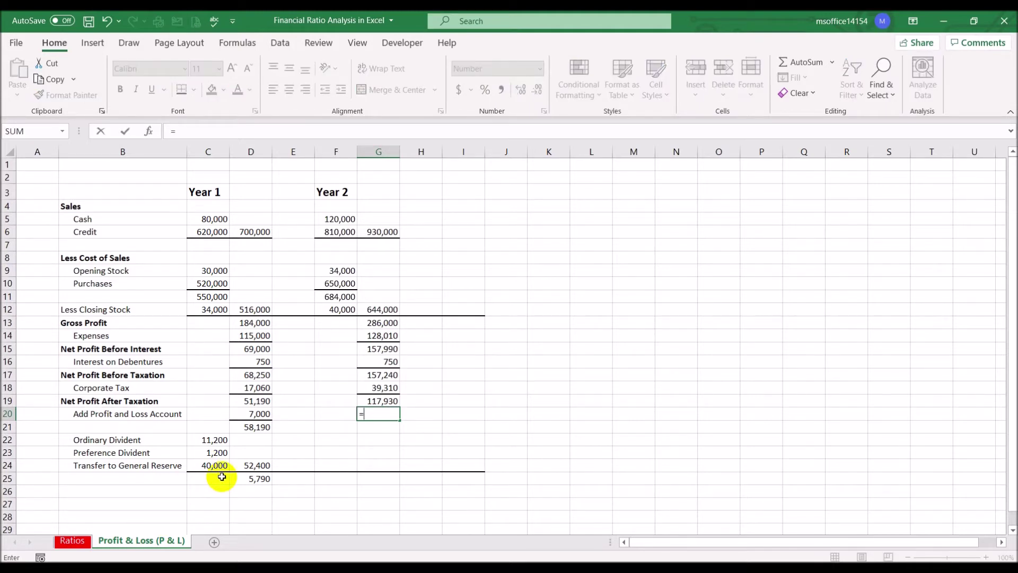
left_click(264, 477)
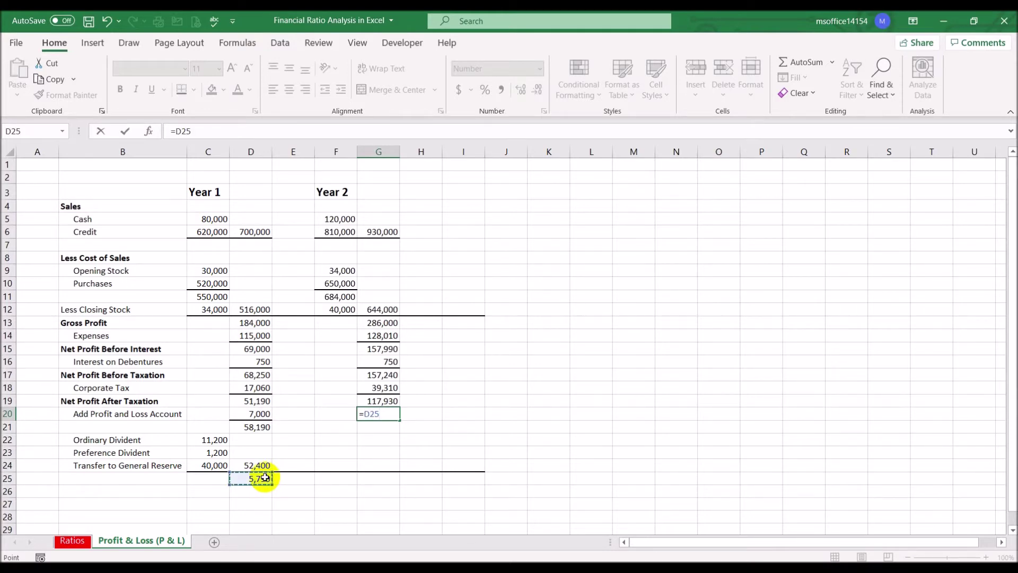
key("Return")
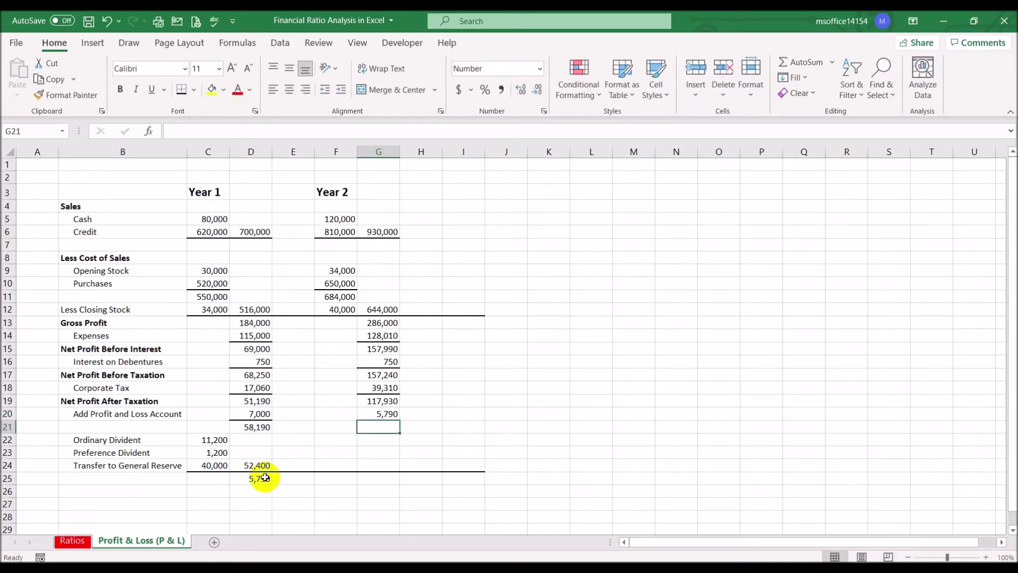
left_click(377, 413)
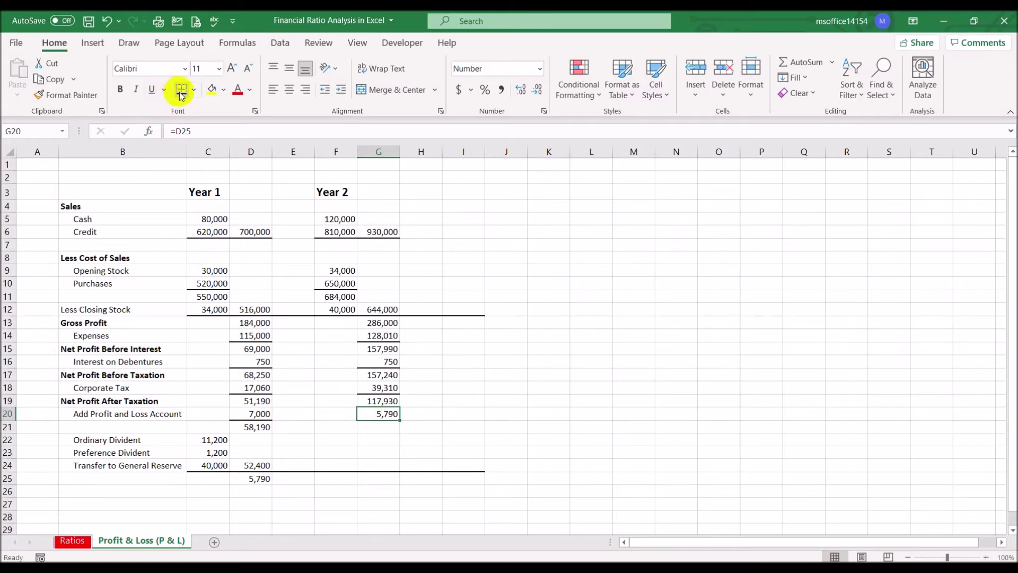
- Total the Year 2 net profit after taxation and Profit and Loss Account balance in G21 with =SUM(G19:G20)
left_click(386, 427)
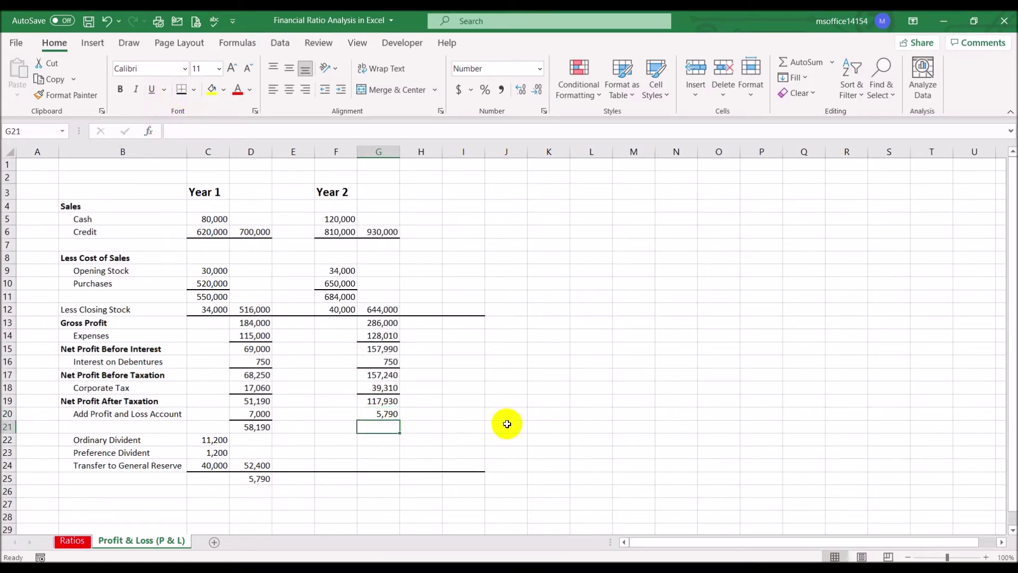
type("=")
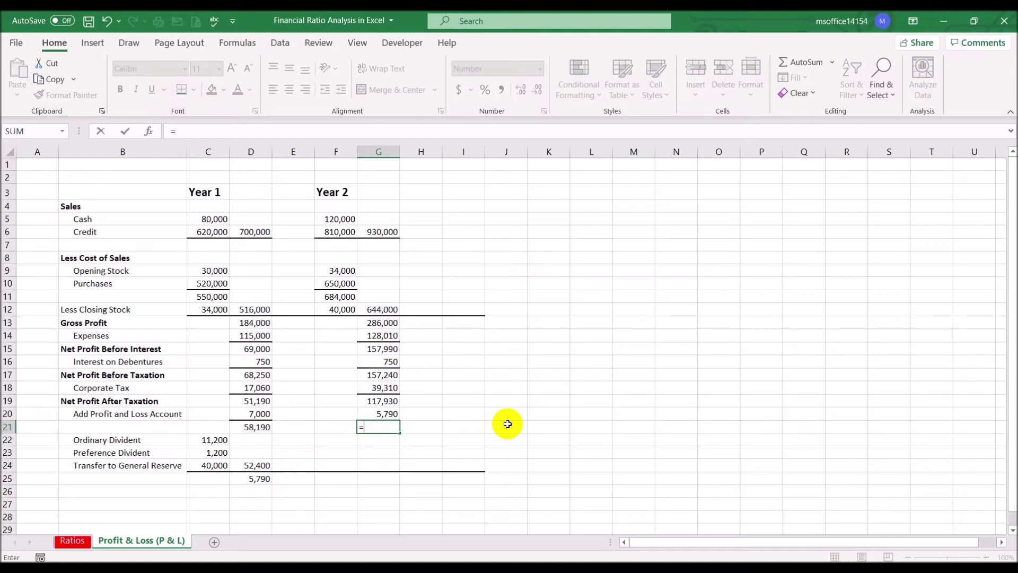
type("sum(")
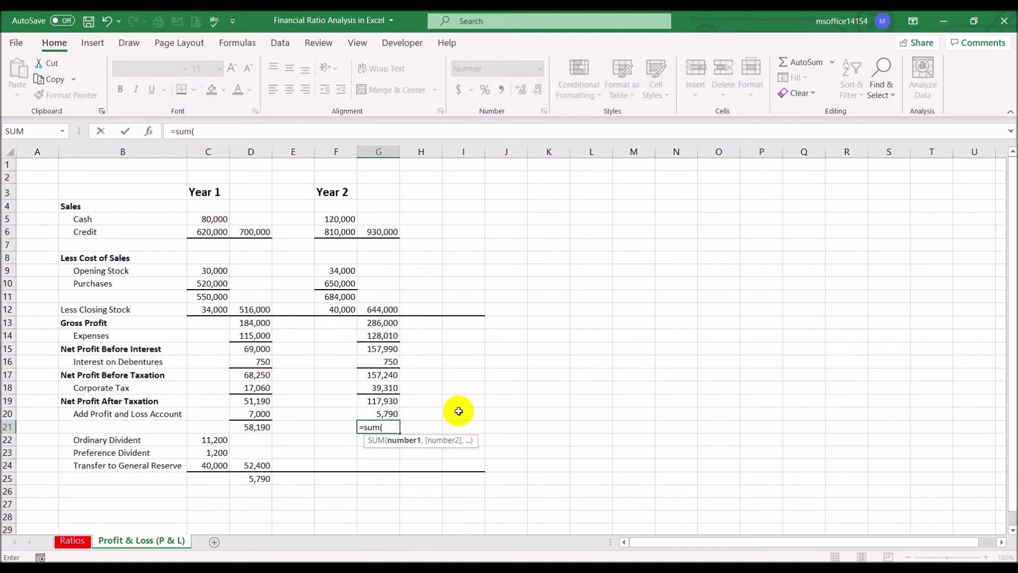
left_click_drag(387, 400, 389, 408)
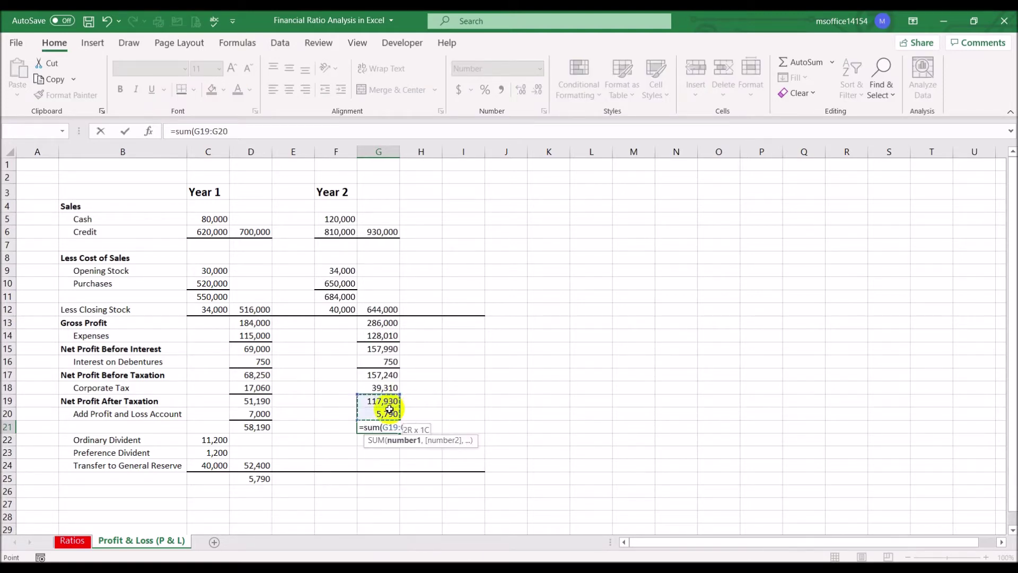
key("Return")
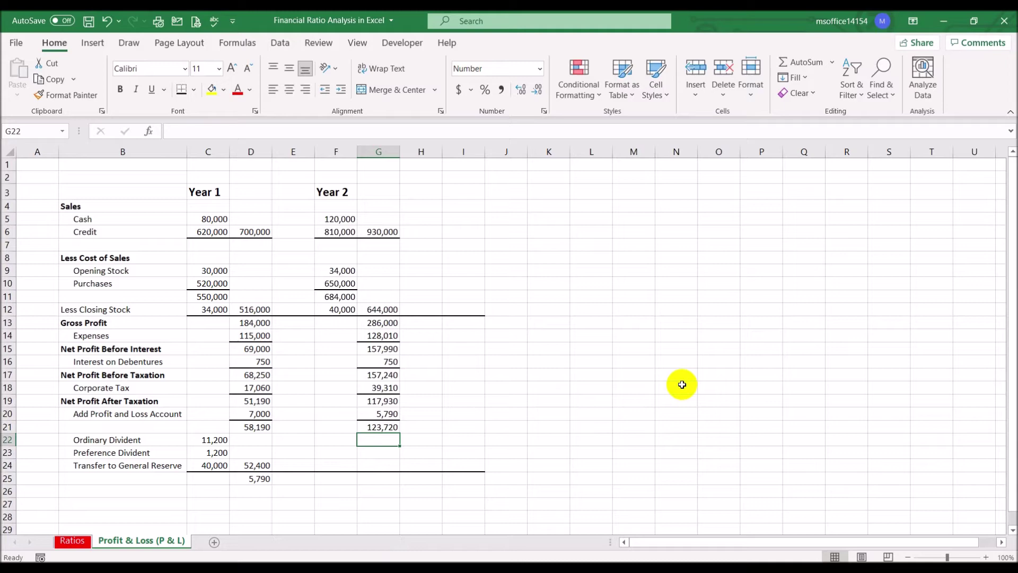
- Enter the Year 2 appropriations in F22:F24: ordinary dividend 21000, preference dividend 1200 and transfer to general reserve 100000
left_click(336, 442)
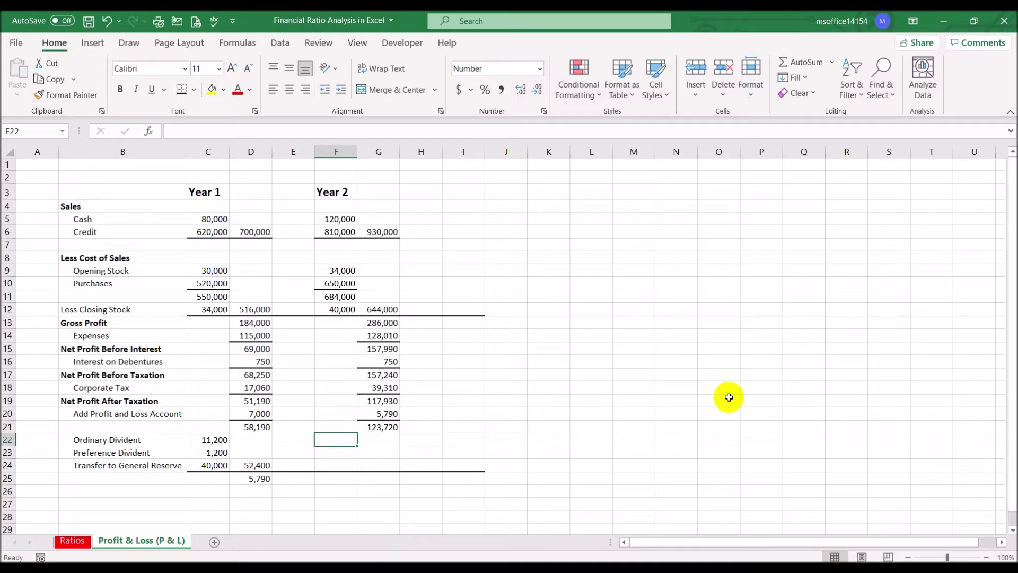
type("21000")
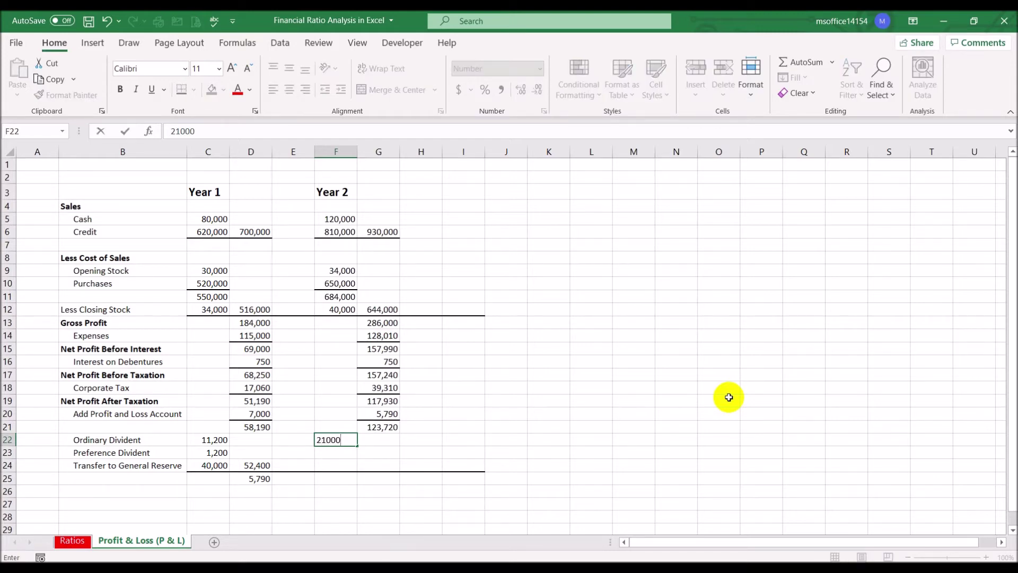
key("Return")
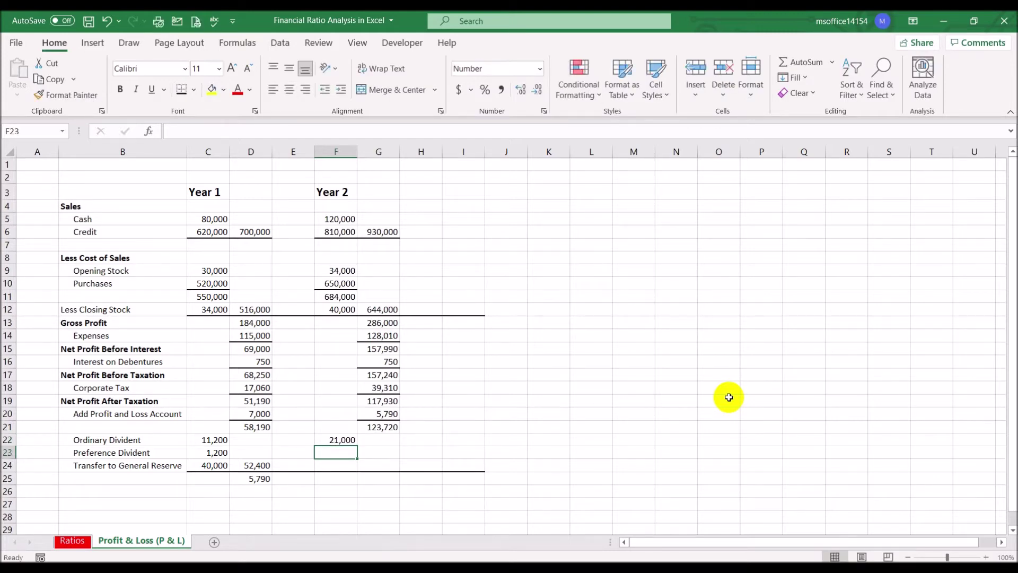
type("12000")
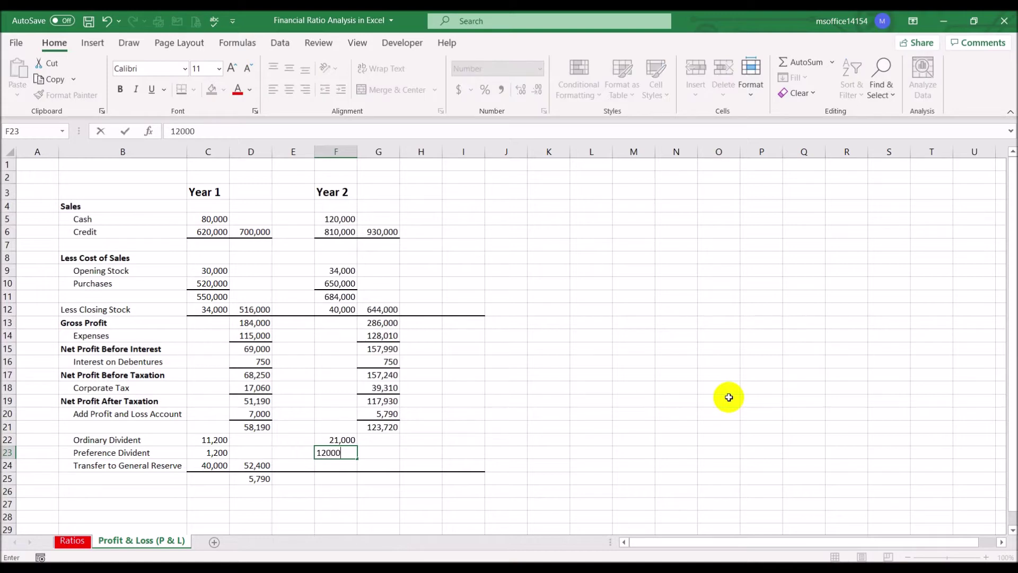
key("BackSpace")
key("Return")
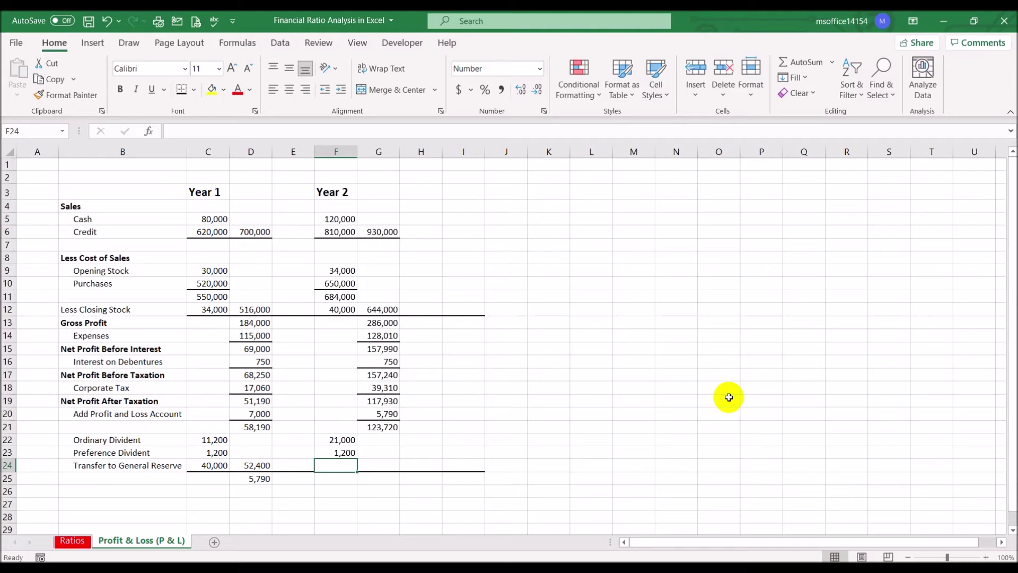
type("100000")
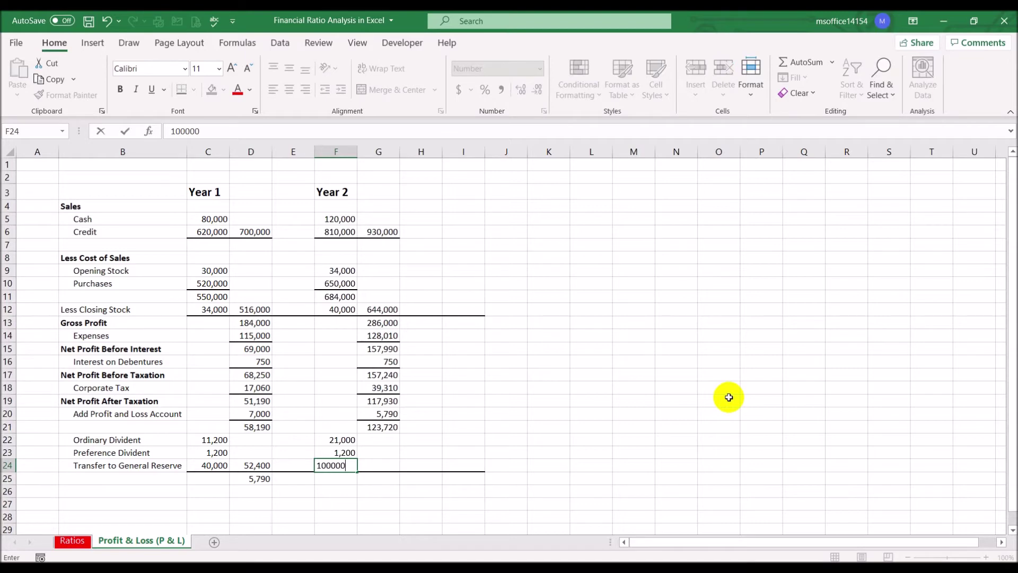
key("Return")
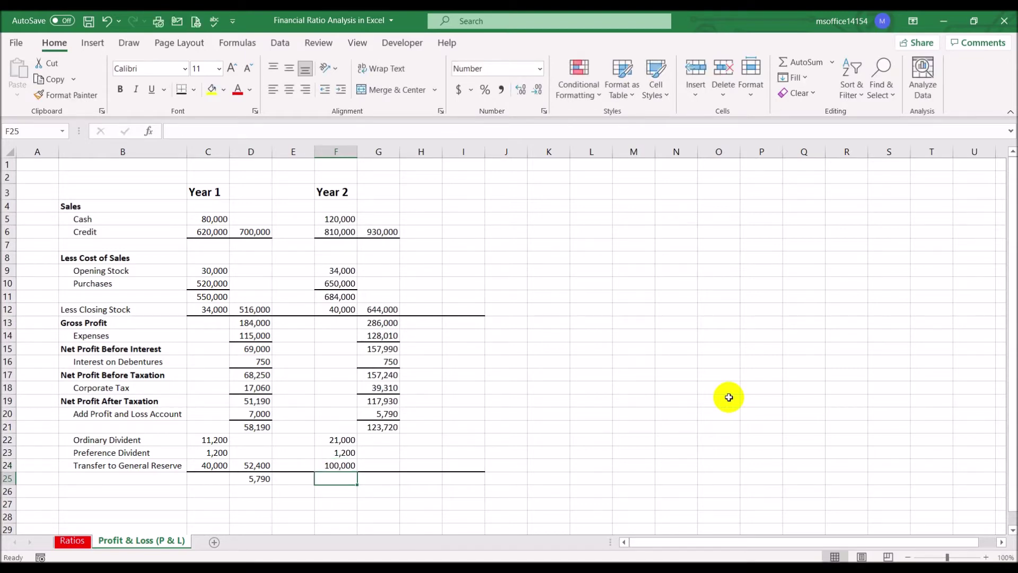
- Total the Year 2 dividends and general reserve transfer in G24 with =SUM(F22:F24)
left_click(376, 464)
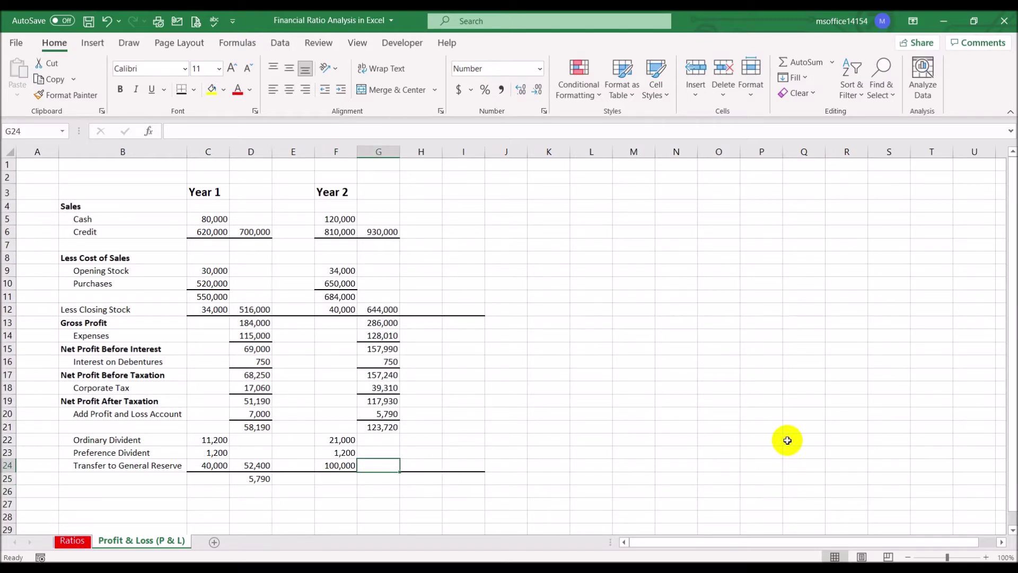
type("=sum")
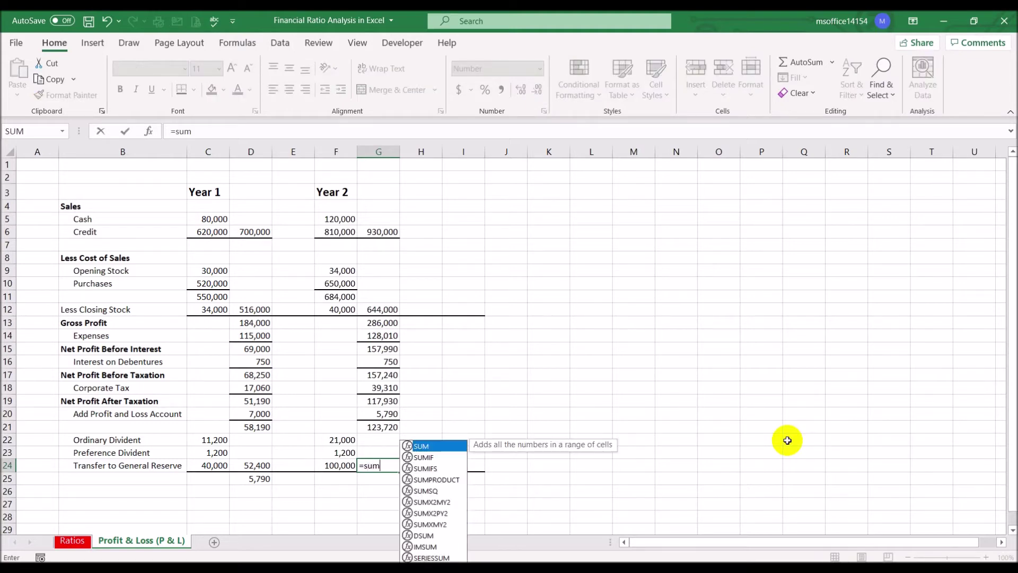
type("(")
left_click_drag(333, 440, 331, 464)
type(")")
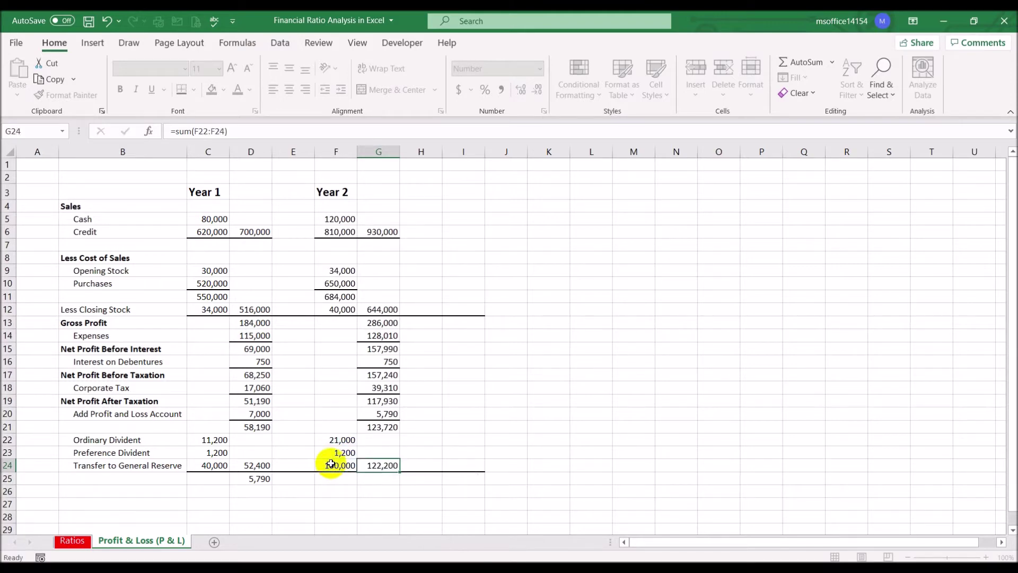
key("Return")
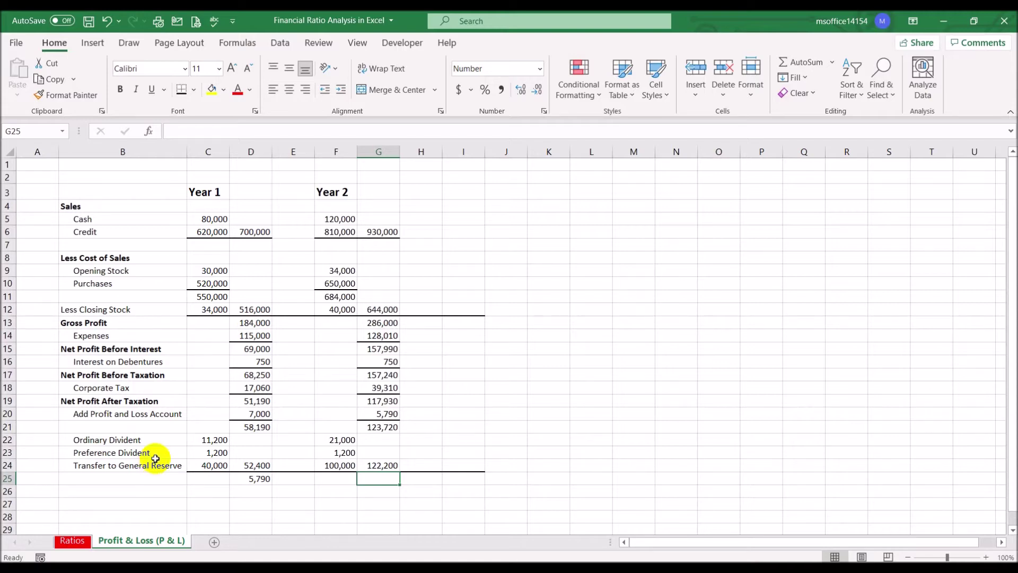
- Calculate the Year 2 closing retained balance in G25 with =G21-G24
type("=")
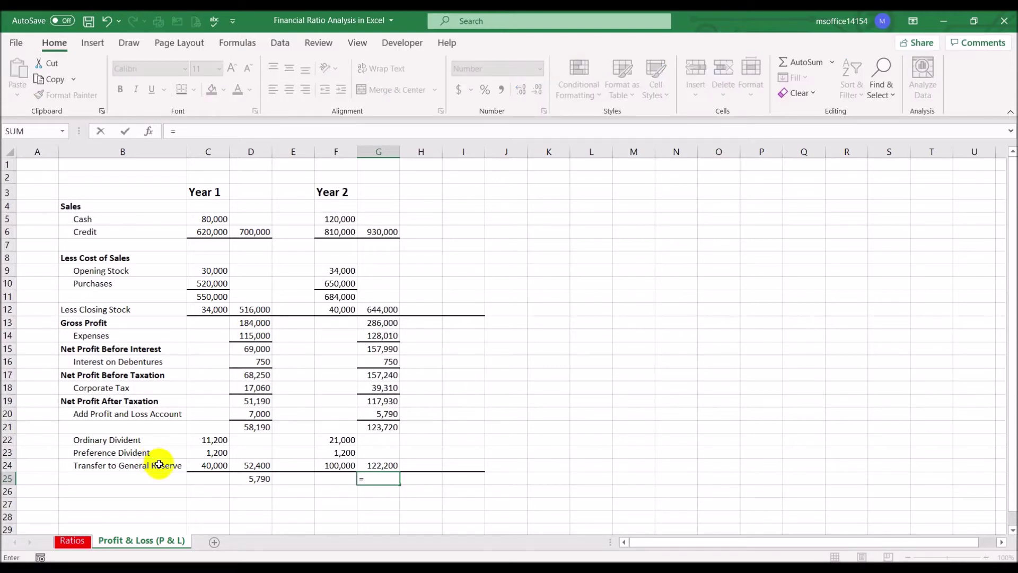
left_click(381, 428)
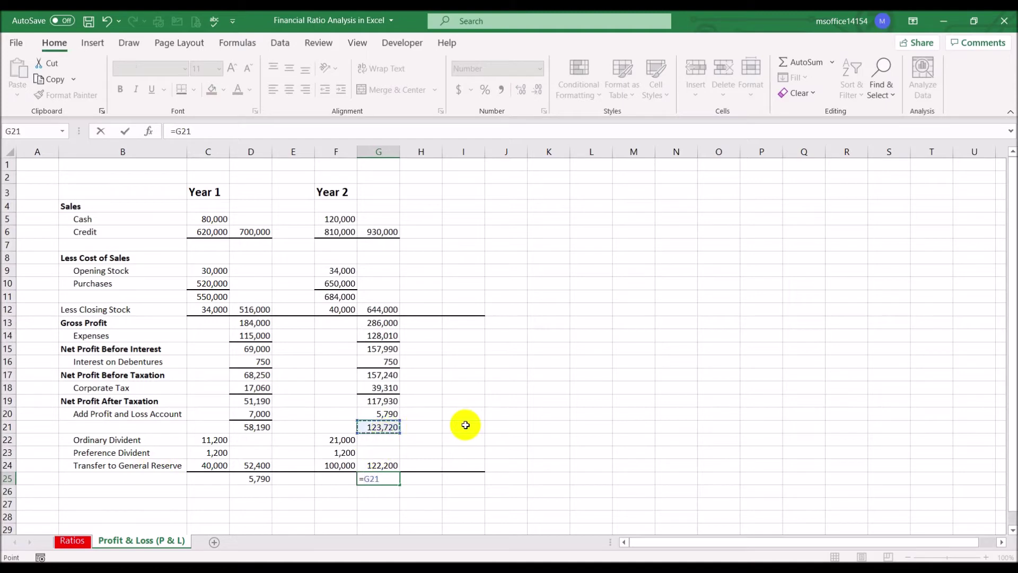
type("-")
left_click(376, 464)
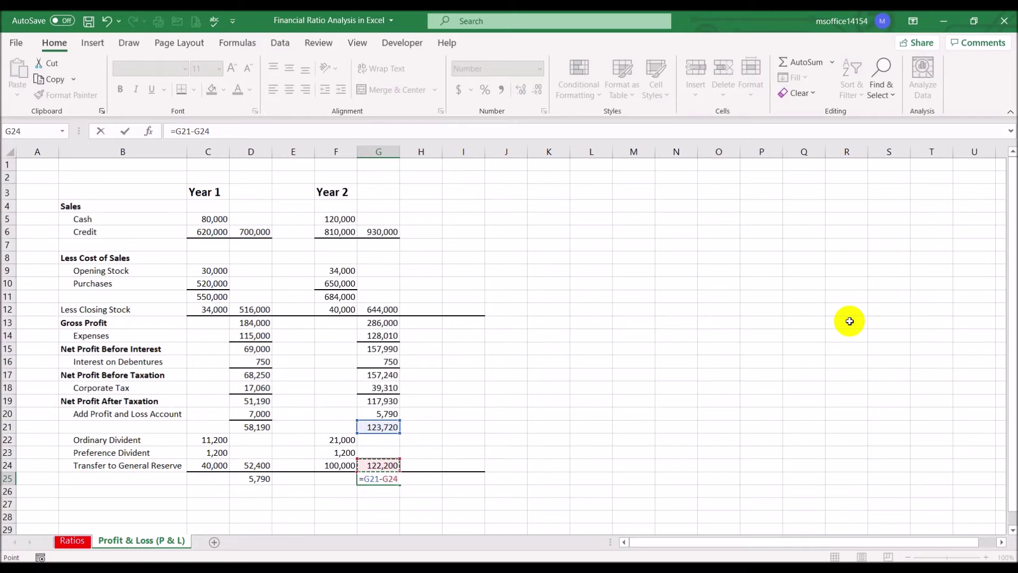
key("Return")
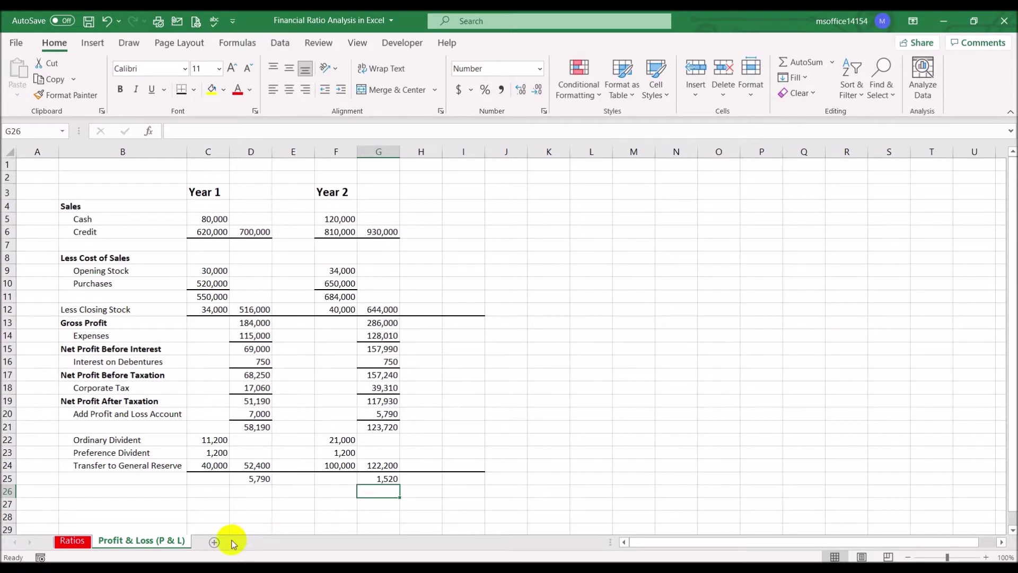
- Add a new worksheet after Profit & Loss (P & L) and name it Balance Sheet
left_click(215, 541)
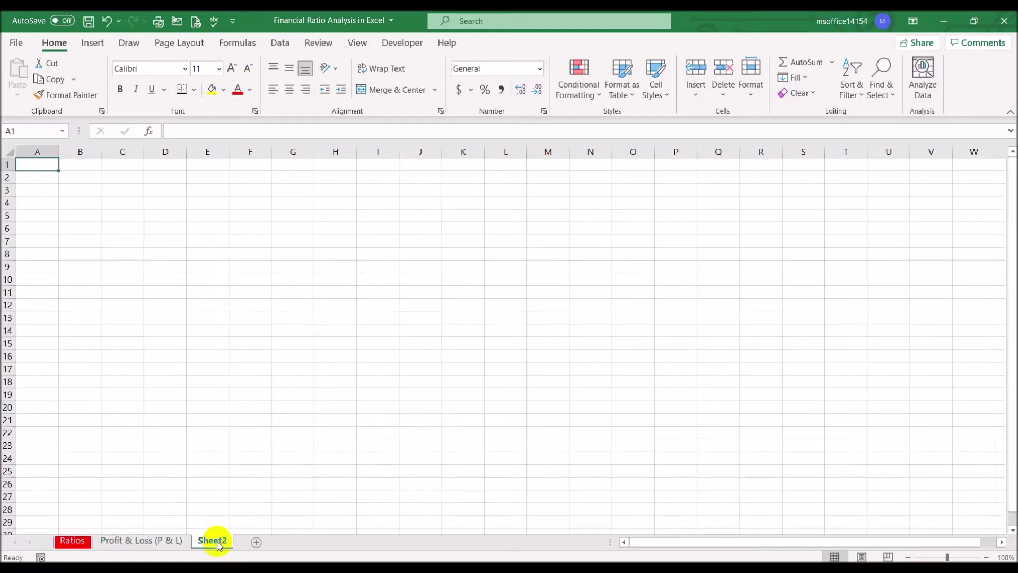
left_click(73, 540)
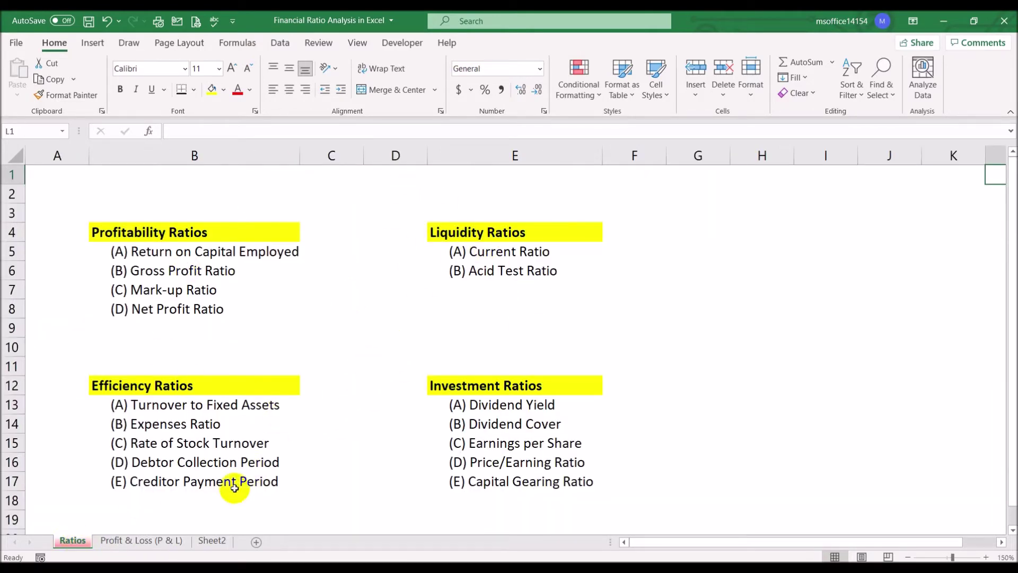
left_click(212, 540)
type("Balance Sheet")
key("Return")
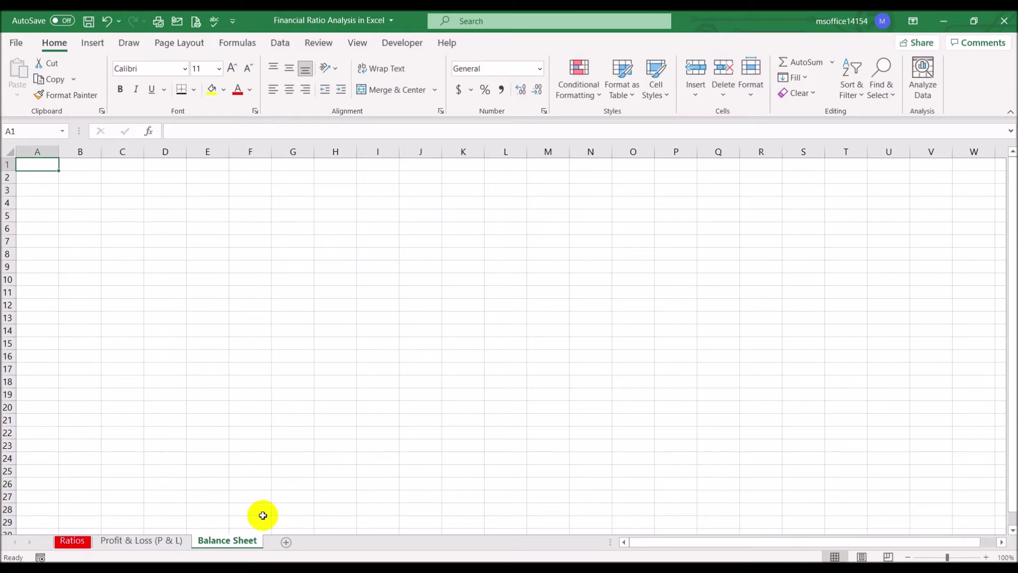
- Color the Profit & Loss (P & L) sheet tab green and the Balance Sheet tab blue
right_click(153, 546)
mouse_move(241, 471)
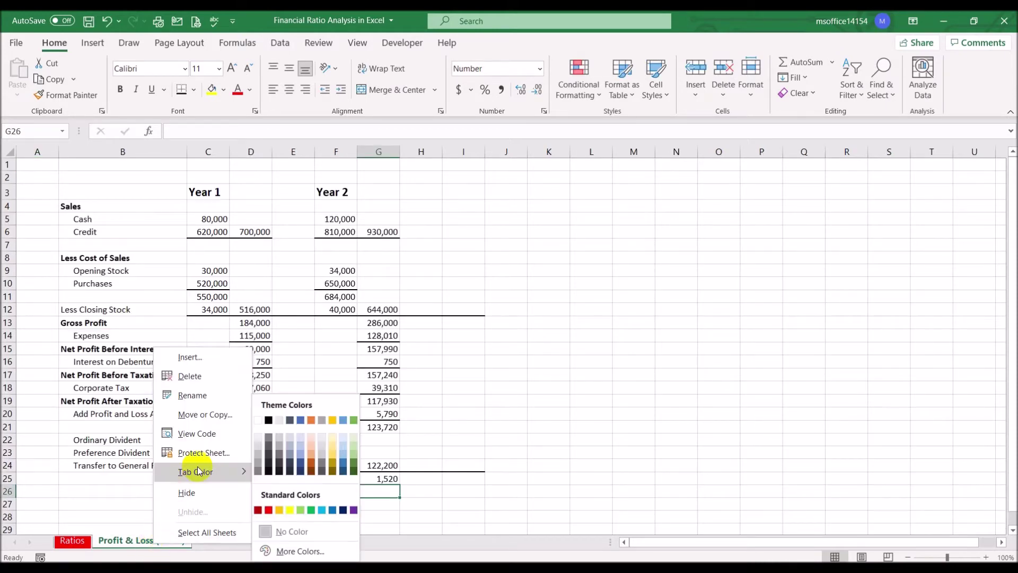
left_click(301, 511)
left_click(245, 539)
right_click(252, 542)
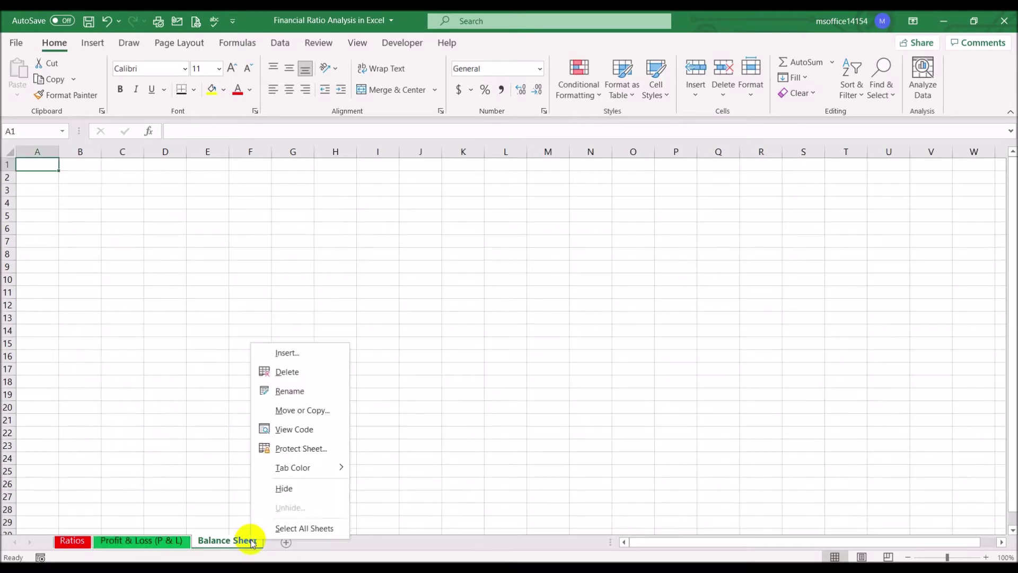
mouse_move(301, 472)
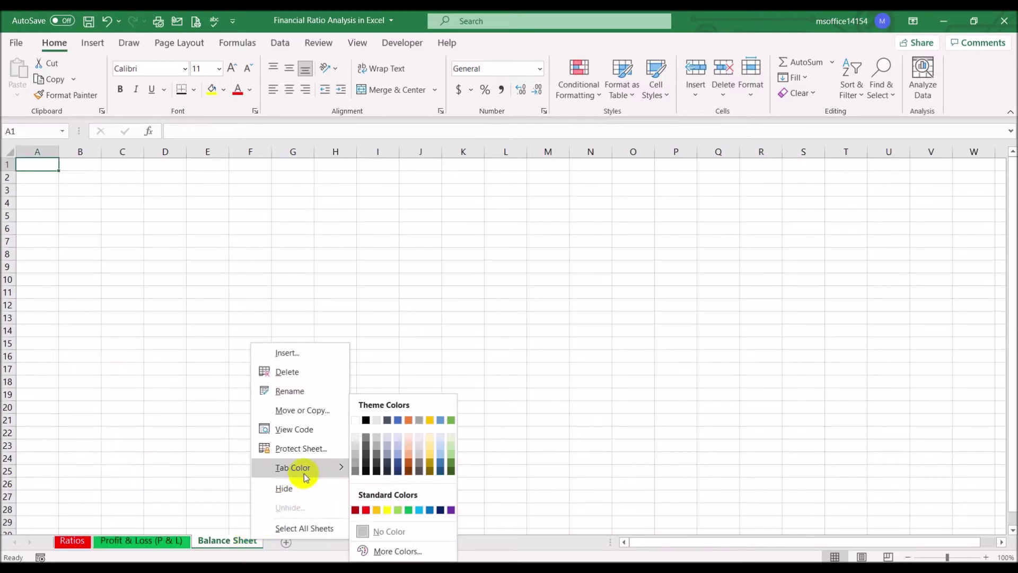
left_click(419, 510)
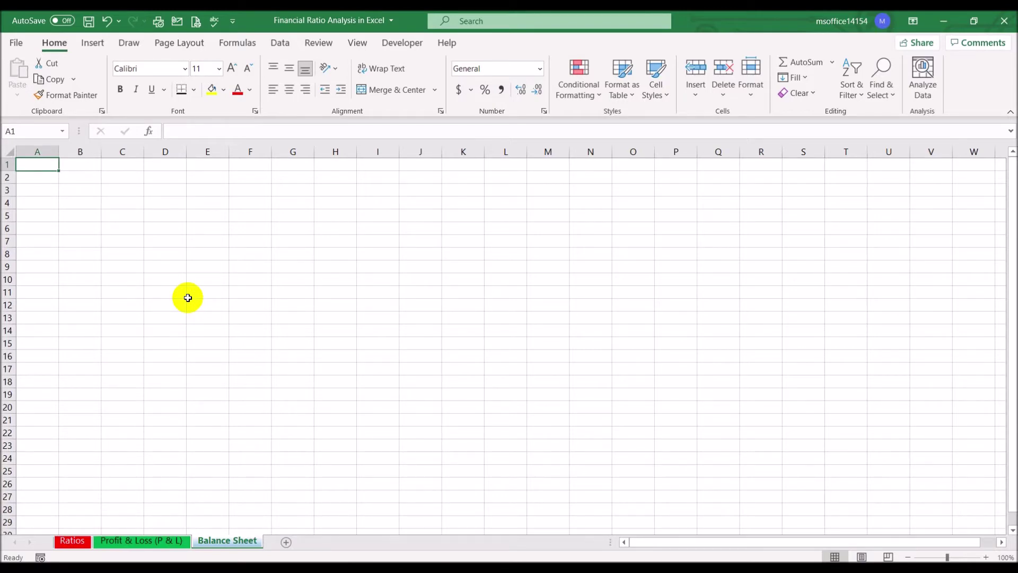
left_click(155, 541)
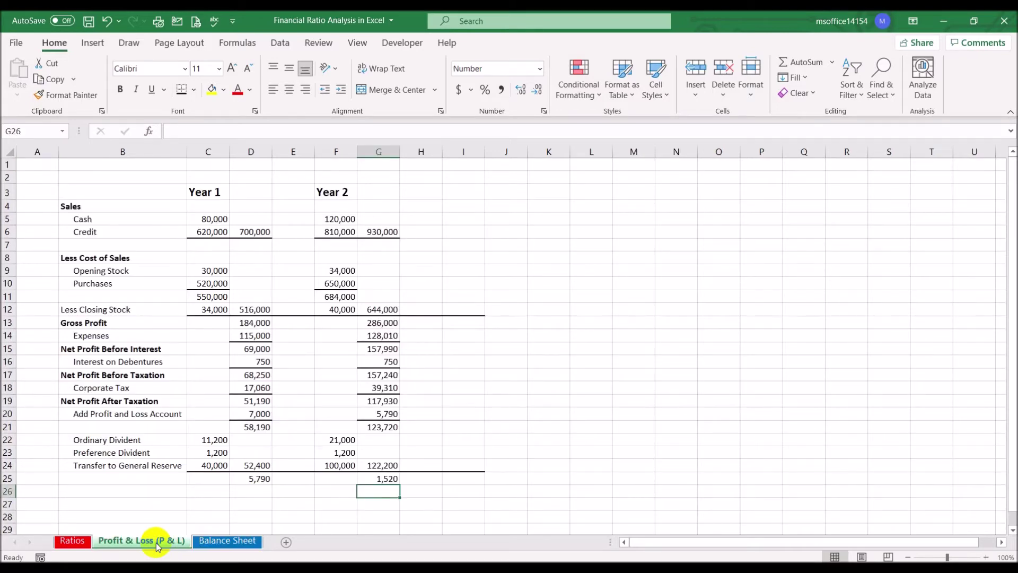
left_click(82, 542)
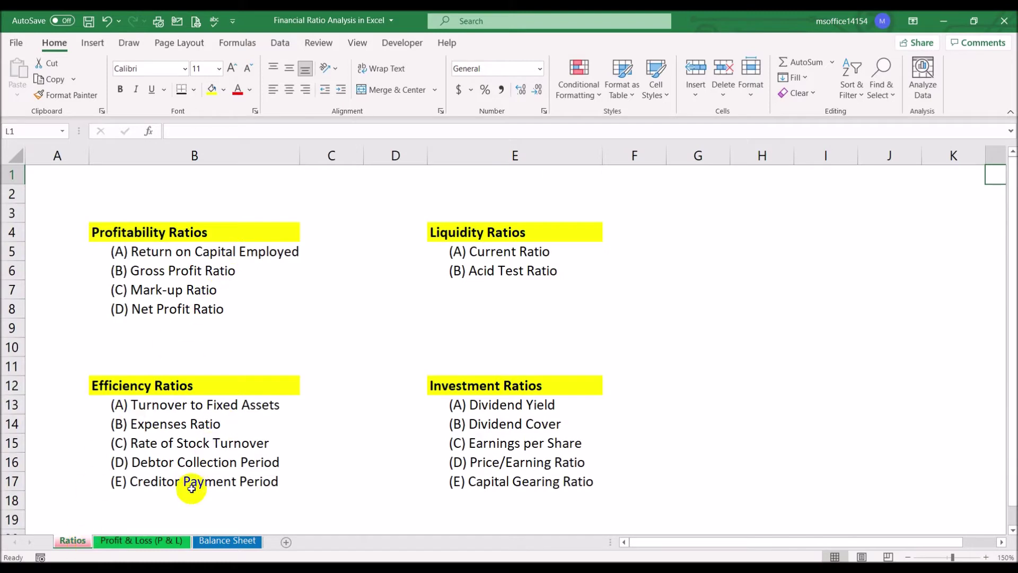
- Copy the Year 1 and Year 2 heading row 3 from the Profit & Loss sheet into row 3 of the Balance Sheet, and clear the selection
left_click(167, 540)
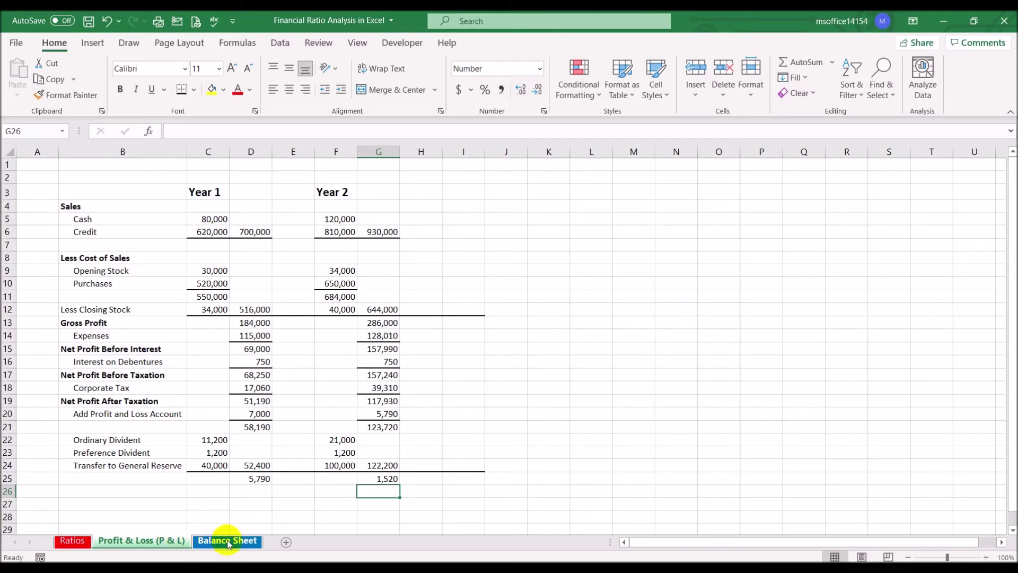
left_click(4, 192)
key("ctrl+c")
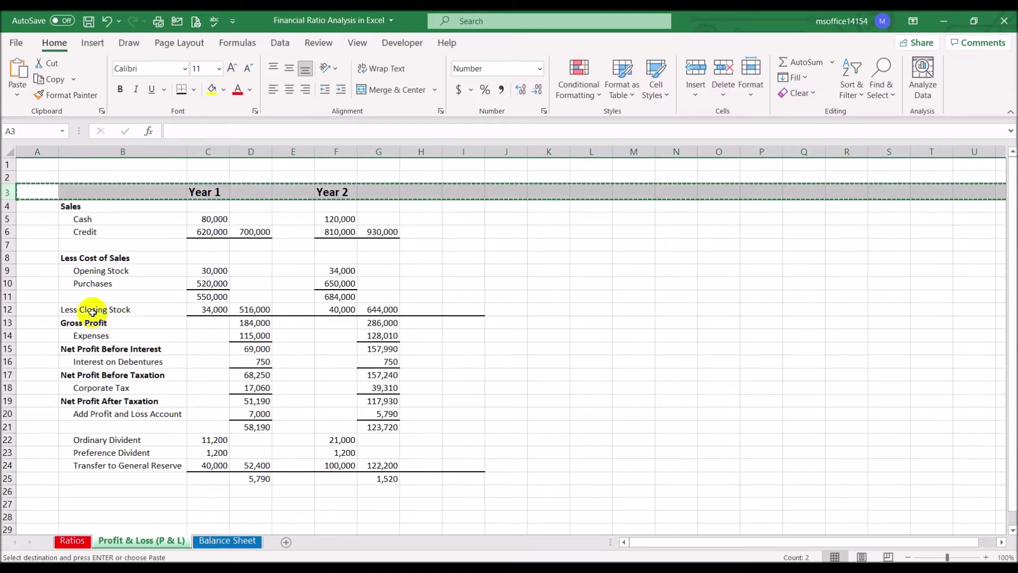
left_click(242, 539)
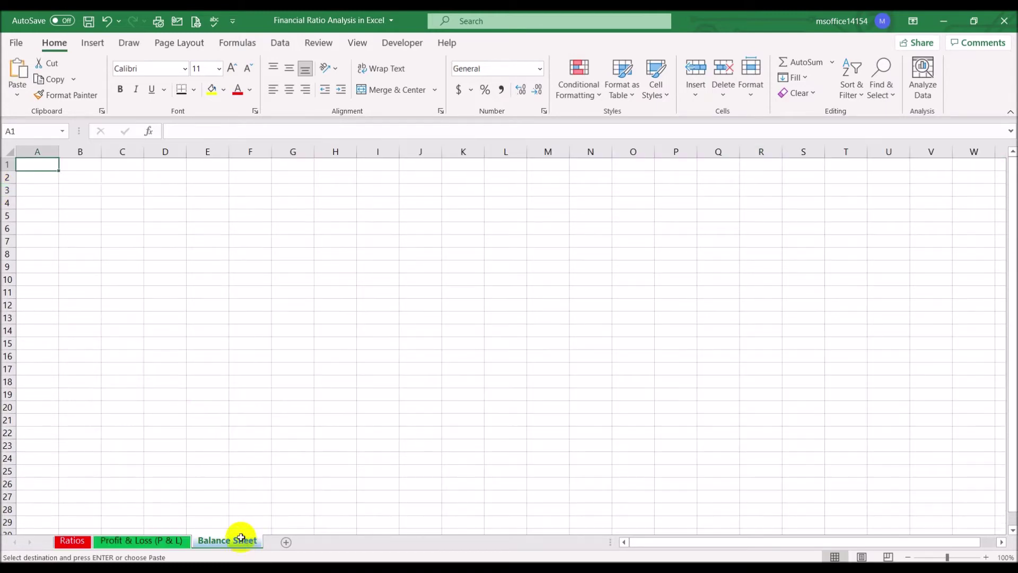
left_click(7, 190)
key("ctrl+v")
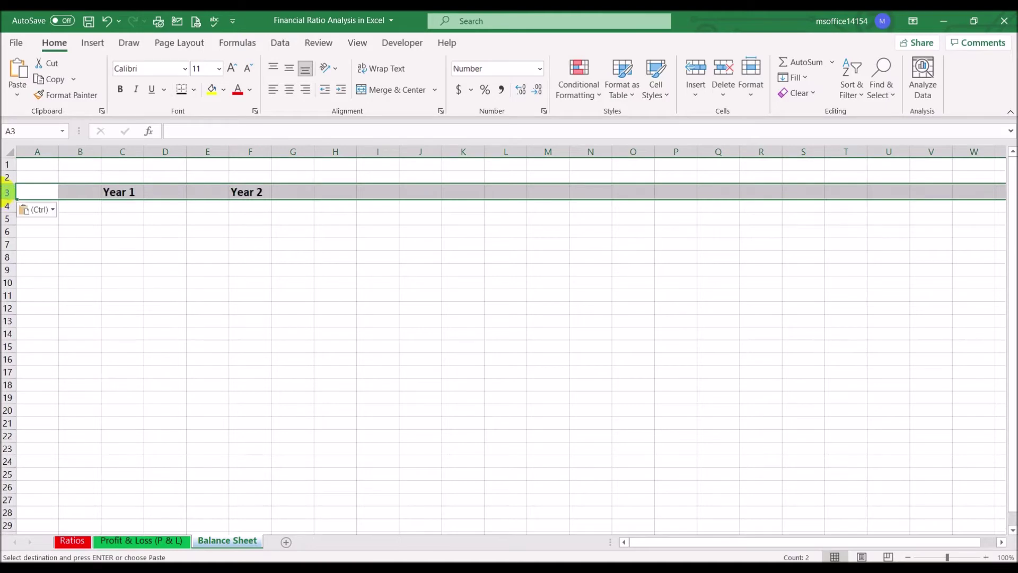
left_click(362, 328)
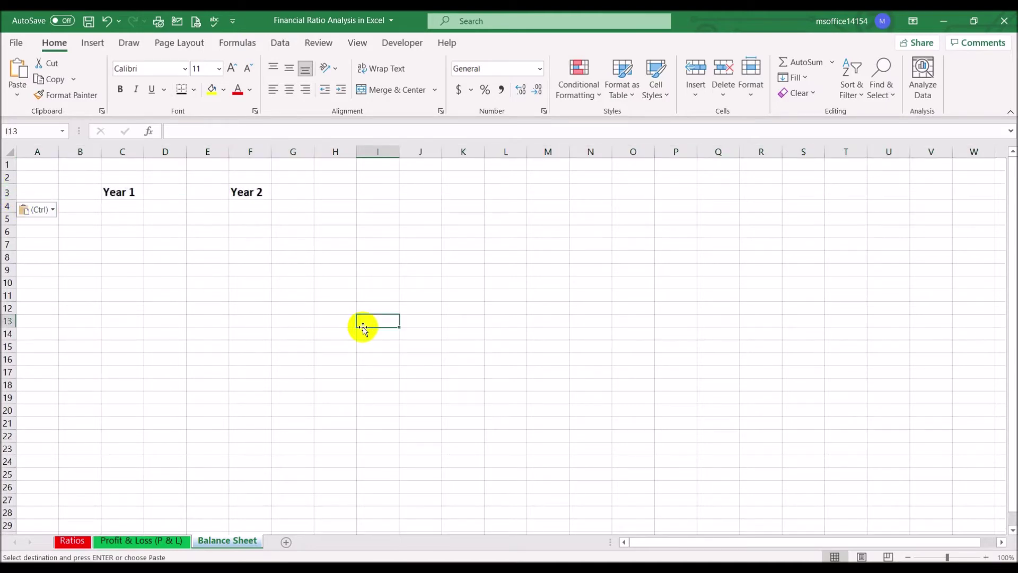
key("Escape")
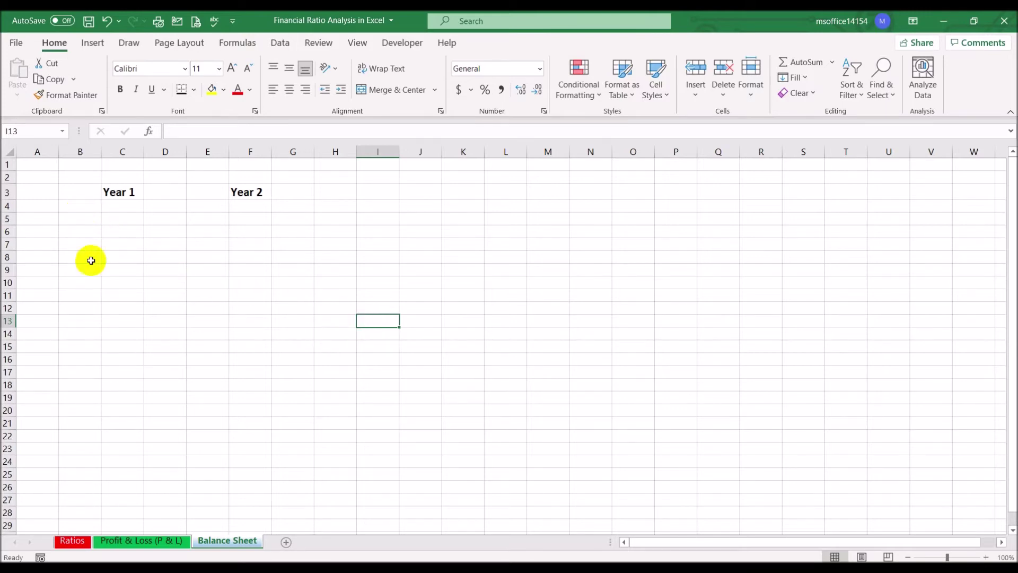
left_click(173, 533)
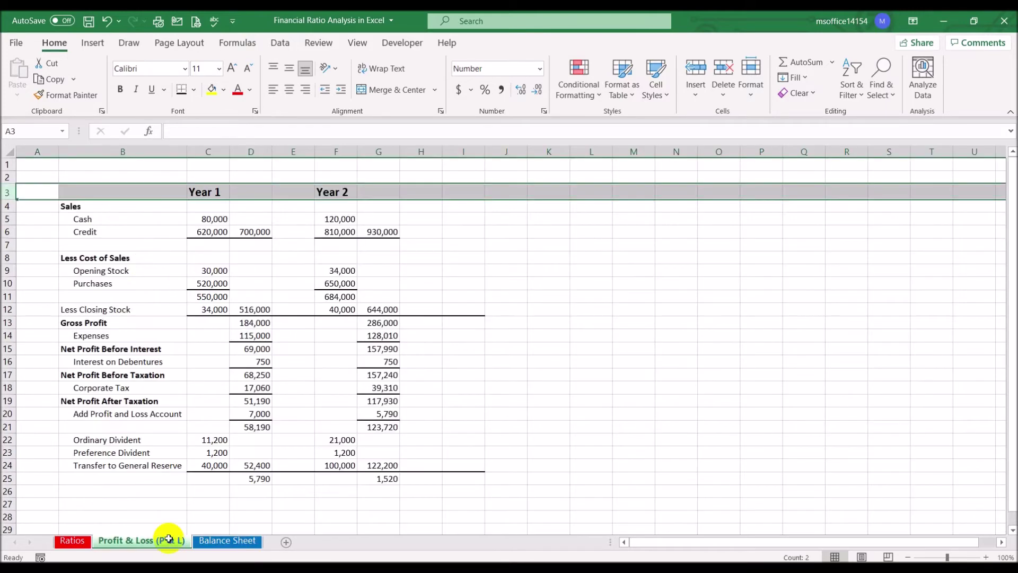
left_click(84, 207)
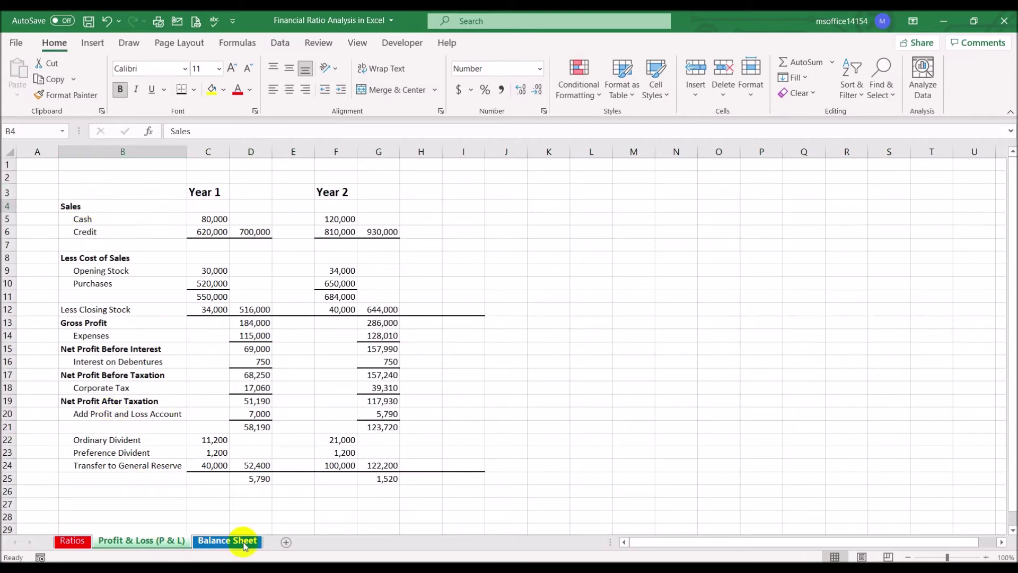
- On the Balance Sheet worksheet, enter a bold "Net Fixed Assets" label in B4 and fit column B to its width
left_click(227, 539)
left_click(62, 208)
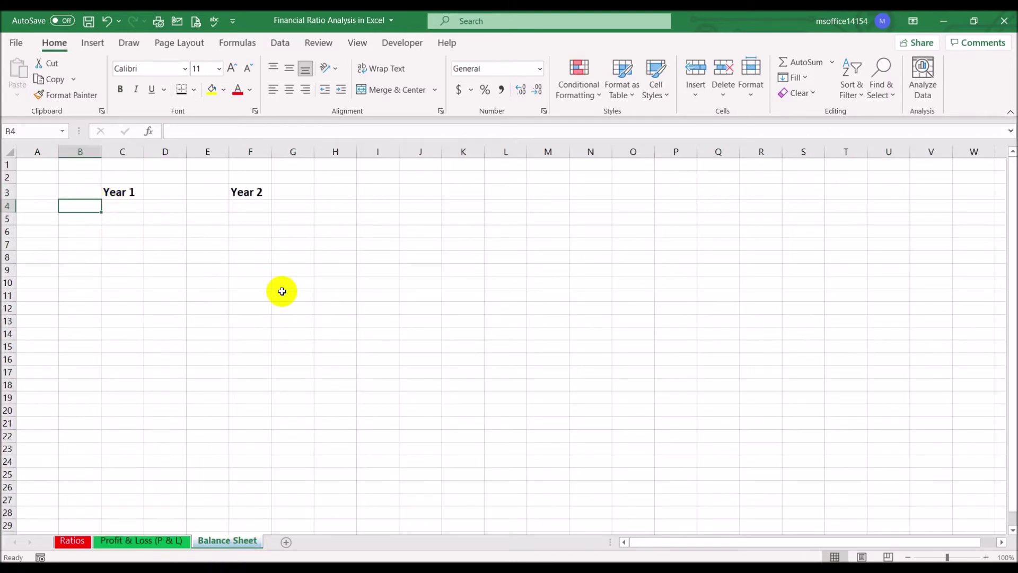
type("N")
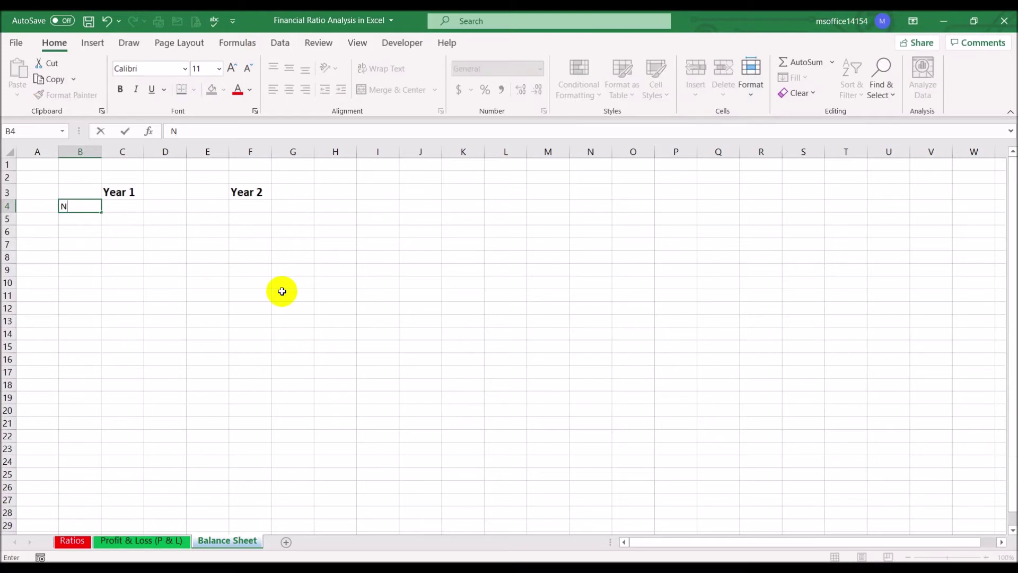
type("et Fixed Assets")
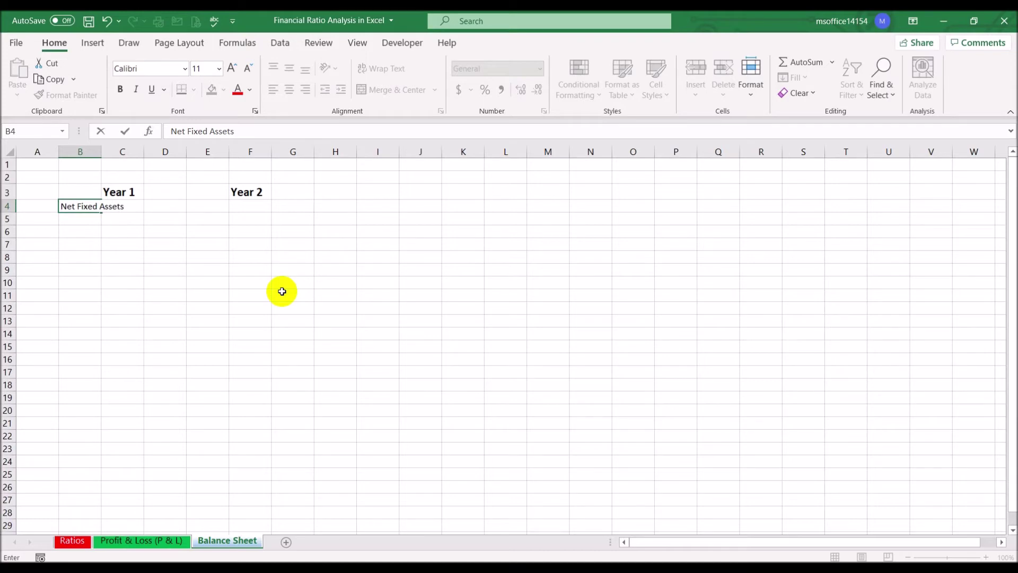
key("Return")
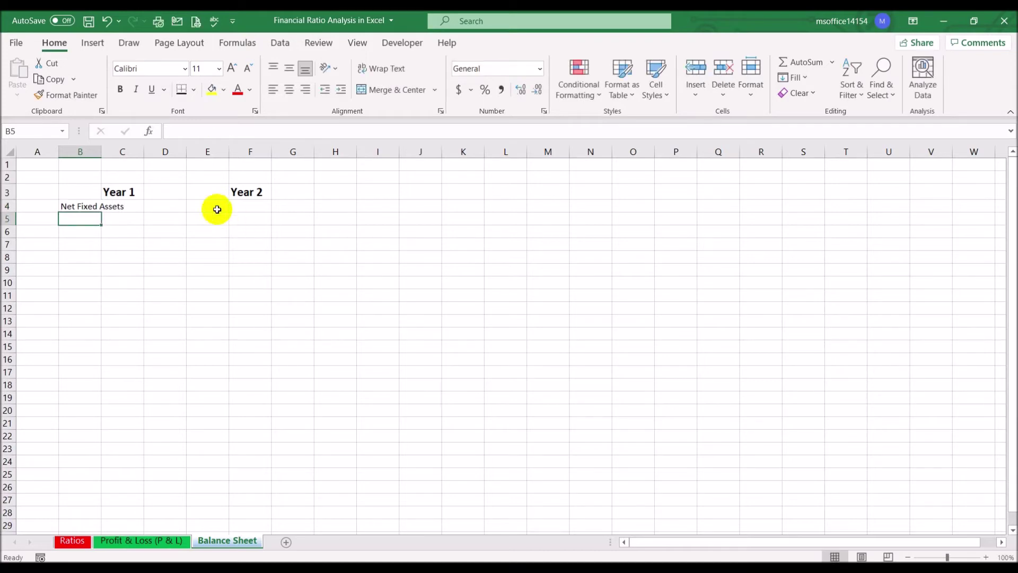
double_click(100, 152)
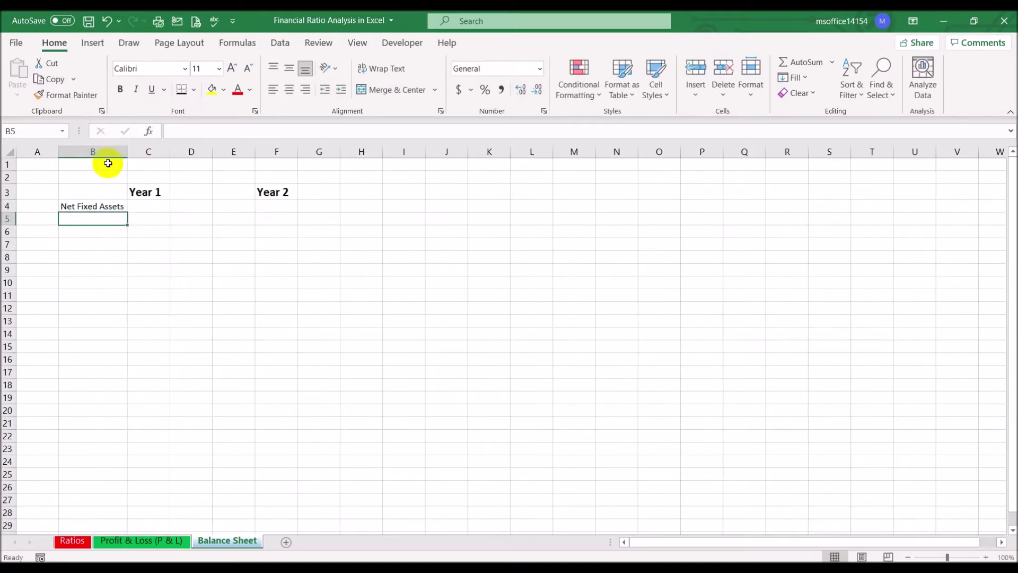
left_click(91, 206)
left_click(120, 89)
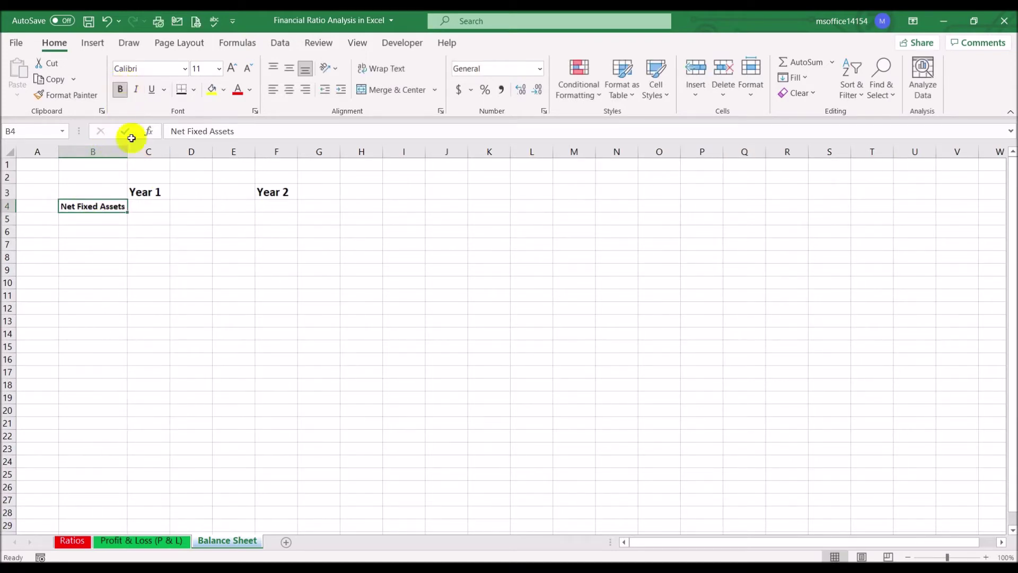
- Enter 592000 in D4 as the Year 1 net fixed assets figure
left_click(146, 204)
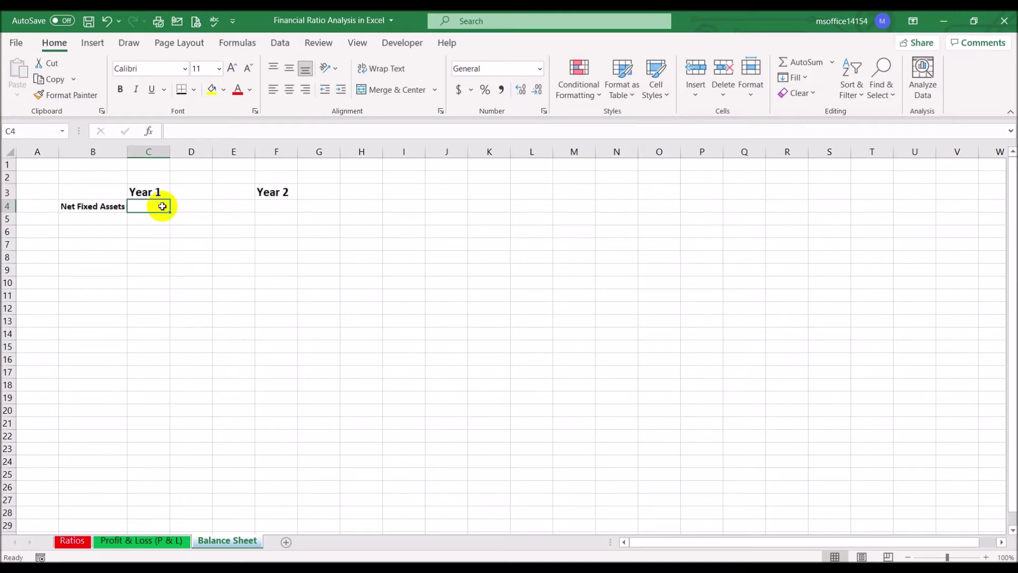
key("Right")
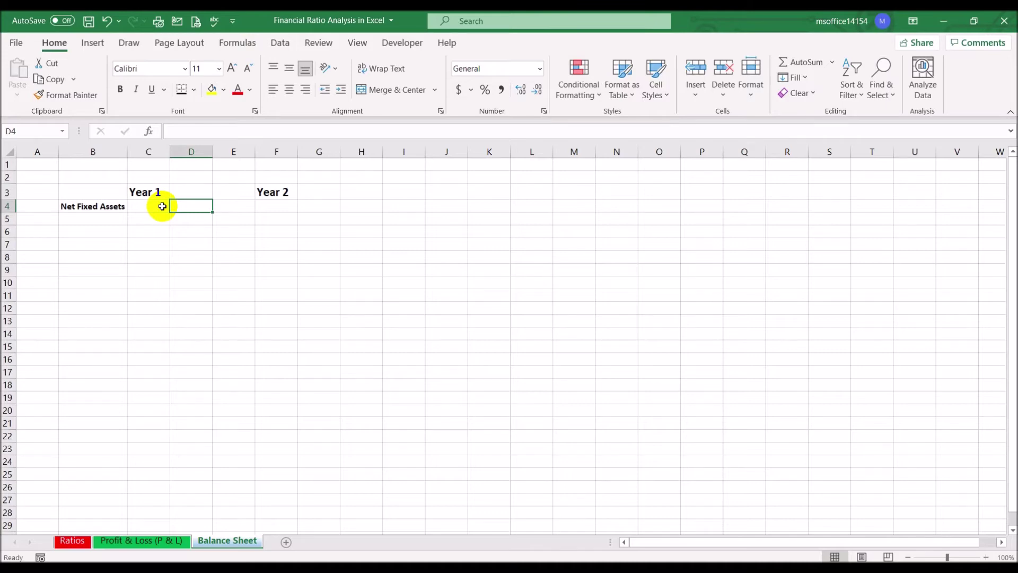
type("592222")
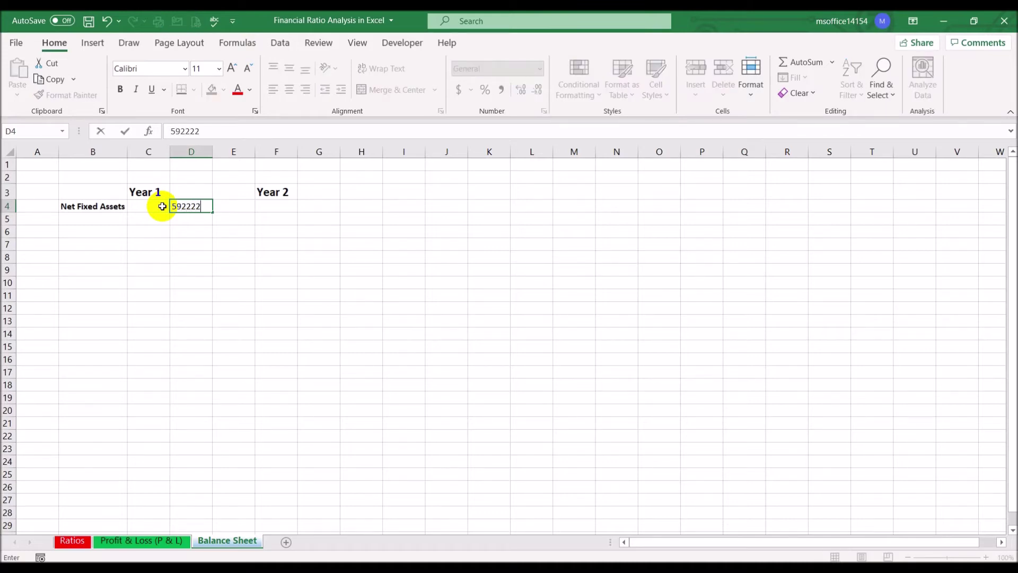
key("BackSpace")
key("BackSpace")
key("BackSpace")
key("BackSpace")
key("BackSpace")
key("BackSpace")
type("592000")
key("Return")
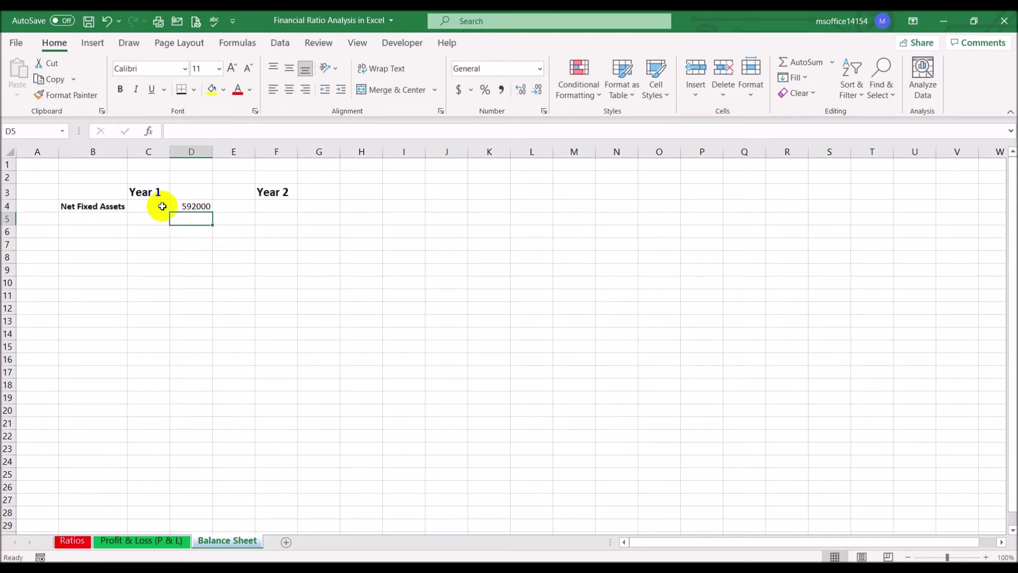
- Format the whole Balance Sheet worksheet as Number with a 1000 separator and 0 decimal places
left_click(9, 151)
right_click(148, 249)
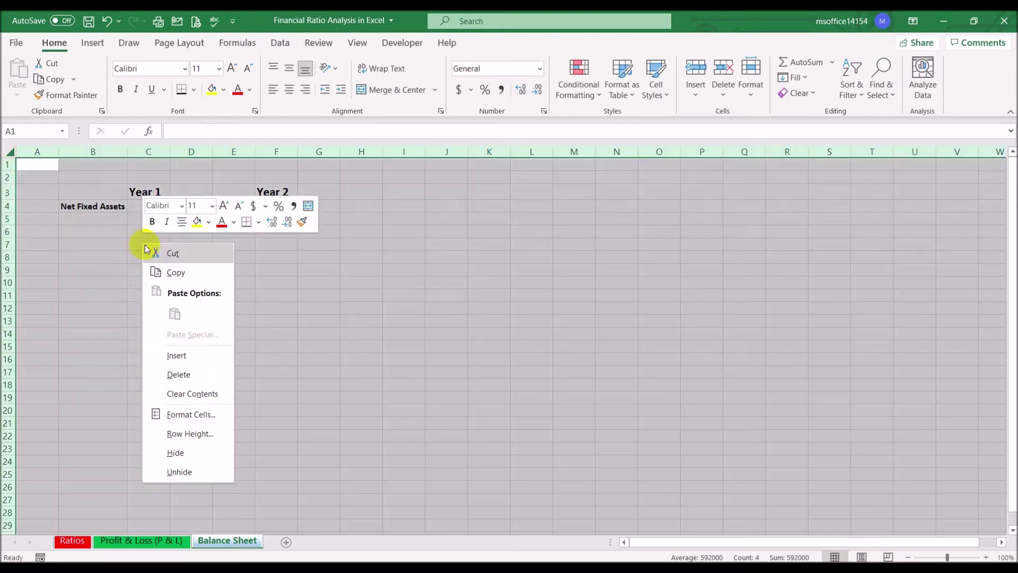
left_click(205, 415)
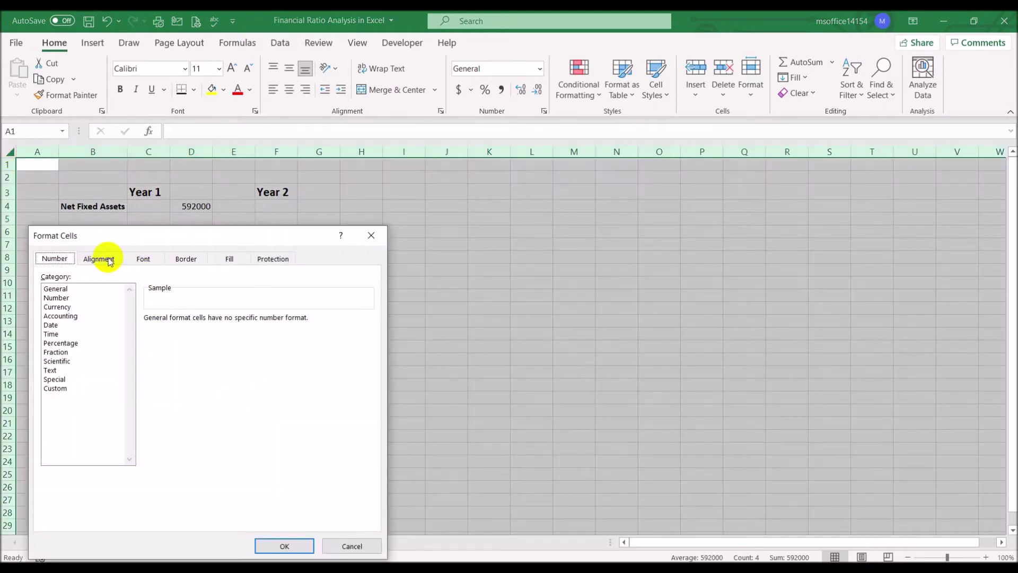
left_click(56, 297)
left_click(205, 337)
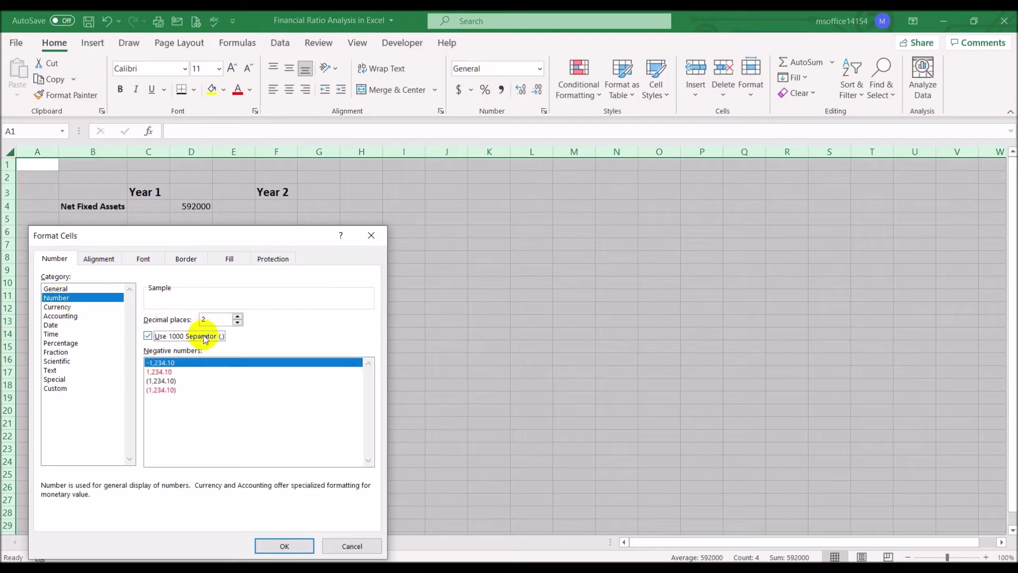
left_click(238, 322)
left_click(238, 322)
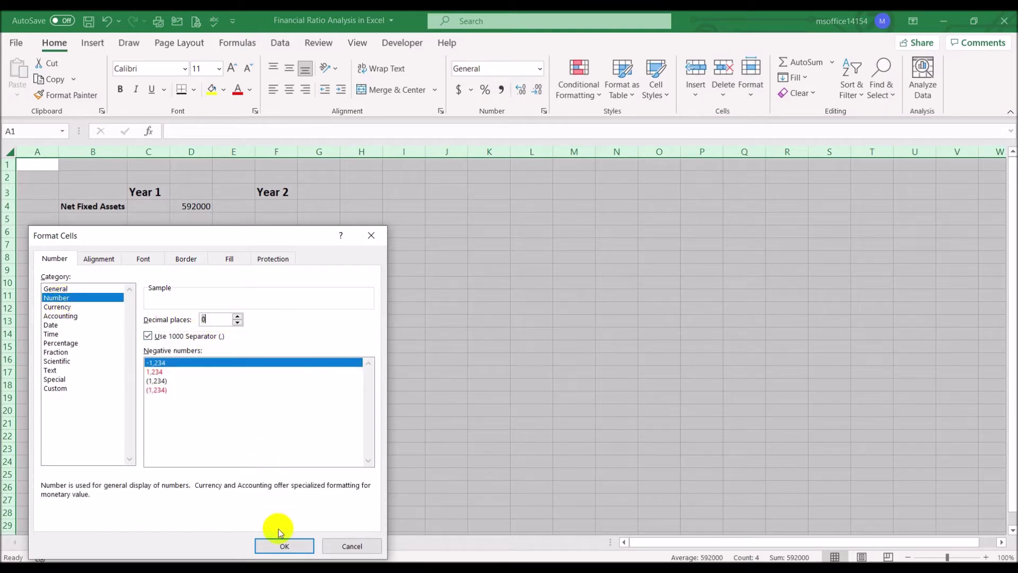
left_click(284, 546)
left_click(283, 299)
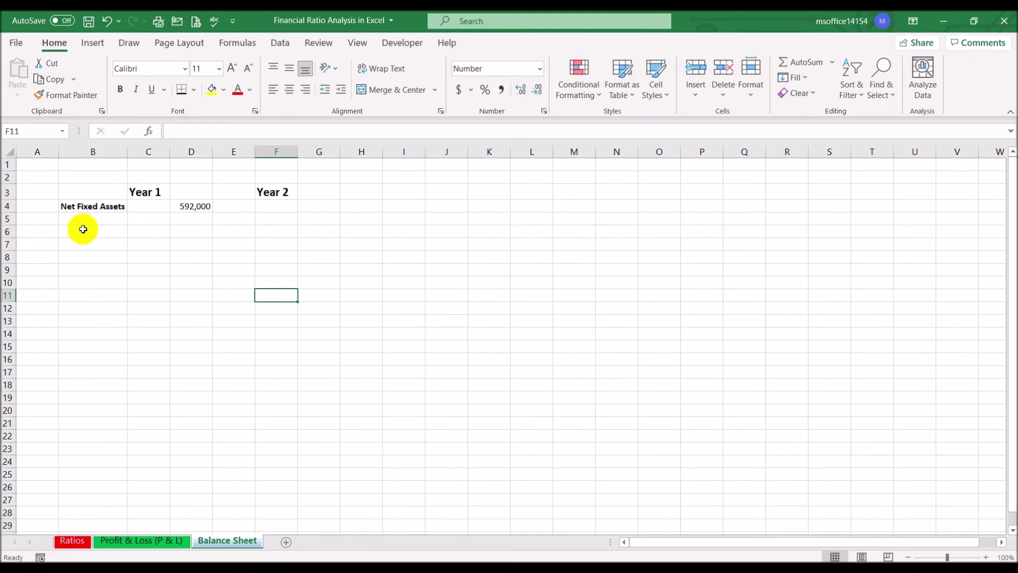
- Add a bold "Current Assets" heading in B5 below Net Fixed Assets
left_click(89, 221)
type("Current")
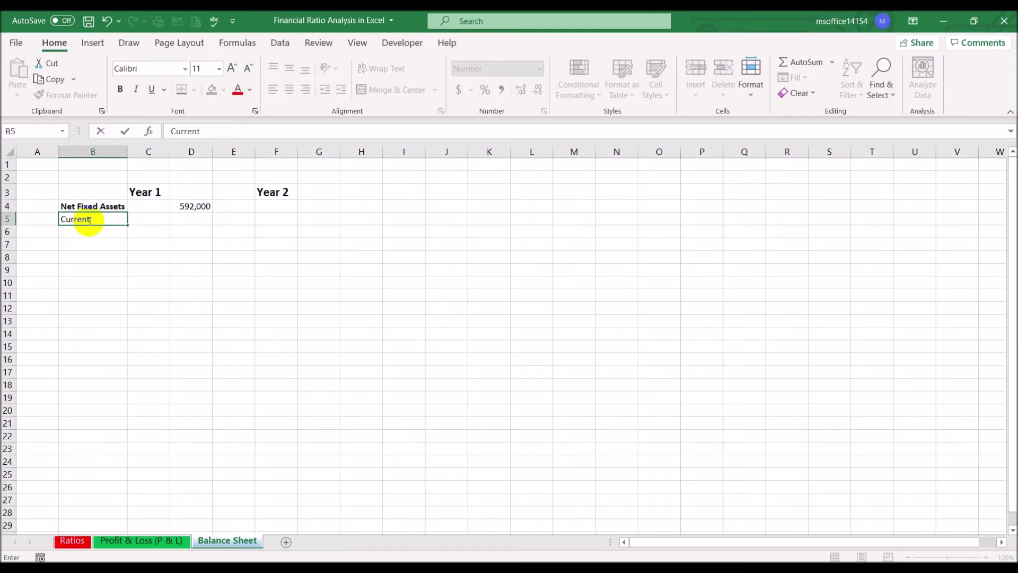
type(" Assets")
key("ctrl+Return")
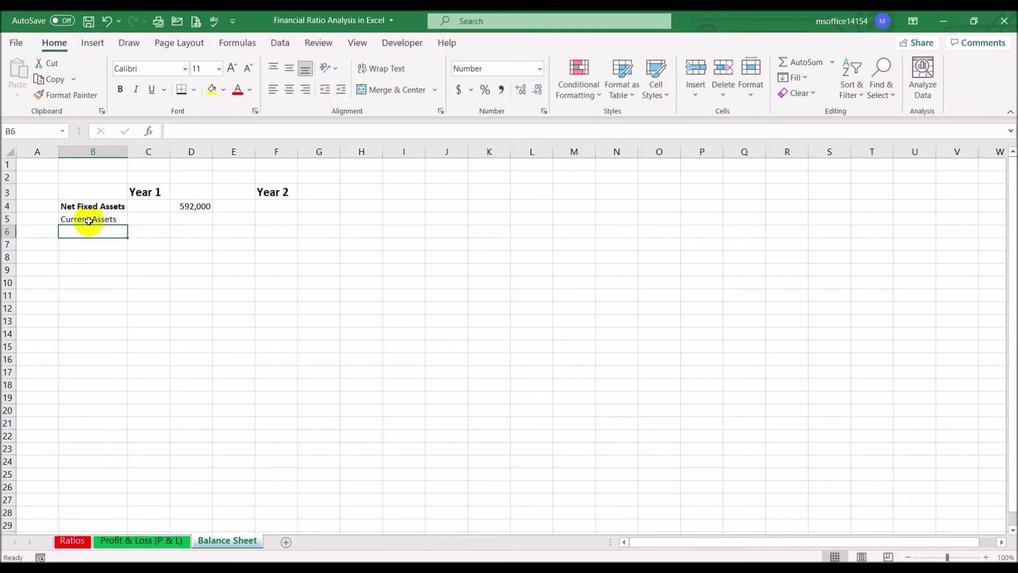
left_click(121, 90)
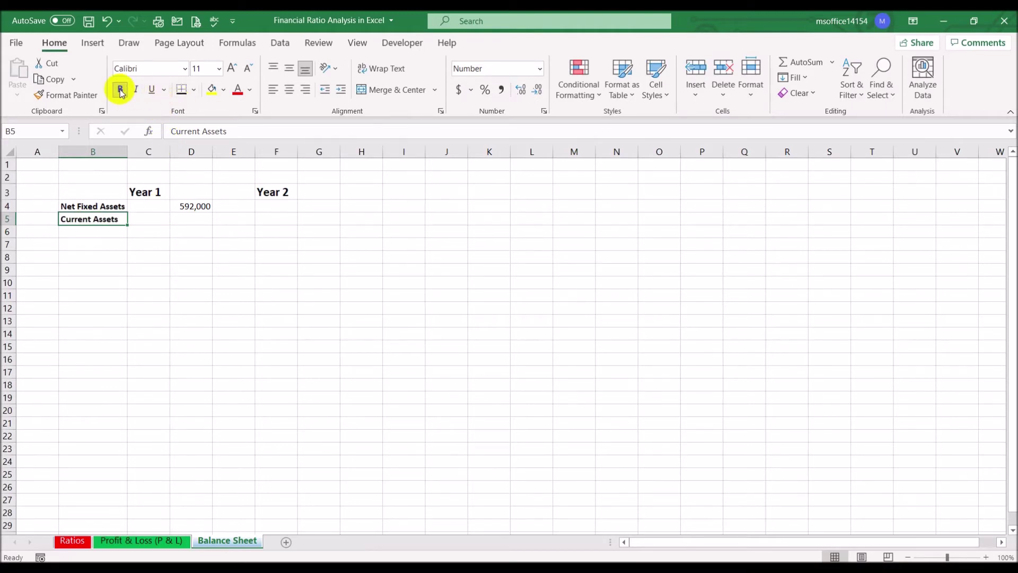
- List Stock, Debtors and Banks in B6:B8 under Current Assets and indent the three labels
left_click(111, 234)
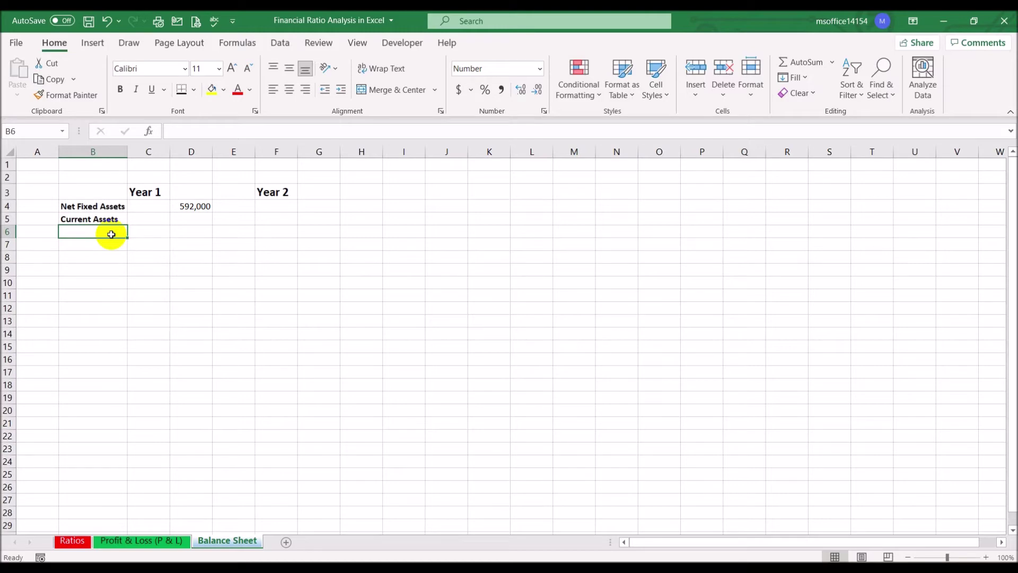
type("Stock")
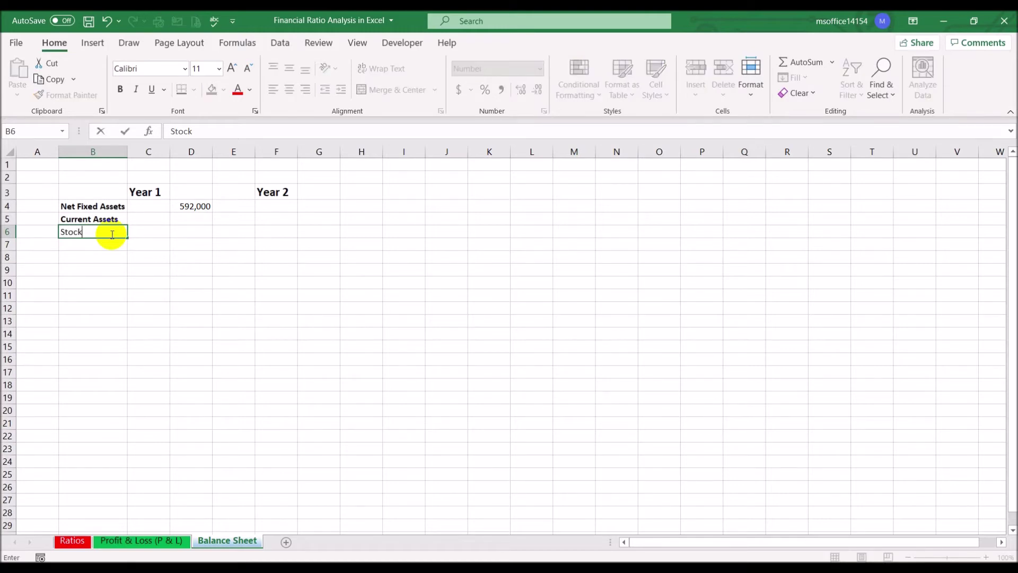
key("Return")
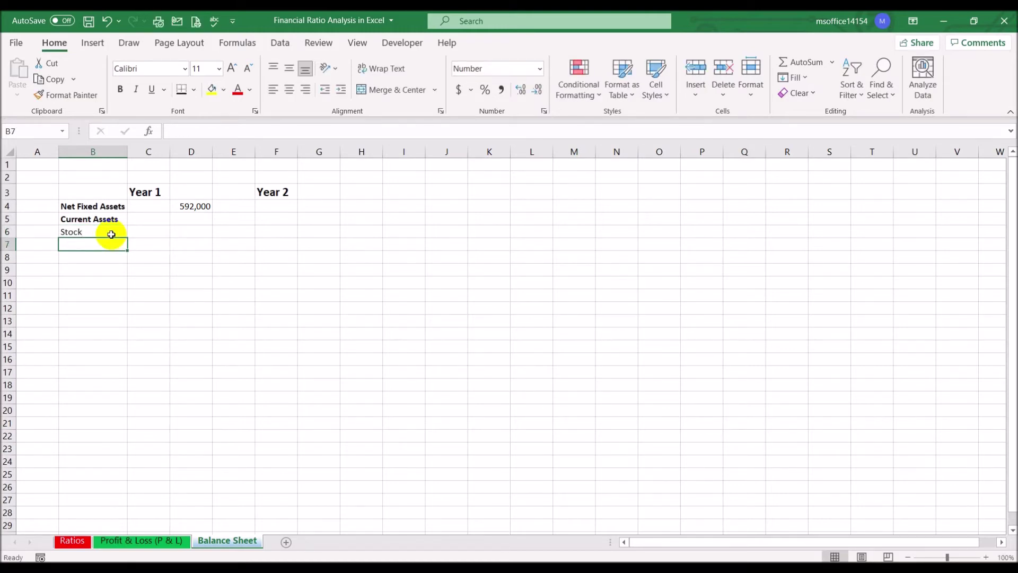
type("Debtors")
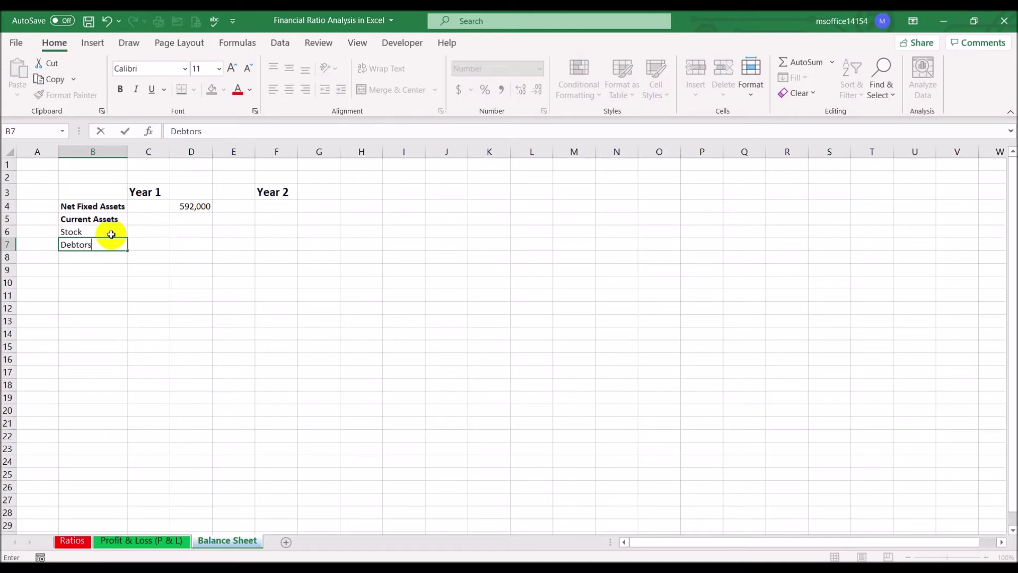
key("Return")
type("Banks")
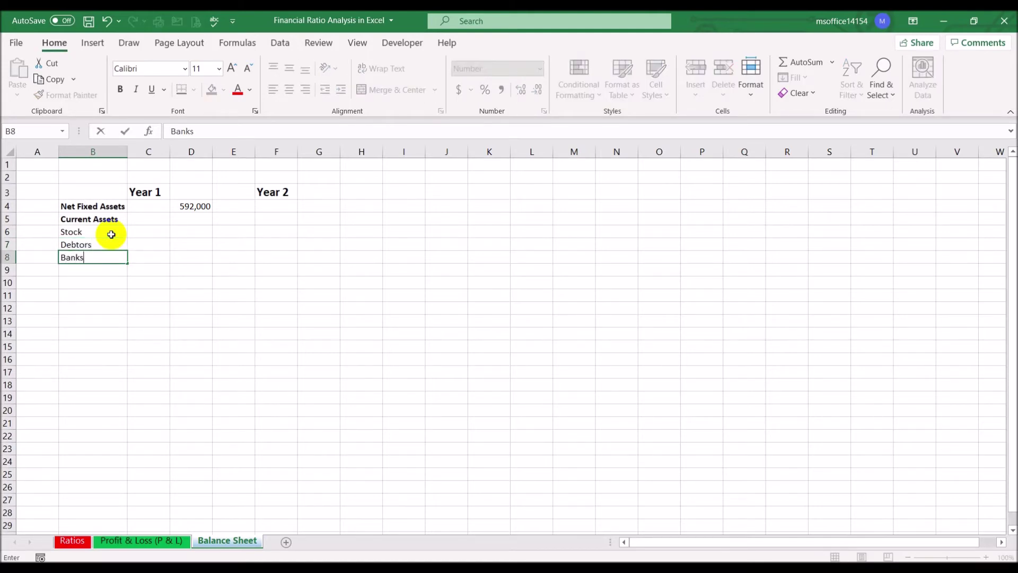
key("Return")
left_click_drag(112, 234, 109, 254)
left_click(333, 91)
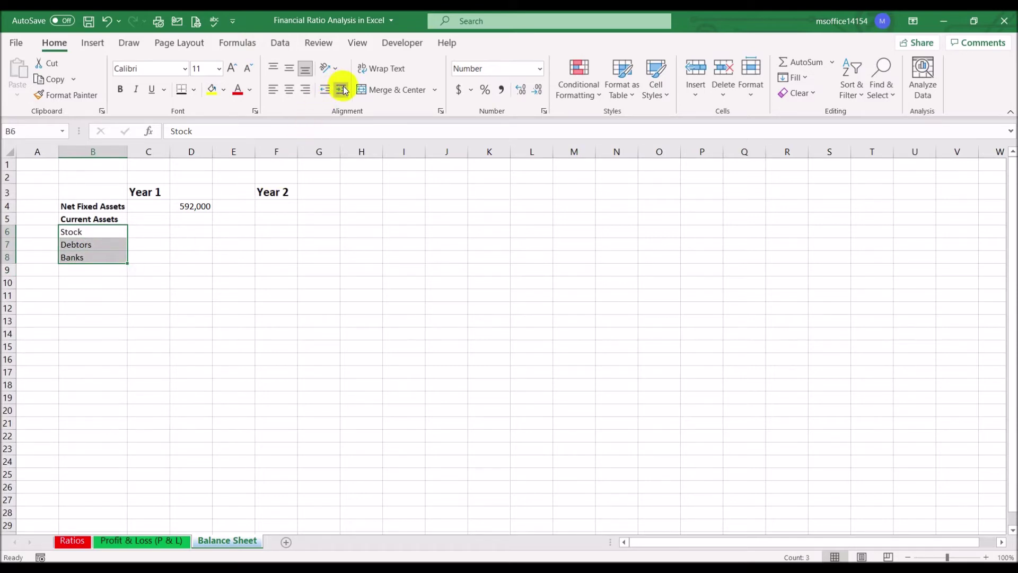
left_click(332, 90)
- Link the Year 1 Stock value in C6 to the closing stock in cell C12 of the Profit & Loss (P & L) sheet
left_click(144, 235)
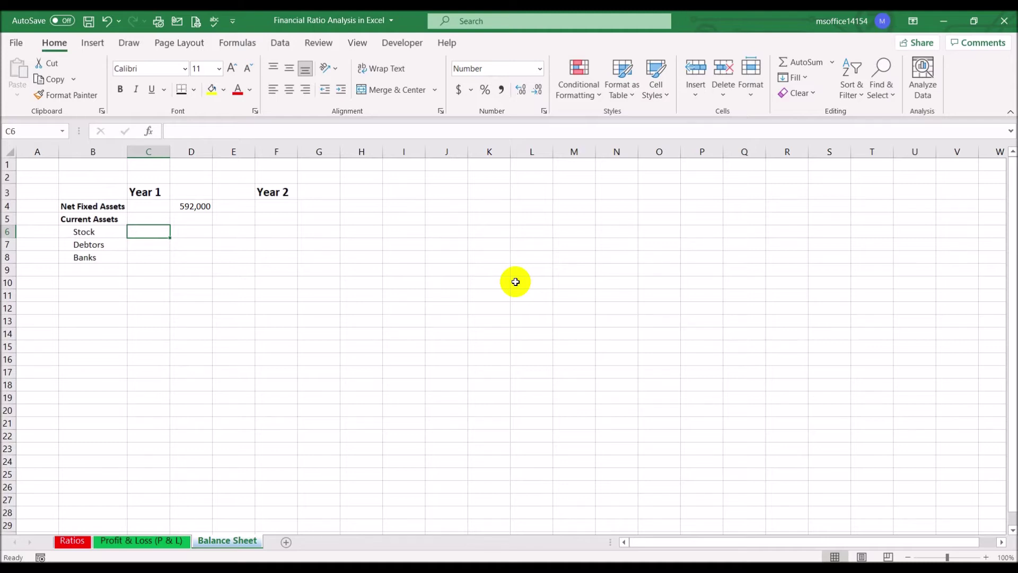
type("=")
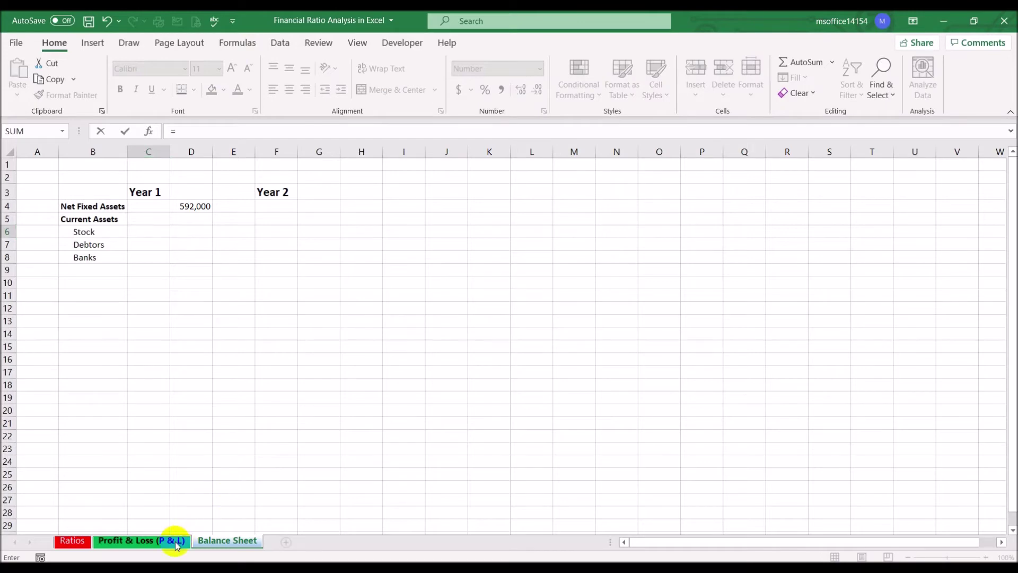
left_click(153, 539)
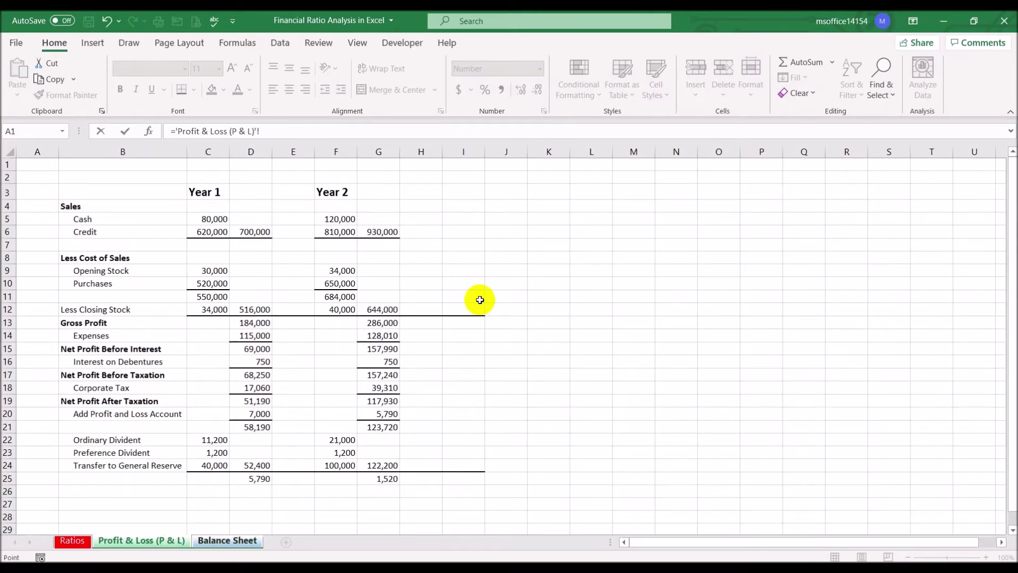
left_click(206, 309)
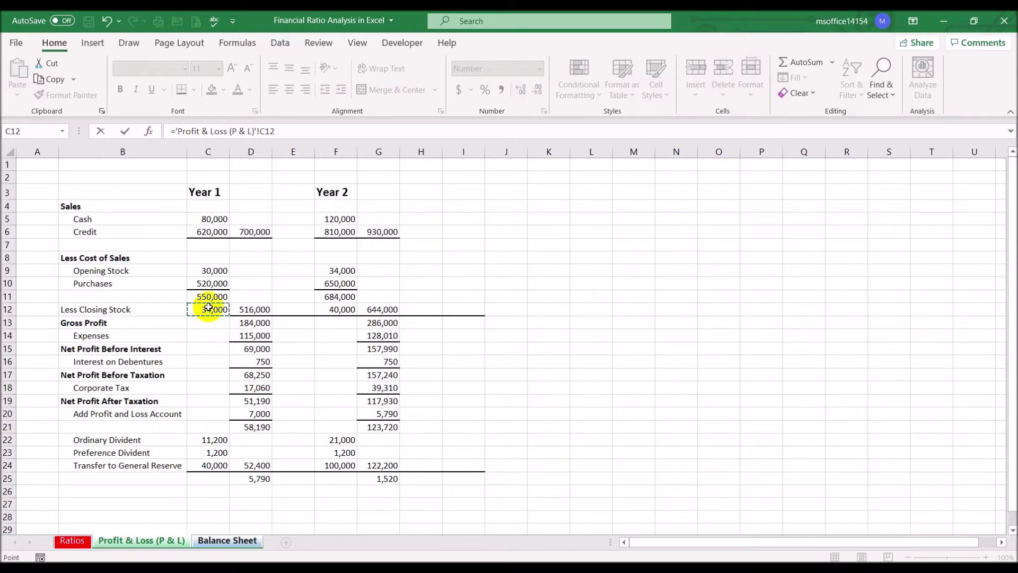
key("Return")
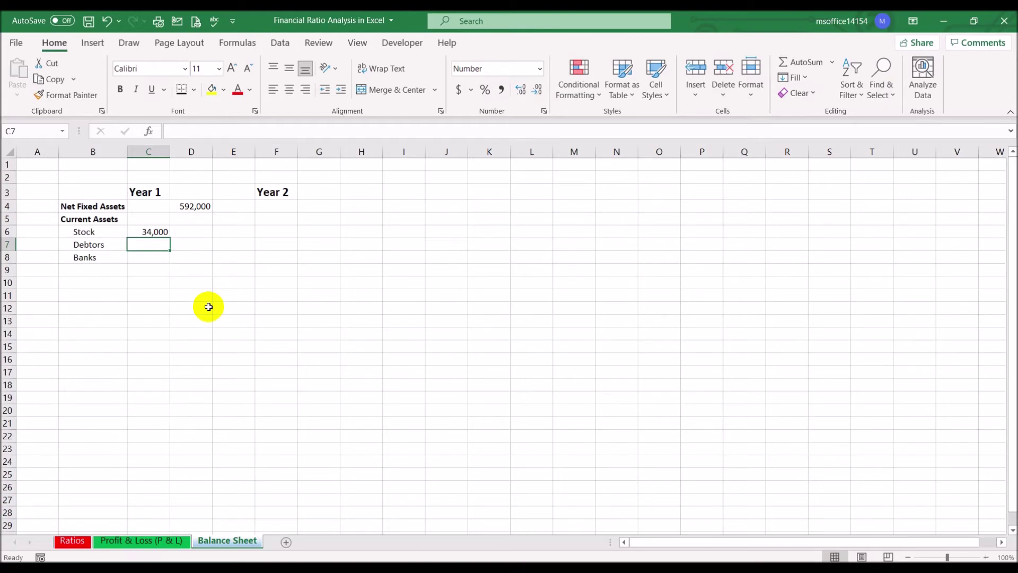
- Enter the Year 1 amounts 51,000 for Debtors in C7 and 14,000 for Banks in C8
type("51000")
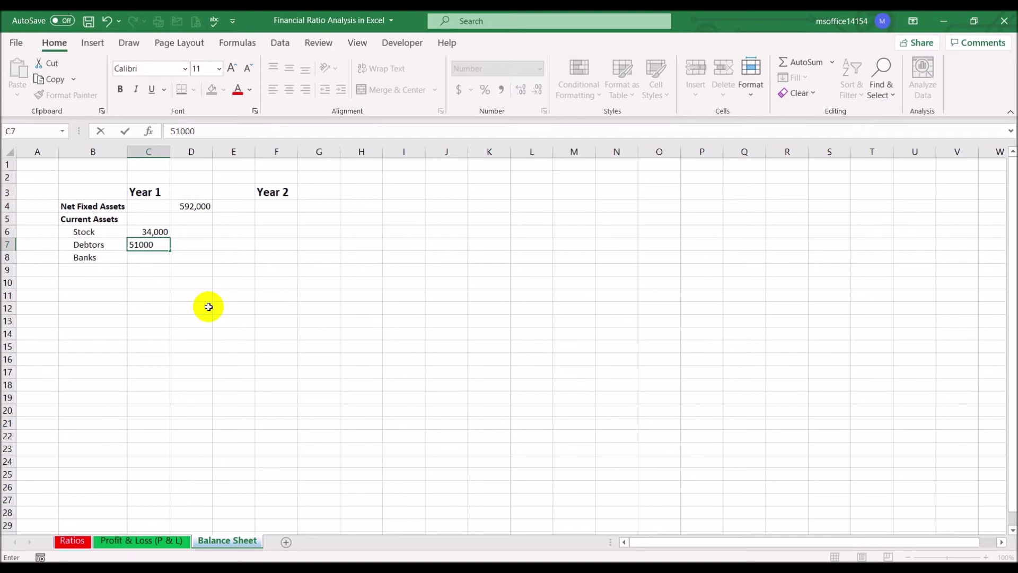
key("Return")
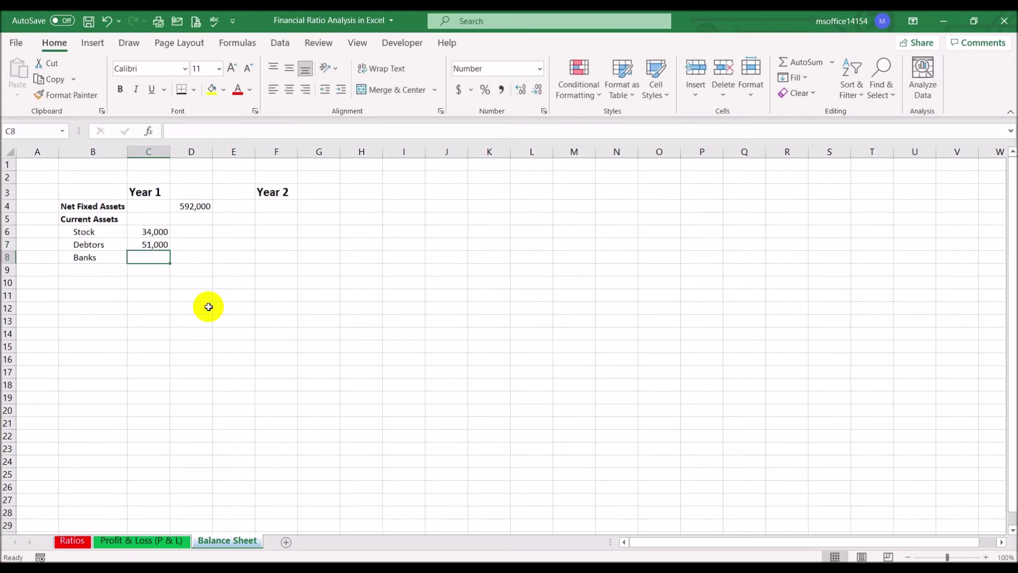
type("14")
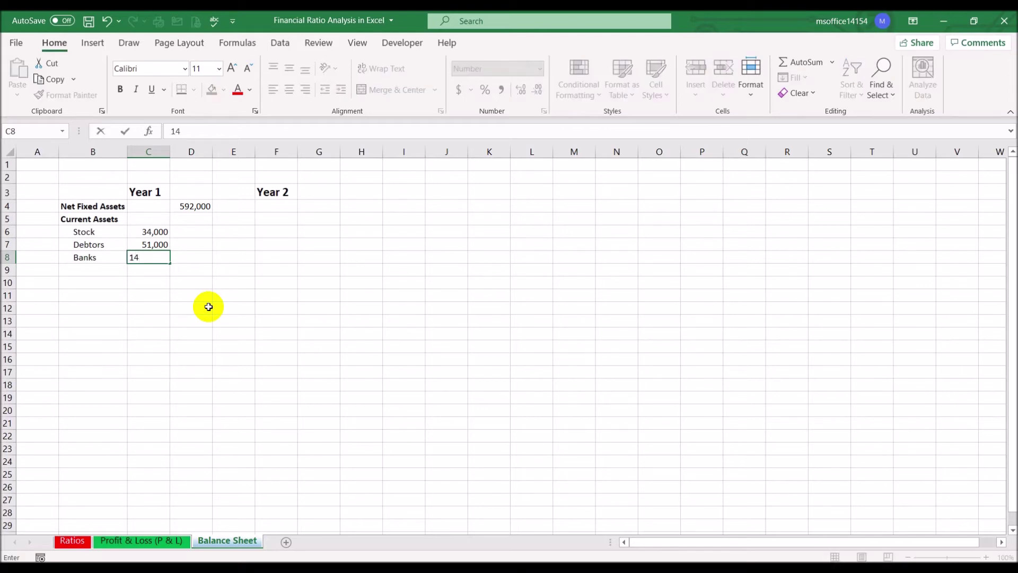
type(",000")
key("Return")
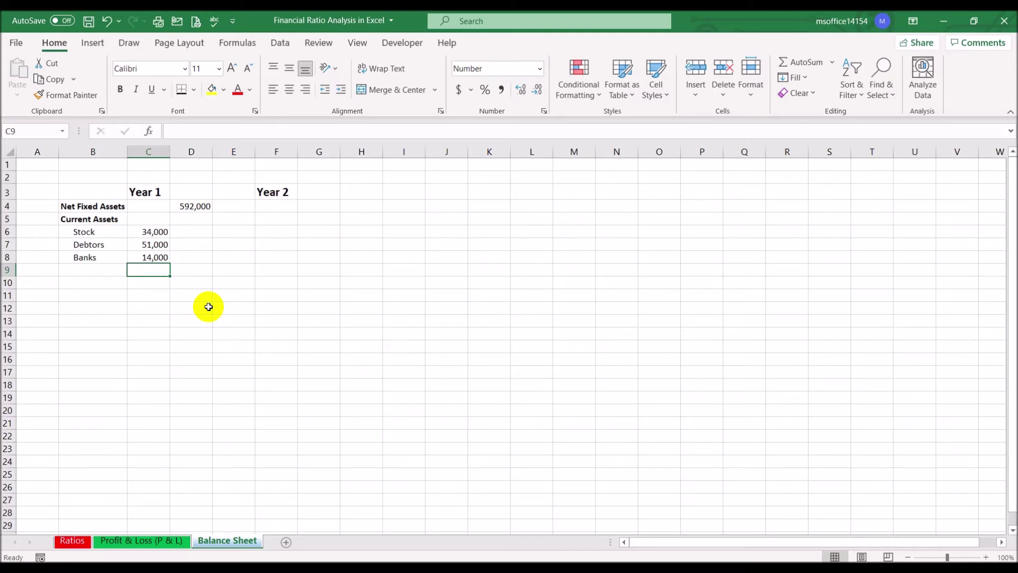
- Add a border line beneath the Banks amount in C8 and total the current assets in C9 with =SUM(C6:C8)
left_click(151, 256)
left_click(159, 268)
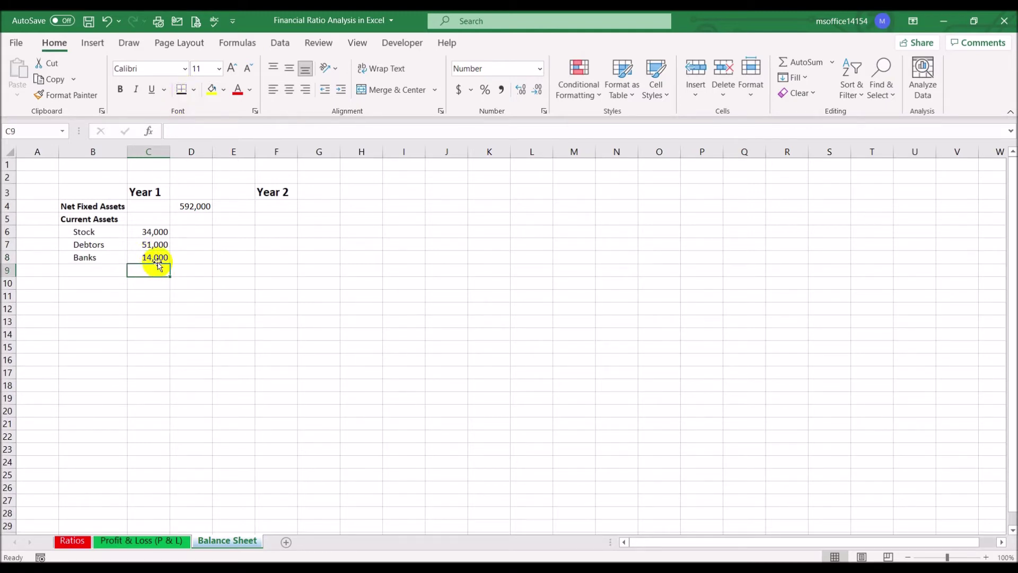
type("=sum(")
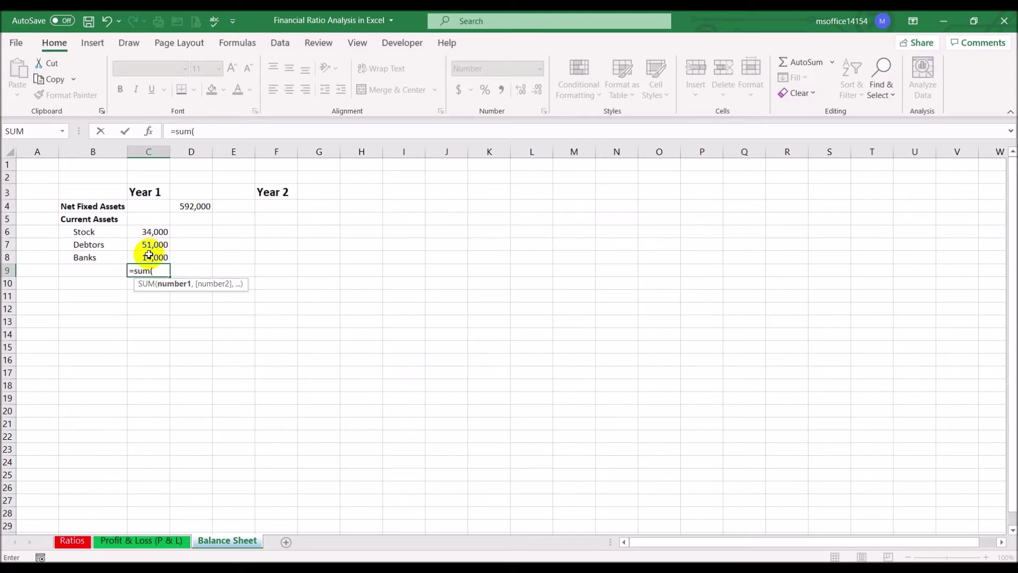
left_click_drag(148, 232, 152, 255)
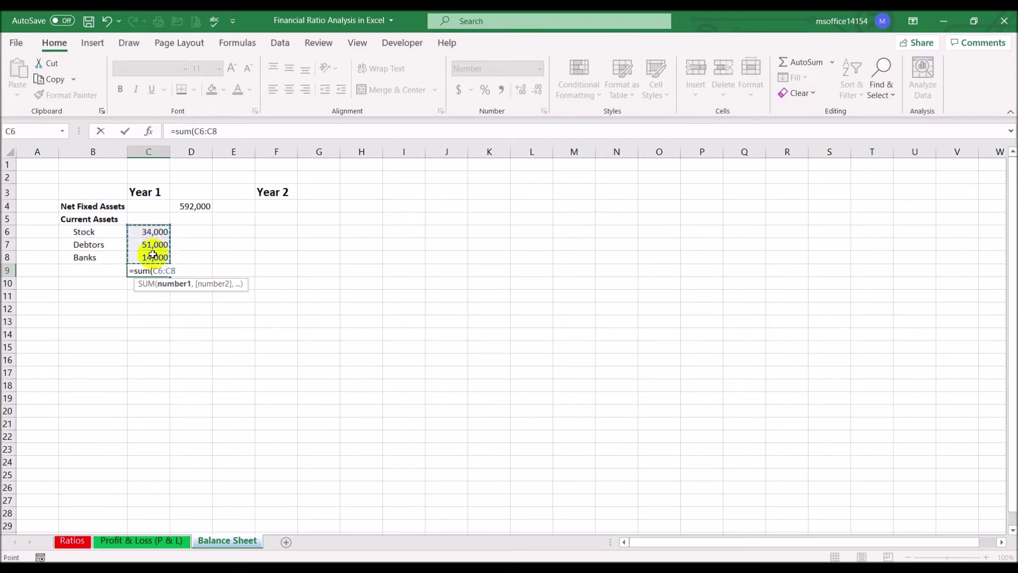
type(")")
key("Return")
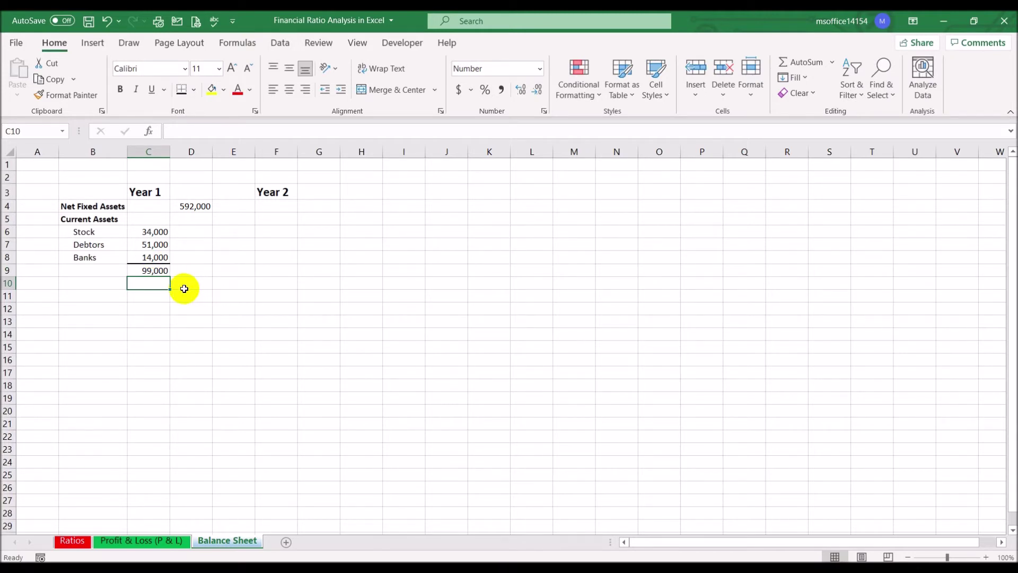
- Apply a bottom border to the current assets total in C9
left_click(147, 270)
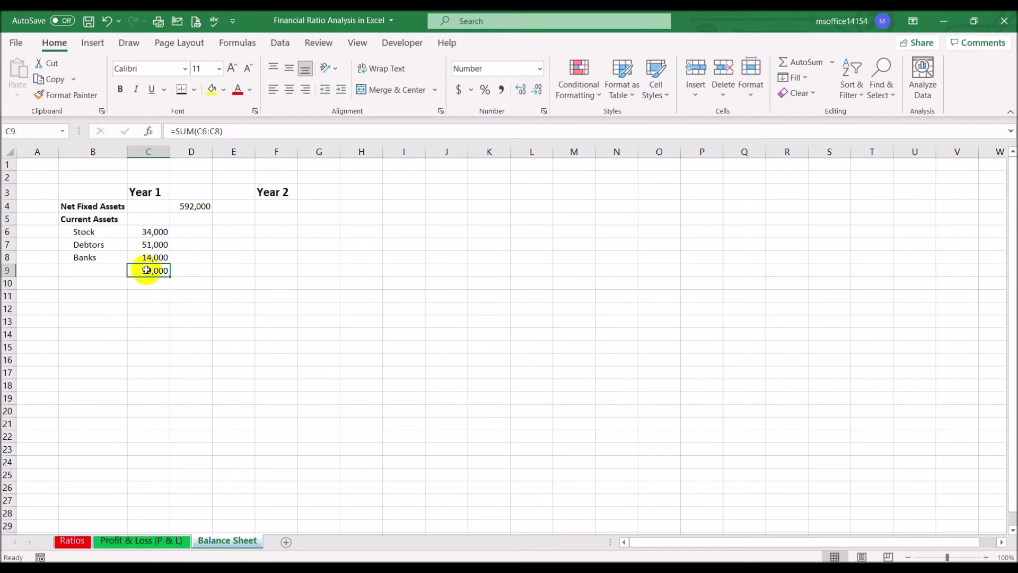
left_click(181, 89)
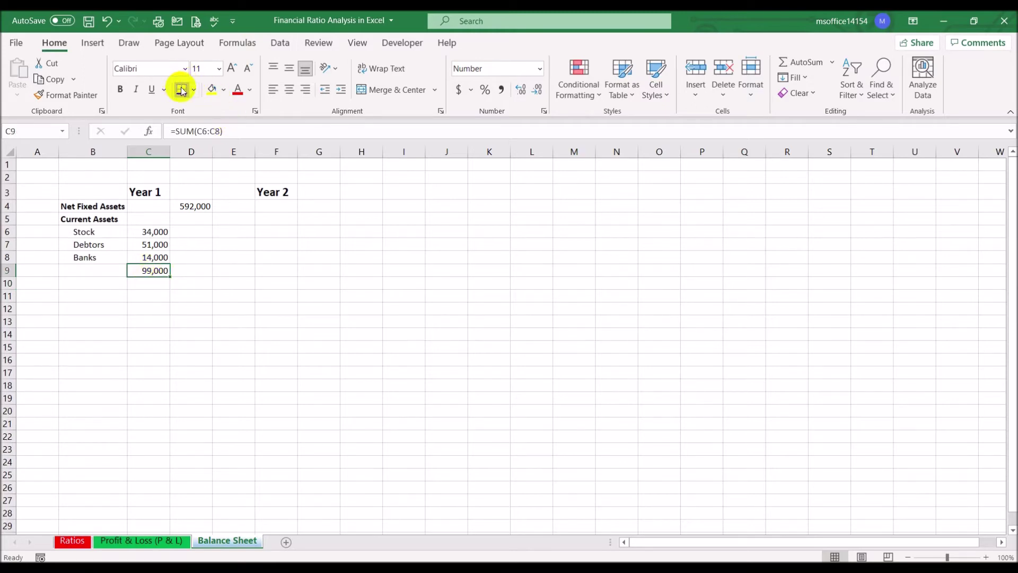
left_click(258, 312)
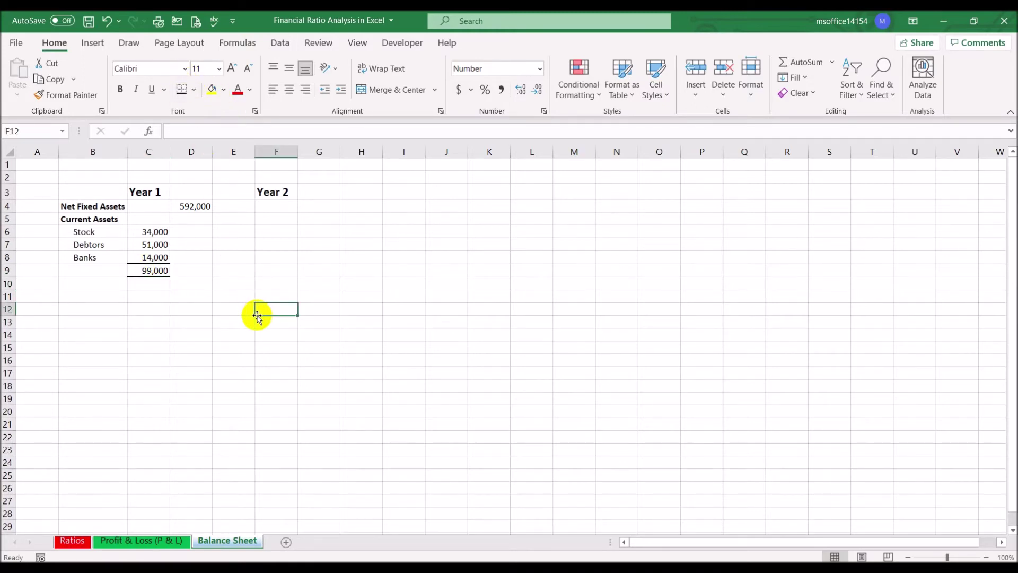
- Add a bold "Less Current Liabilities" heading in B10 and widen column B to fit it
left_click(85, 282)
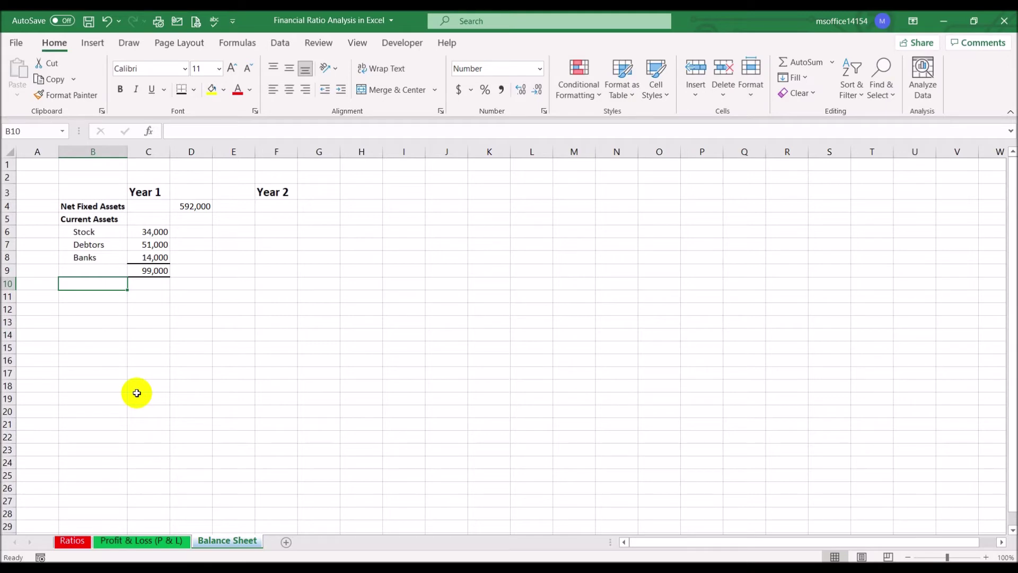
type("Less Current Lia")
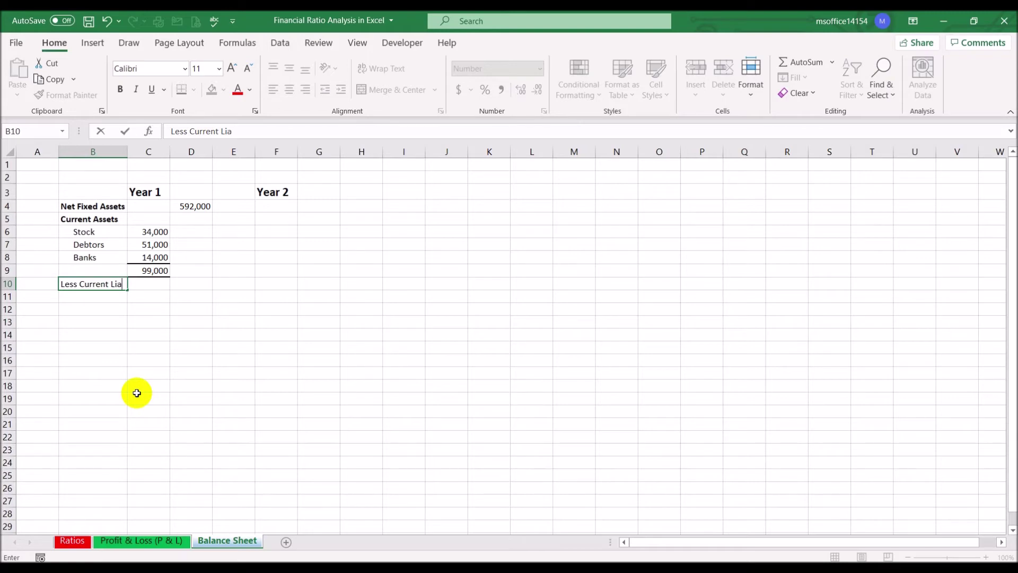
type("bilities")
key("Return")
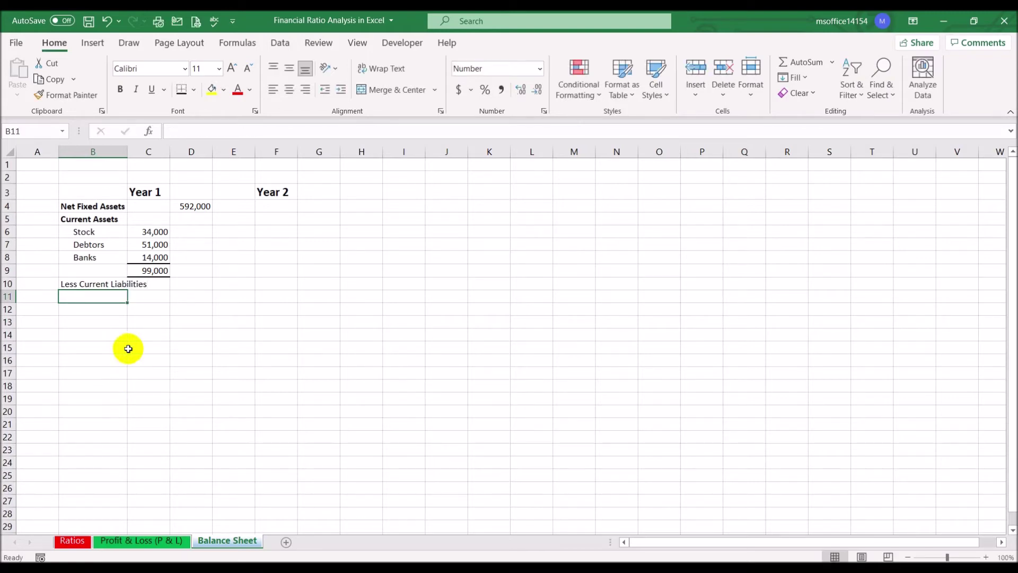
double_click(127, 153)
left_click(89, 284)
left_click(120, 89)
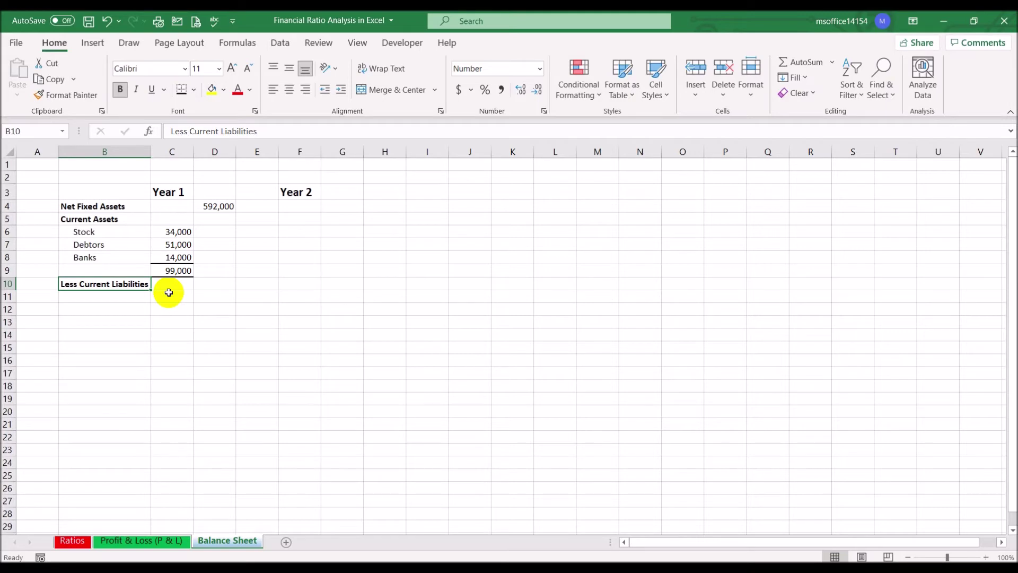
- List Creditors, Corporate Tax and Debenture Interest Due in B11:B13 under Less Current Liabilities
left_click(107, 297)
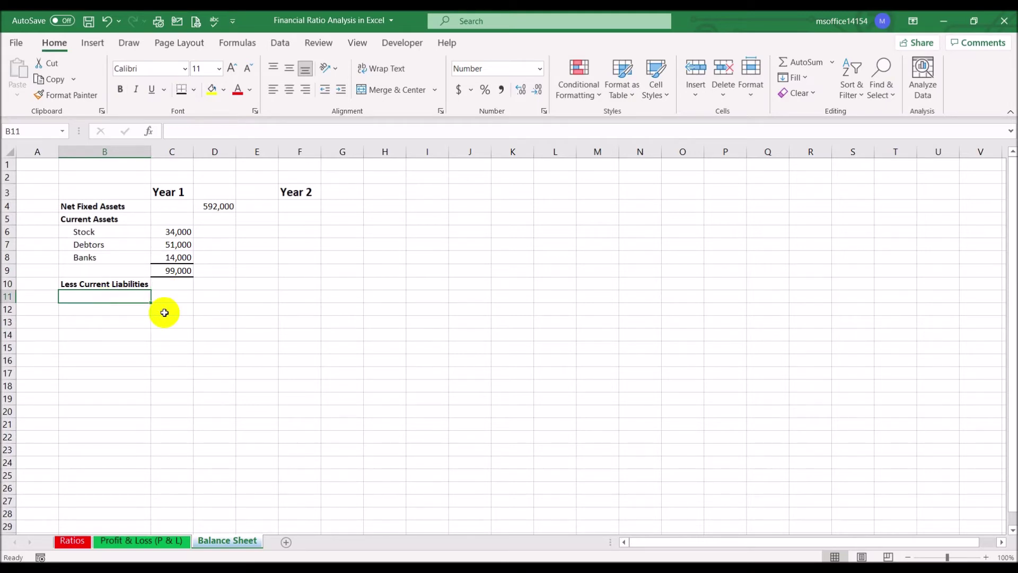
type("Credito")
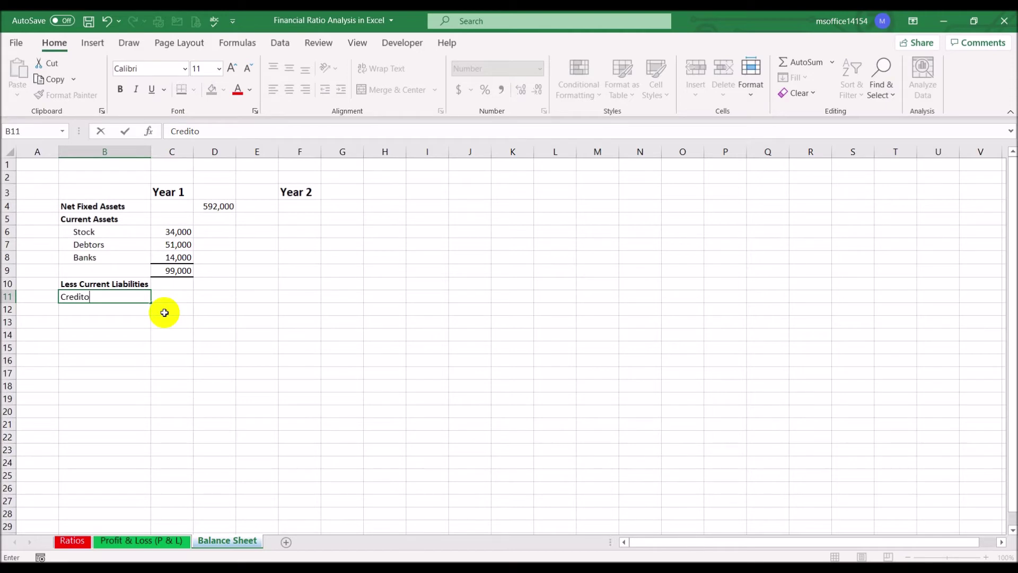
type("rs")
key("Return")
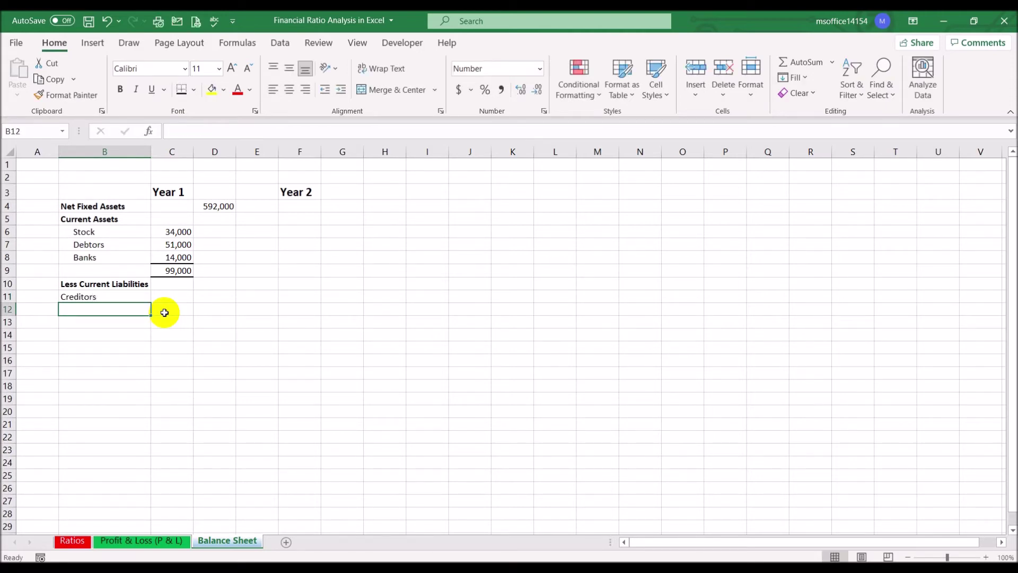
type("Corporate Tax")
key("Return")
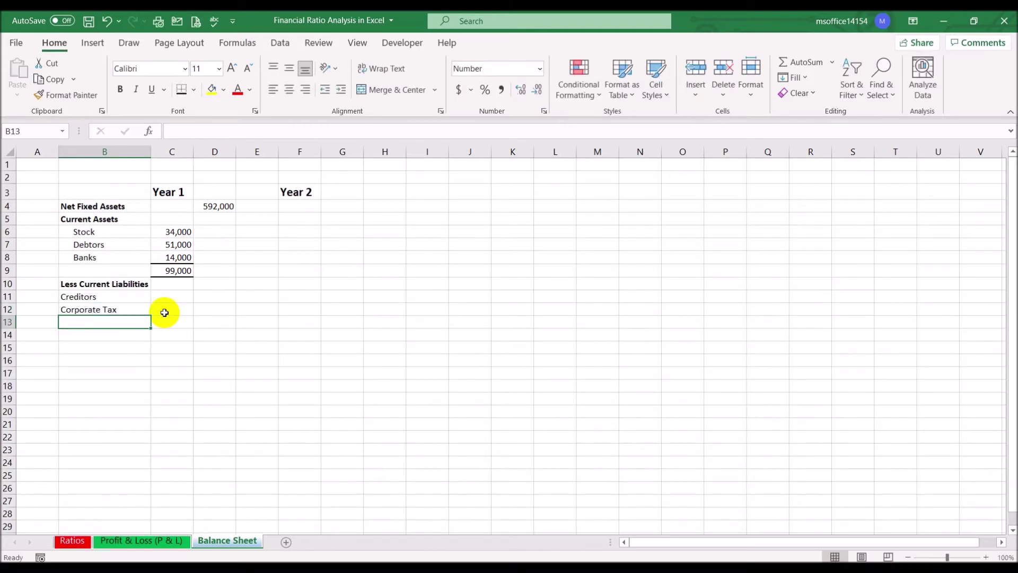
type("Debent")
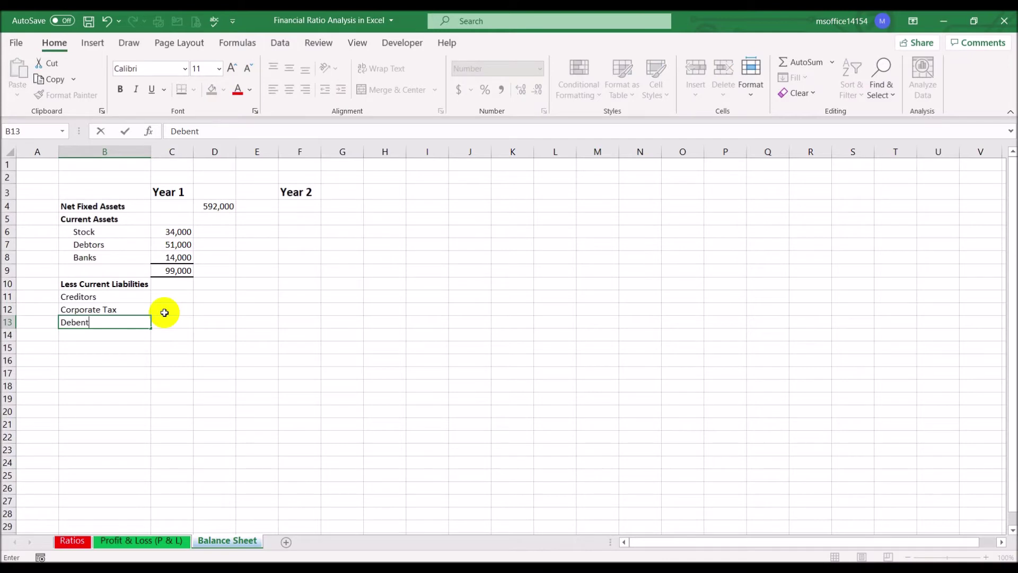
type("ures")
key("BackSpace")
type("Interest Due")
key("Return")
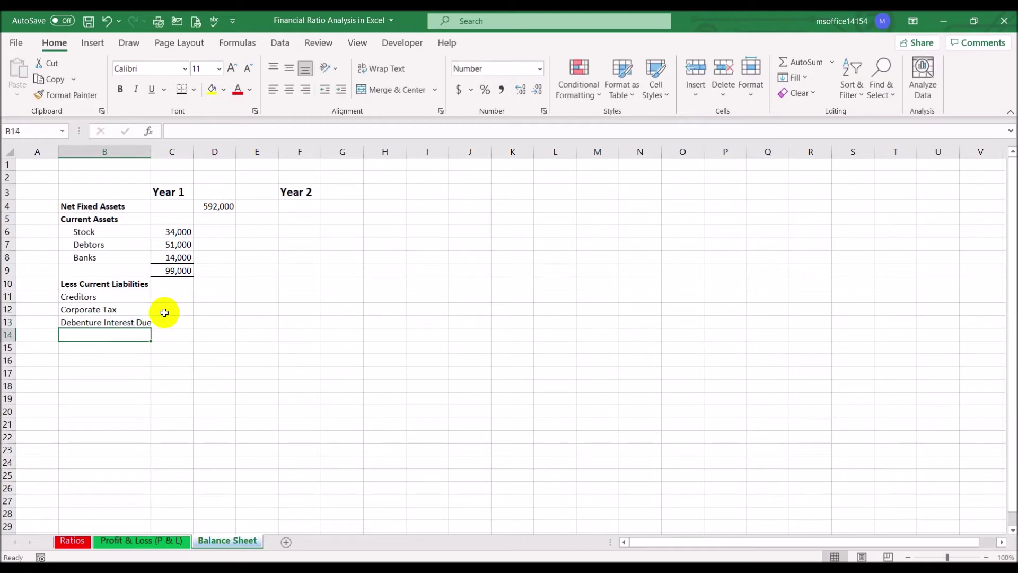
- Add the labels "Ordinary Divident Due" and "Preference Divident Due" in B14:B15 and widen column B to fit them
type("Ordinar")
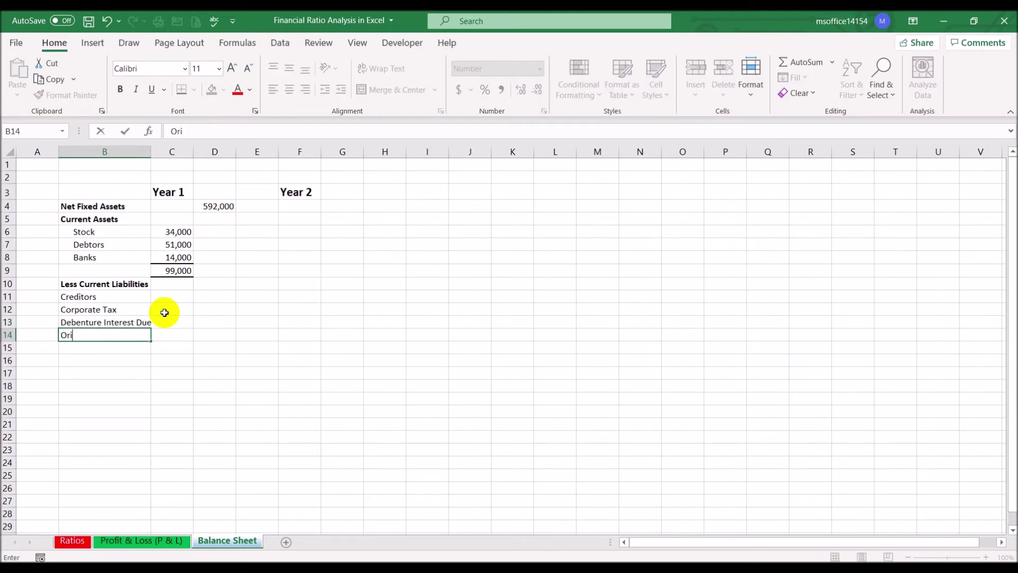
key("BackSpace")
key("BackSpace")
key("BackSpace")
key("BackSpace")
key("BackSpace")
type("i")
key("BackSpace")
type("dinary Divident")
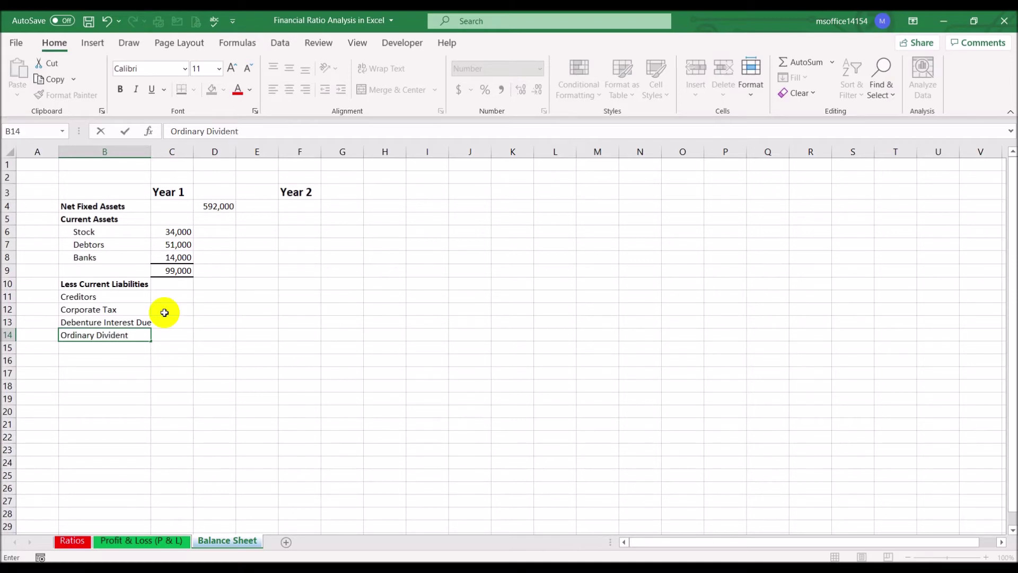
type(" Due")
key("Return")
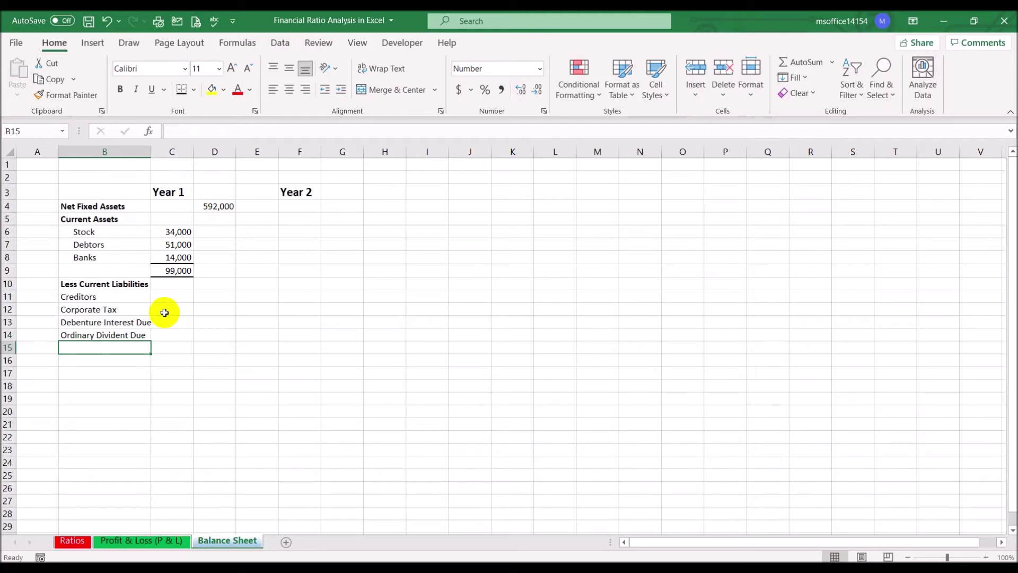
type("Preferen")
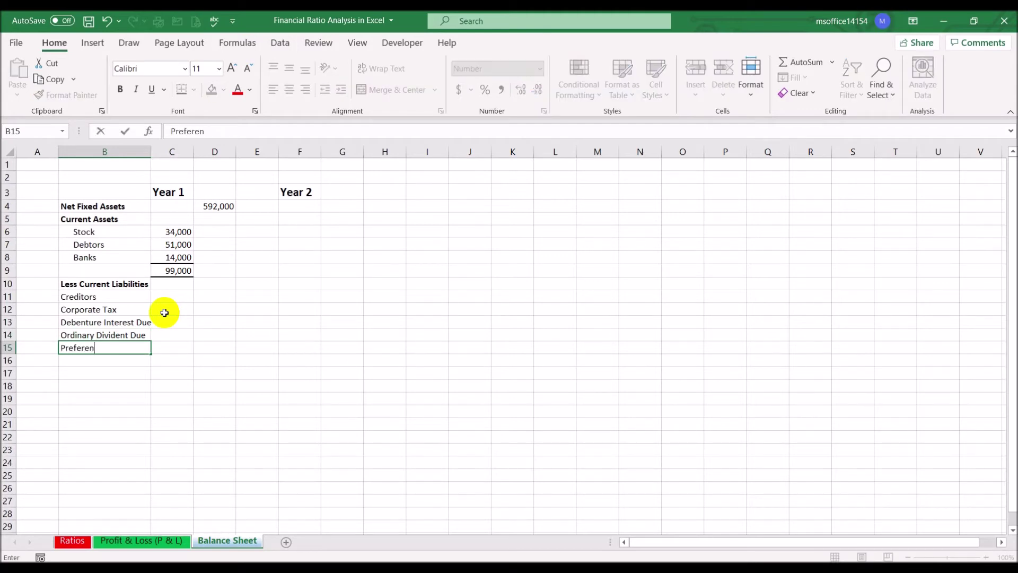
type("ce Divident Due")
key("Return")
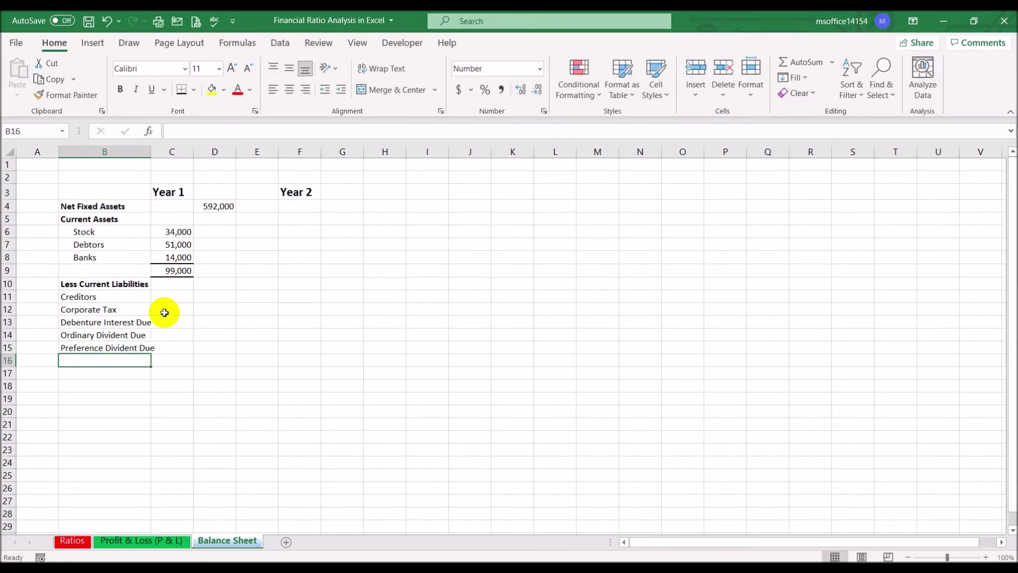
left_click_drag(151, 152, 158, 151)
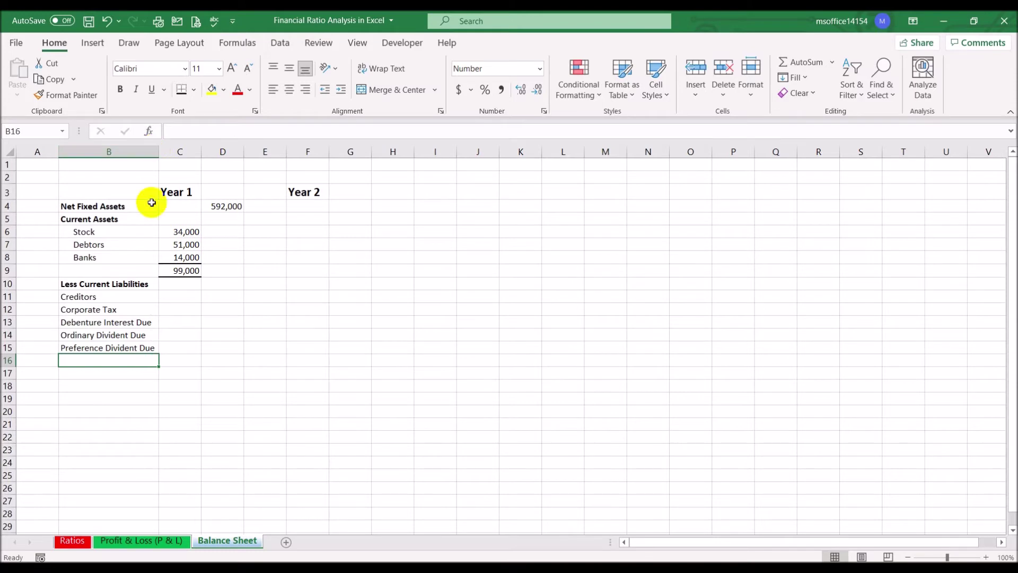
- Enter the Year 1 Creditors amount of 40,000 in C11
left_click(179, 293)
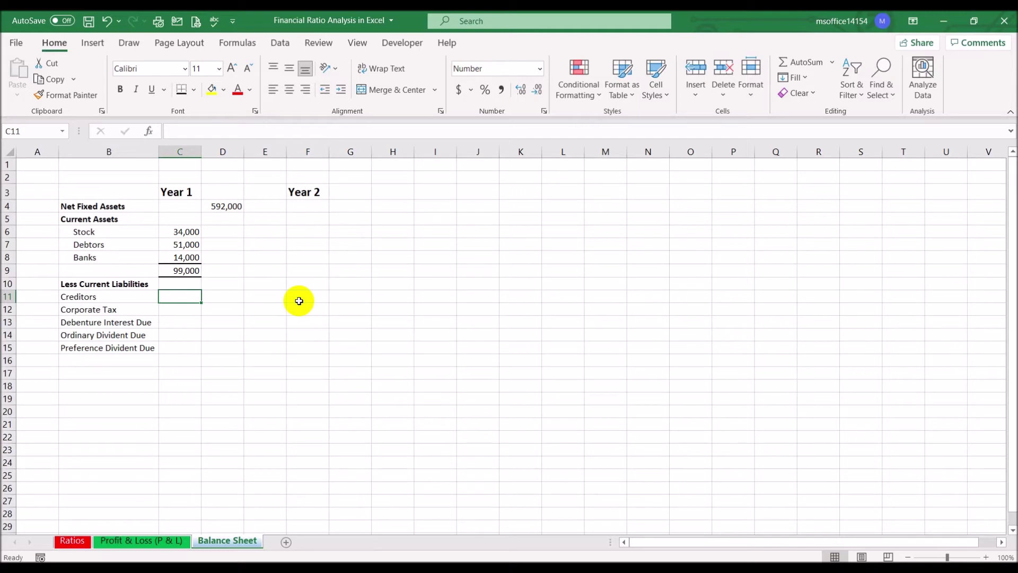
type("40")
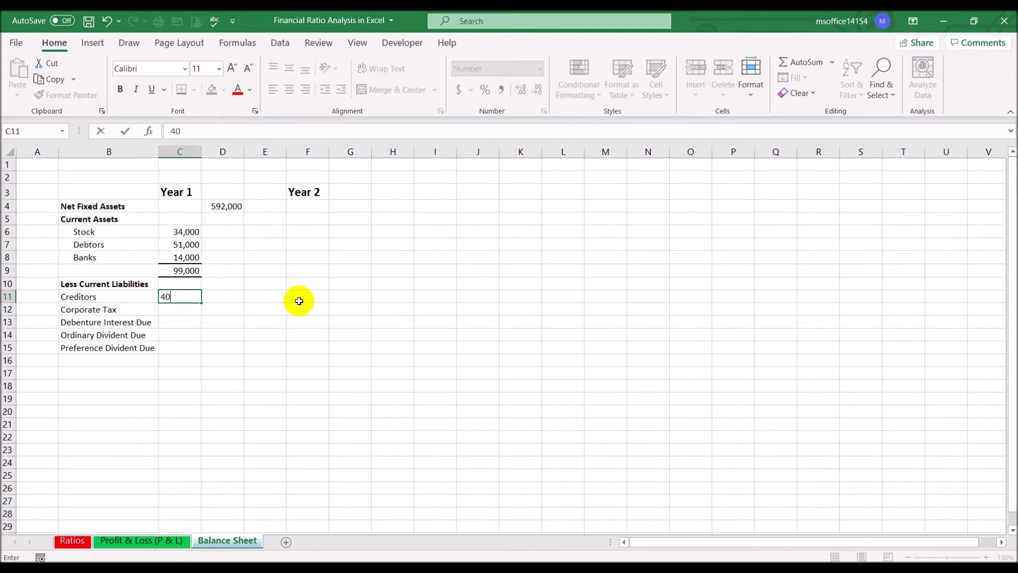
type("000")
key("Return")
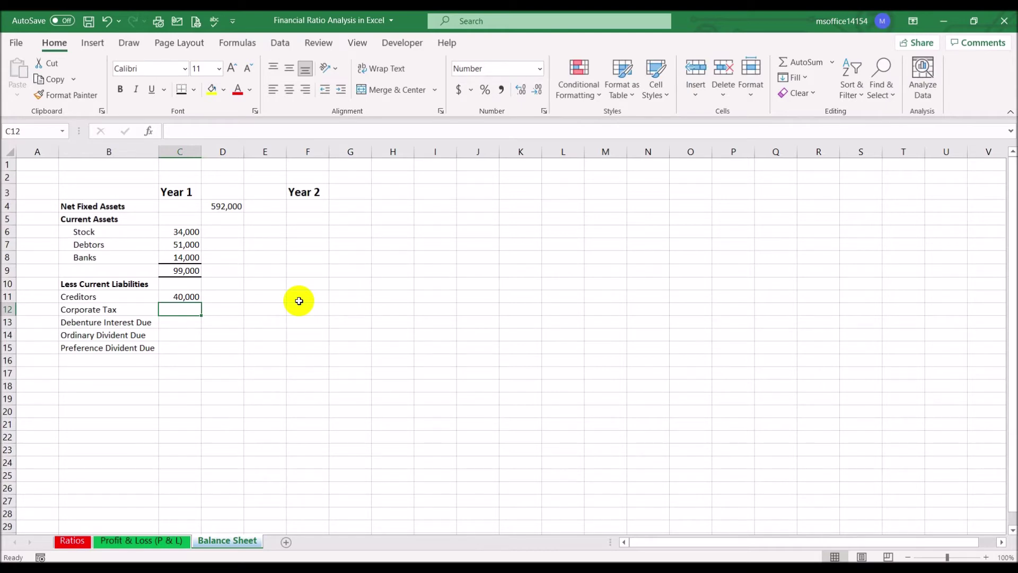
- Link the Year 1 Corporate Tax in C12 to cell D18 of the Profit & Loss (P & L) sheet and check that source cell
type("=")
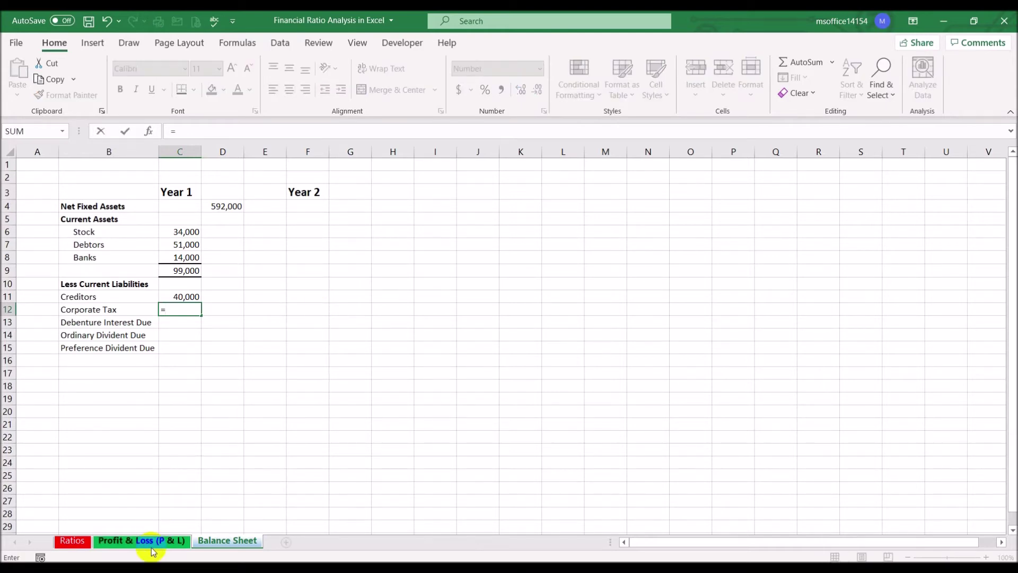
left_click(150, 541)
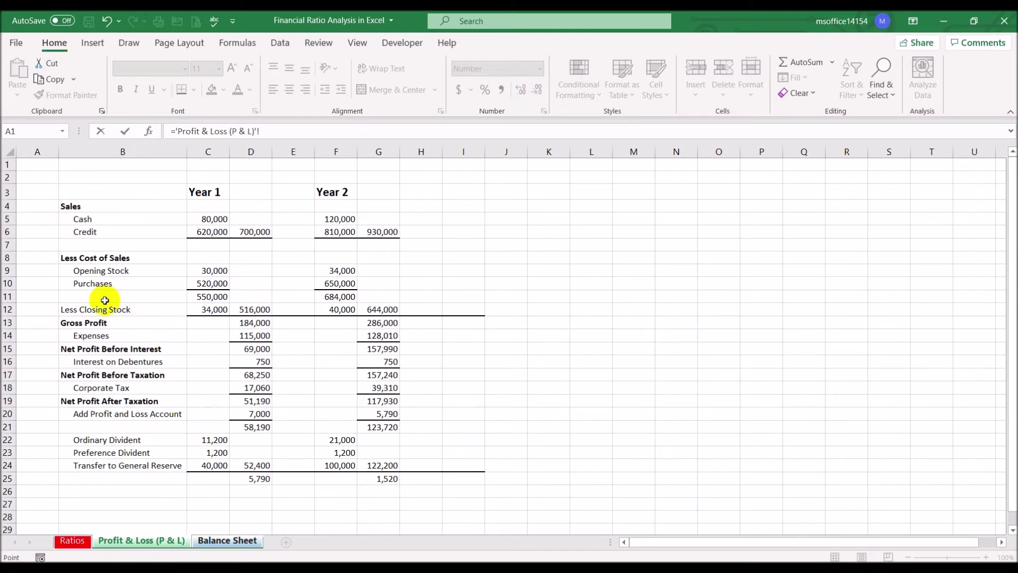
left_click(239, 388)
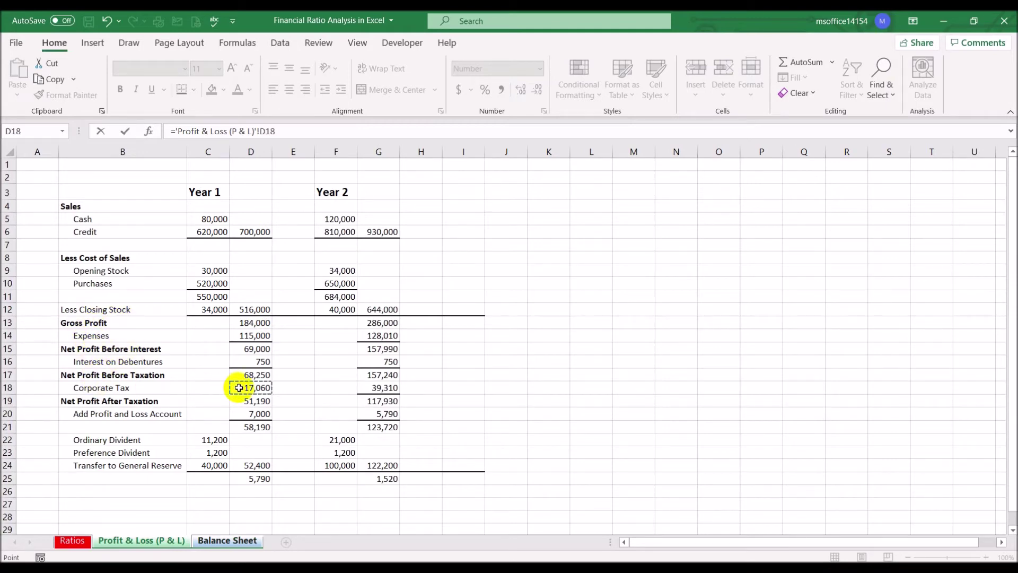
key("Return")
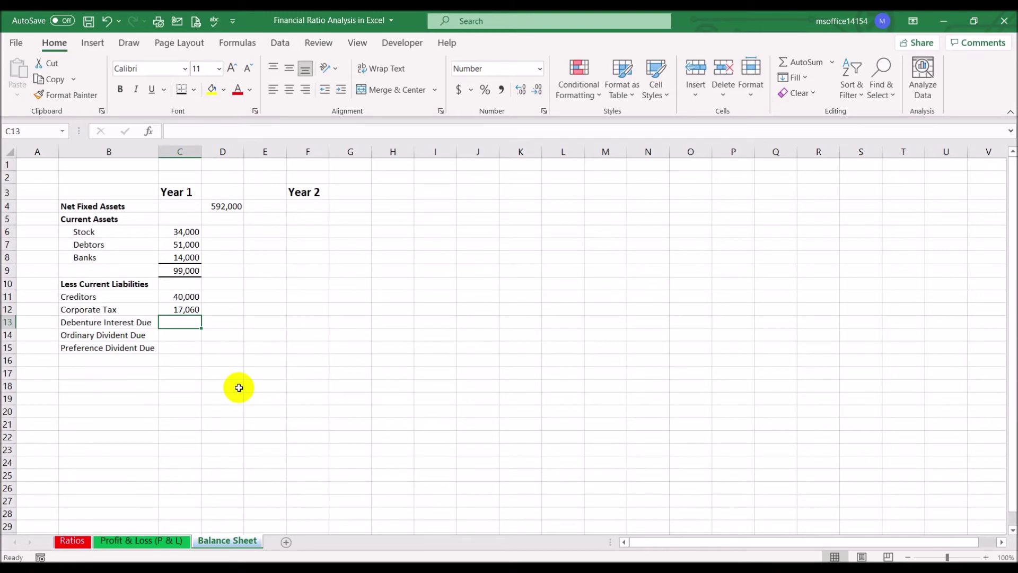
left_click(146, 544)
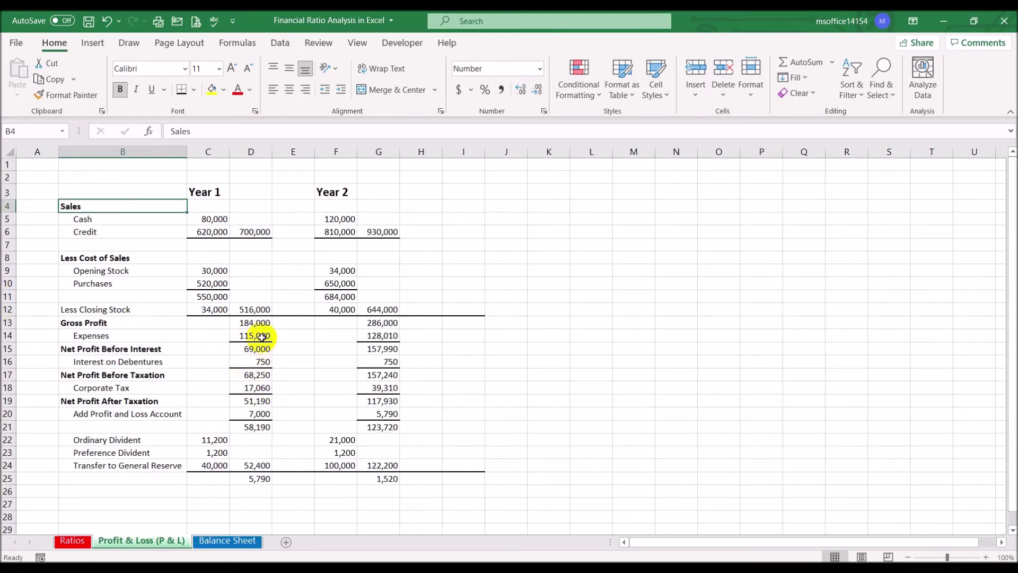
left_click(259, 388)
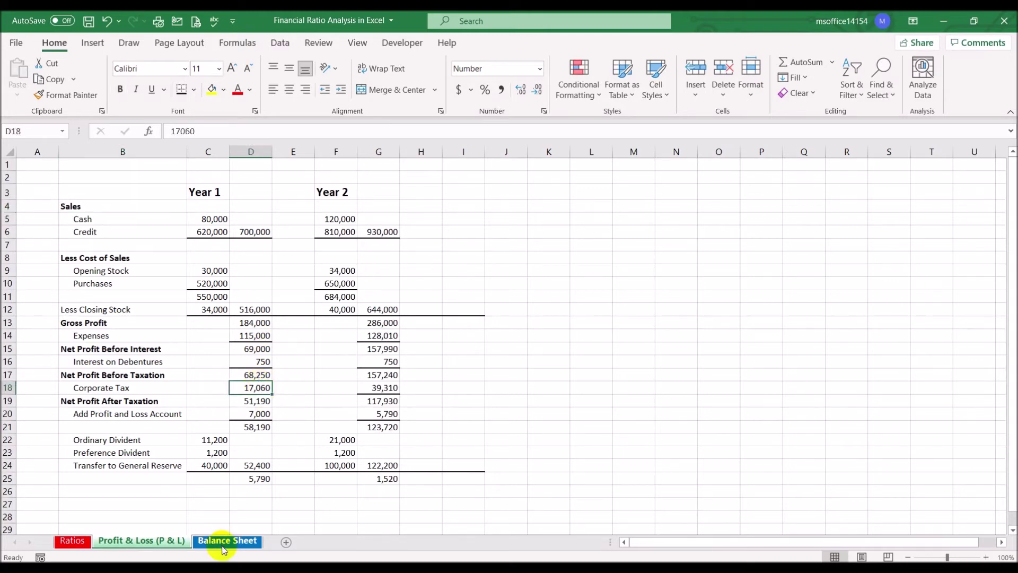
left_click(223, 542)
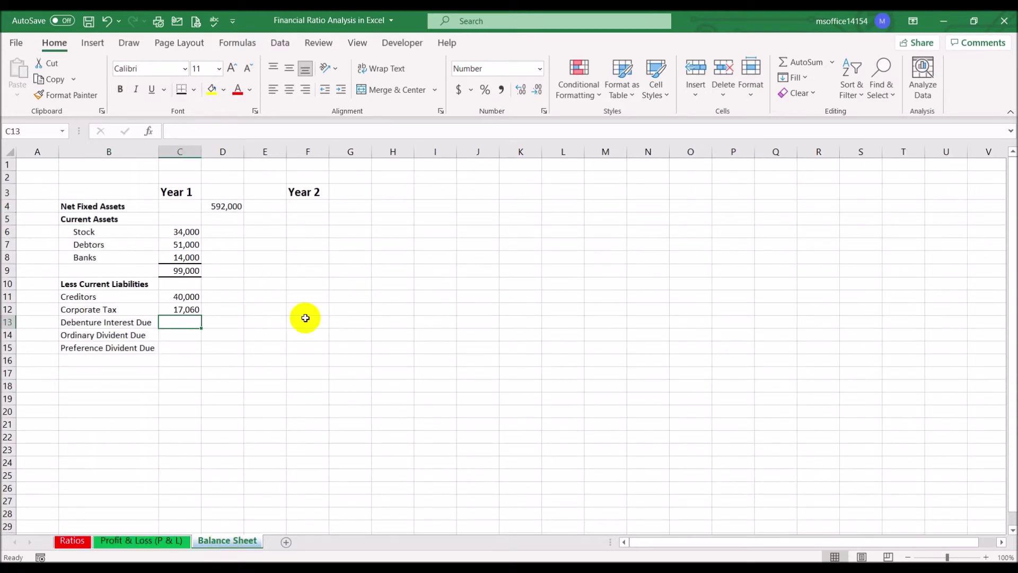
- Indent the five current liability labels in B11:B15 and autofit the width of column B
left_click_drag(113, 294, 114, 345)
left_click(341, 89)
double_click(158, 151)
- Link the Year 1 Debenture Interest Due in C13 to cell D16 of the Profit & Loss (P & L) sheet
left_click(197, 321)
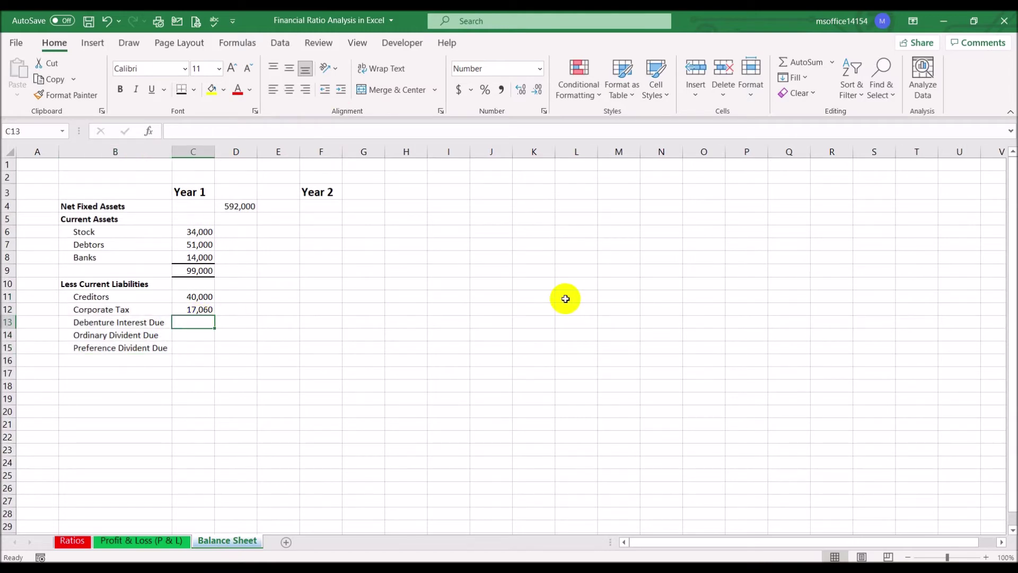
type("=")
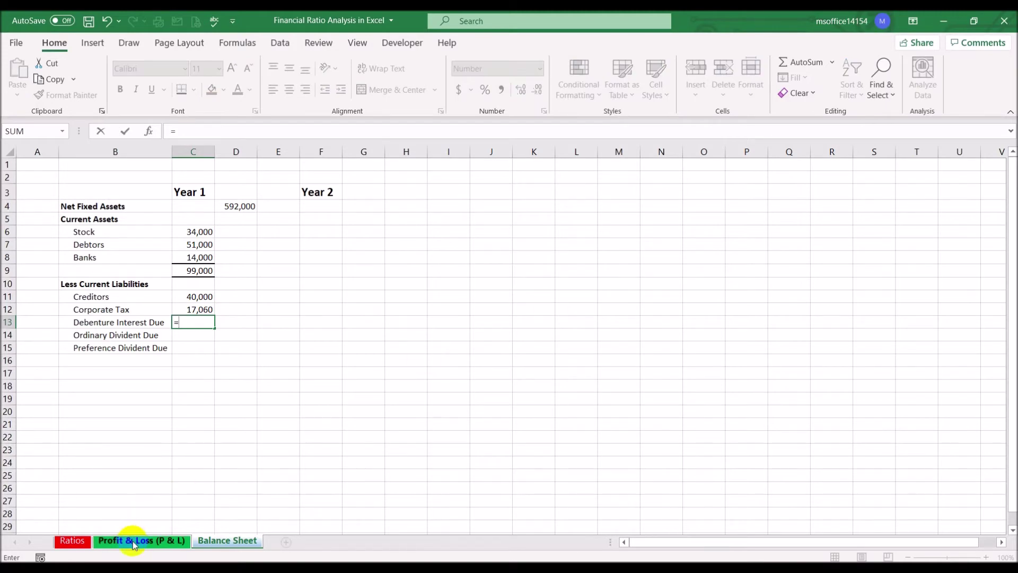
left_click(132, 541)
left_click(259, 361)
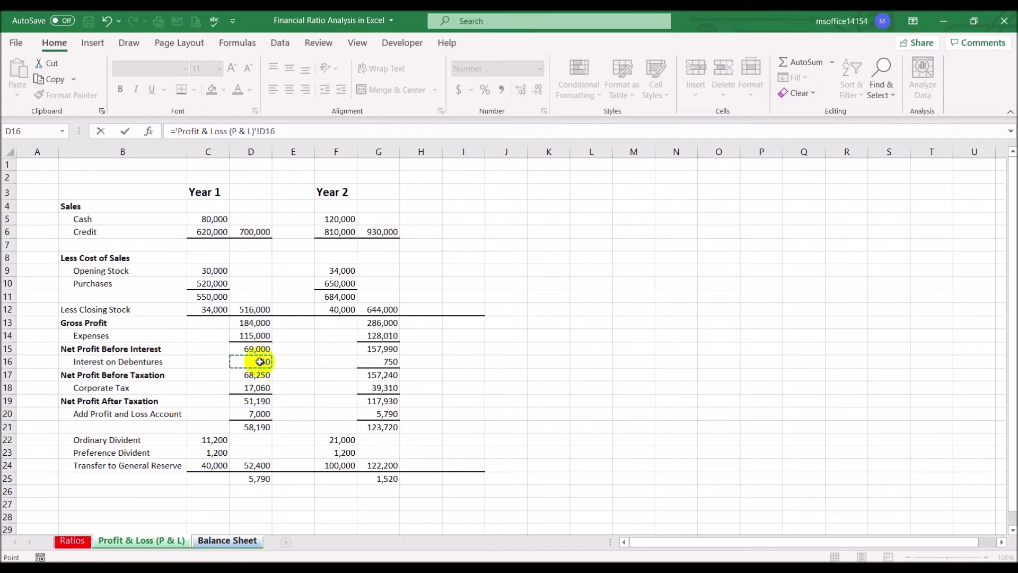
key("Return")
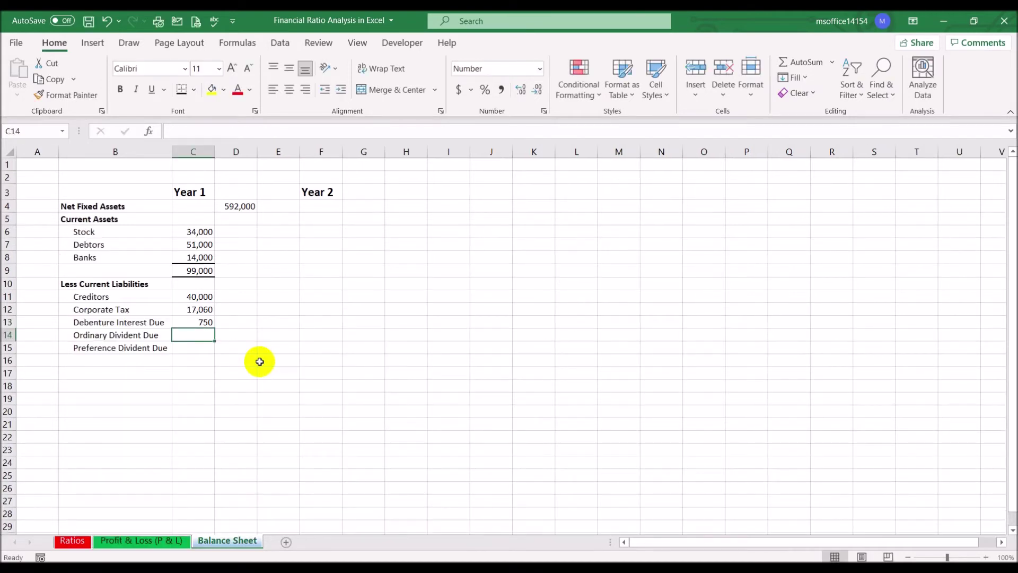
- Link the ordinary and preference dividends due in C14 and C15 to cells C22 and C23 of the Profit & Loss (P & L) sheet
type("=")
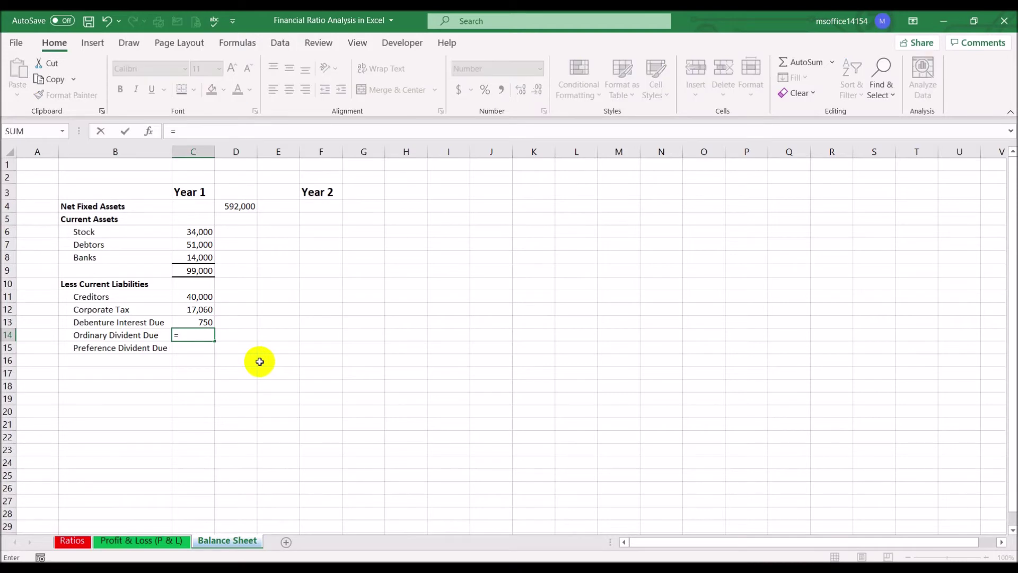
left_click(139, 542)
left_click(207, 441)
key("Return")
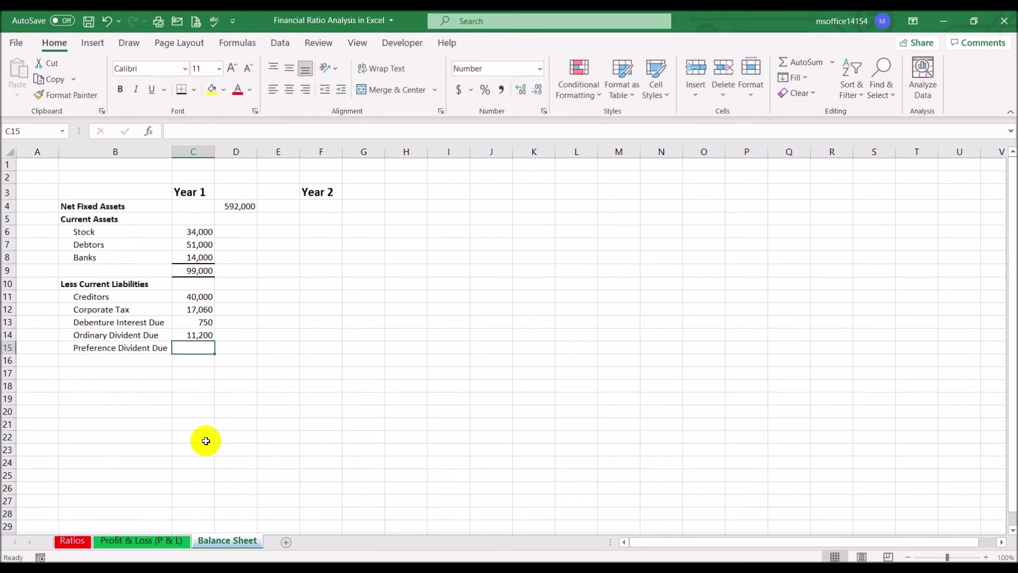
type("=")
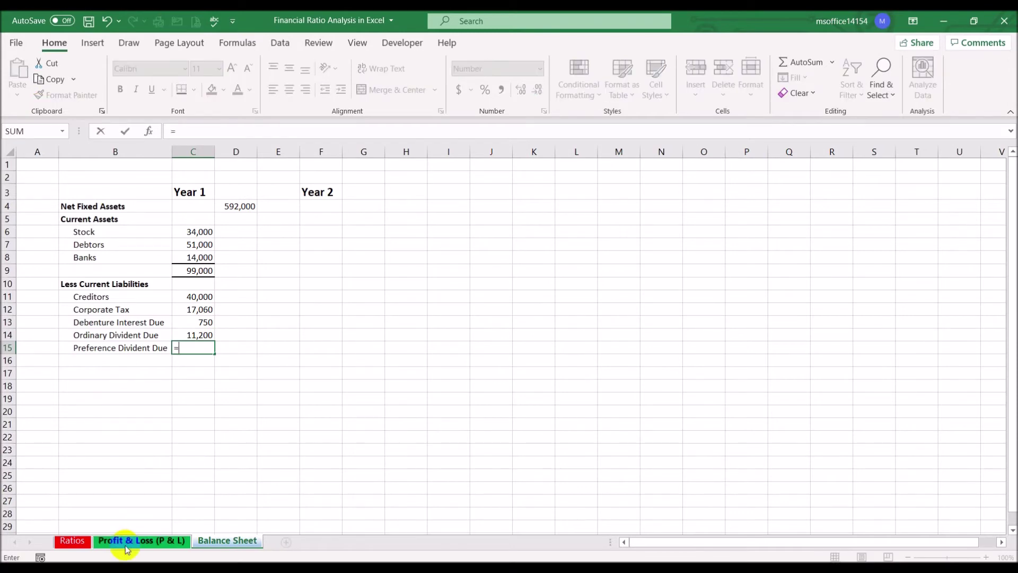
left_click(140, 540)
left_click(214, 452)
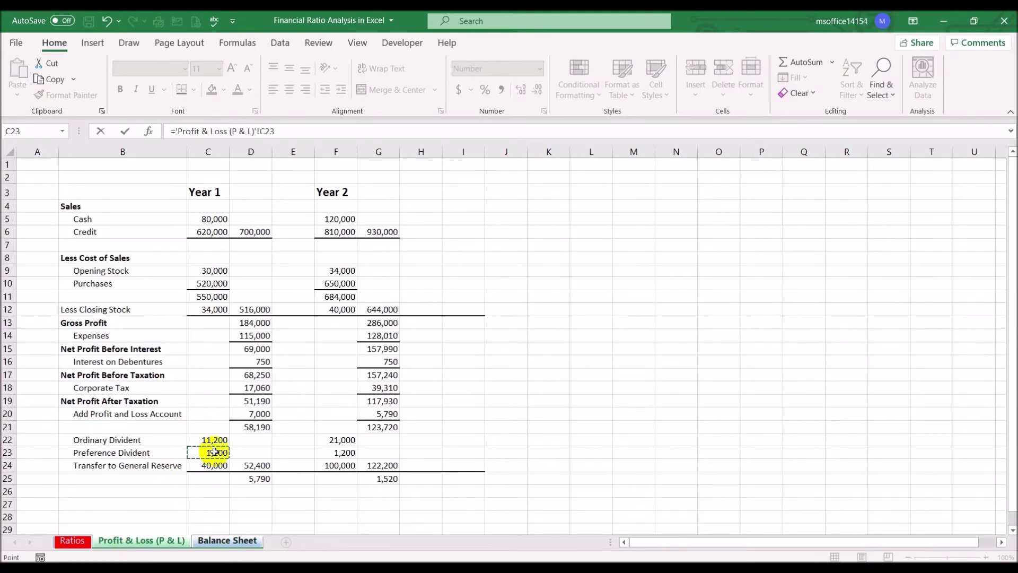
key("Return")
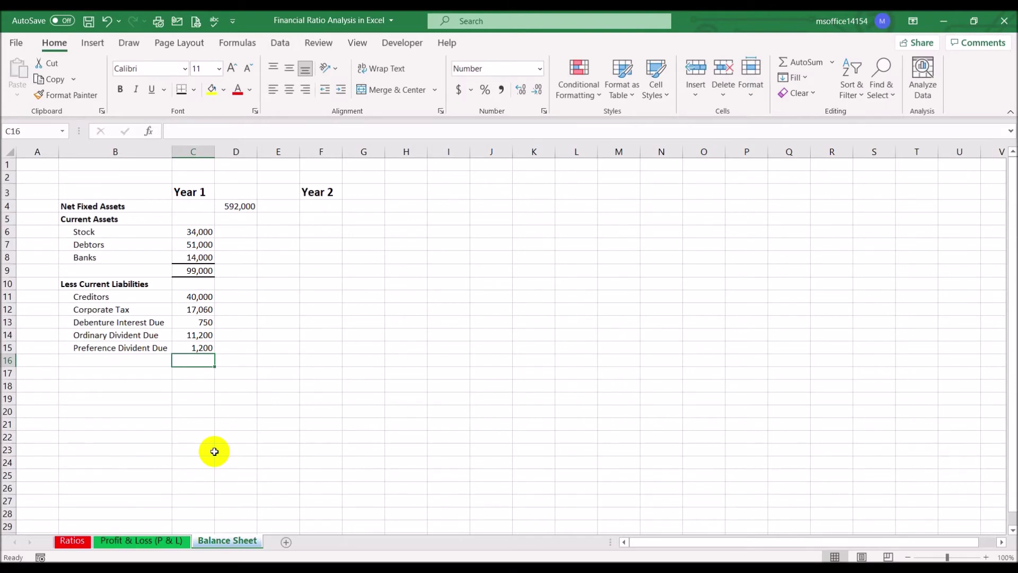
- Add a bottom border to C15 and total the Year 1 current liabilities in C16 with a SUM of C11:C15
left_click(204, 348)
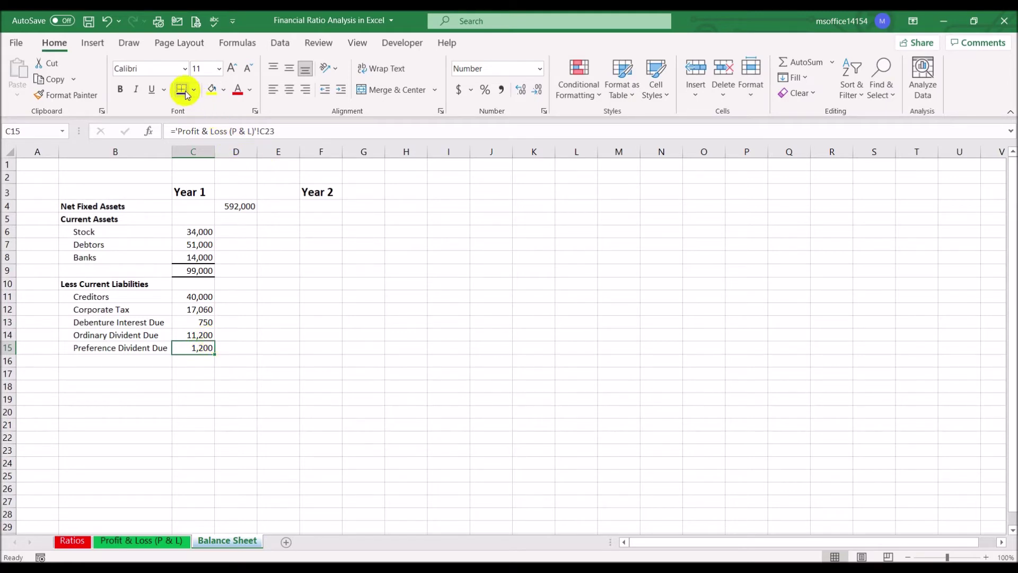
left_click(199, 360)
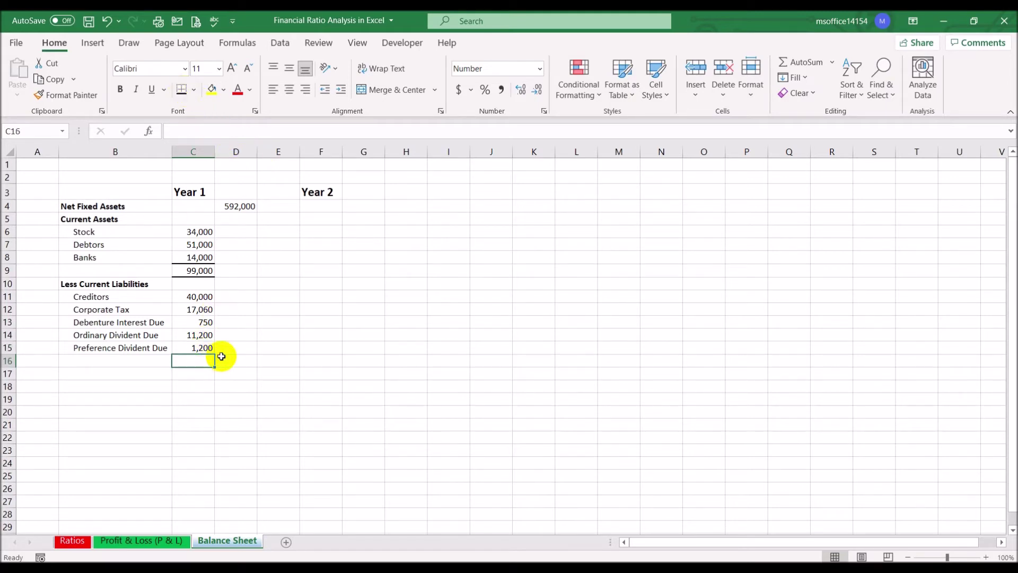
type("=sum(")
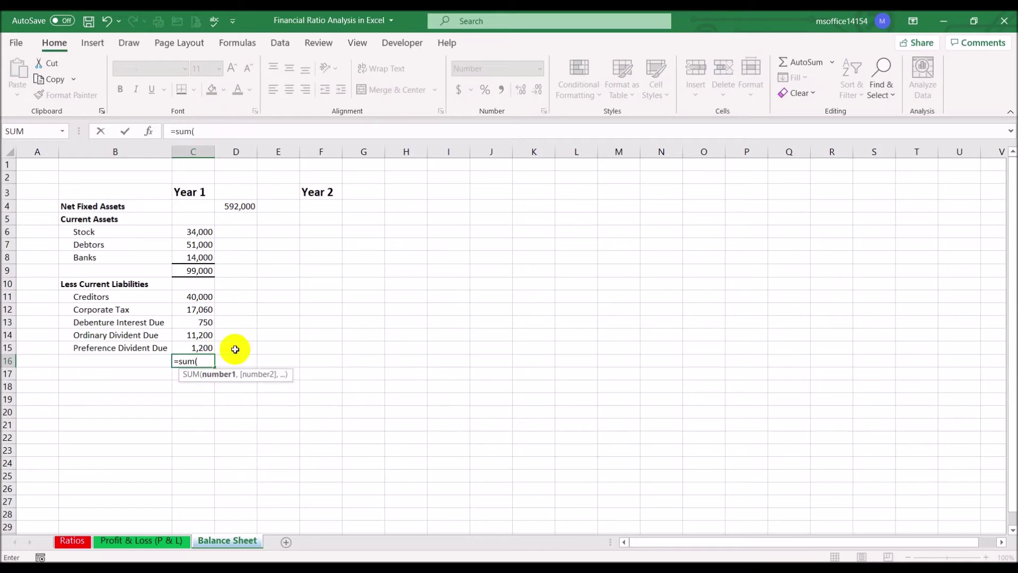
left_click_drag(186, 297, 188, 342)
type(")")
key("Return")
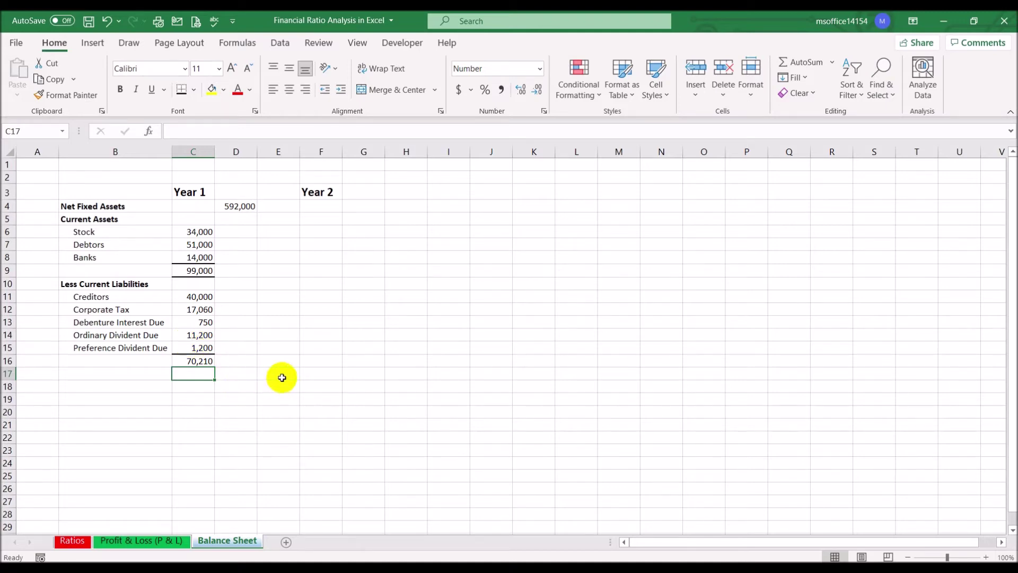
- Calculate Year 1 current assets less current liabilities in D16 with the formula =C9-C16
left_click(241, 357)
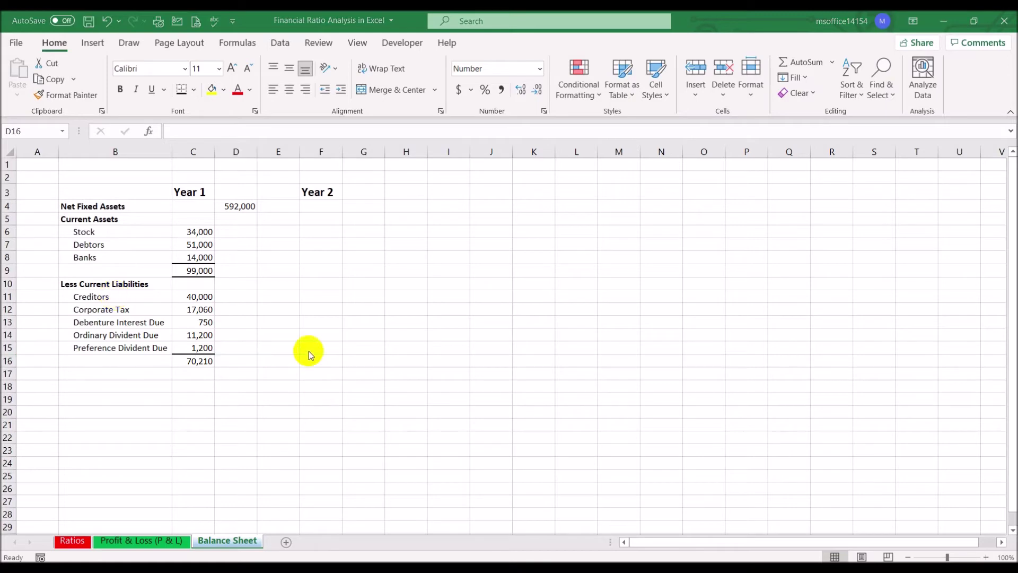
left_click(204, 271)
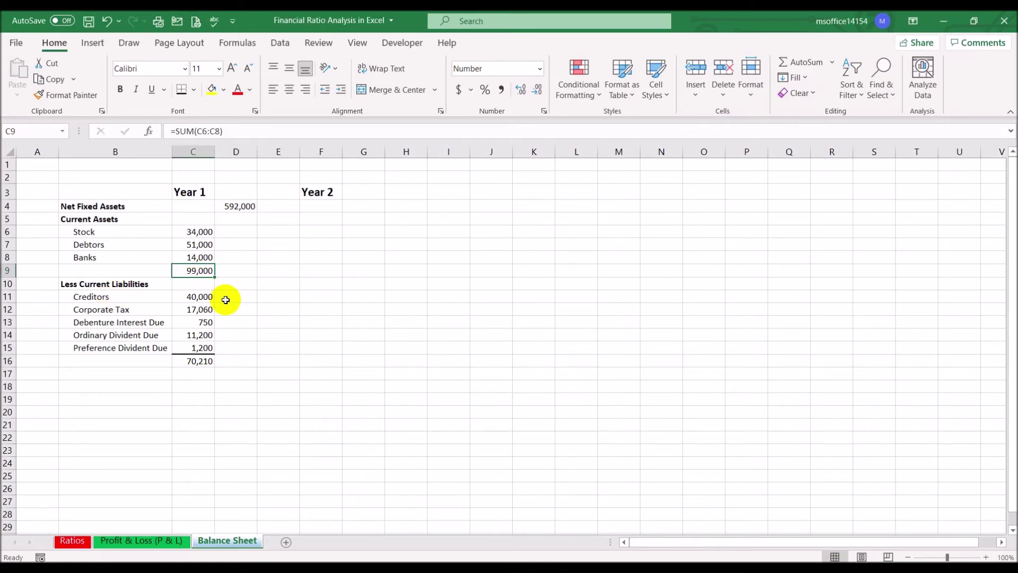
left_click(203, 360)
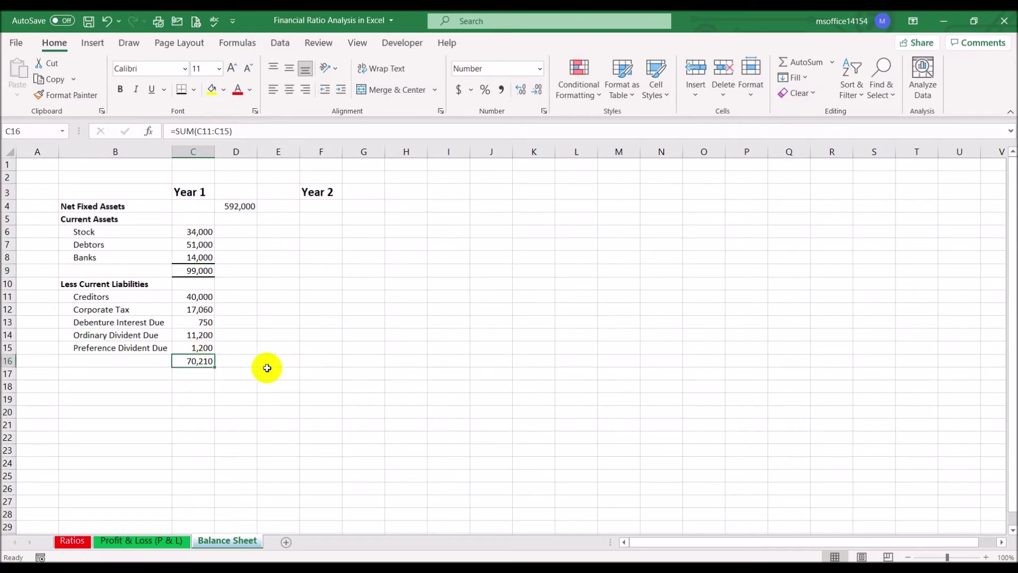
left_click(232, 359)
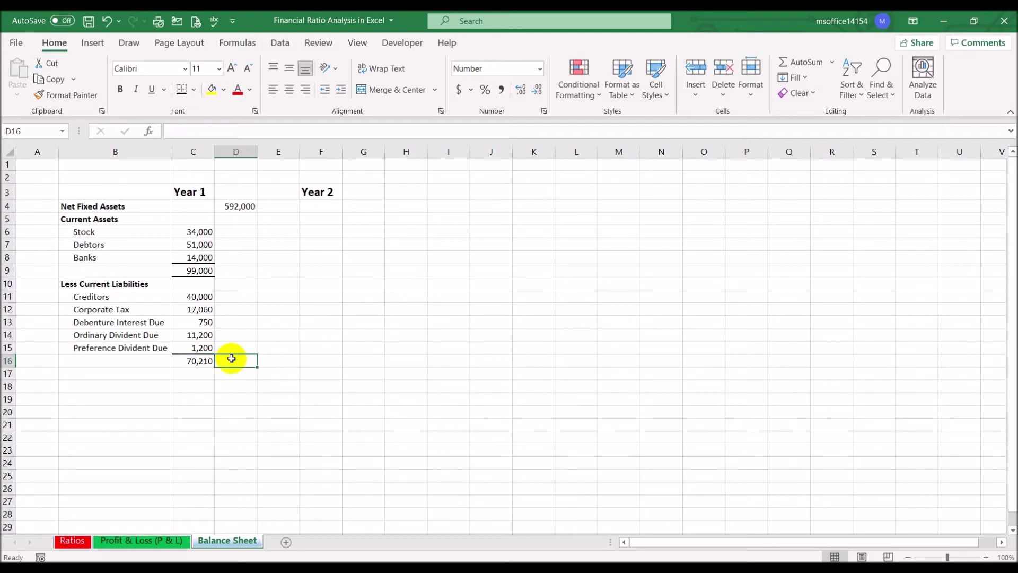
type("=")
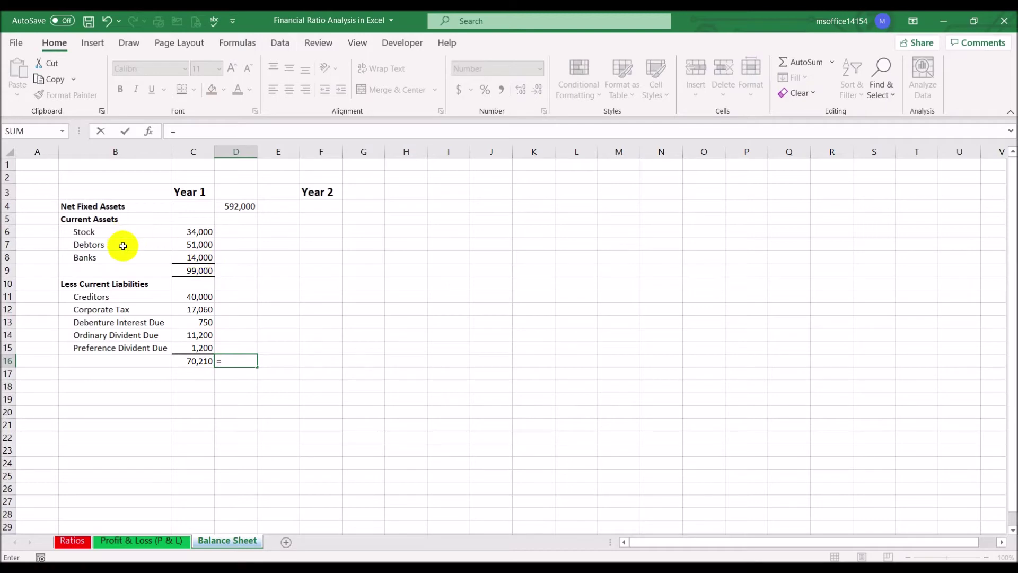
left_click(200, 269)
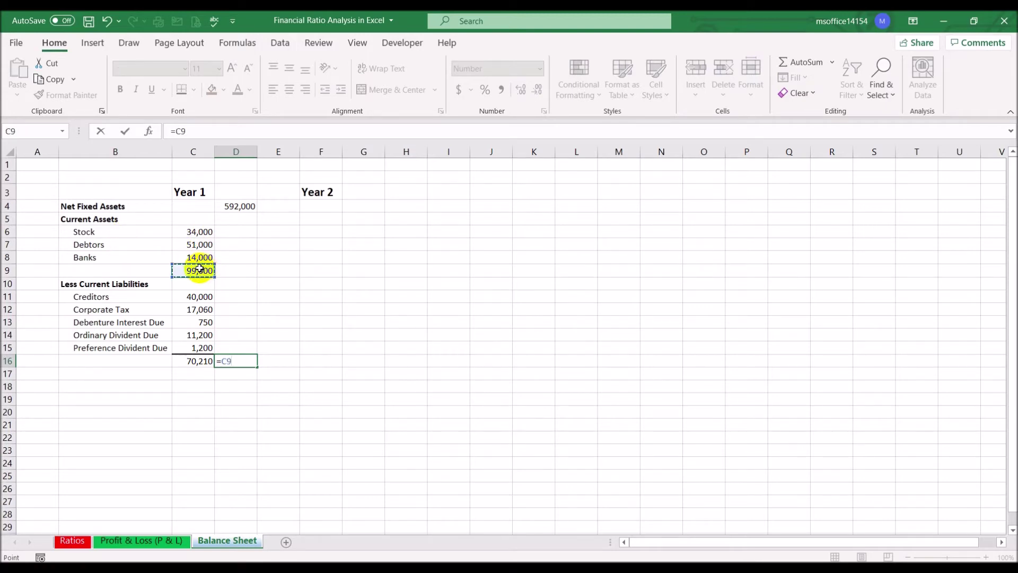
type("-")
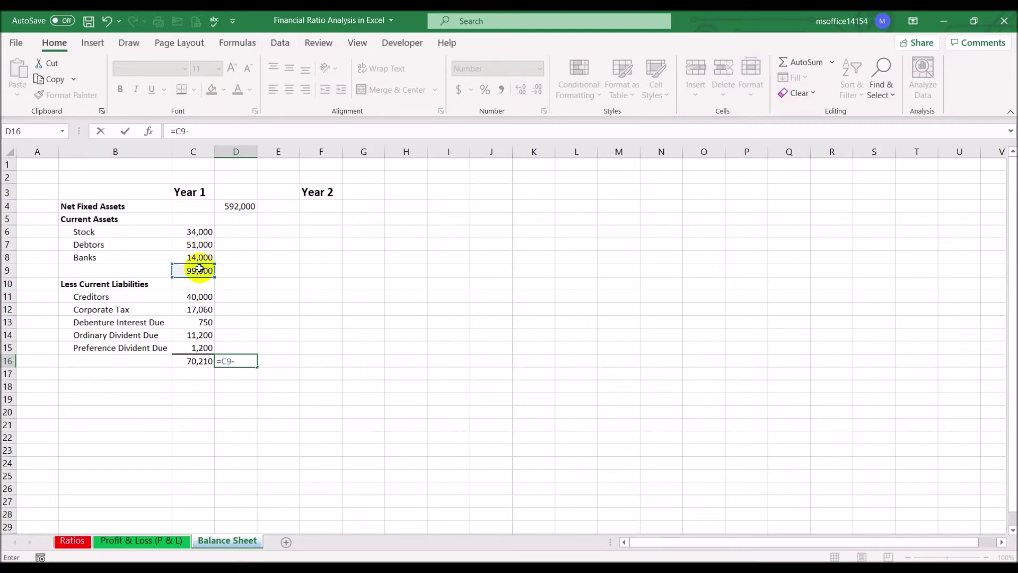
left_click(187, 360)
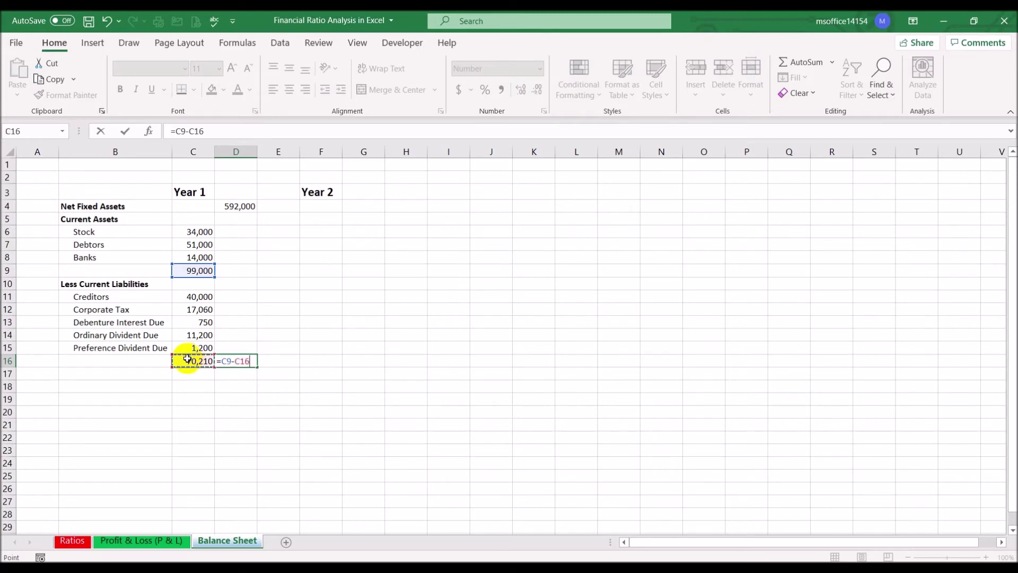
key("Return")
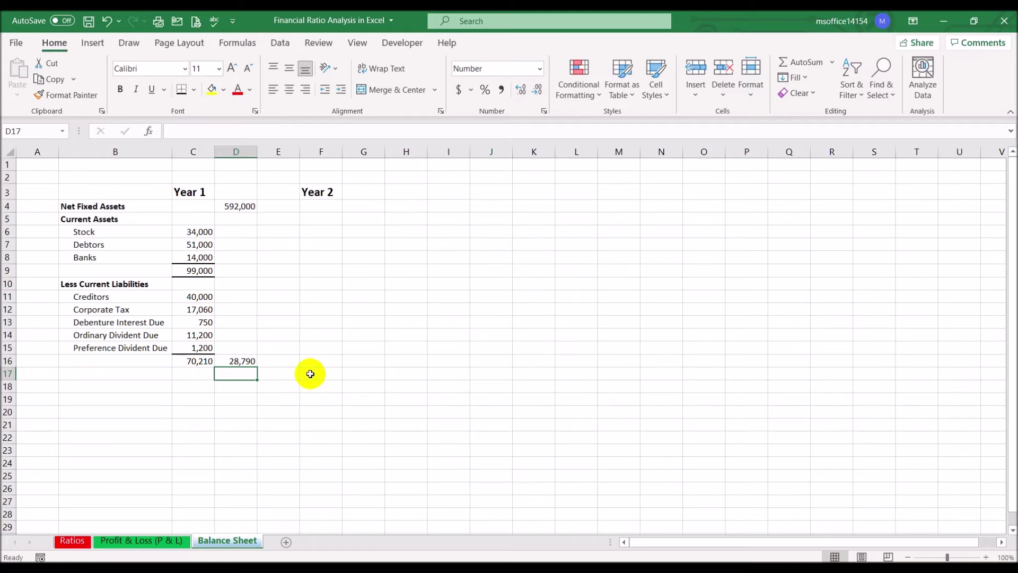
- Apply a bottom border across C16:I16 beneath the current liabilities total
left_click(184, 362)
left_click_drag(184, 362, 438, 363)
left_click(181, 90)
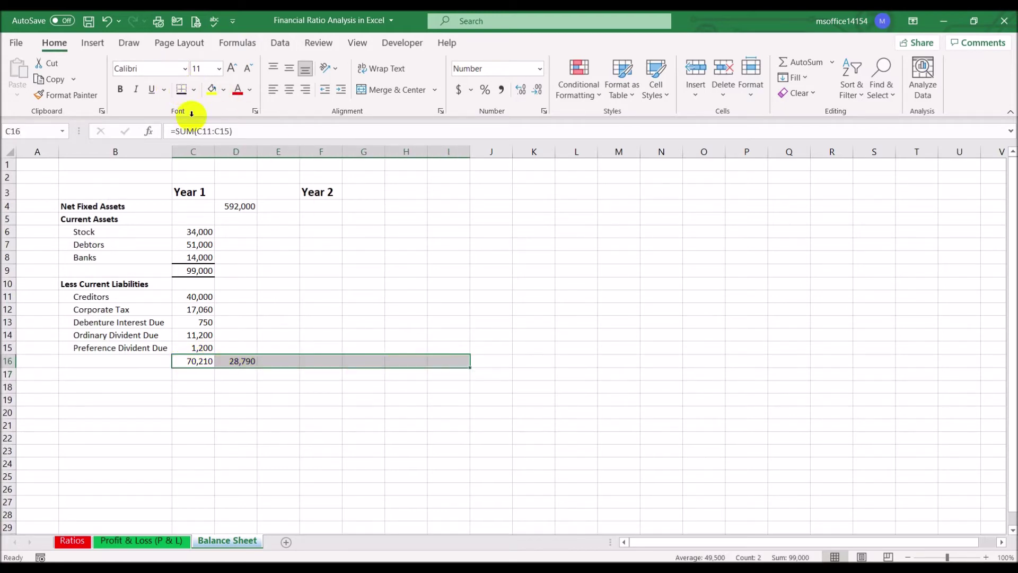
left_click(256, 400)
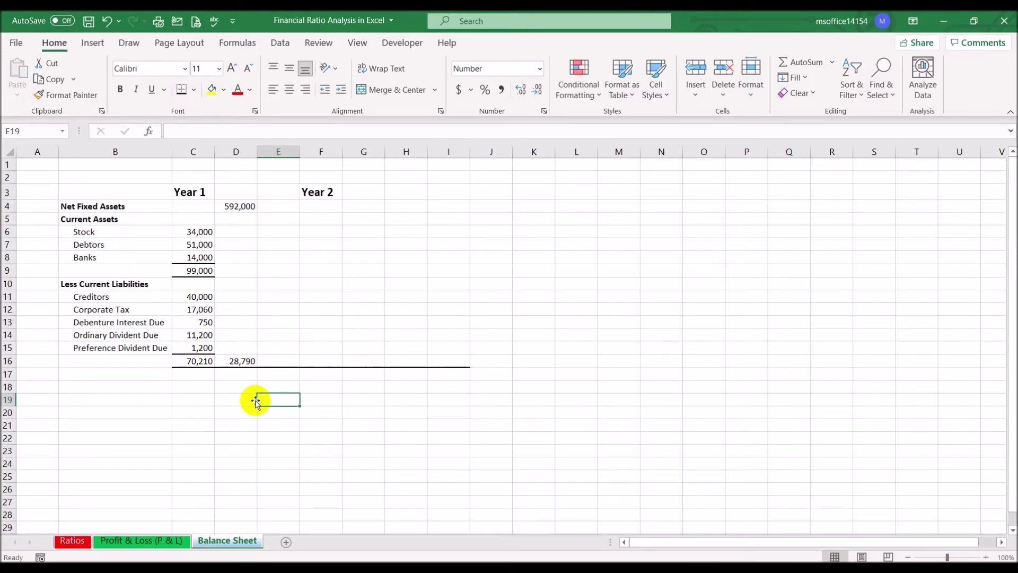
- Add net fixed assets and the net current assets figure in D17 with the formula =D4+D16
left_click(236, 374)
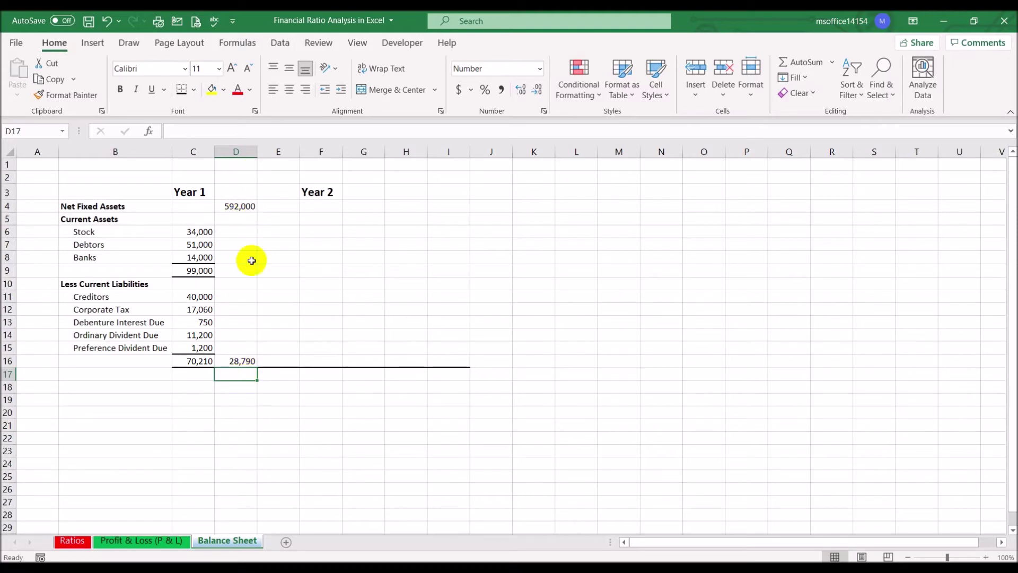
type("=")
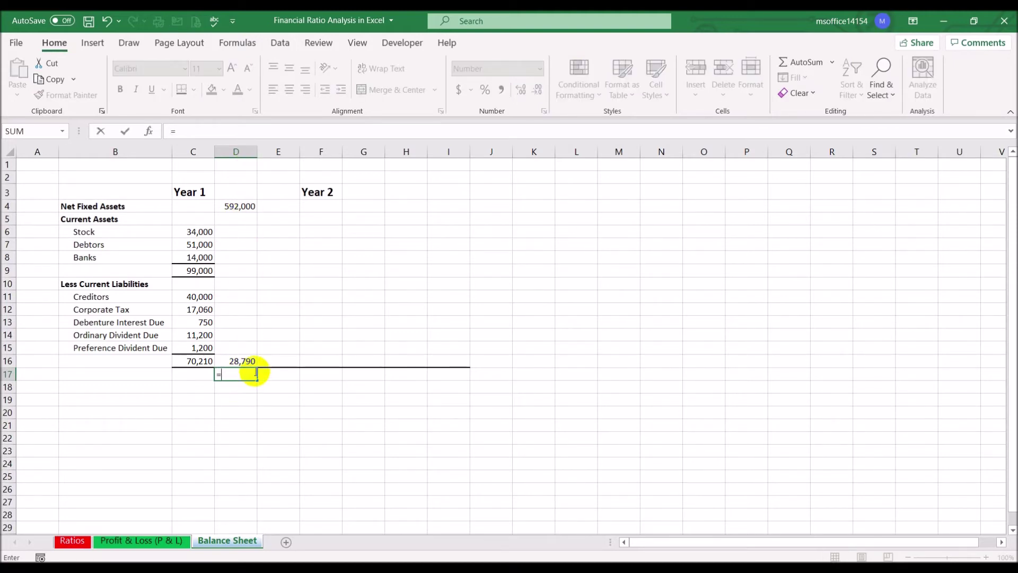
left_click(239, 205)
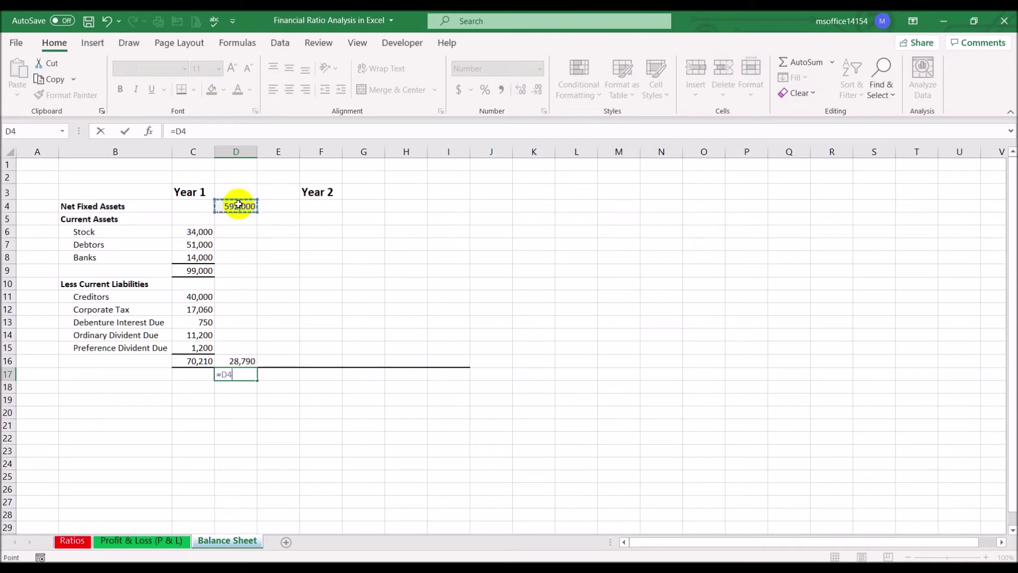
type("+")
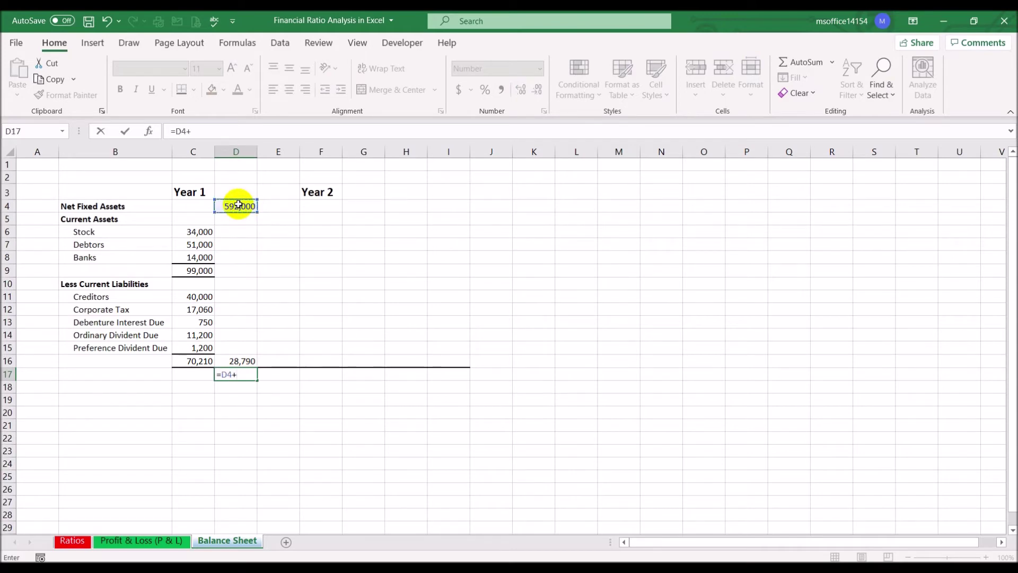
left_click(247, 361)
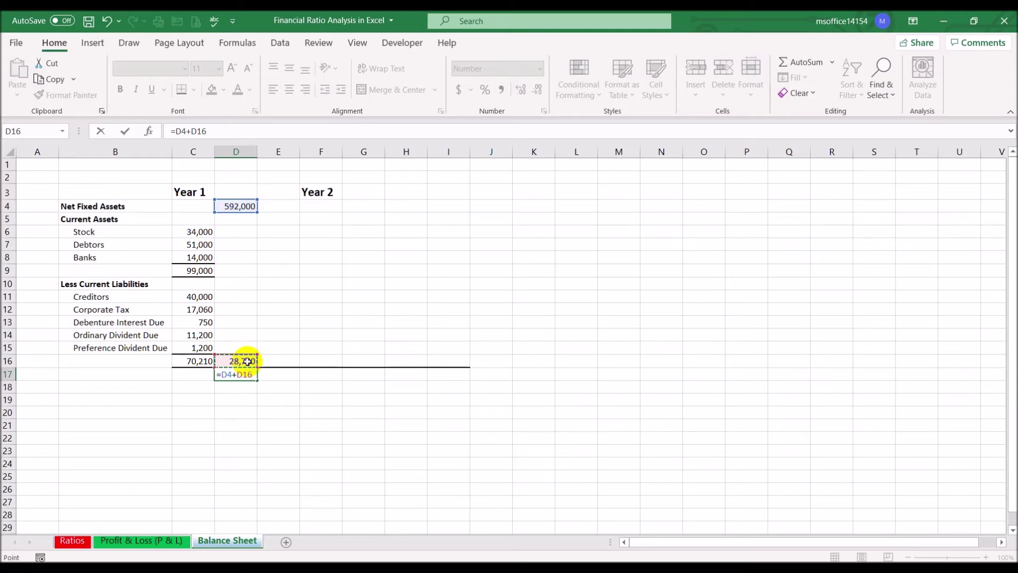
key("Return")
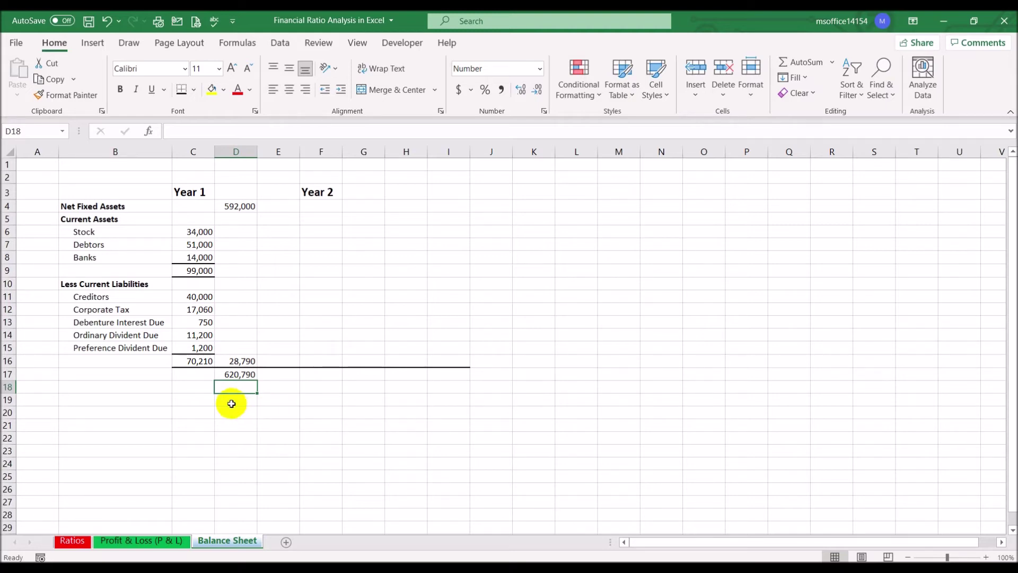
- Enter the label "Less Long-Term Liabilities" in B19
left_click(112, 397)
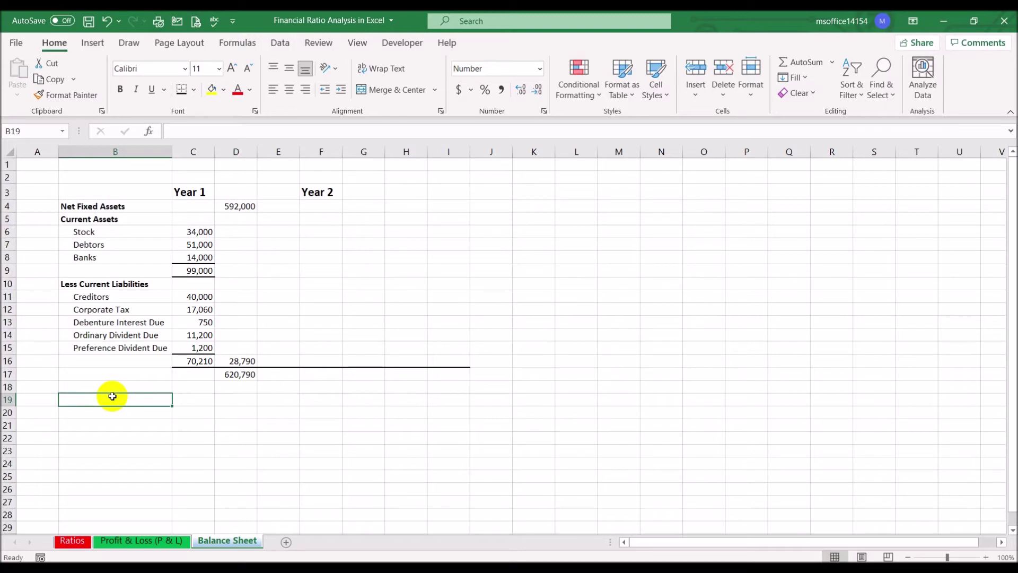
type("Less")
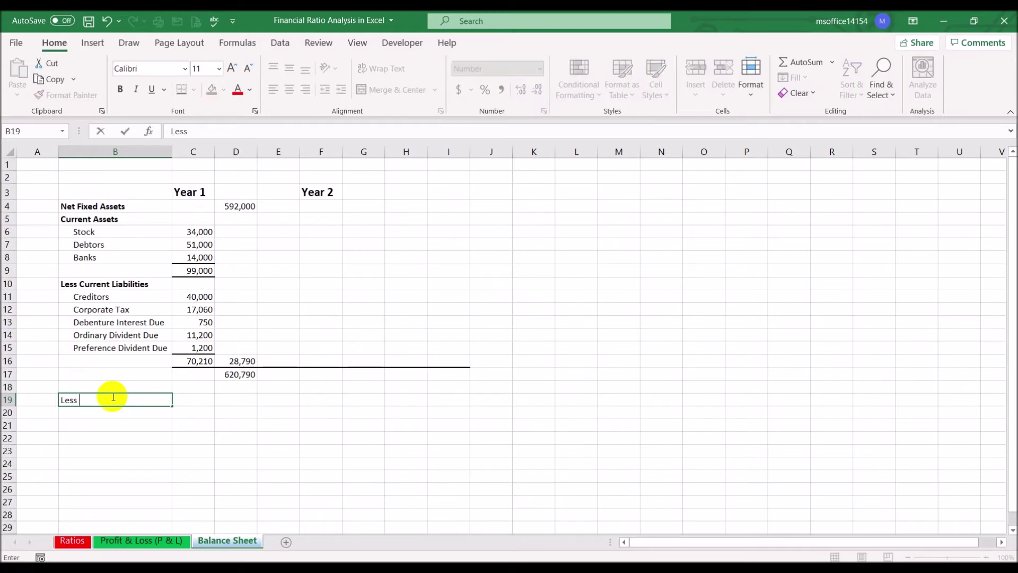
type(" Long")
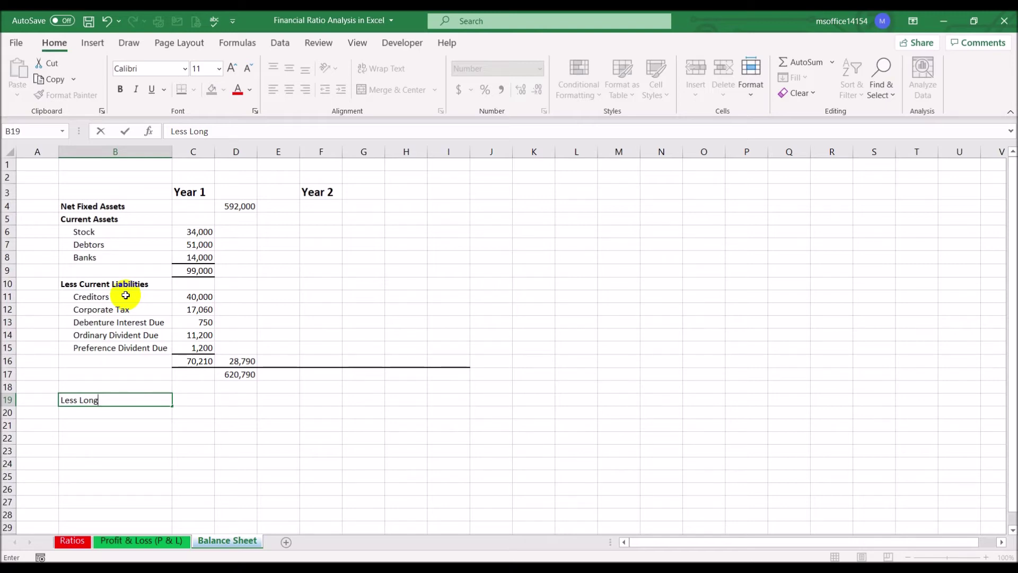
type("-Term Liabili")
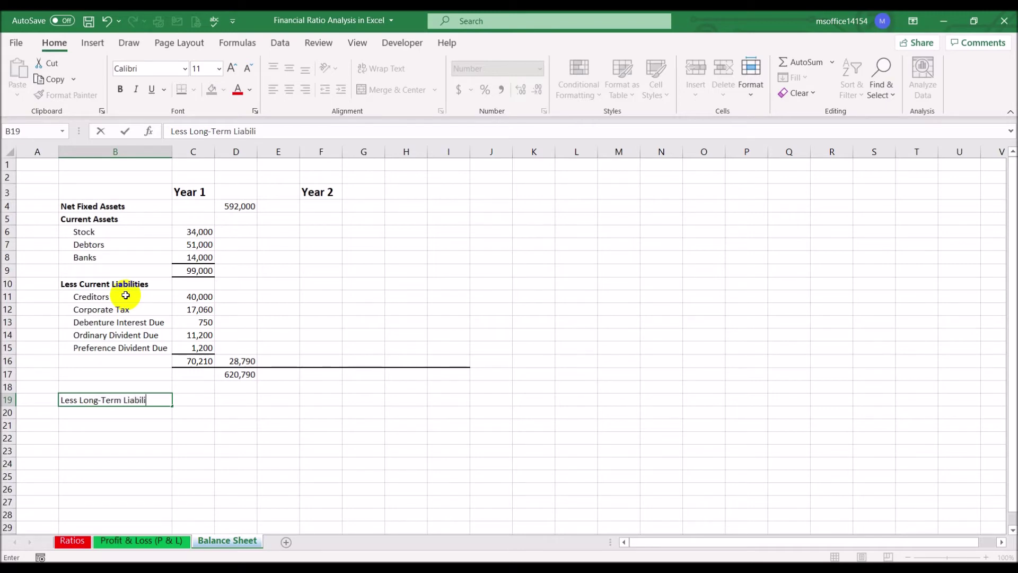
type("ties")
key("ctrl+Return")
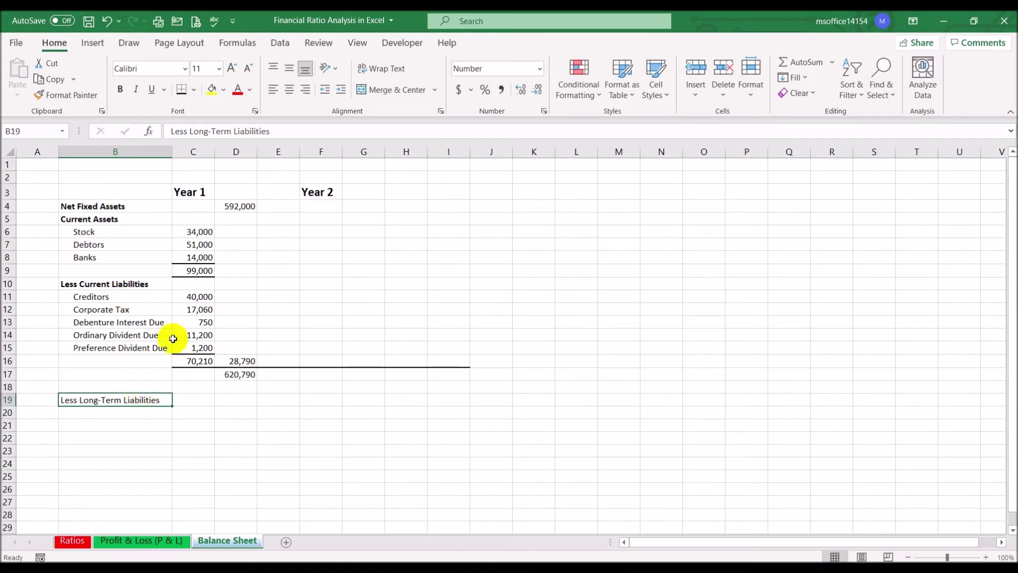
- Bold the "Less Long-Term Liabilities" heading in B19 and add the indented label "5% Debentures" in B20
left_click(119, 89)
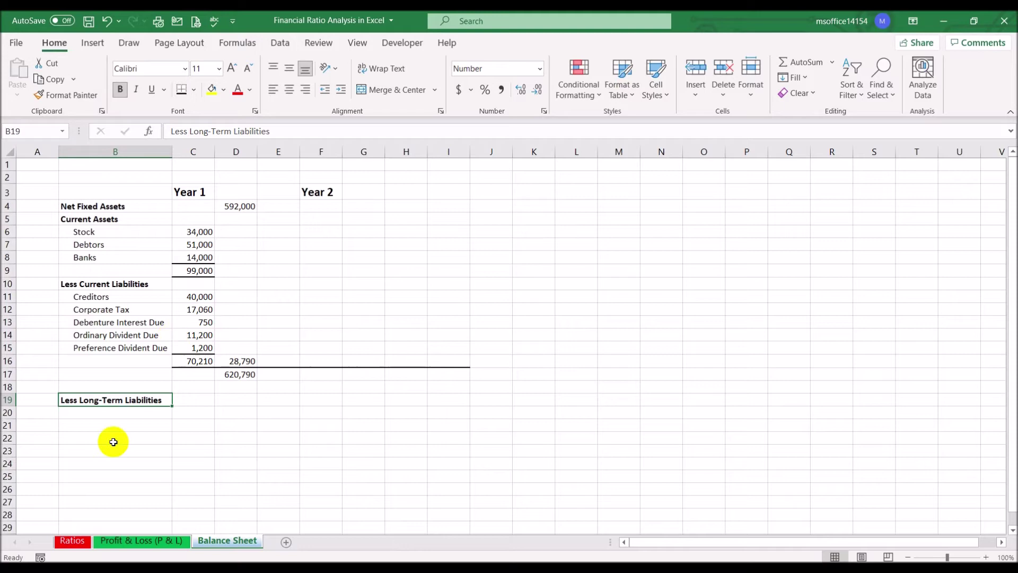
left_click(121, 414)
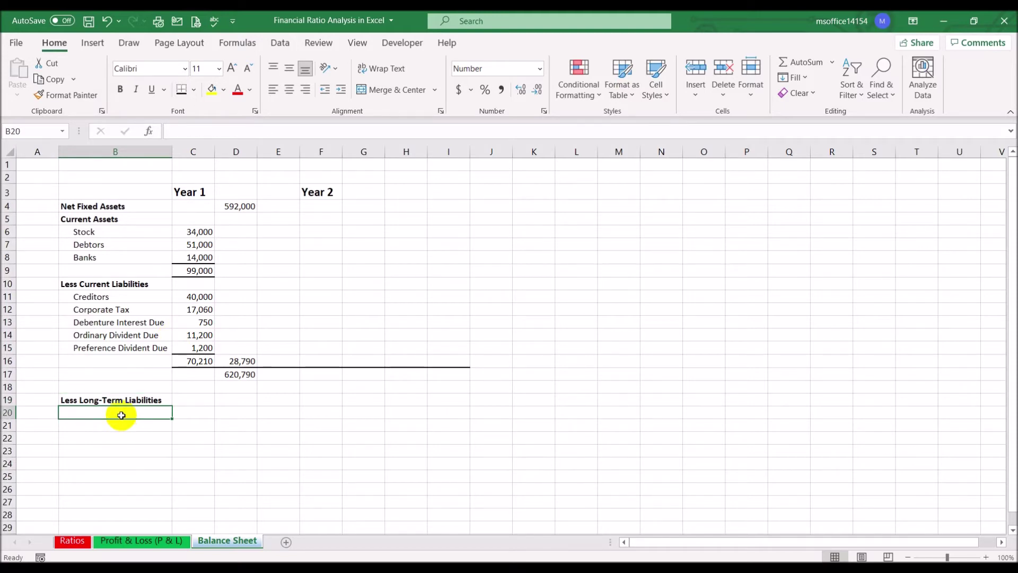
type("5% Debentures")
key("Tab")
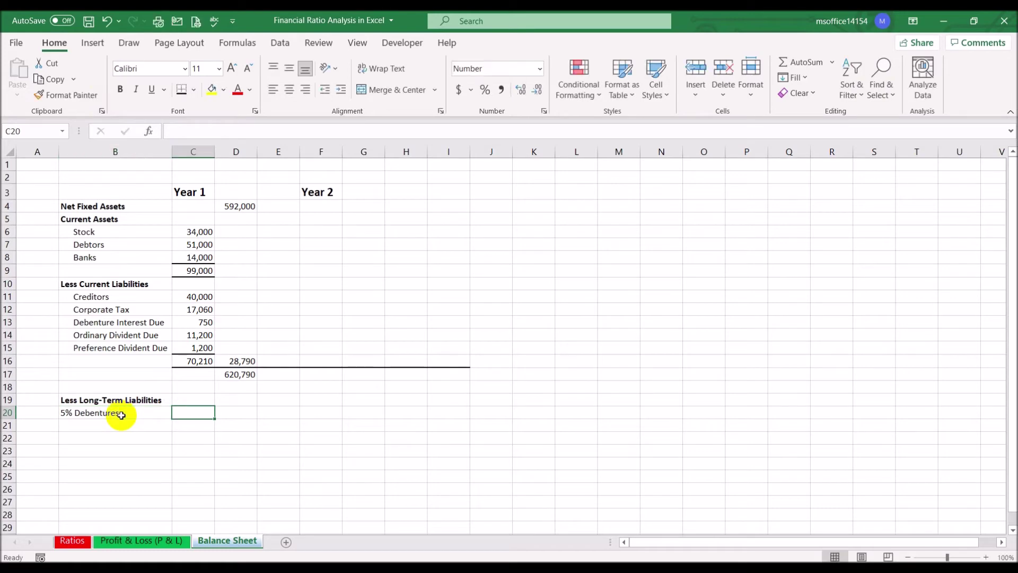
left_click(121, 414)
left_click(341, 89)
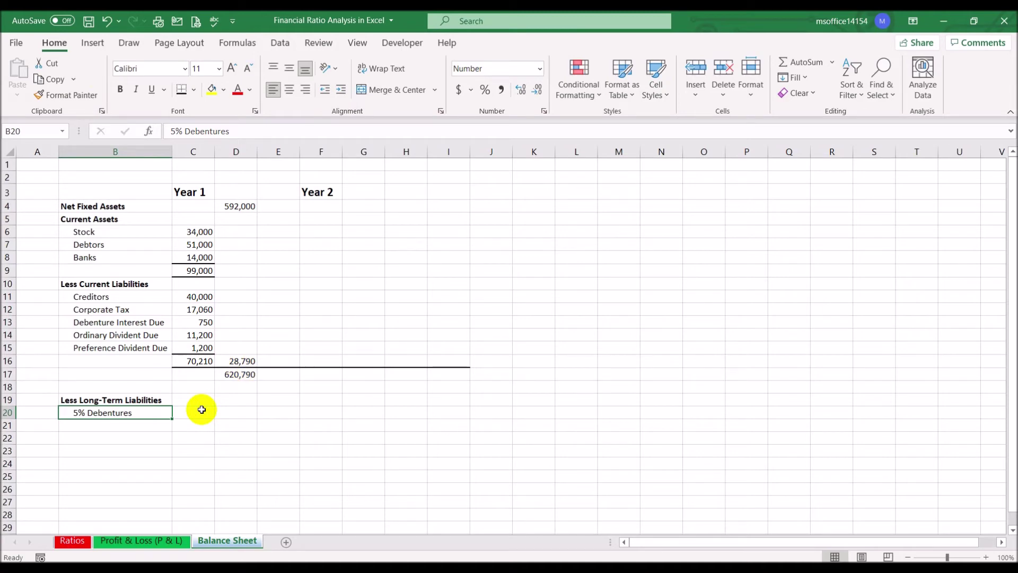
- Enter 15000 in D20 as the Year 1 amount for the 5% debentures
left_click(225, 411)
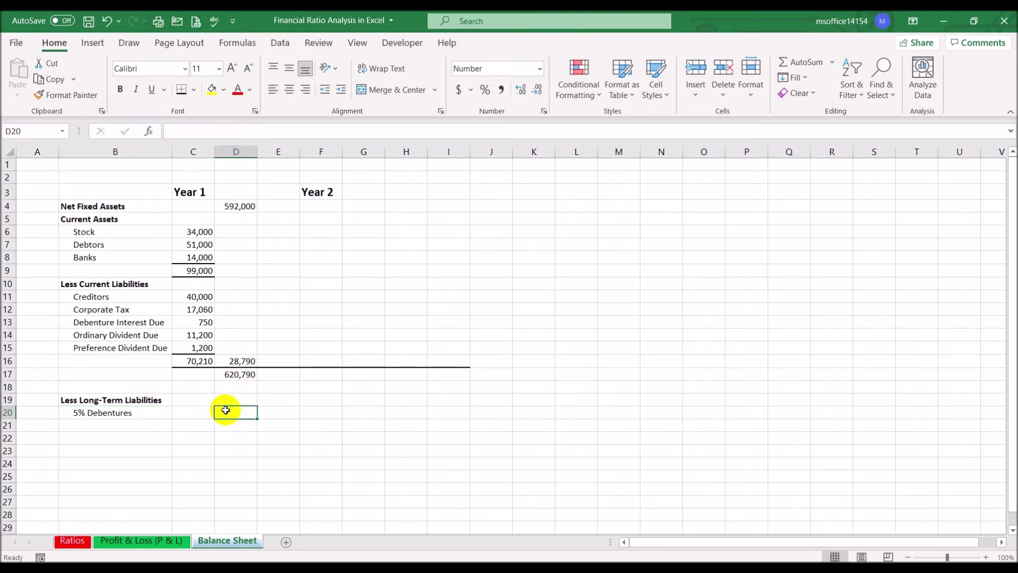
type("15000")
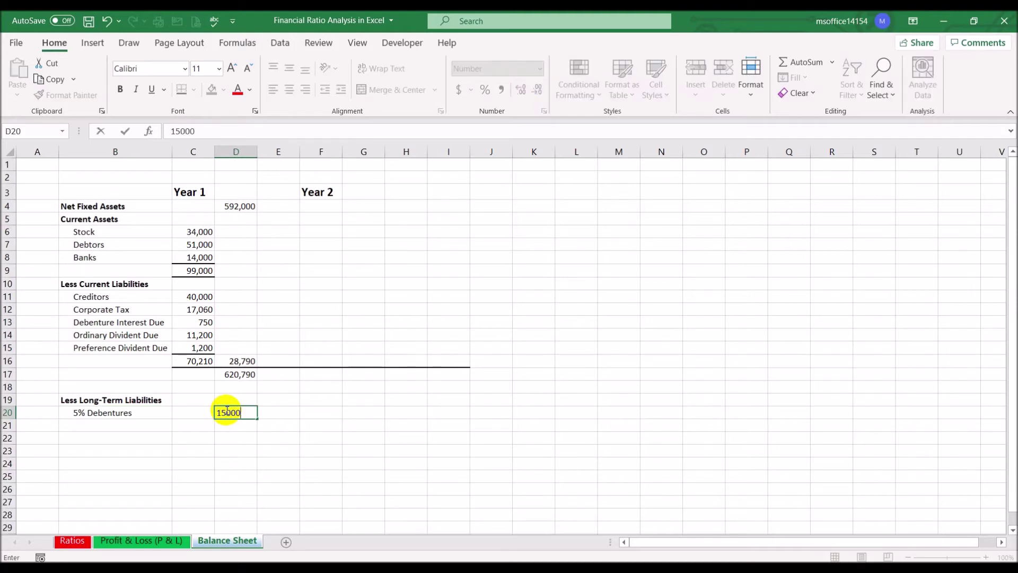
key("Return")
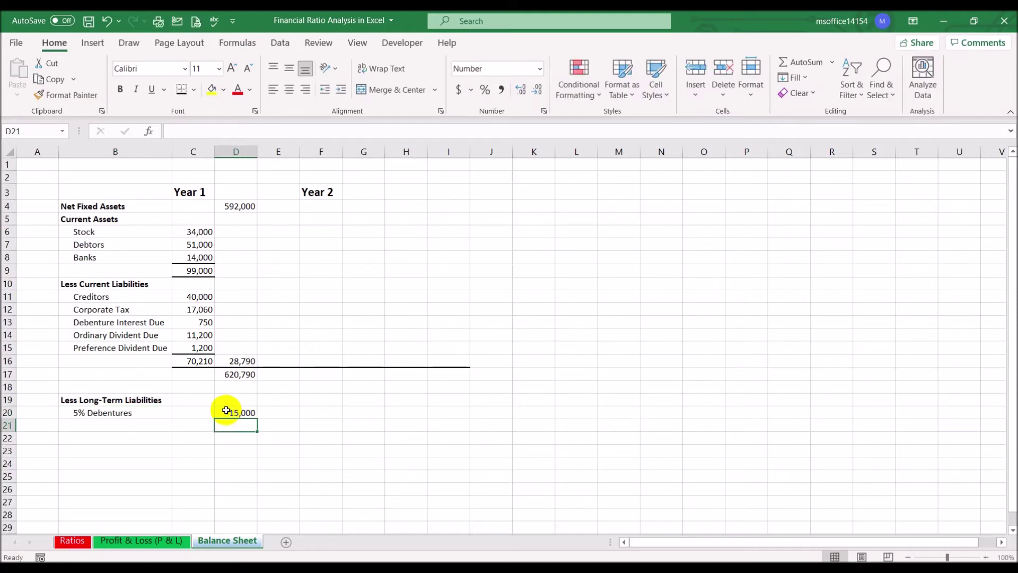
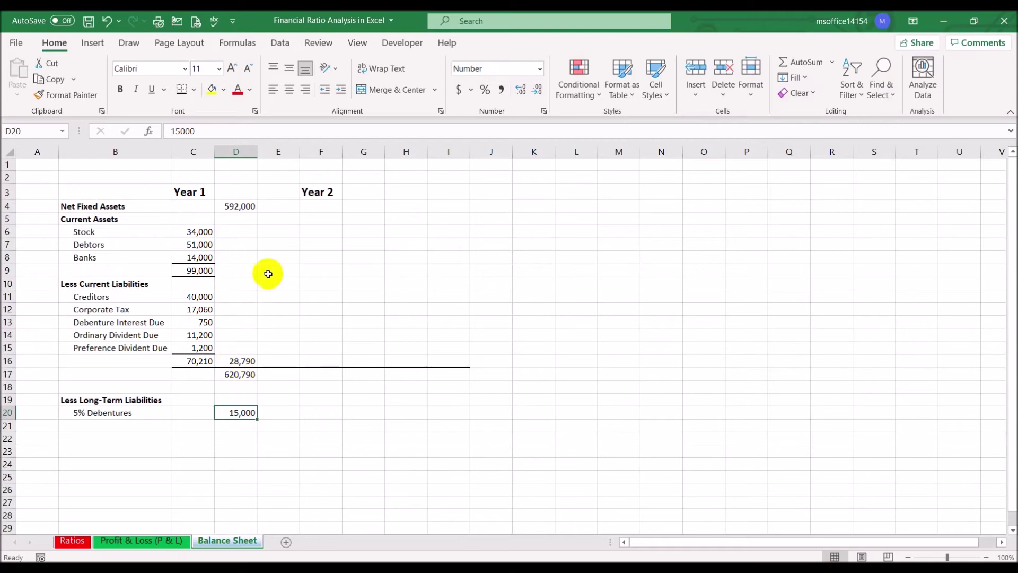
- Subtract the debentures from the Year 1 subtotal in D21 with the formula =D17-D20
left_click(237, 374)
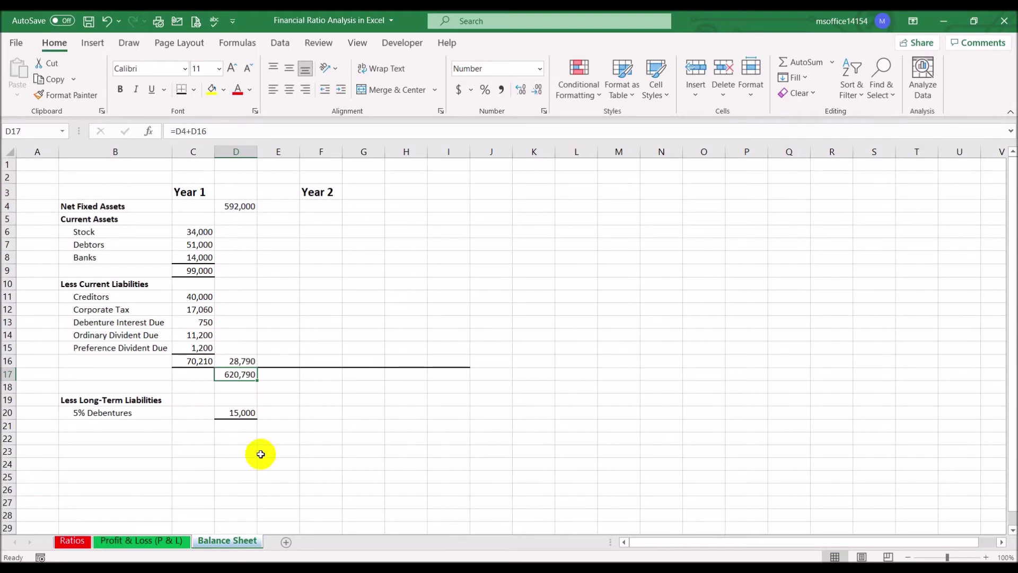
left_click(234, 426)
type("=")
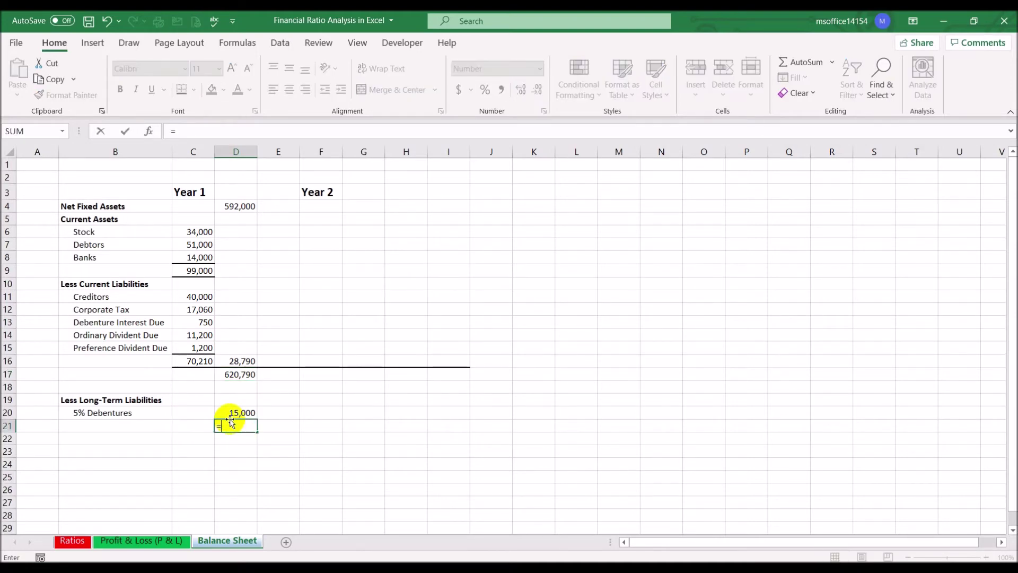
left_click(240, 375)
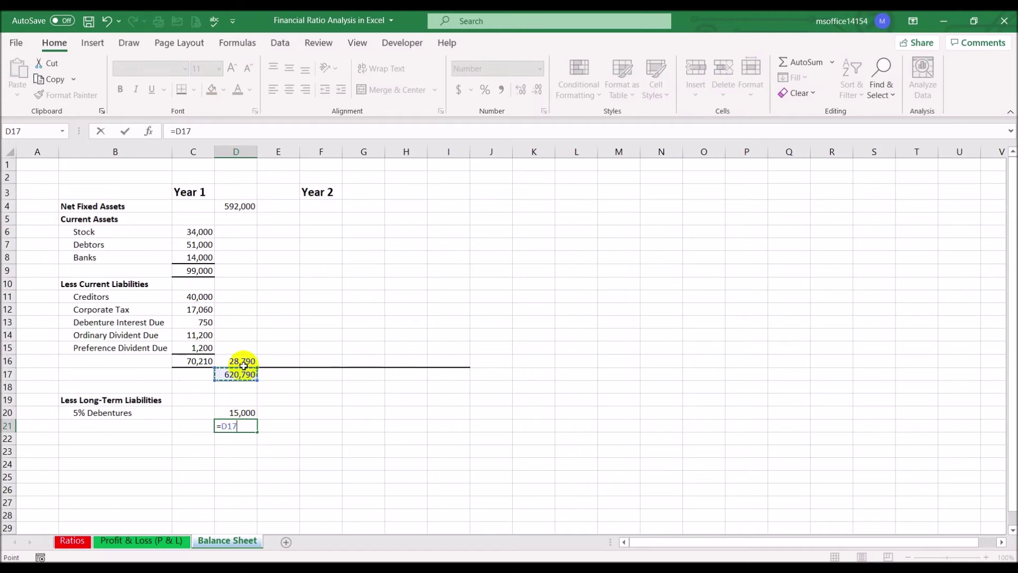
type("-")
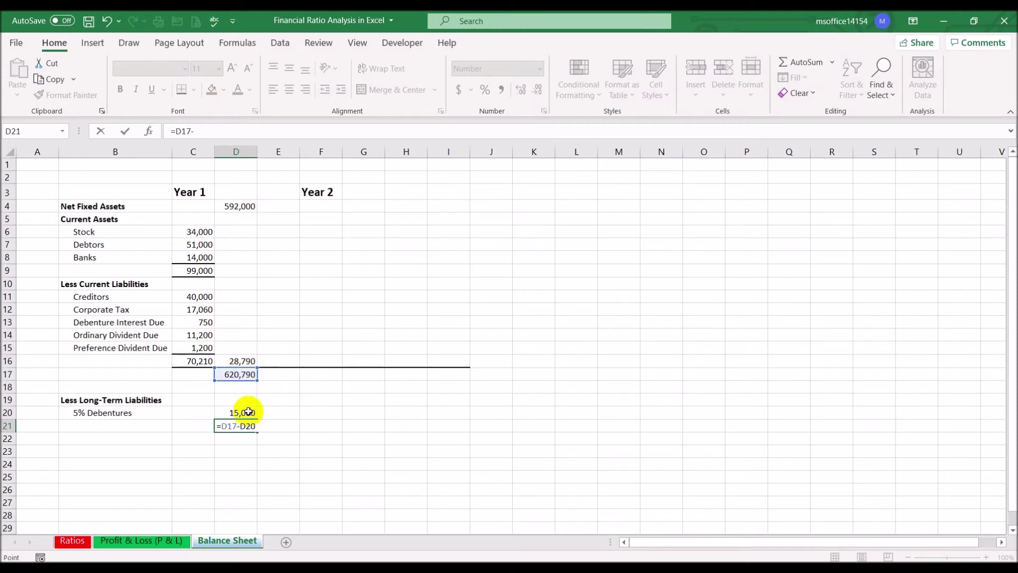
left_click(249, 413)
key("Return")
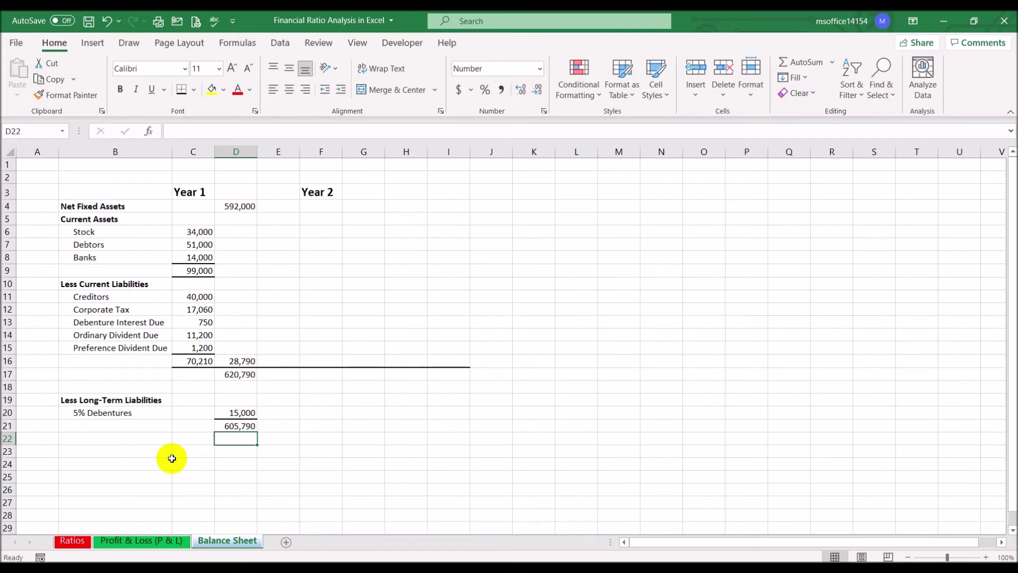
- Enter the label "Financed by" in B23
left_click(128, 454)
type("Finances")
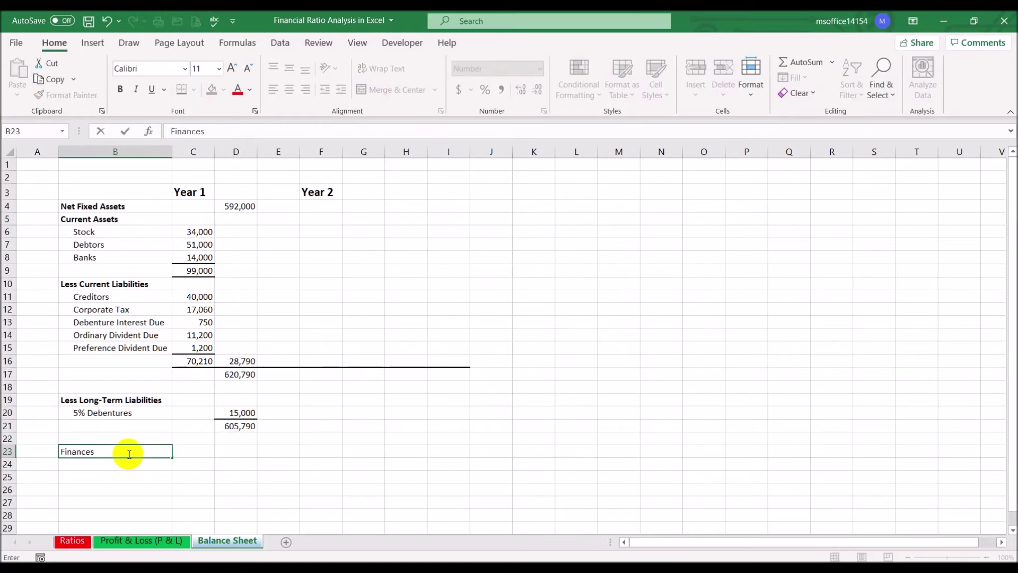
key("BackSpace")
type("d by")
key("Return")
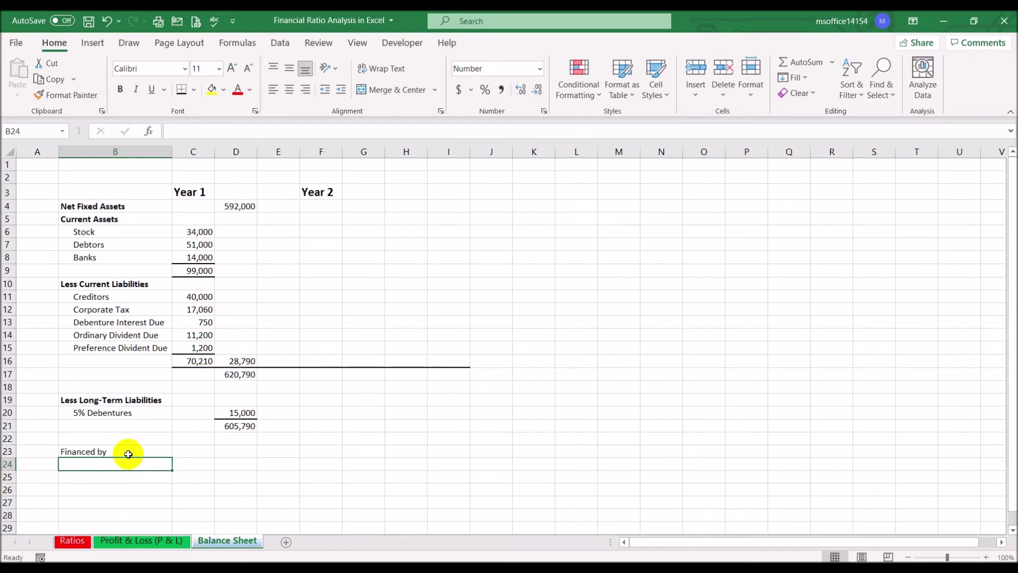
- Enter the heading "Issued Share Capital" in B24 and make it bold
type("Issued ")
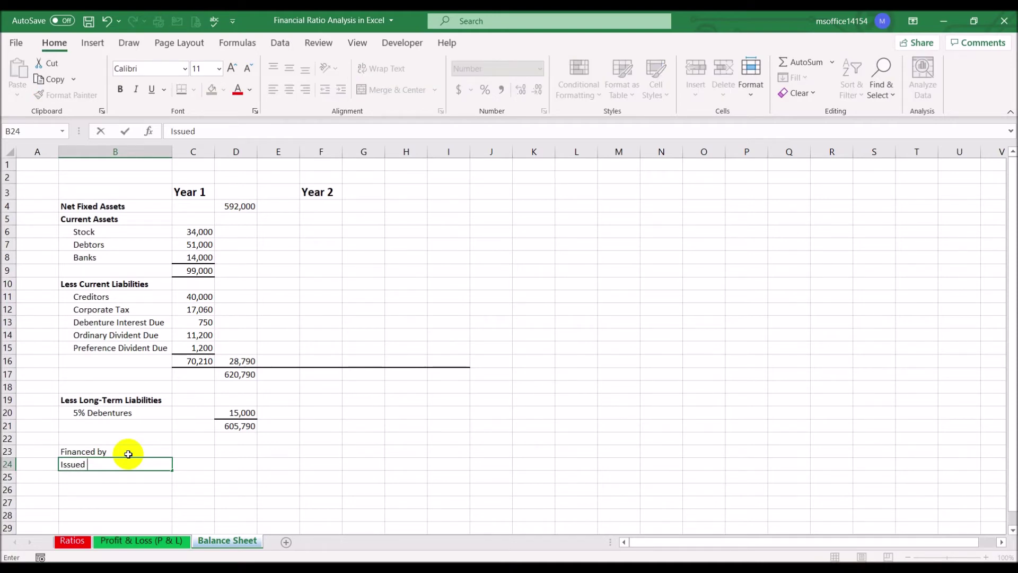
type("Share Capital")
key("Return")
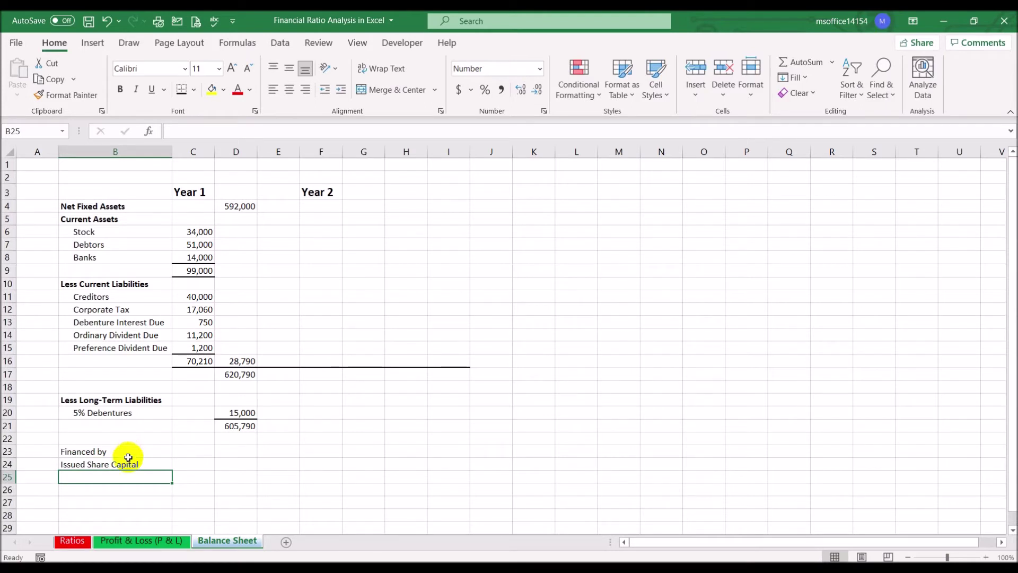
left_click(129, 463)
left_click(121, 93)
- Enter the label "Ordinary Shares of $1 each" in B25 with the Year 1 amount 140,000 in C25
left_click(104, 478)
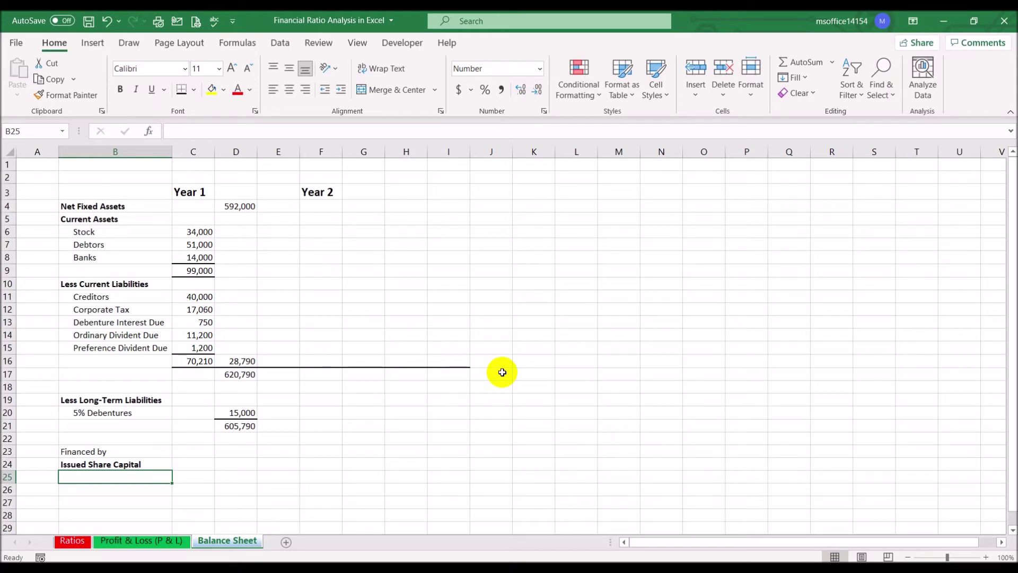
type("O")
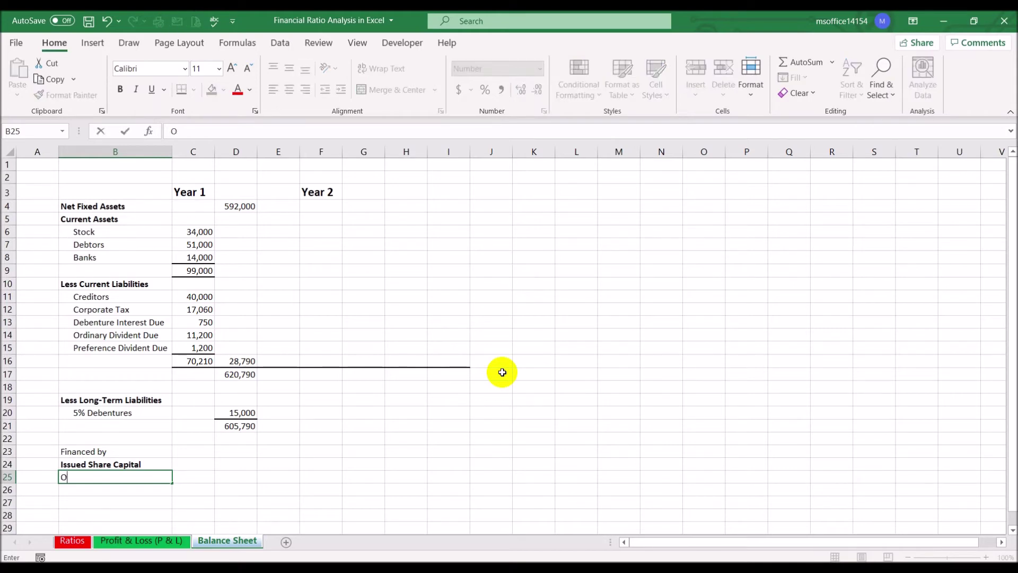
type("rdinary Shar")
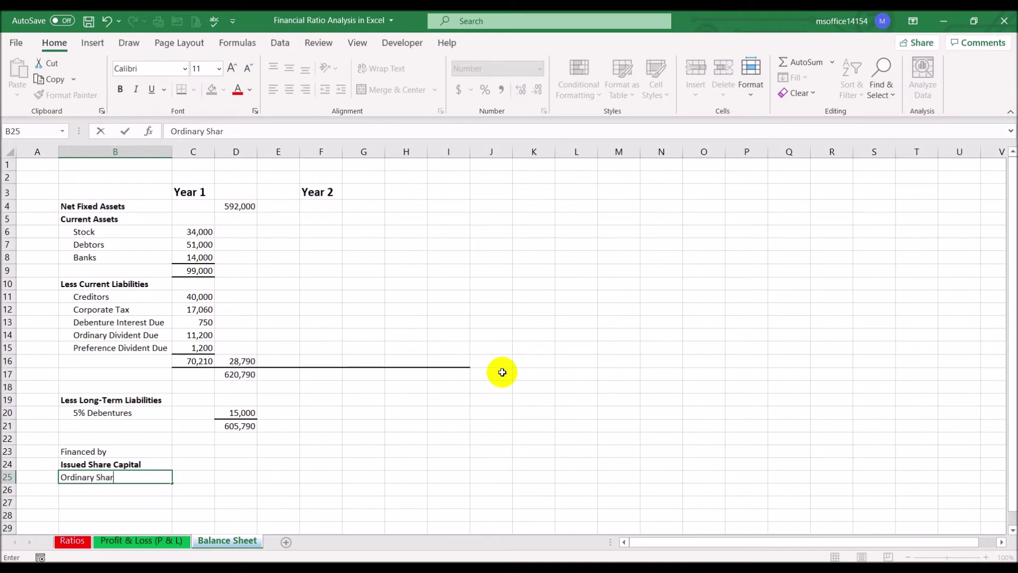
type("es of $1 each")
key("Tab")
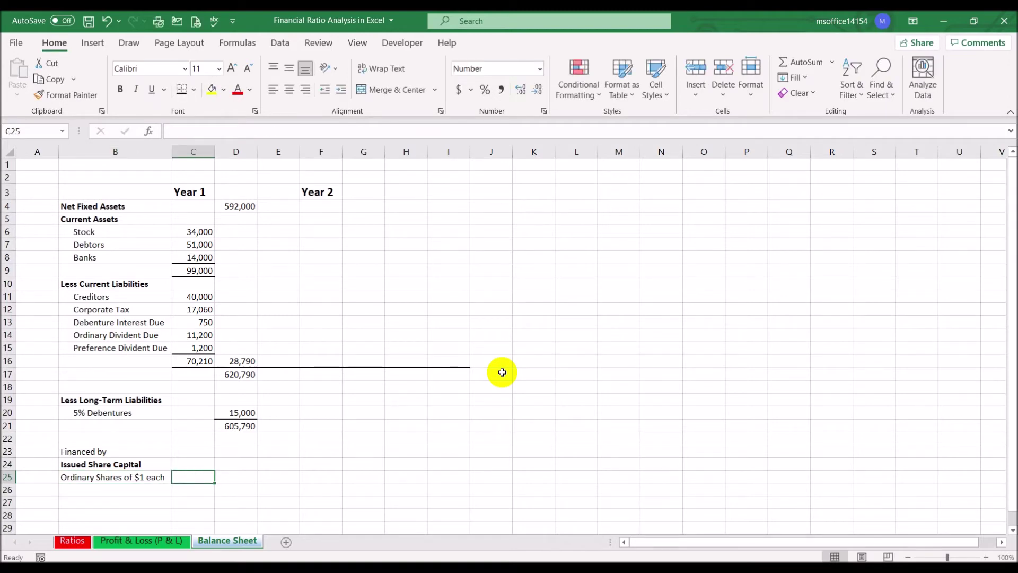
type("140,000")
key("Return")
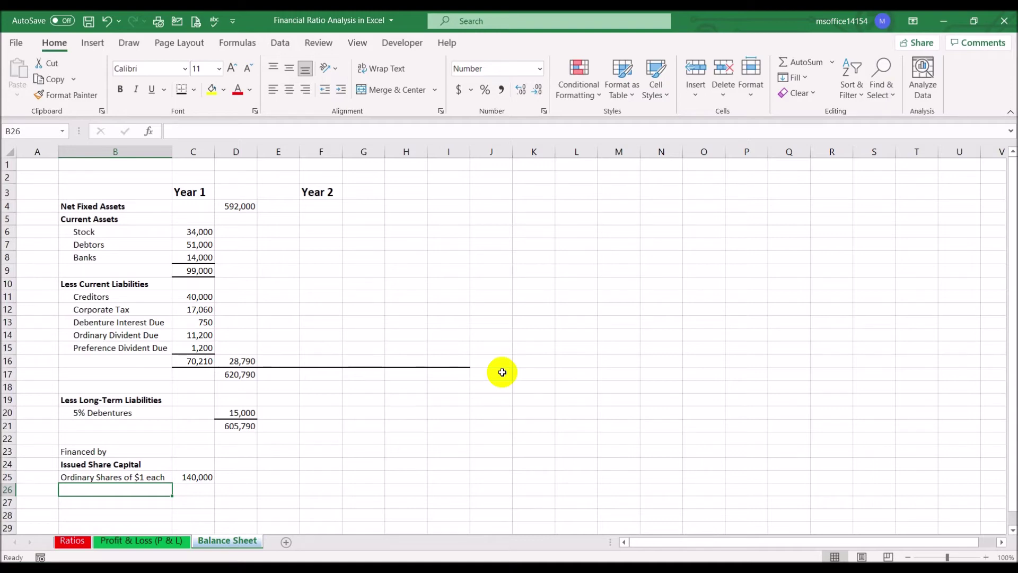
- Enter the label "6% Prefence Share of $1 each" in B26
type("6% of")
key("BackSpace")
key("BackSpace")
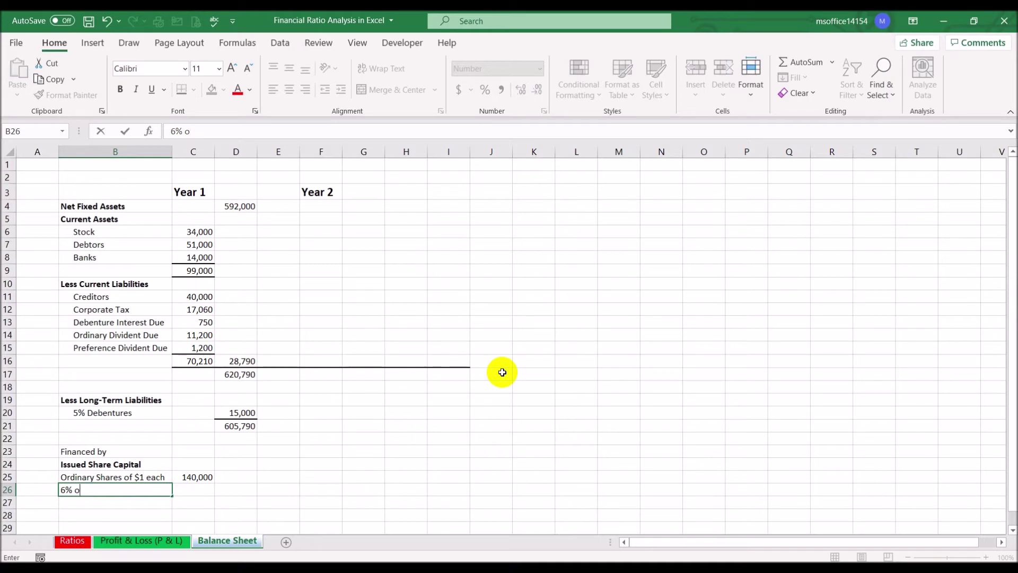
type("Prefence Share")
key("BackSpace")
key("BackSpace")
key("BackSpace")
type("are of")
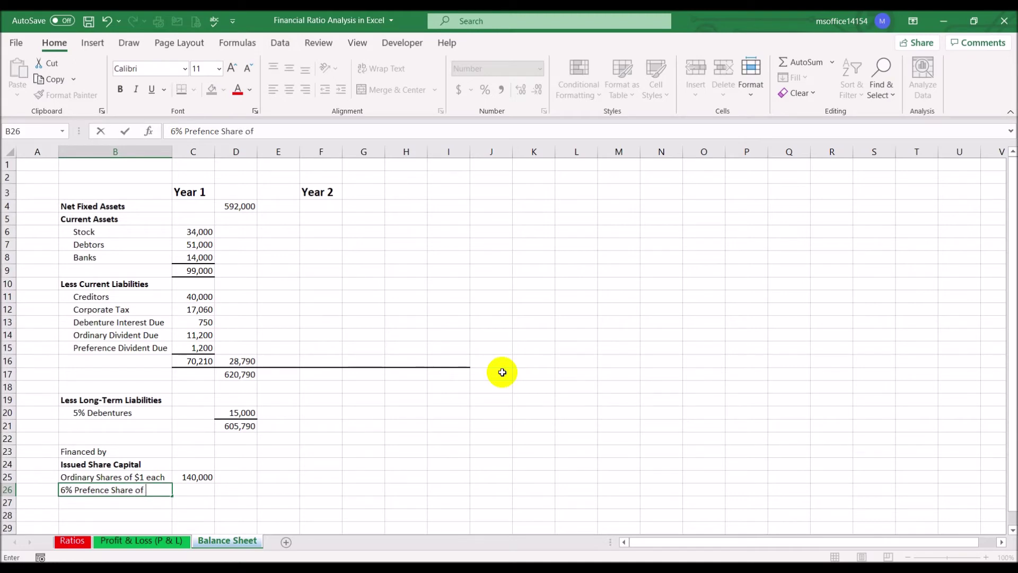
type(" $1 each")
key("Return")
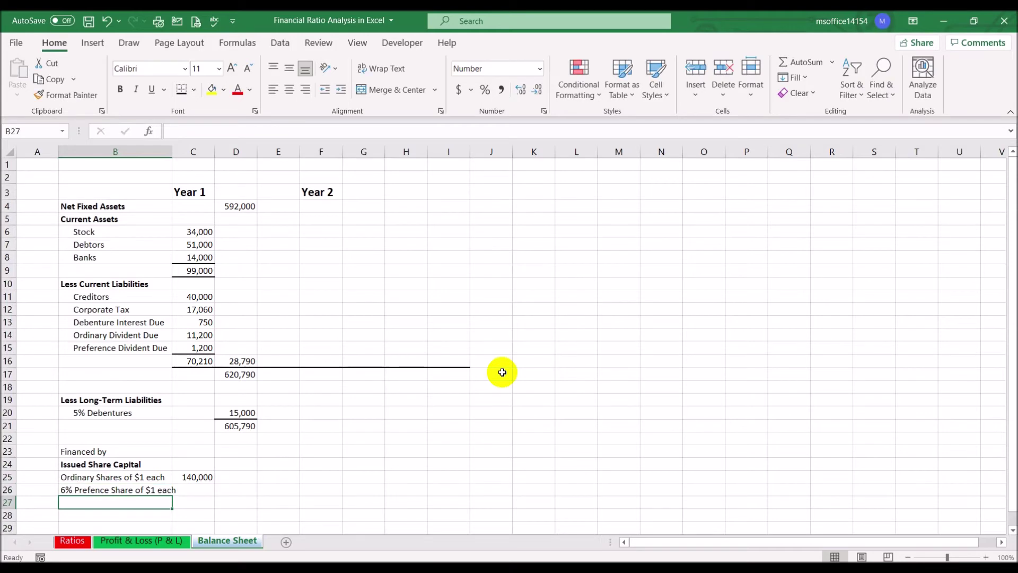
- Indent the two share labels in B25:B26 and autofit the width of column B
left_click_drag(133, 478, 134, 489)
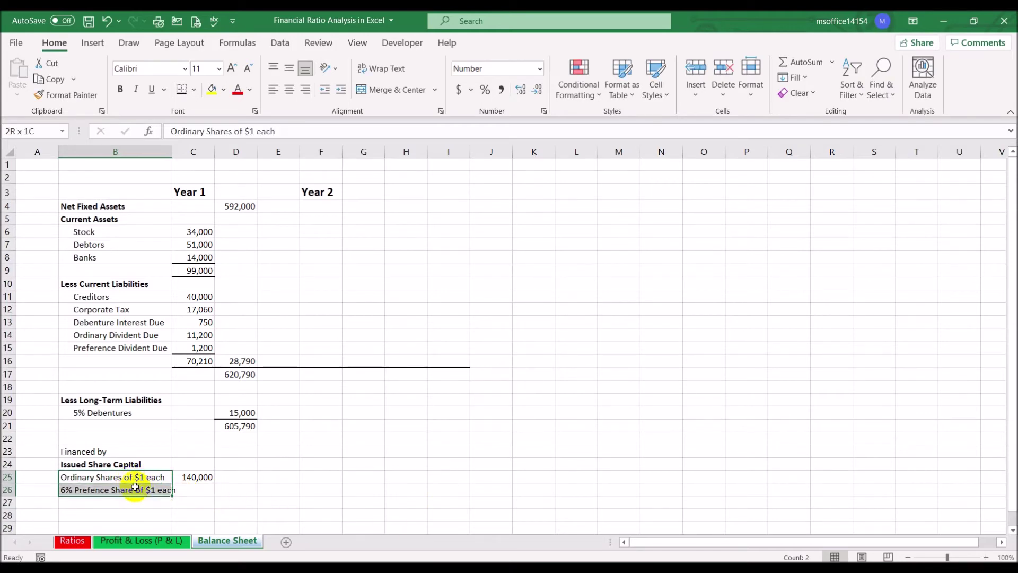
left_click(340, 91)
left_click(340, 91)
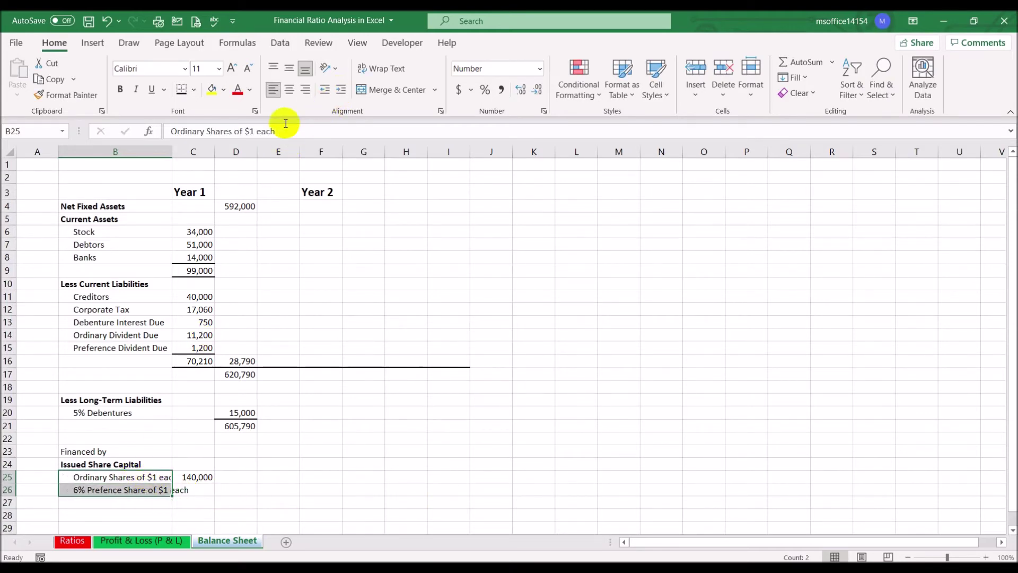
double_click(170, 151)
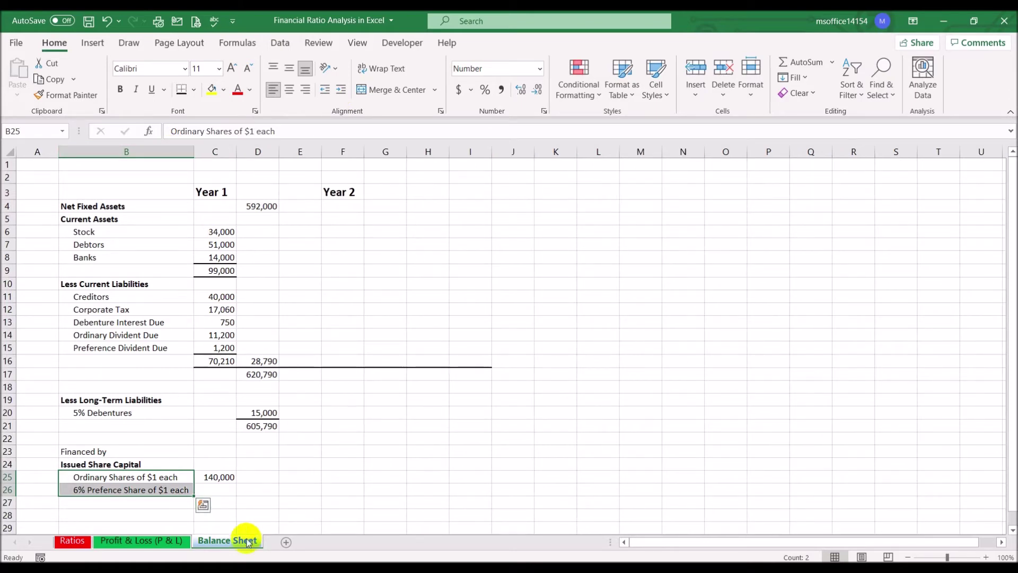
- Enter 20000 in C26 for the 6% preference shares and apply a bottom border to that cell
left_click(220, 490)
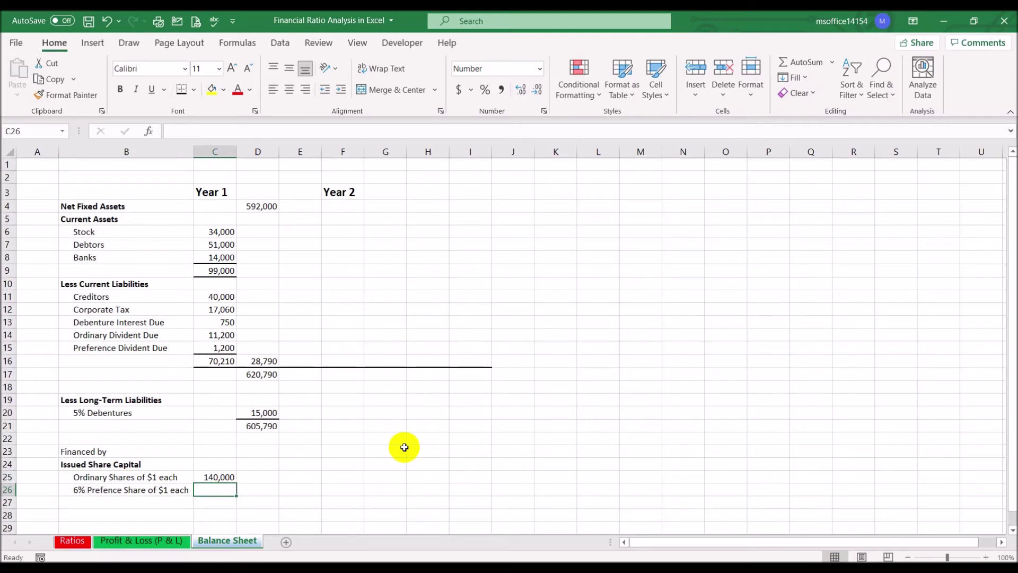
type("20000")
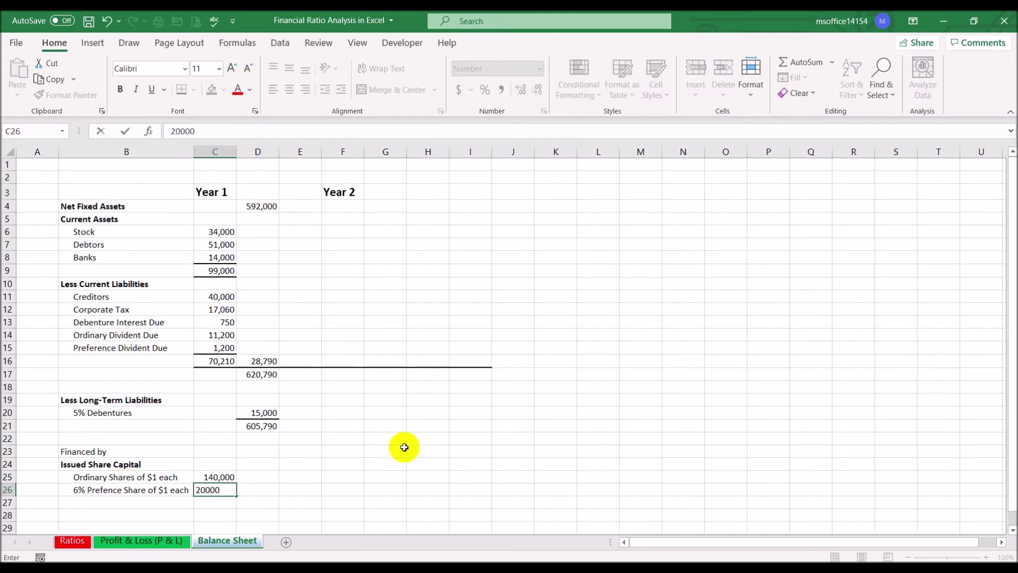
key("Return")
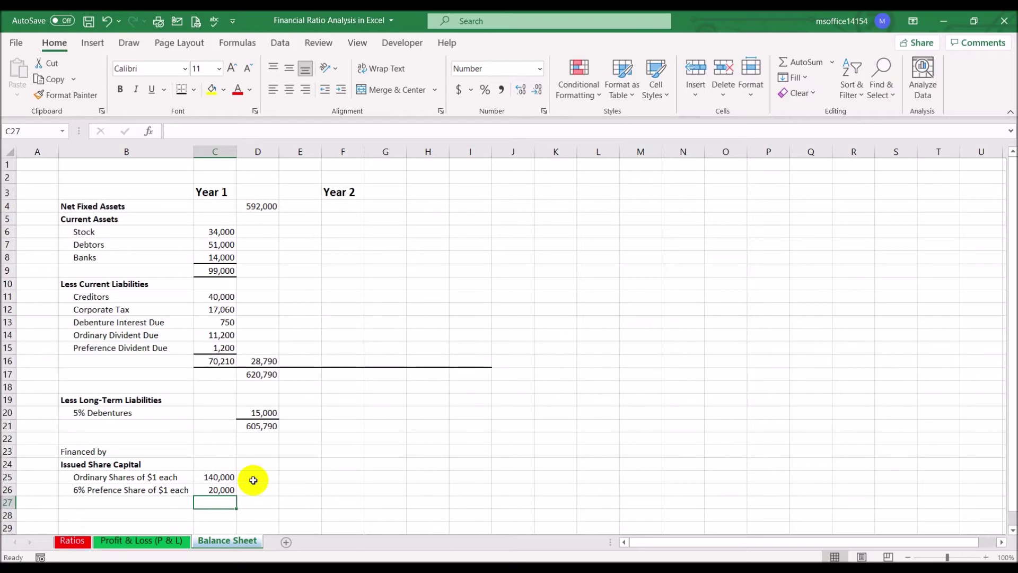
left_click(215, 489)
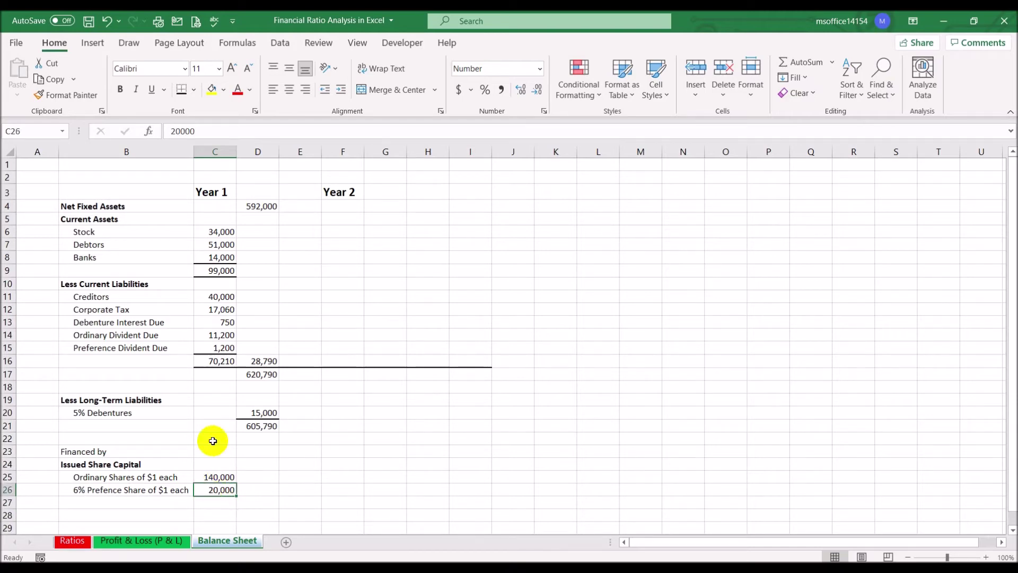
left_click(181, 89)
- Total the issued share capital in D26 with a SUM of C25:C26
left_click(266, 488)
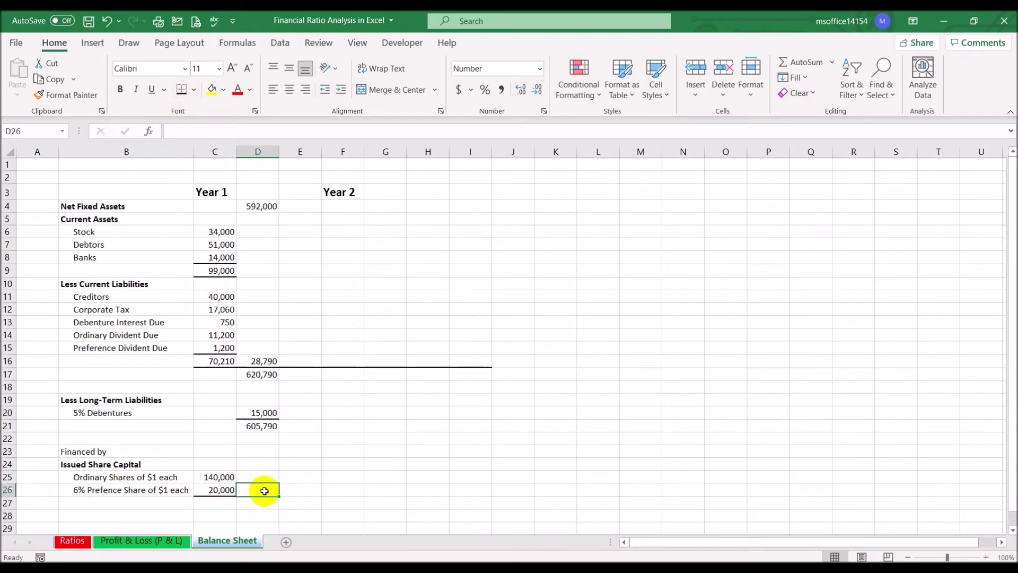
type("=sum(")
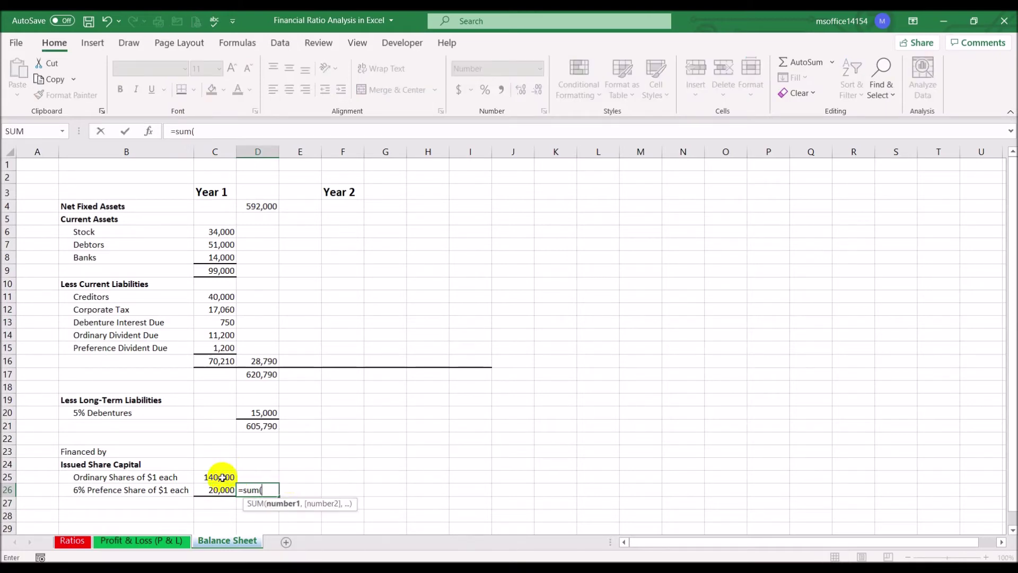
left_click_drag(220, 477, 225, 486)
key("Return")
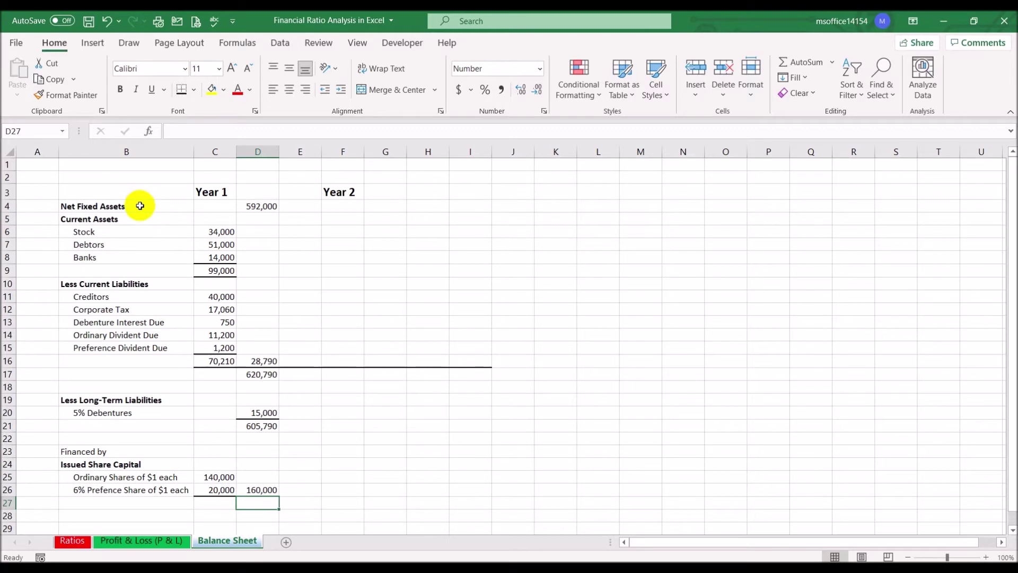
- Delete the blank first row above the Year 1 and Year 2 headings
left_click(8, 164)
right_click(10, 165)
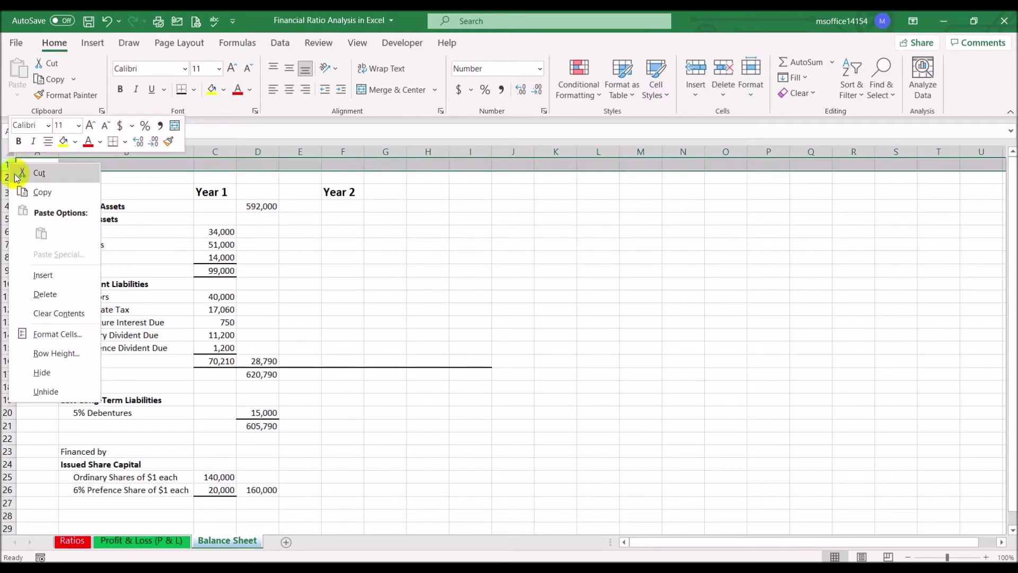
left_click(46, 295)
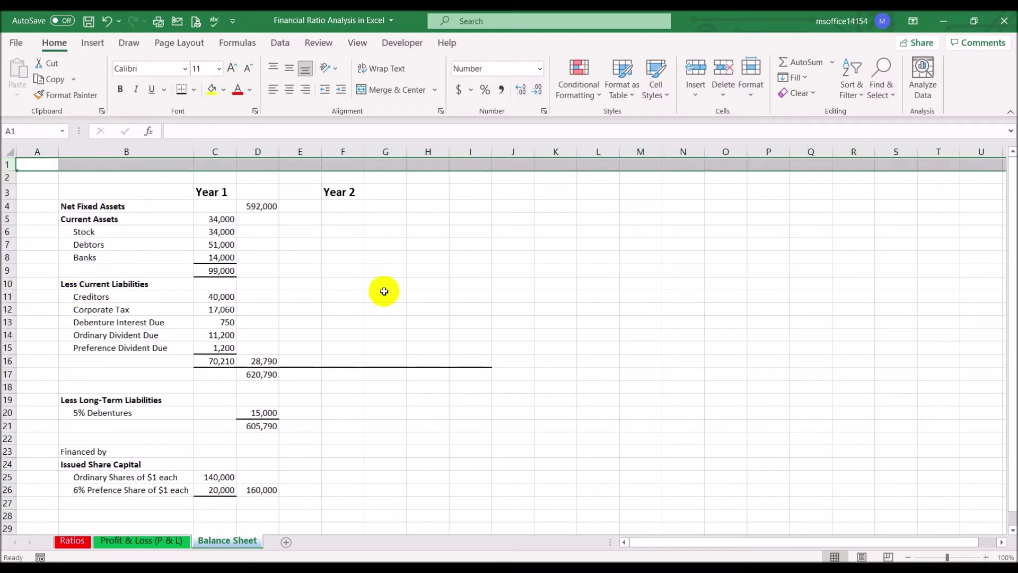
left_click(597, 282)
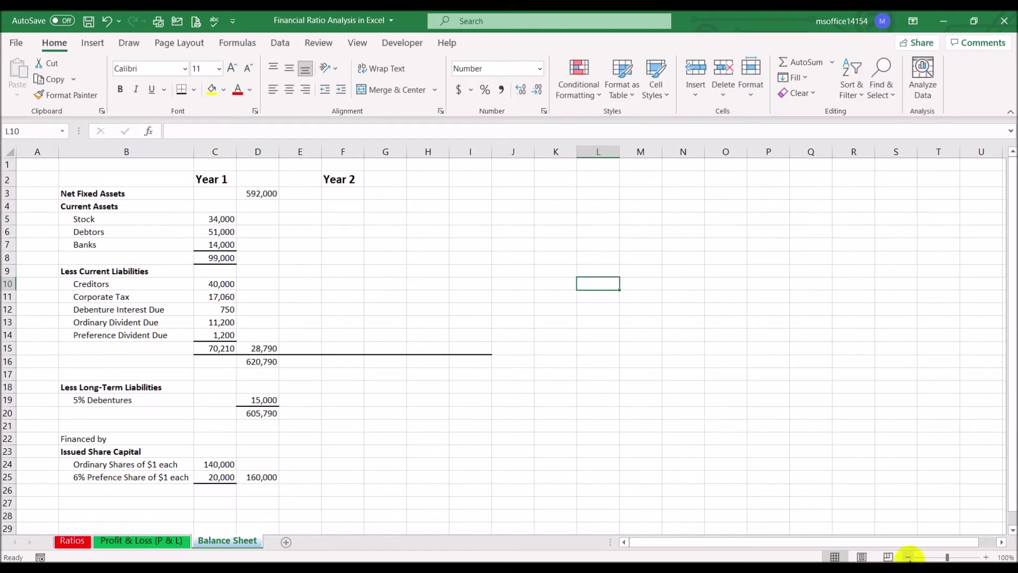
left_click(908, 556)
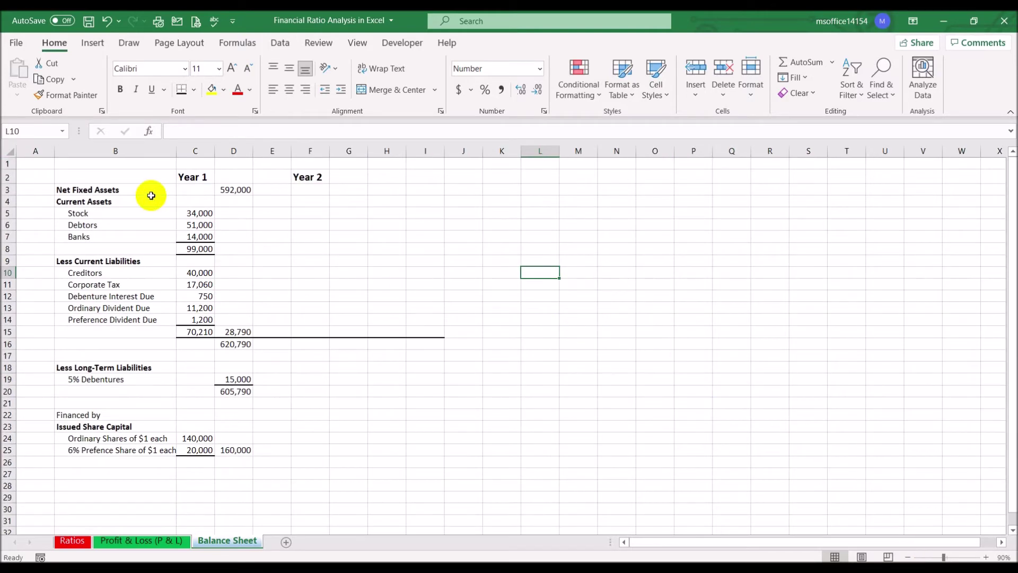
left_click(11, 151)
left_click_drag(45, 150, 55, 148)
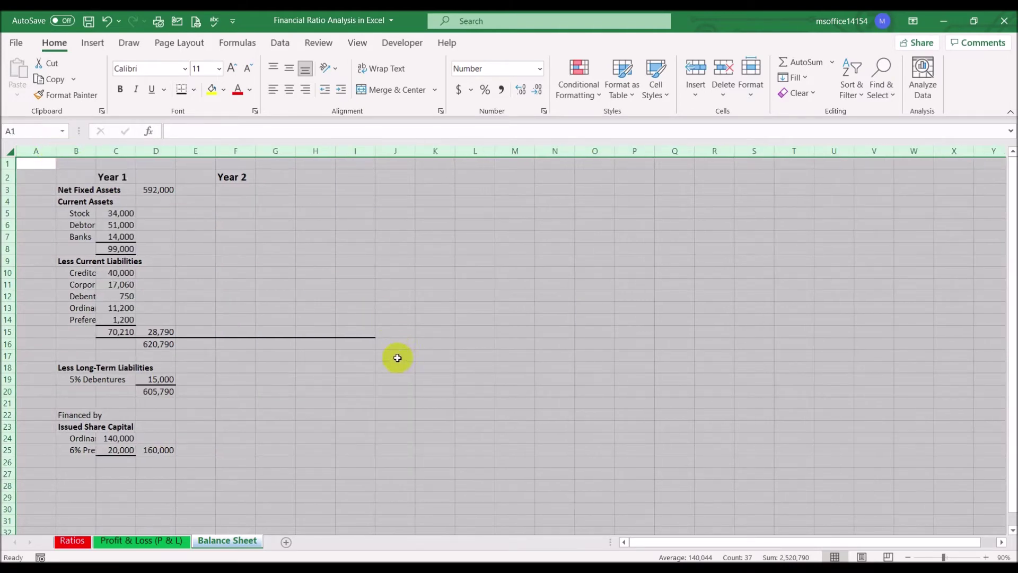
left_click(397, 357)
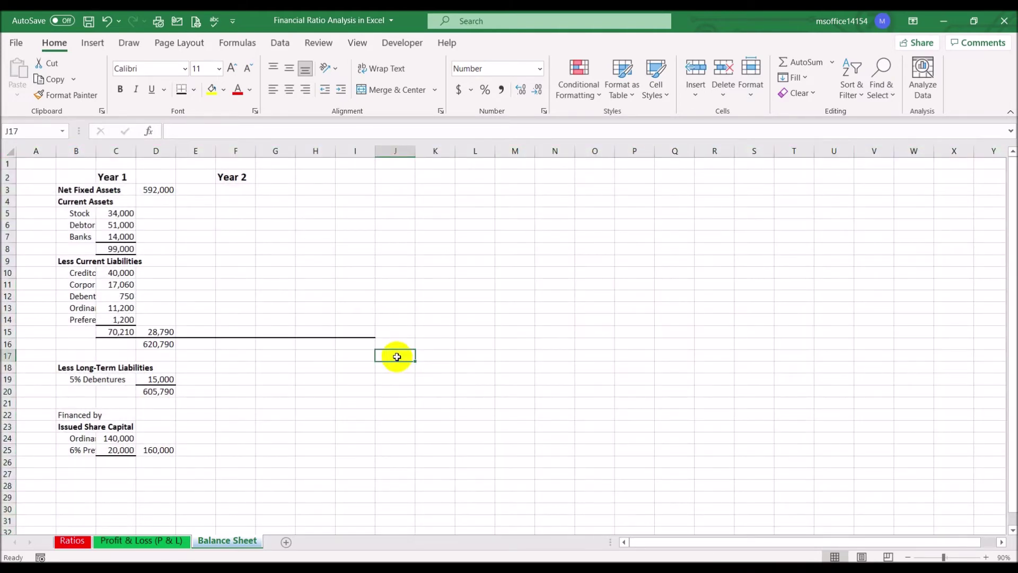
- Autofit the widths of all columns in the Balance Sheet worksheet to their contents
left_click(10, 151)
left_click_drag(56, 150, 57, 151)
double_click(57, 150)
left_click(507, 319)
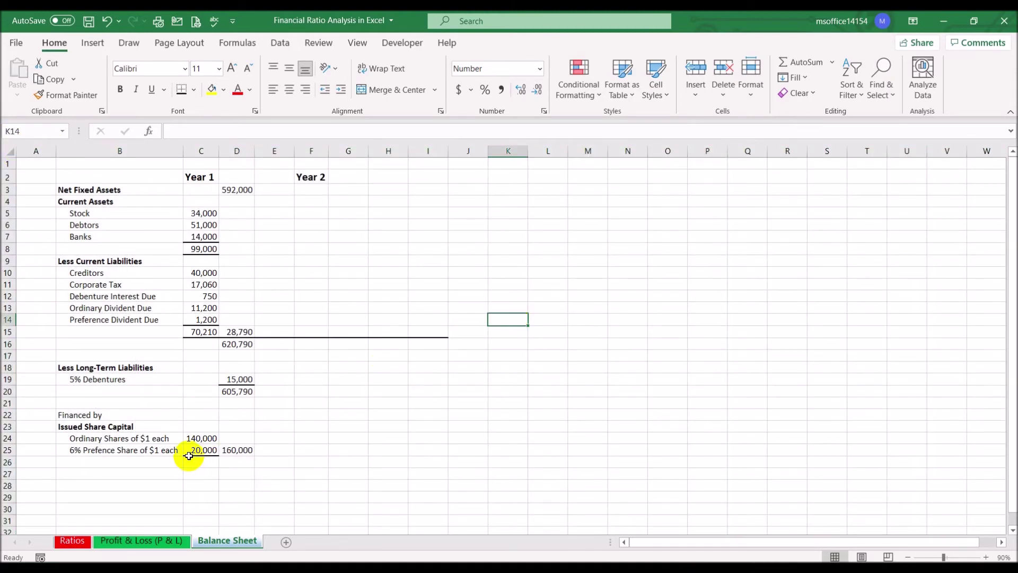
- Enter the heading "Reserves" in B26 and make it bold
left_click(74, 467)
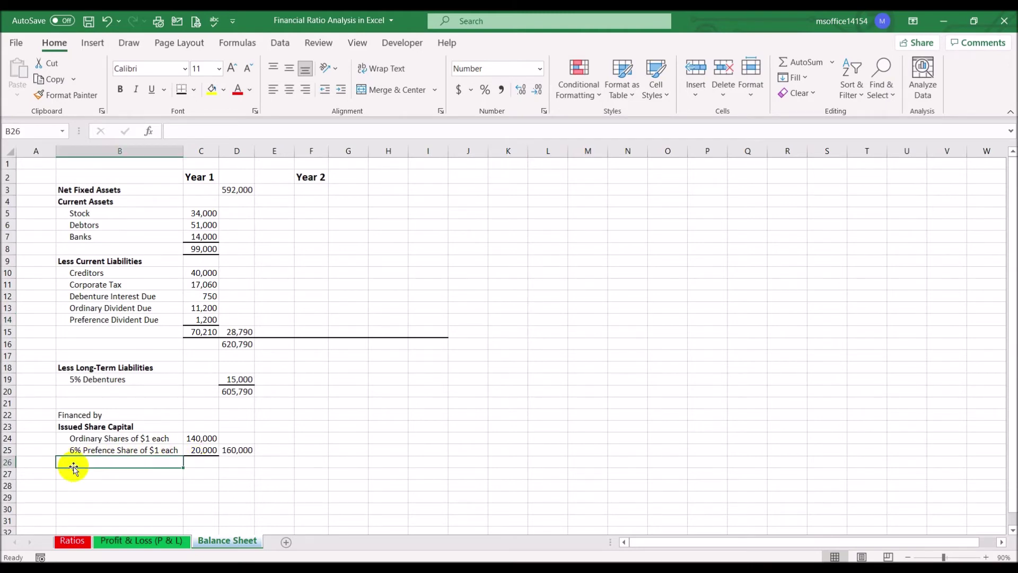
type("Rese")
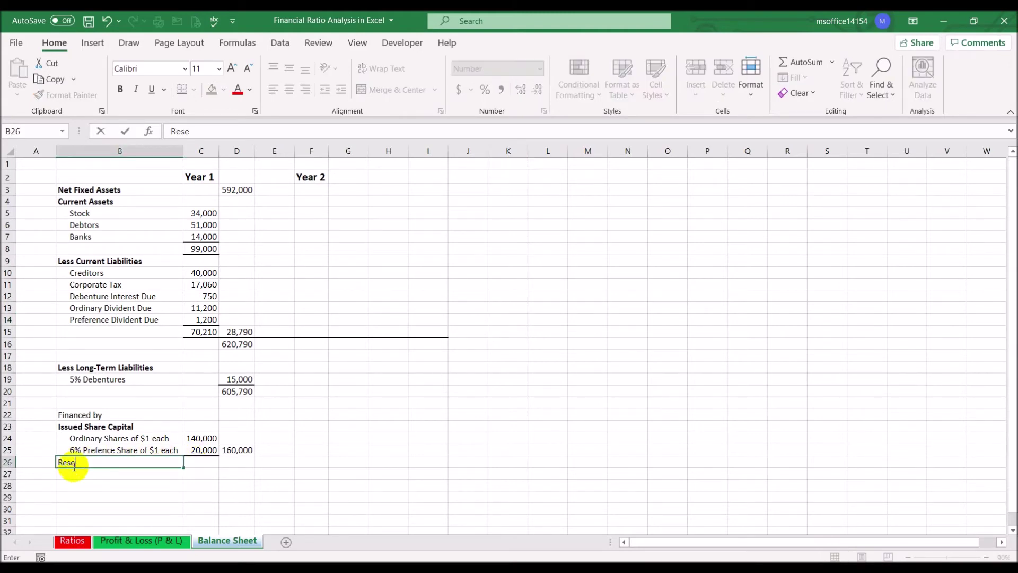
type("rves")
key("ctrl+Return")
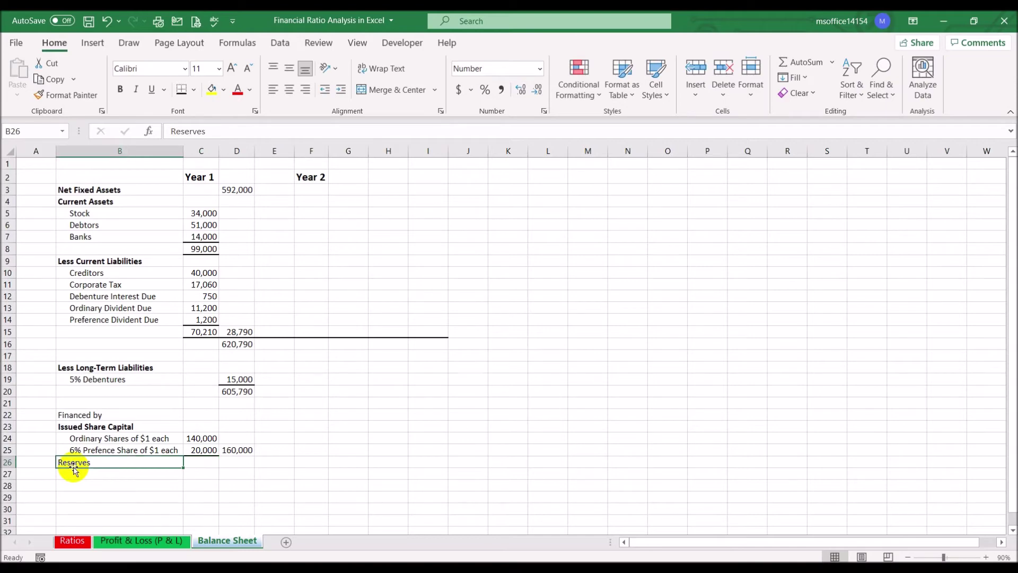
left_click(118, 92)
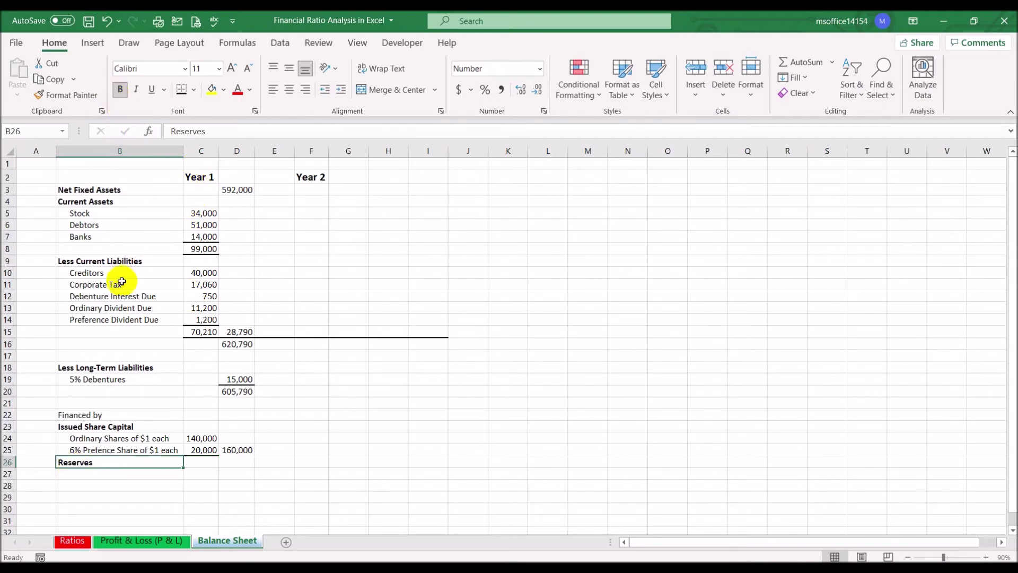
- Enter the labels "General Reserve" in B27 and "Profit and Loss Account" in B28, and indent both
left_click(112, 474)
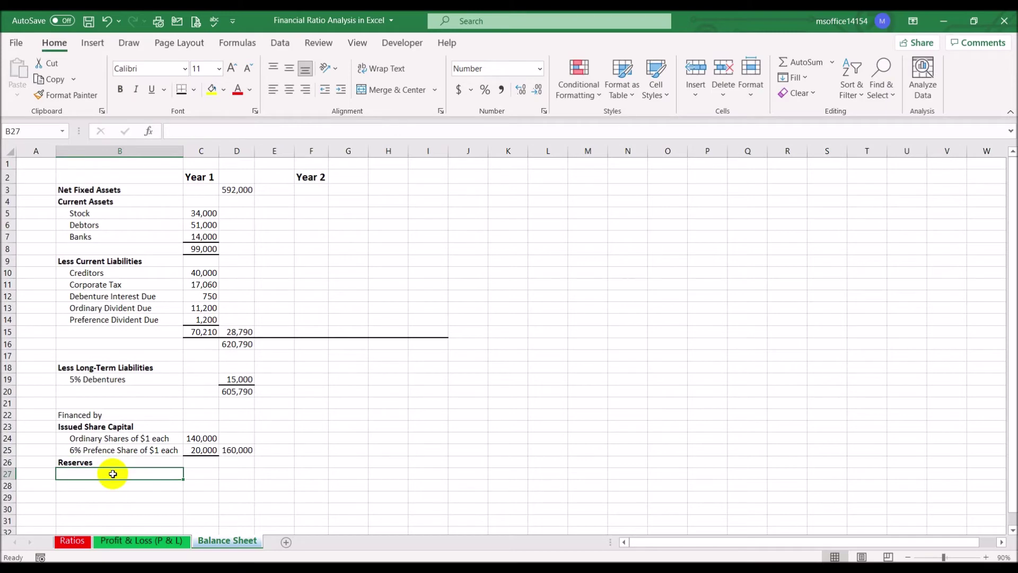
type("General Reserve")
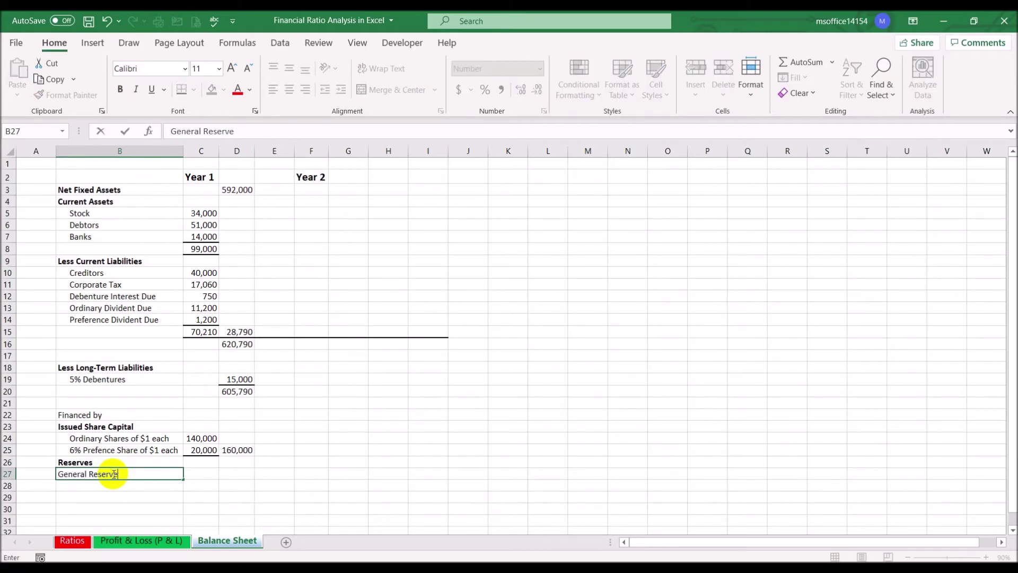
key("Return")
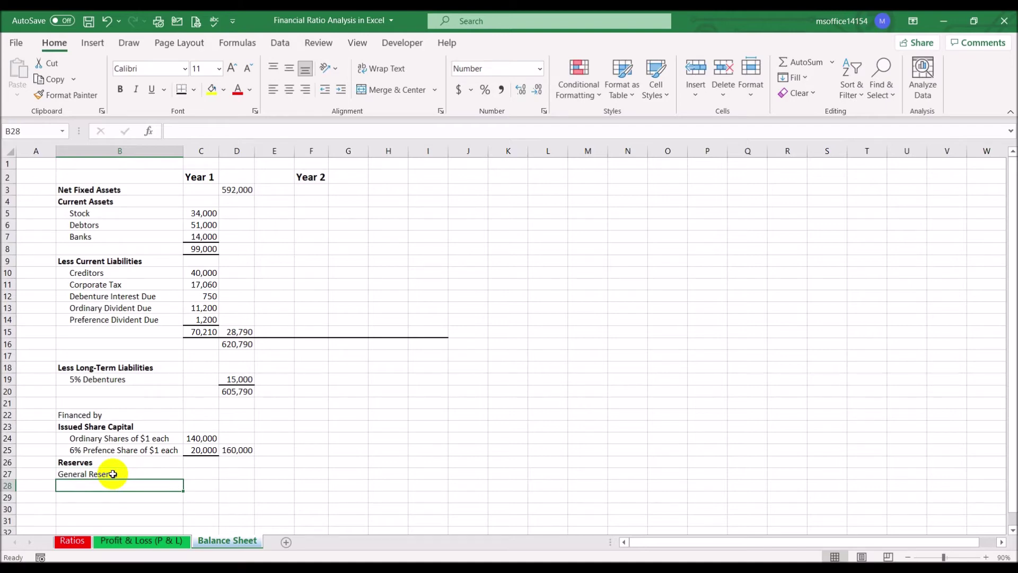
type("Profit ")
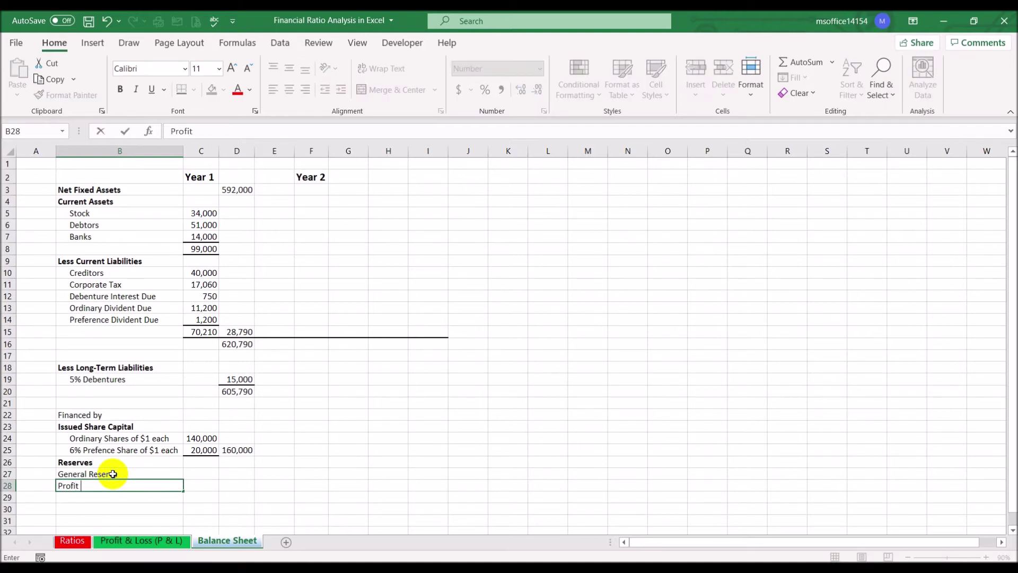
type("and Loss Account")
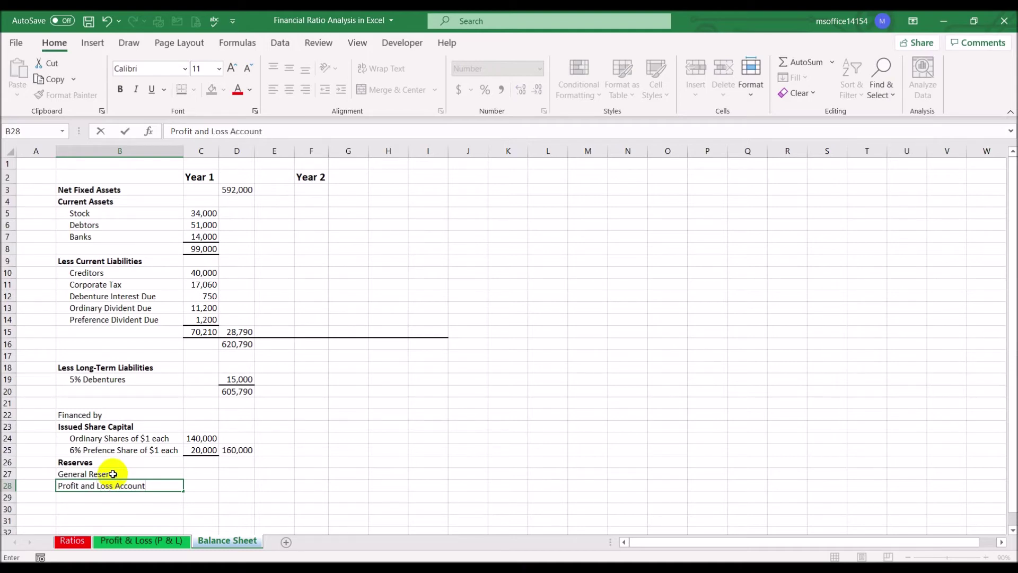
key("Return")
left_click_drag(113, 474, 170, 485)
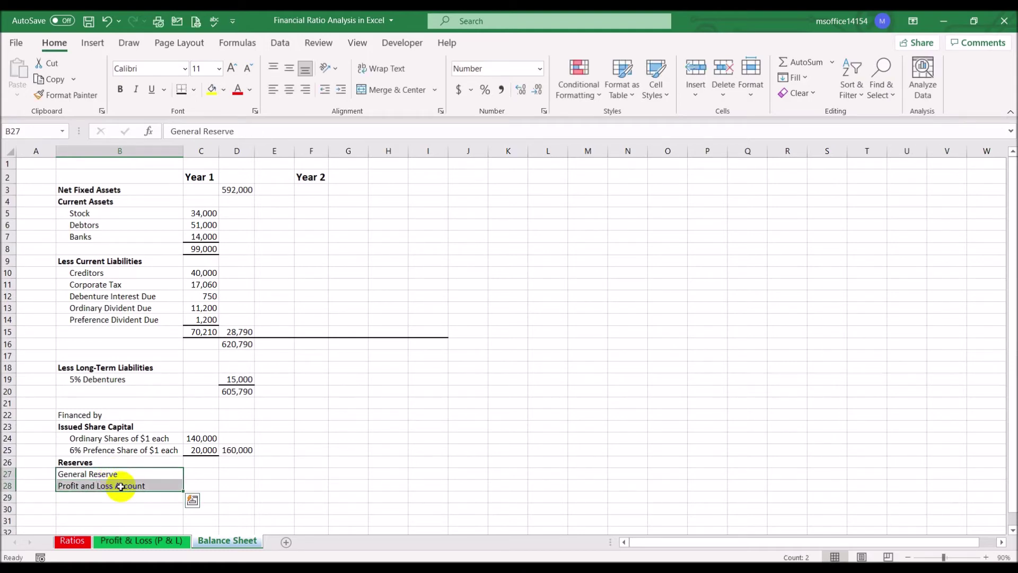
left_click(339, 93)
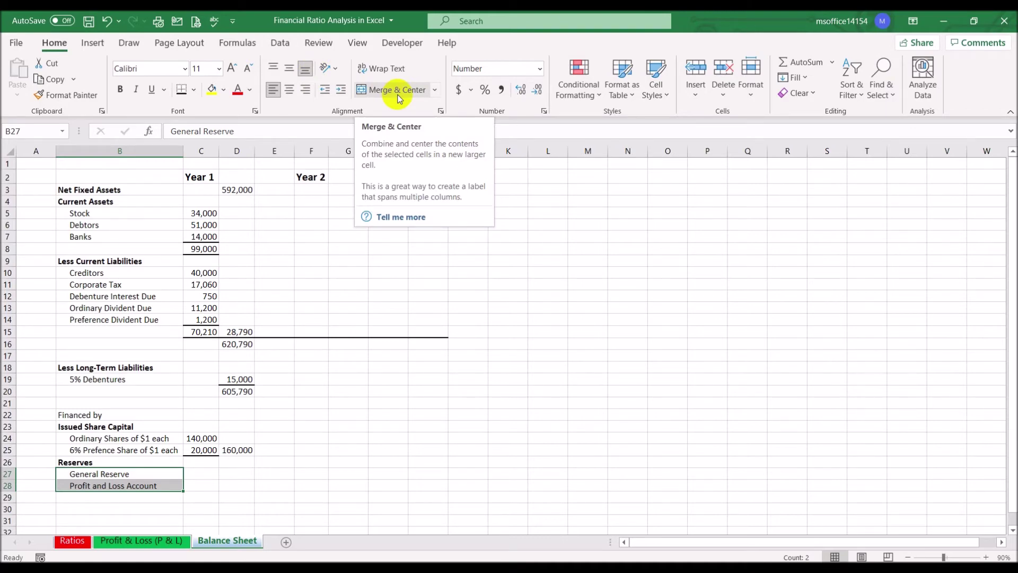
- Enter 440000 in C27 as the Year 1 general reserve
left_click(208, 483)
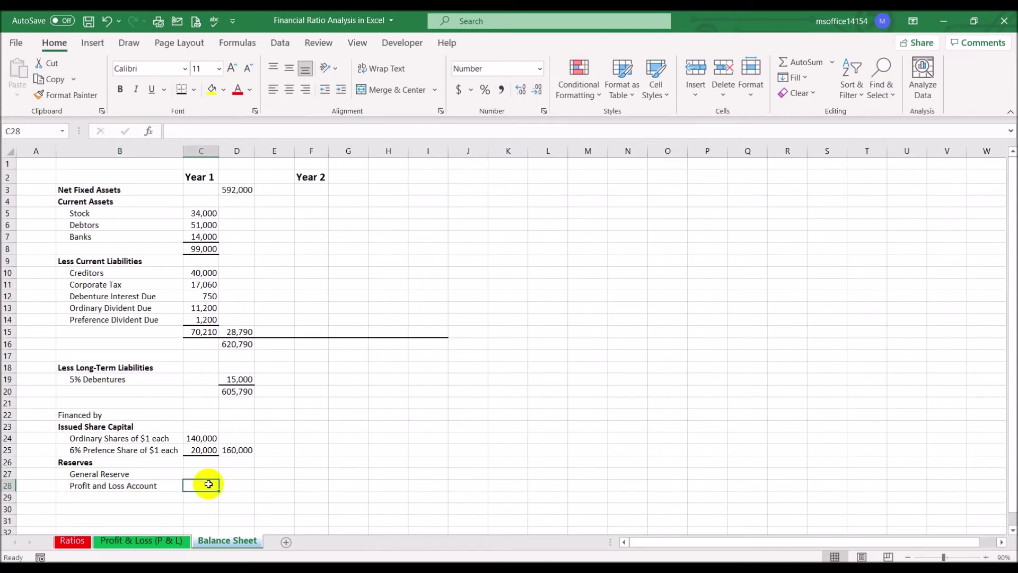
left_click(204, 471)
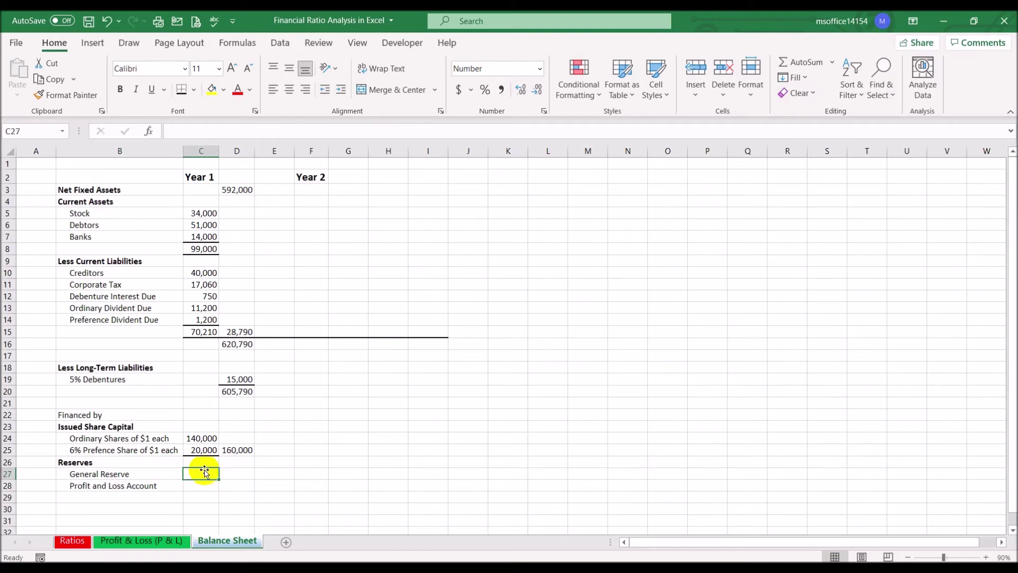
type("440000")
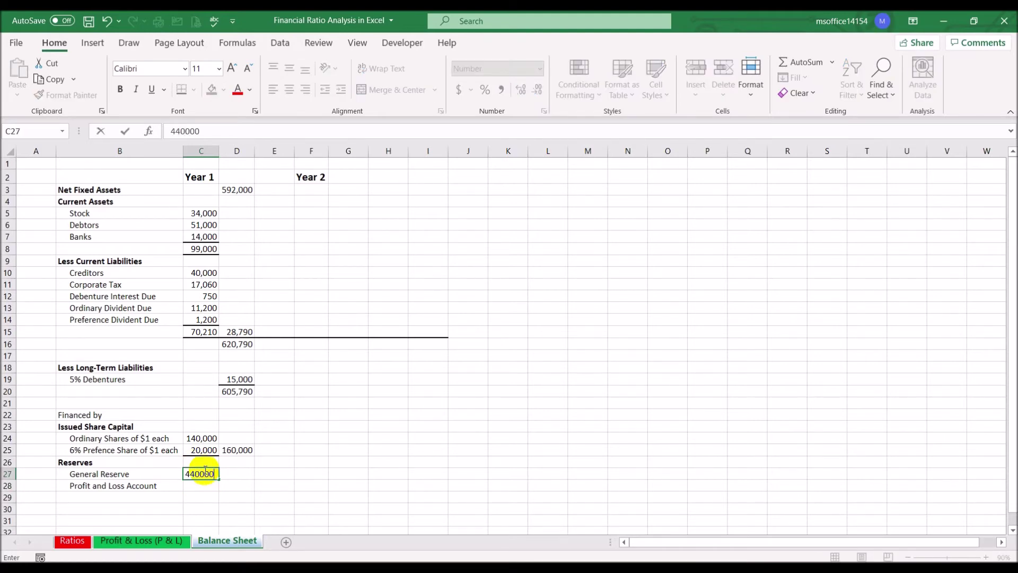
key("Return")
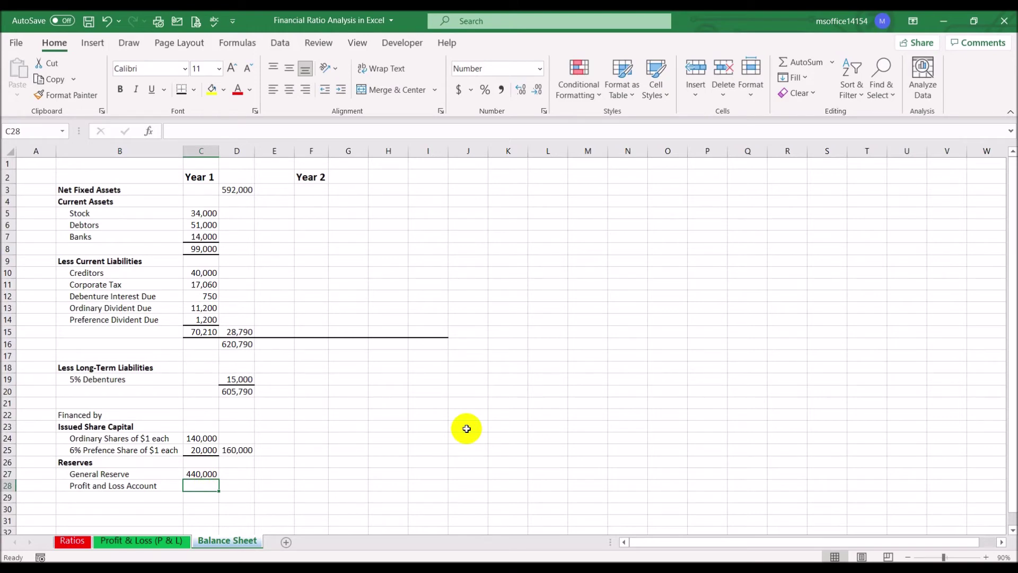
- Link C28, the Profit and Loss Account amount, to cell D25 of the Profit & Loss (P & L) sheet
type("=")
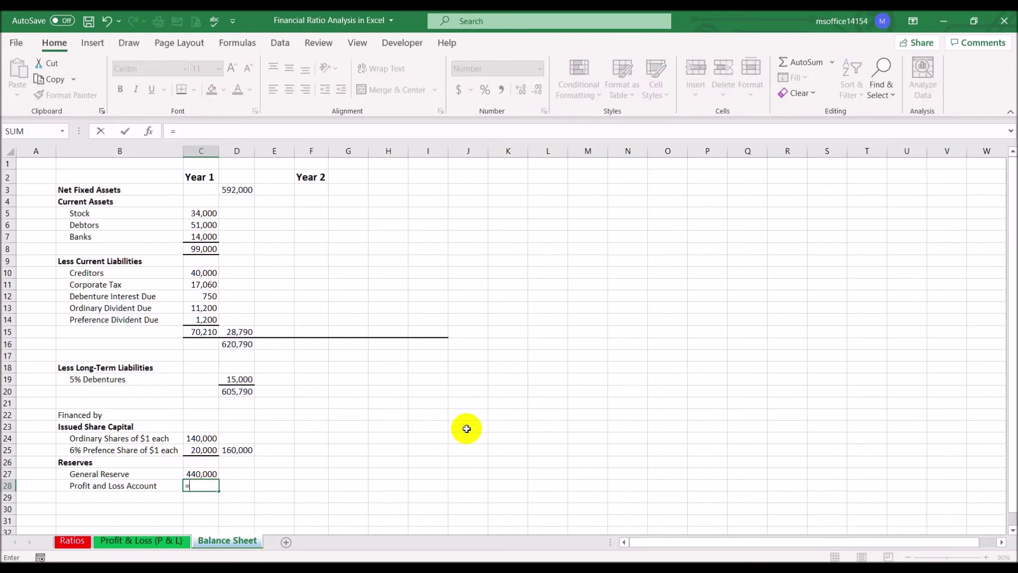
left_click(149, 541)
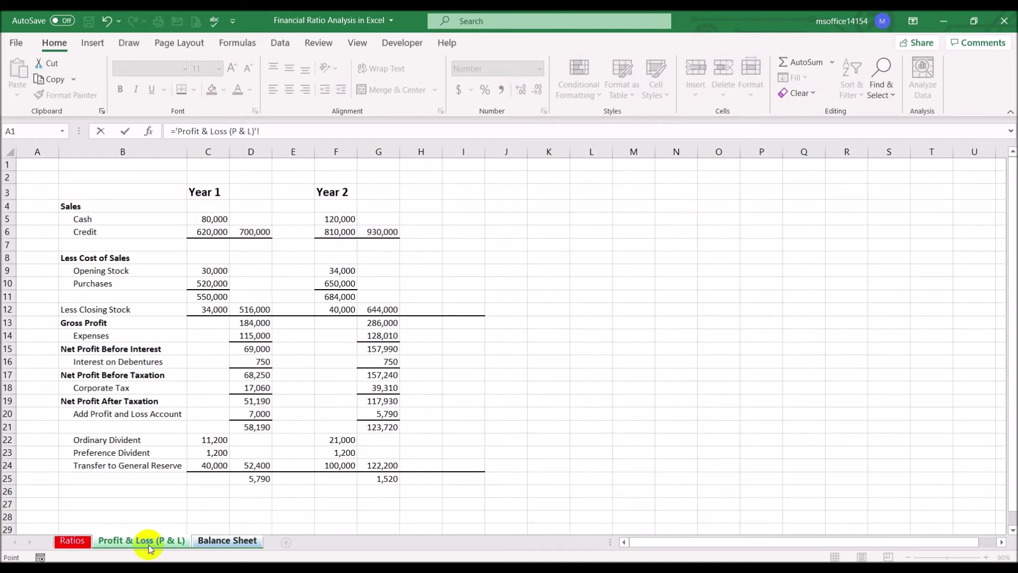
left_click(267, 479)
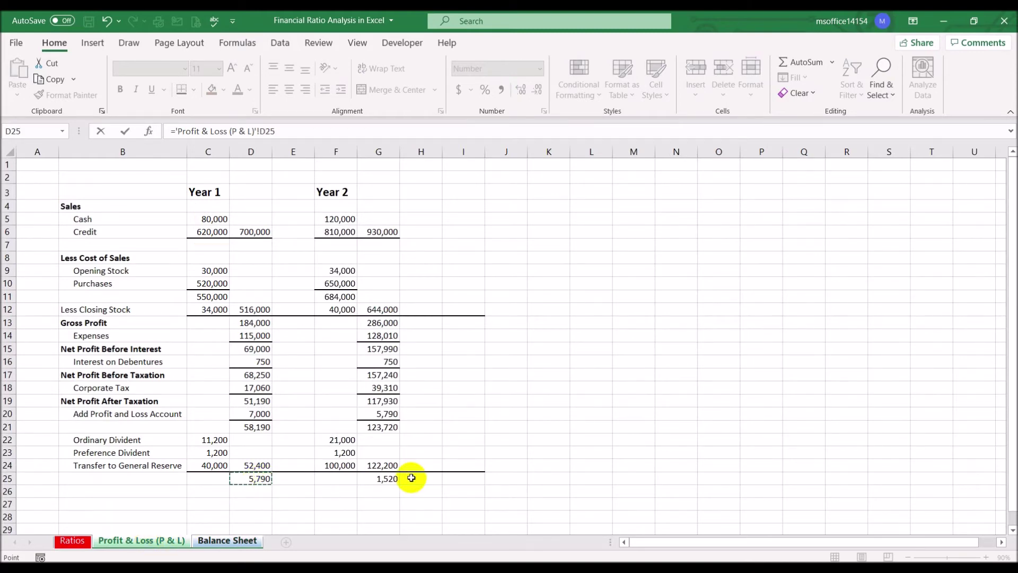
key("Return")
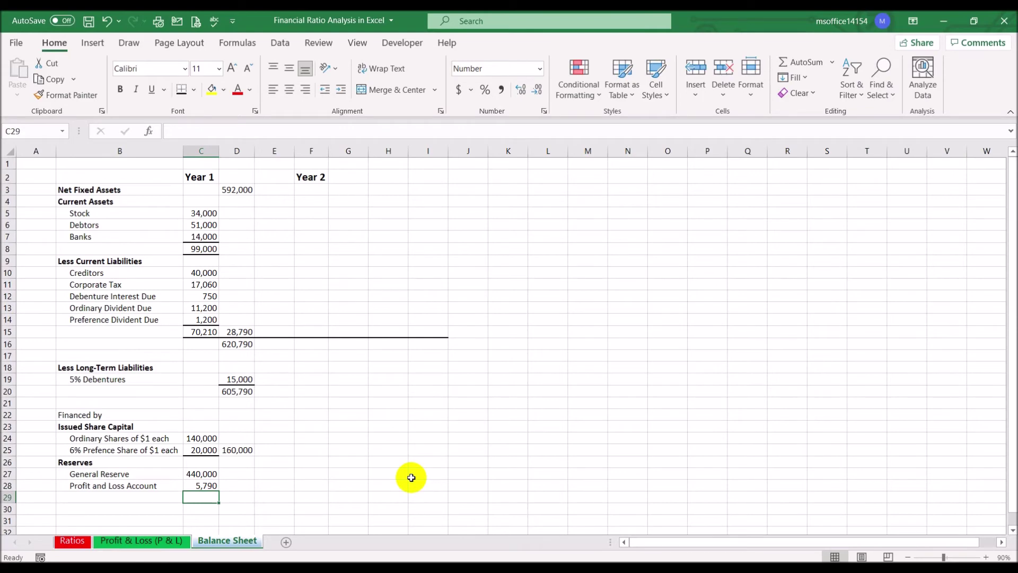
- Total the reserves in D28 with a SUM of C27:C28
left_click(236, 483)
type("=")
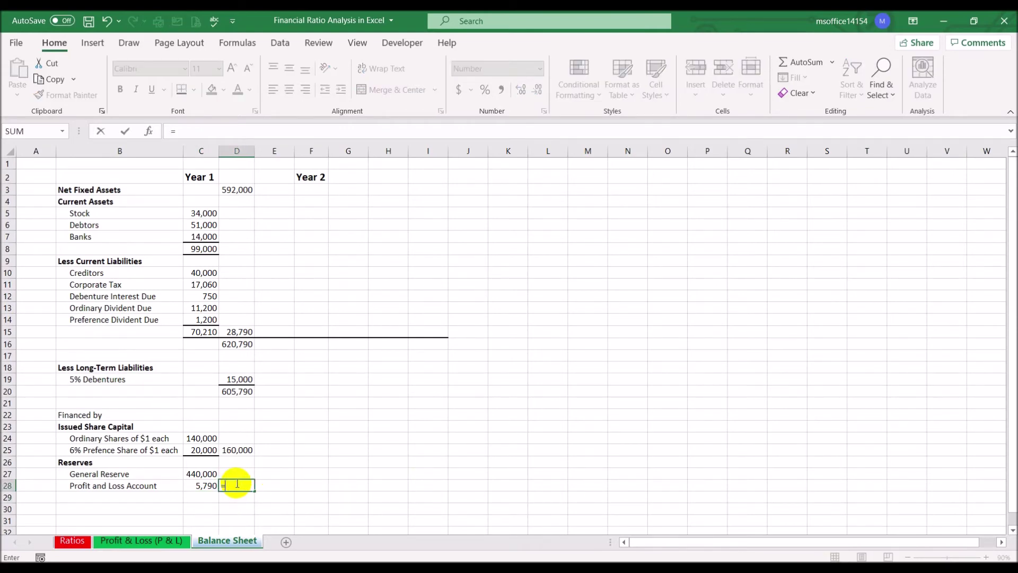
type("sum(")
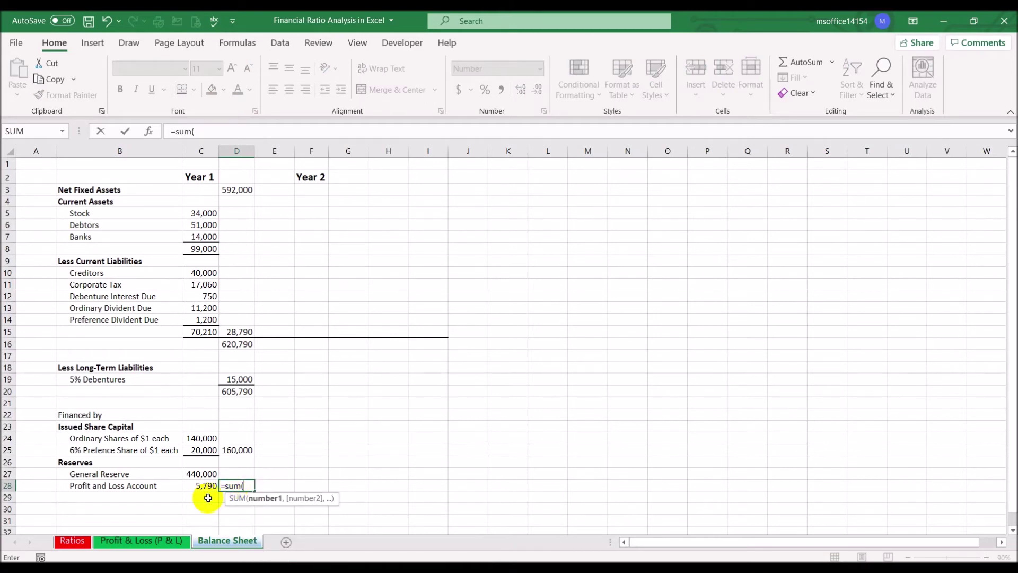
left_click_drag(190, 474, 192, 481)
type(")")
key("Return")
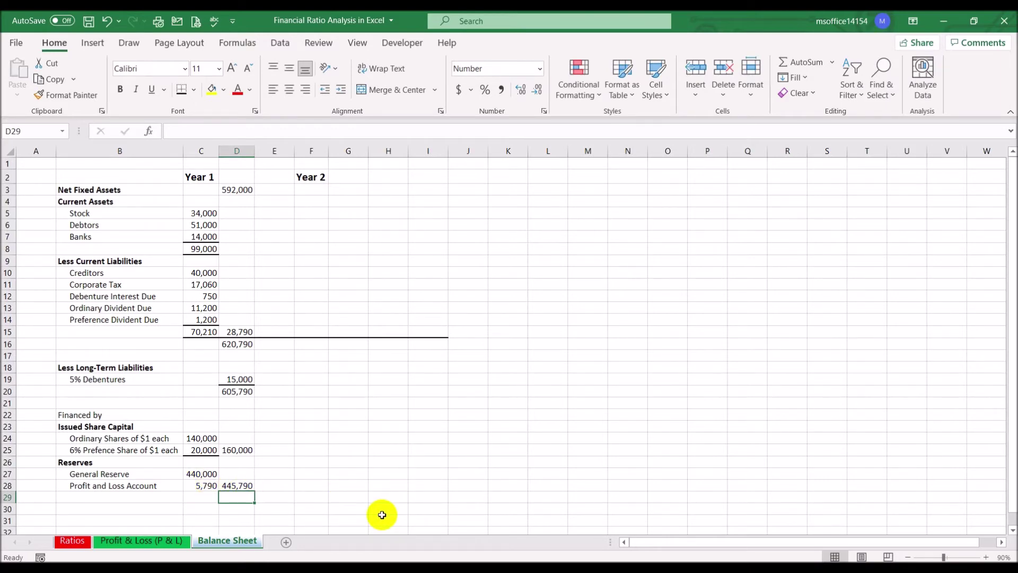
- Apply a bottom border across row 28 from C28 to I28
left_click_drag(205, 484, 443, 486)
left_click(185, 96)
left_click(481, 393)
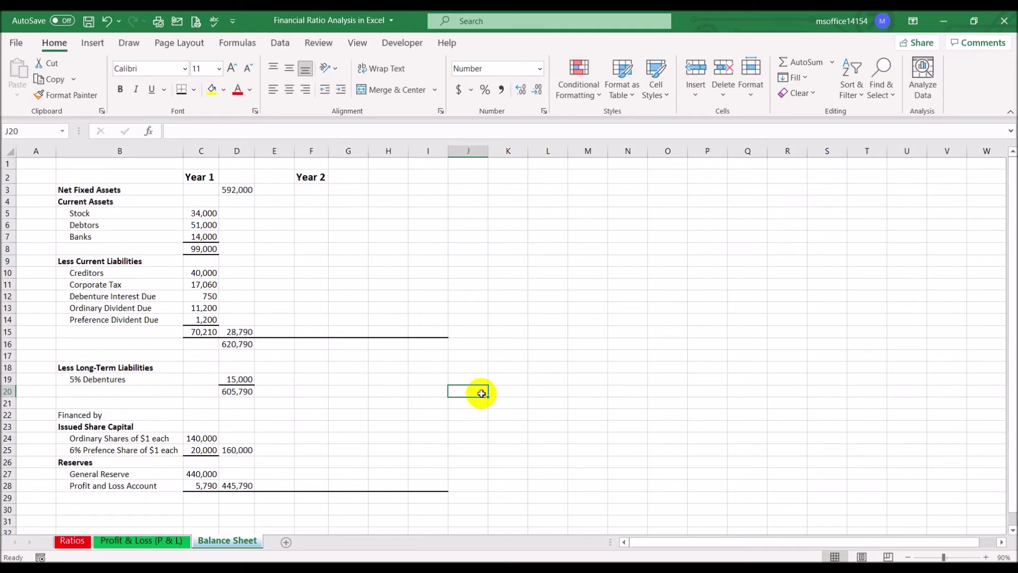
- Total the Year 1 share capital and reserves in D29 with a SUM of D25:D28
left_click_drag(242, 449, 238, 486)
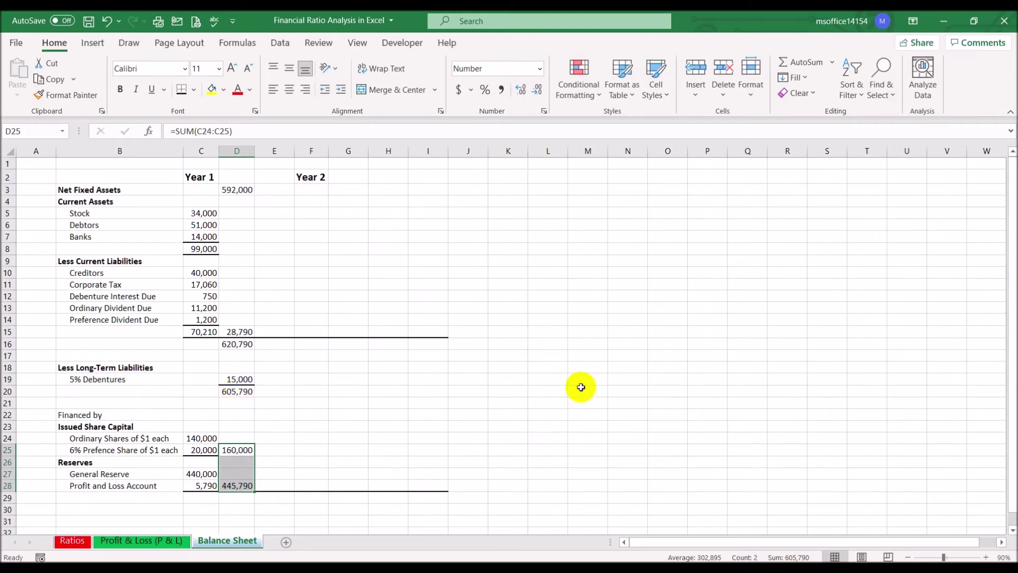
left_click(516, 378)
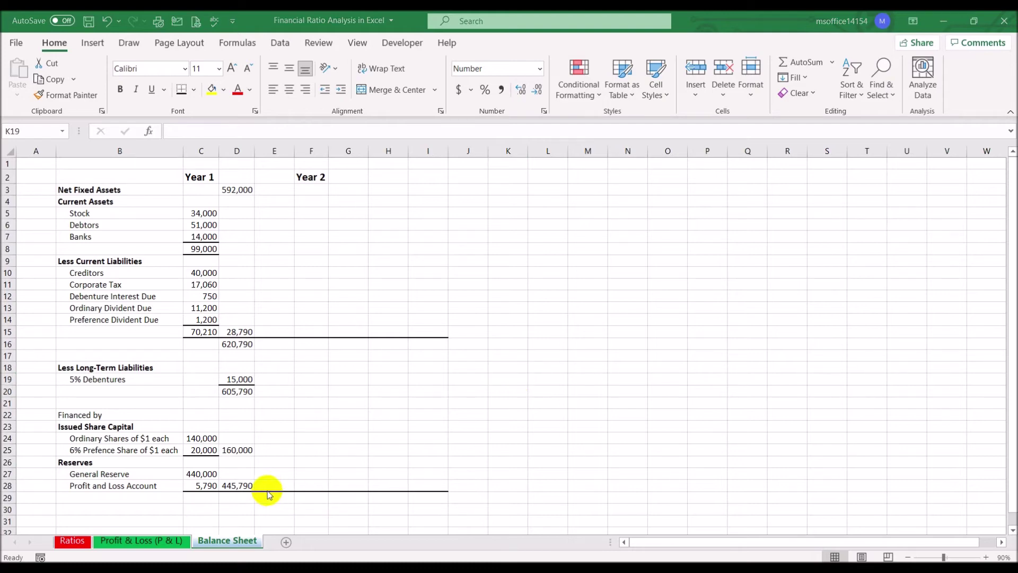
left_click(248, 485)
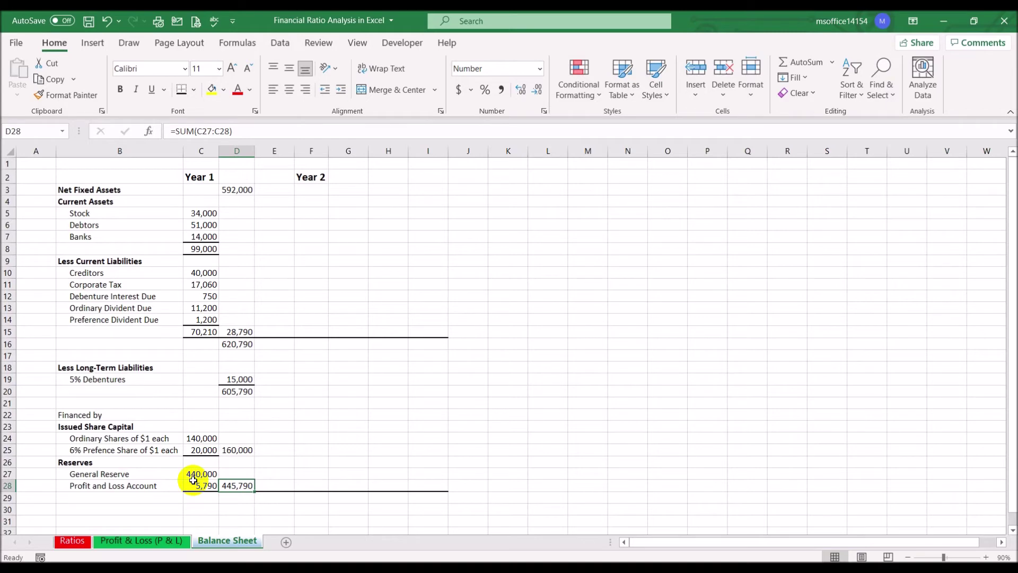
left_click(242, 501)
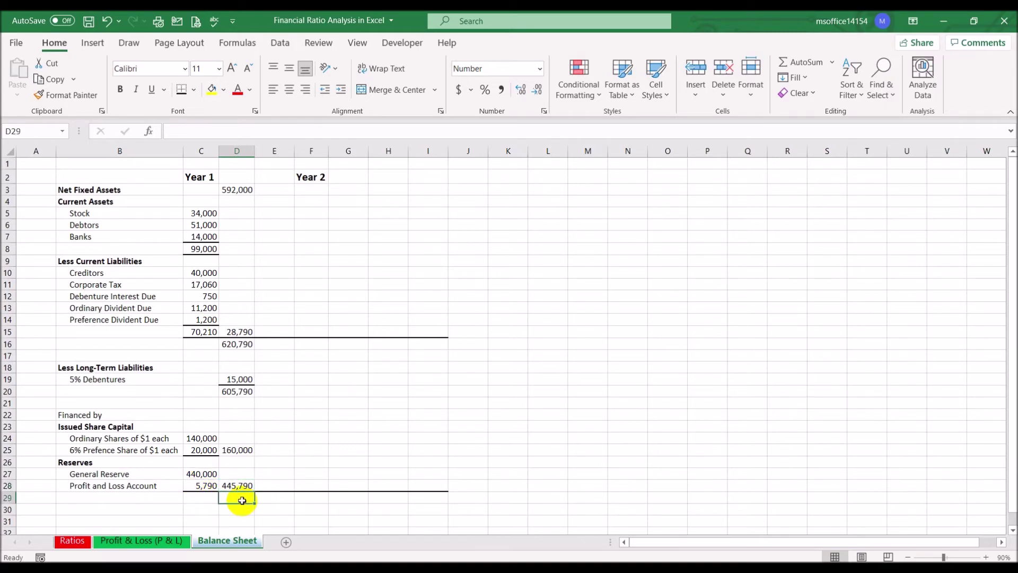
type("=sum(")
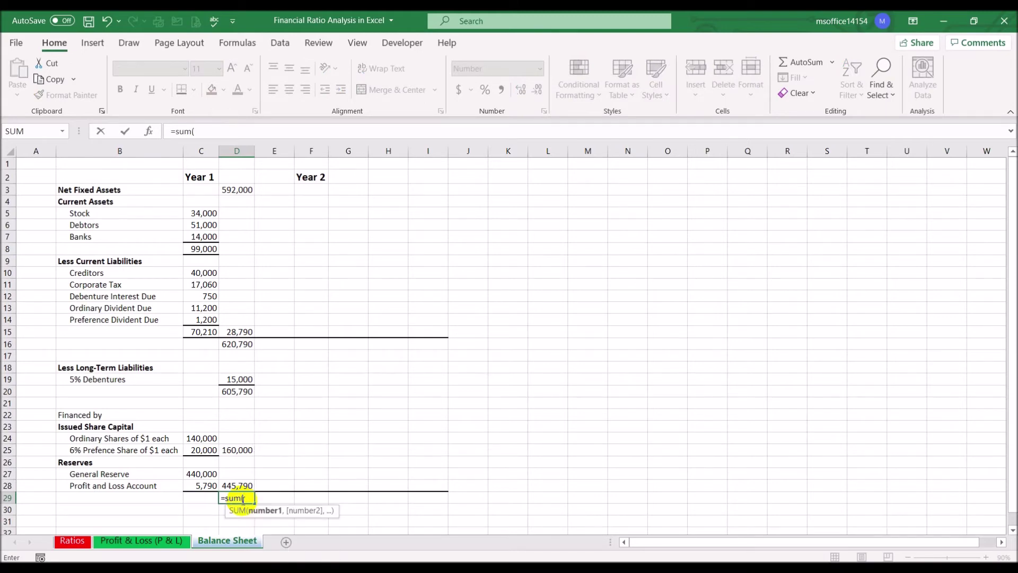
left_click_drag(248, 448, 244, 484)
key("Return")
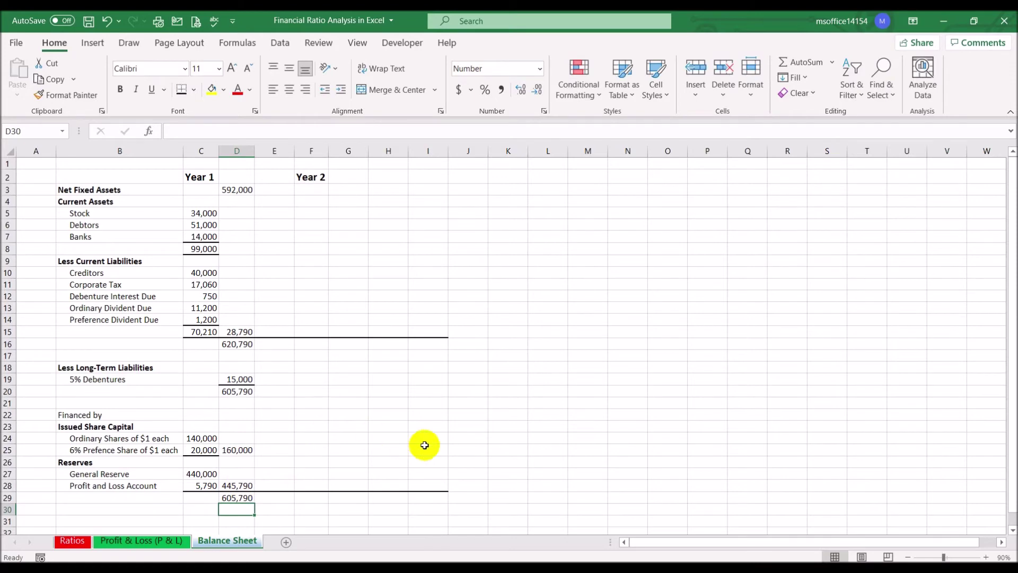
left_click(587, 449)
- Fill the two matching Year 1 totals, D20 and D29, with yellow
left_click(237, 391)
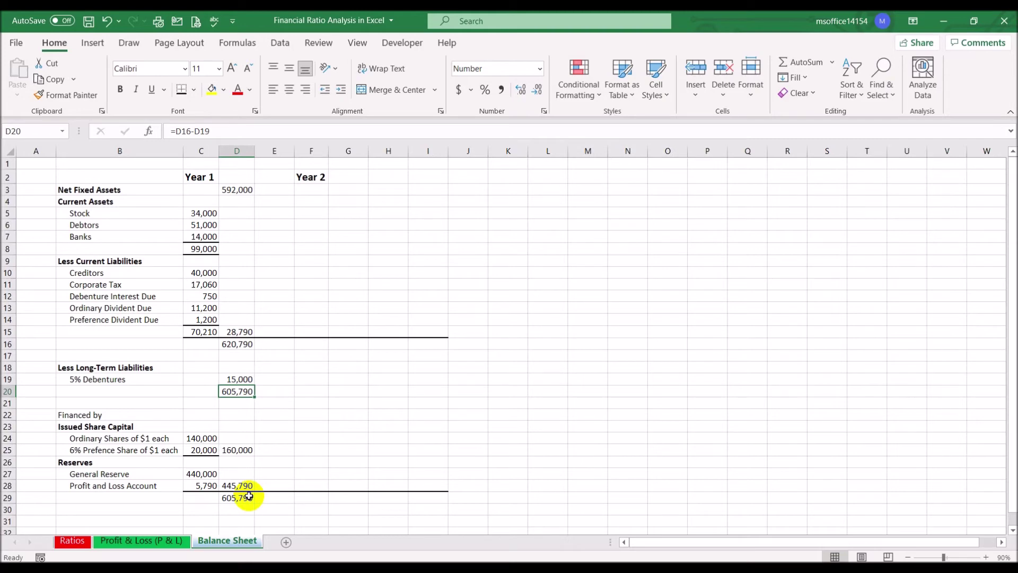
left_click(215, 89)
left_click(249, 498)
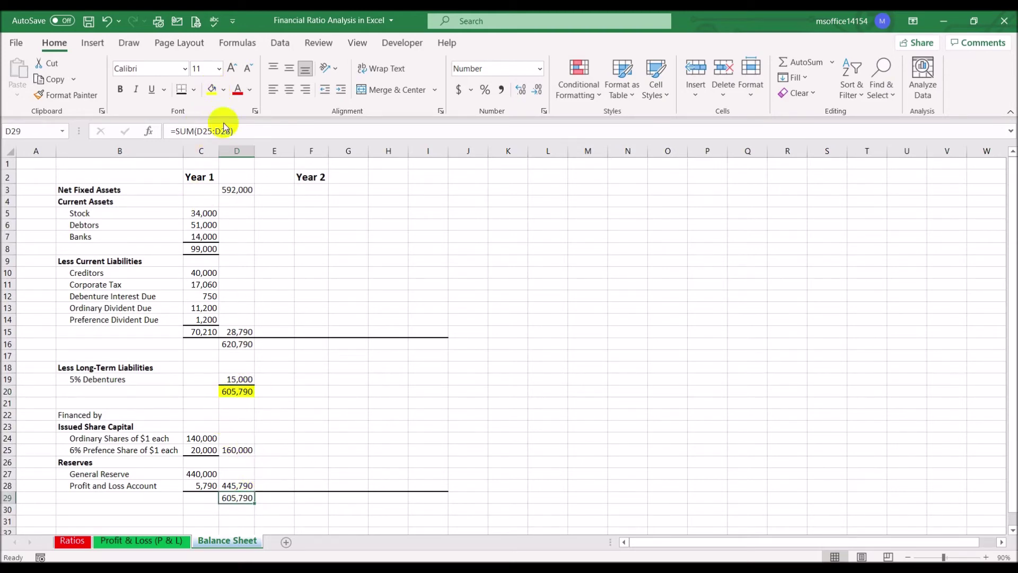
left_click(214, 89)
left_click(583, 391)
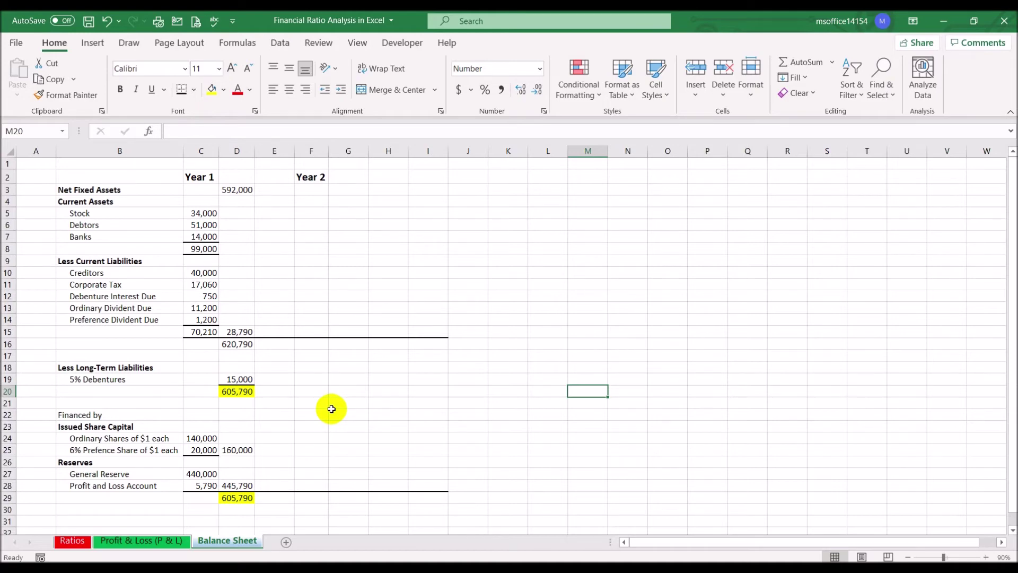
- Enter 696,000 in G3 as the Year 2 net fixed assets
left_click(342, 188)
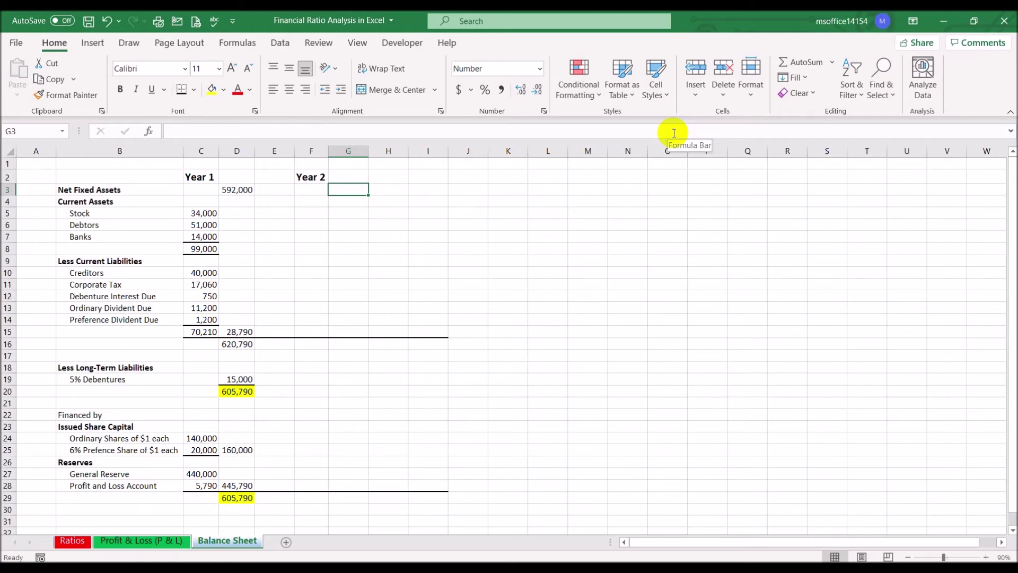
type("696")
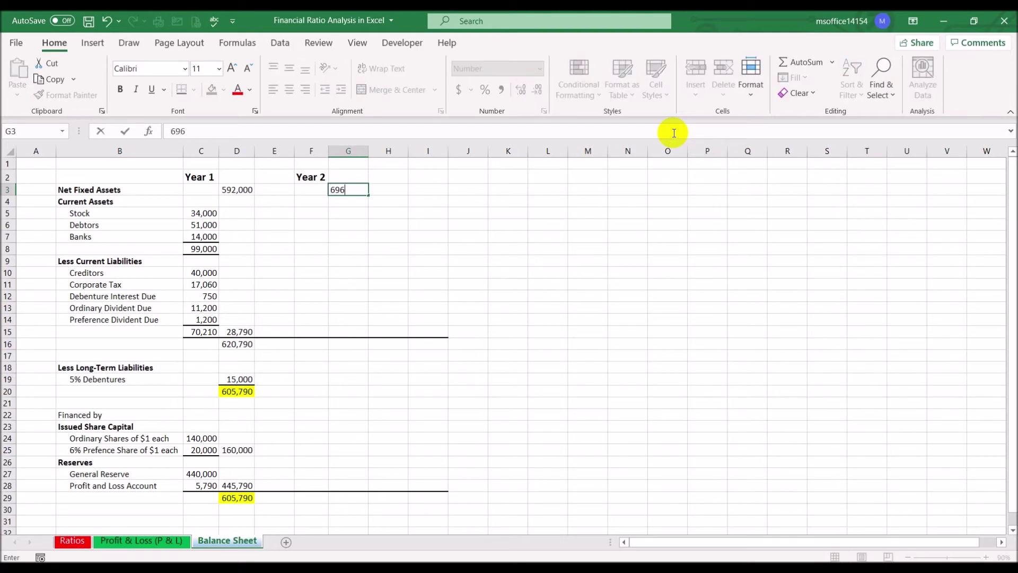
type(",000")
key("Return")
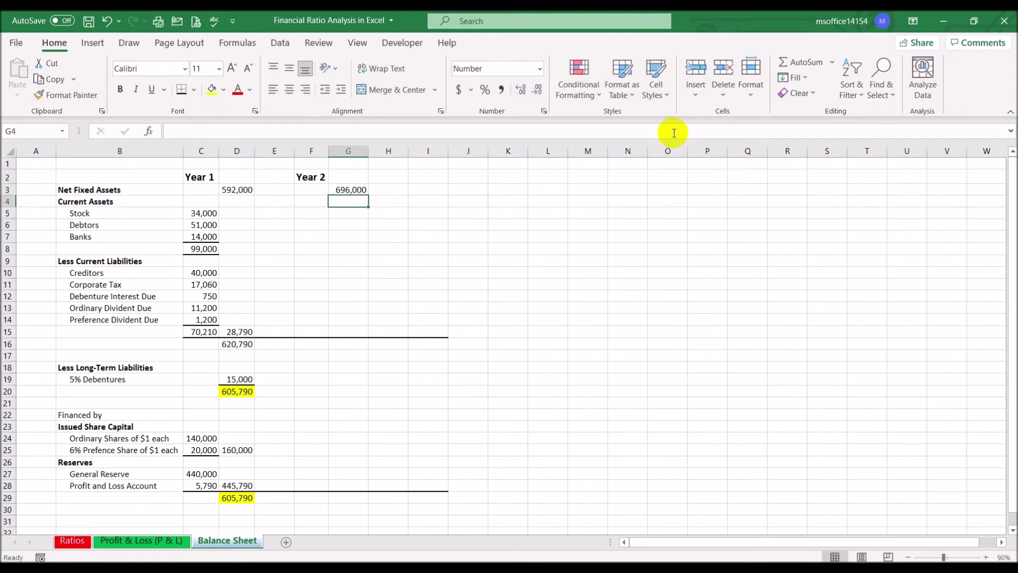
- Link G5, the Year 2 stock, to the closing stock in cell F12 of the Profit & Loss (P & L) sheet
left_click(350, 214)
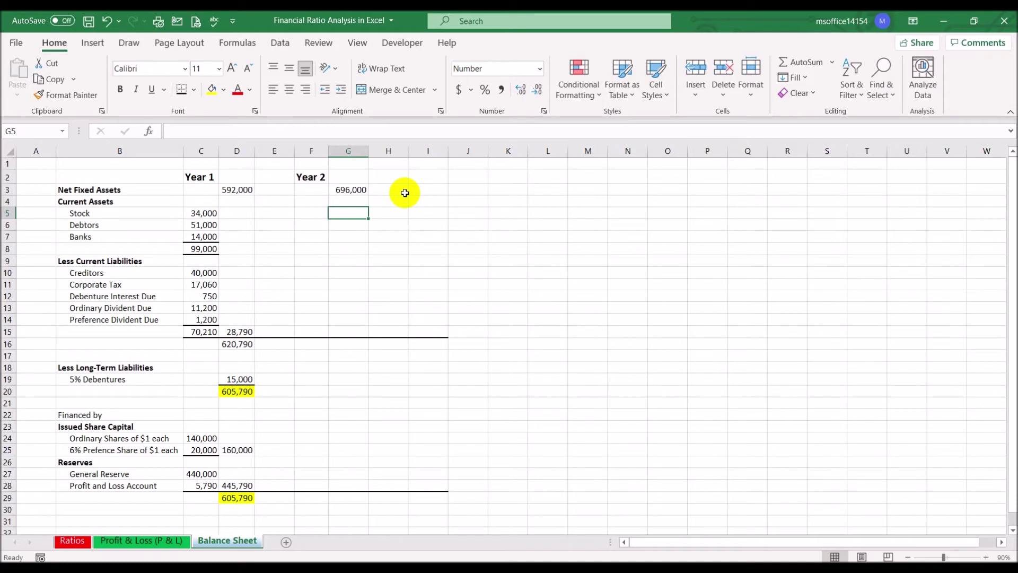
type("=")
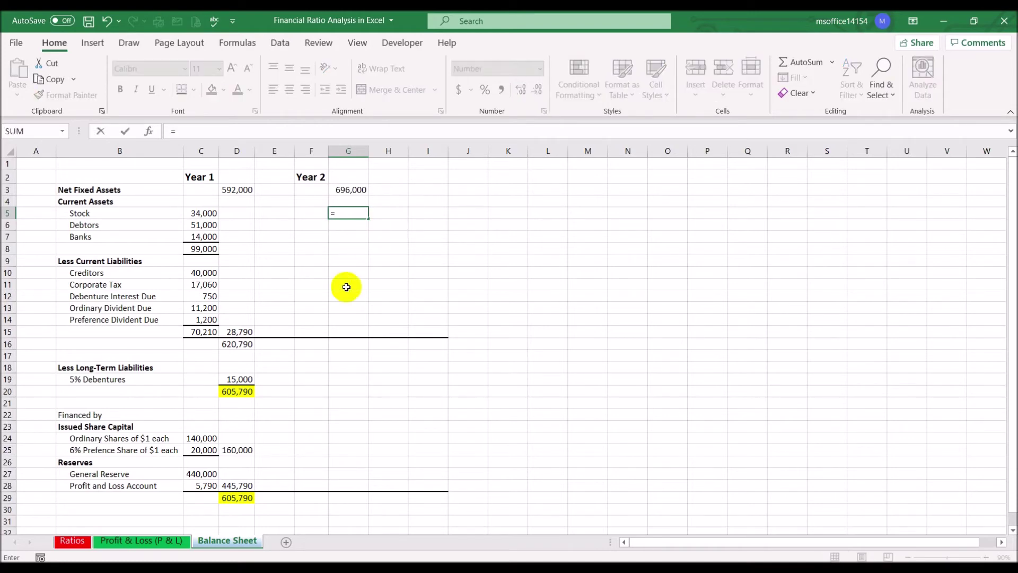
left_click(177, 539)
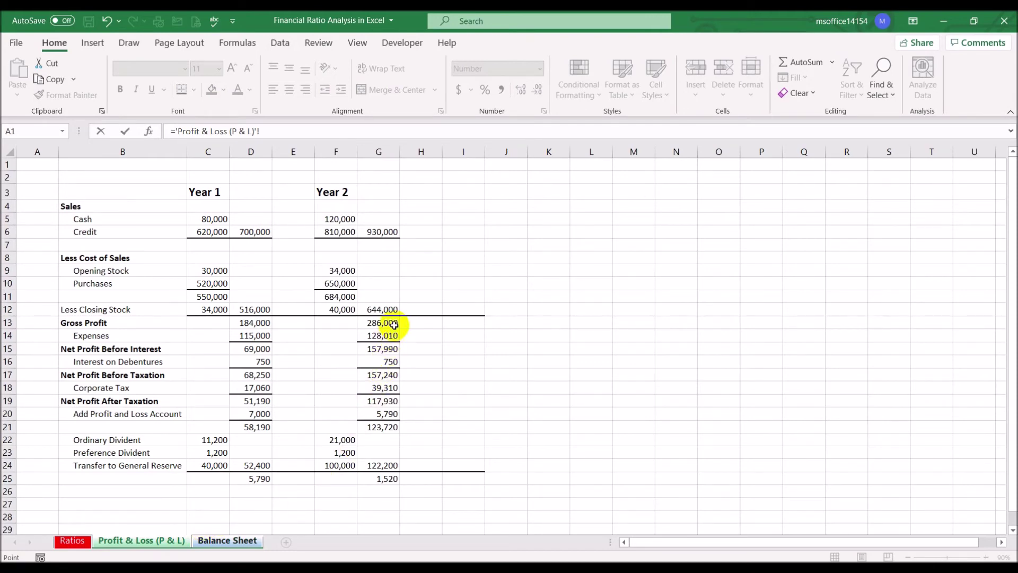
left_click(342, 311)
key("Return")
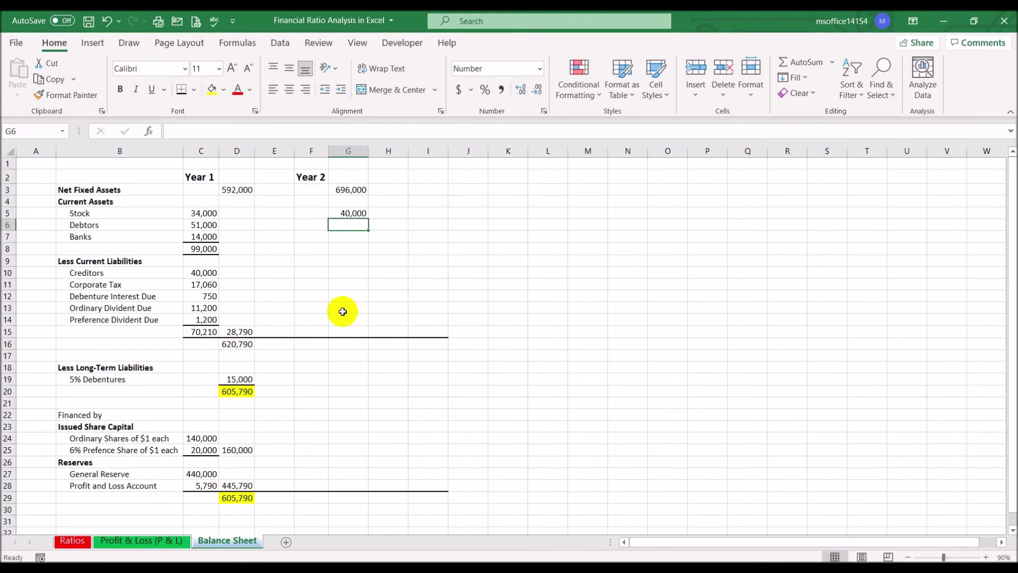
- Enter the Year 2 debtors as 85000 in G6 and banks as 12,780 in G7
type("85")
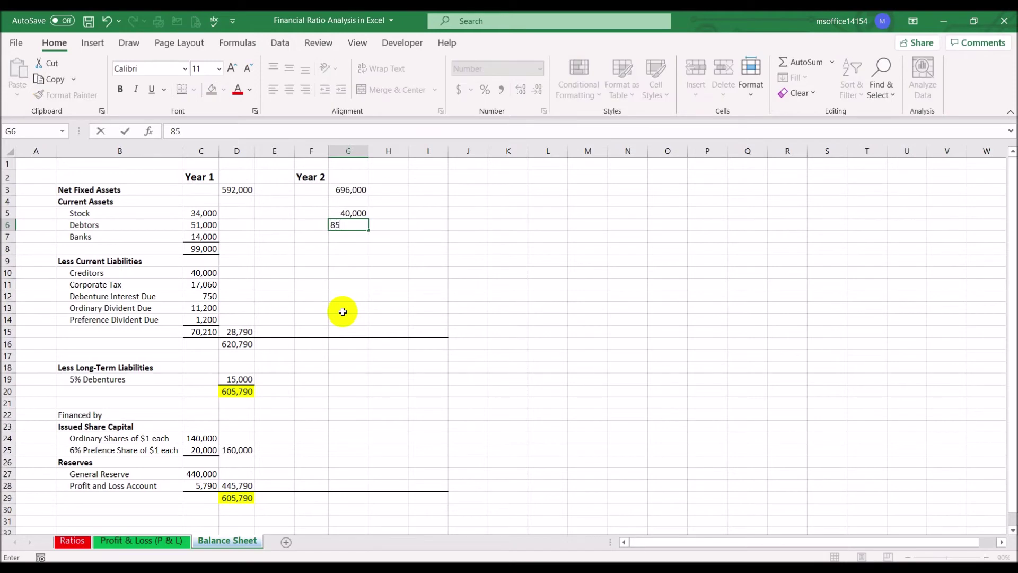
type("000")
key("Return")
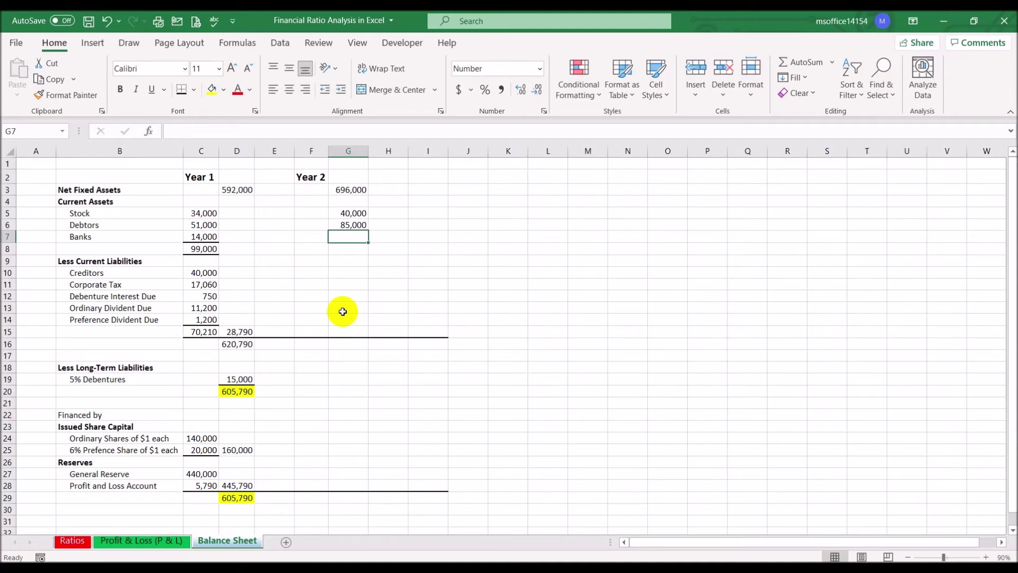
type("12")
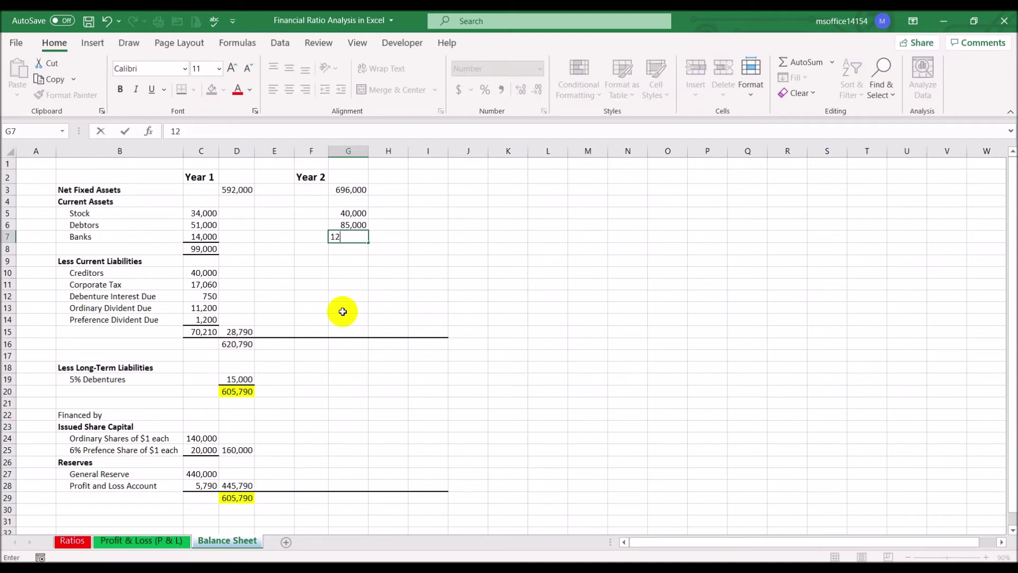
type(",780")
key("Return")
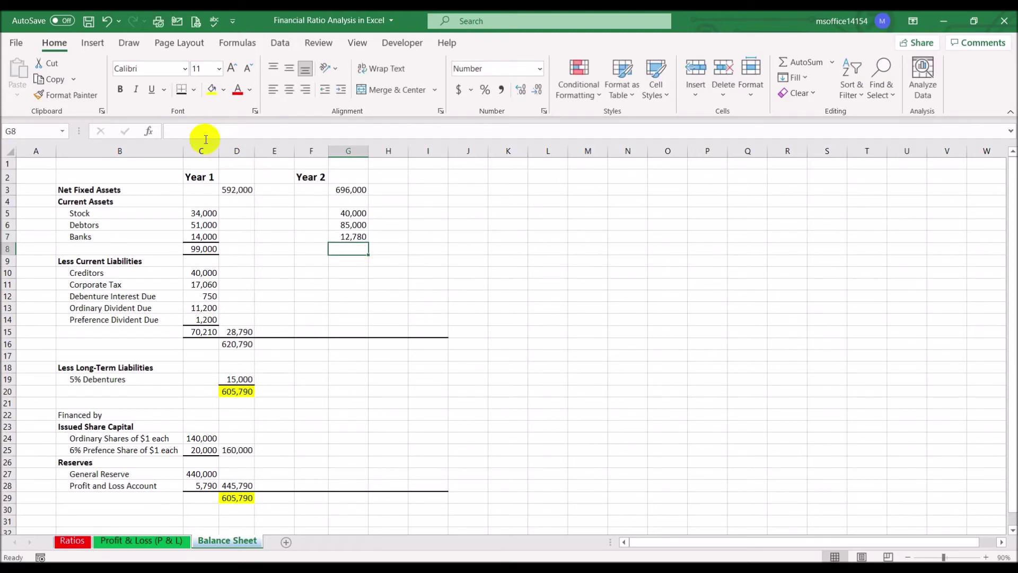
- Apply bottom borders to G7 and G8 in the Year 2 current assets
left_click(344, 237)
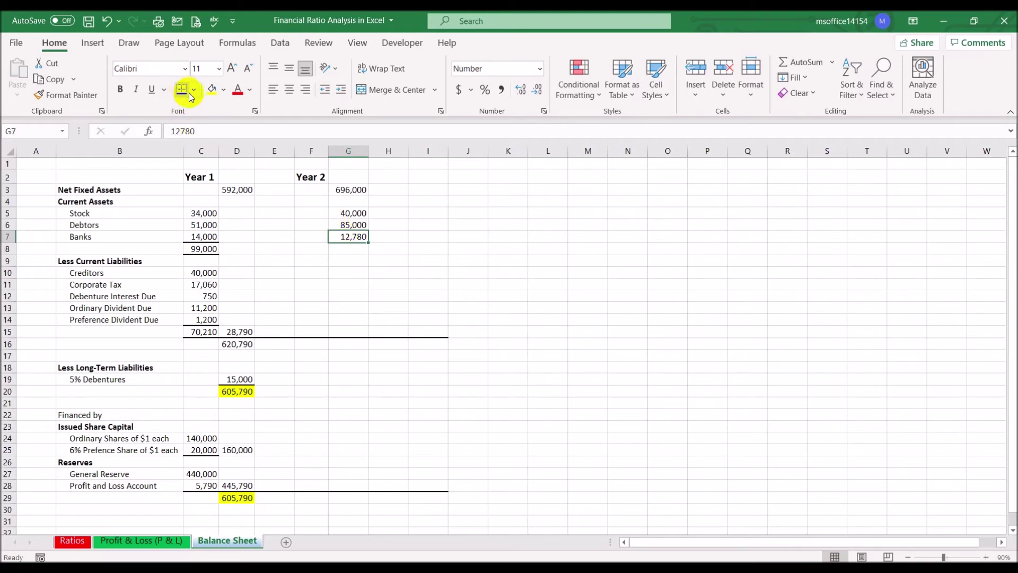
left_click(340, 248)
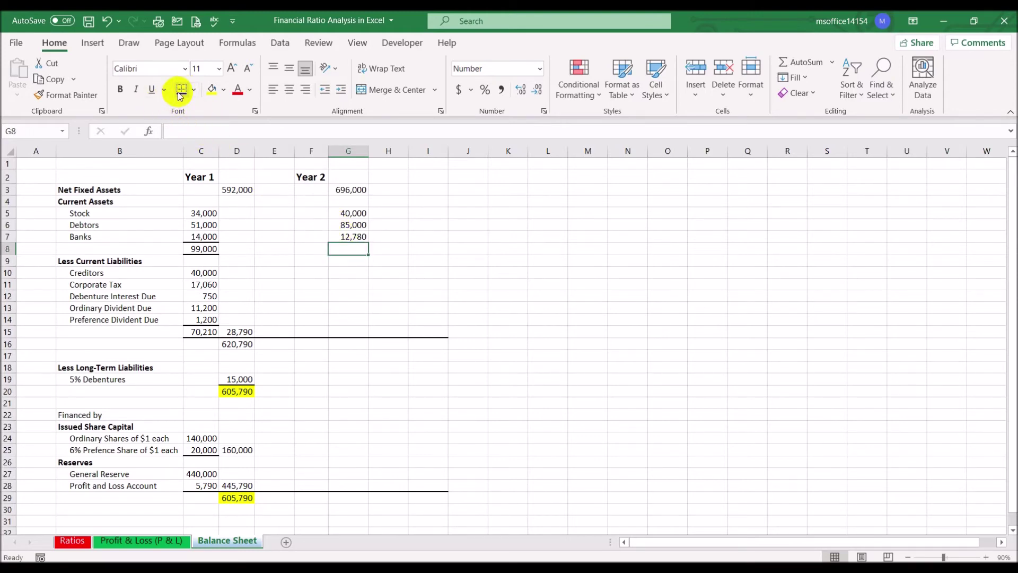
left_click(446, 266)
- Total the Year 2 current assets G5:G7 in G8 with AutoSum
left_click_drag(360, 213, 360, 236)
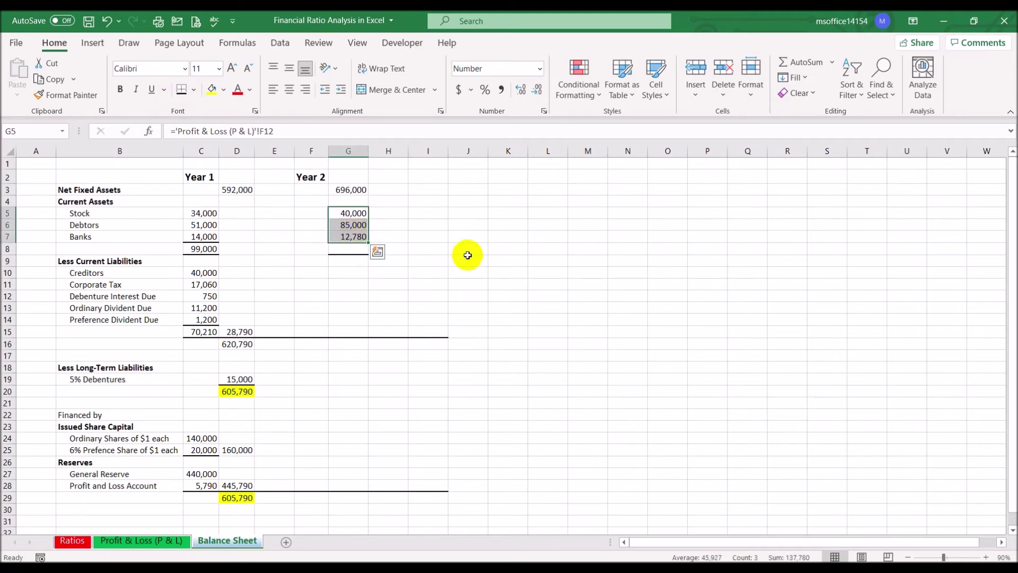
left_click(359, 251)
left_click(792, 61)
key("Return")
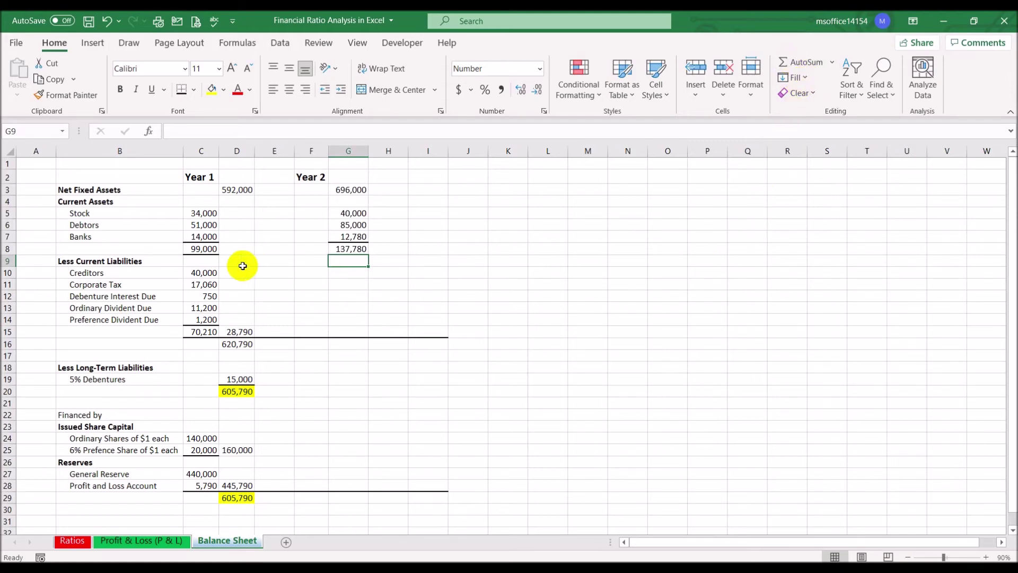
- Enter 55000 in G10 as the Year 2 creditors
left_click(339, 273)
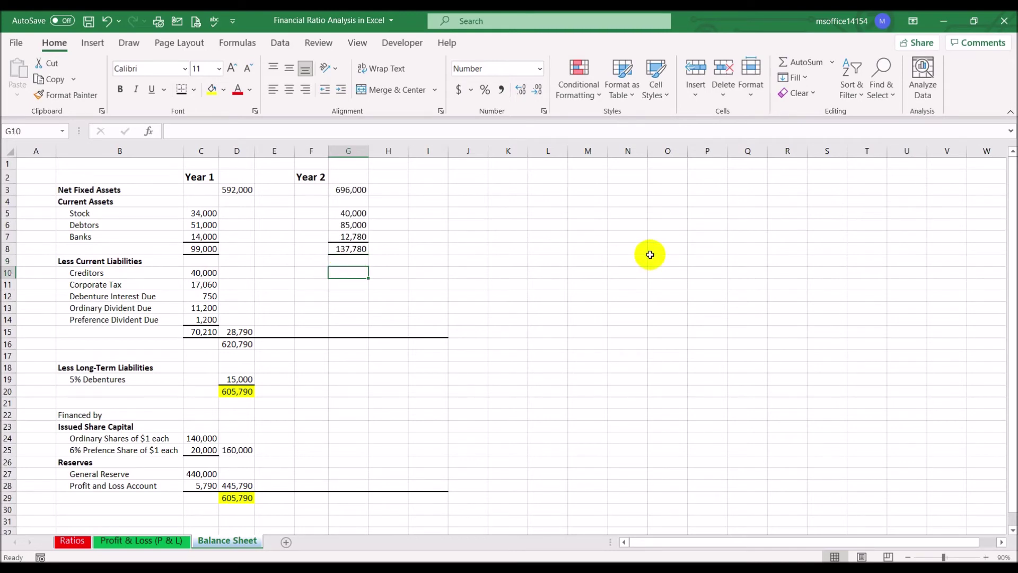
type("55000")
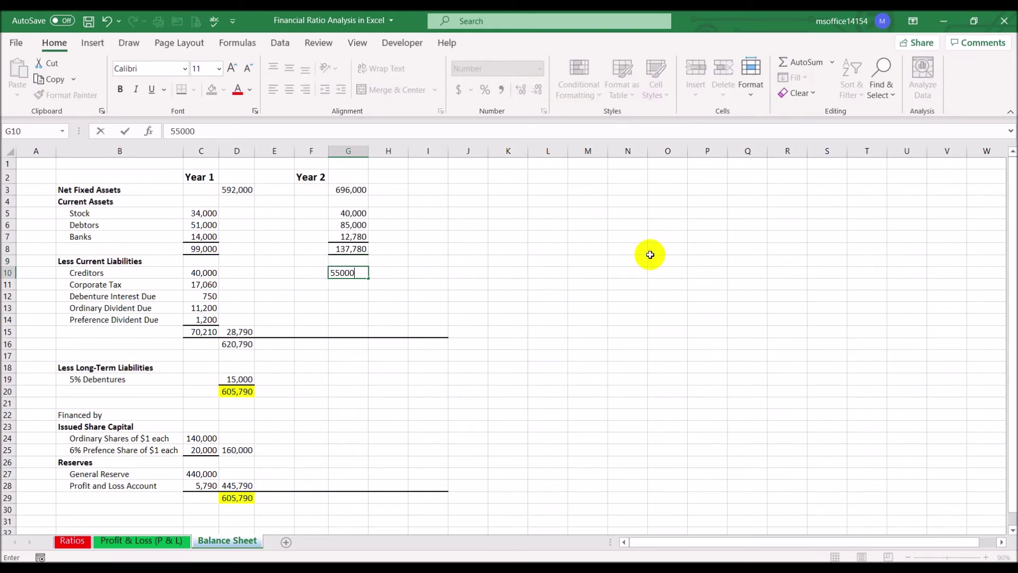
key("Return")
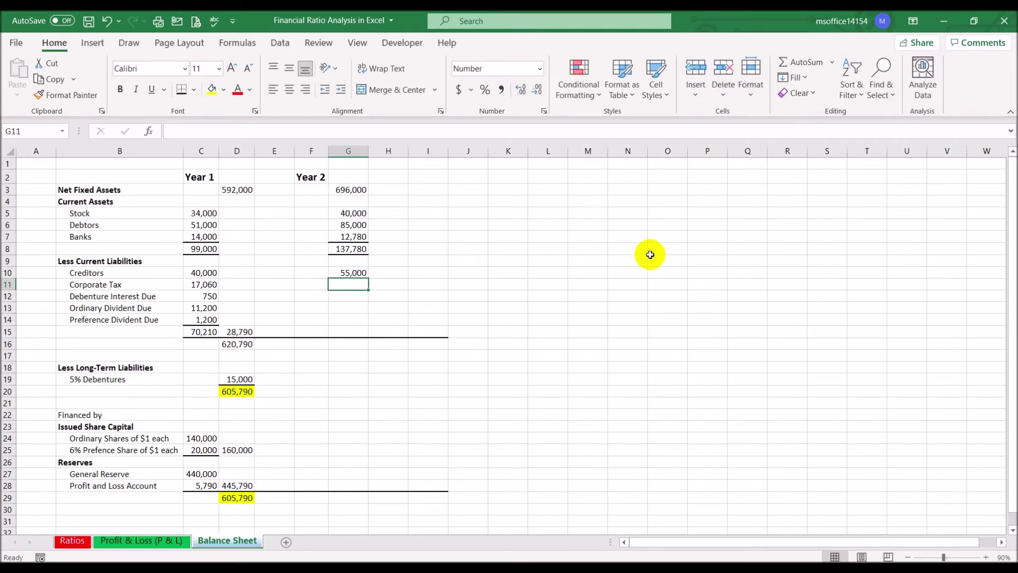
- Link G11, the Year 2 corporate tax, to cell G18 of the Profit & Loss (P & L) sheet
type("=")
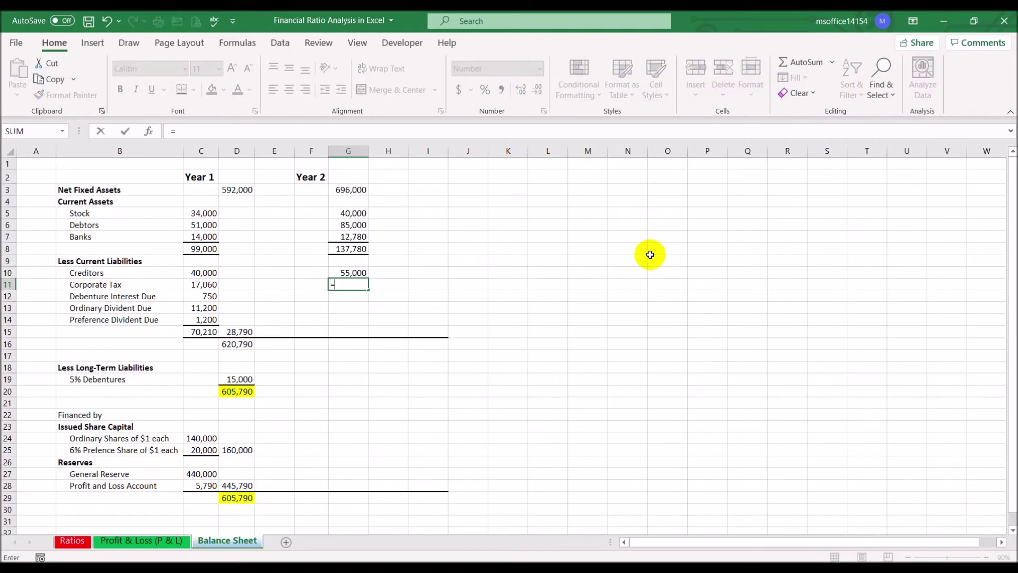
left_click(163, 540)
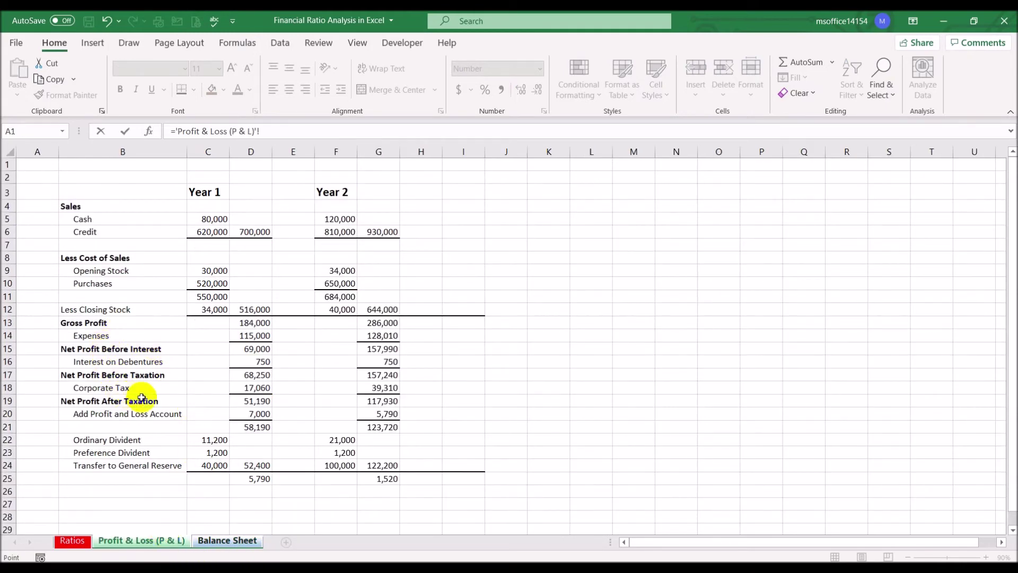
left_click(381, 387)
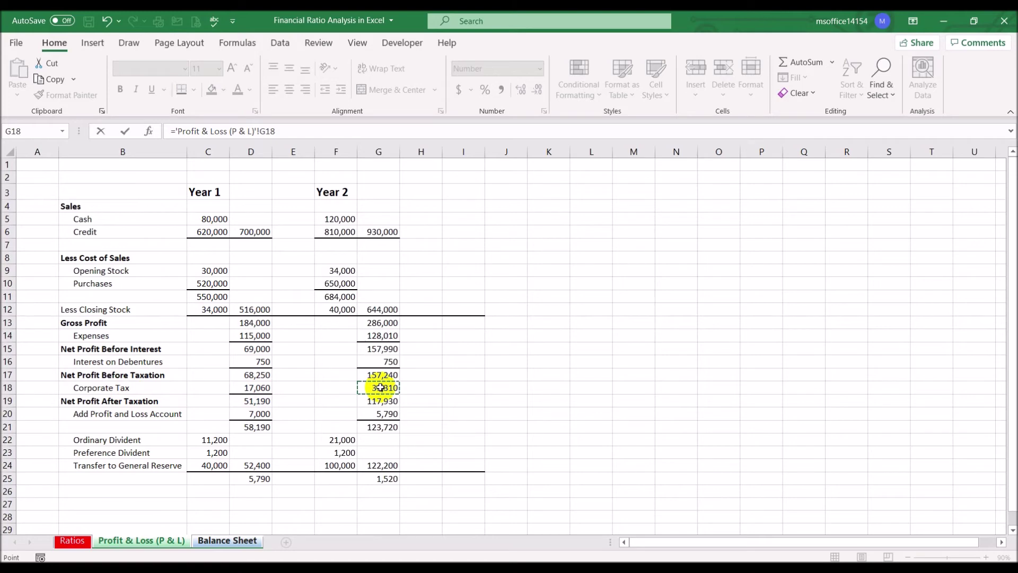
key("Return")
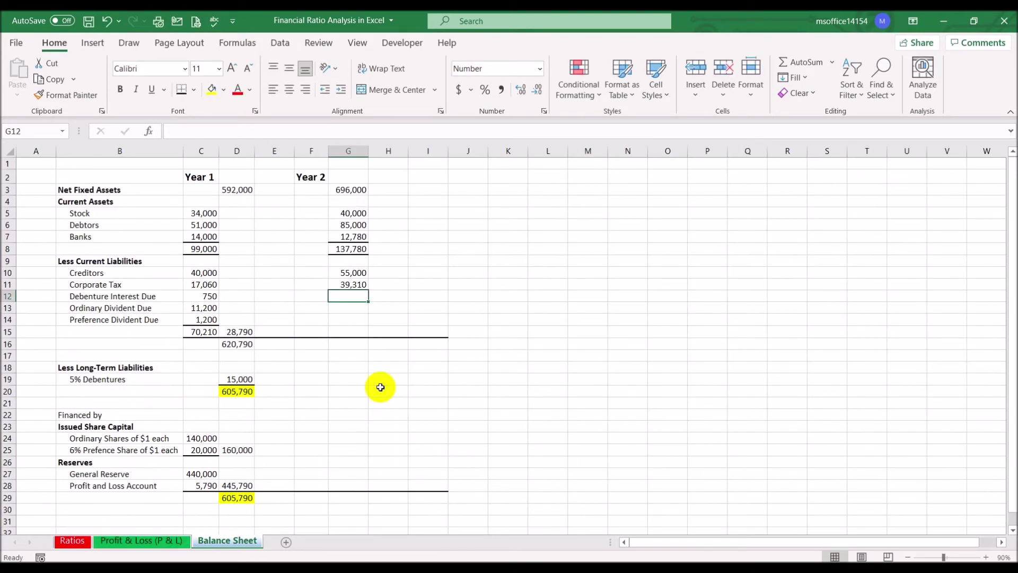
- Link G12, the Year 2 debenture interest due, to cell G16 of the Profit & Loss (P & L) sheet
type("=")
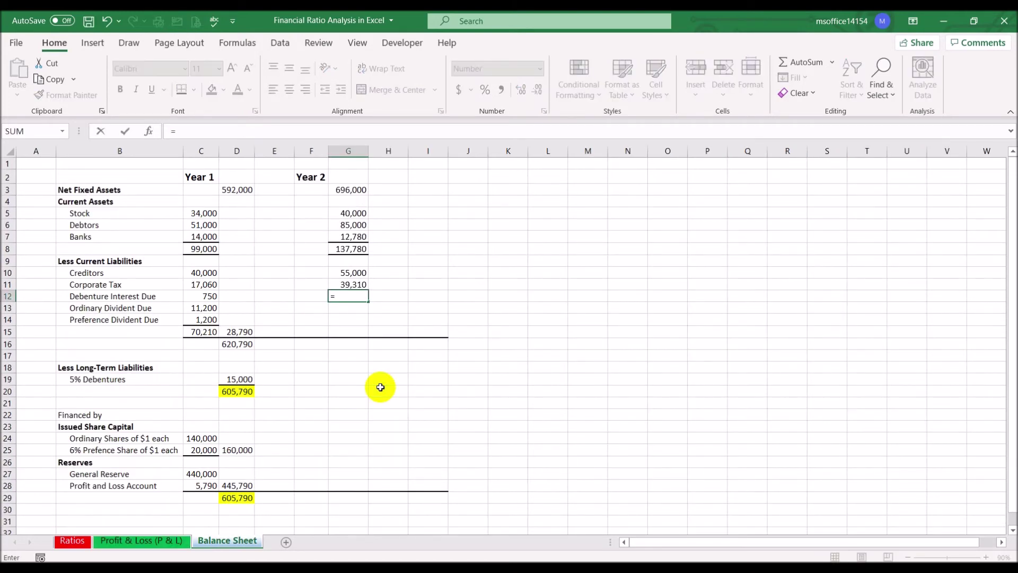
left_click(144, 541)
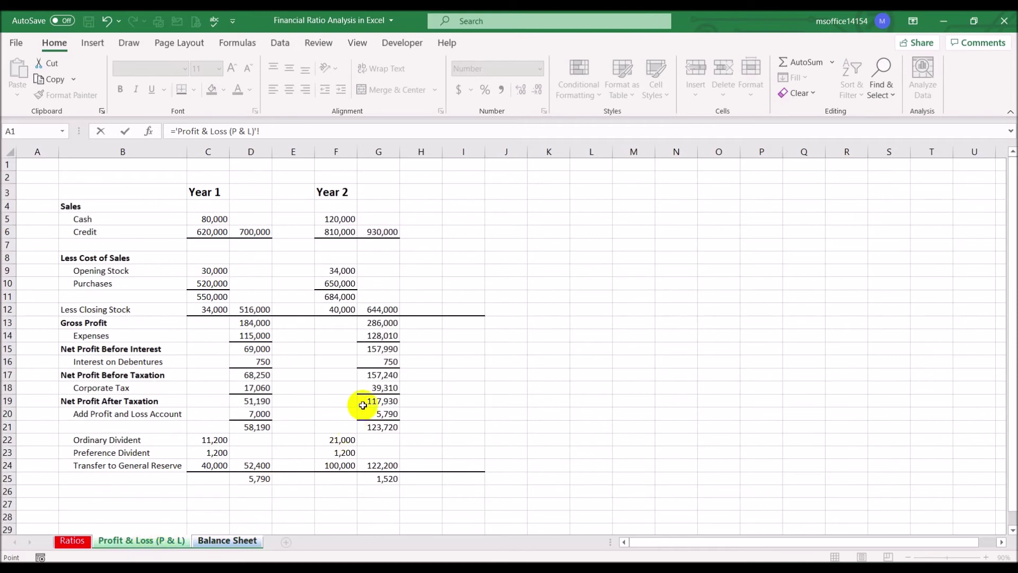
left_click(381, 361)
key("Return")
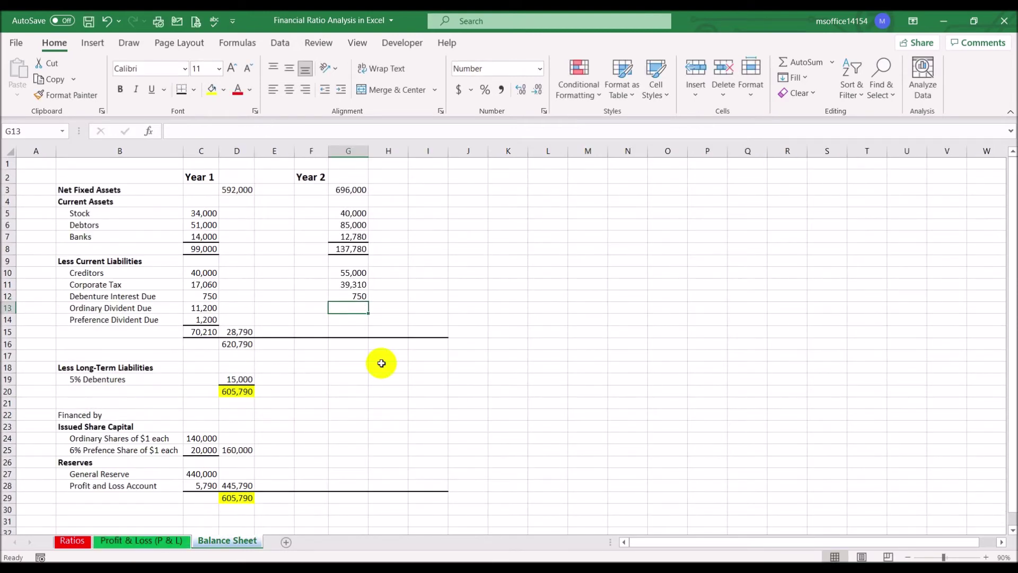
- Link G13, the Year 2 ordinary dividend due, to cell F22 of the Profit & Loss (P & L) sheet
type("=")
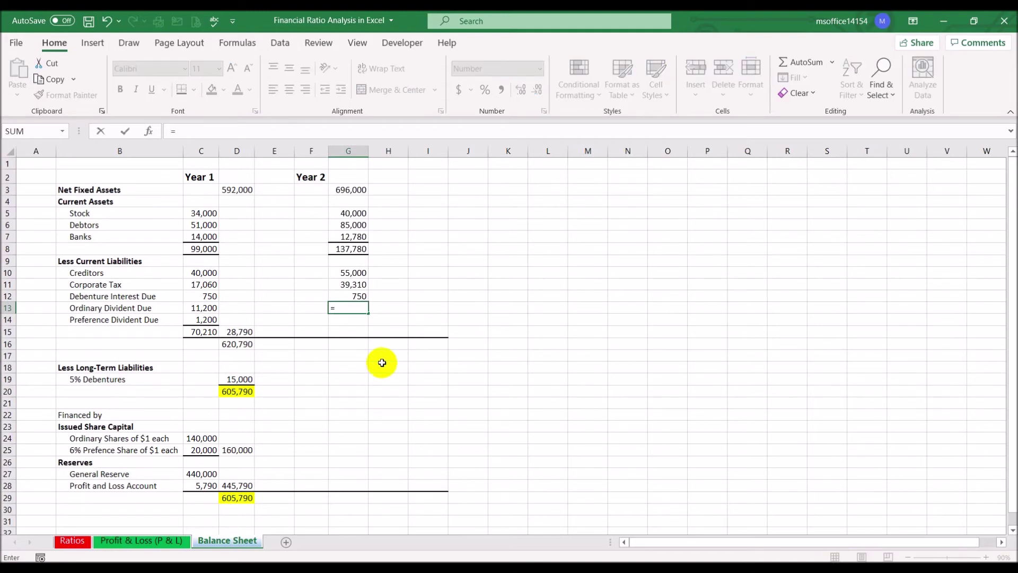
left_click(165, 541)
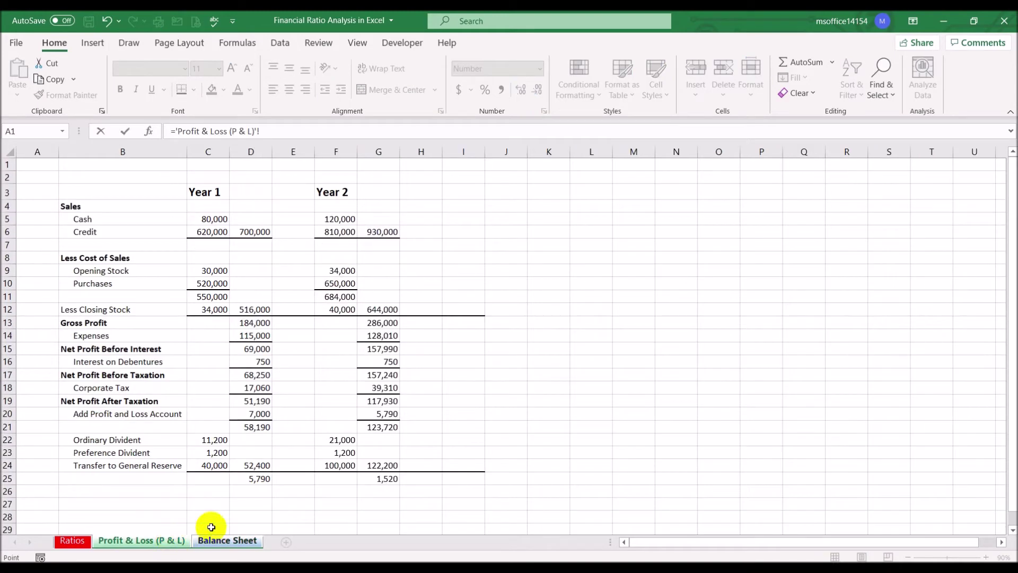
left_click(329, 440)
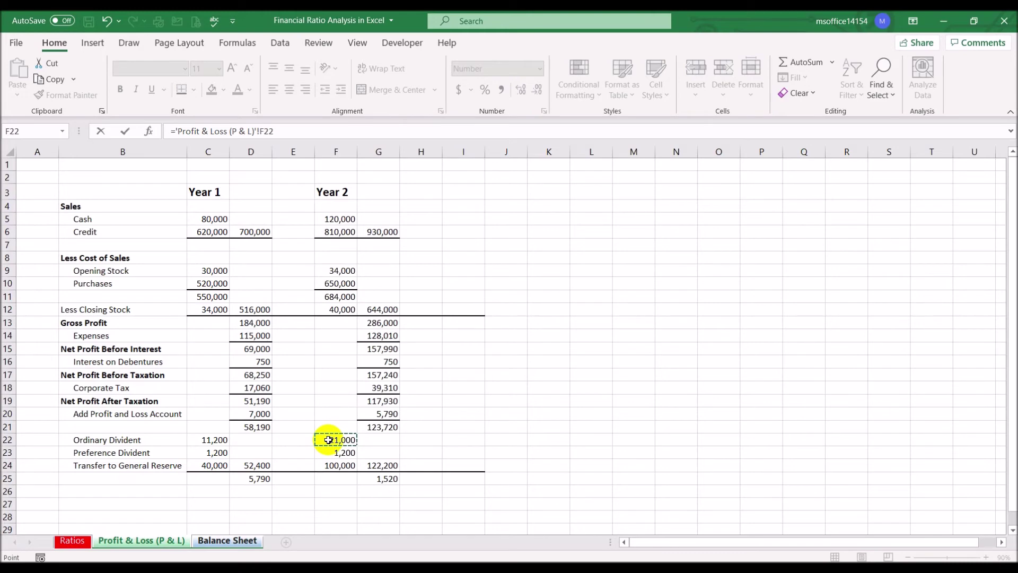
key("Return")
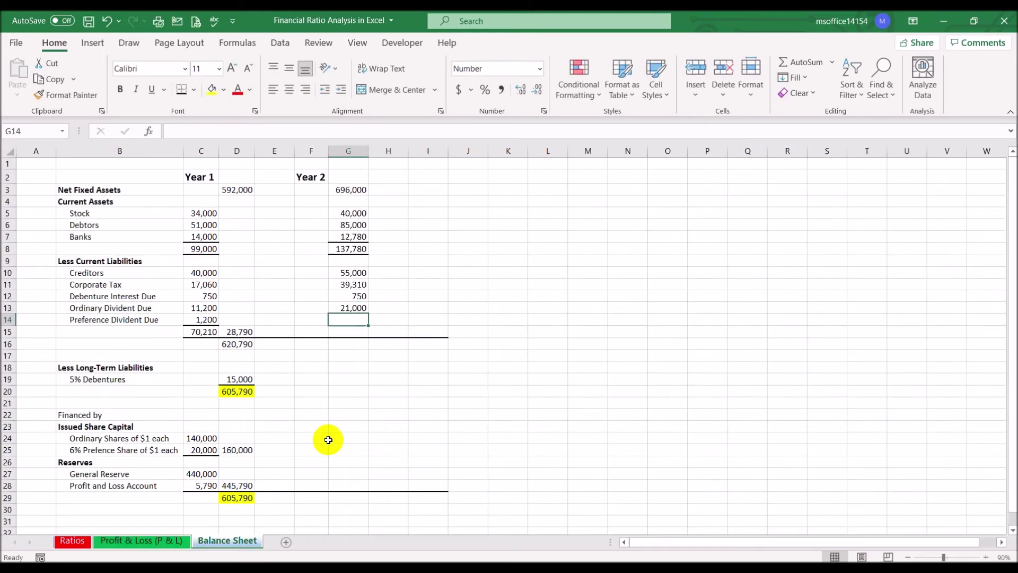
- Link G14, the Year 2 preference dividend due, to cell F23 of the Profit & Loss (P & L) sheet
type("=")
left_click(159, 539)
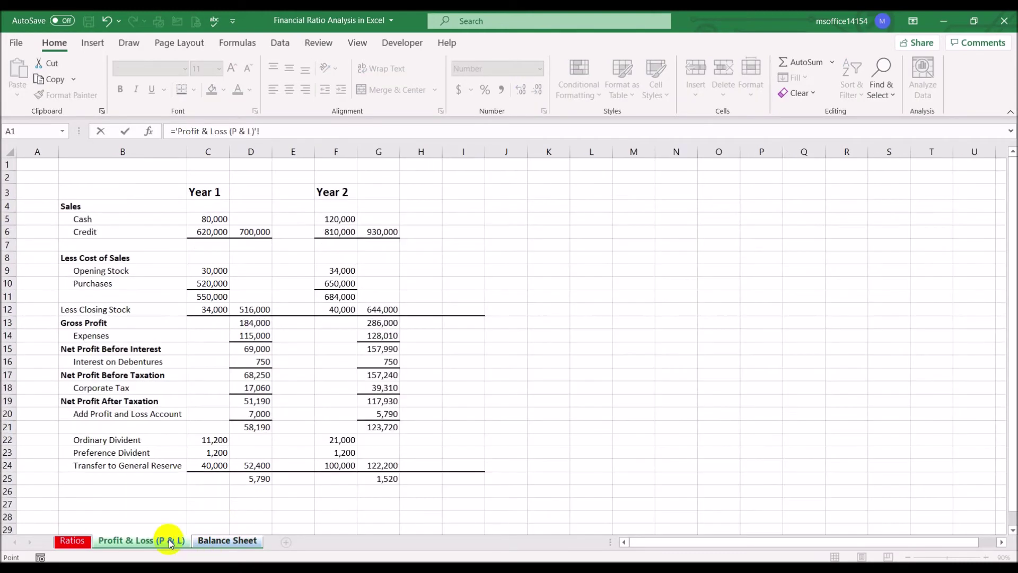
left_click(329, 454)
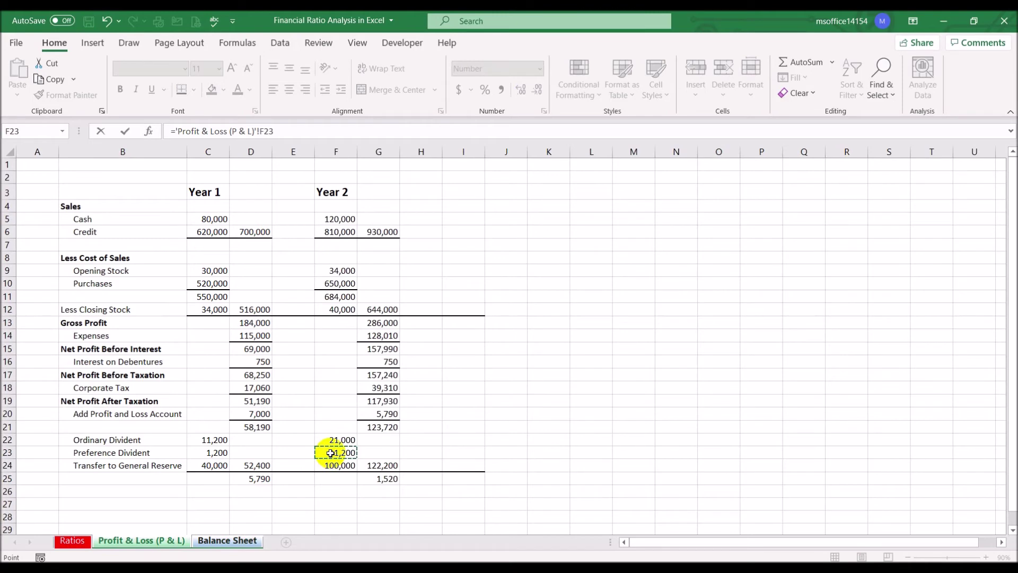
key("Return")
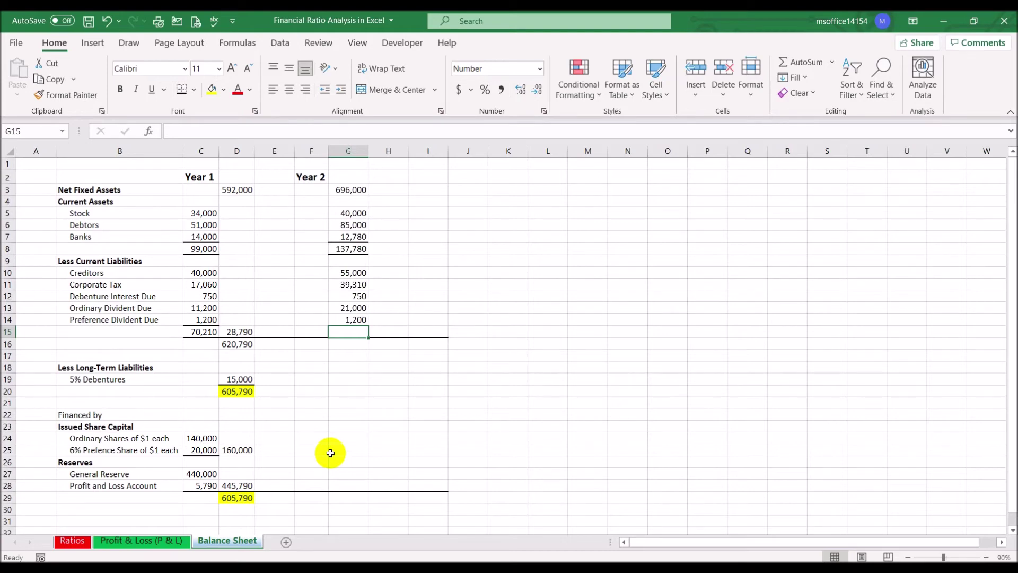
- Add a bottom border to G14 and total the Year 2 current liabilities G10:G14 in G15 with AutoSum
left_click(356, 319)
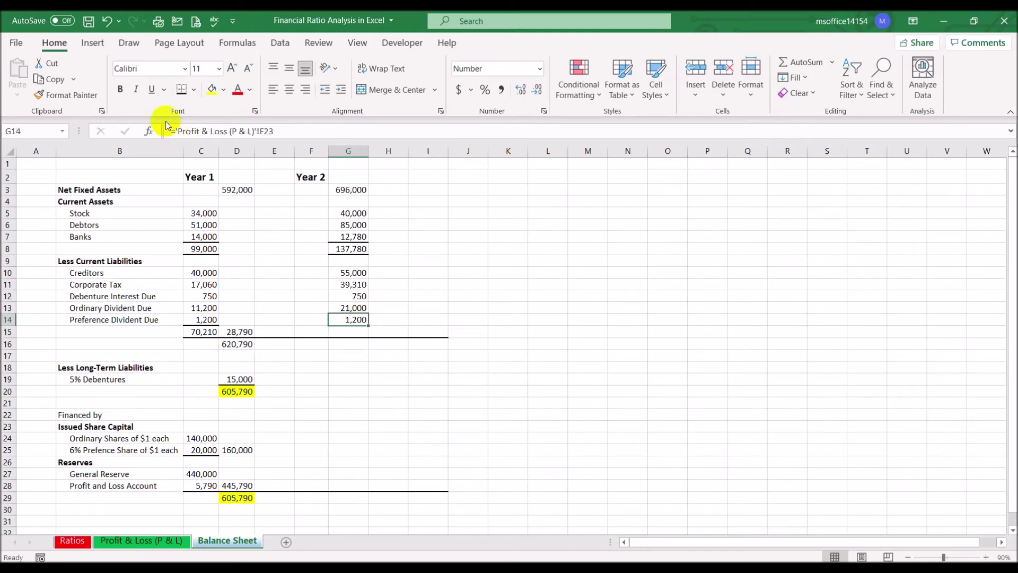
left_click(356, 331)
left_click(793, 64)
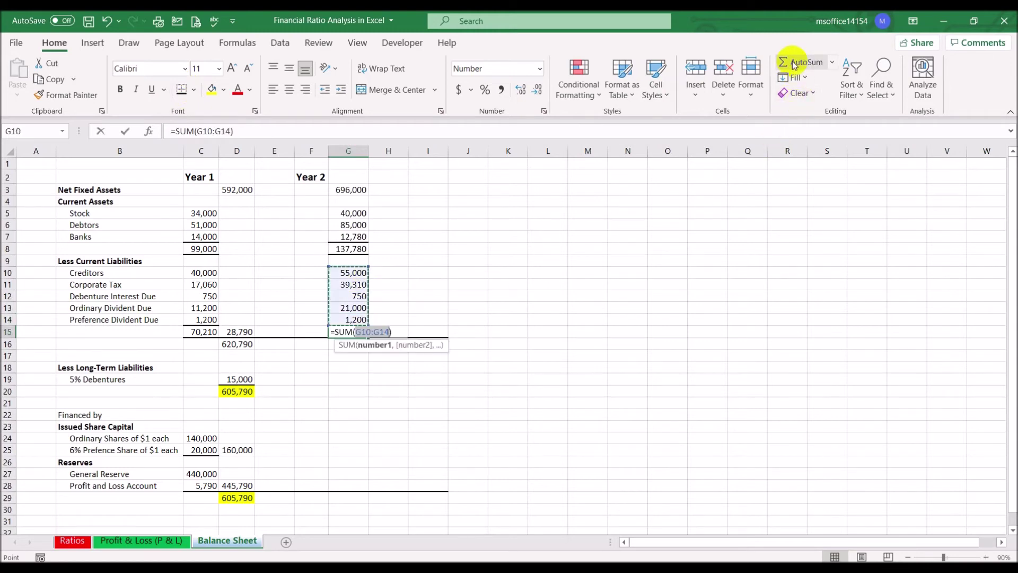
key("Return")
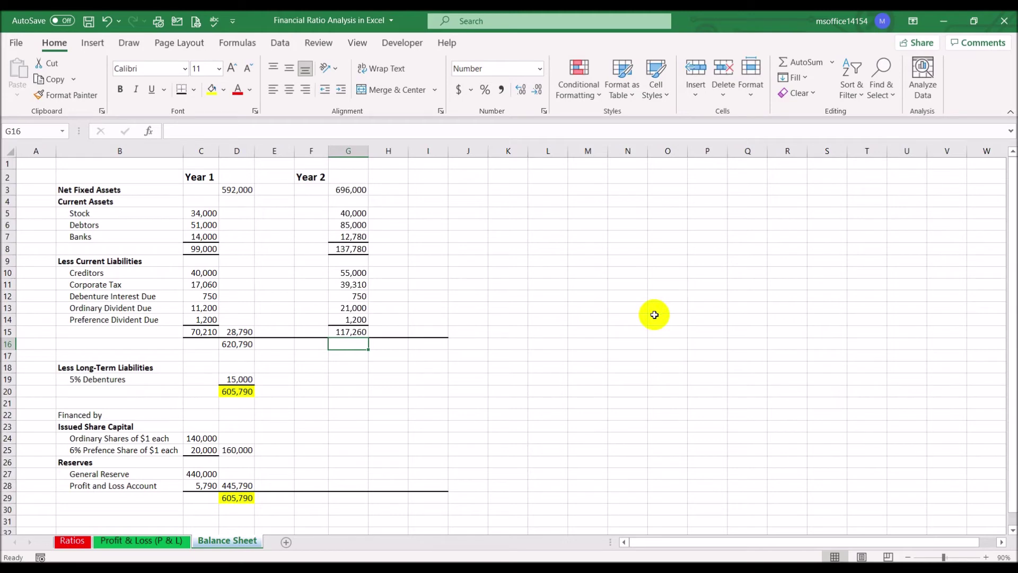
- Move the Year 2 figures in G5:G15 to F5:F15 and auto-fit the width of column F
left_click(389, 330)
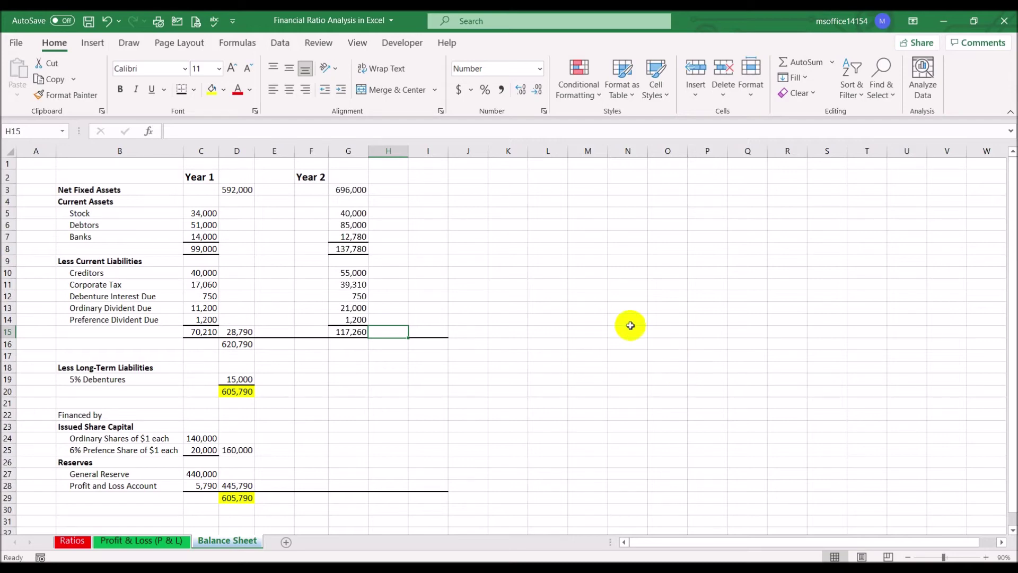
left_click_drag(336, 212, 334, 329)
left_click_drag(329, 292, 312, 284)
double_click(329, 150)
left_click(371, 332)
left_click(364, 332)
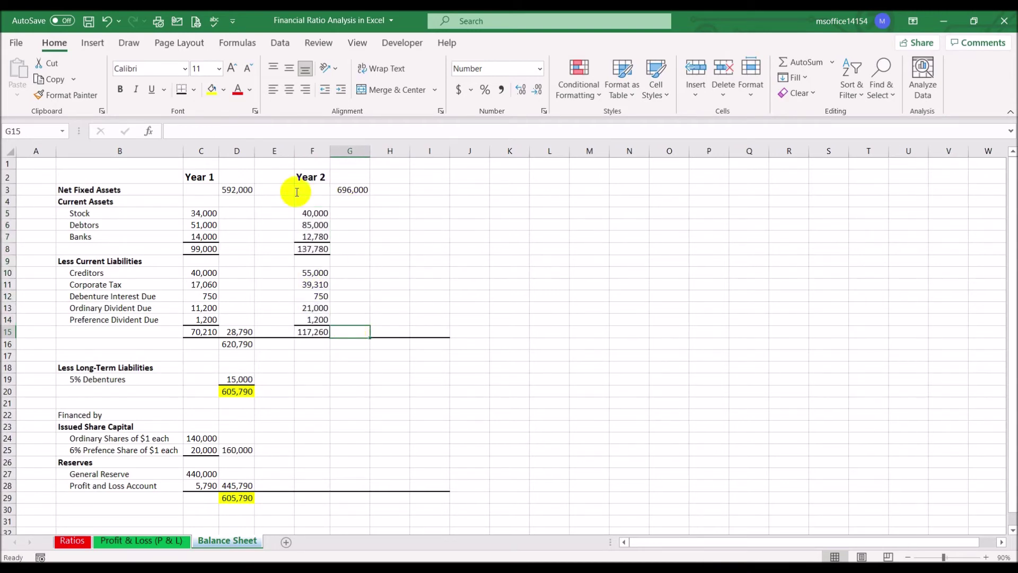
left_click(587, 290)
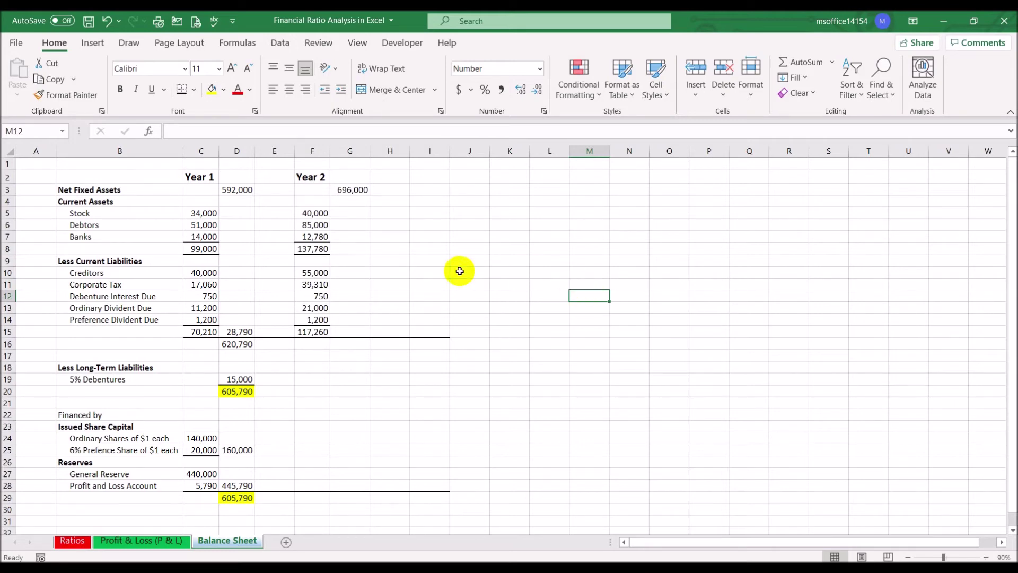
- Calculate the Year 2 net current assets in G15 with the formula =F8-F15
left_click(351, 333)
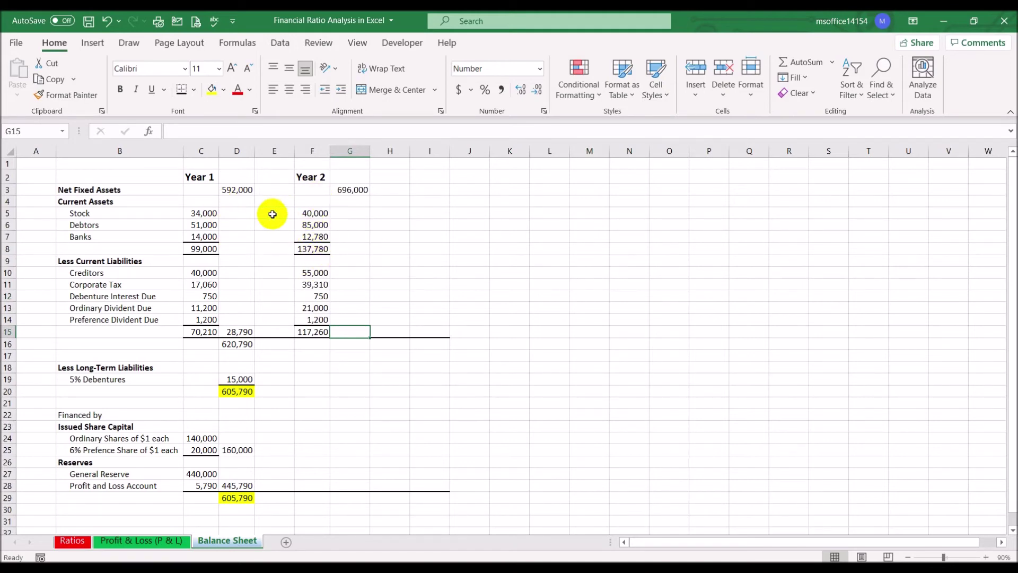
type("=")
left_click(307, 248)
type("-")
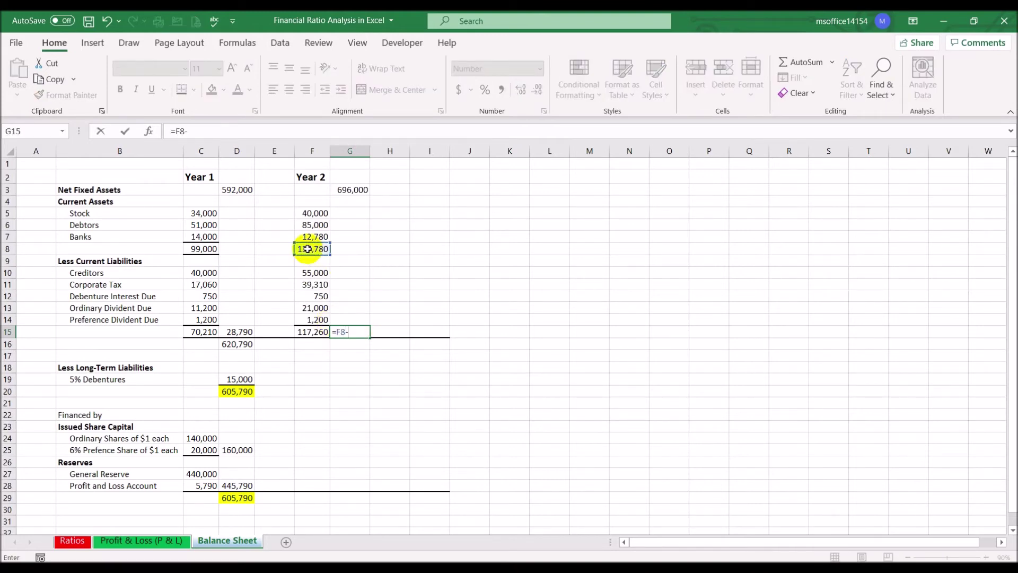
left_click(300, 332)
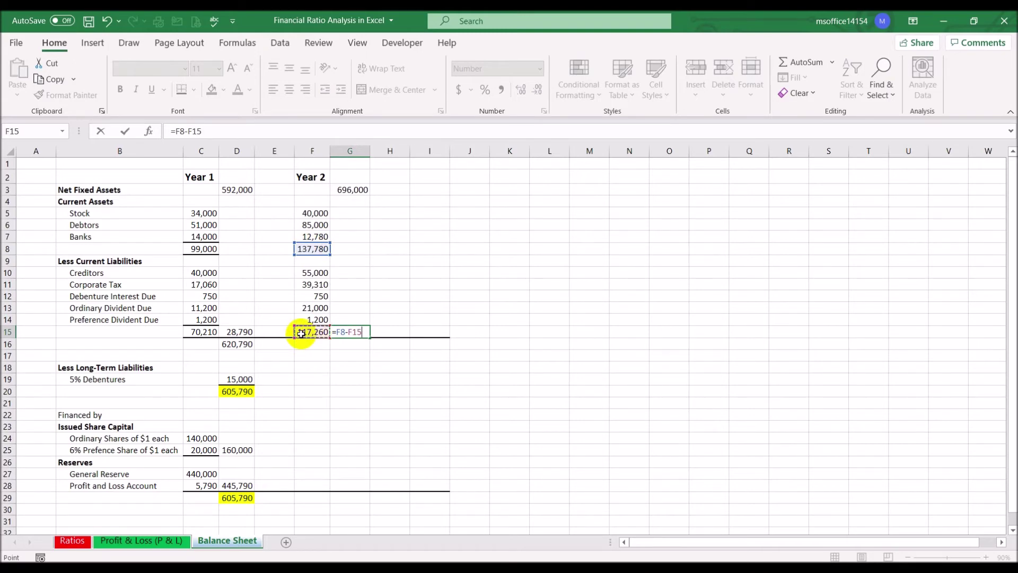
key("Return")
left_click(400, 388)
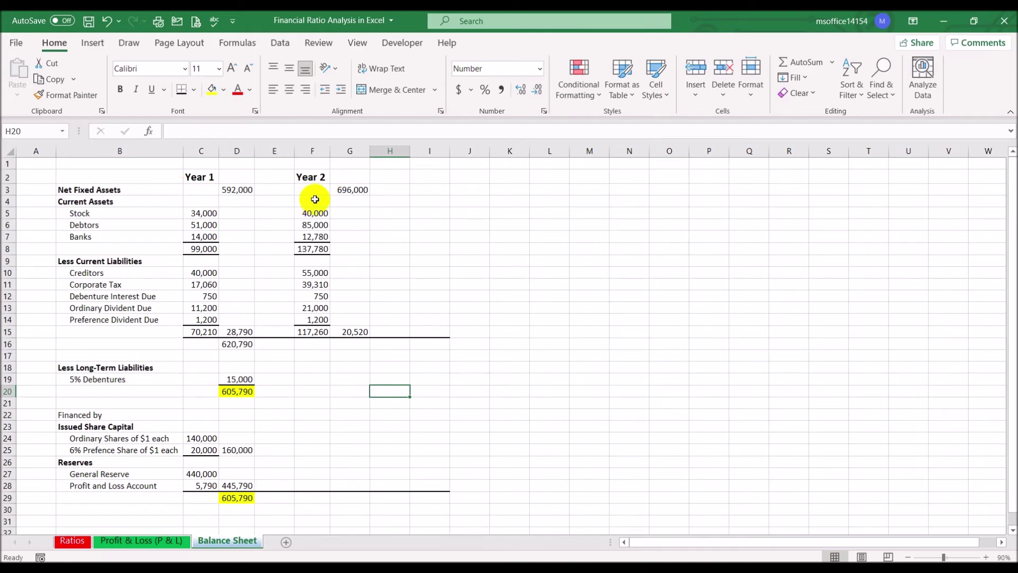
- Add the Year 2 net fixed assets and net current assets in G16 with the formula =G3+G15
left_click(350, 344)
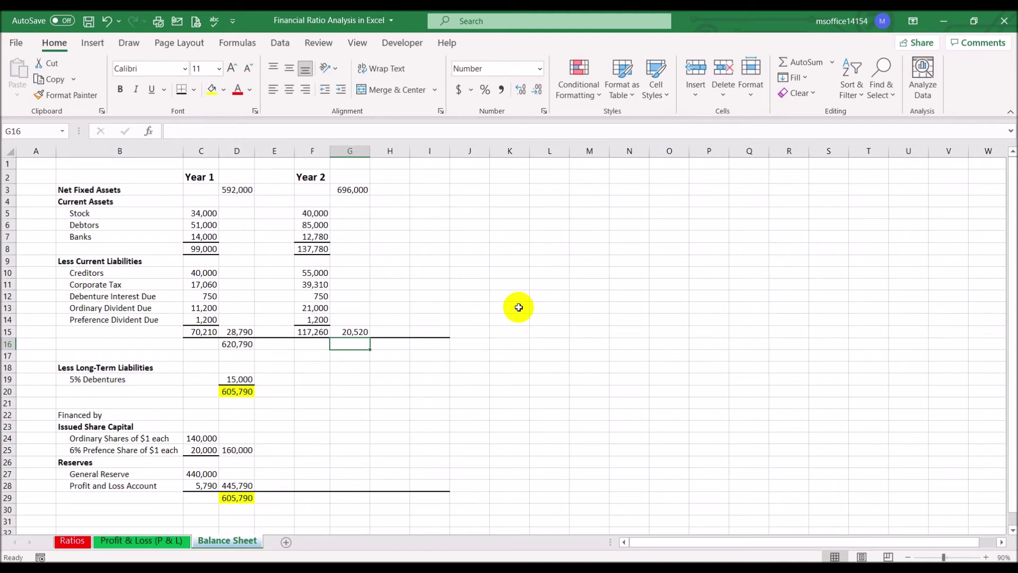
type("=")
left_click(348, 189)
type("+")
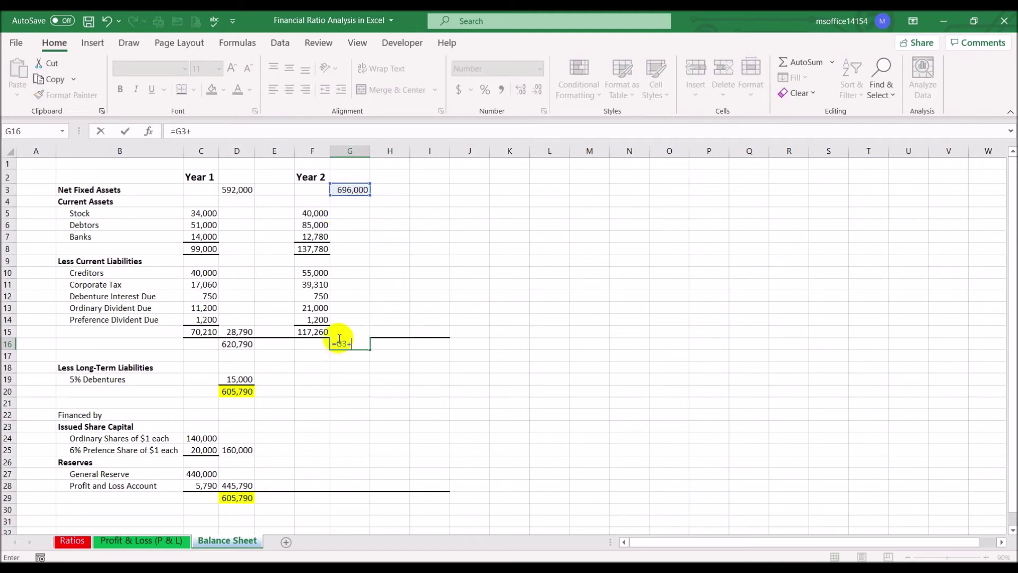
key("Up")
key("Return")
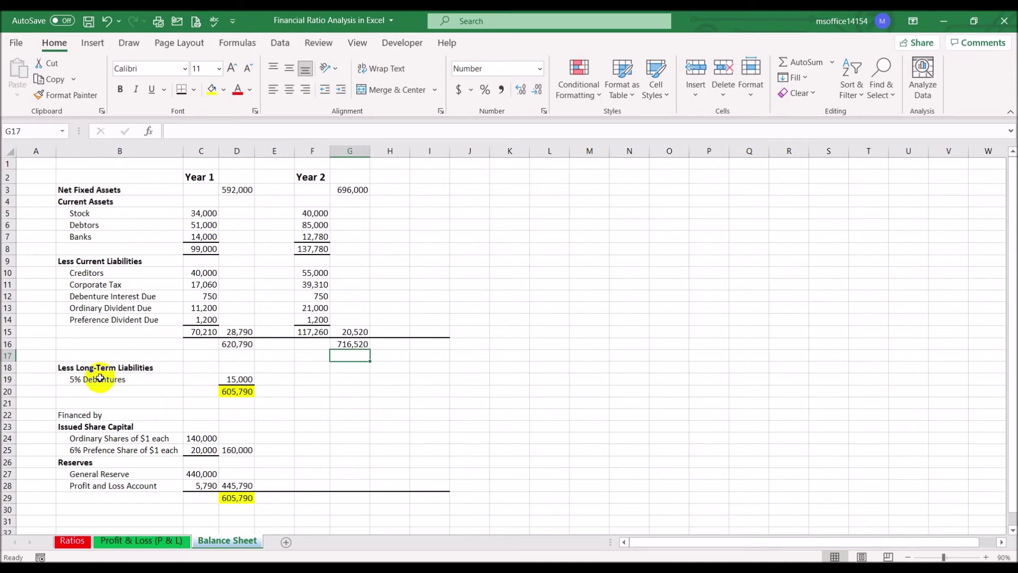
- Enter 15,000 in G19 as the Year 2 5% debentures and give the cell a bottom border
left_click(340, 379)
type("15")
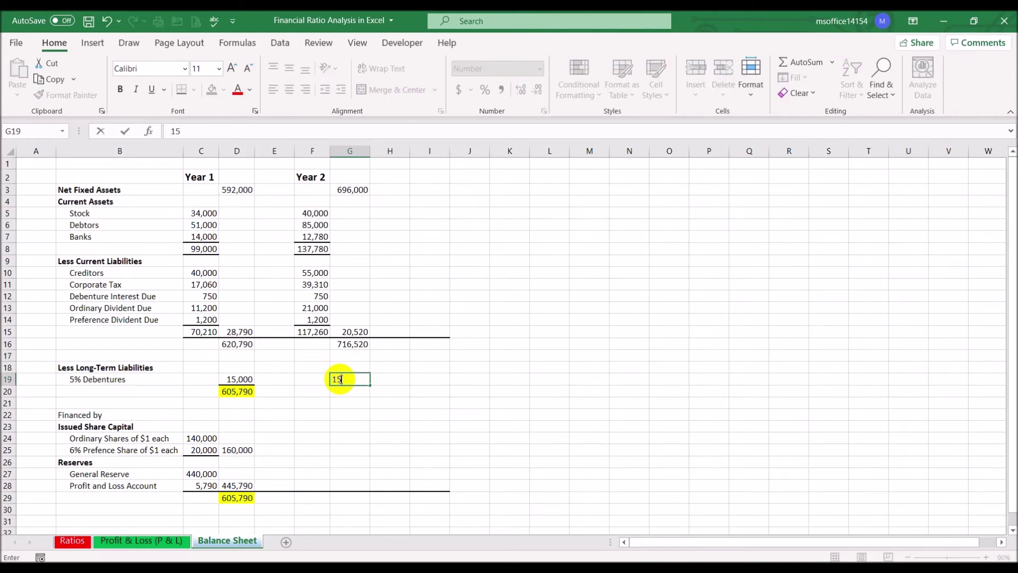
type(",000")
key("Return")
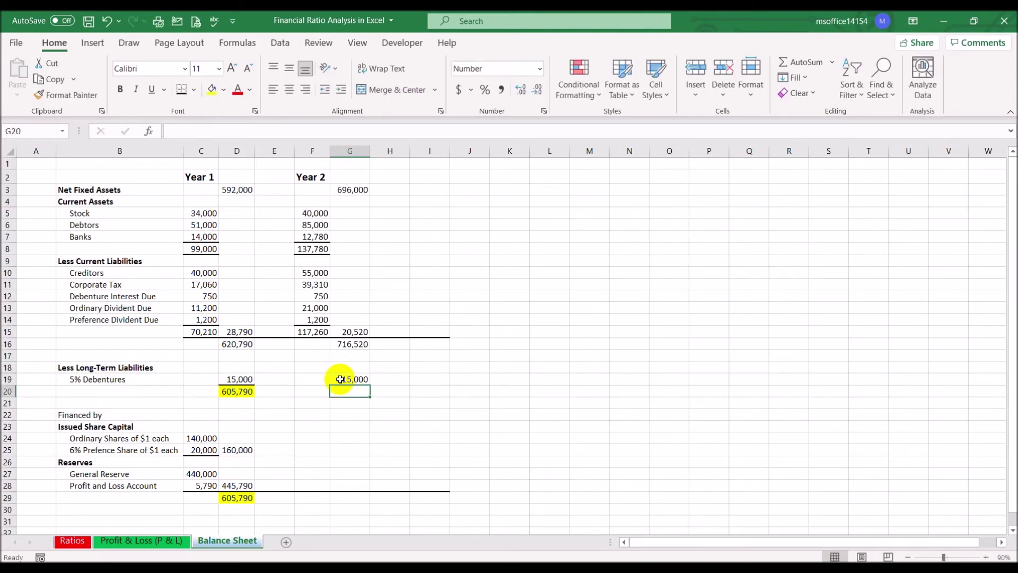
left_click(340, 379)
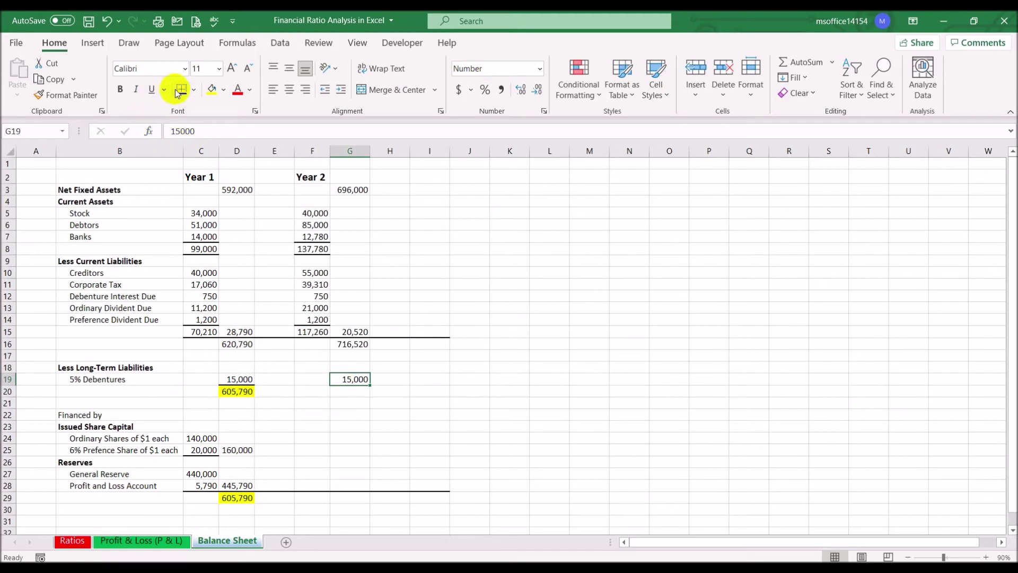
- Subtract the Year 2 debentures from the total in G16, using the formula =G16-G19 in G20
left_click(348, 395)
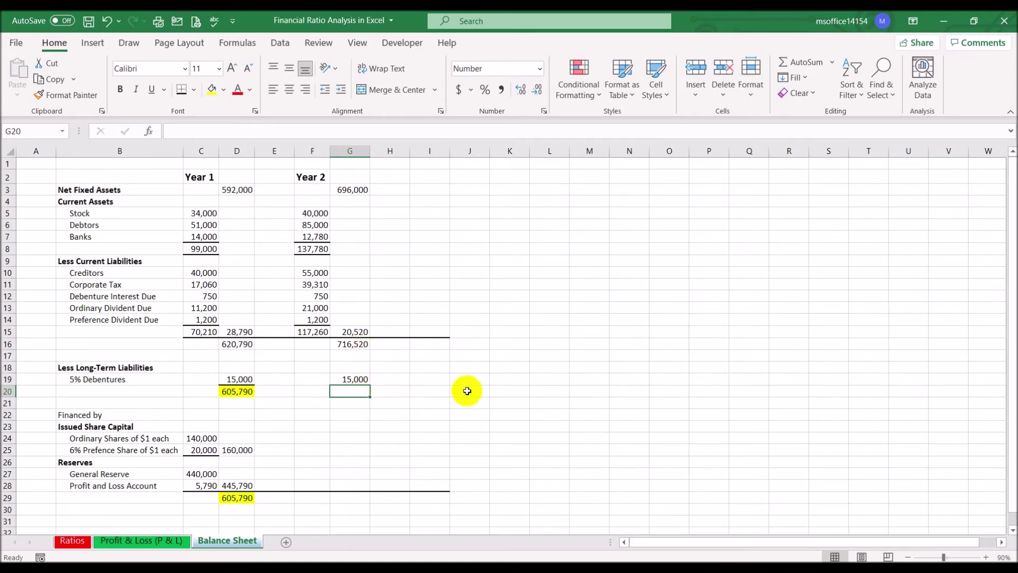
type("=")
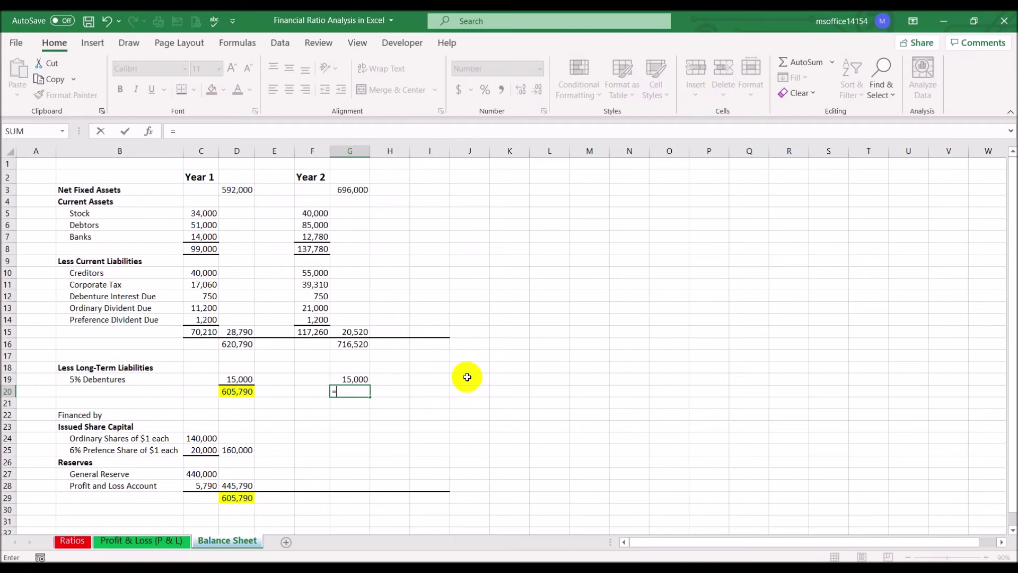
left_click(348, 344)
type("-")
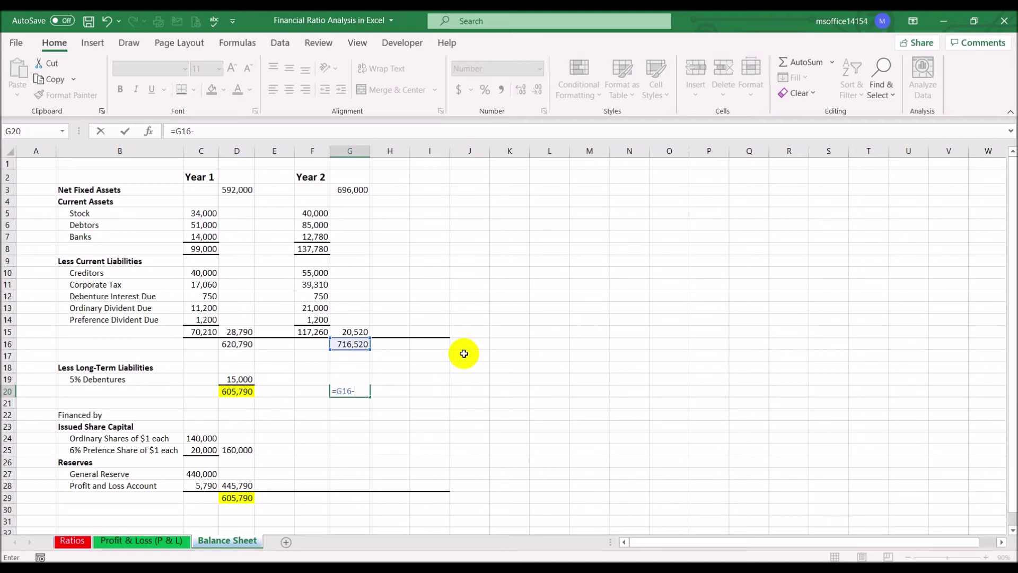
key("Up")
key("Return")
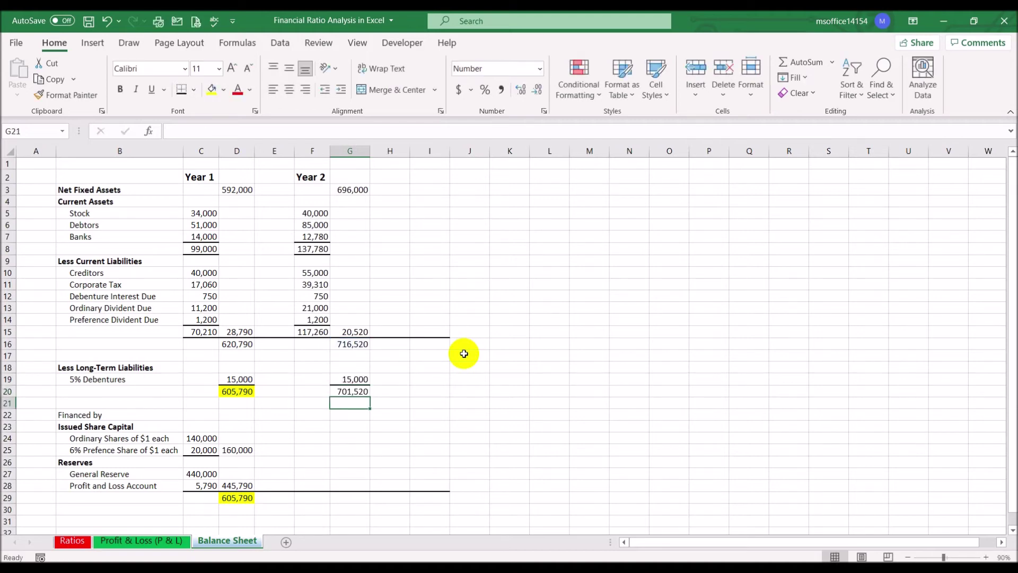
left_click(507, 382)
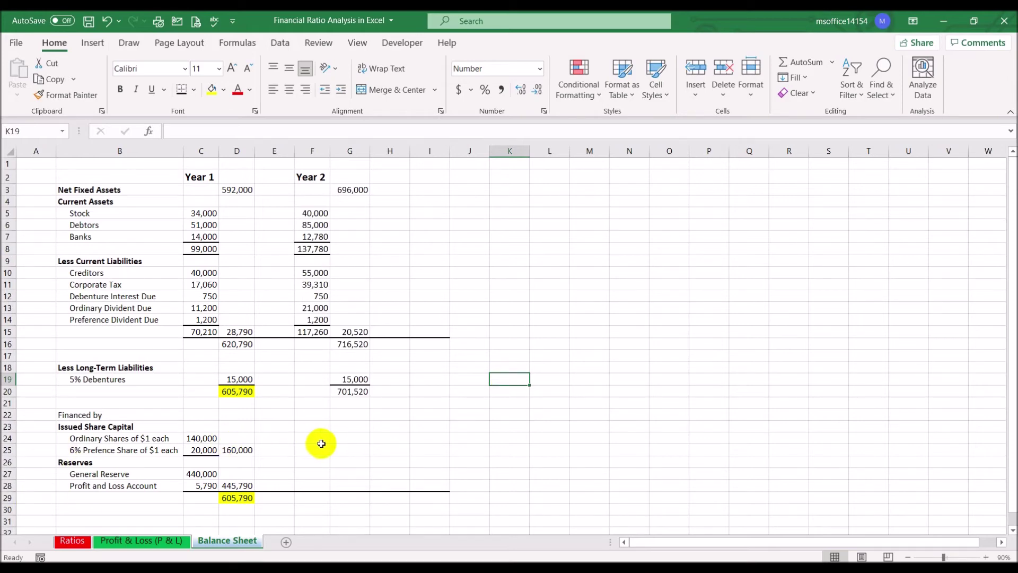
- Enter 140000 in F24 as the Year 2 ordinary shares of $1 each
left_click(344, 436)
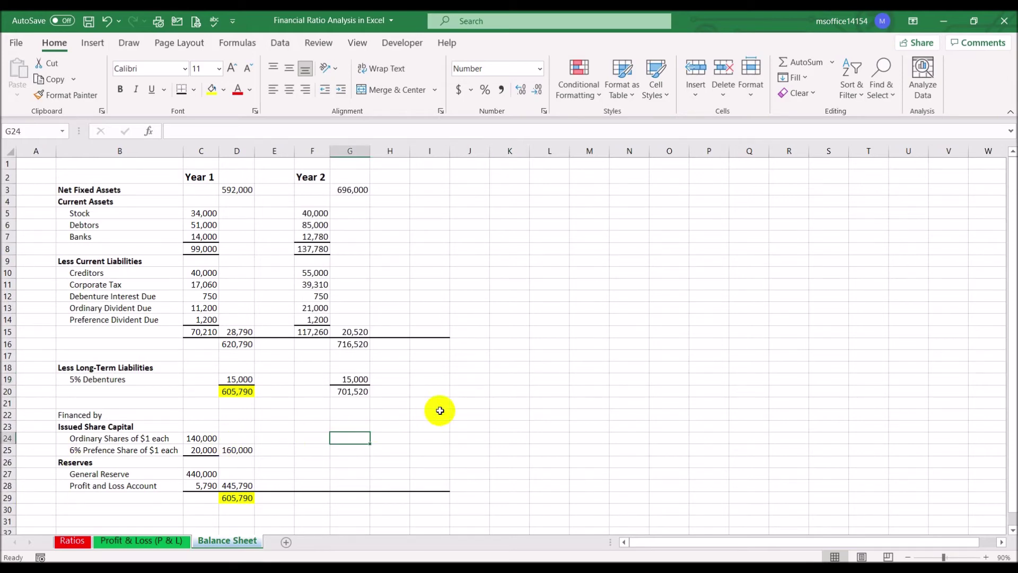
key("Left")
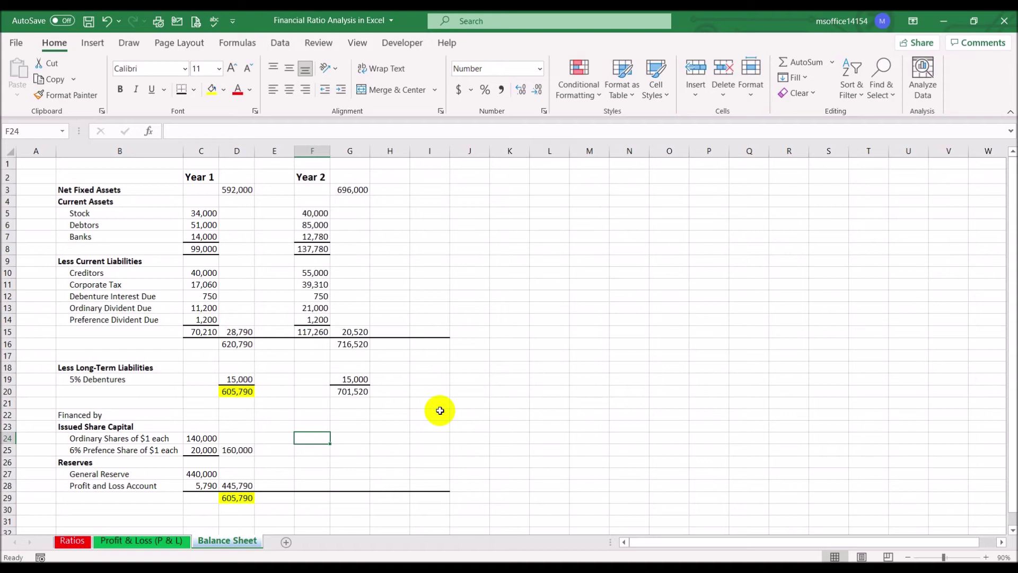
type("1400000")
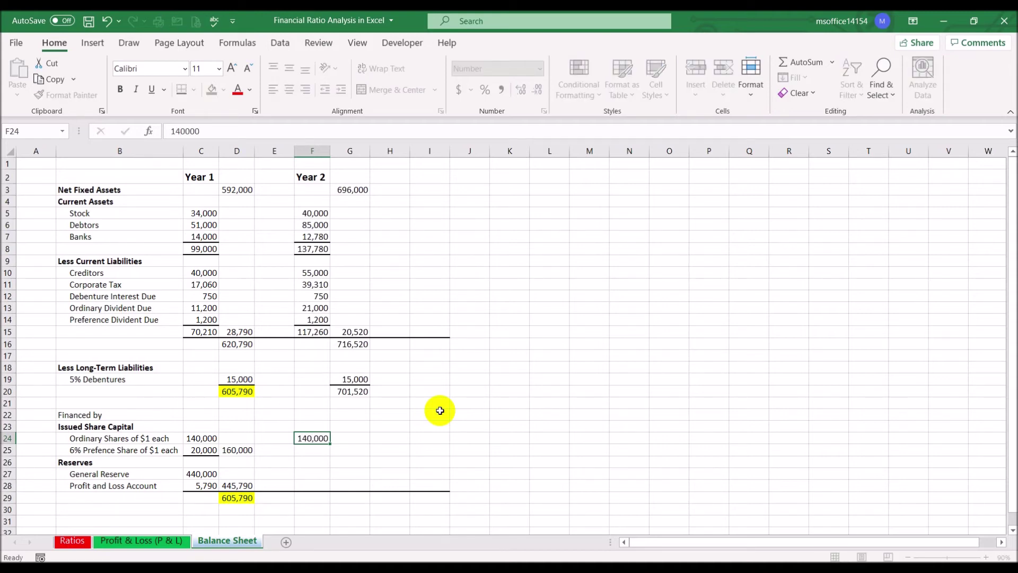
key("Return")
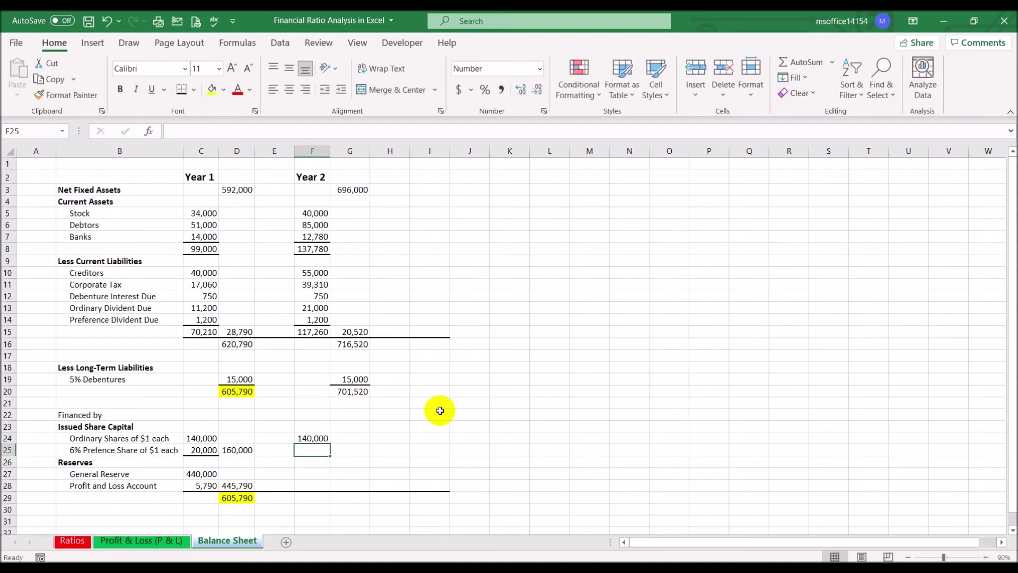
- Enter 20,000 in F25 as the Year 2 6% preference shares and give the cell a bottom border
type("20,")
type("000")
key("Return")
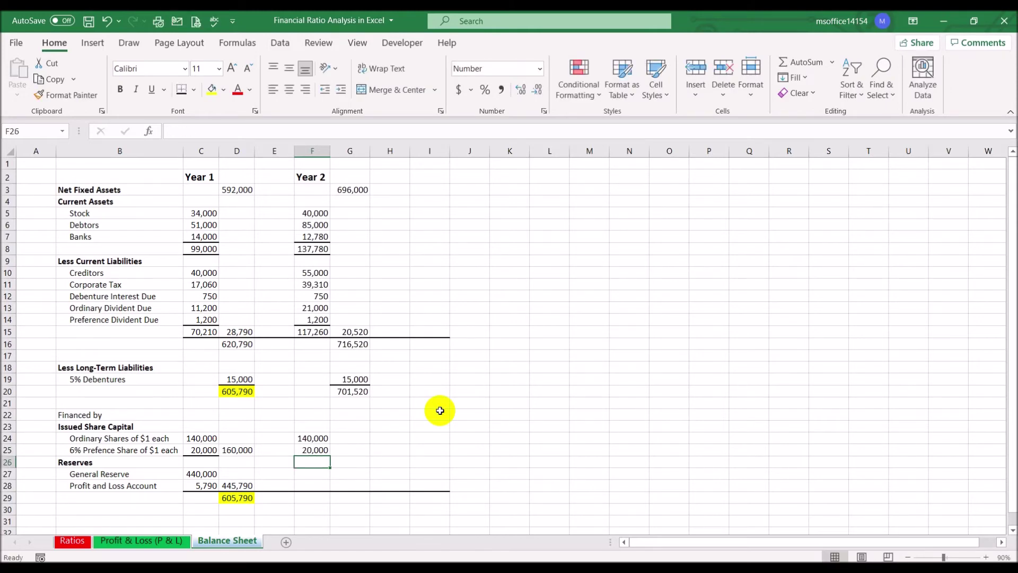
left_click(318, 448)
left_click(181, 89)
- Total the Year 2 issued share capital in G25 with a SUM of F24:F25
left_click(349, 449)
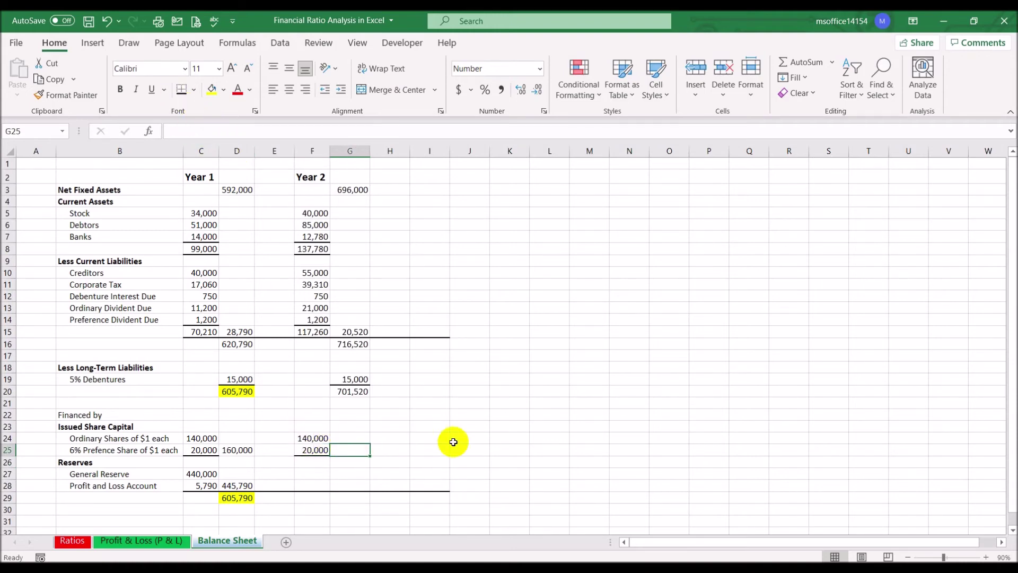
type("=sum(")
left_click_drag(314, 437, 312, 448)
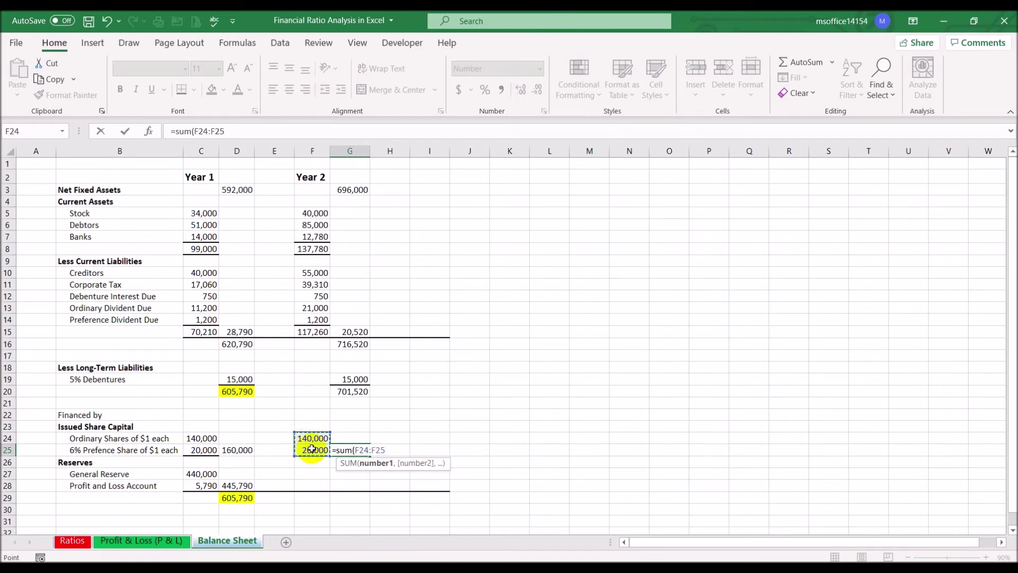
key("Return")
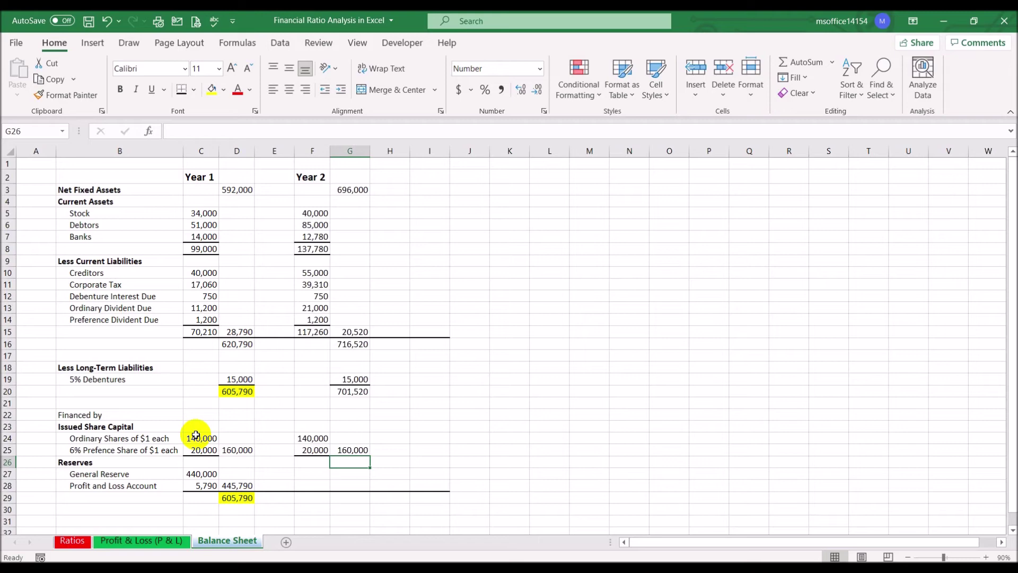
- Calculate the Year 2 general reserve in F27 as C27 plus the Year 2 transfer to general reserve, F24 on the Profit & Loss (P & L) sheet
left_click(326, 473)
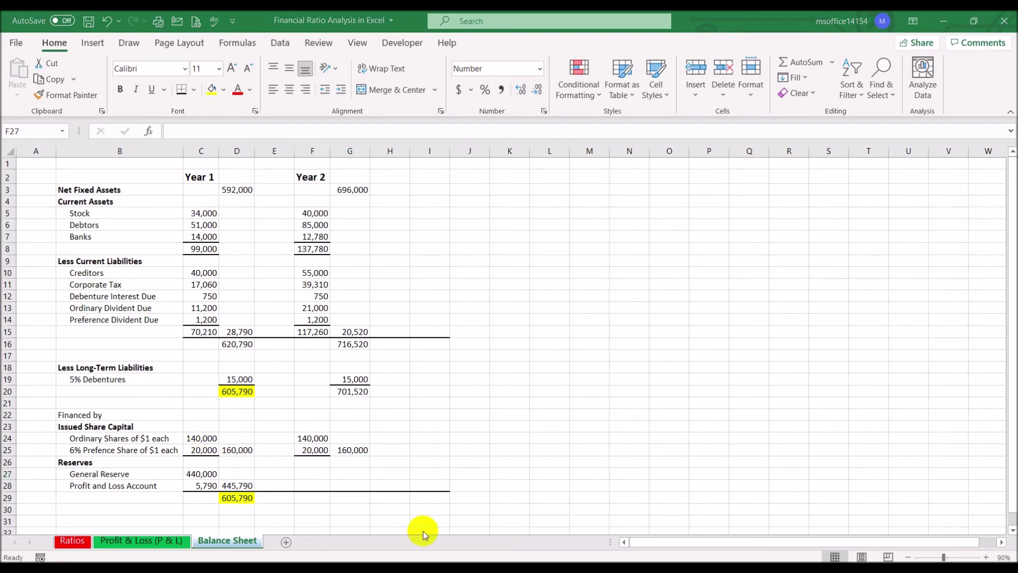
left_click(322, 475)
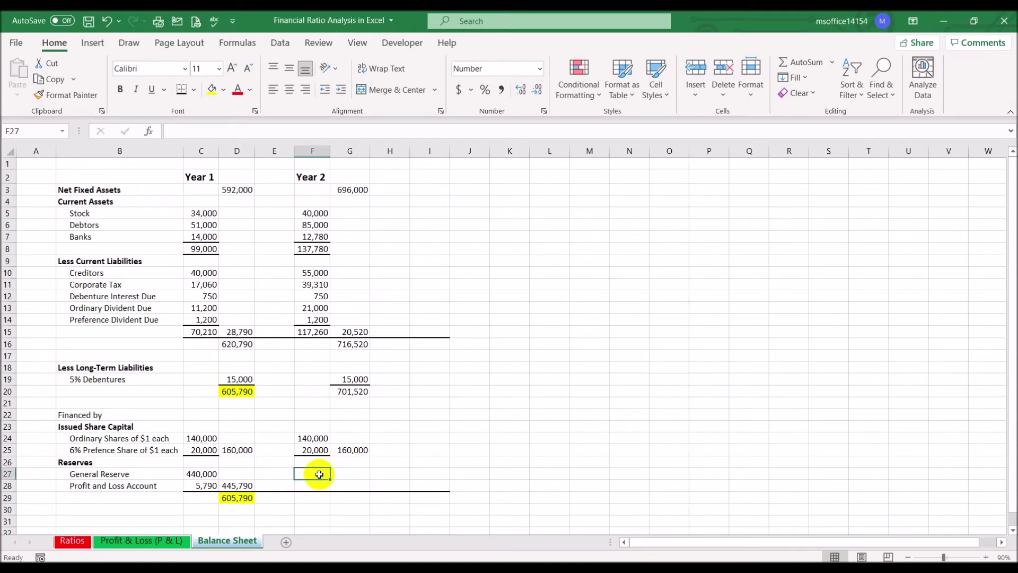
left_click(207, 474)
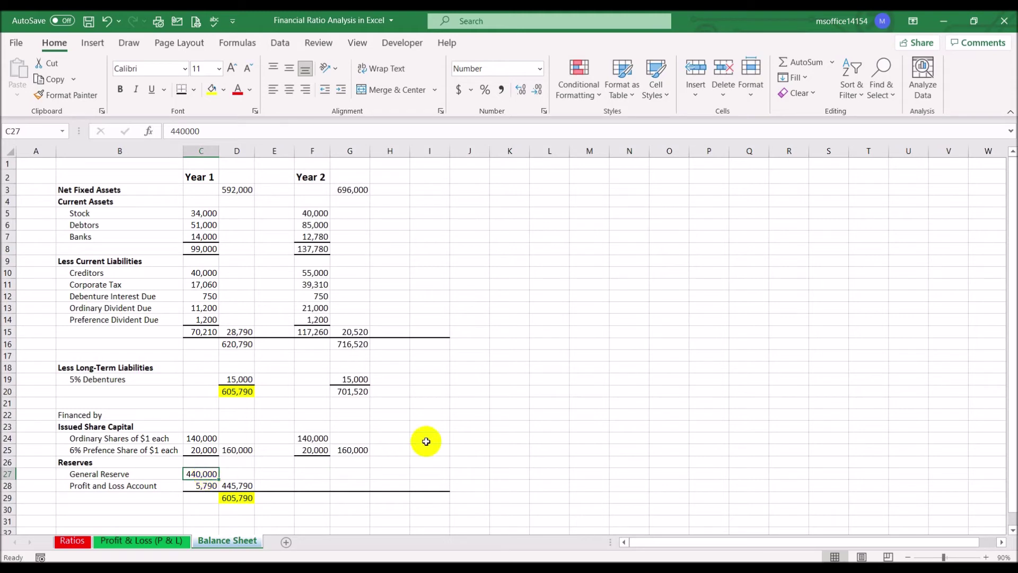
left_click(321, 471)
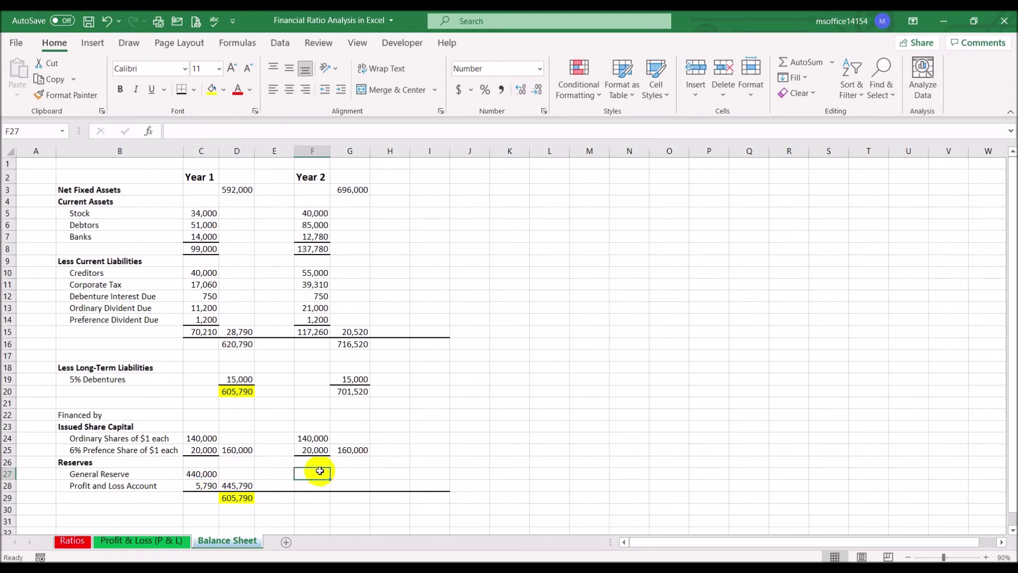
type("=")
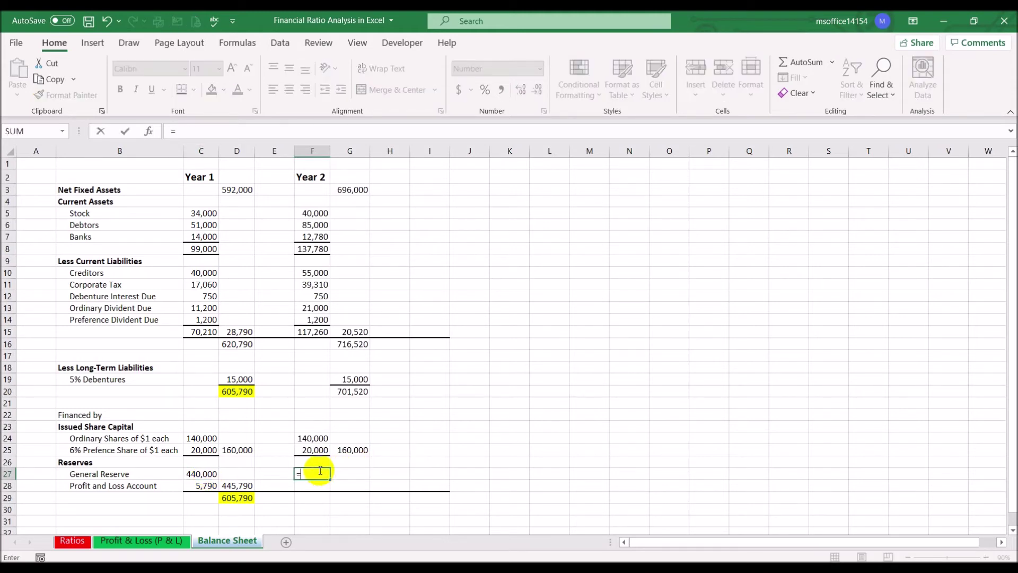
left_click(201, 474)
type("+")
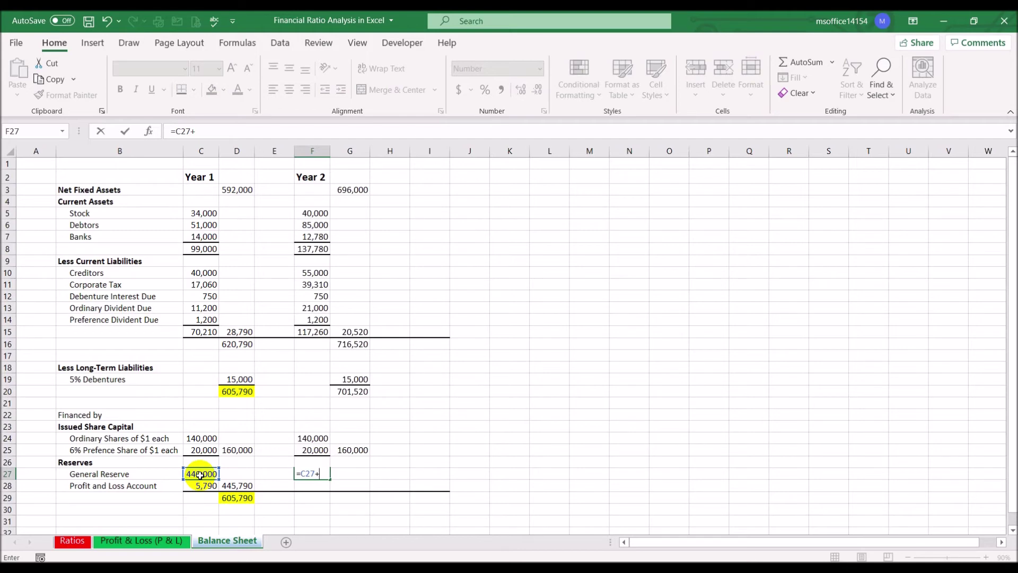
left_click(165, 540)
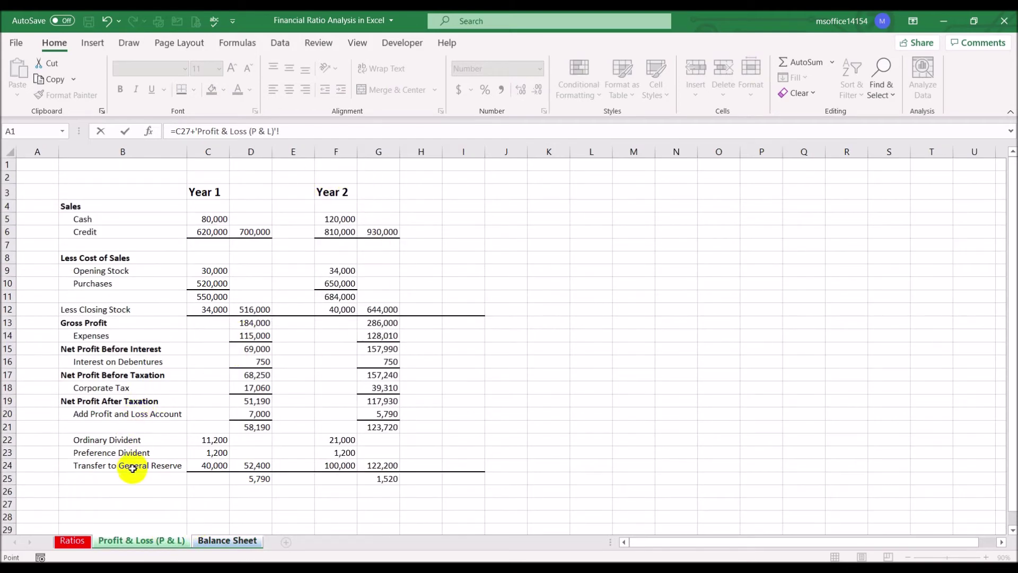
left_click(340, 463)
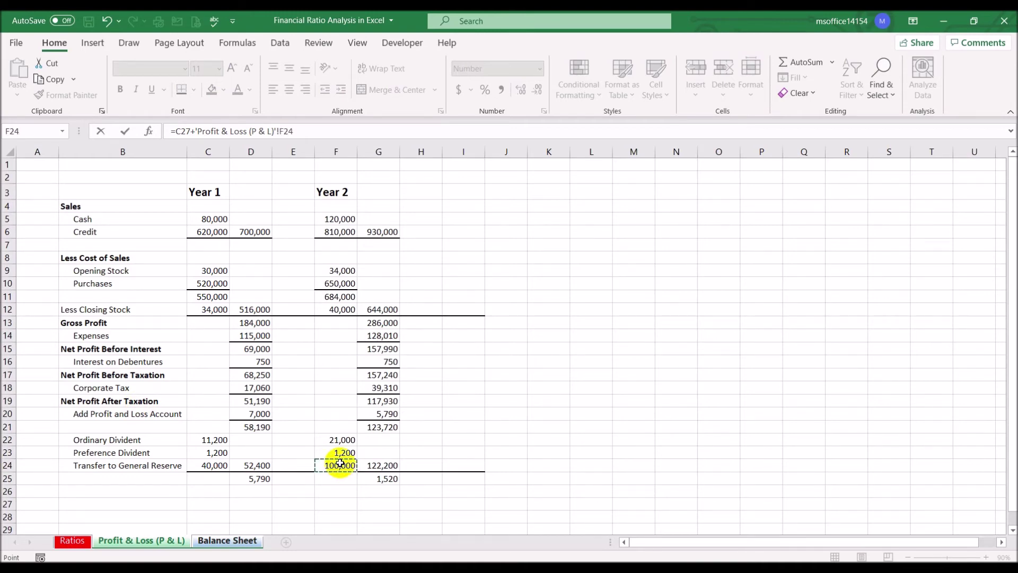
key("Return")
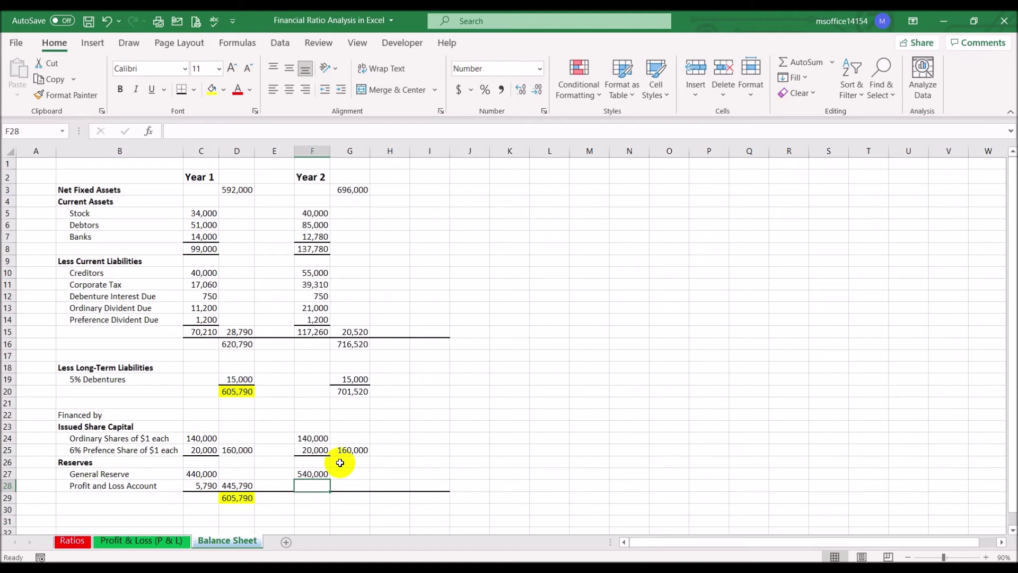
- Link the Year 2 Profit and Loss Account balance in F28 to G25 on the Profit & Loss (P & L) sheet
type("=")
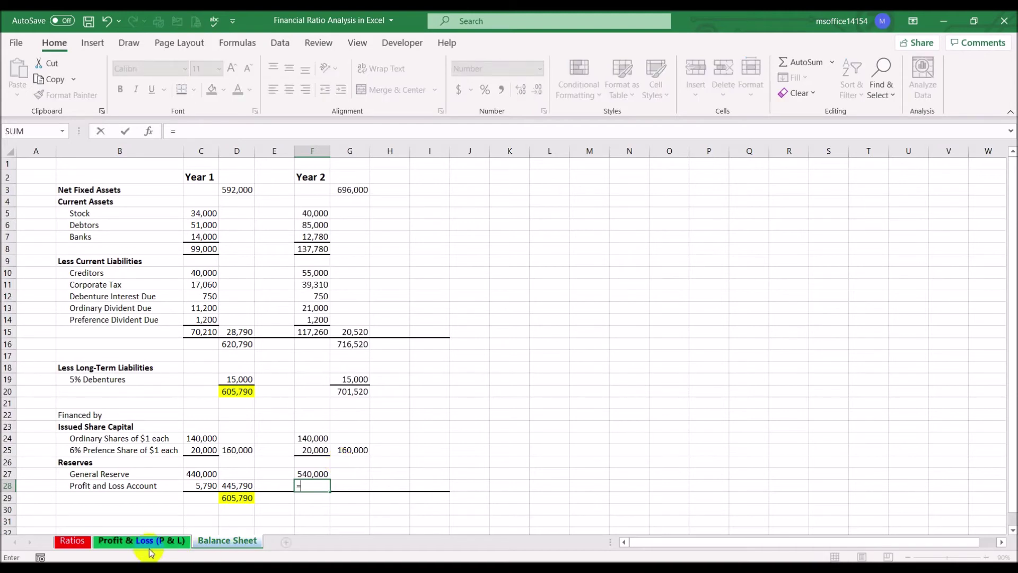
left_click(147, 547)
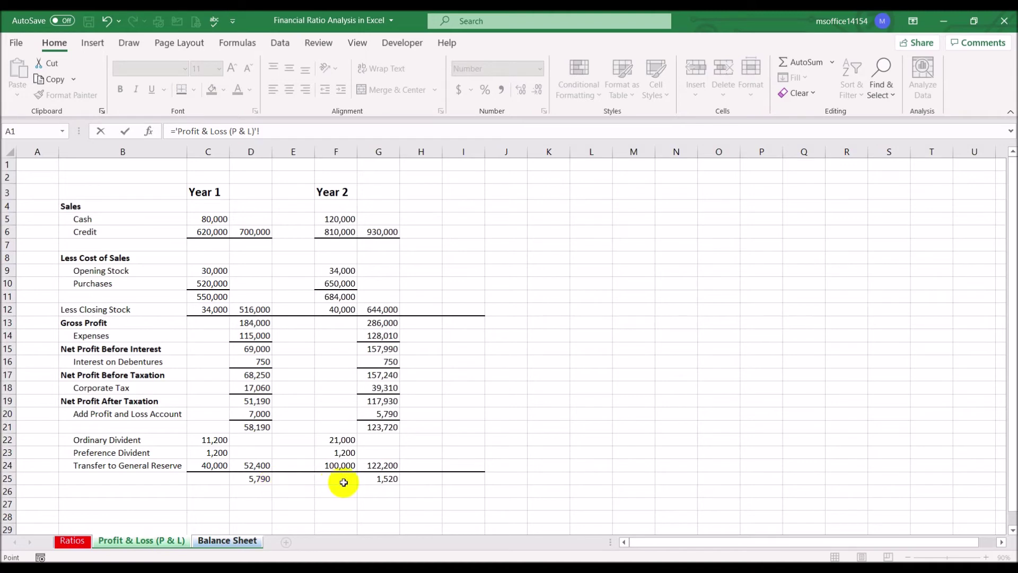
left_click(367, 479)
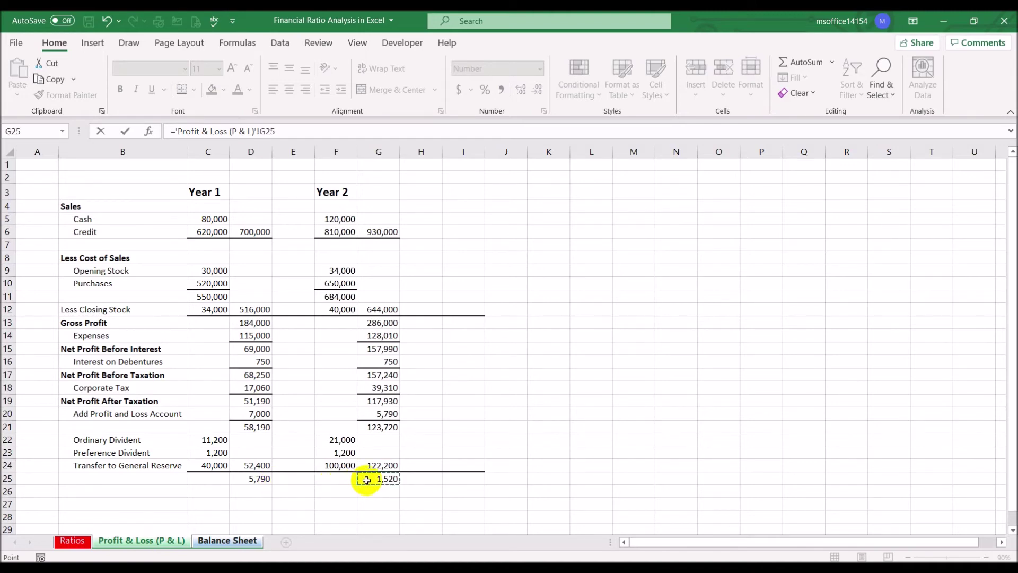
key("Return")
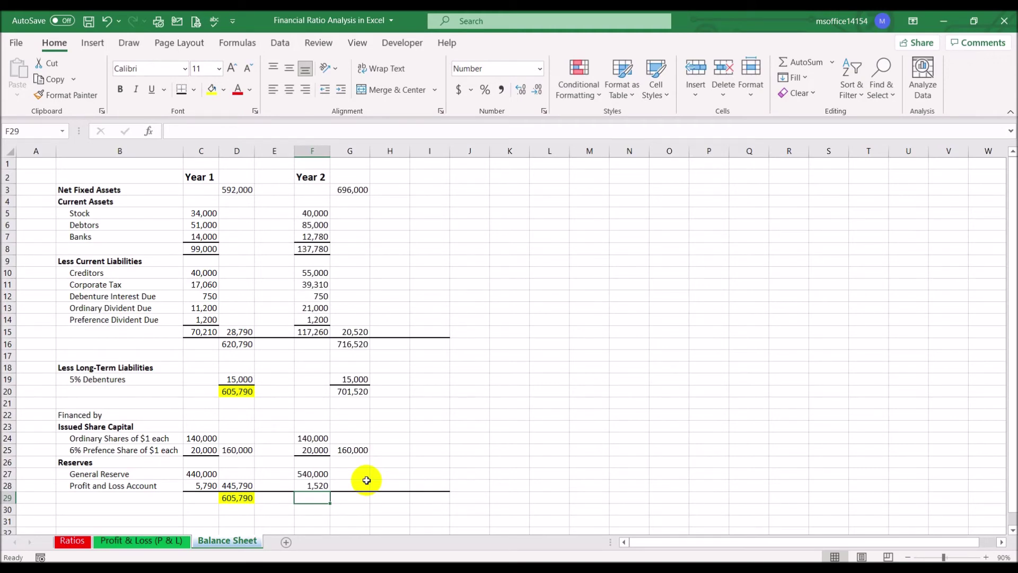
- Total the Year 2 reserves in G28 with a SUM of F27:F28
left_click(357, 486)
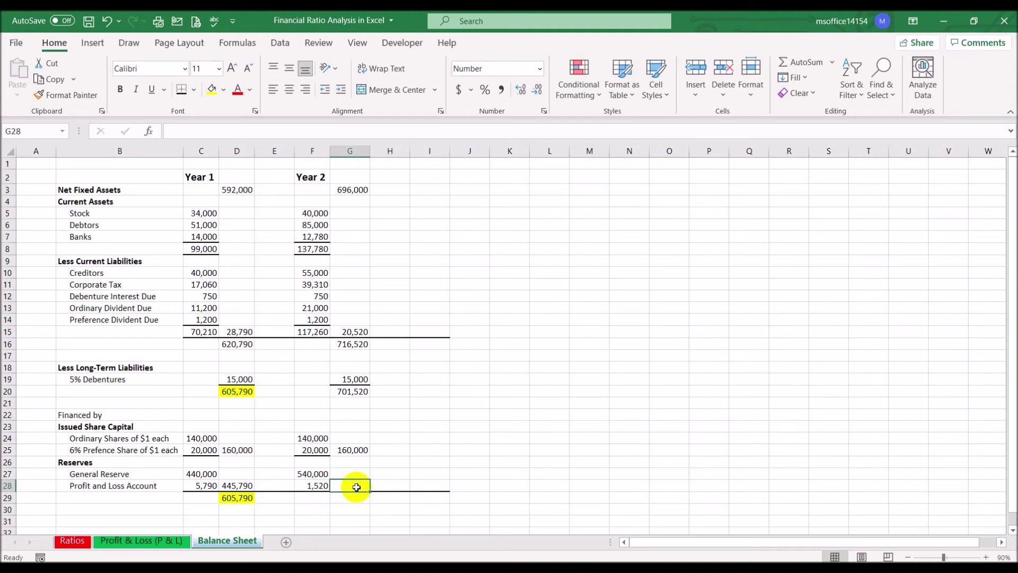
type("=sum(")
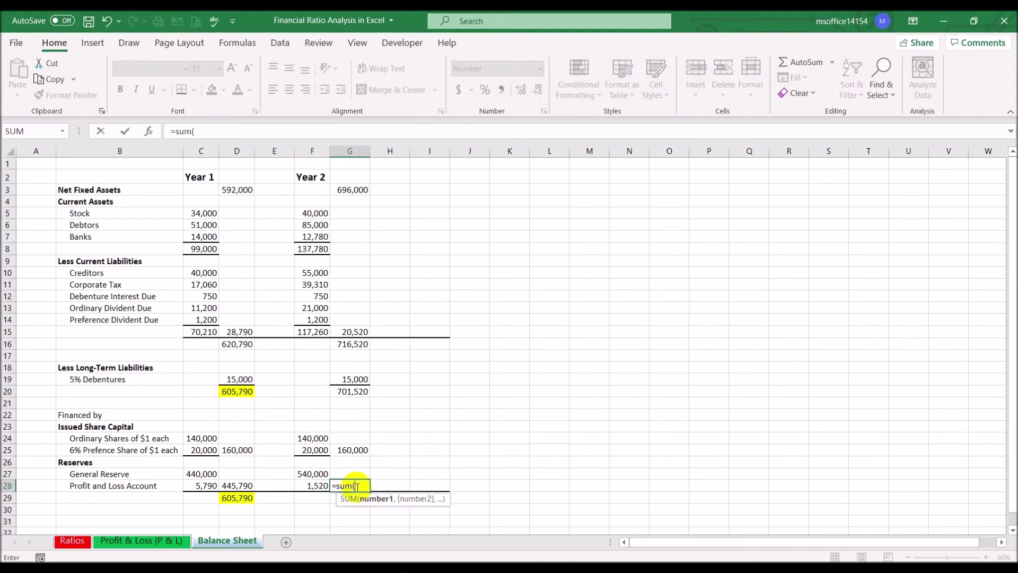
left_click_drag(314, 473, 308, 480)
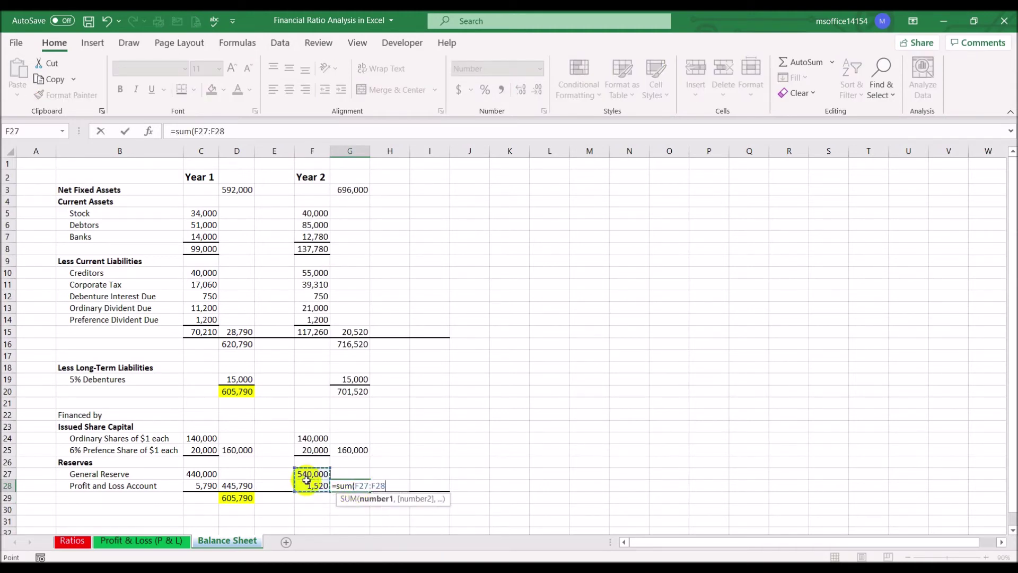
key("Return")
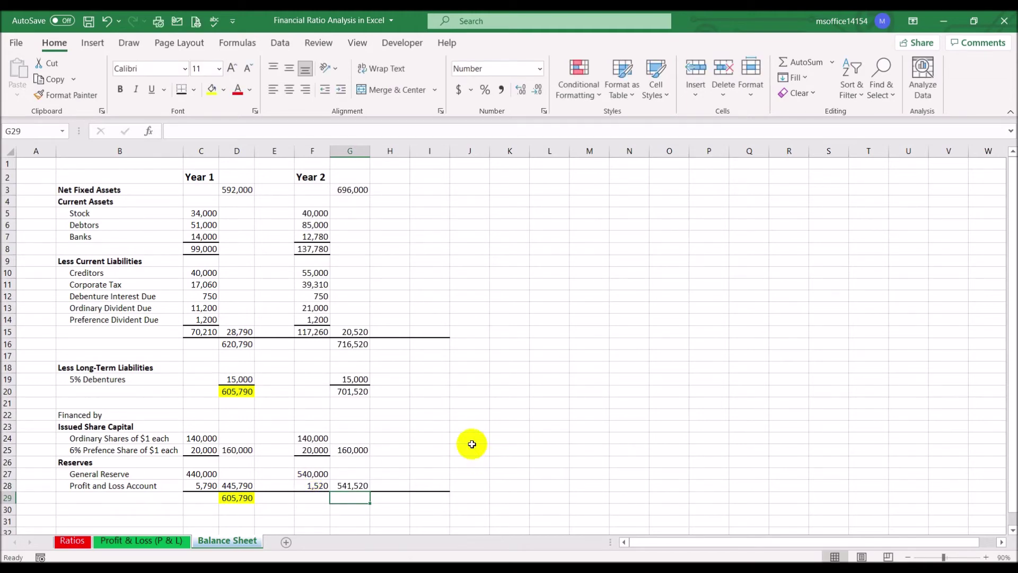
- Check the sum of G25:G28 against the Year 2 net assets, and fill G20 and G29 with yellow
left_click(355, 450)
left_click_drag(355, 449, 355, 484)
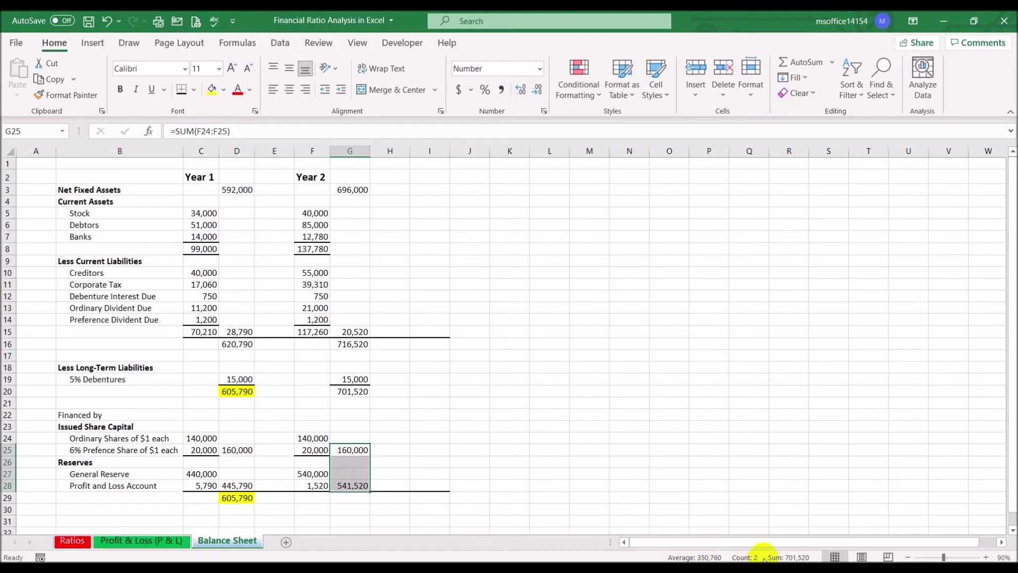
left_click(349, 389)
left_click(212, 89)
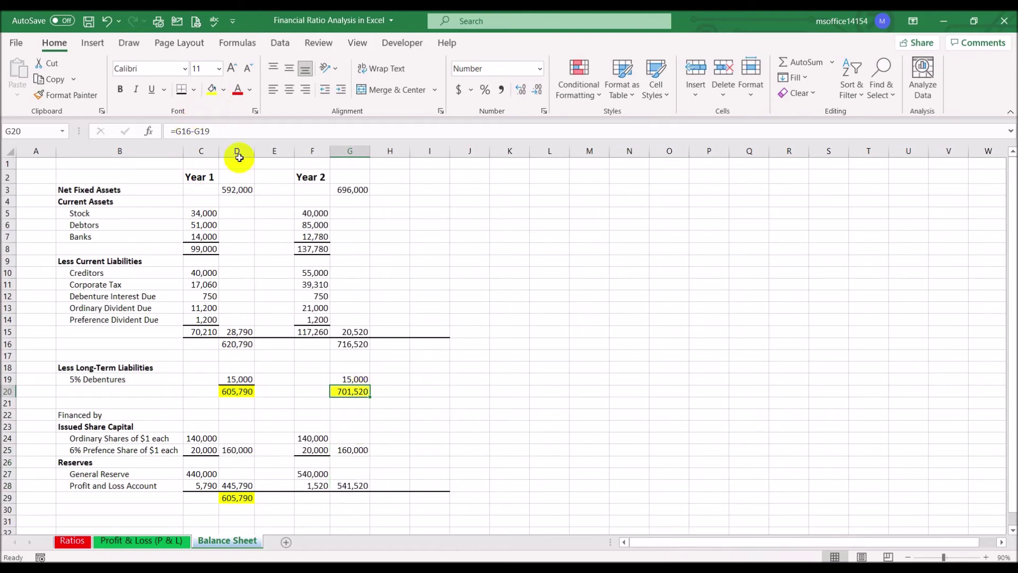
left_click(349, 495)
left_click(212, 89)
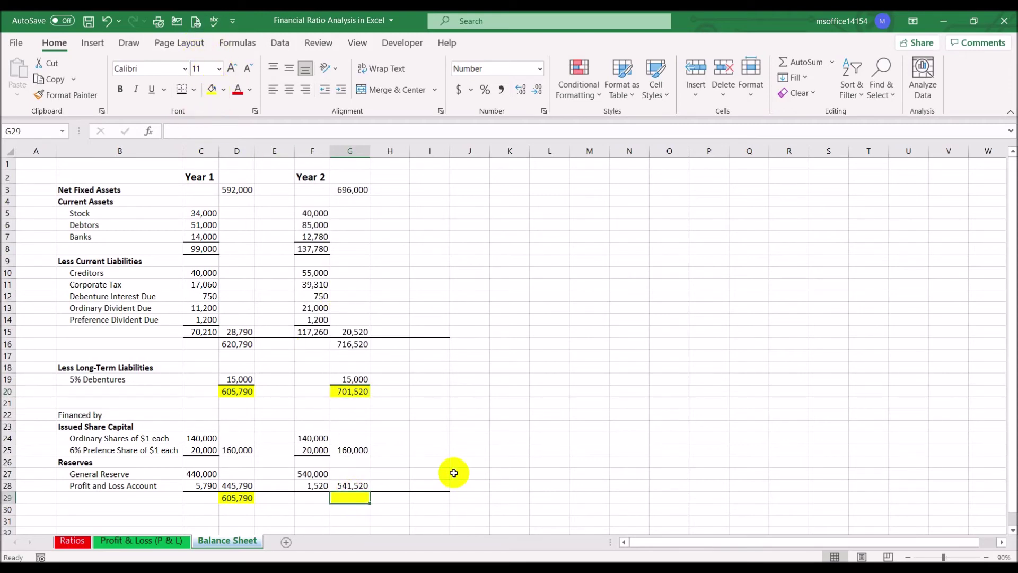
- Add the Year 2 share capital and reserves in G29 with the formula =G25+G28
type("=")
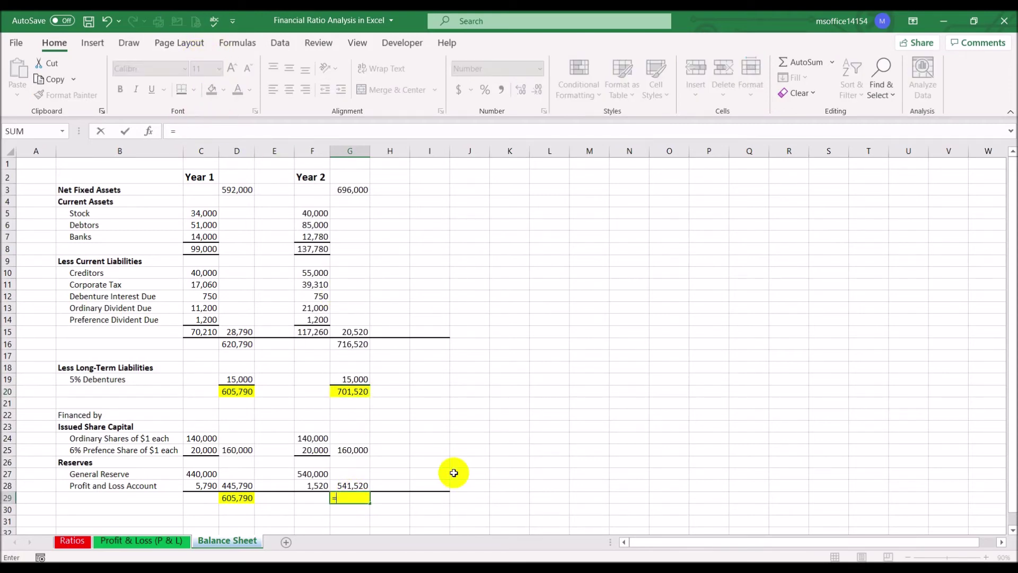
left_click(321, 450)
left_click(348, 450)
type("+")
left_click(375, 482)
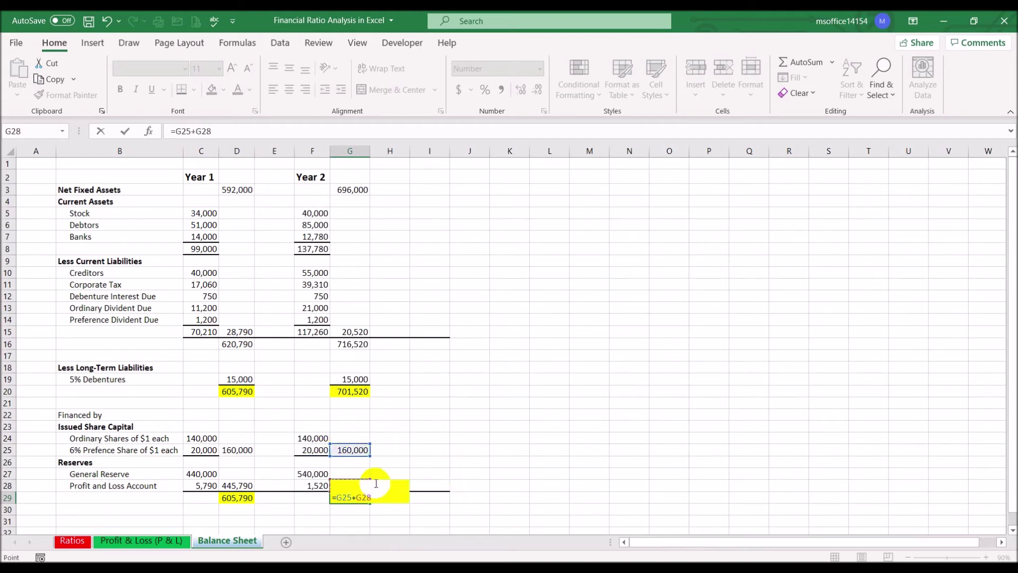
key("Return")
left_click(552, 429)
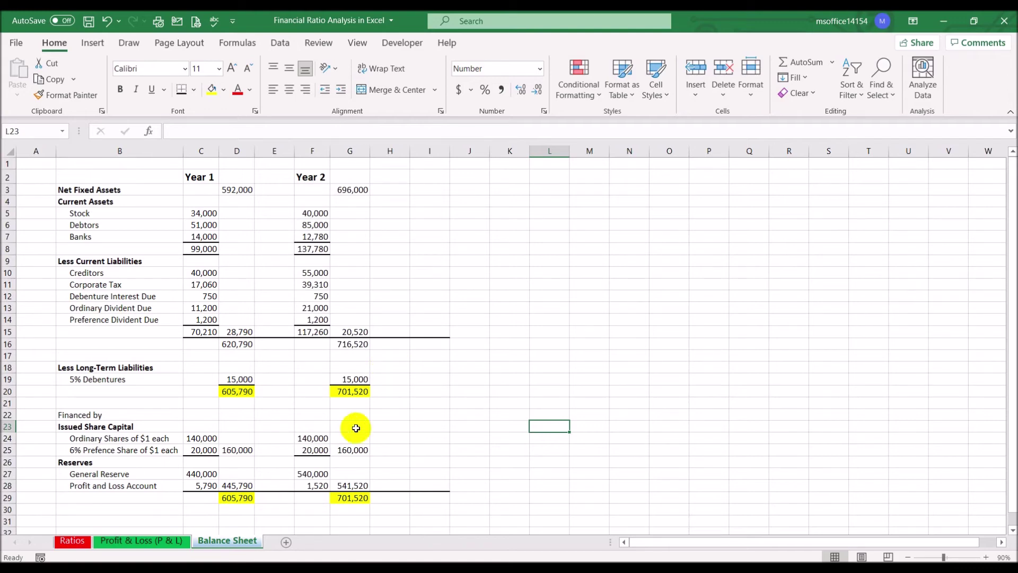
- Add a new worksheet after Balance Sheet and name it Return on Capital Employed
left_click(286, 541)
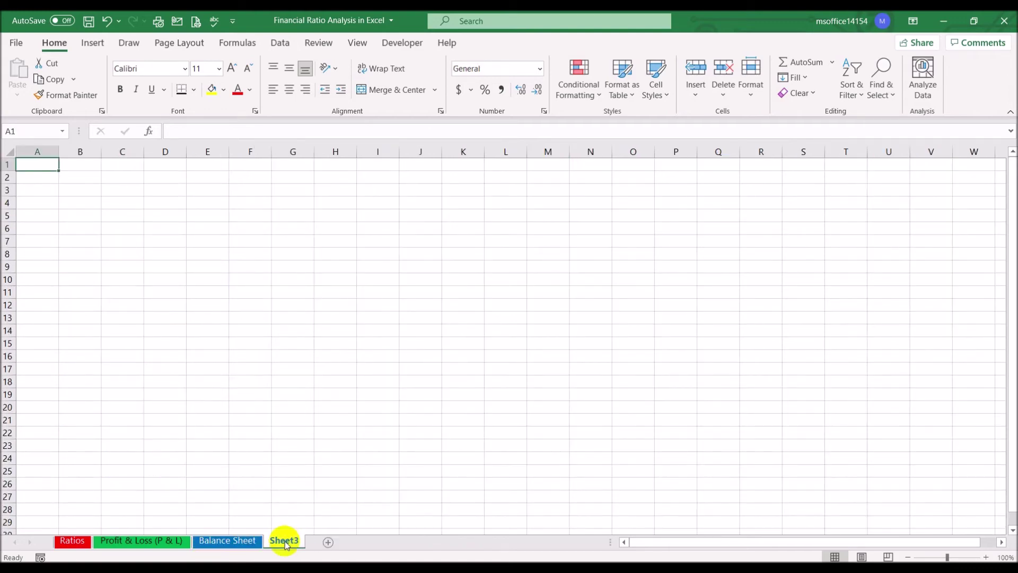
double_click(286, 542)
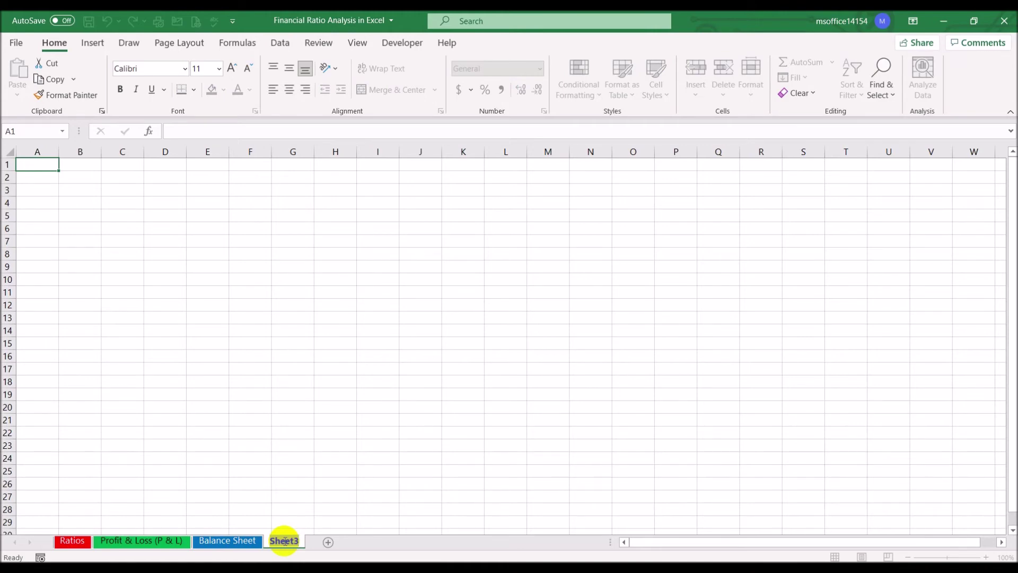
type("Return on Capital Employed")
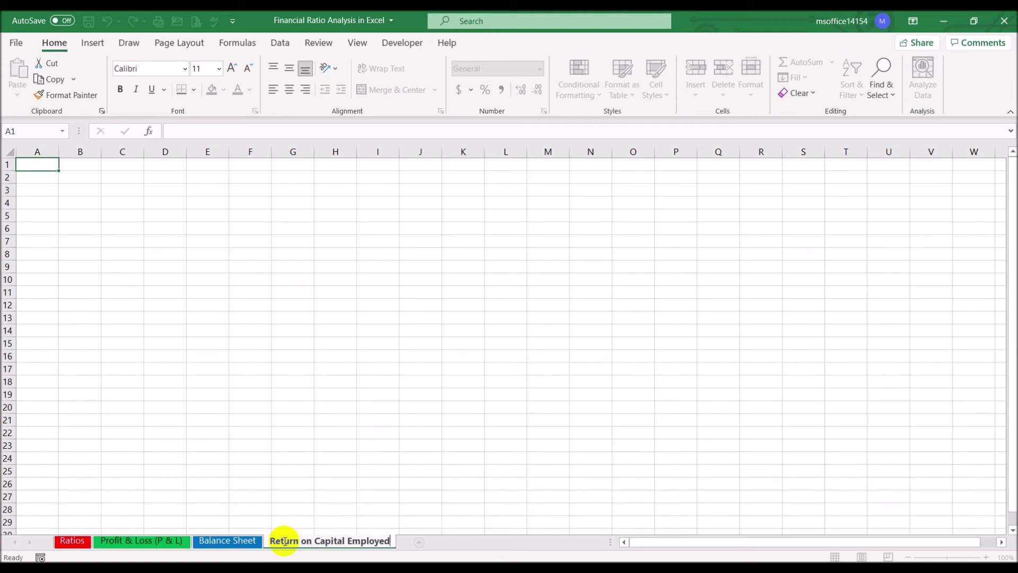
key("Return")
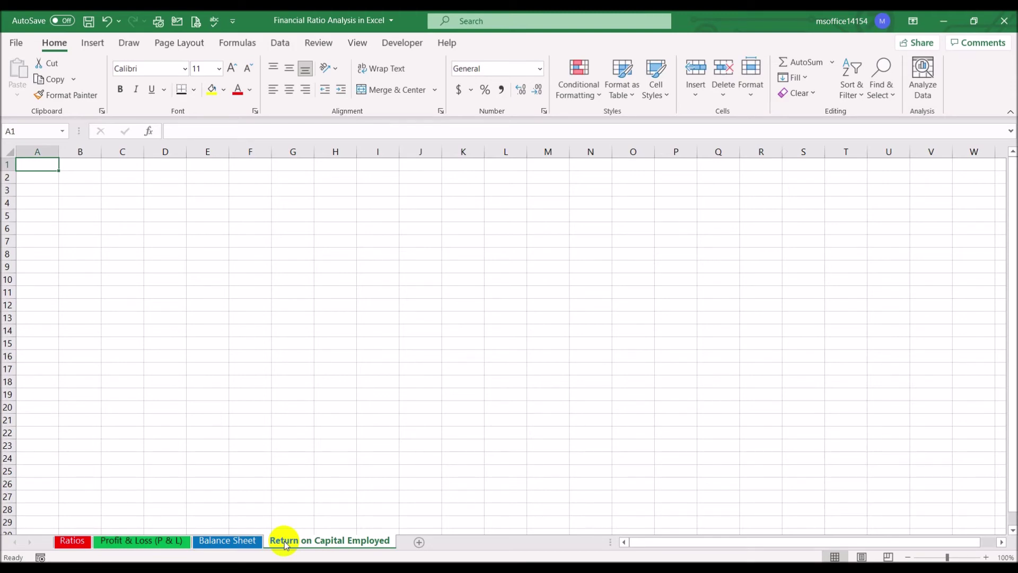
- Enter the heading "Return of Capital Employed" in B4 and fit column B's width to it
left_click(91, 204)
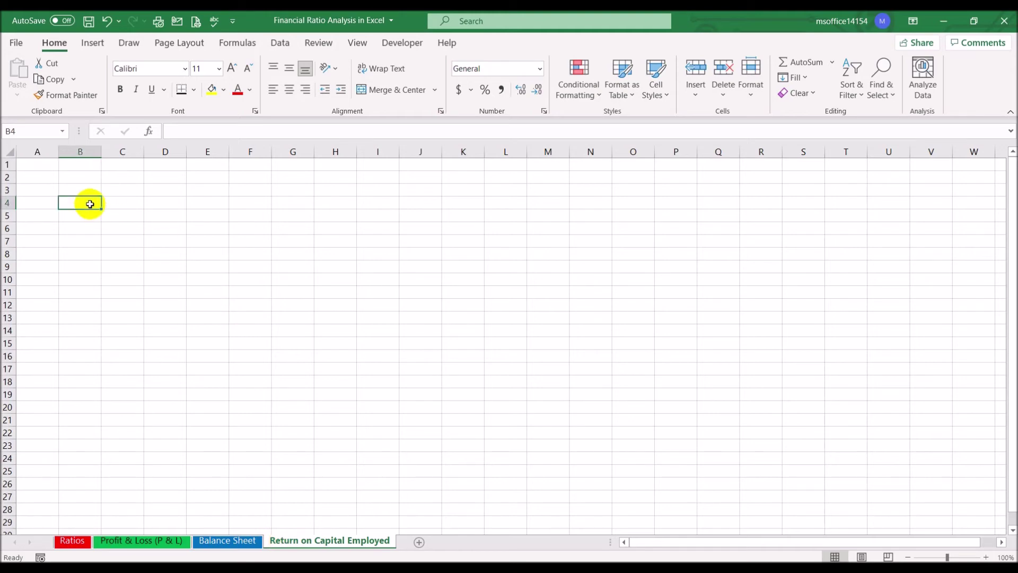
type("Ret")
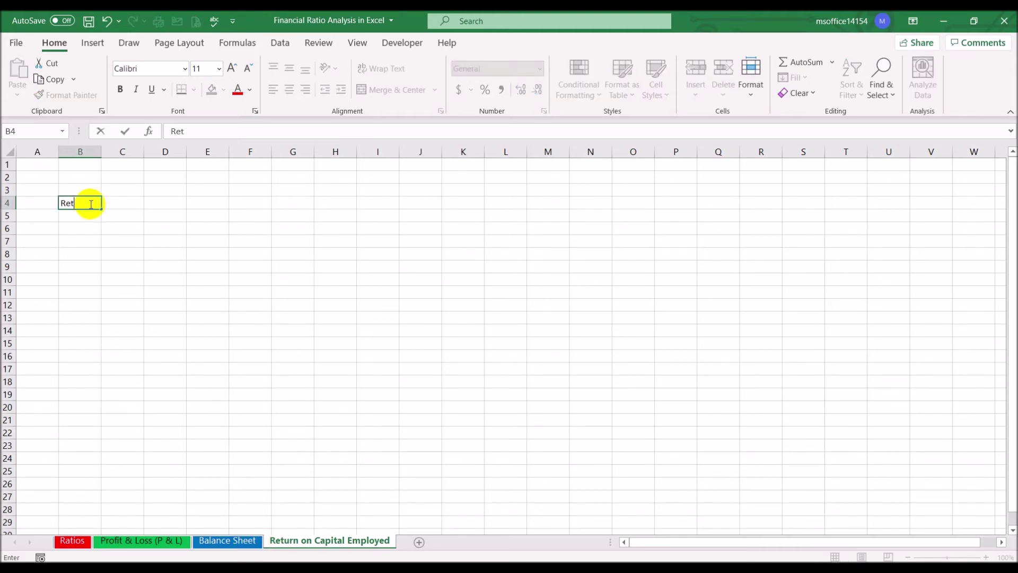
type("urn of Capital Employed")
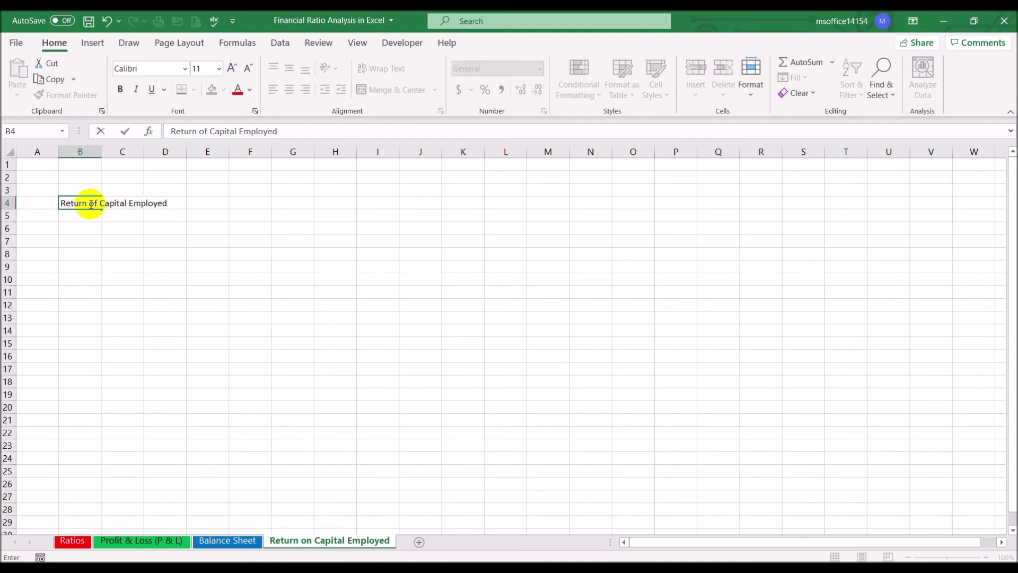
key("Return")
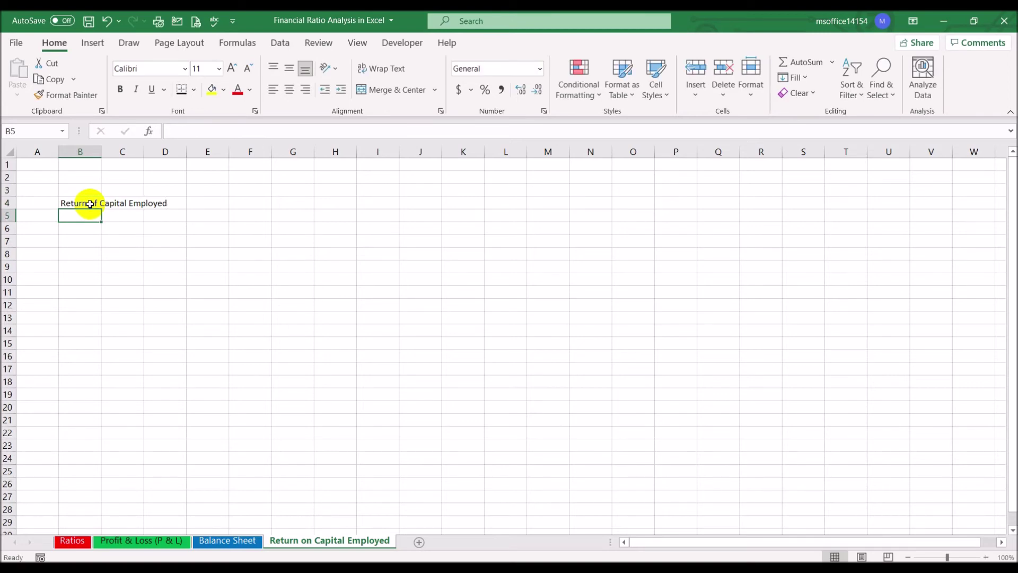
double_click(99, 149)
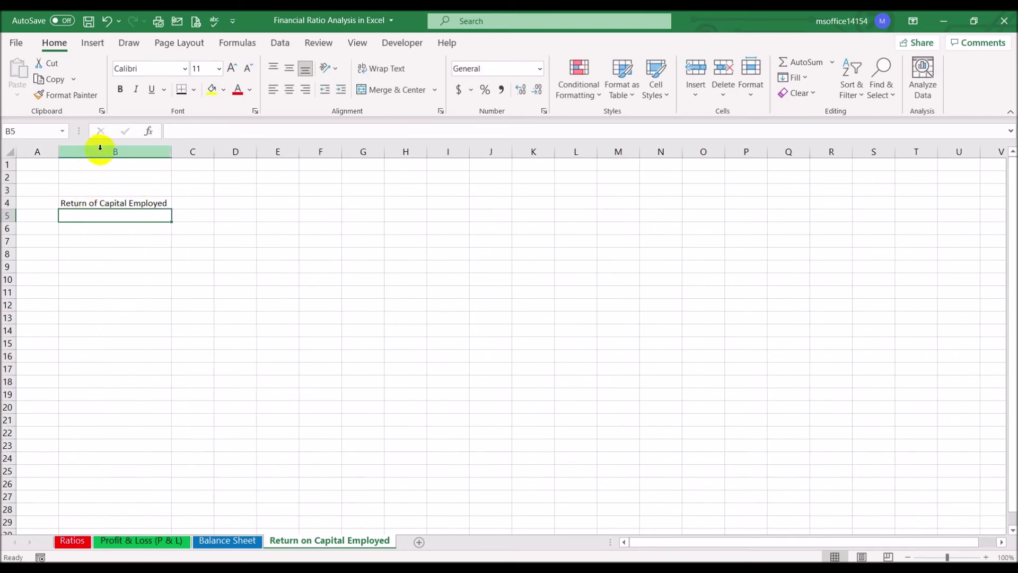
- Enter the ratio's formula as text in C4: "(net profit after Tax)/((Fixed Assets+Current Assets-Long Term Liabilities)*100%"
left_click(193, 202)
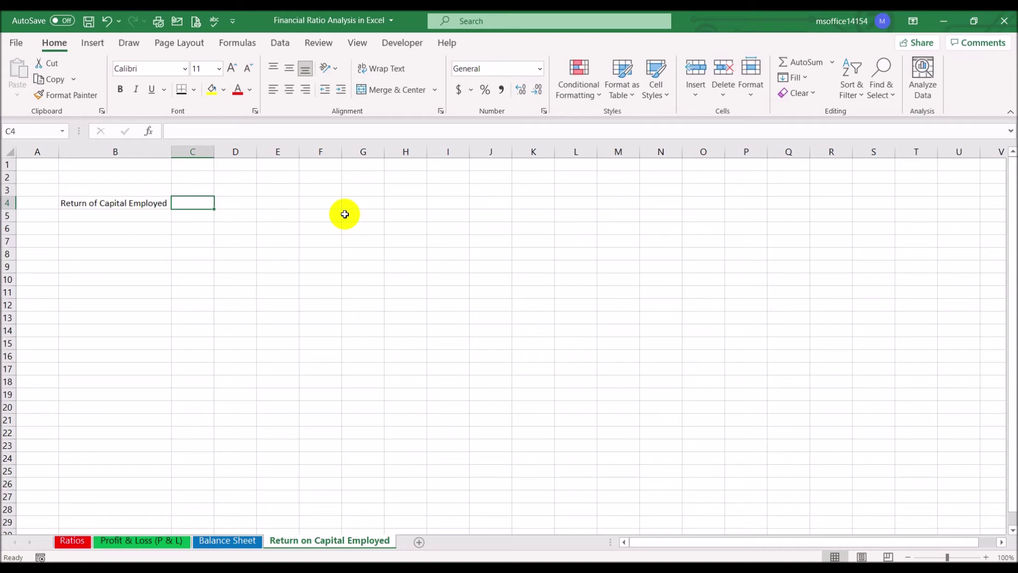
type("N")
key("BackSpace")
type("(ney")
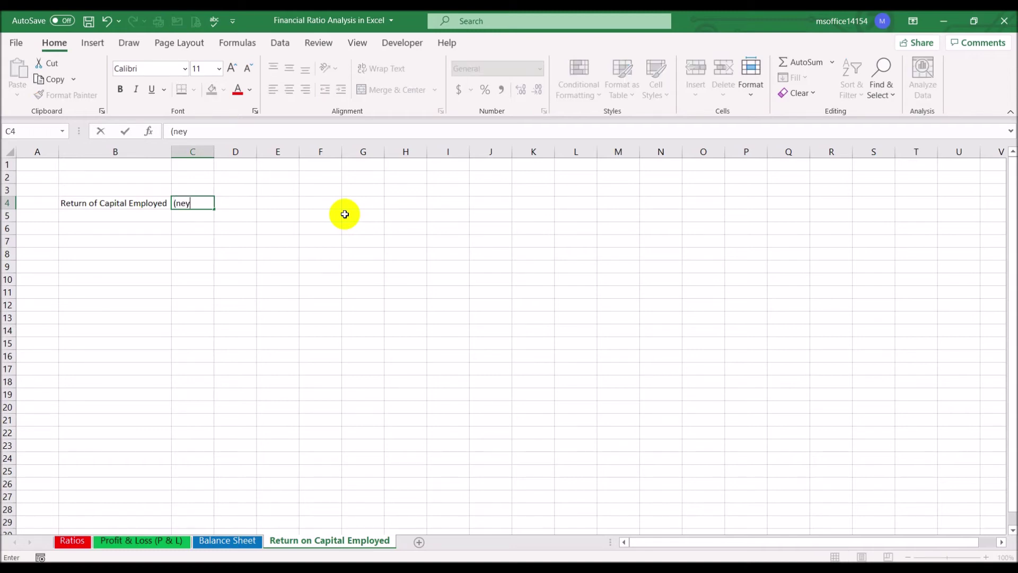
key("BackSpace")
type("t profit after Tax")
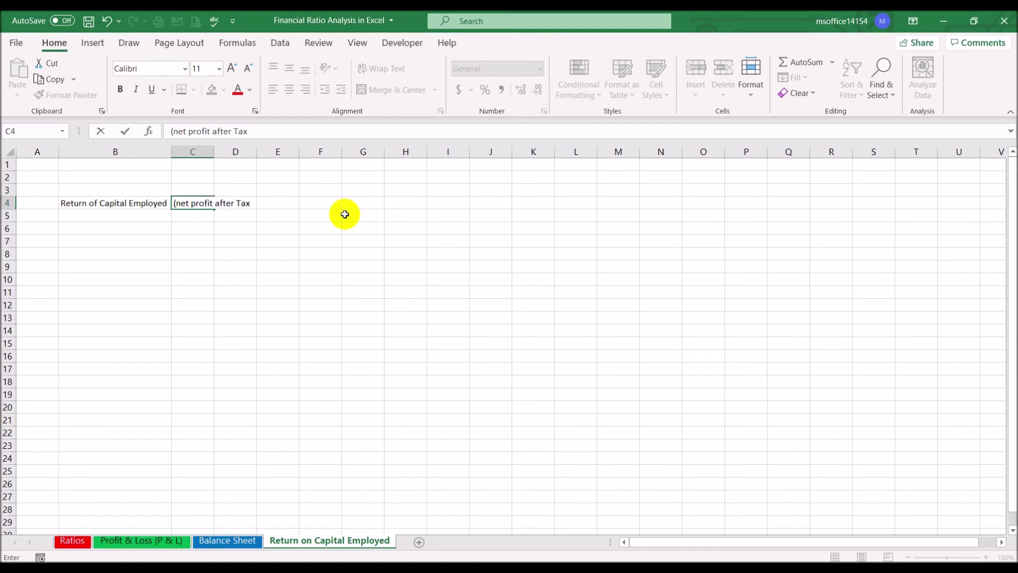
type(")/((Fixed Assets")
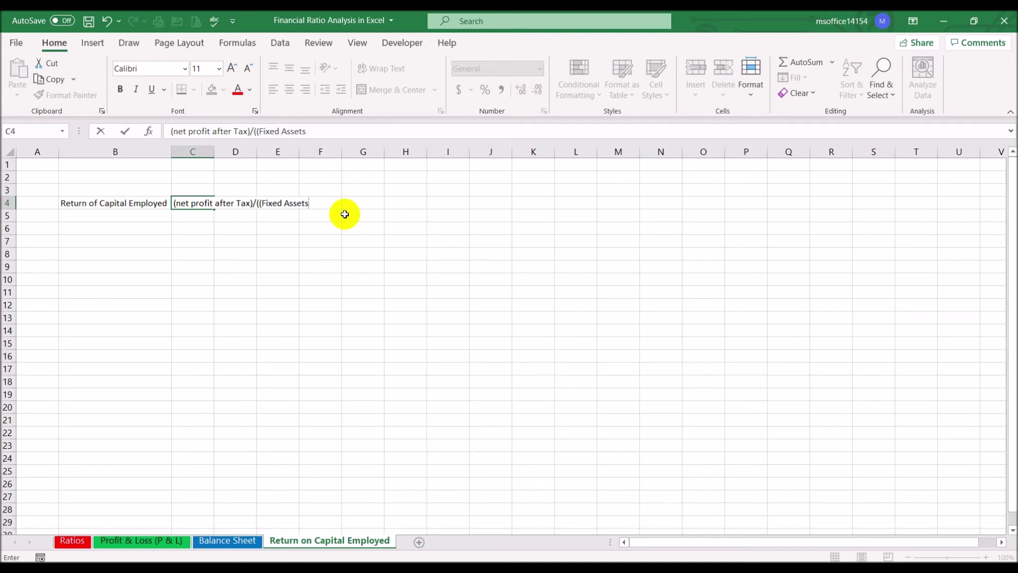
type("+Current Assets")
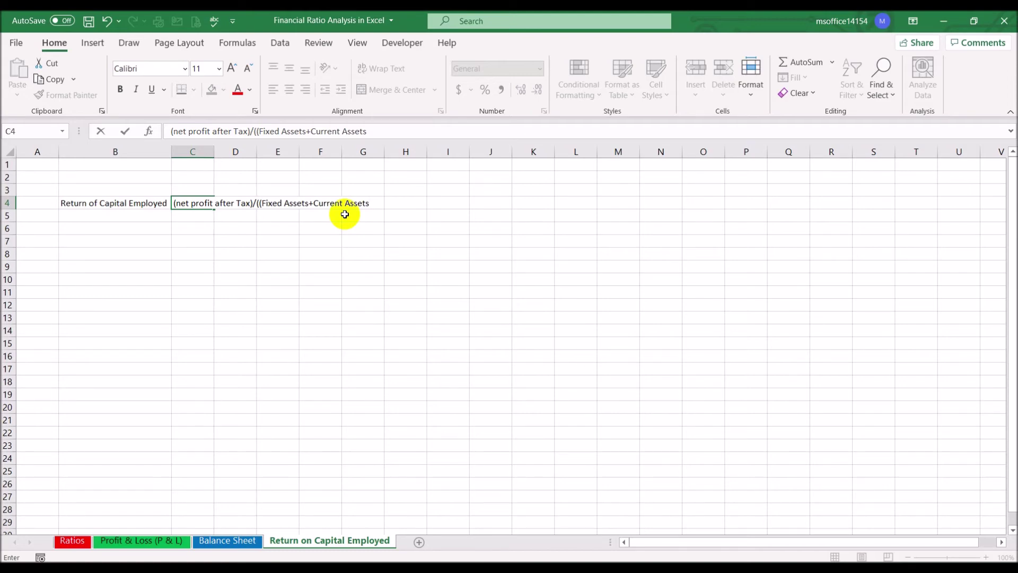
type("-Long Term Liab")
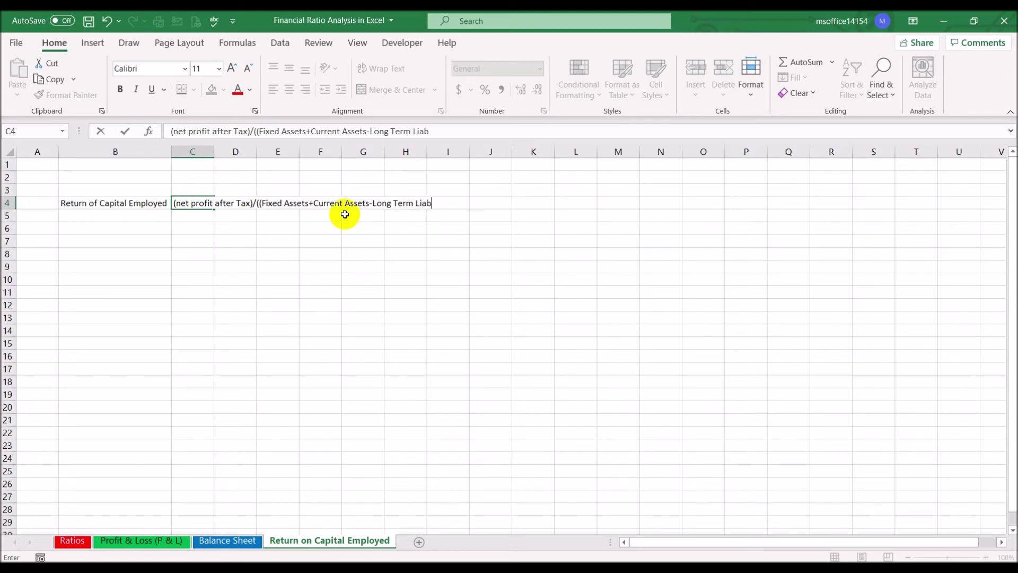
type("ilities)*100%")
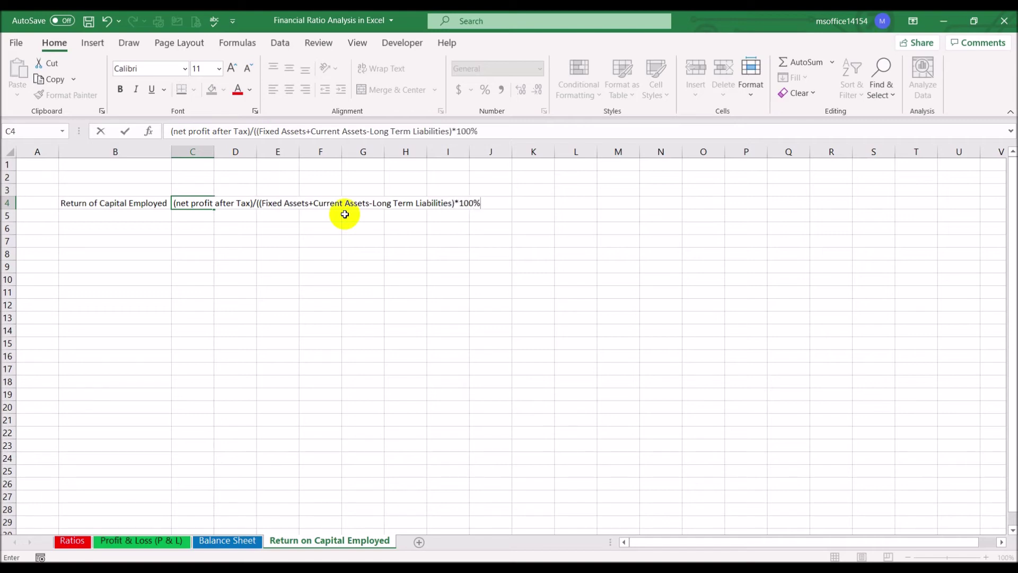
key("Return")
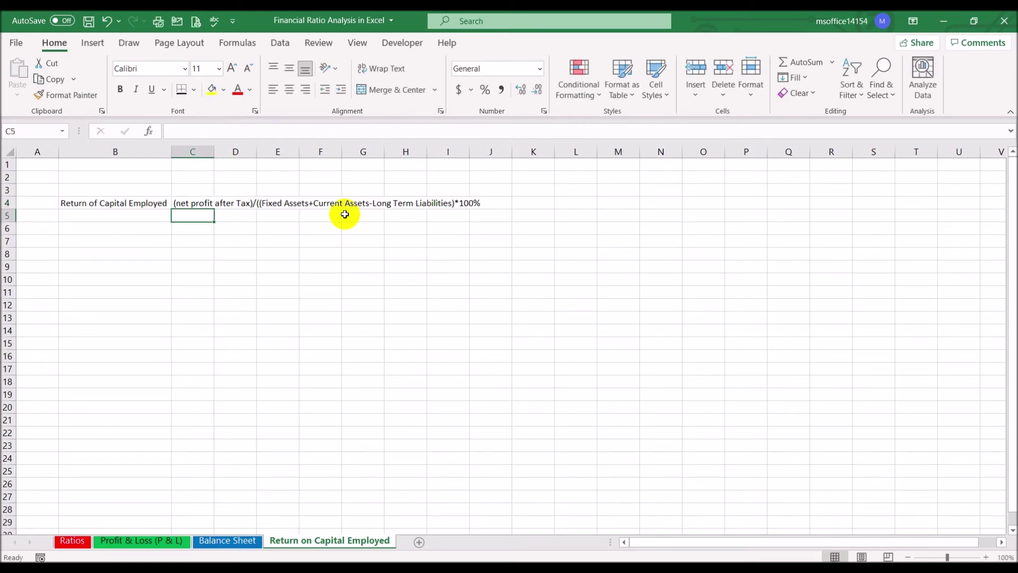
key("Down")
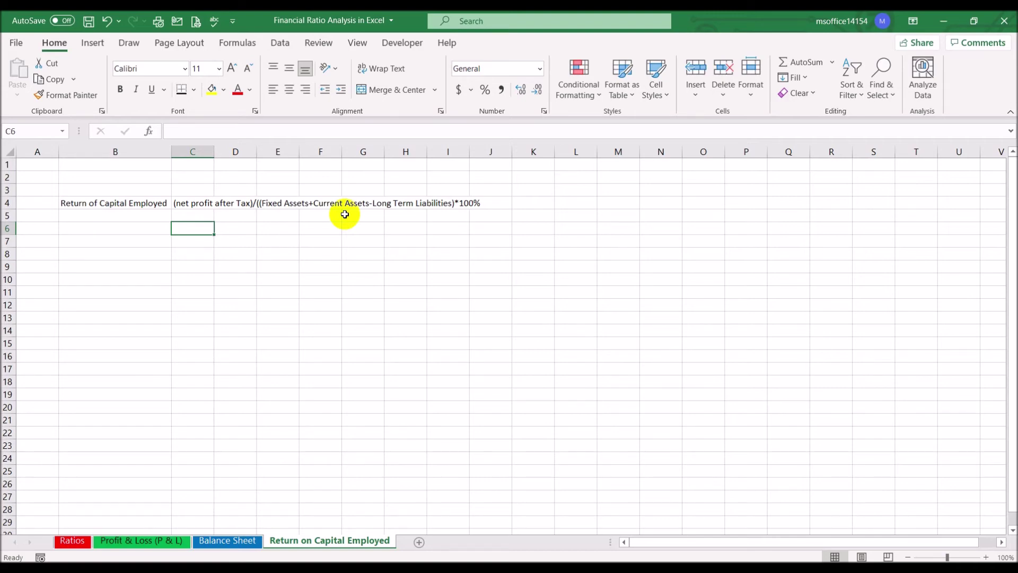
- Enter the labels "Year 1" in B6 and "Year 2" in B8, and right-align both
type("=")
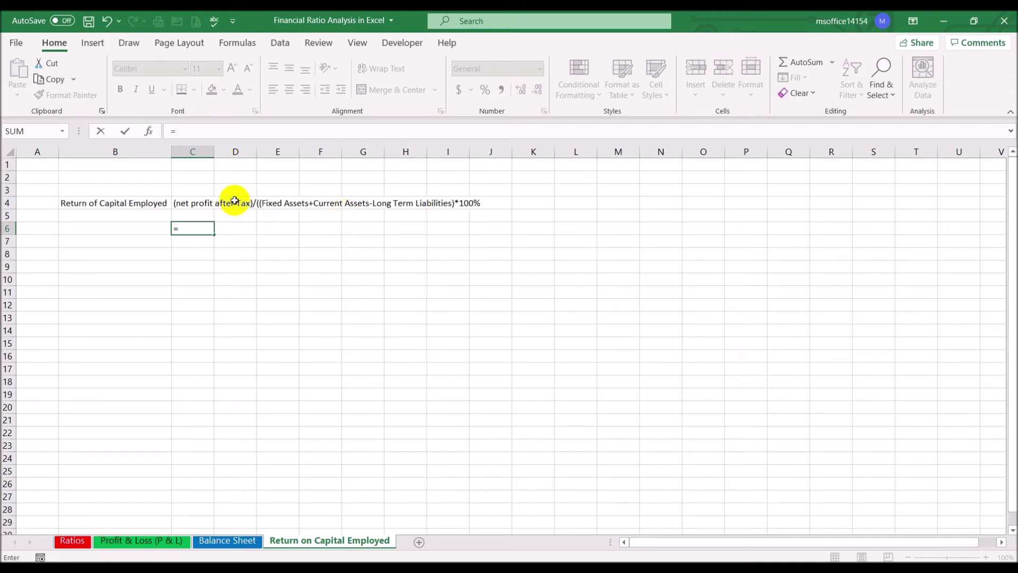
key("Escape")
key("Left")
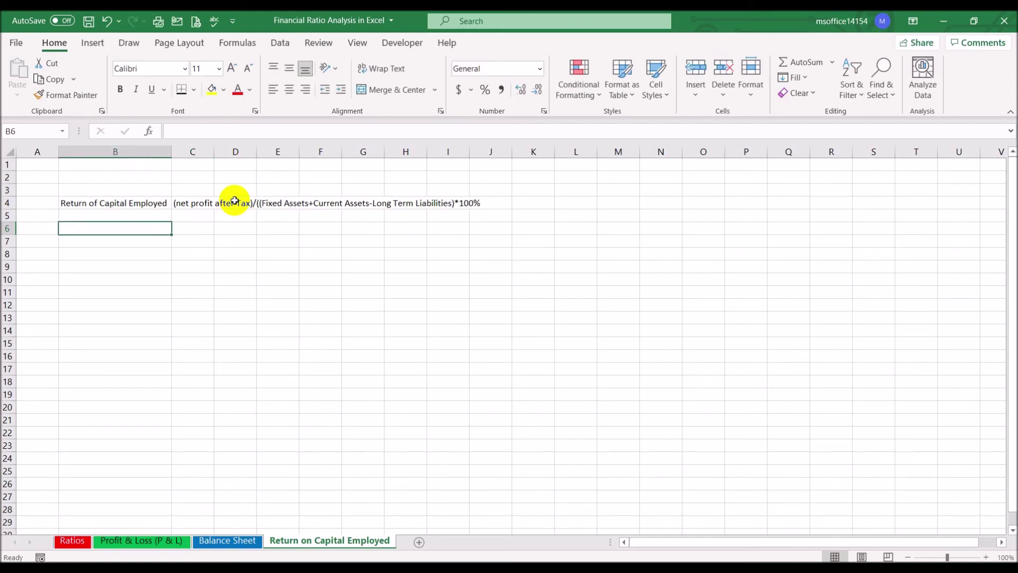
type("Year 1")
key("Return")
key("Down")
type("Year 2")
key("Return")
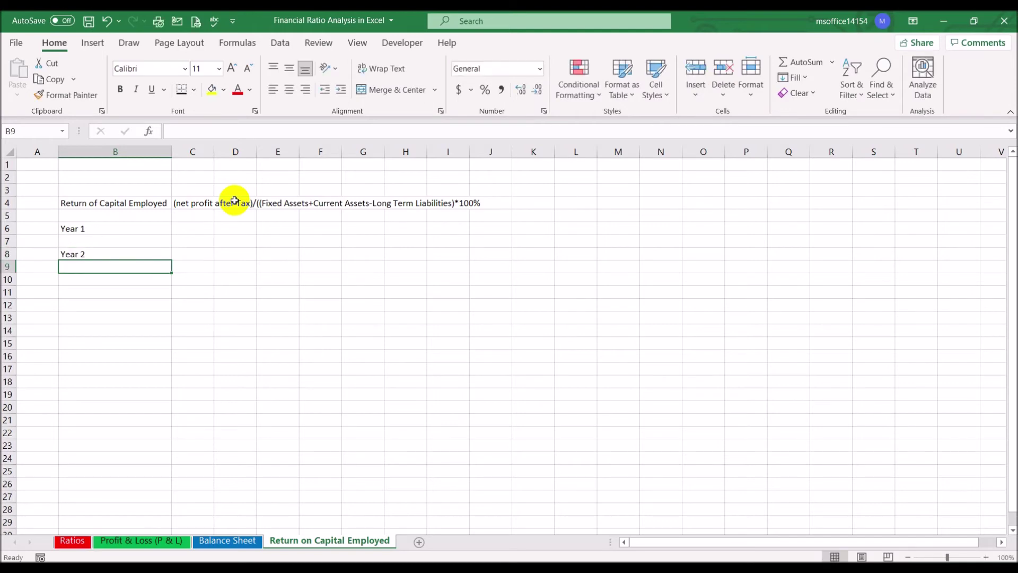
left_click_drag(146, 228, 145, 252)
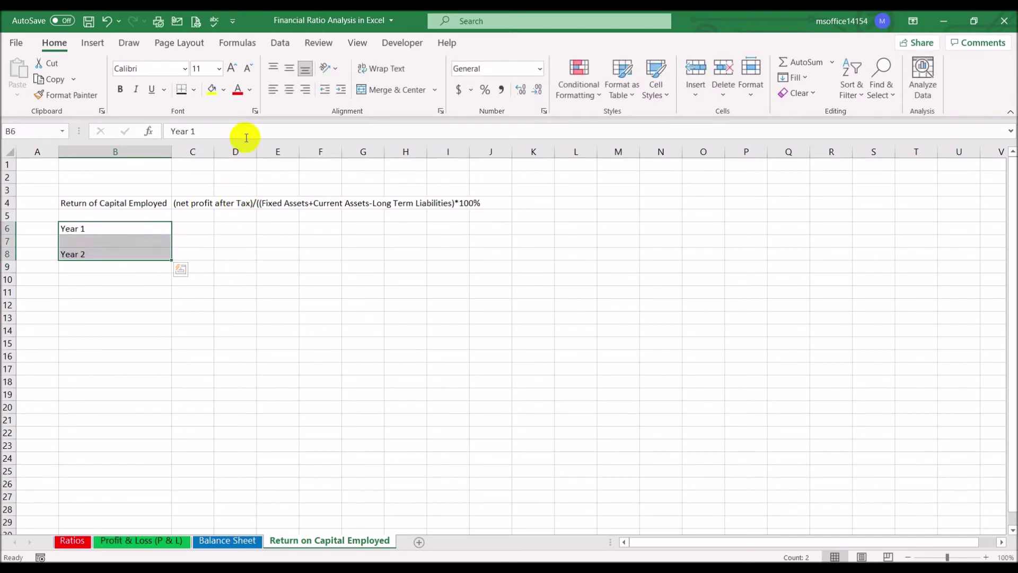
left_click(305, 89)
- Start the Year 1 formula in C6 with net profit after taxation from cell D19 of the Profit & Loss sheet, followed by "/("
left_click(200, 229)
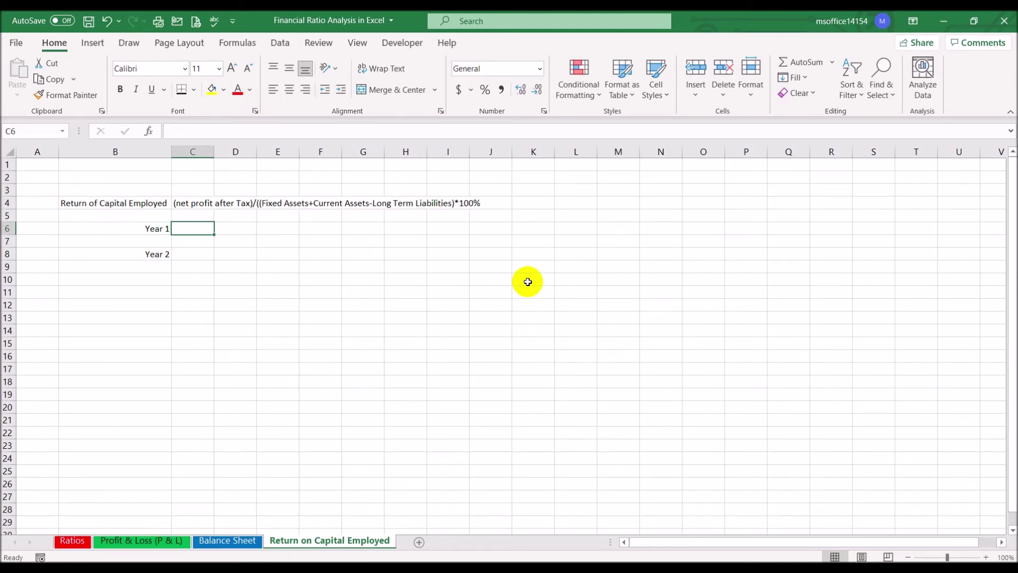
type("=")
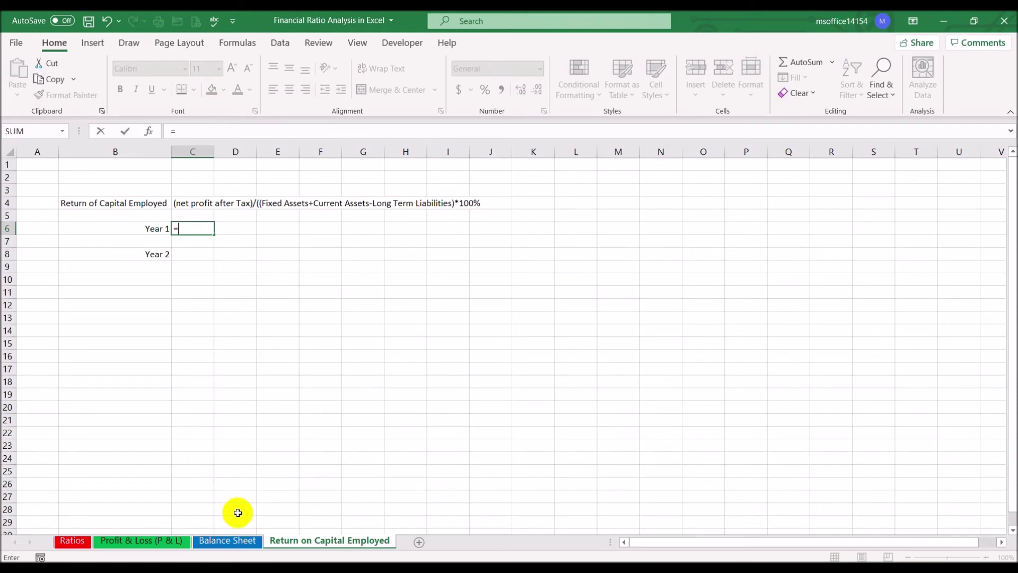
left_click(162, 544)
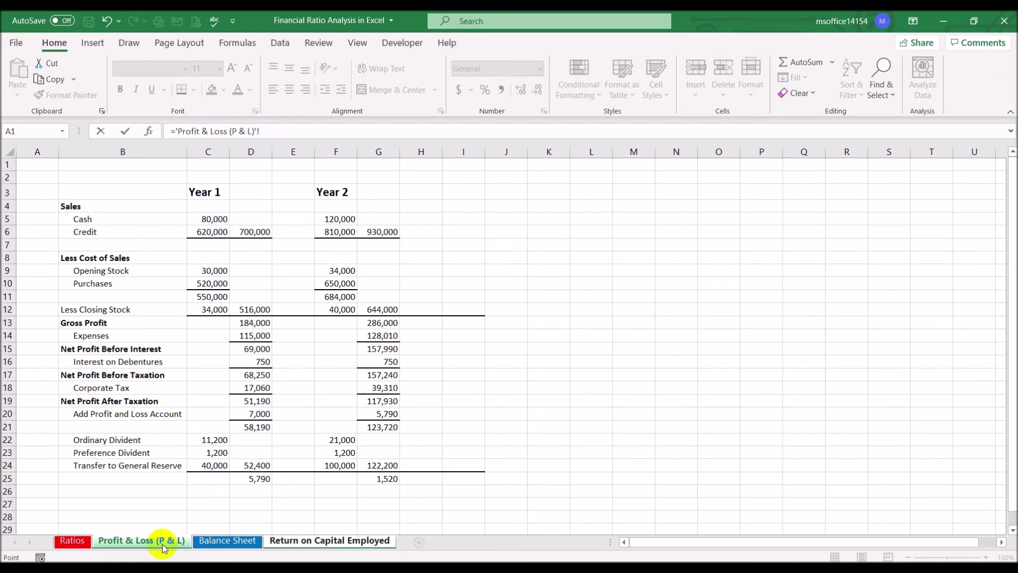
left_click(255, 402)
type("/(")
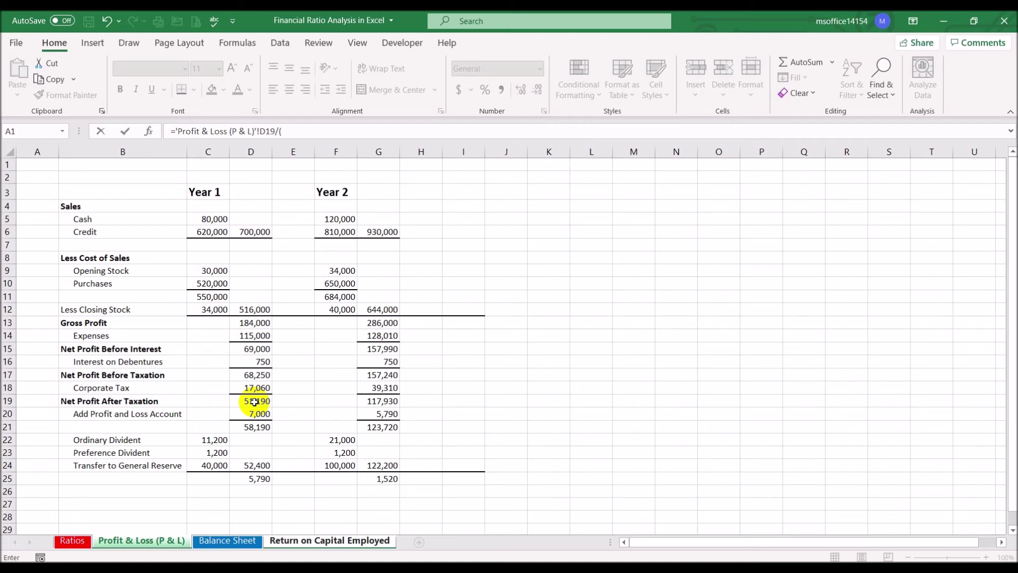
- Complete the Year 1 formula's divisor with Balance Sheet cells D3+D15-D19 and multiply the result by 100
left_click(246, 542)
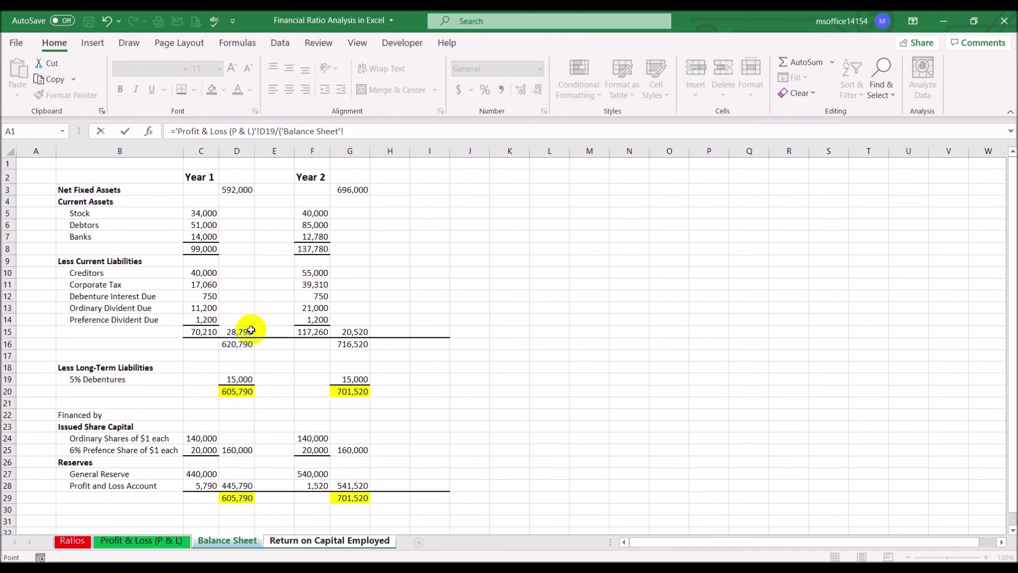
left_click(235, 189)
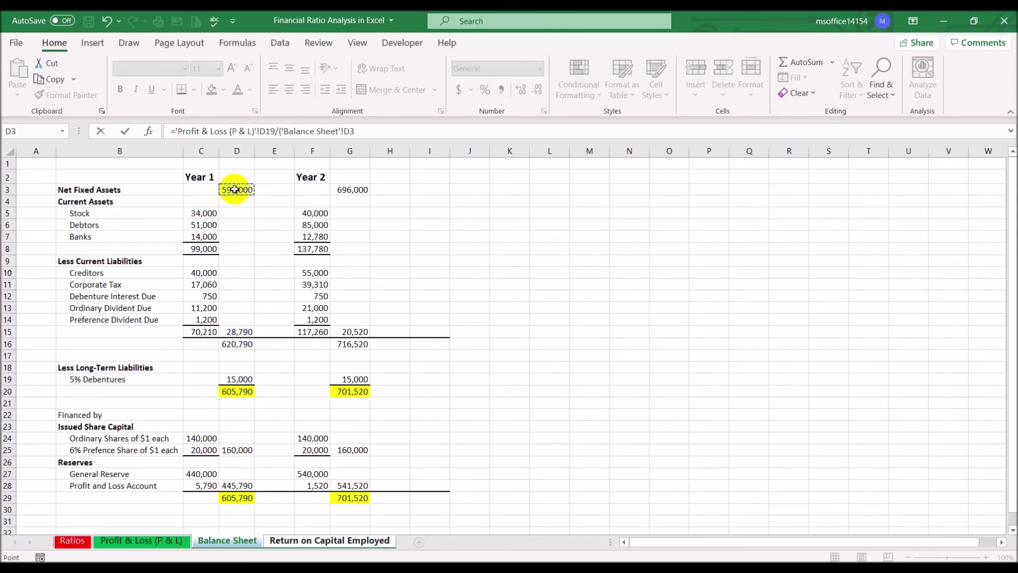
type("+")
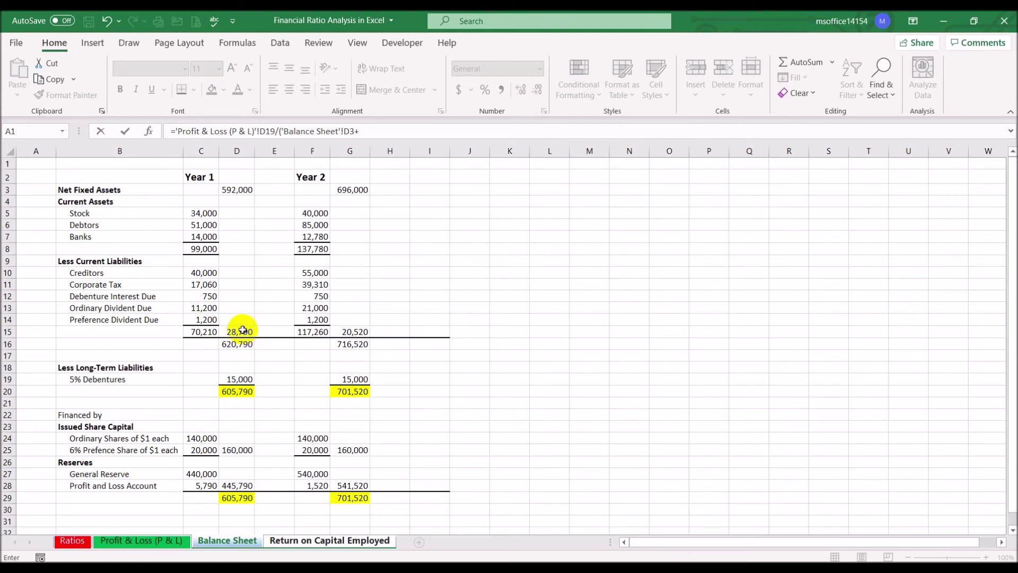
left_click(242, 330)
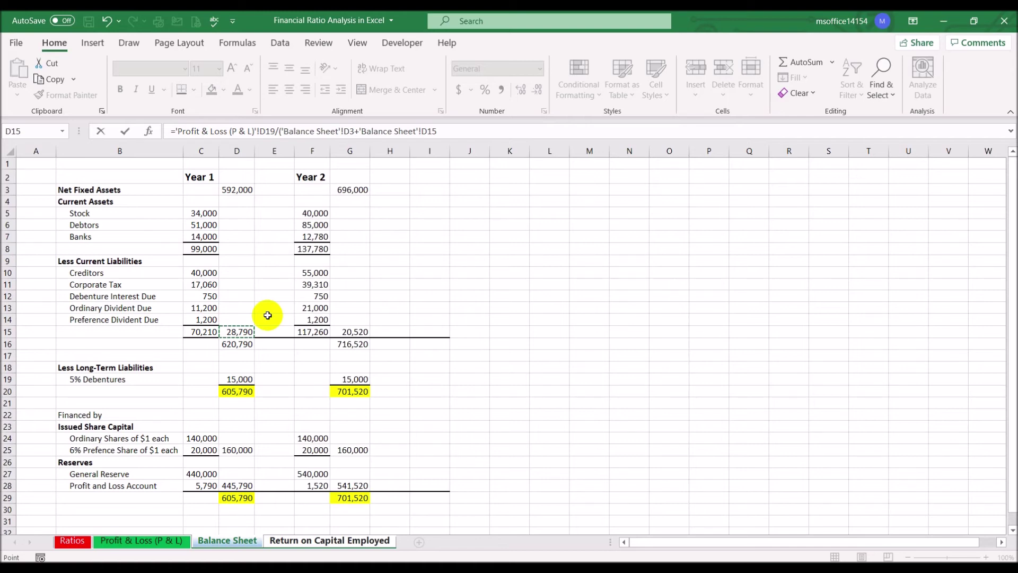
type("-")
left_click(242, 380)
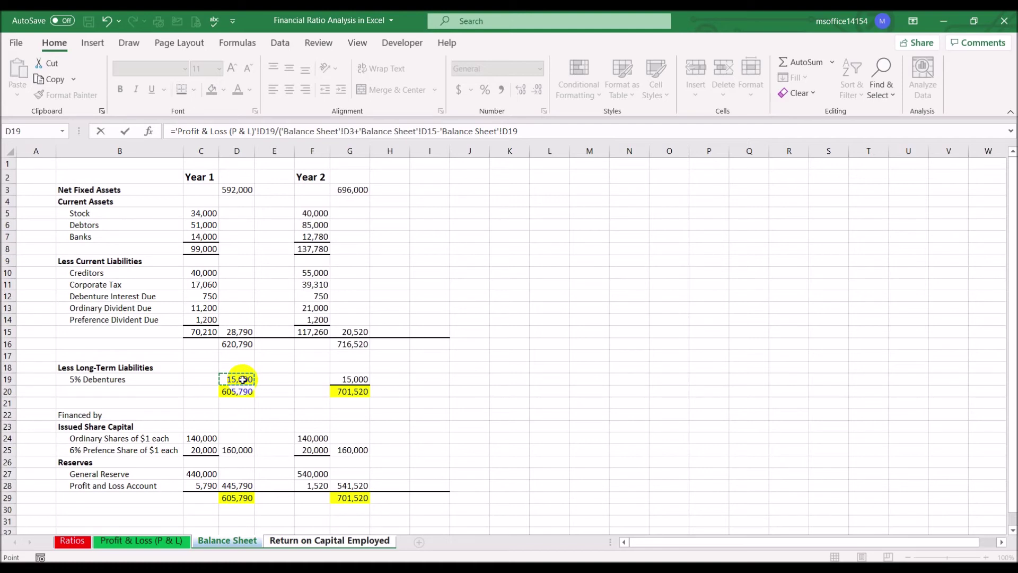
type(")*100")
key("Return")
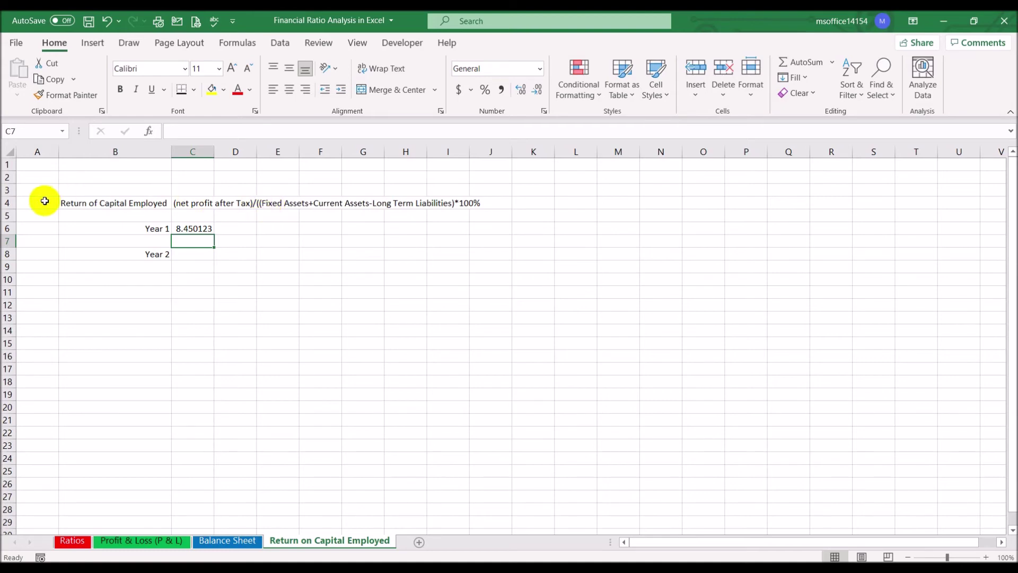
- Insert "Current Liabilities-" before "Long Term Liabilities" in the written formula in C4
left_click(71, 202)
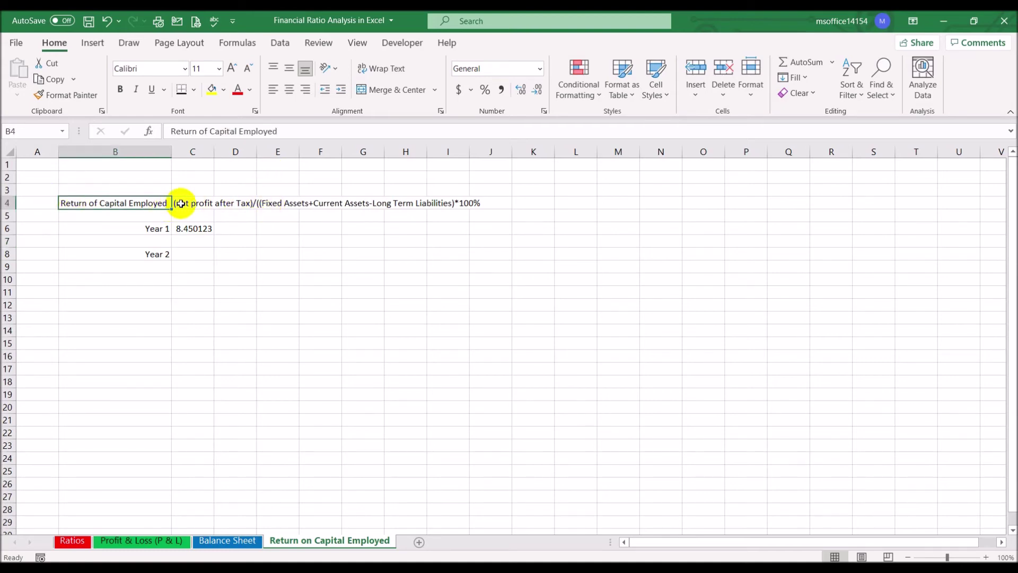
left_click(178, 202)
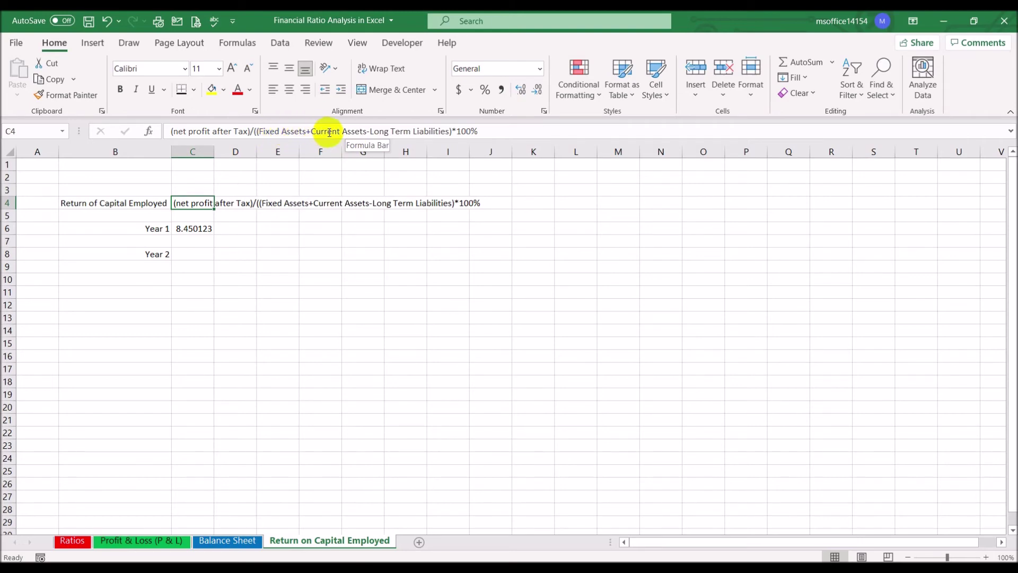
left_click(370, 131)
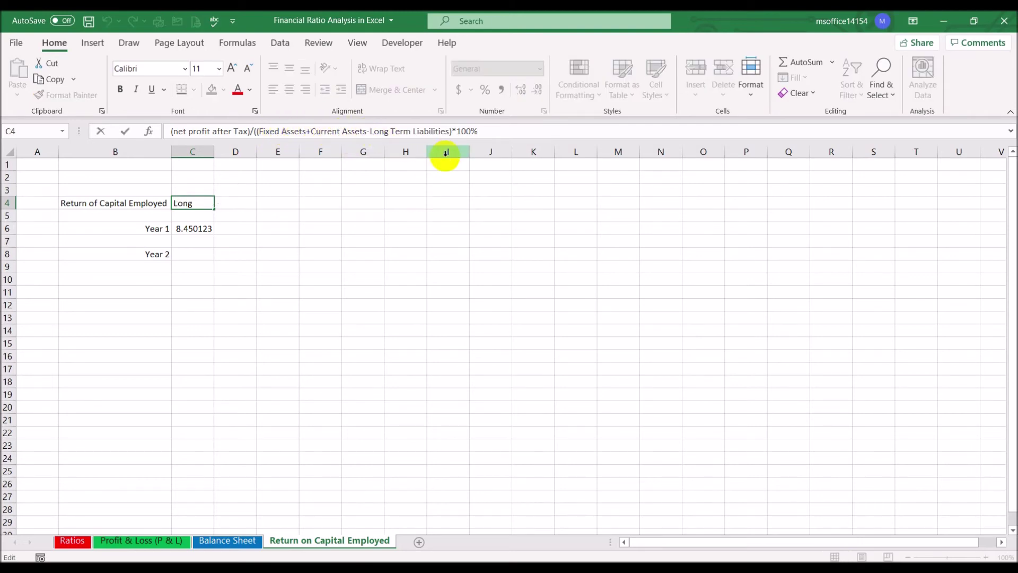
type("Current ")
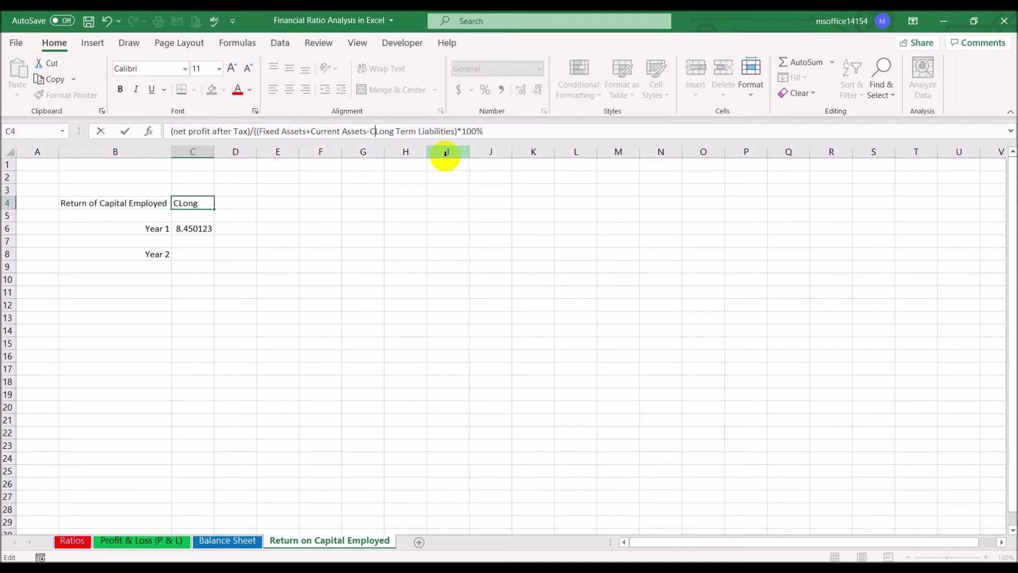
type("Liabilties")
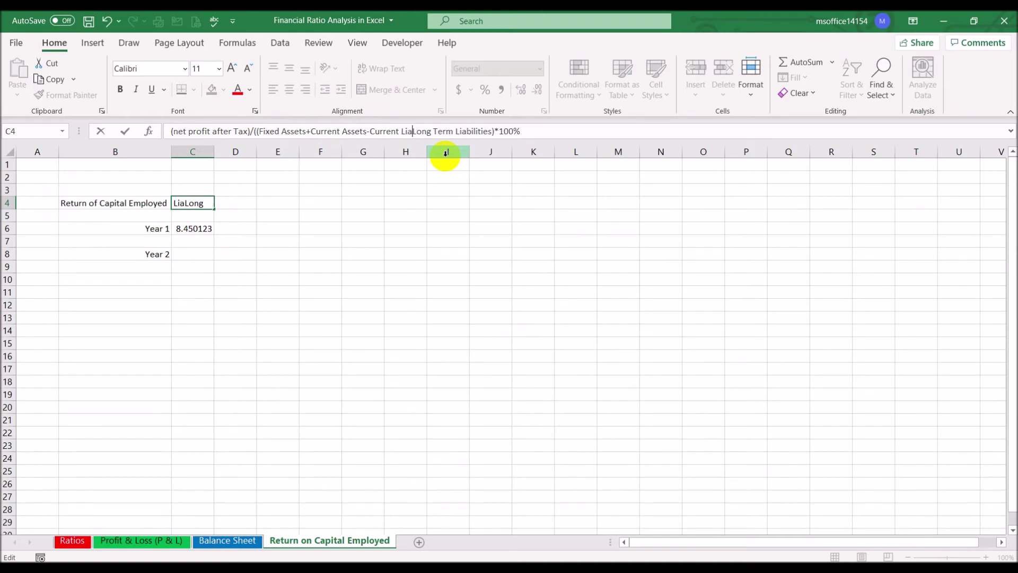
key("BackSpace")
key("BackSpace")
key("BackSpace")
key("BackSpace")
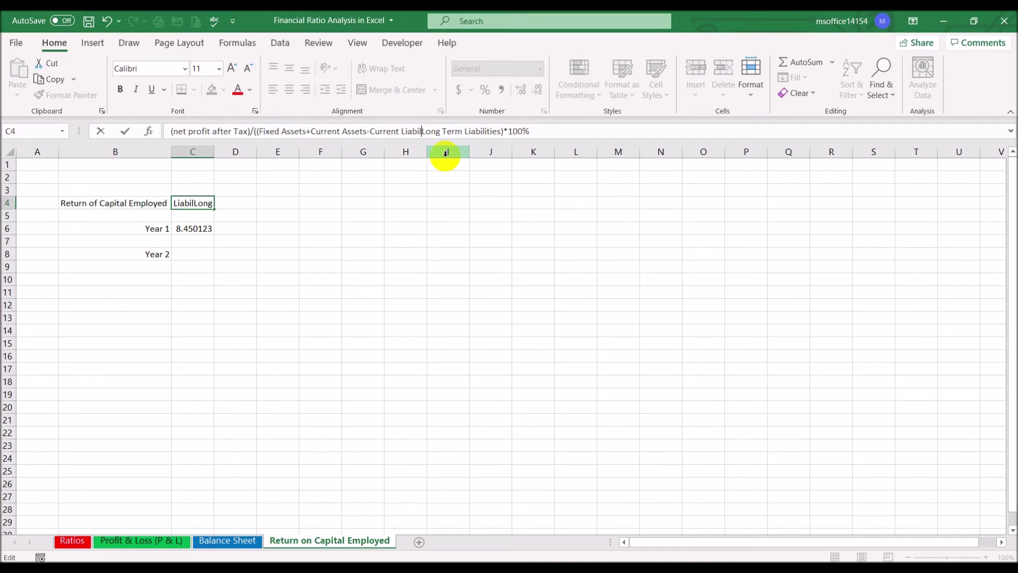
type("ities")
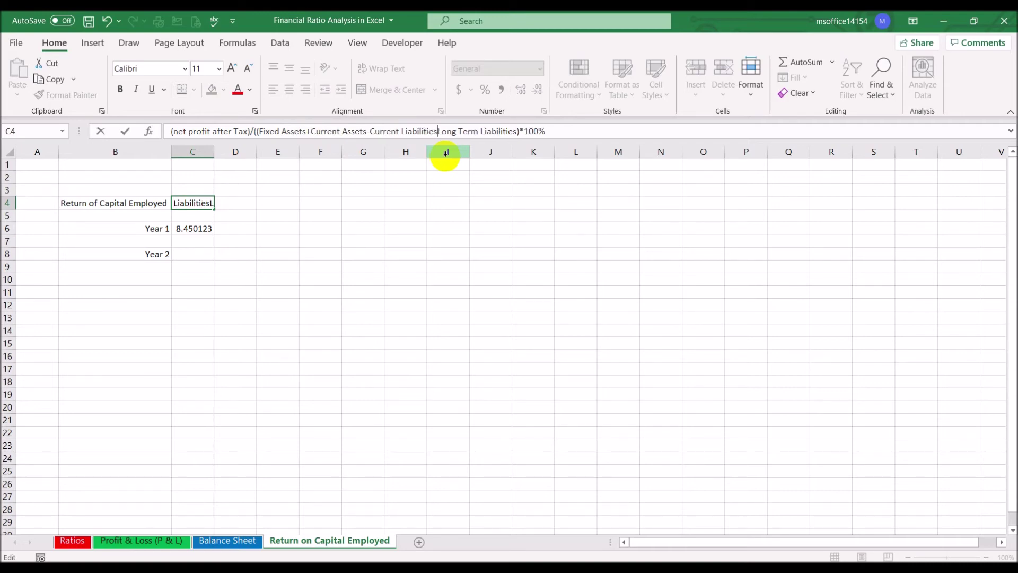
key("BackSpace")
type("-")
key("Return")
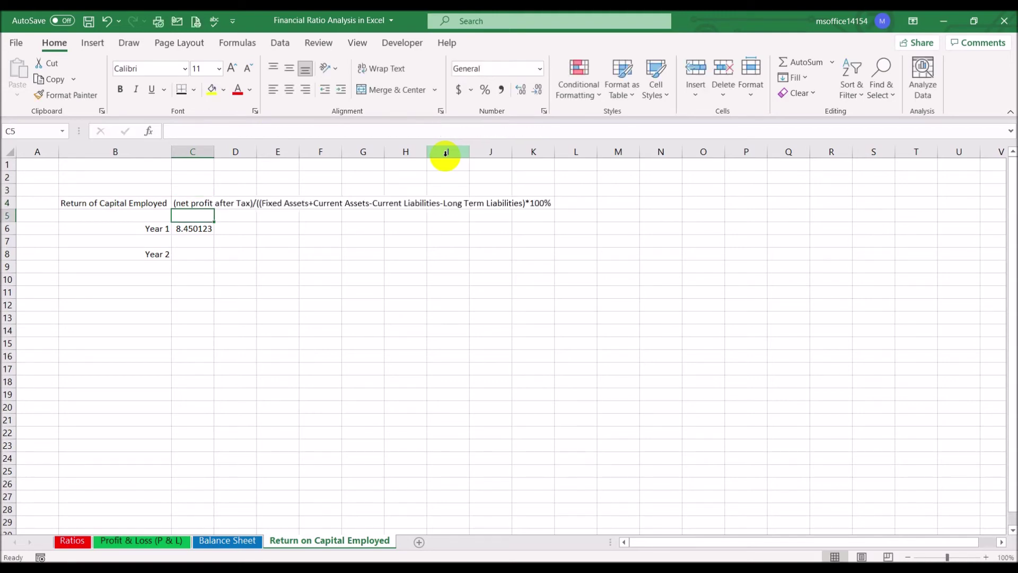
- Remove the "*100" multiplication from the end of the Year 1 formula in C6
left_click(196, 229)
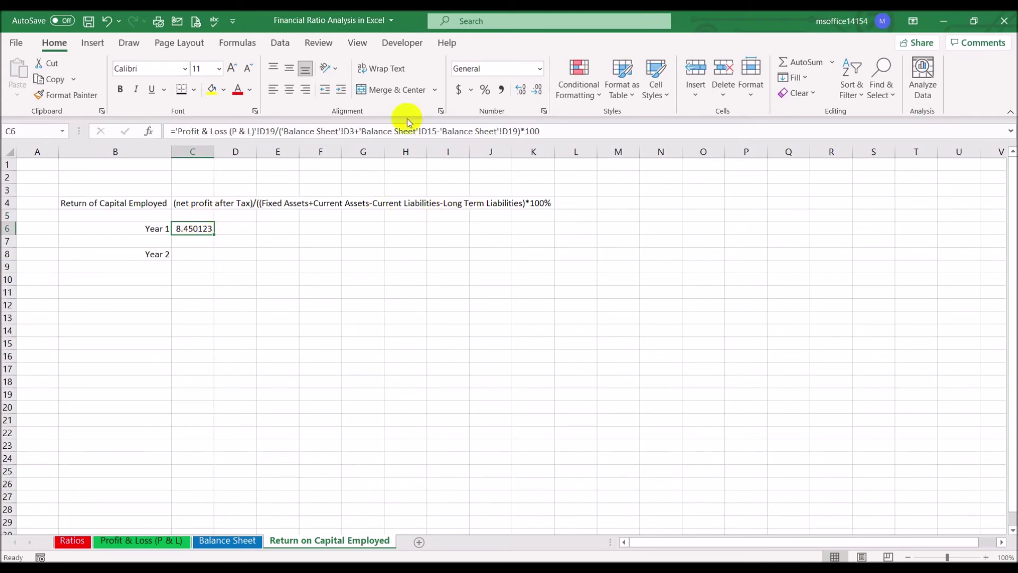
left_click_drag(521, 132, 570, 136)
key("BackSpace")
key("Return")
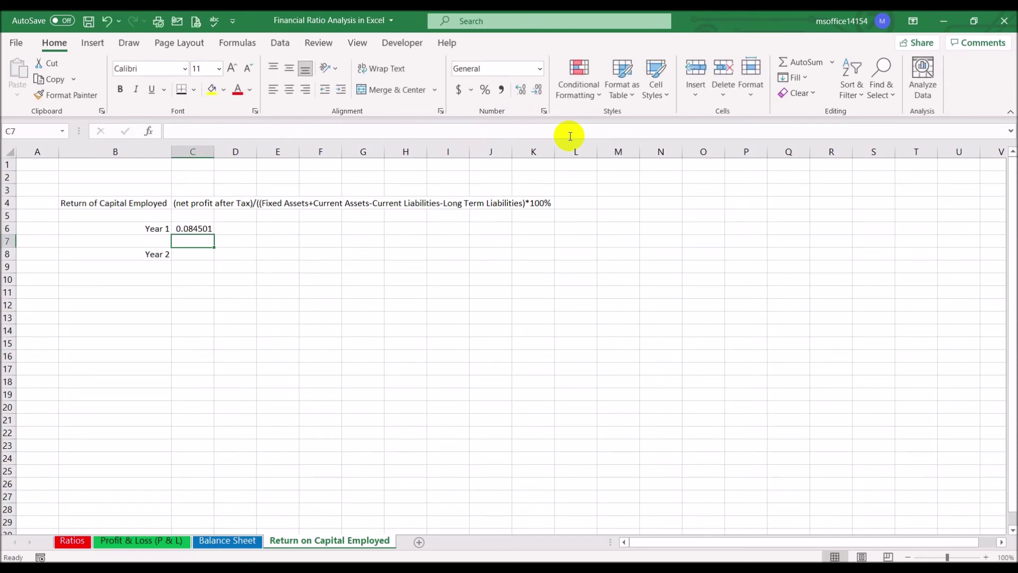
- Format cells C6 to C8 as Percentage with 2 decimal places
left_click(190, 231)
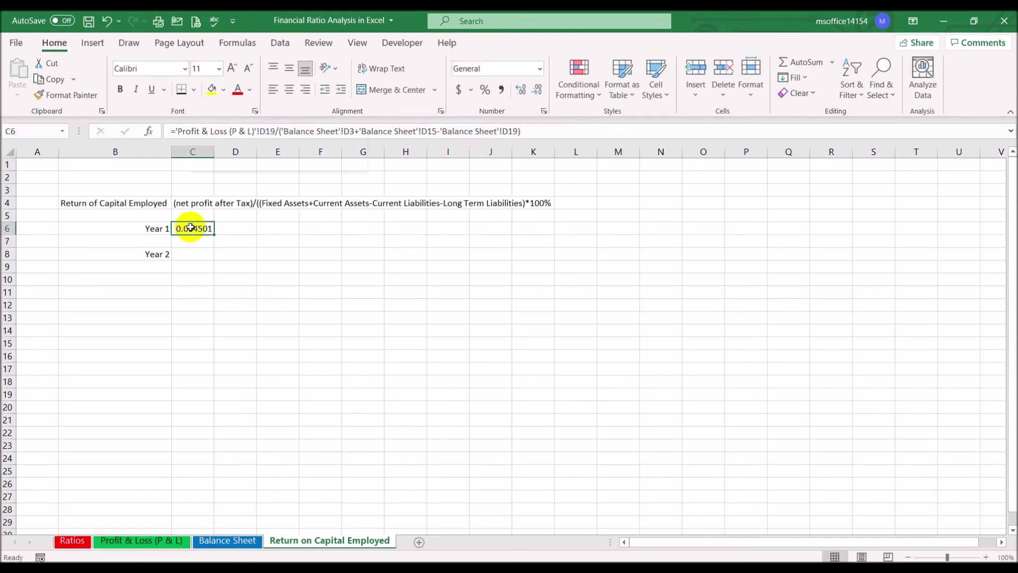
right_click(191, 232)
key("Escape")
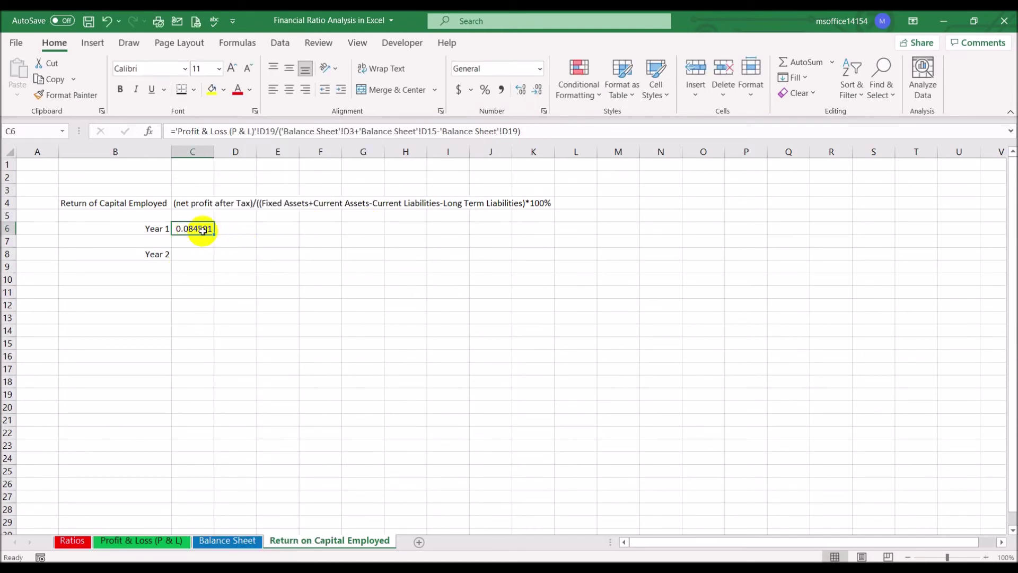
left_click_drag(197, 228, 202, 250)
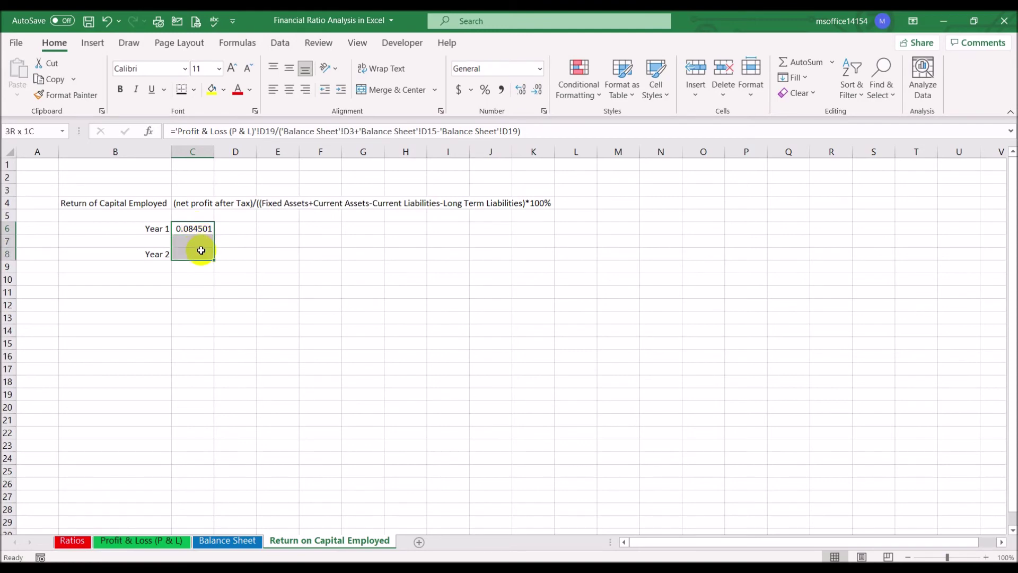
right_click(202, 250)
left_click(262, 493)
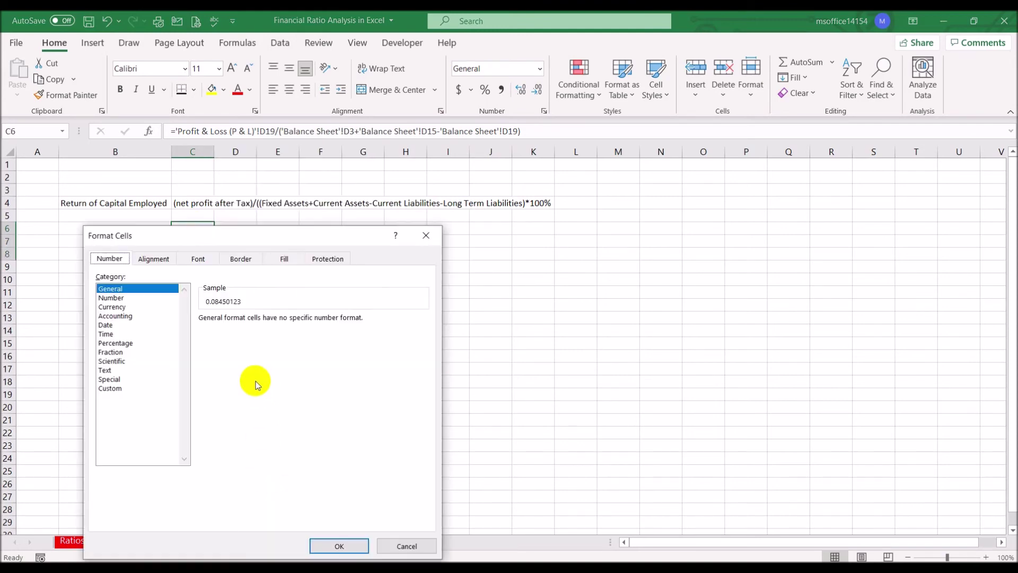
left_click(121, 343)
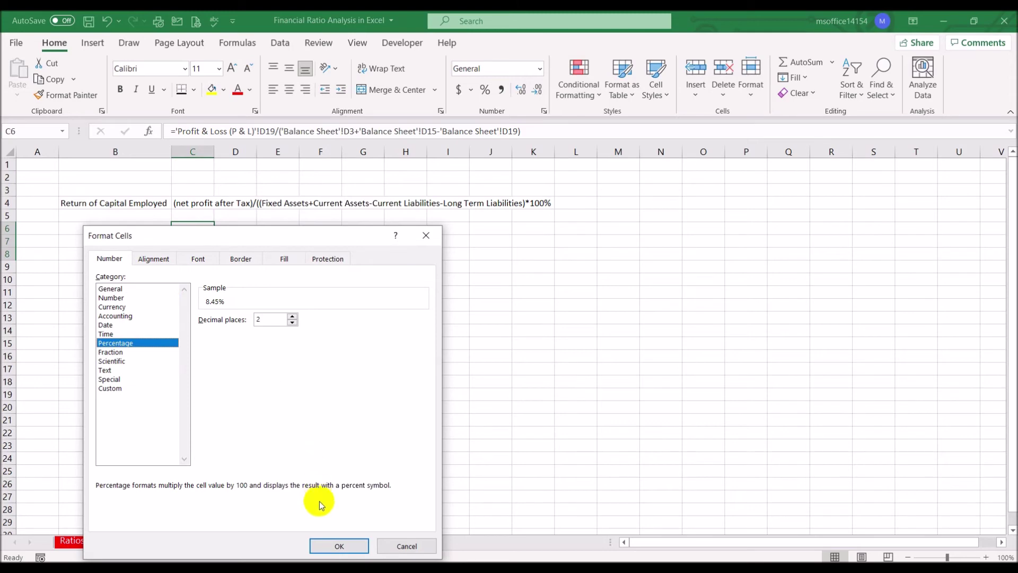
left_click(331, 546)
left_click(348, 356)
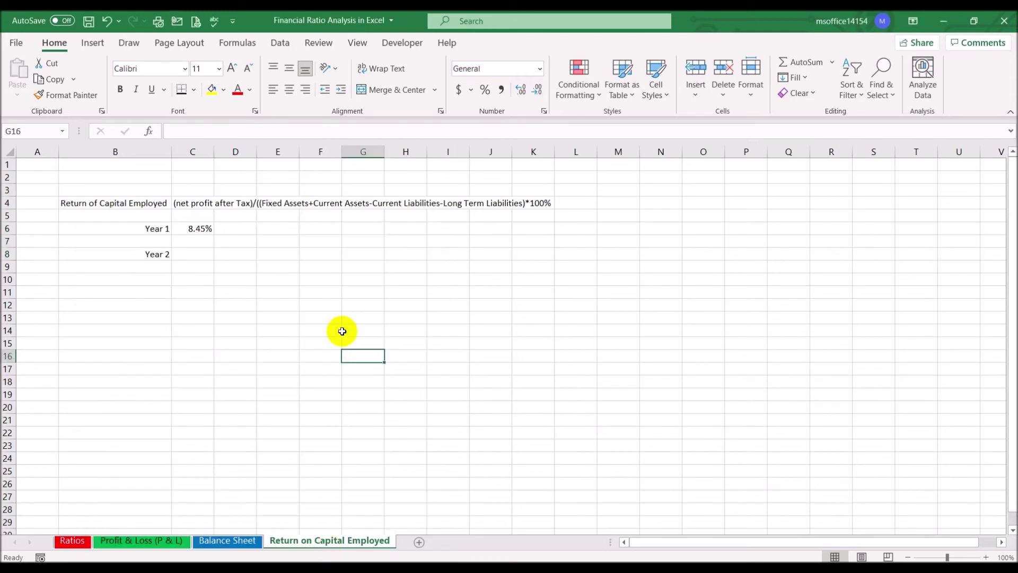
- Start the Year 2 formula in C8 with Net Profit After Taxation from Profit & Loss cell G19, followed by a division and opening parenthesis
left_click(201, 254)
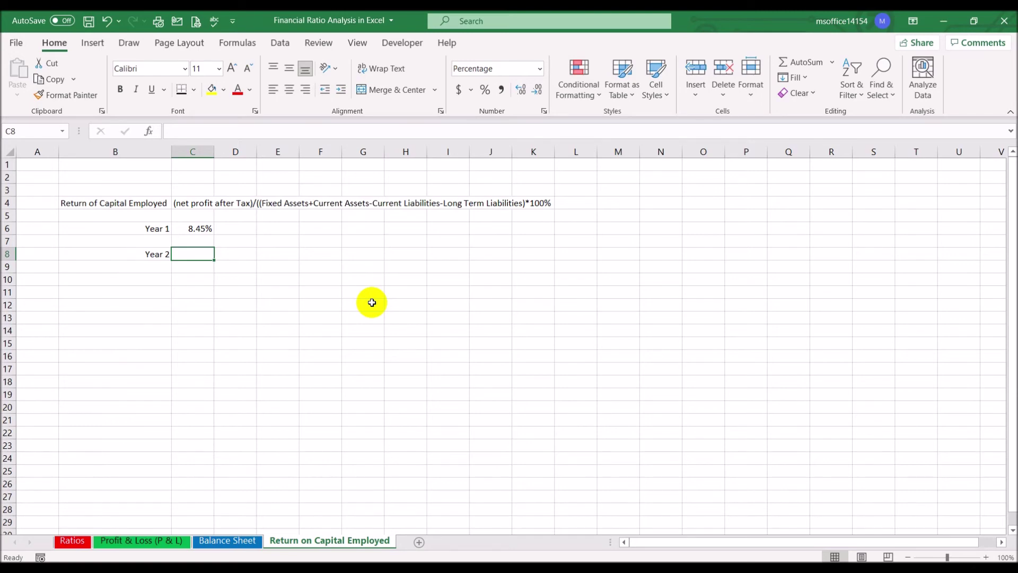
type("=")
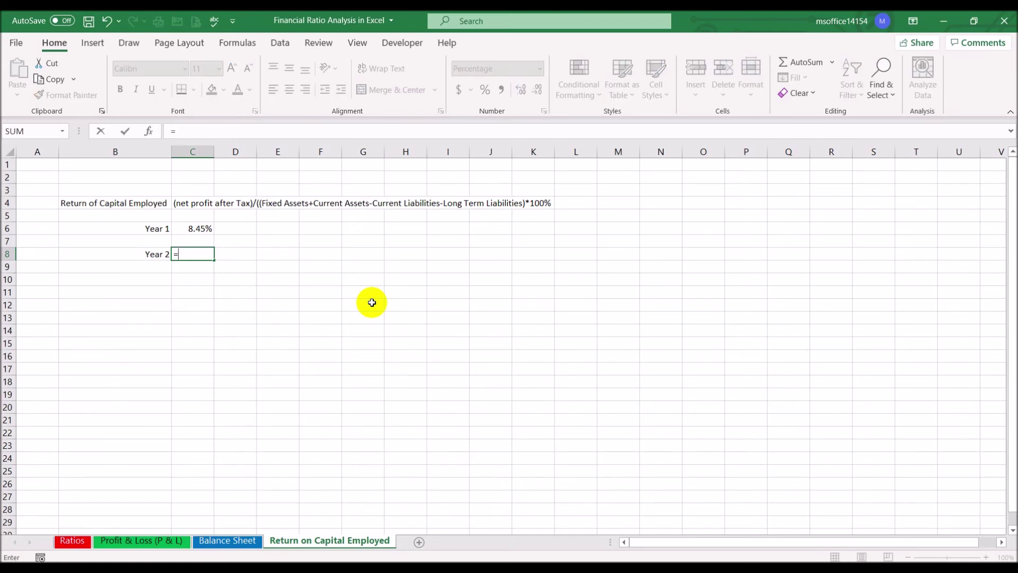
left_click(183, 542)
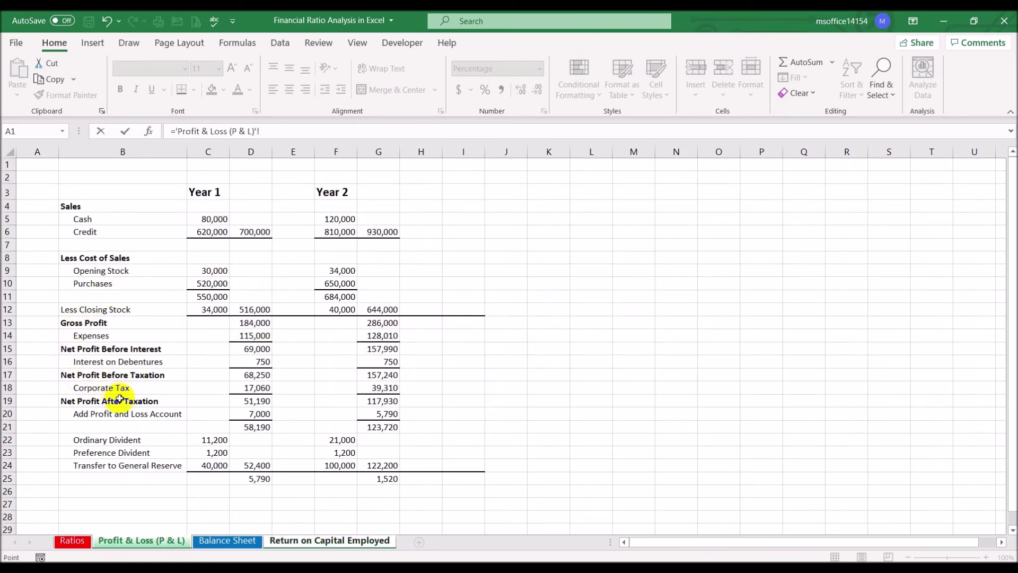
left_click(381, 401)
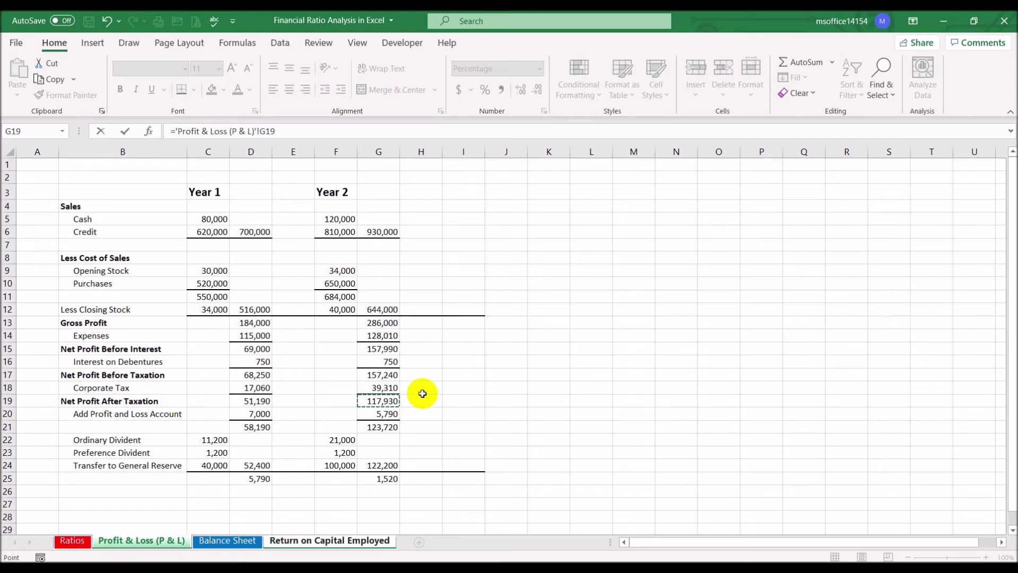
type("/(")
- Complete the Year 2 formula's divisor with Balance Sheet cells G3+G15-G19 and enter the formula
left_click(238, 542)
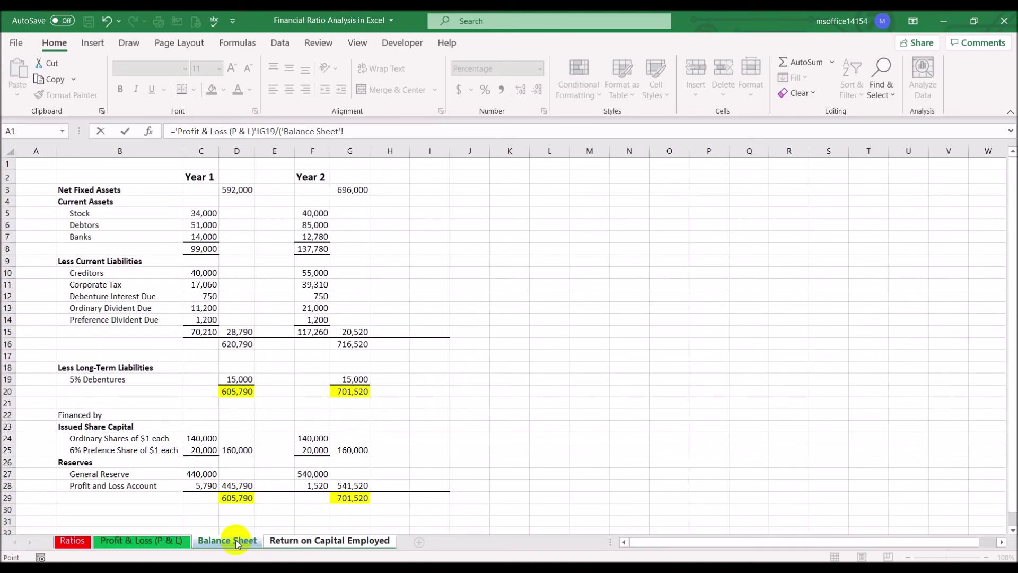
left_click(352, 190)
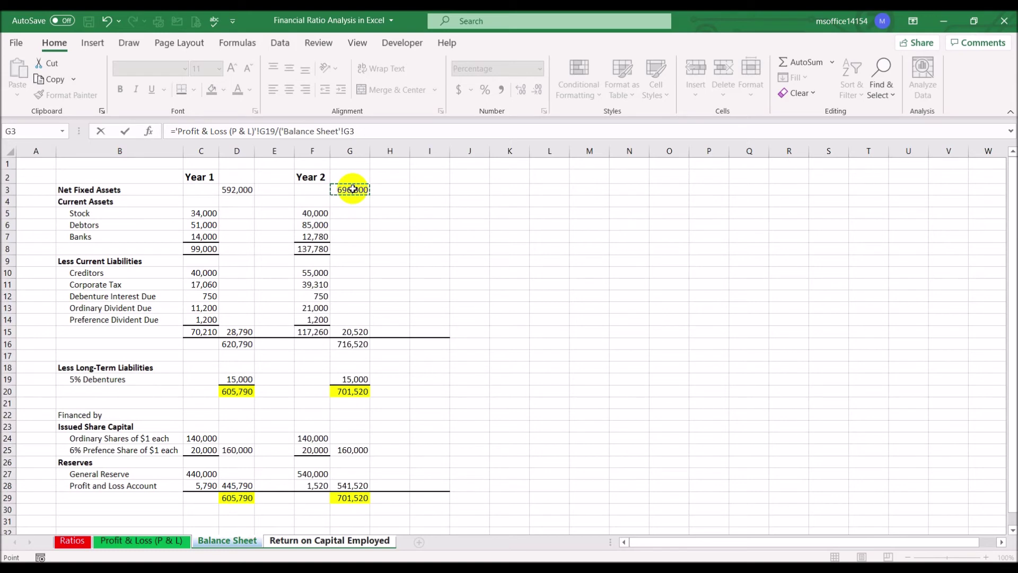
type("+")
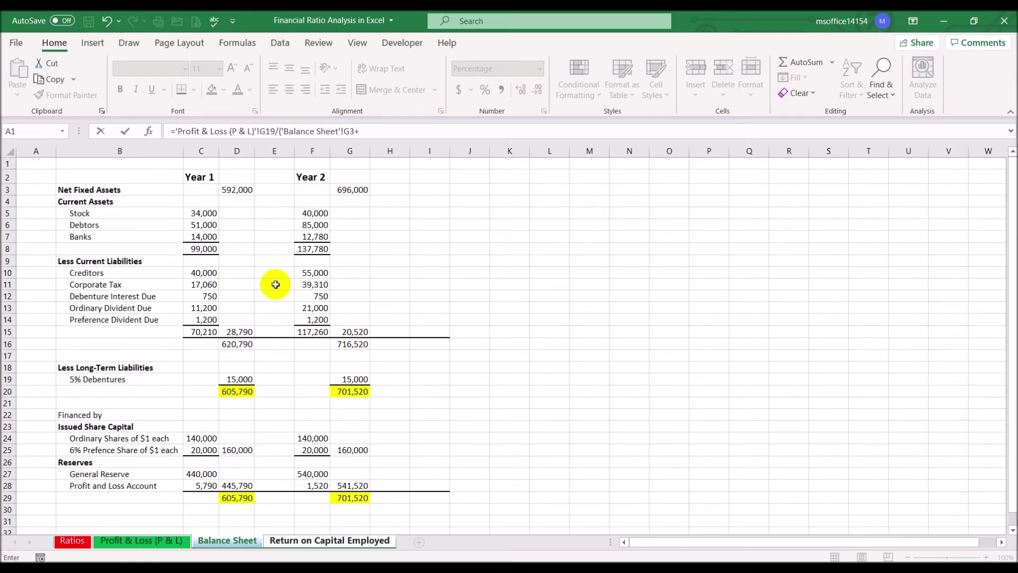
left_click(362, 332)
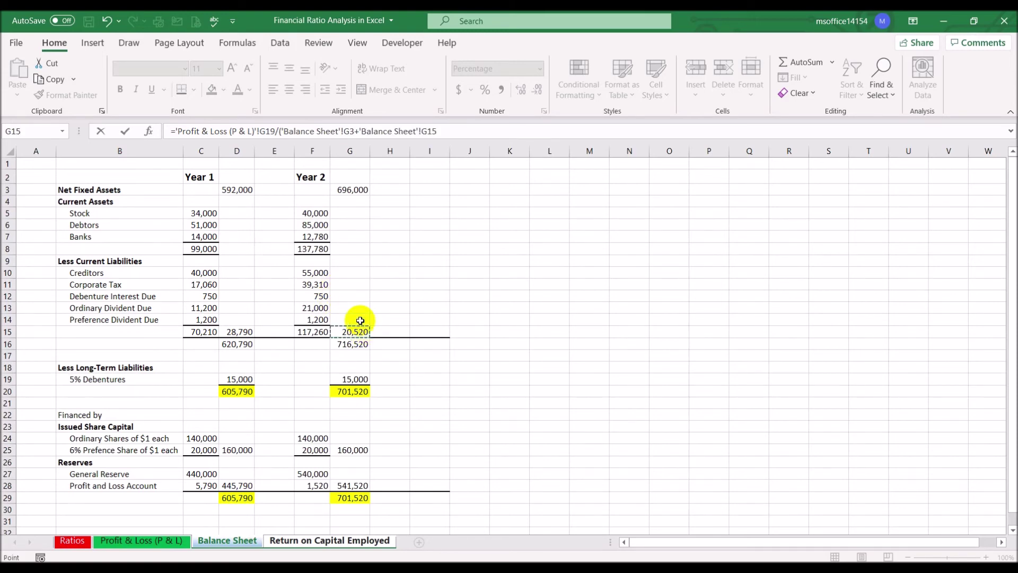
type("-")
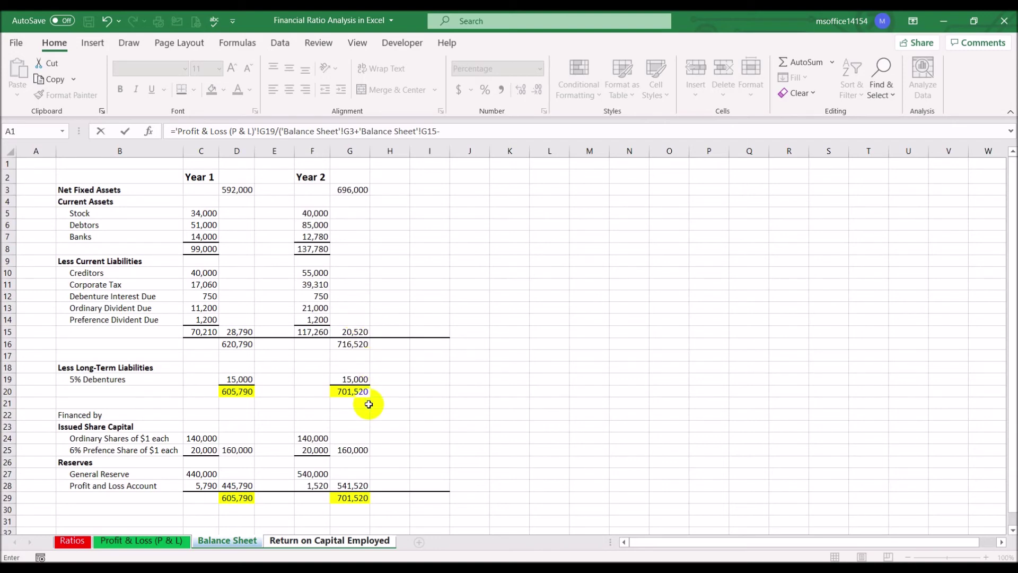
left_click(349, 380)
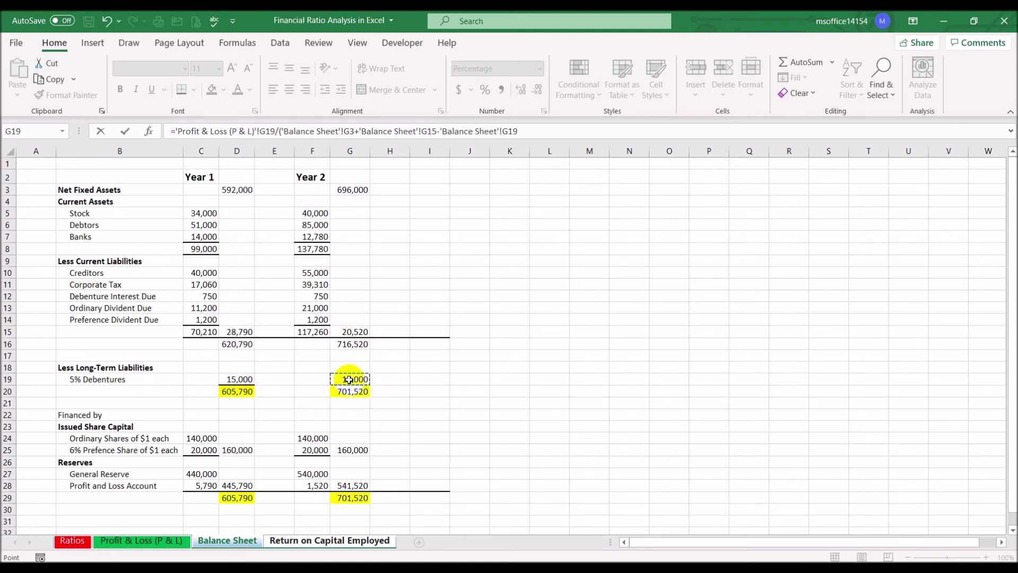
type(")")
key("Return")
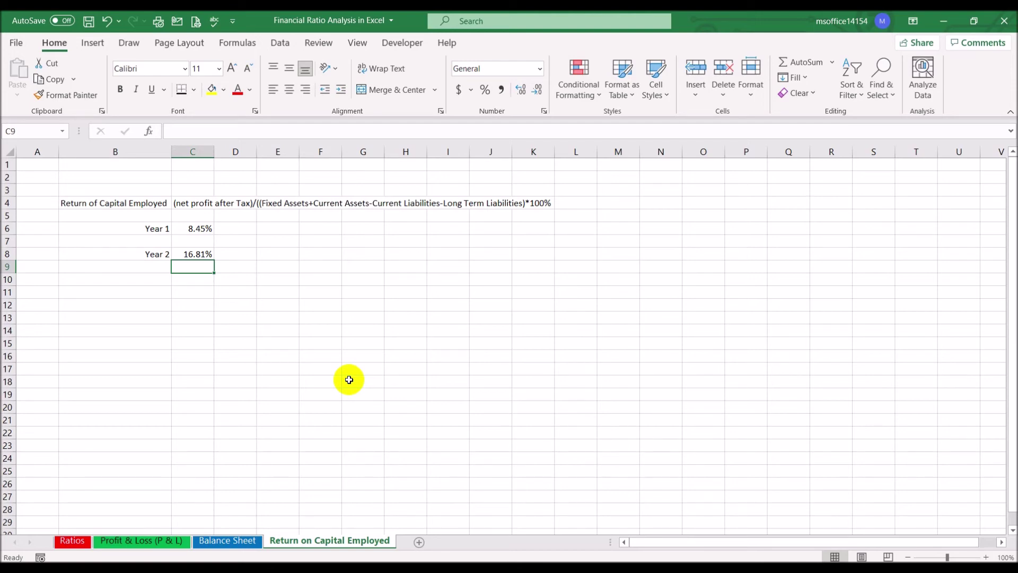
- Review the Year 1 and Year 2 formulas in C6 and C8 and save the workbook
left_click(200, 229)
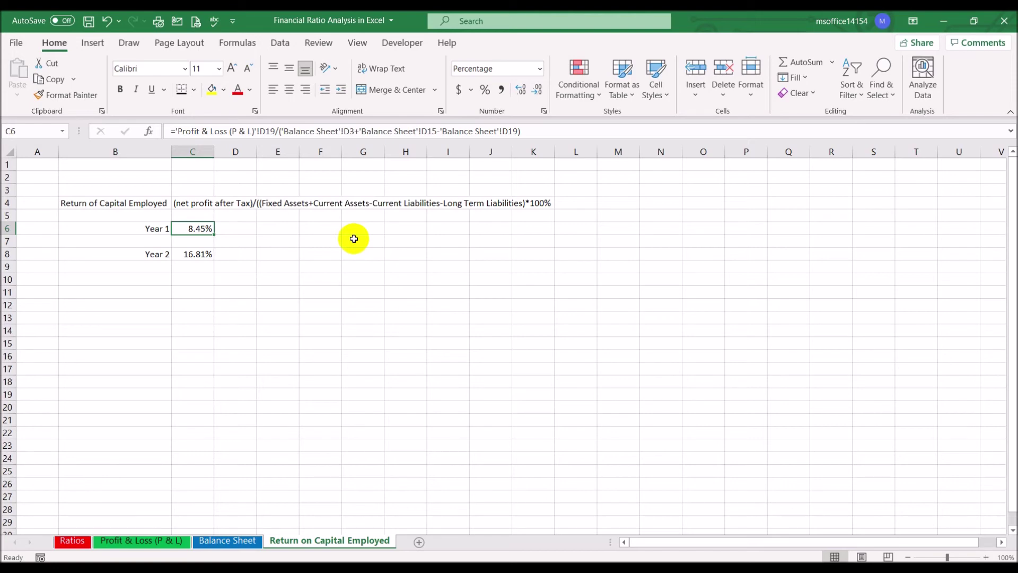
key("Down")
key("Down")
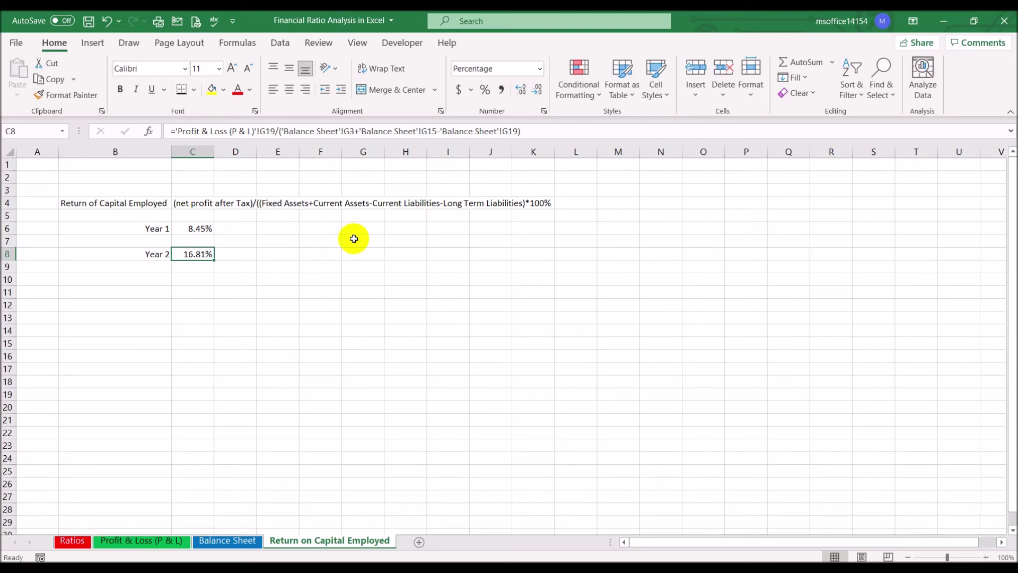
key("ctrl+s")
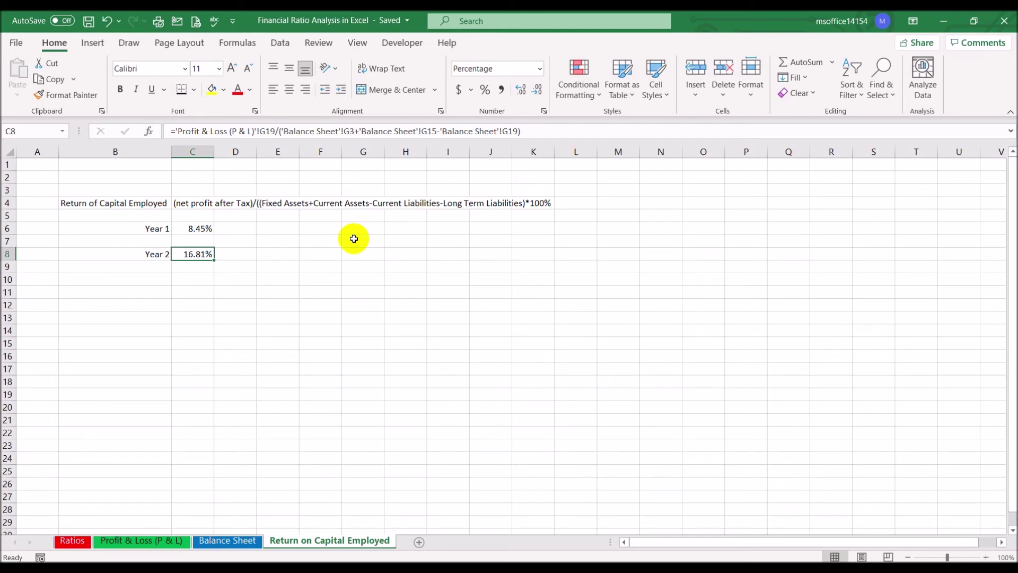
- Fill the "(A) Return on Capital Employed" cell B5 on the Ratios sheet with light green
left_click(72, 541)
left_click(176, 251)
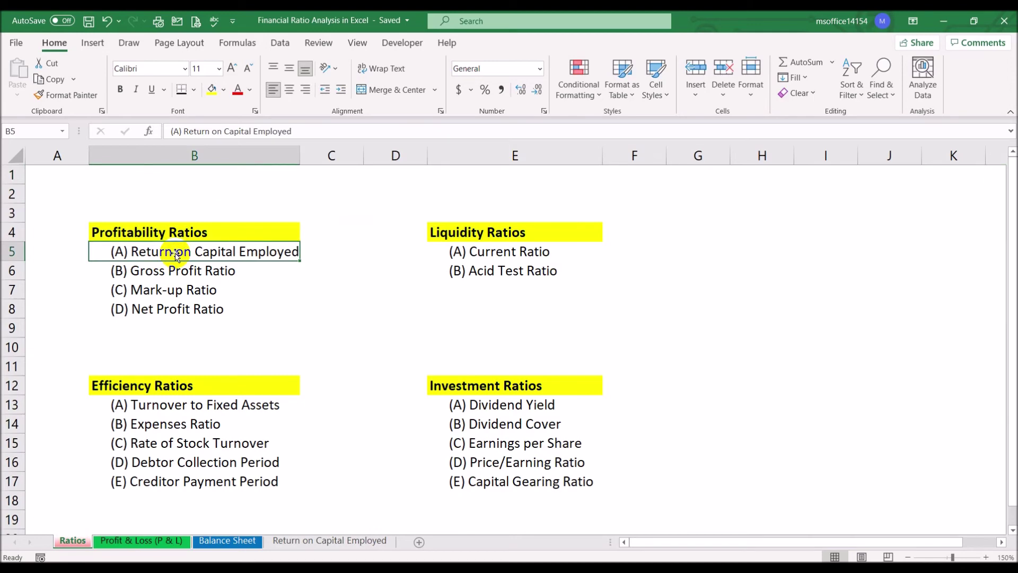
left_click(224, 90)
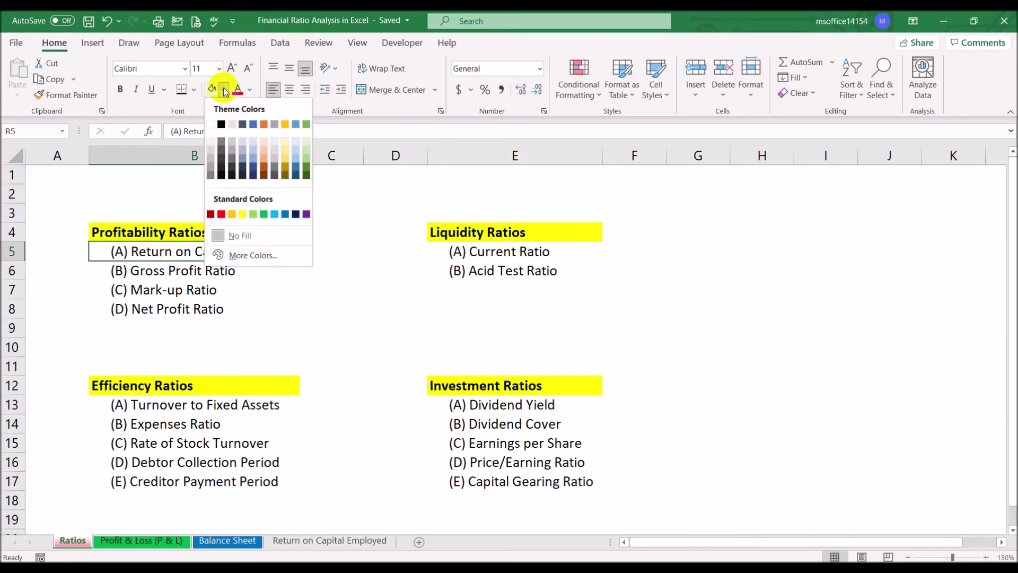
left_click(253, 214)
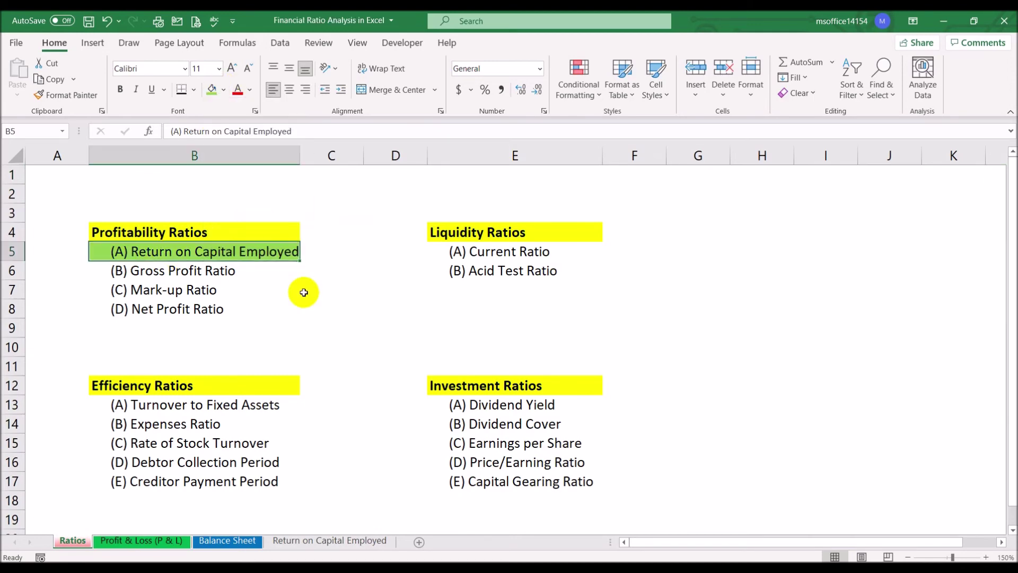
- Copy the text "Gross Profit Ratio" from cell B6, leaving out the "(B)" prefix
left_click(204, 273)
left_click_drag(260, 131, 183, 132)
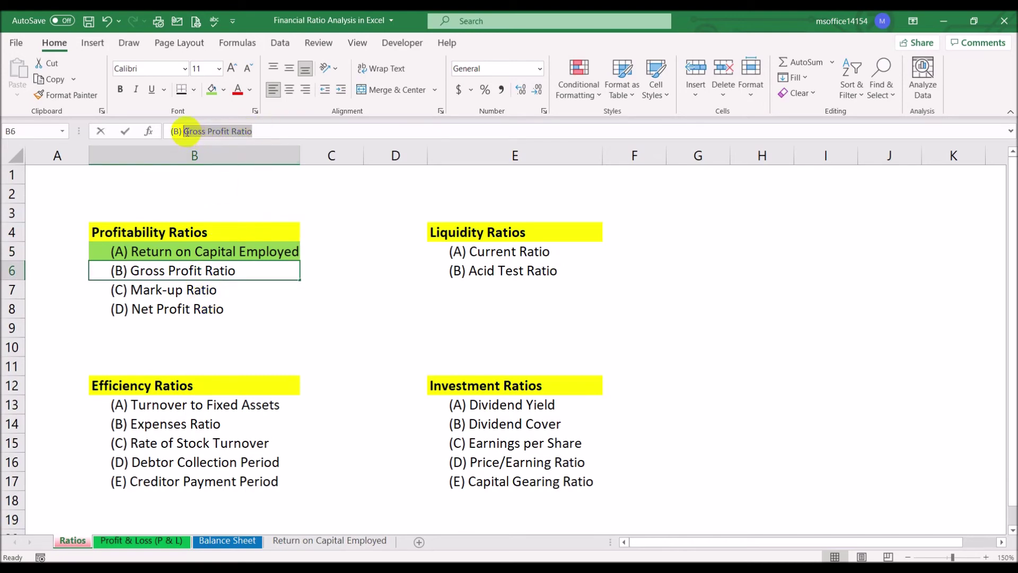
key("Escape")
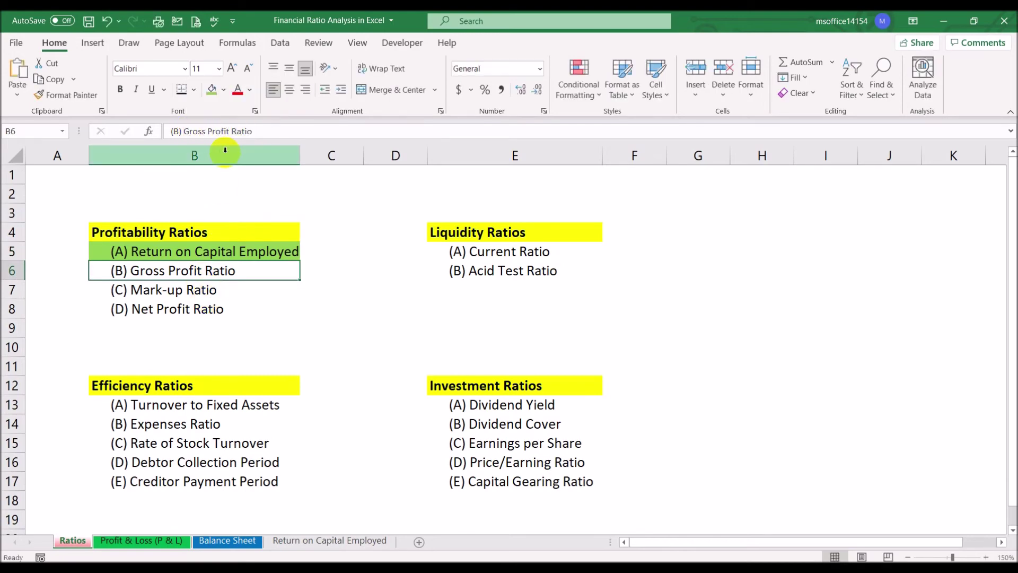
- Add a new sheet after Return on Capital Employed and name it "Gross Profit Ratio" with the copied text
left_click(419, 543)
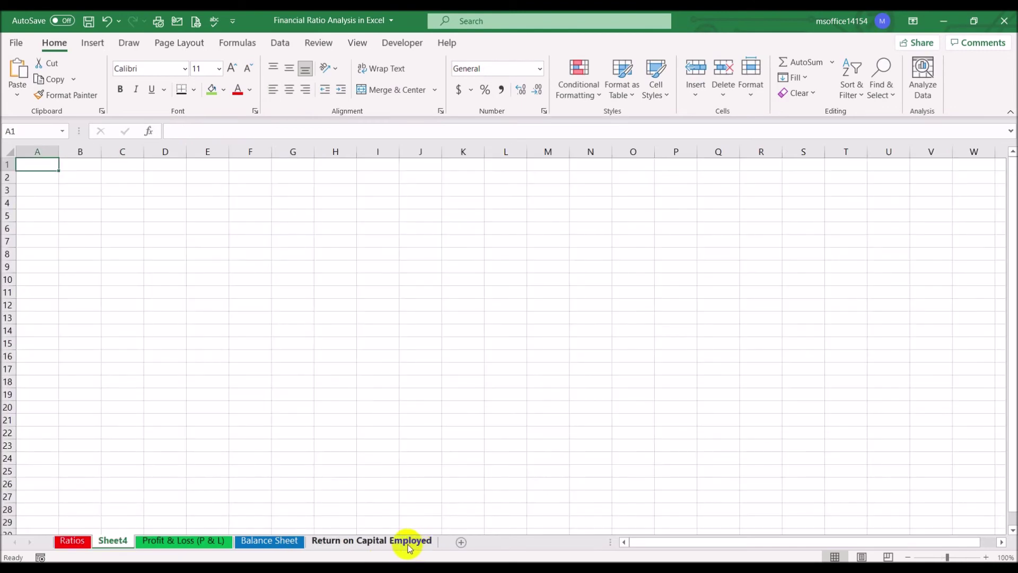
left_click_drag(233, 546, 446, 546)
double_click(431, 541)
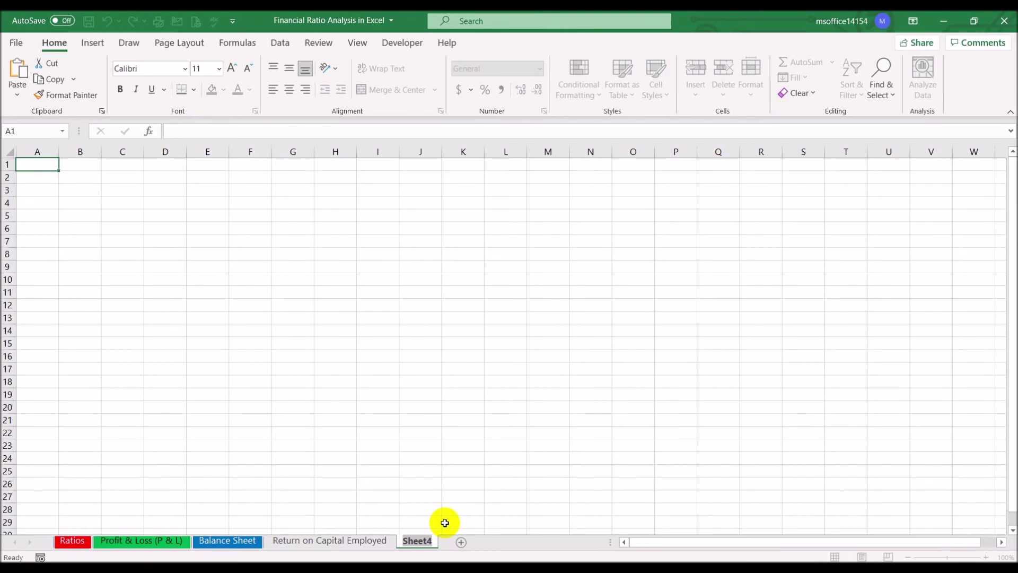
key("ctrl+v")
key("Return")
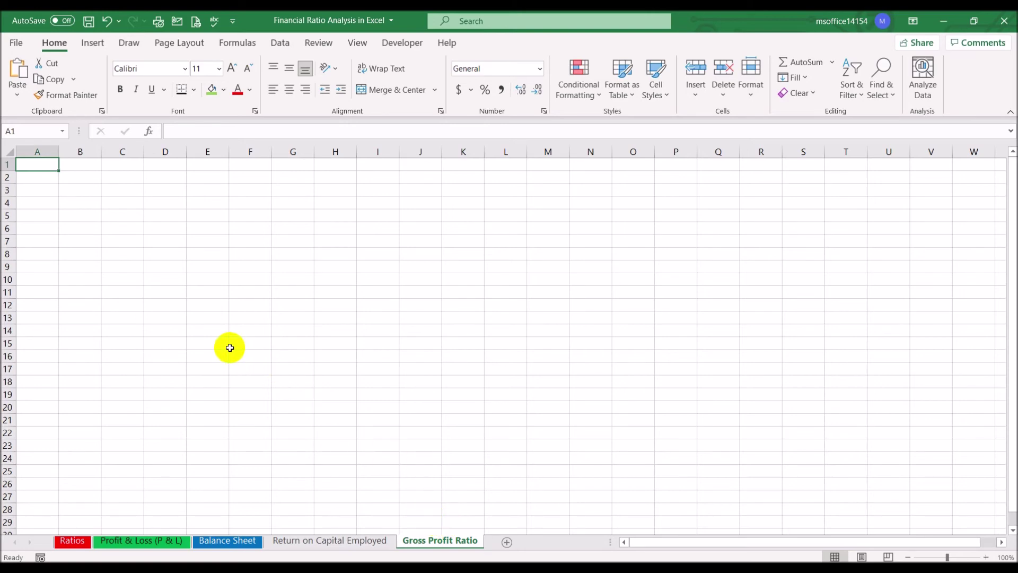
- Enter "Gross Profit Ratio" in C4 and fit column C's width to the text
left_click(117, 203)
type("G")
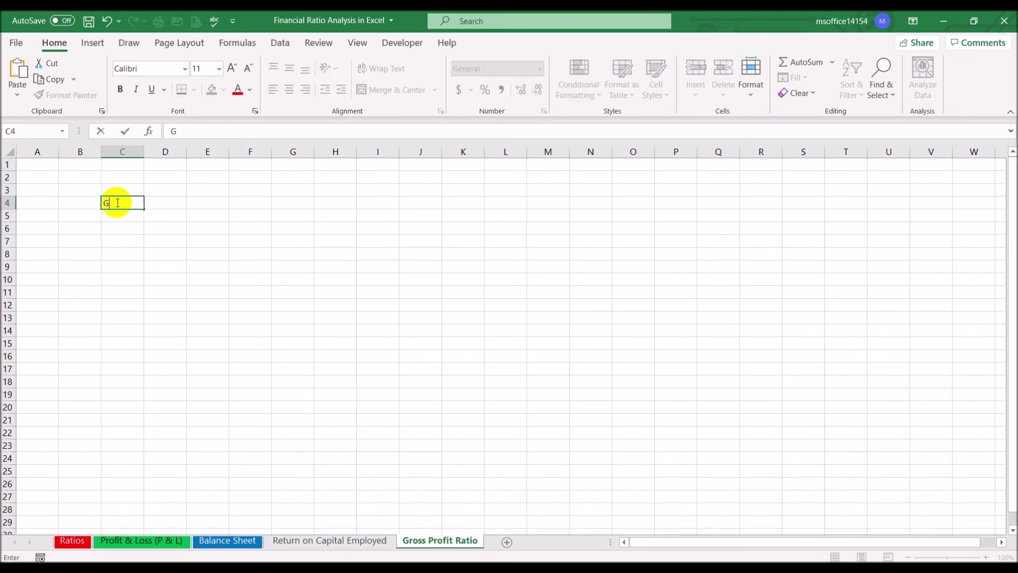
type("ross Profit Ratio")
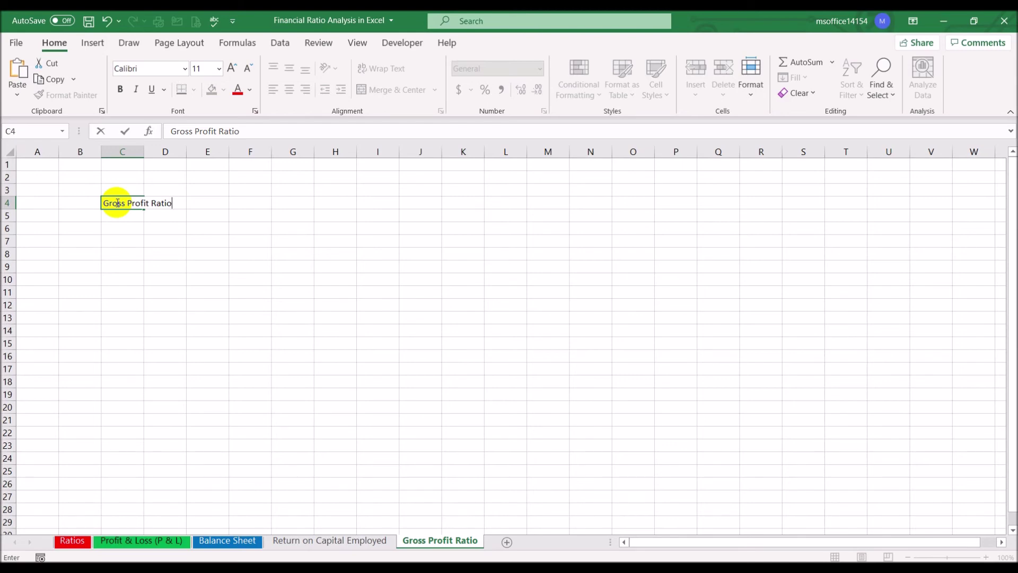
key("Tab")
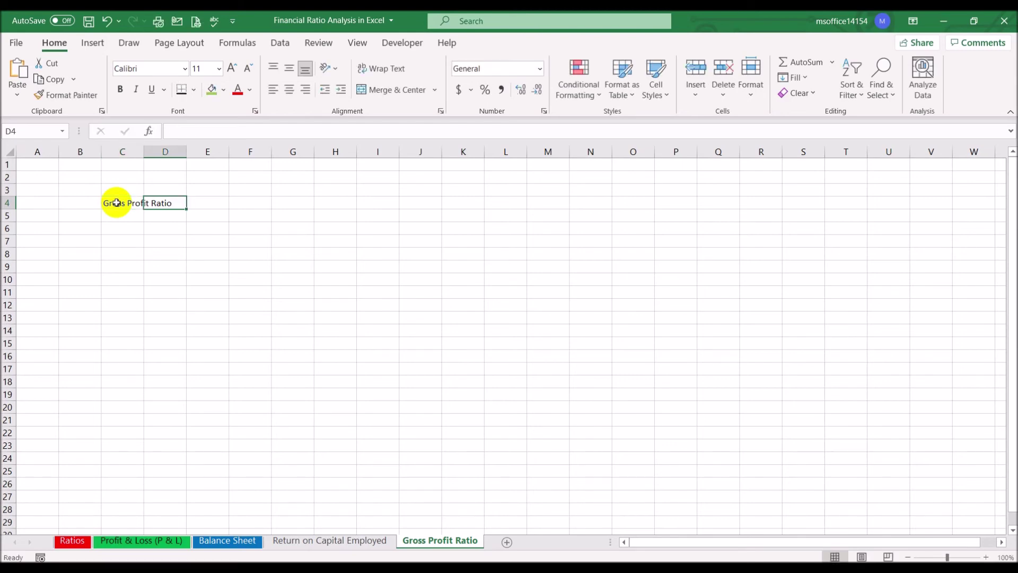
double_click(143, 152)
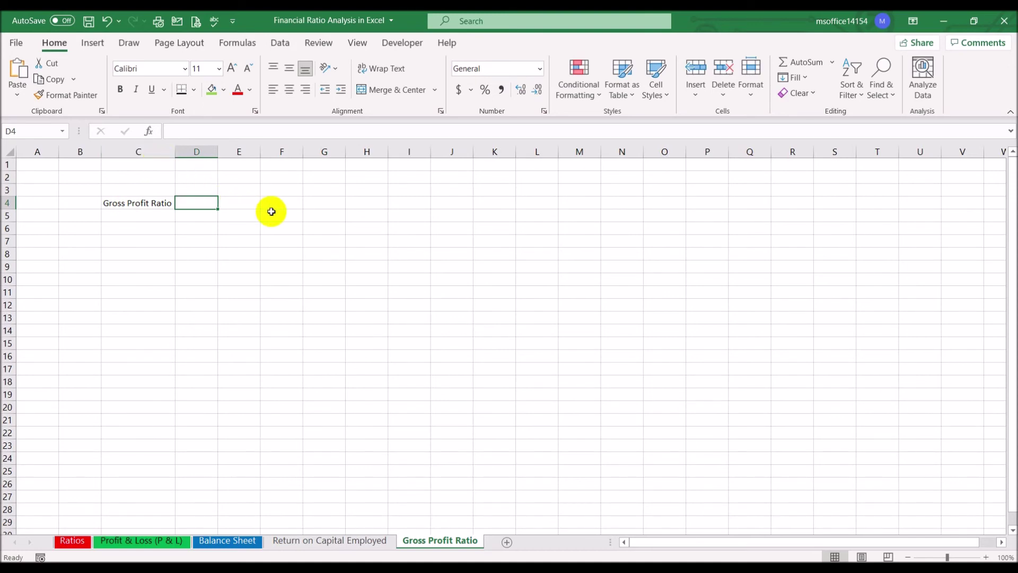
- Enter the written formula "Gross Profit/Turnover" in D4
type("G")
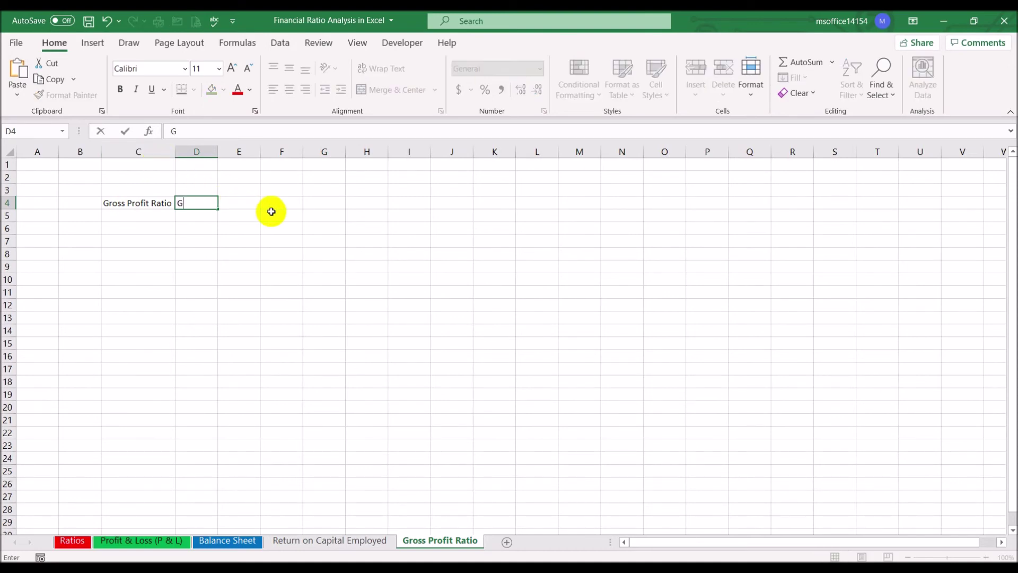
type("ross F")
type("rofit")
type("/")
type("Turn")
type("ver")
key("BackSpace")
key("BackSpace")
key("BackSpace")
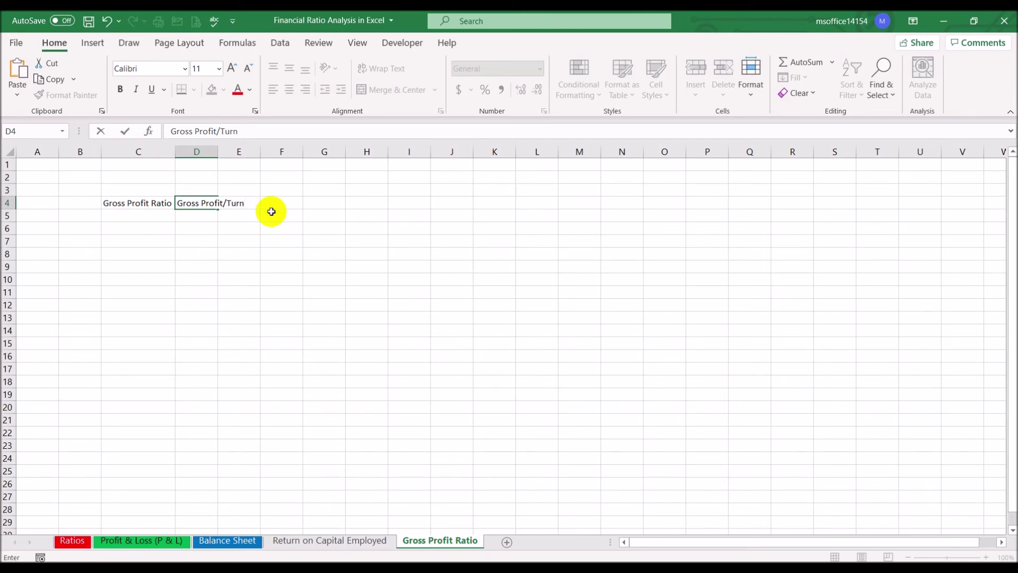
type("over")
key("Return")
key("Return")
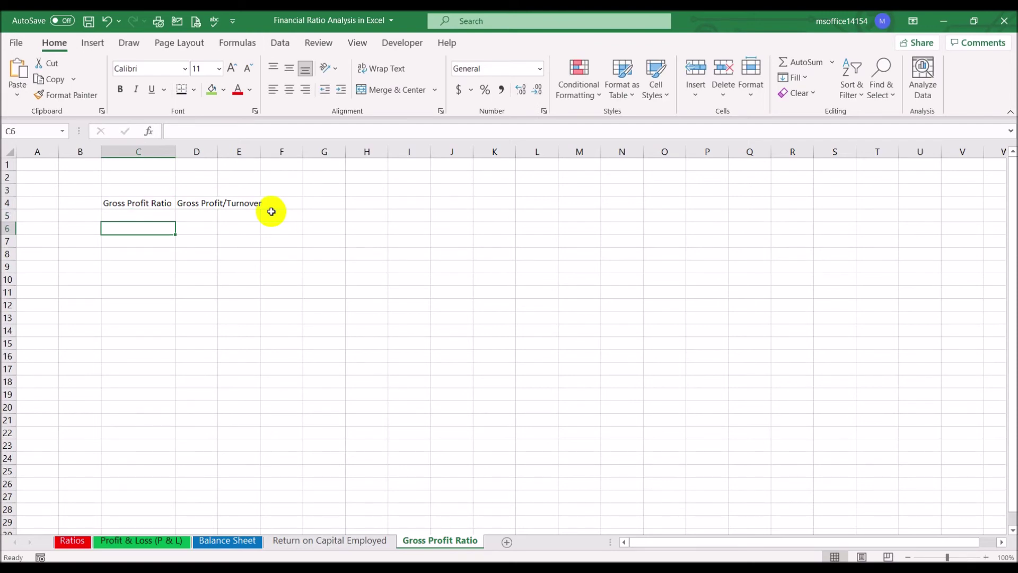
- Enter the labels "Year 1" in C6 and "Year 2" in C8 and right-align them
type("Year 1")
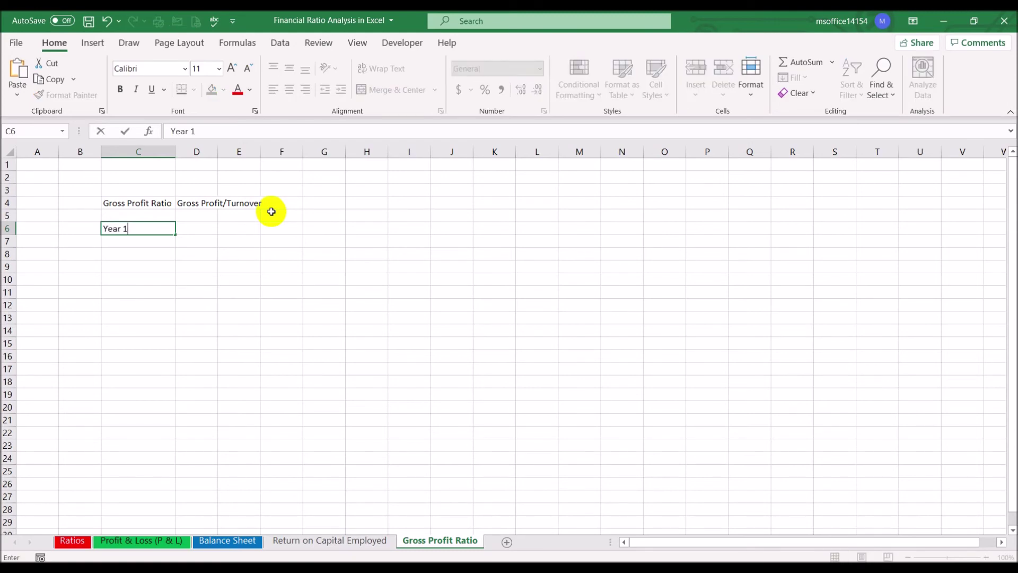
key("Return")
key("Return")
type("Year 2")
key("Return")
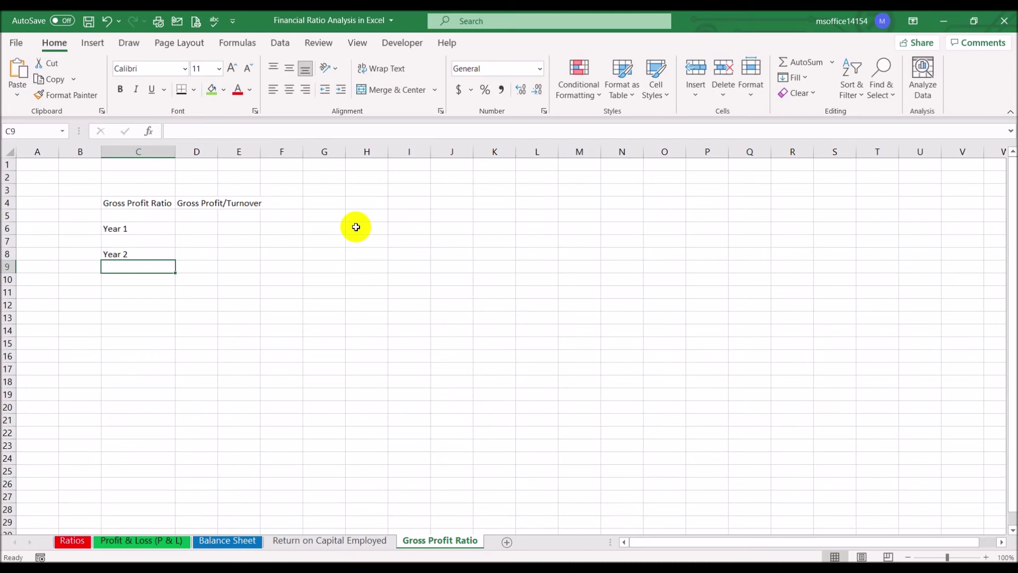
left_click_drag(136, 228, 137, 249)
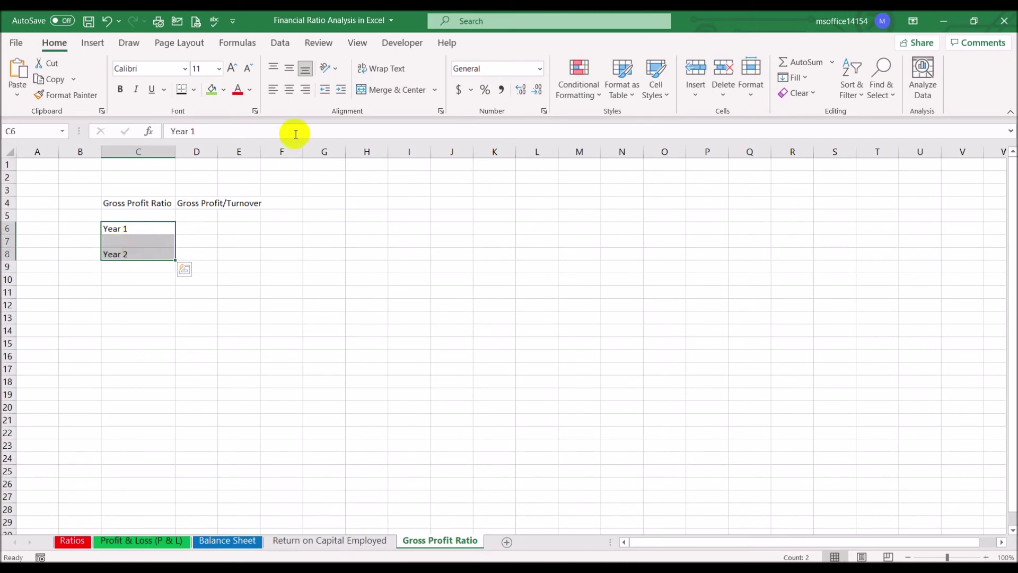
left_click(306, 89)
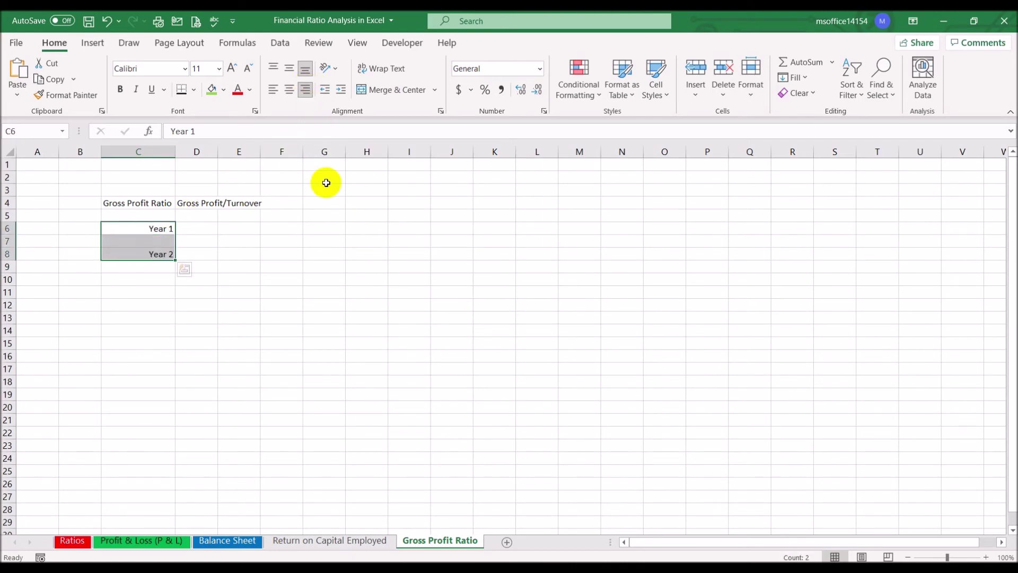
- Fit column D's width to its text and format D6:D8 as Percentage with 2 decimal places
left_click(196, 227)
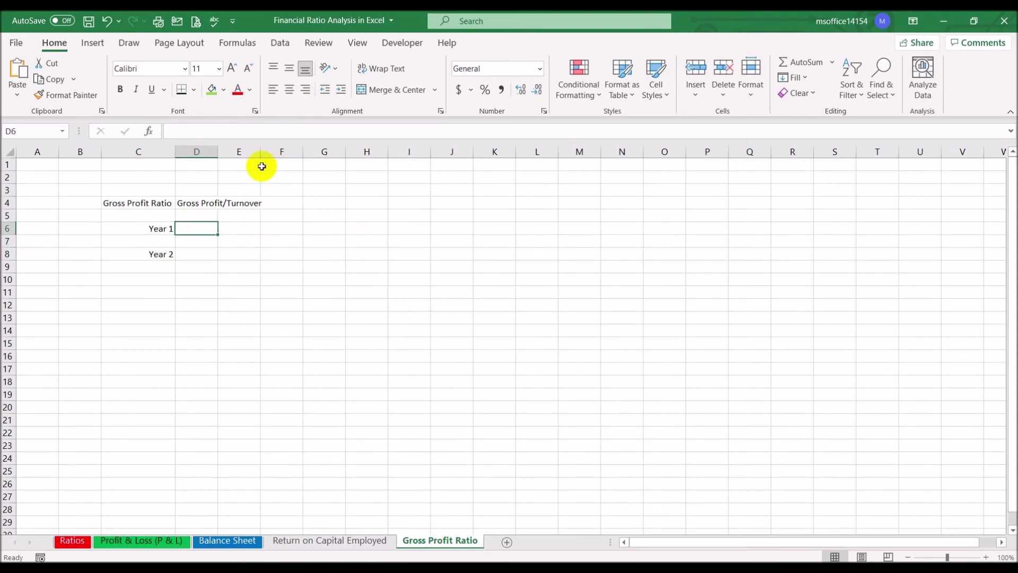
double_click(217, 151)
left_click_drag(215, 227, 217, 253)
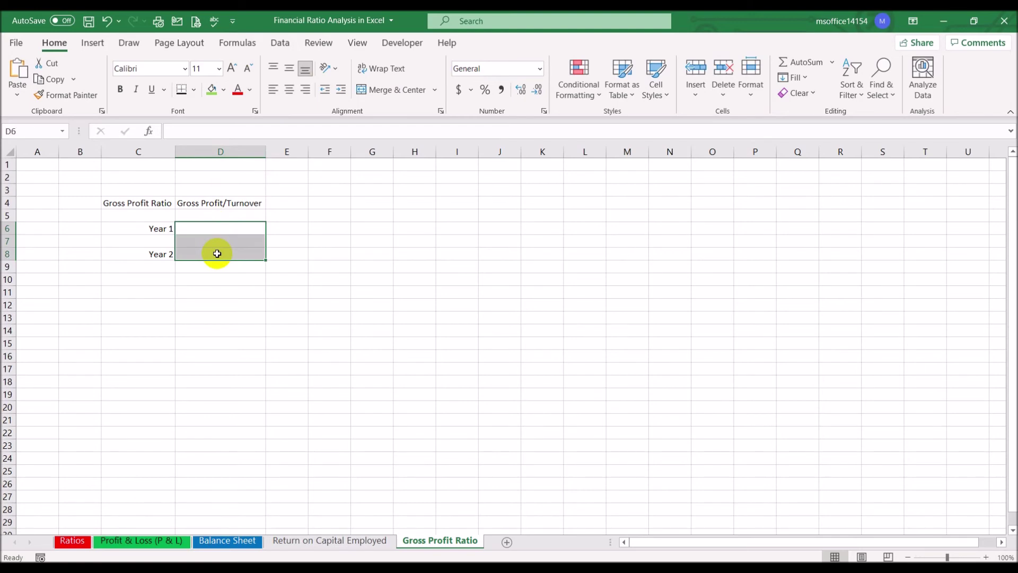
right_click(217, 254)
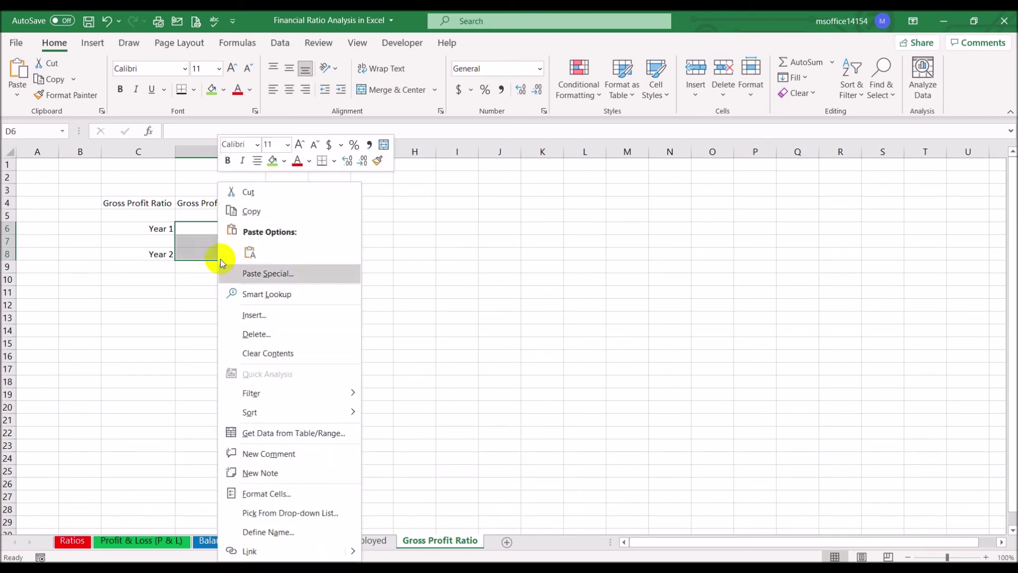
left_click(312, 493)
left_click(165, 343)
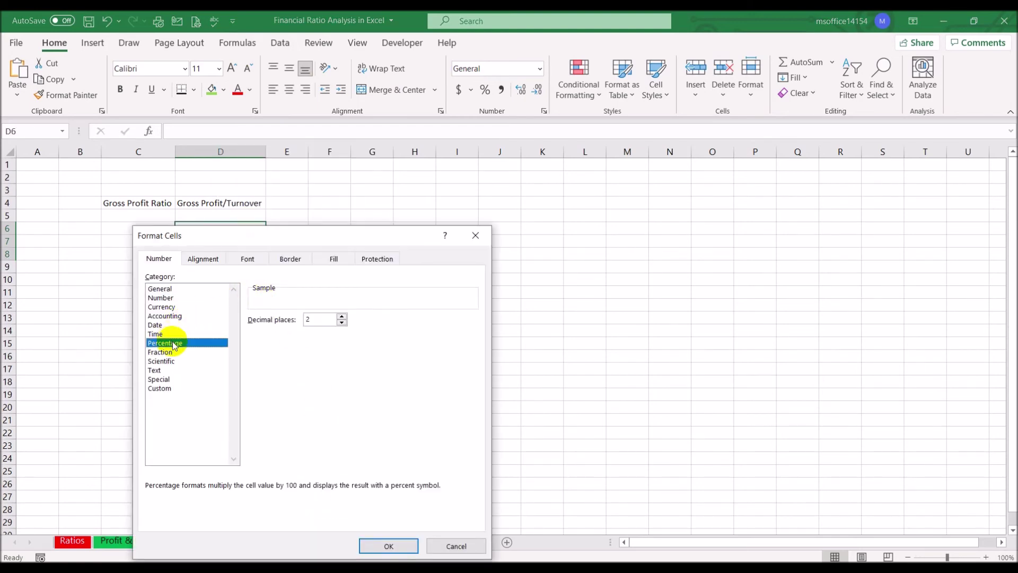
left_click(387, 545)
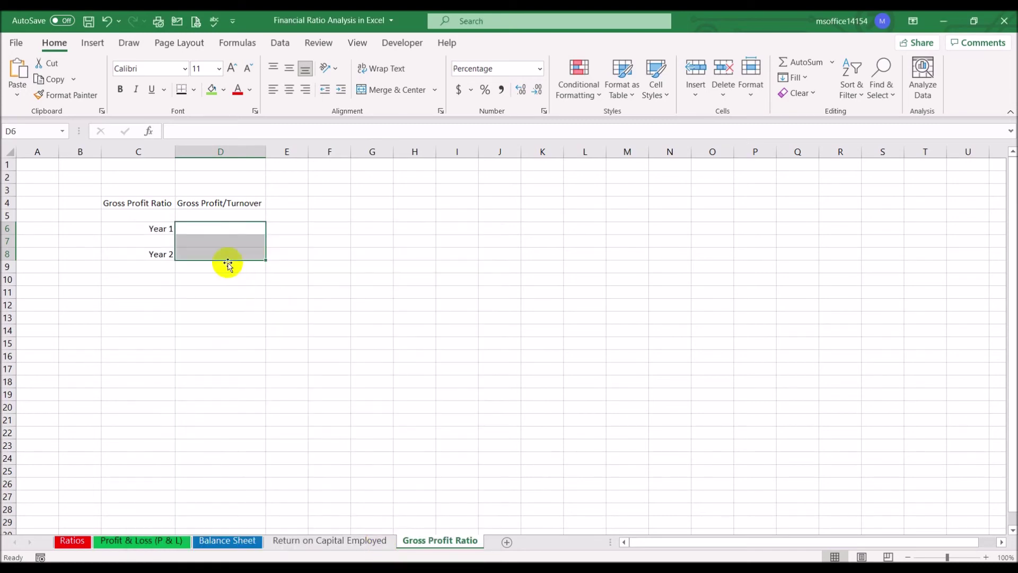
- Calculate the Year 1 ratio in D6 by dividing gross profit in D13 by turnover in D6 of the Profit & Loss sheet
left_click(214, 232)
type("=")
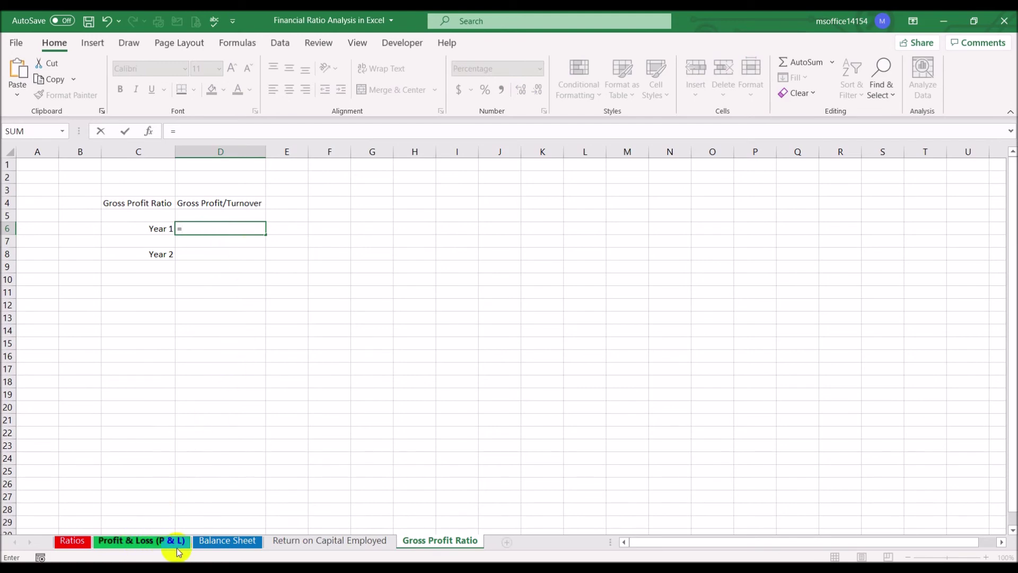
left_click(153, 546)
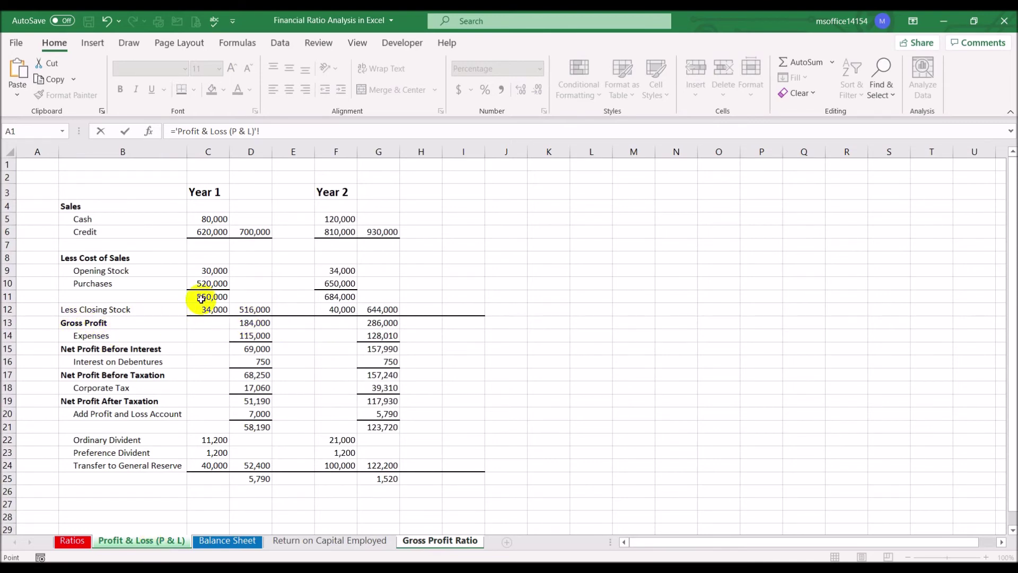
left_click(260, 322)
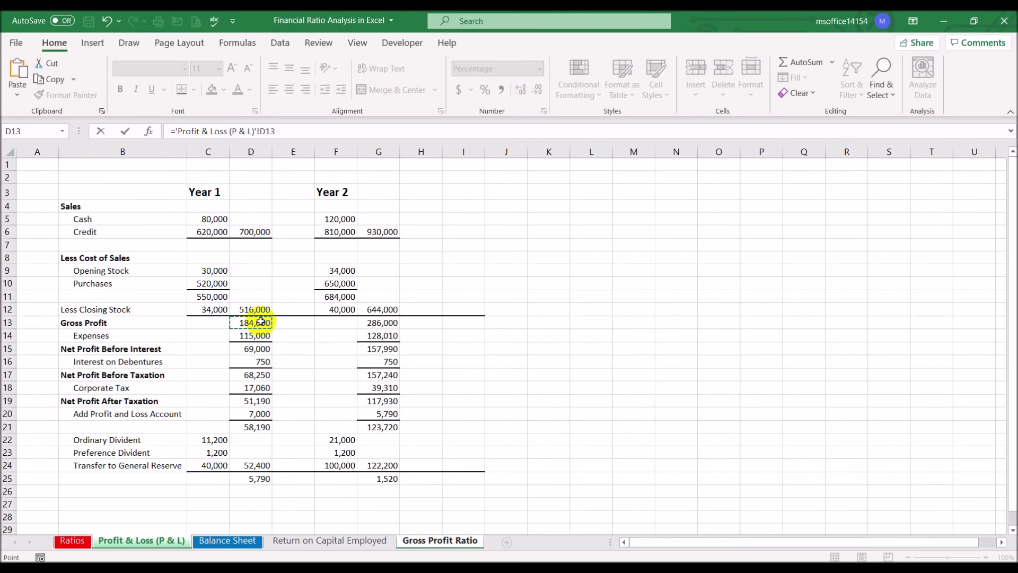
type("/")
left_click(258, 231)
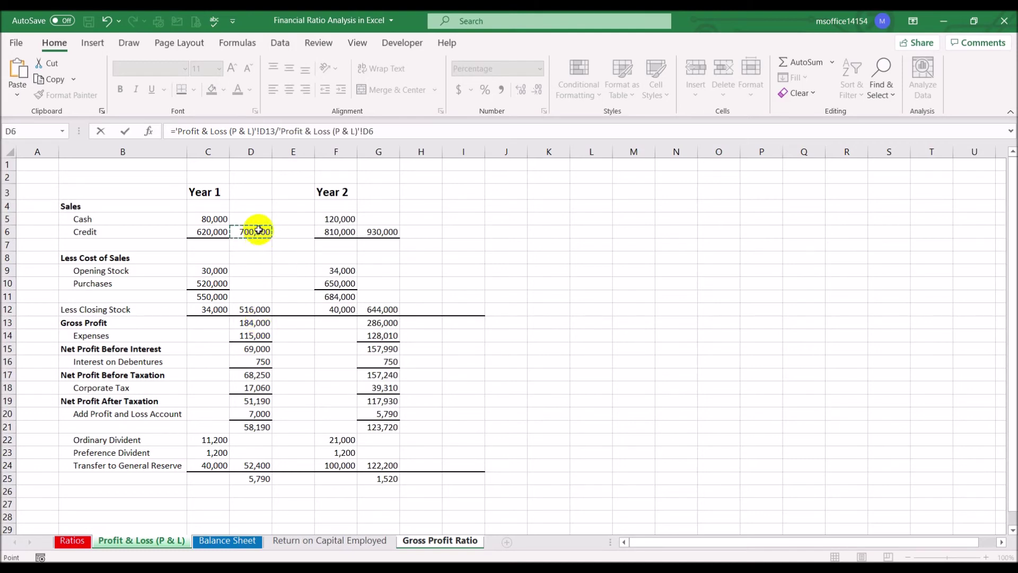
key("Return")
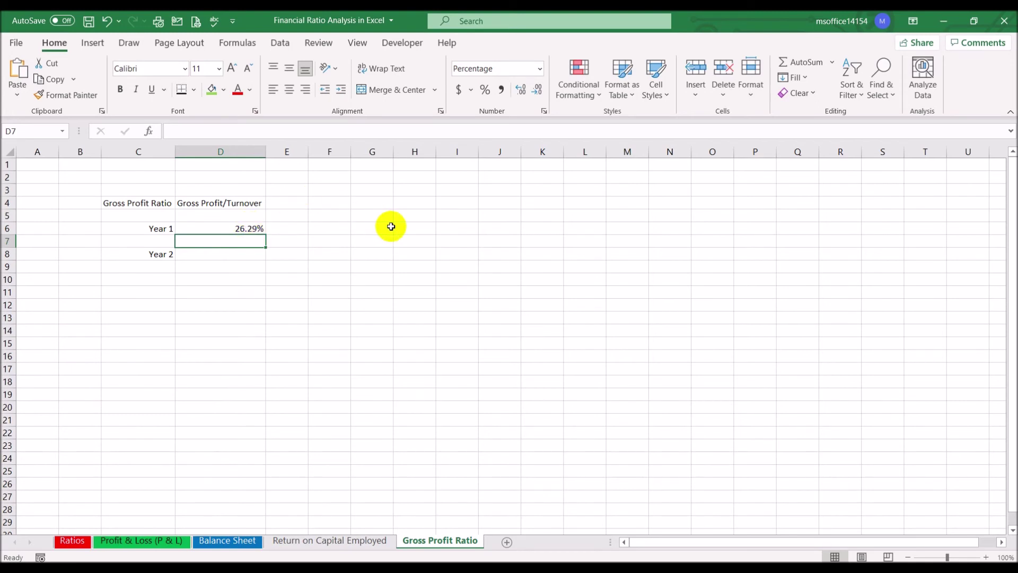
- Calculate the Year 2 ratio in D8 by dividing gross profit in G13 by turnover in G6 of the Profit & Loss sheet
key("Down")
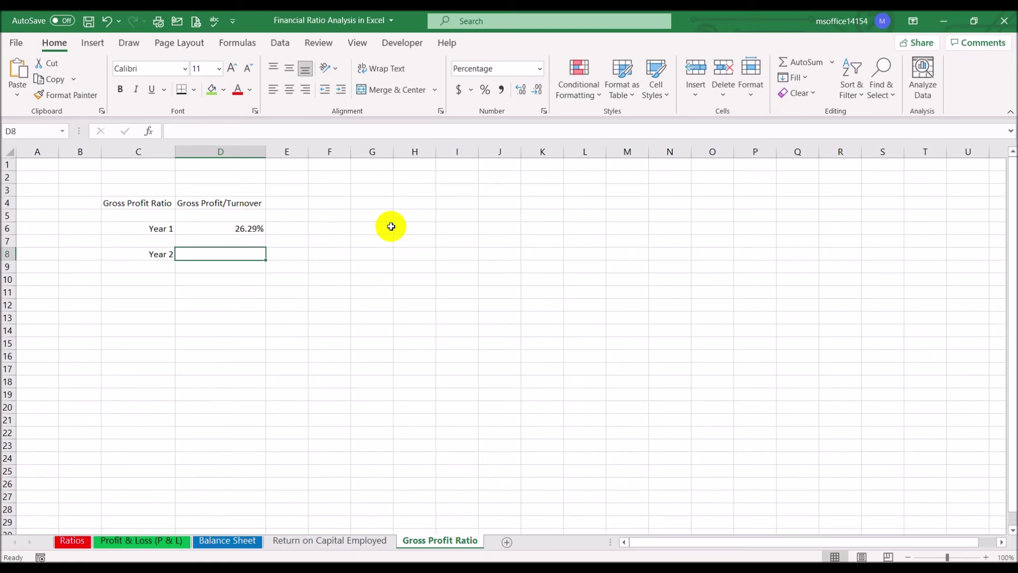
type("=")
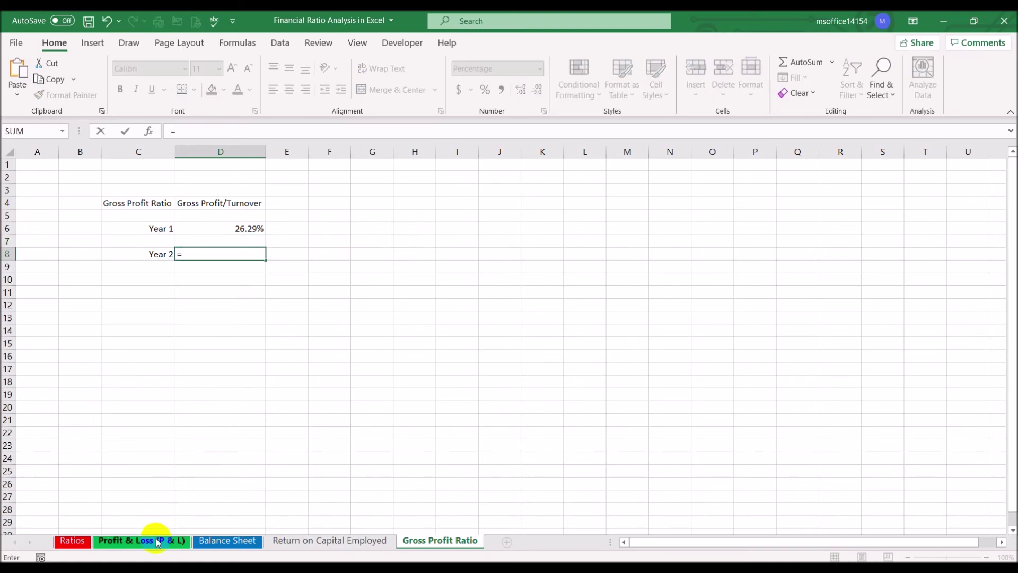
left_click(158, 541)
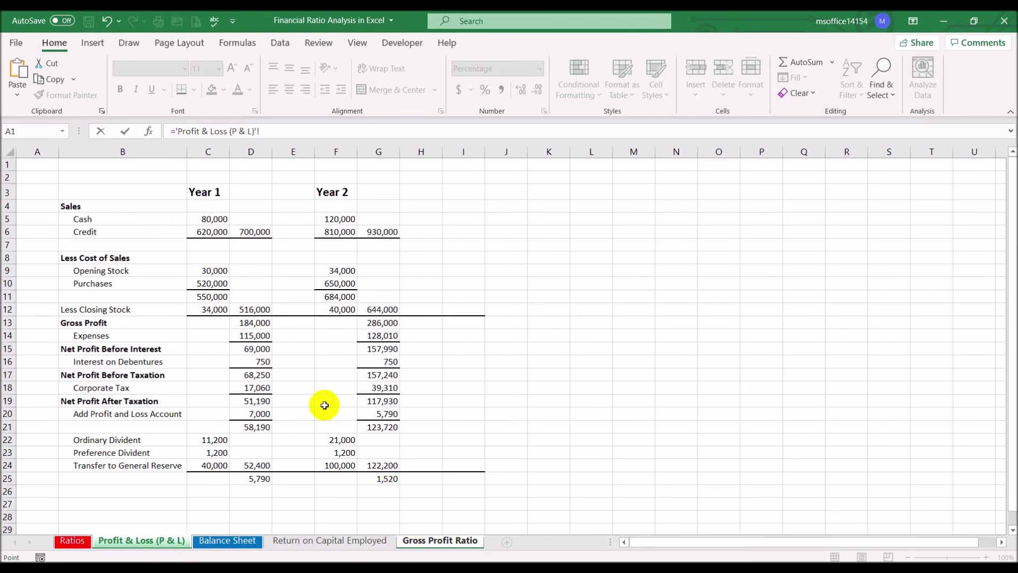
left_click(378, 323)
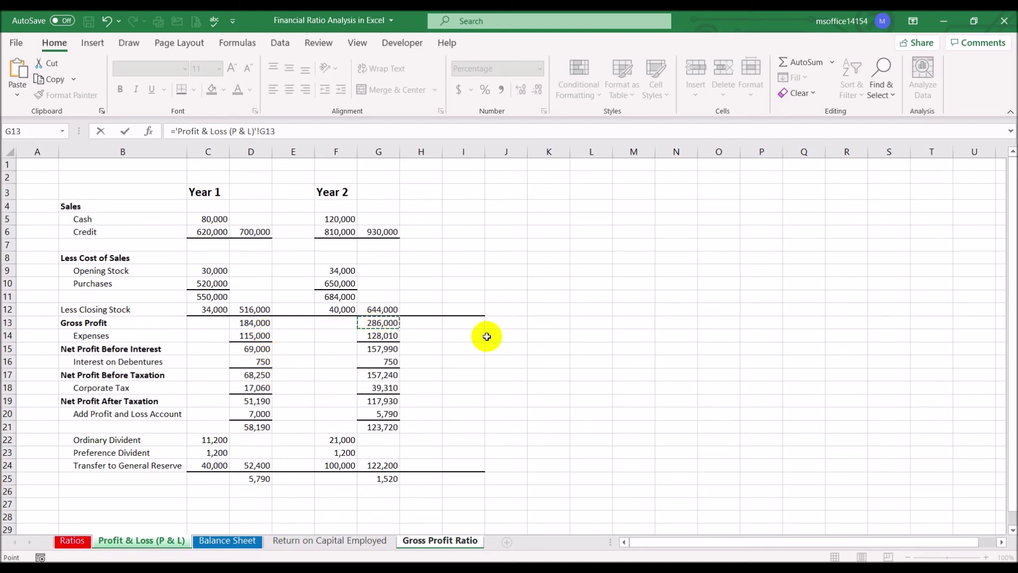
type("/")
left_click(384, 231)
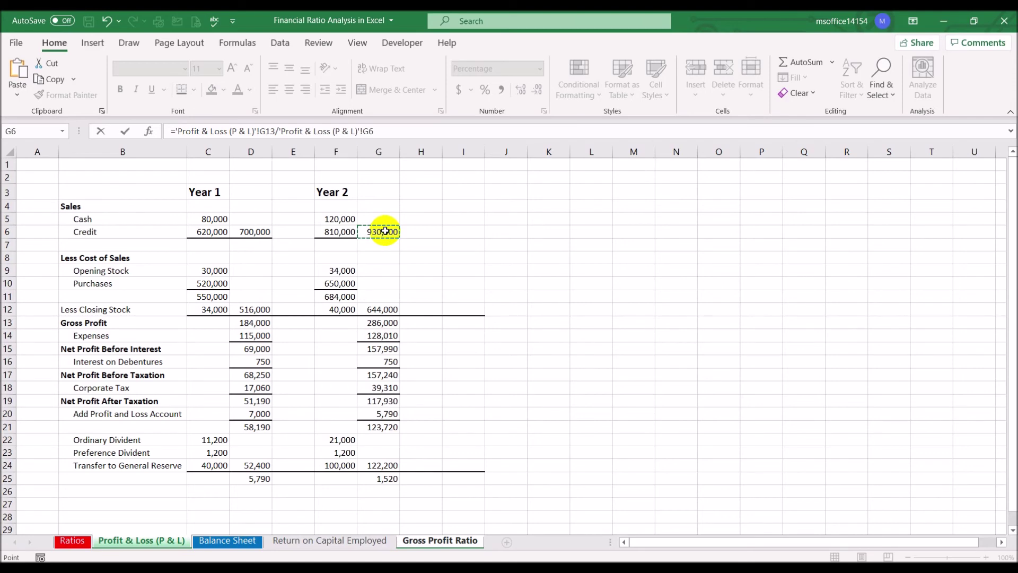
key("Return")
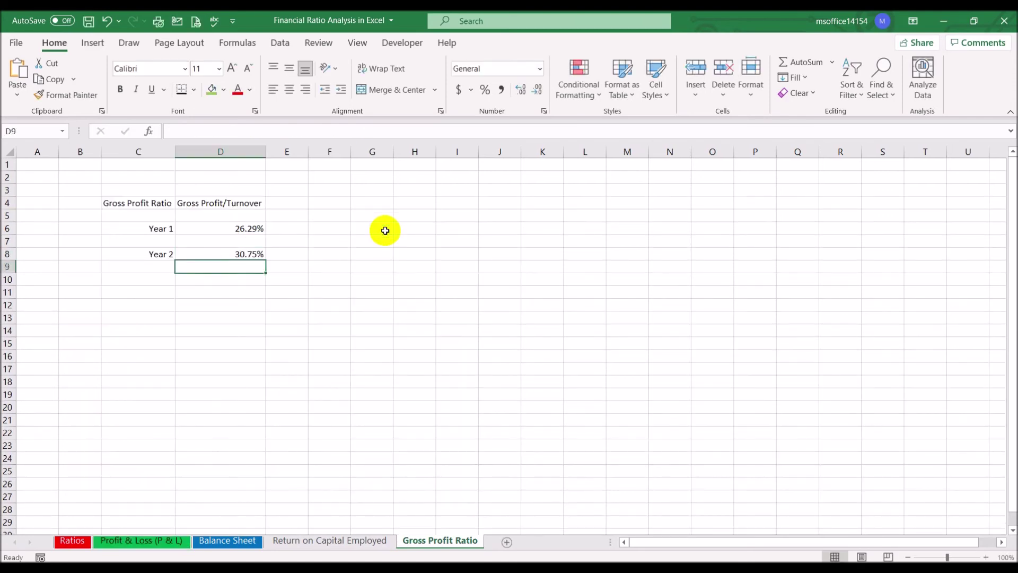
left_click(227, 229)
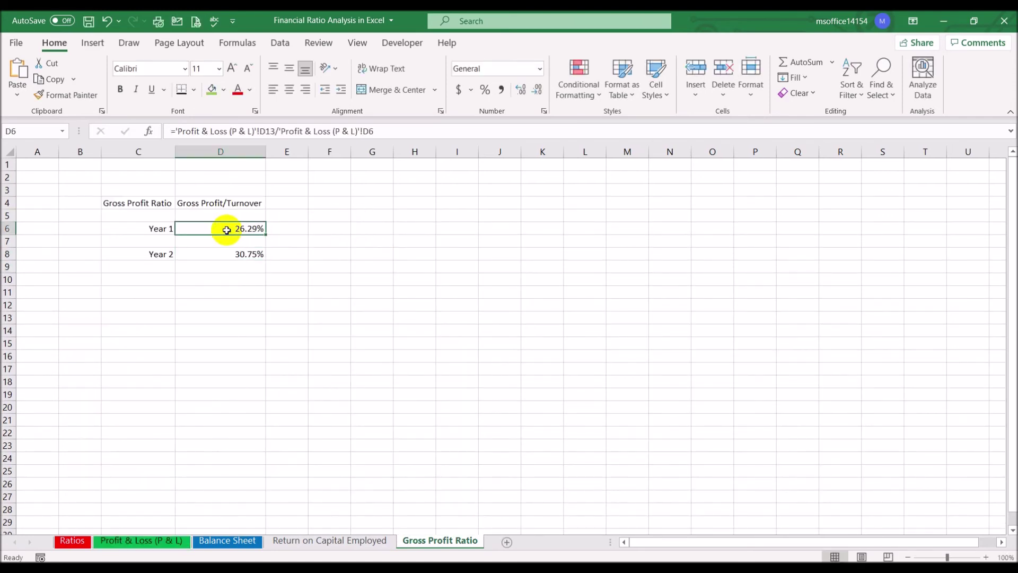
left_click(258, 258)
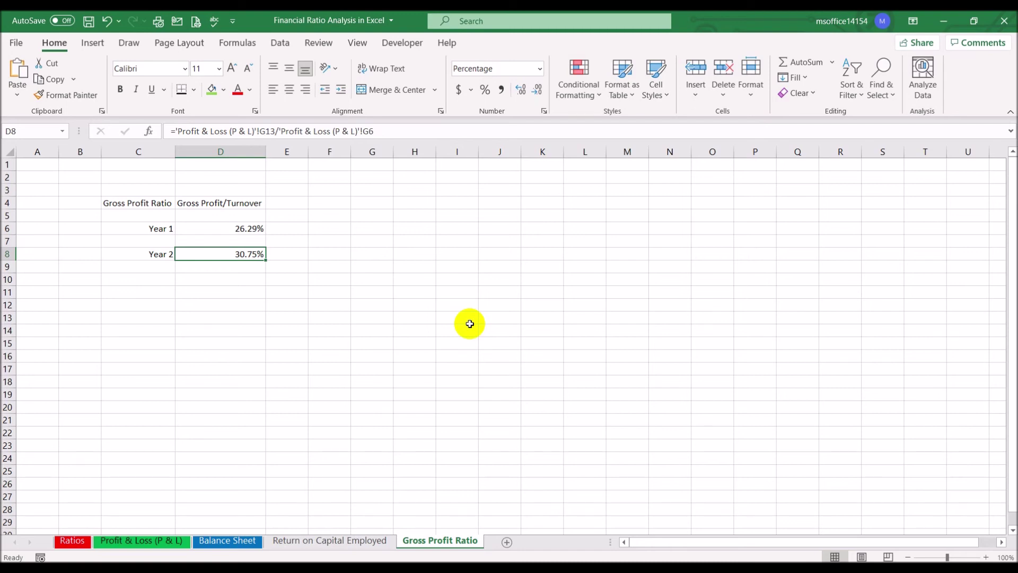
- On the Ratios sheet, fill the Gross Profit Ratio cell B6 with green and copy the text "Mark-up Ratio" from B7
left_click(80, 545)
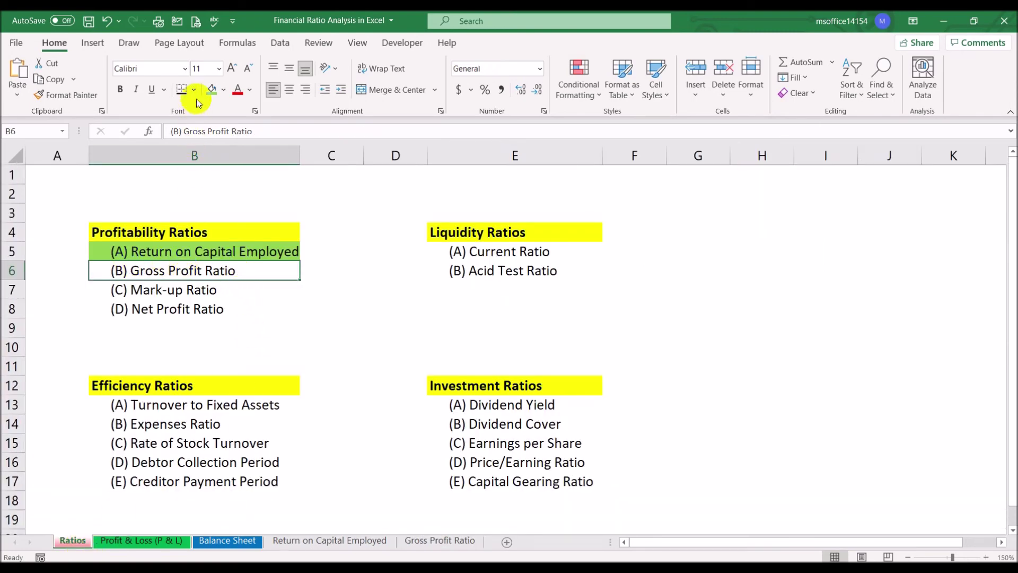
left_click(211, 89)
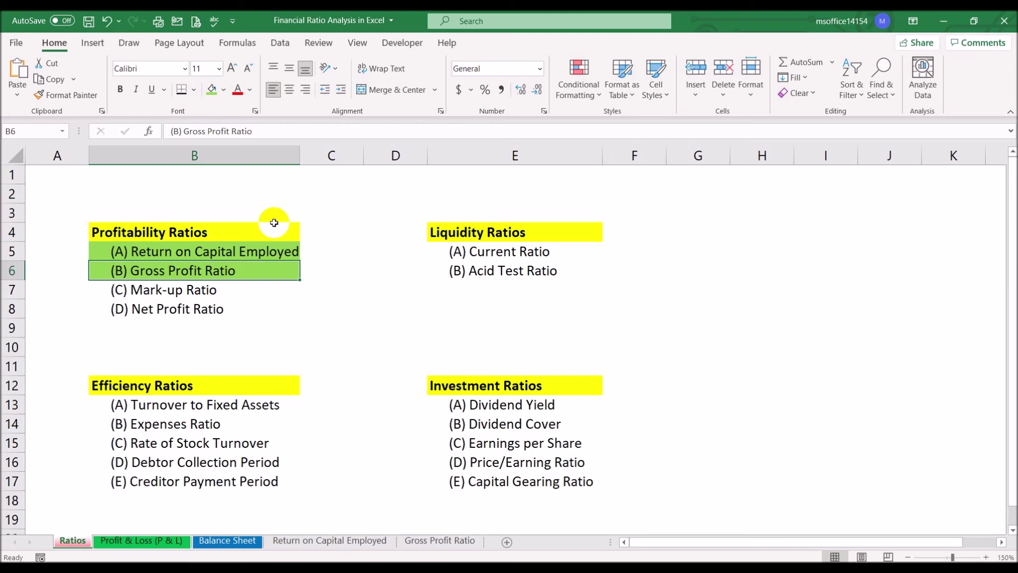
left_click(222, 292)
left_click(261, 132)
left_click_drag(260, 132, 182, 131)
key("ctrl+c")
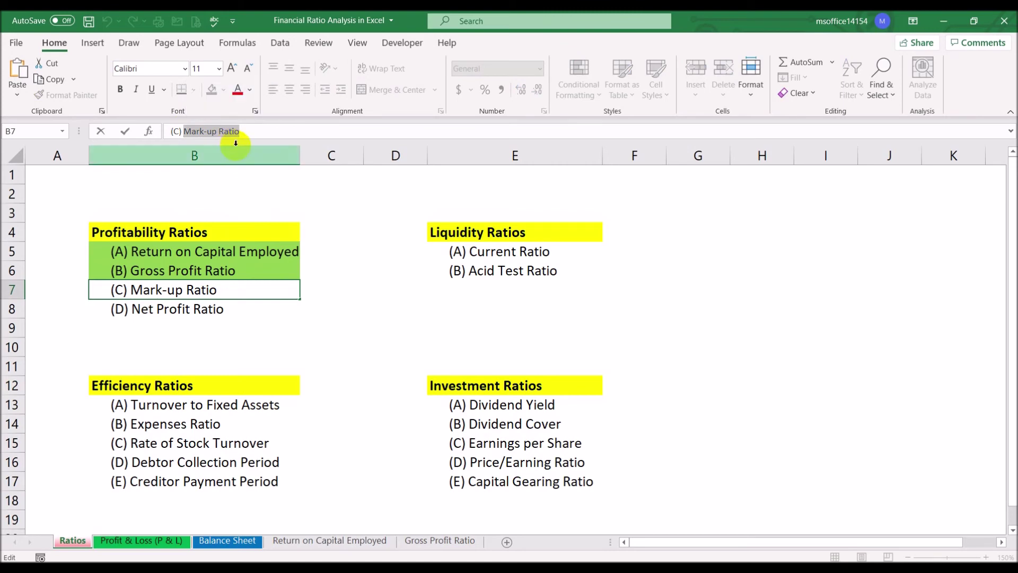
key("Escape")
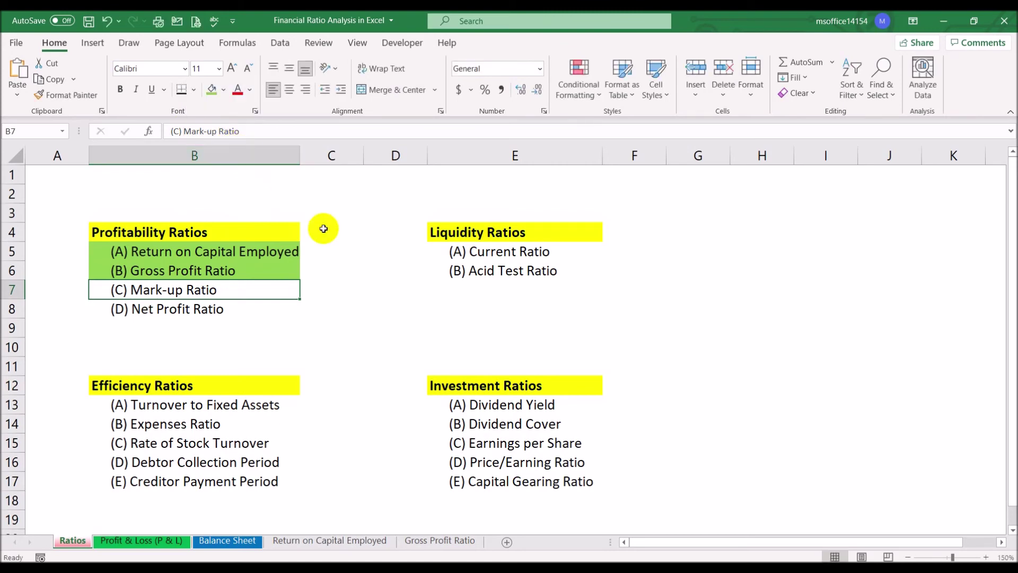
- Add a new sheet after Gross Profit Ratio and name it "Mark-up Ratio" with the copied text
left_click(507, 540)
mouse_move(129, 540)
left_mouse_down()
mouse_move(545, 539)
mouse_move(518, 541)
left_mouse_up()
key("ctrl+v")
key("Return")
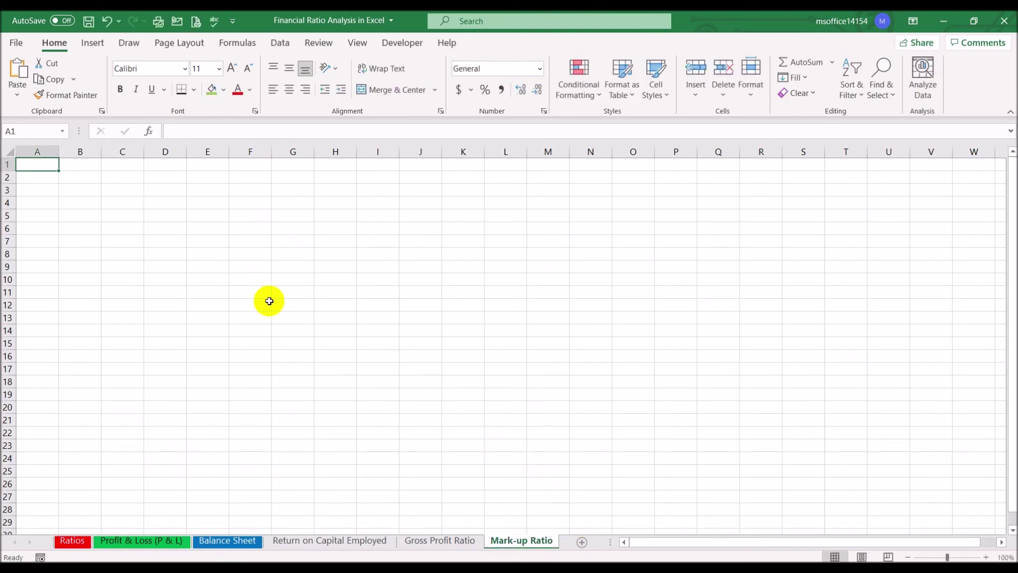
- Enter "Mark-up Ratio" in C4 of the new sheet and fit column C's width to the text
left_click(122, 202)
left_click(207, 131)
key("ctrl+v")
key("Tab")
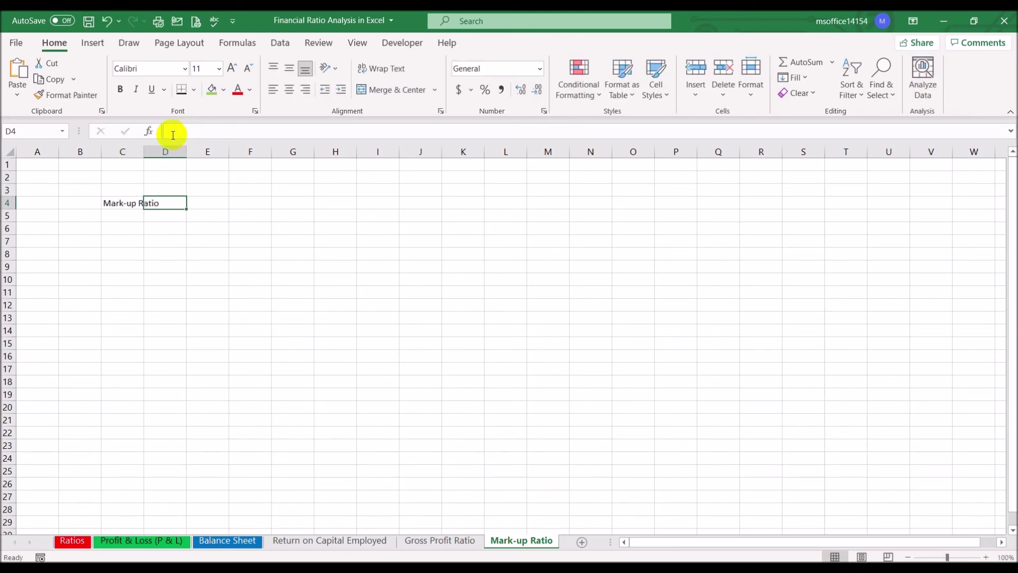
double_click(143, 152)
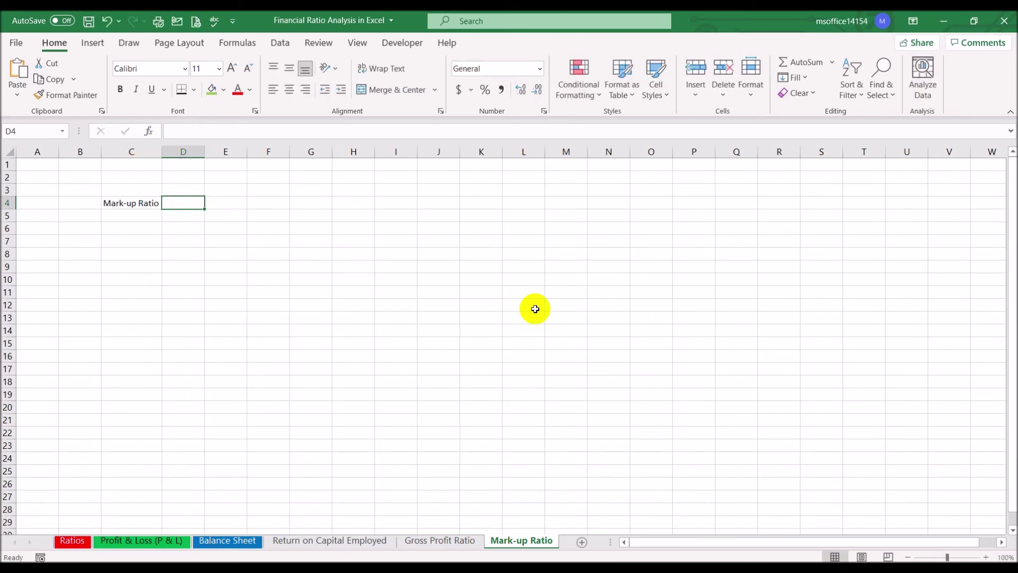
- Enter the written formula "Gross Profit/Cost of Sales*100" in D4
type("Gr")
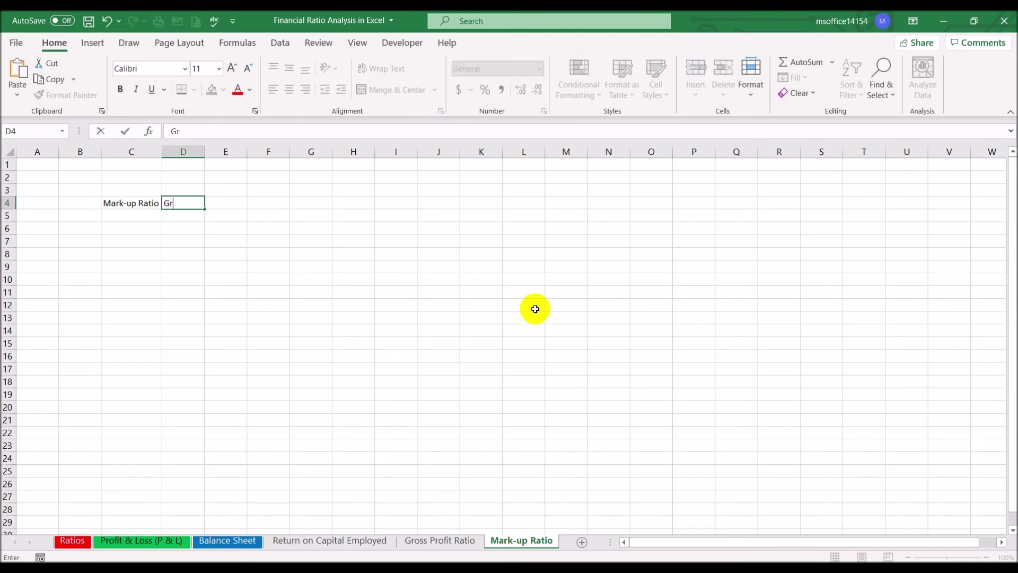
type("oss Profit/Cost")
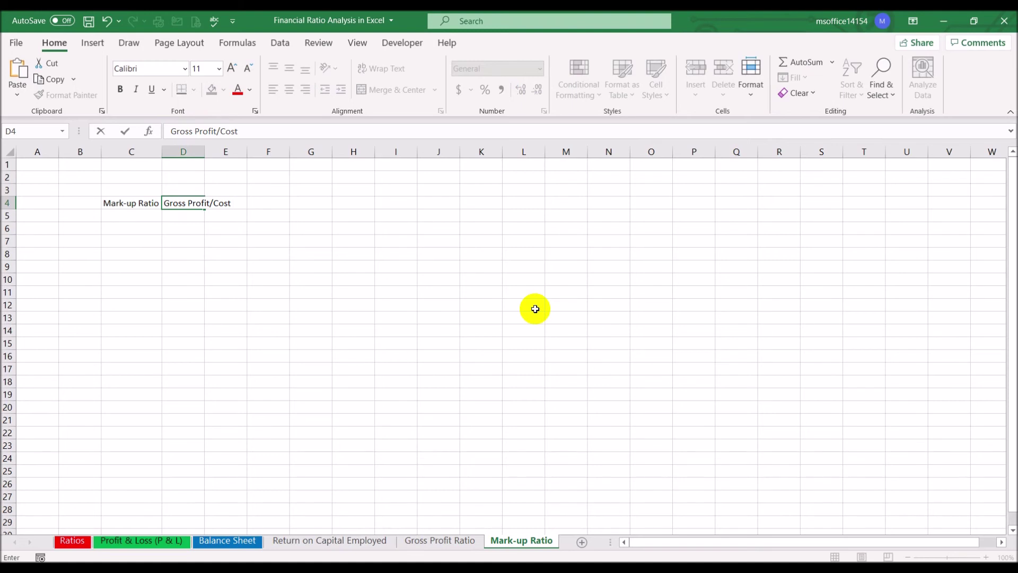
type(" of Sales8100")
key("Return")
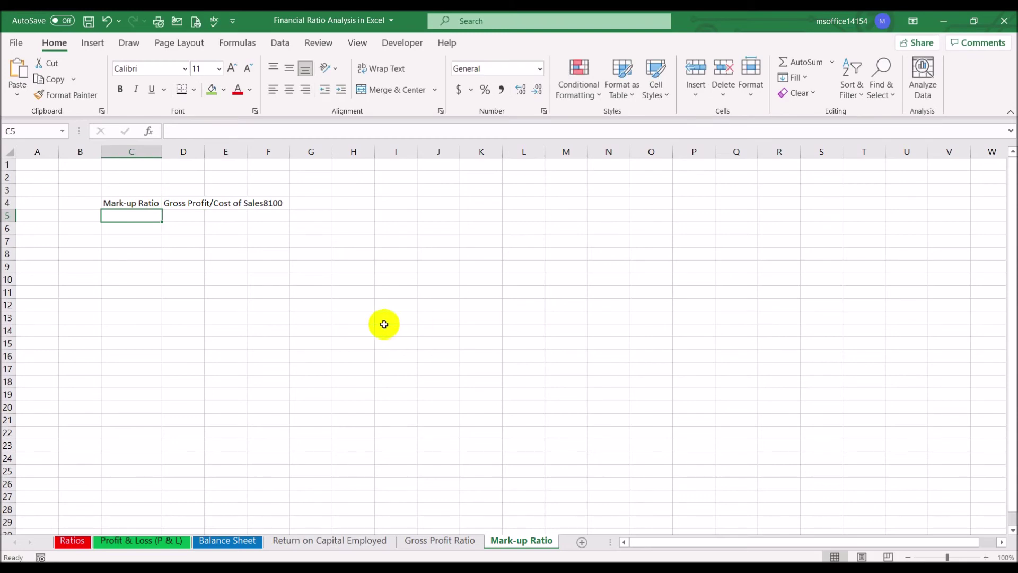
left_click(174, 202)
left_click(270, 131)
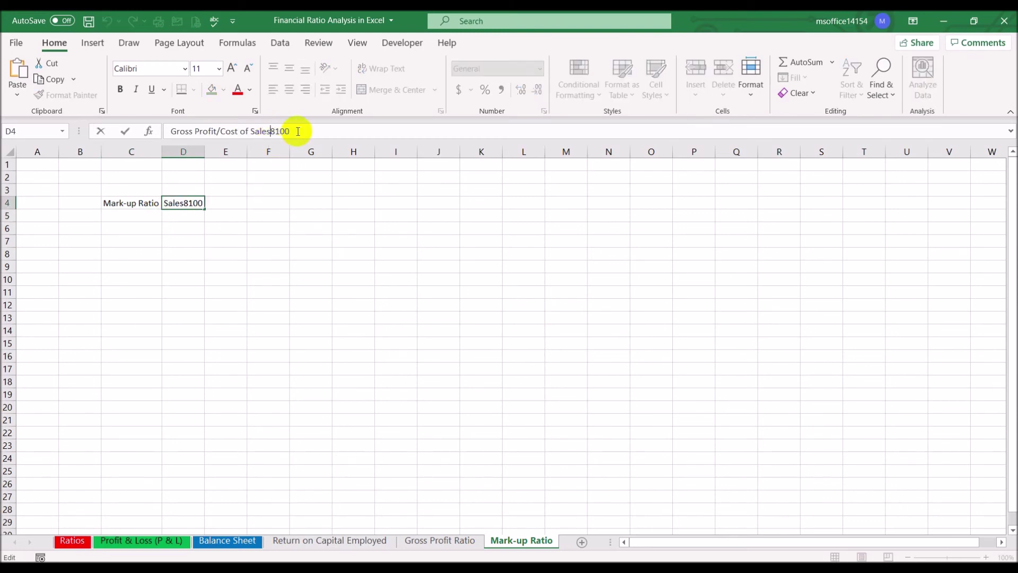
key("Delete")
type("*")
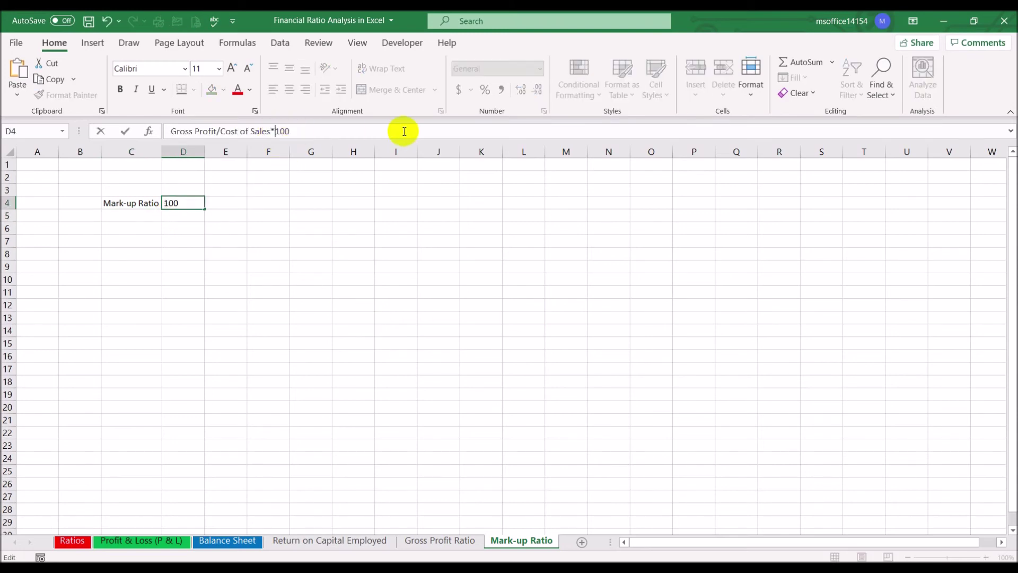
key("Return")
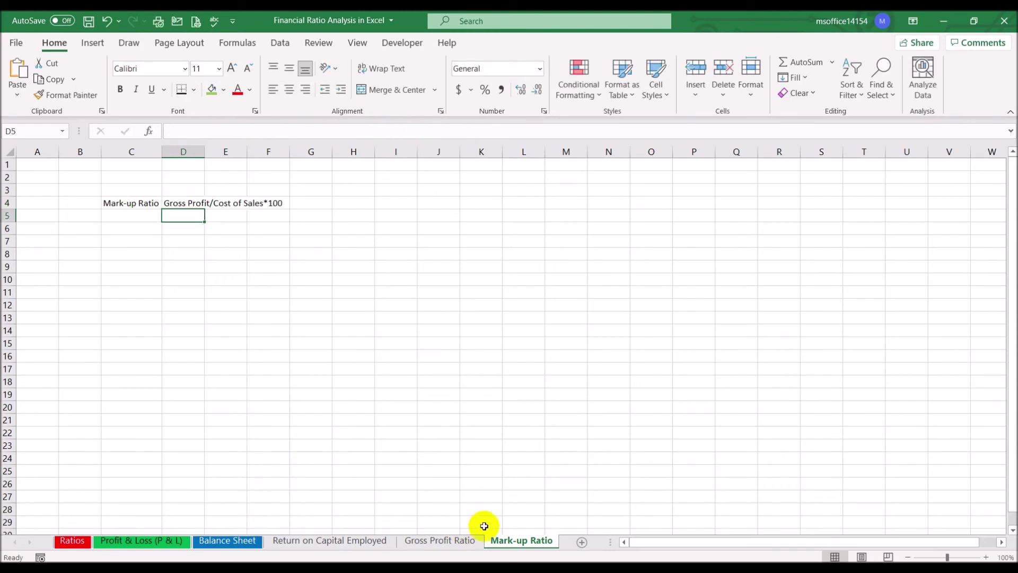
- Append "*100" to the written formula in D4 of the Gross Profit Ratio sheet, fit column D's width, and return to the Mark-up Ratio sheet
left_click(440, 540)
left_click(224, 203)
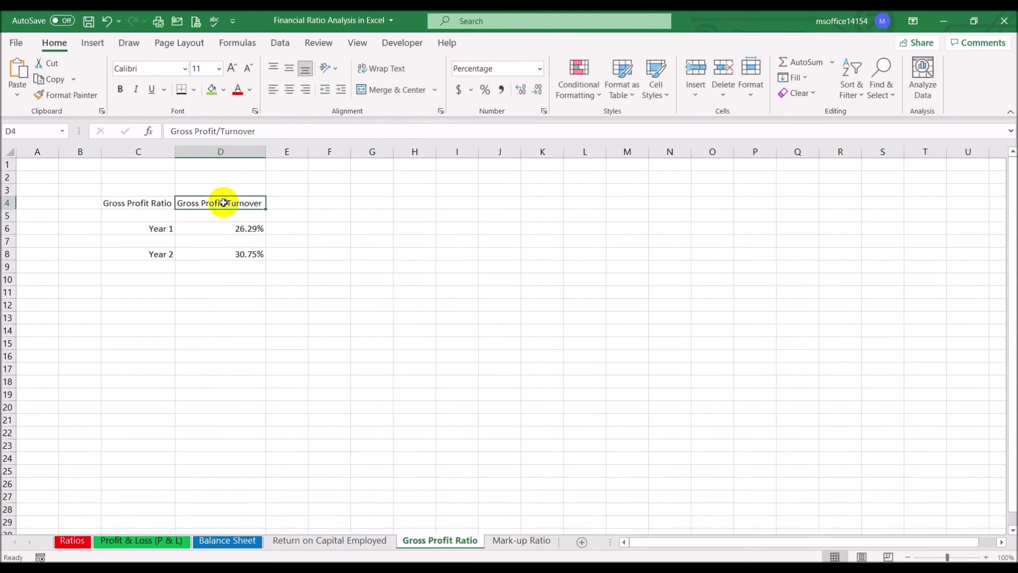
left_click(344, 129)
type("*100")
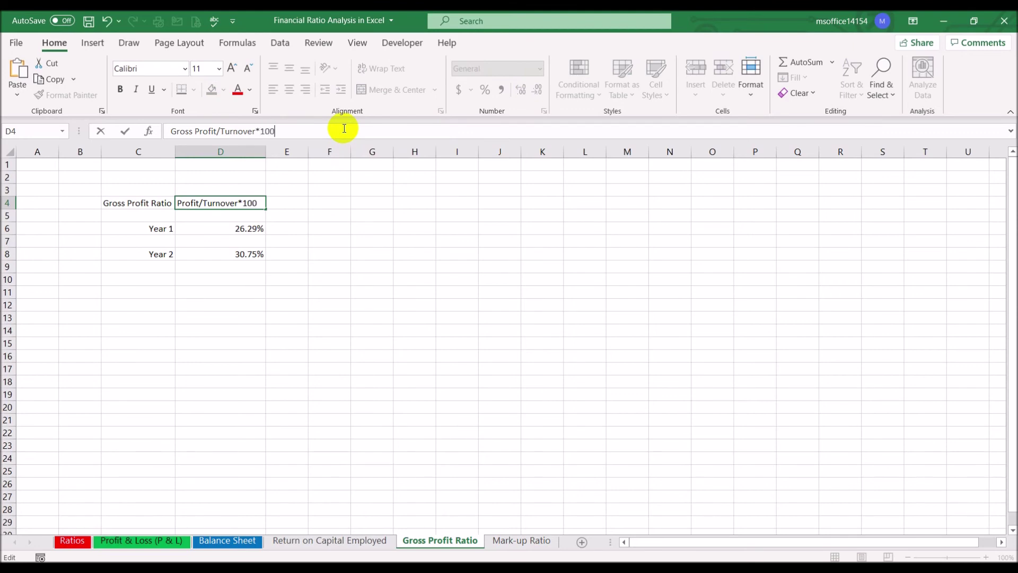
key("Return")
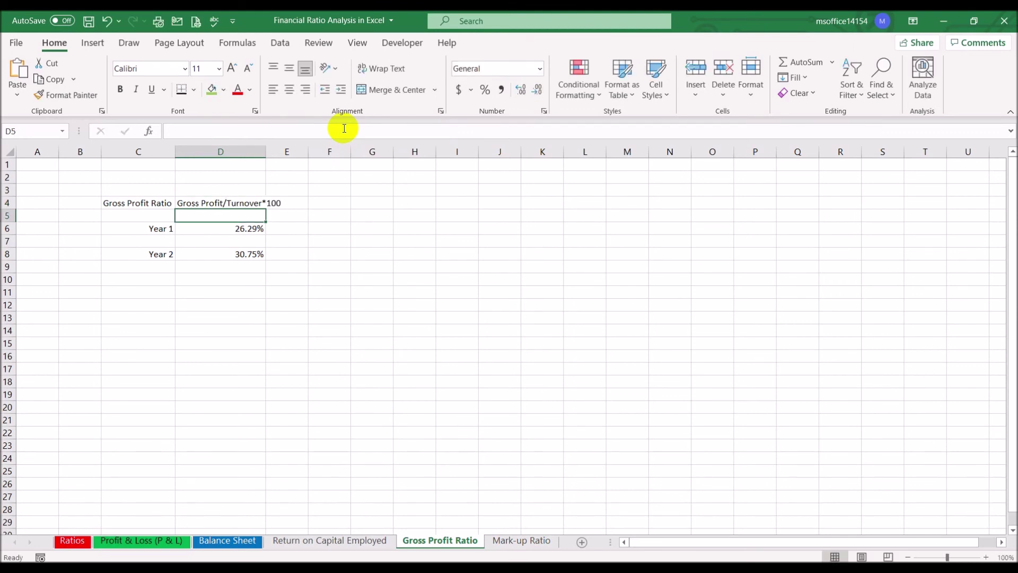
double_click(265, 152)
left_click(506, 539)
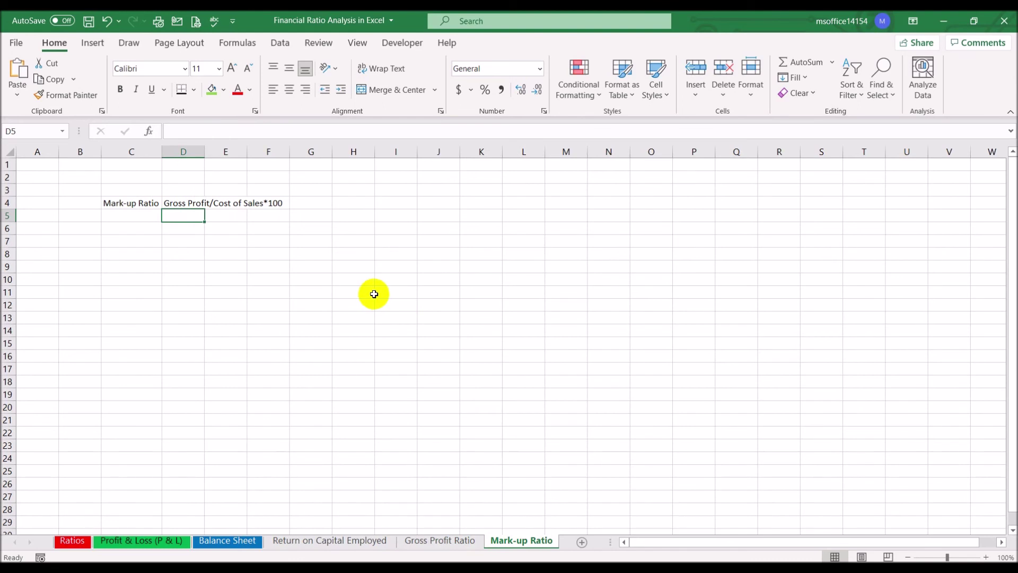
- Enter the labels "Year 1" in C7 and "Year 2" in C9 of the Mark-up Ratio sheet and right-align them
left_click(123, 239)
type("Year")
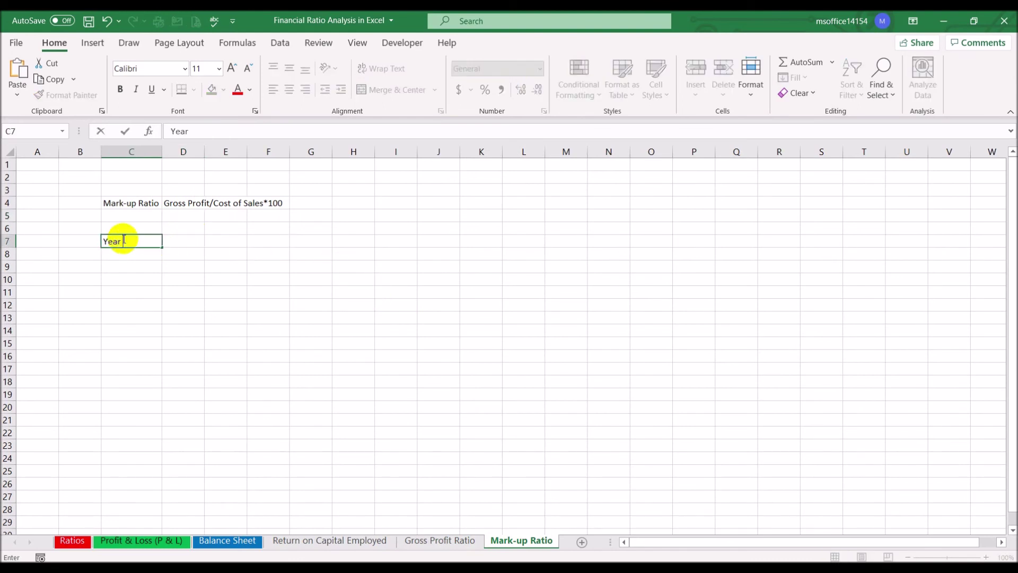
key("Return")
key("Return")
type("Year 2")
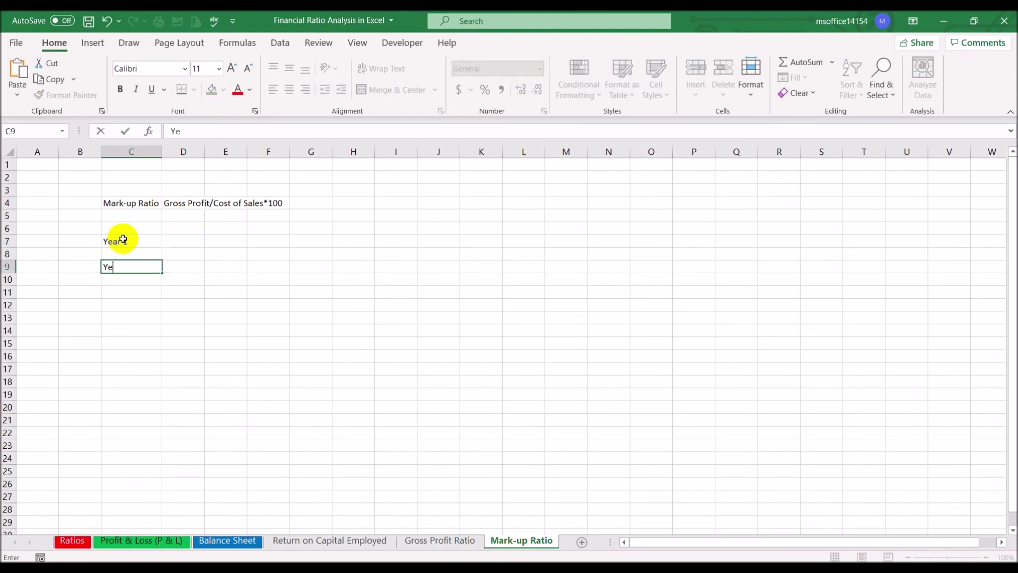
key("Return")
left_click(141, 227)
left_click_drag(136, 239, 190, 263)
left_click(306, 90)
- Format cells D7:D9 as Percentage with 2 decimal places
right_click(190, 263)
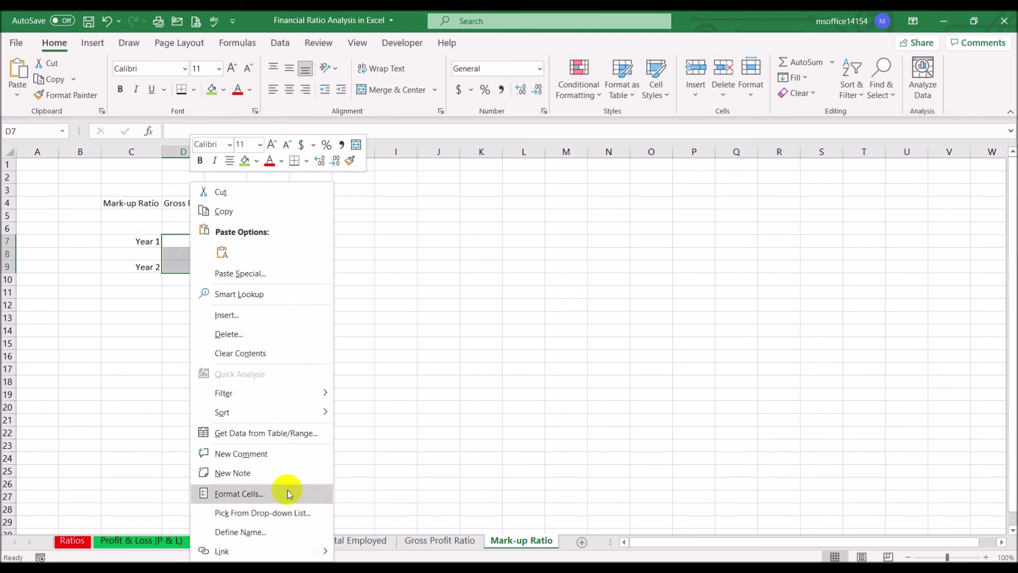
left_click(288, 493)
left_click(154, 343)
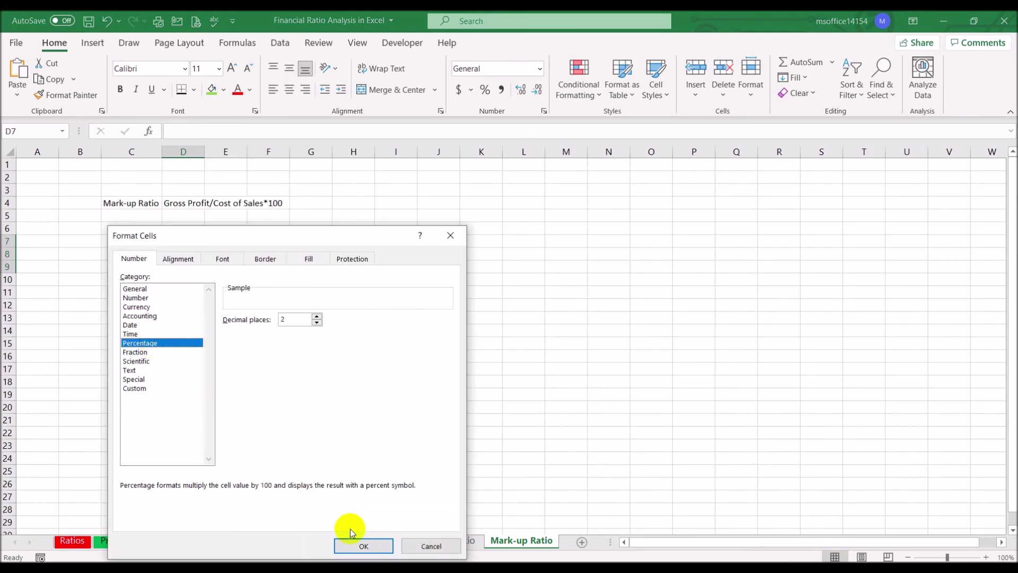
left_click(362, 543)
left_click(335, 331)
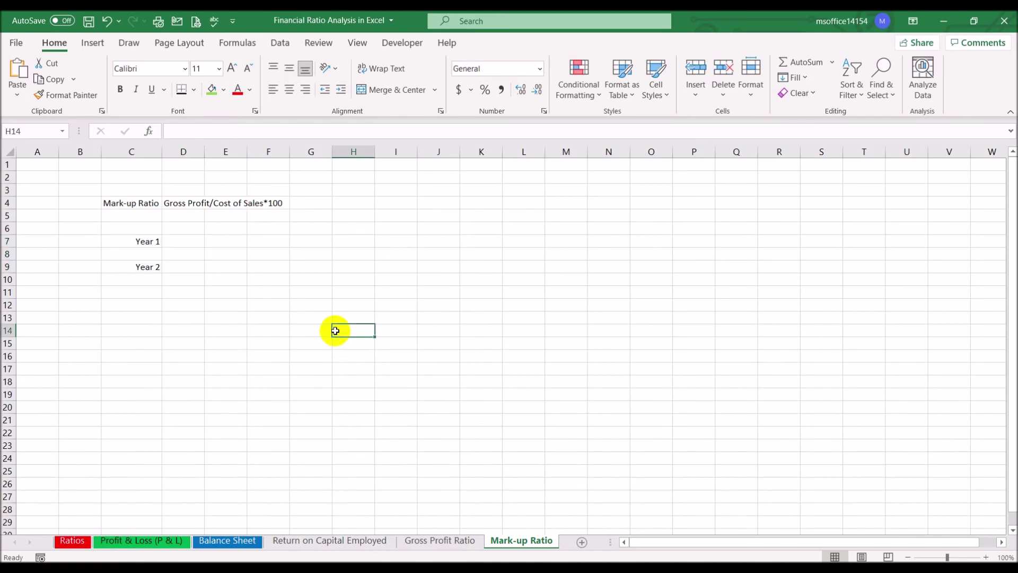
- Fit column D to its text and calculate Year 1's mark-up ratio in D7 as Profit & Loss D13 divided by D12
left_click(187, 242)
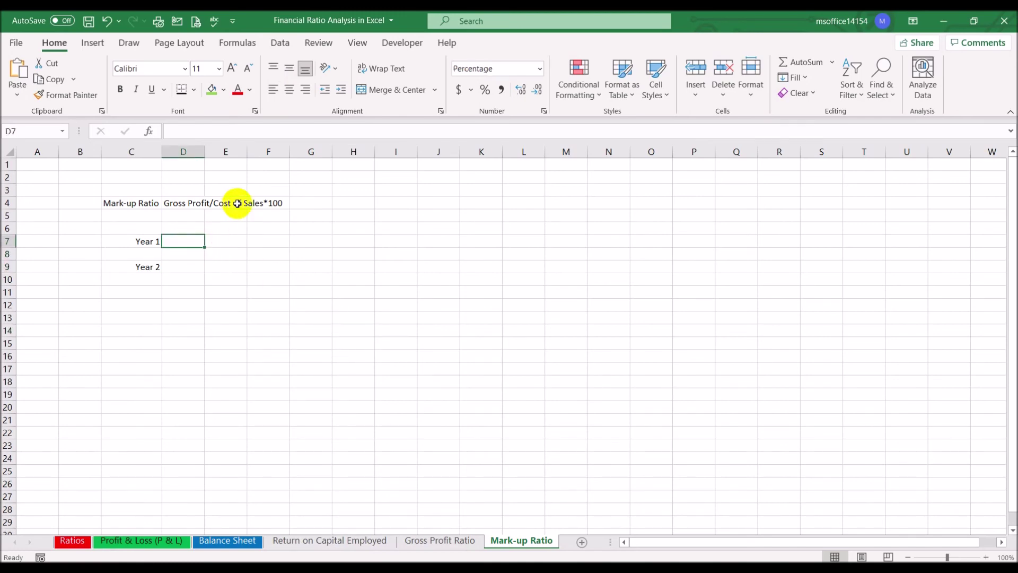
double_click(204, 151)
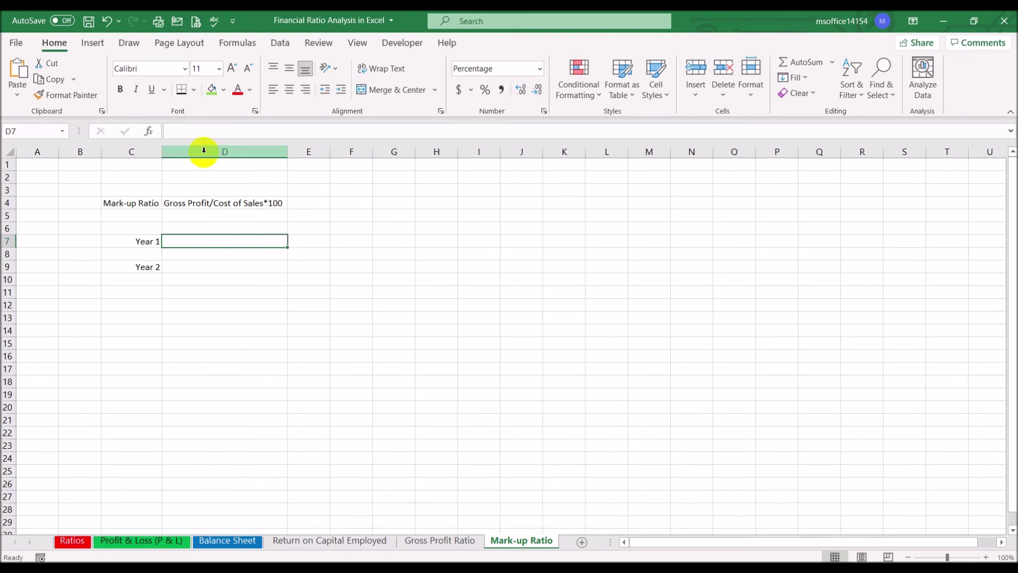
type("=")
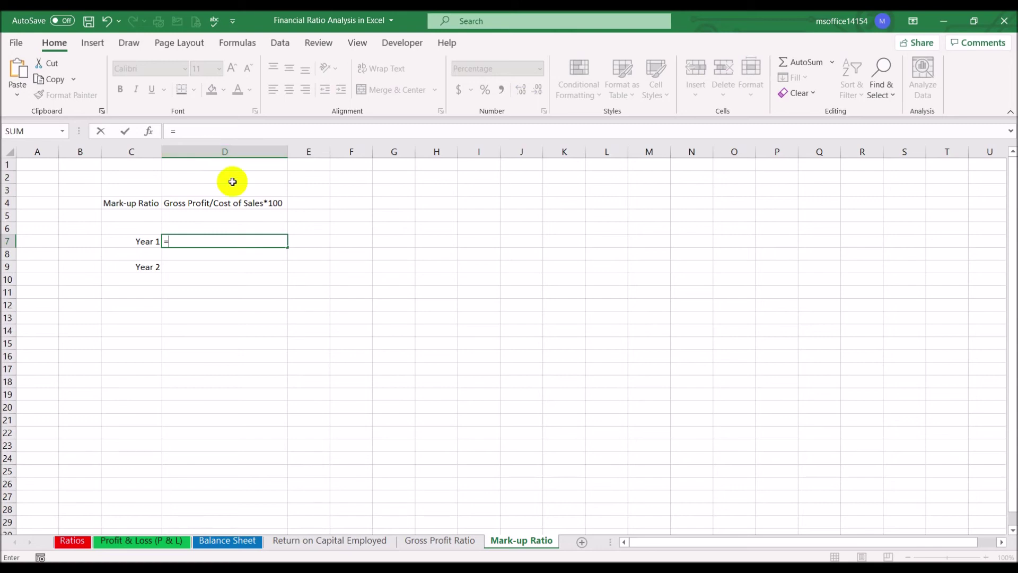
left_click(164, 540)
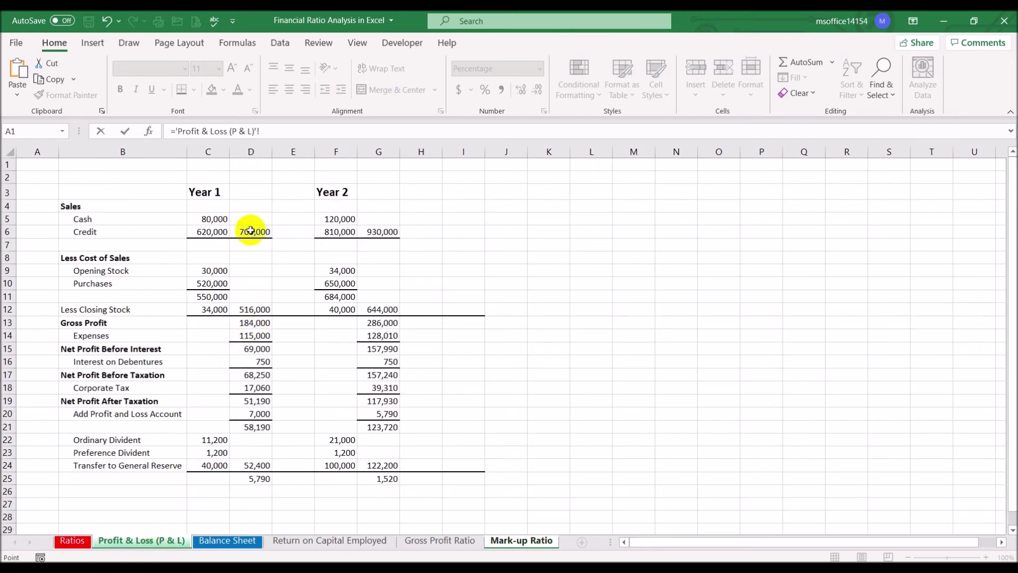
left_click(258, 324)
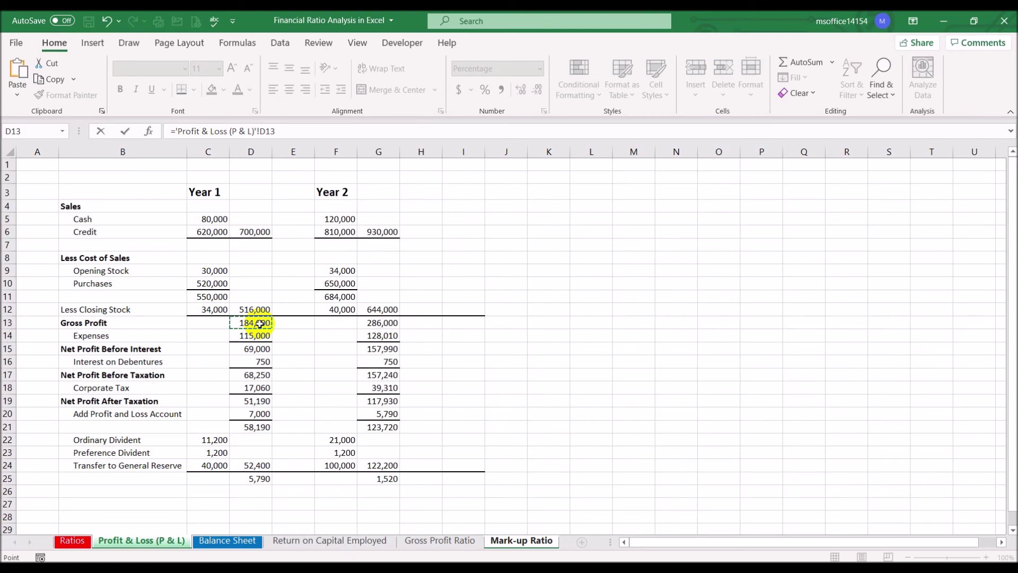
type("/")
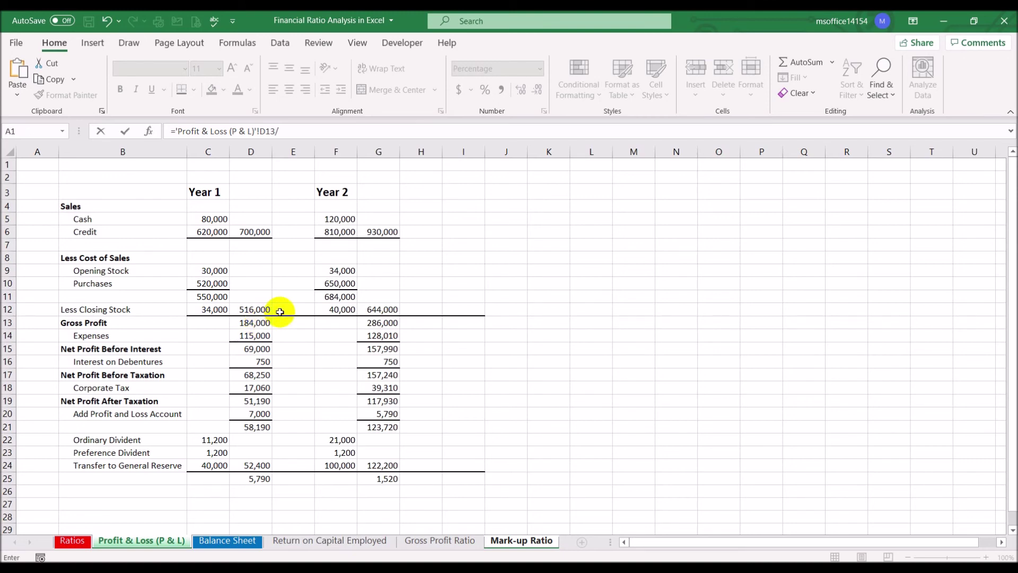
left_click(251, 309)
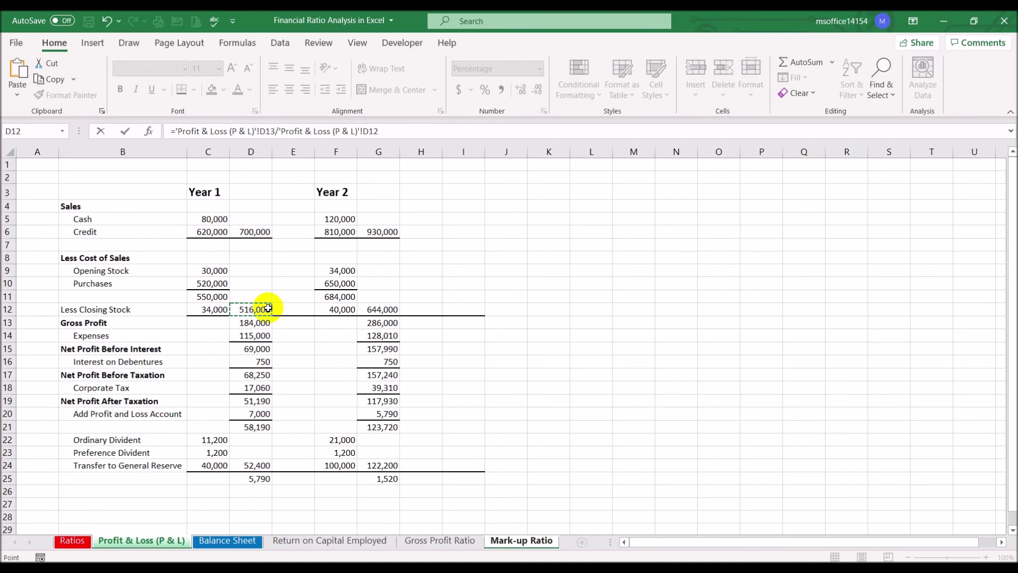
key("Return")
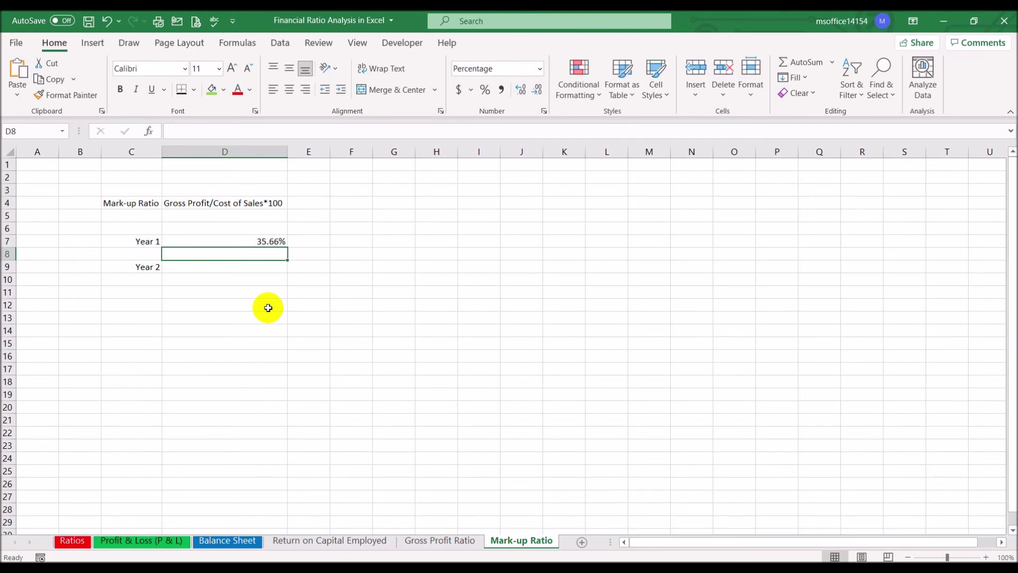
- Calculate Year 2's mark-up ratio in D9 as gross profit G13 divided by cost of sales G12 from the Profit & Loss sheet
key("Down")
type("=")
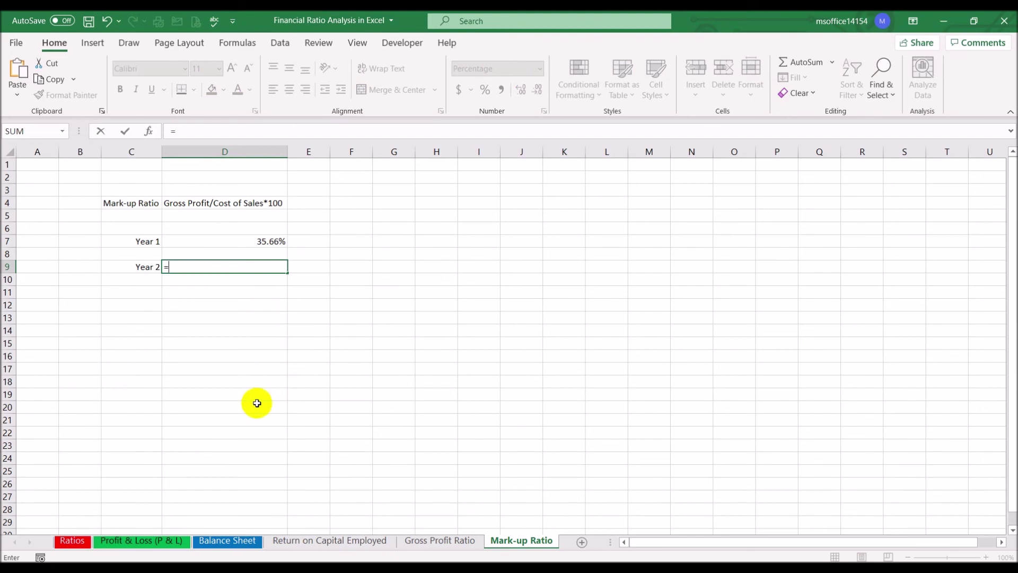
left_click(150, 542)
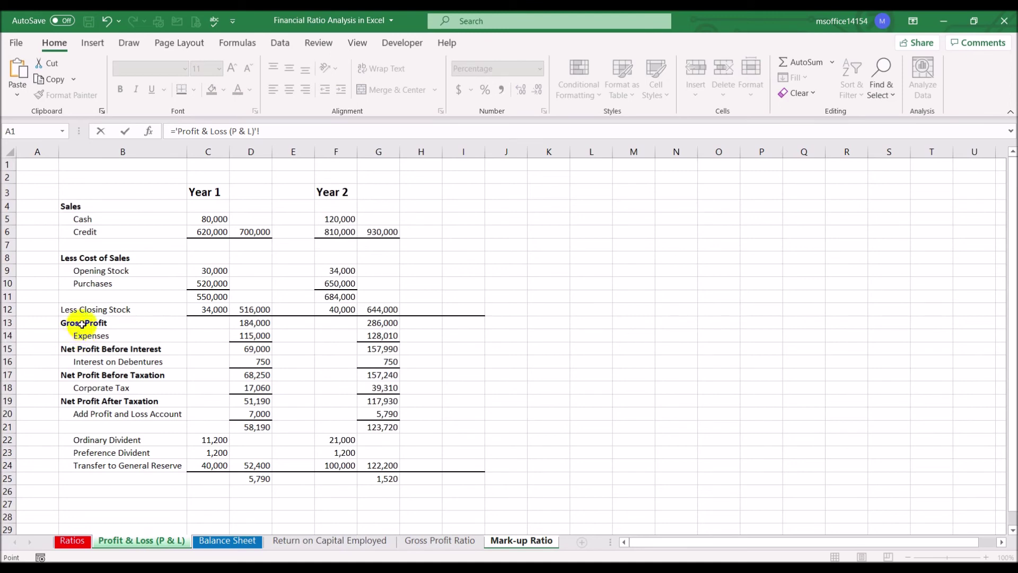
left_click(374, 324)
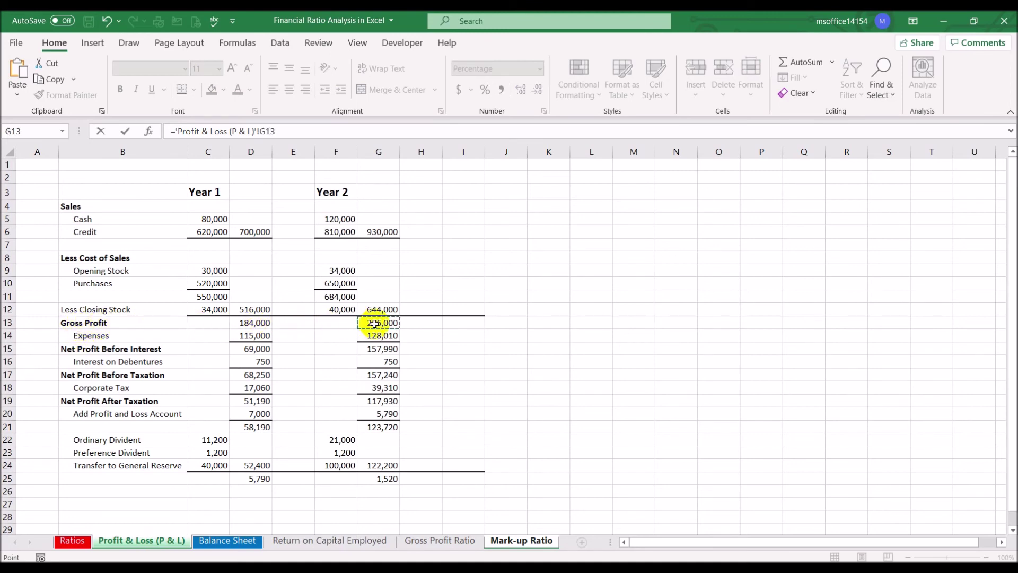
type("/")
left_click(374, 310)
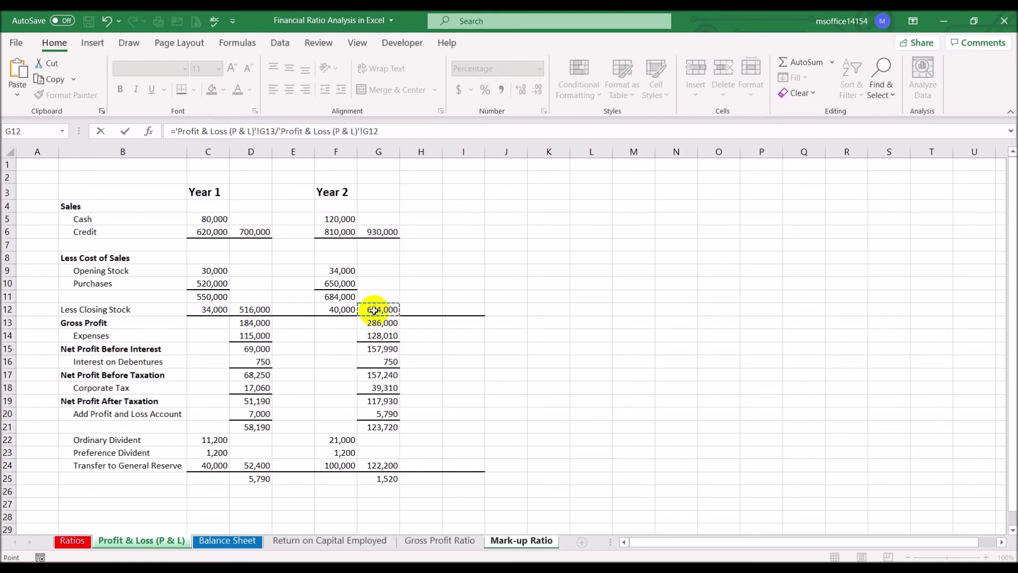
key("Return")
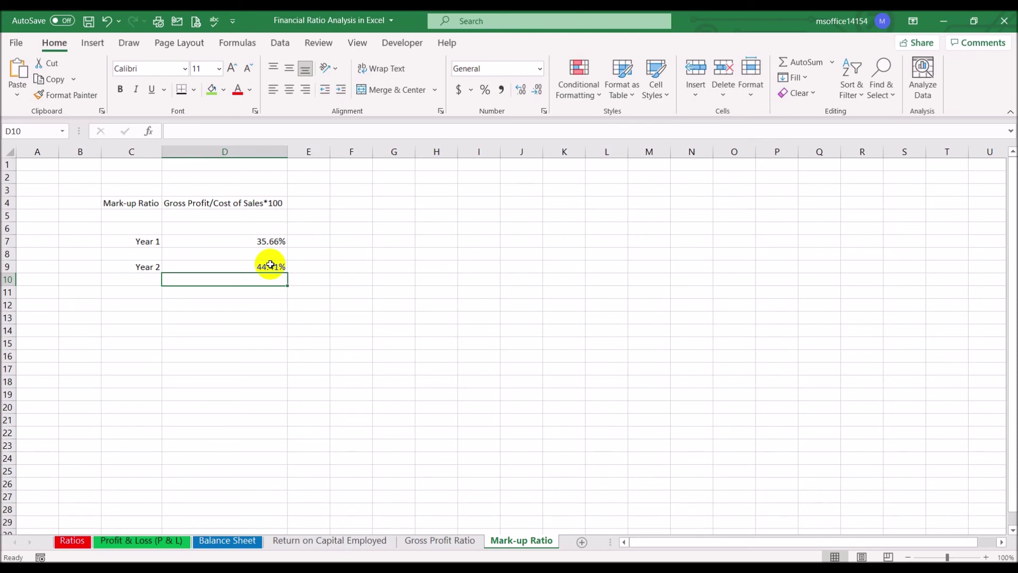
- Fill the "(C) Mark-up Ratio" cell B7 on the Ratios sheet with green
left_click(133, 542)
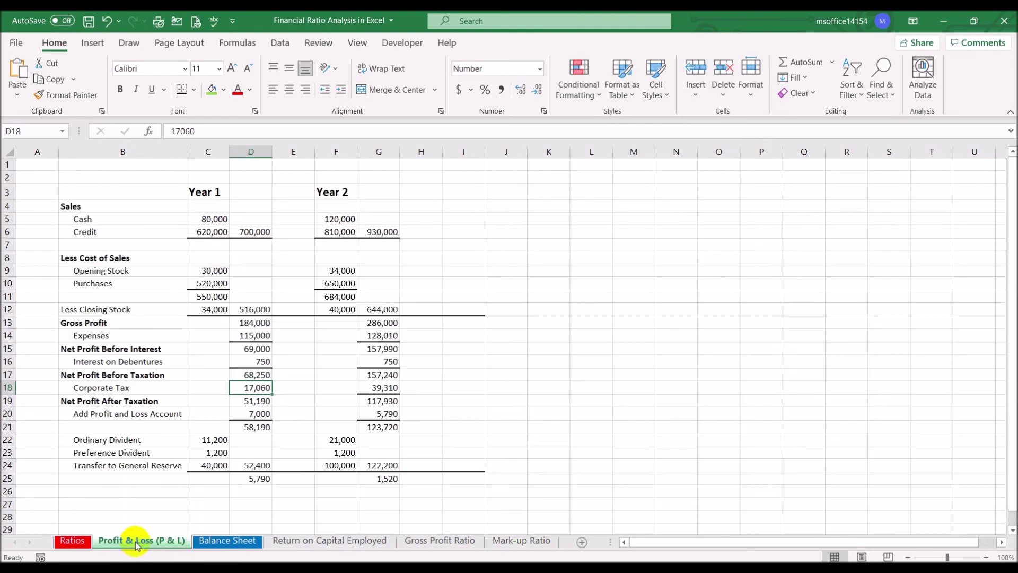
left_click(71, 540)
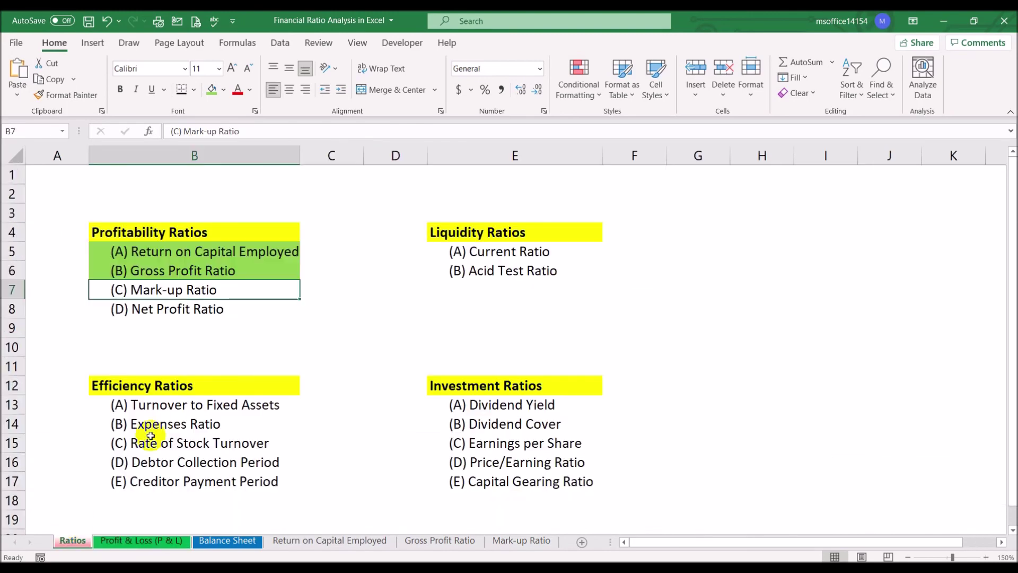
left_click(211, 89)
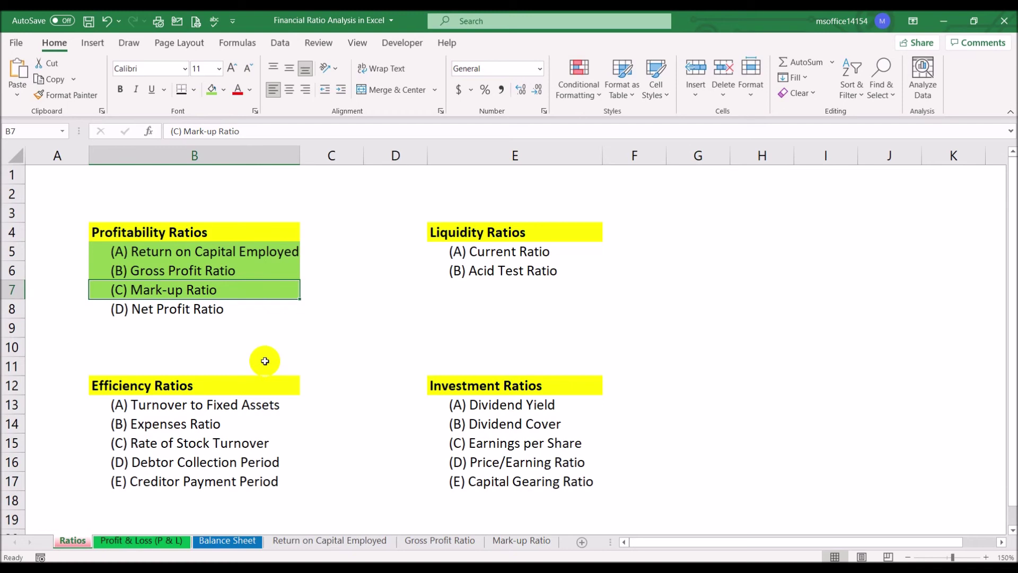
- Copy the text "Net Profit Ratio" from B8 of the Ratios sheet and add a new sheet with that name
left_click(194, 309)
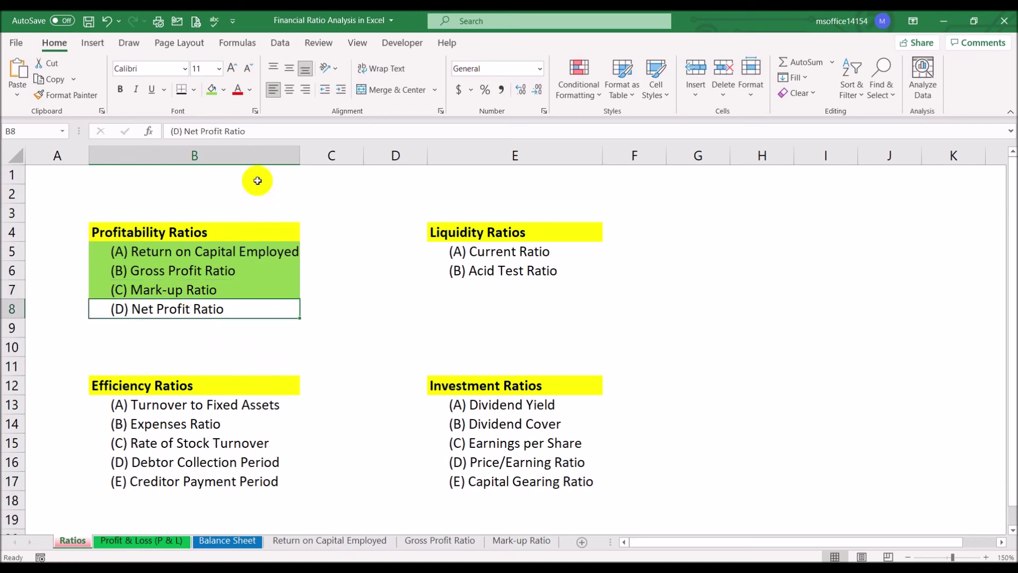
left_click_drag(246, 131, 184, 131)
key("Escape")
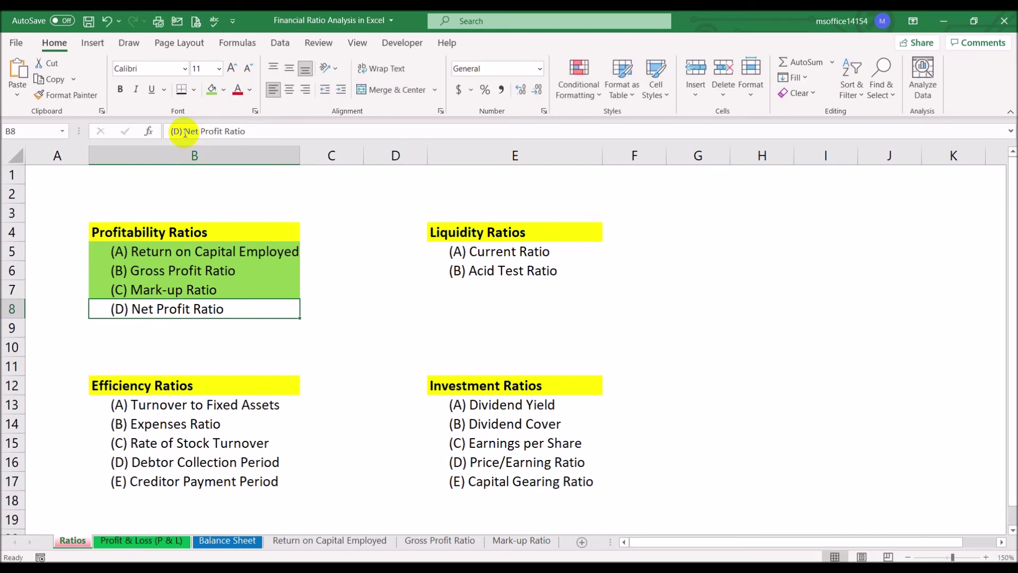
left_click(581, 542)
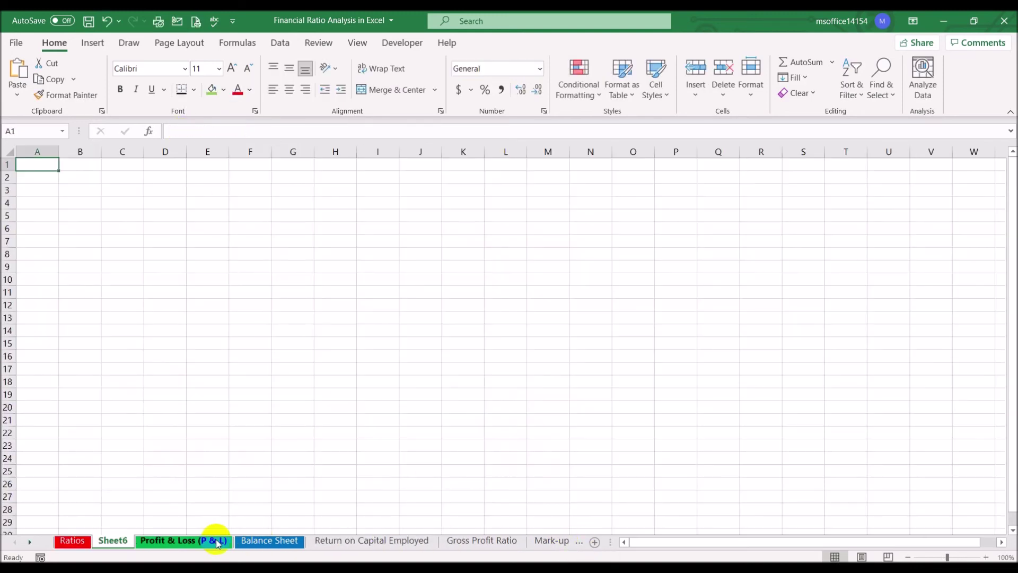
double_click(118, 541)
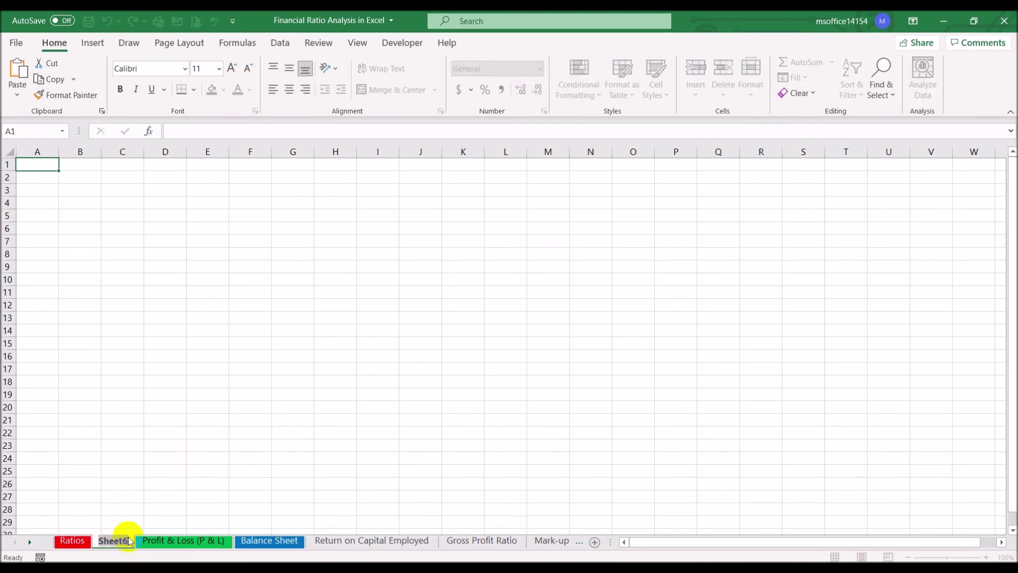
type("Net Profit Ratio")
key("Return")
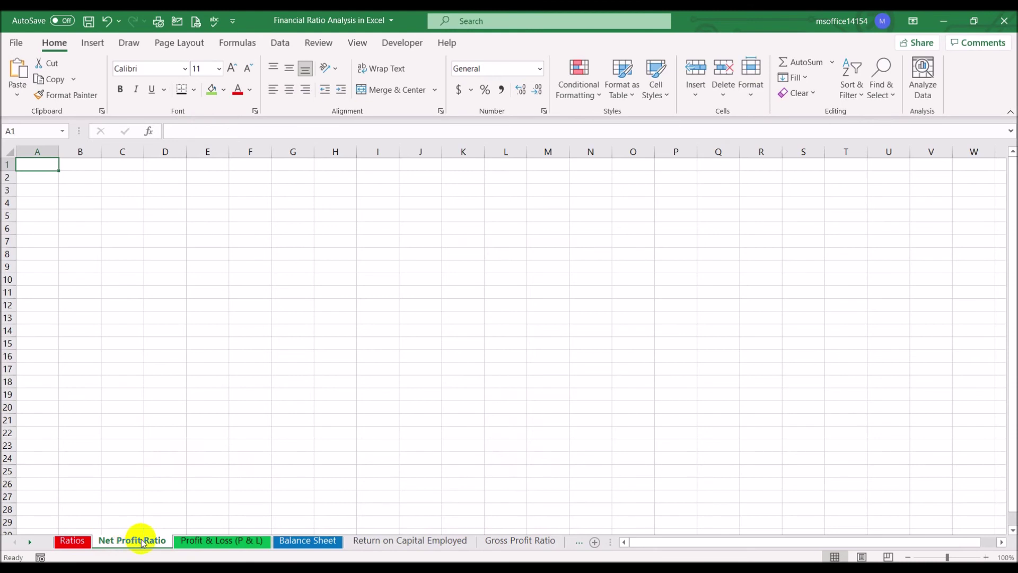
- Move the Net Profit Ratio sheet to the end, after Mark-up Ratio, and widen the sheet tab area
left_click(579, 542)
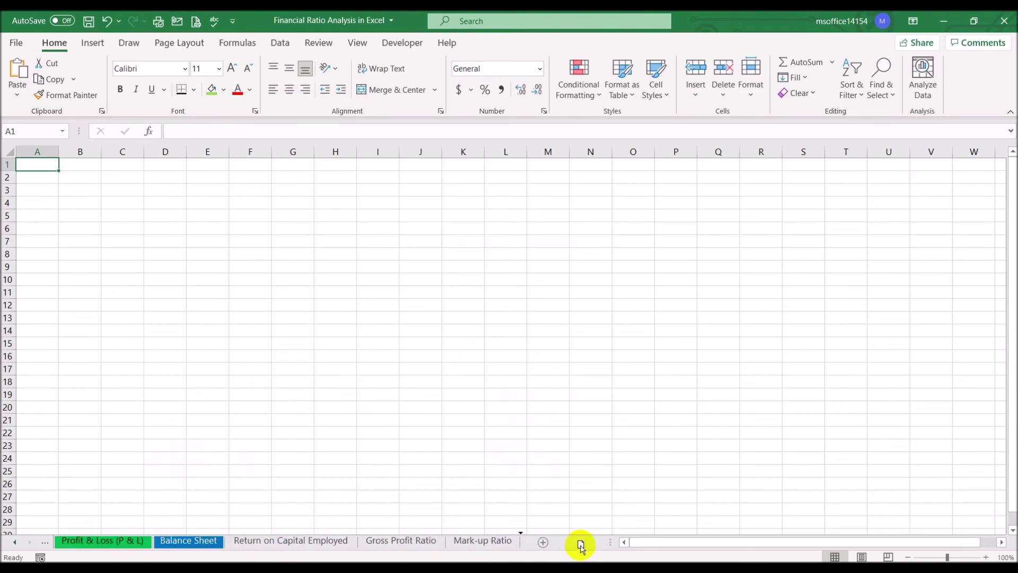
left_click(581, 545)
left_click_drag(610, 545, 872, 544)
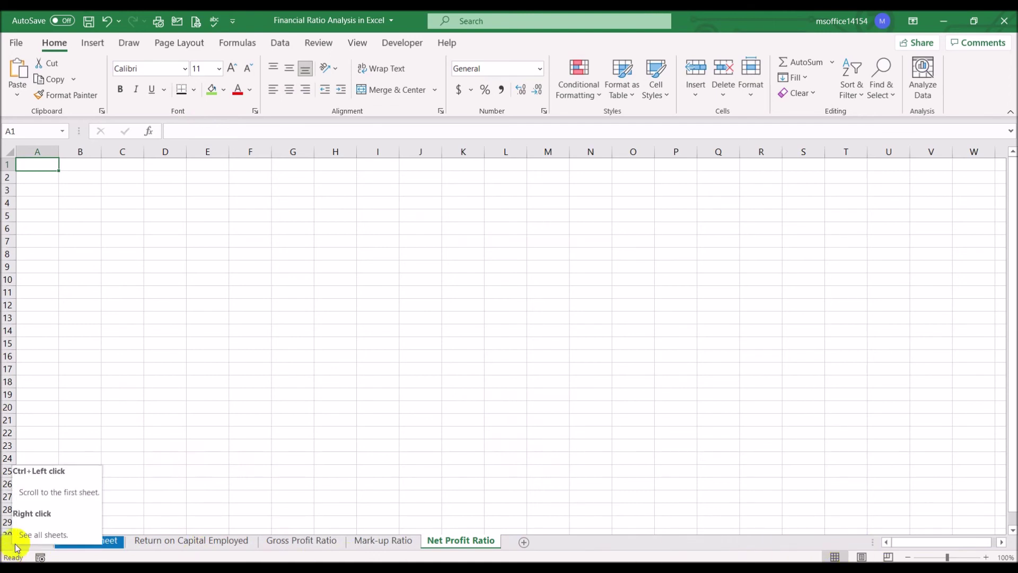
- Enter "Net Profit Ratio" in C4 of the new sheet and fit column C's width to the text
left_click(116, 205)
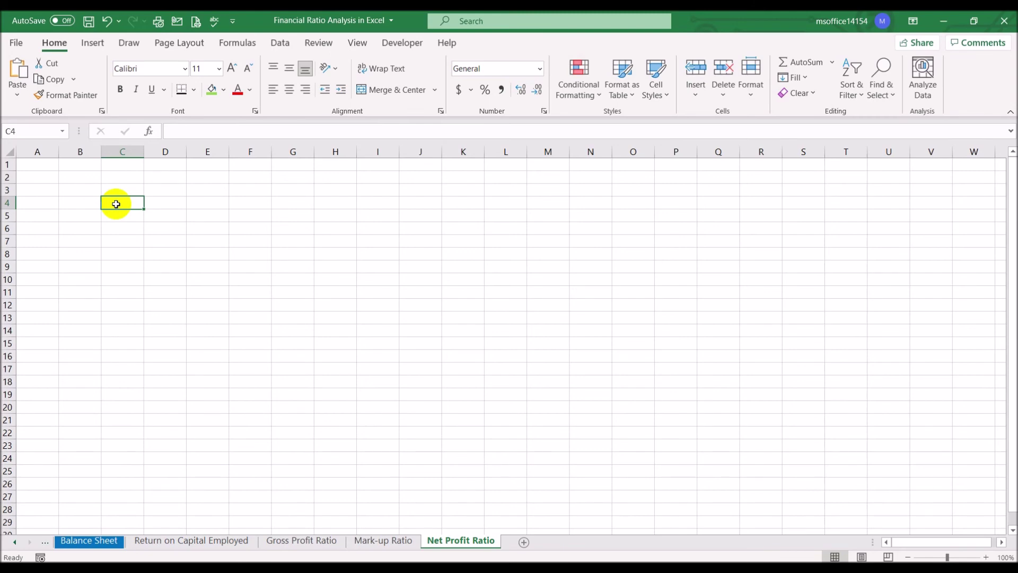
left_click(260, 129)
type("Net Profit Ratio")
key("Tab")
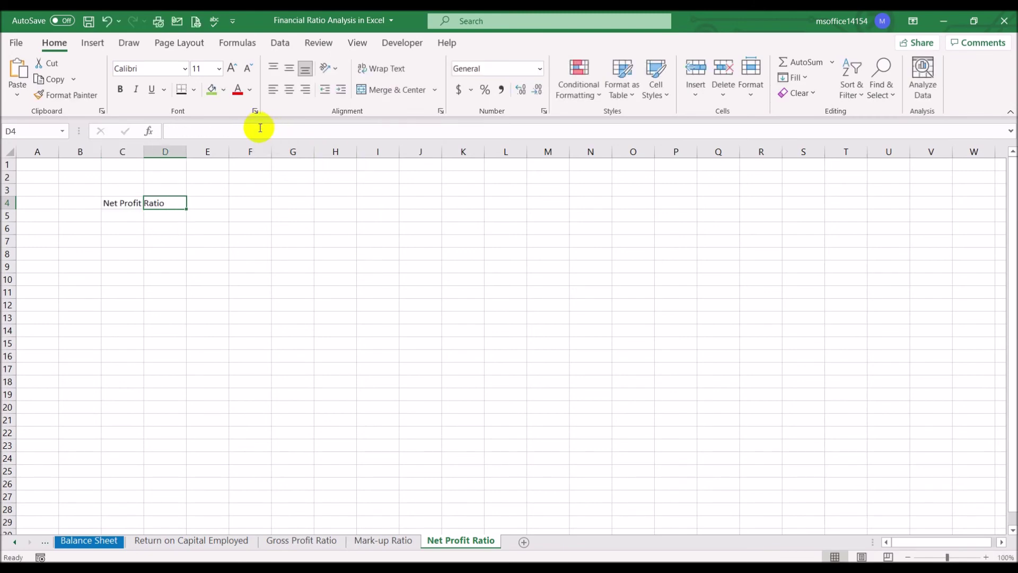
double_click(143, 153)
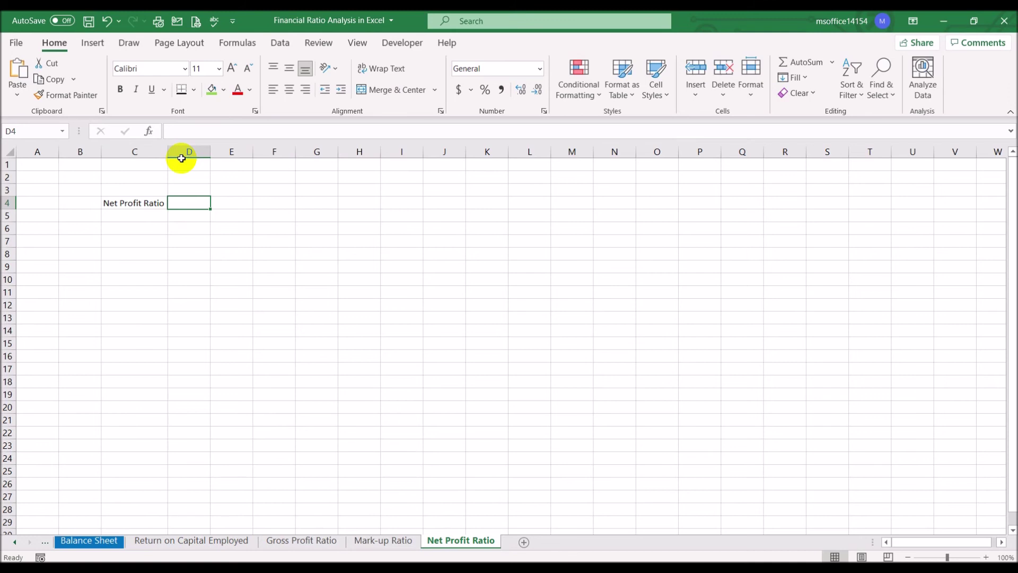
- Enter the written formula "Net Profit/Turnover*100" in D4
type("Net")
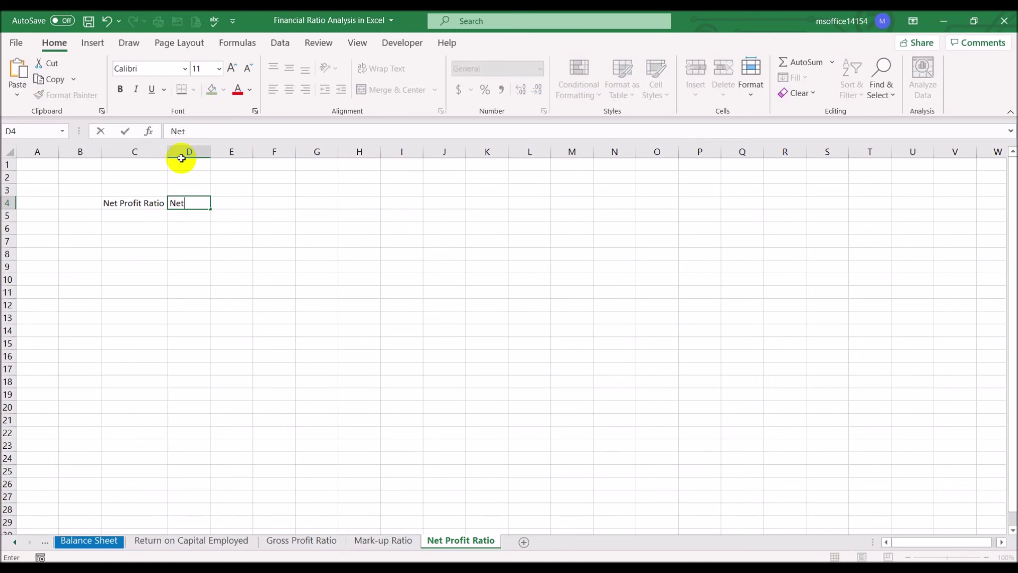
type(" Profit/Turnover*100")
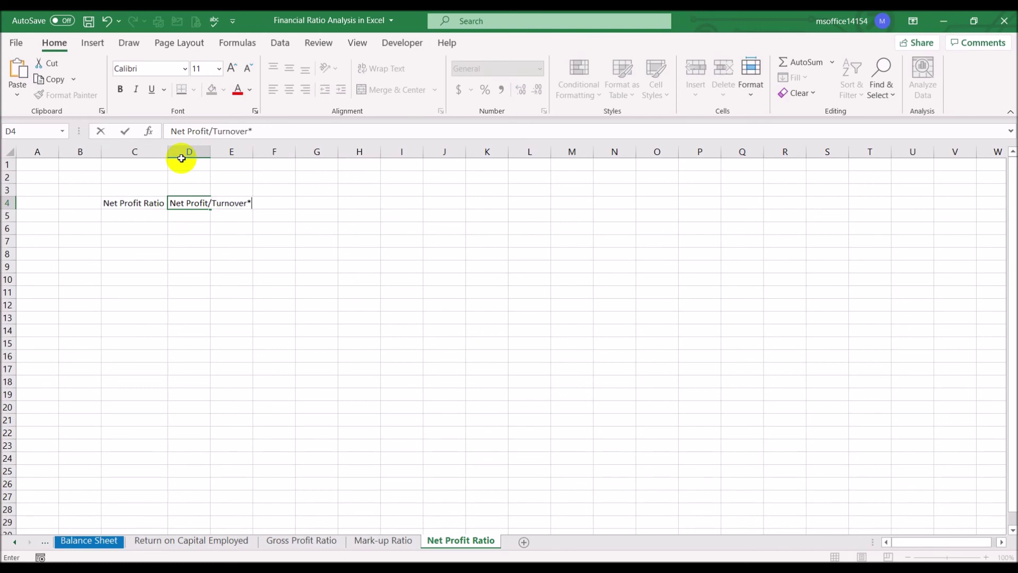
key("Return")
- Enter the labels "Year 1" in C7 and "Year 2" in C9 and right-align both
key("Down")
key("Down")
type("Year 1")
key("Return")
key("Down")
type("Year 2")
key("Return")
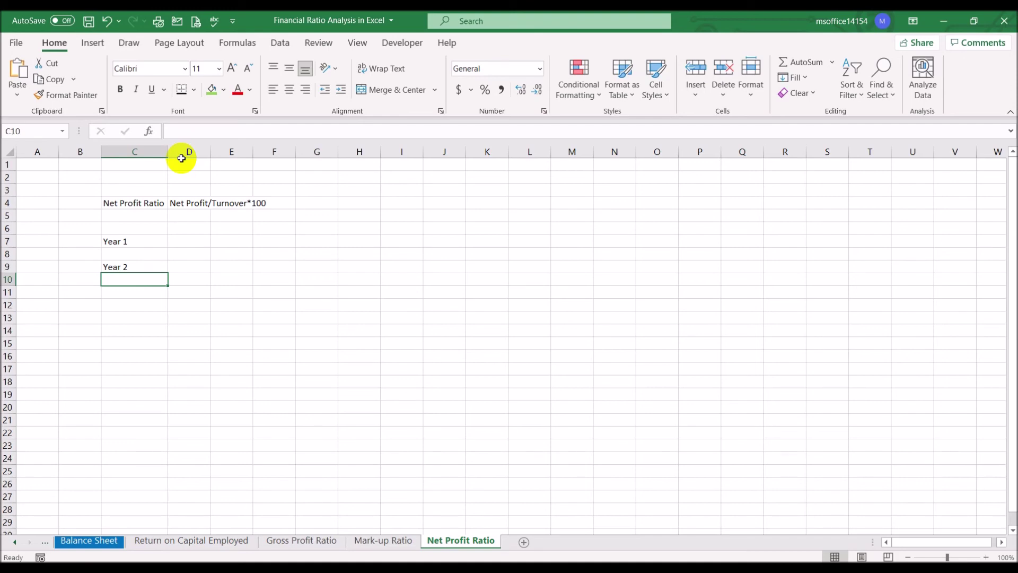
left_click_drag(152, 239, 150, 266)
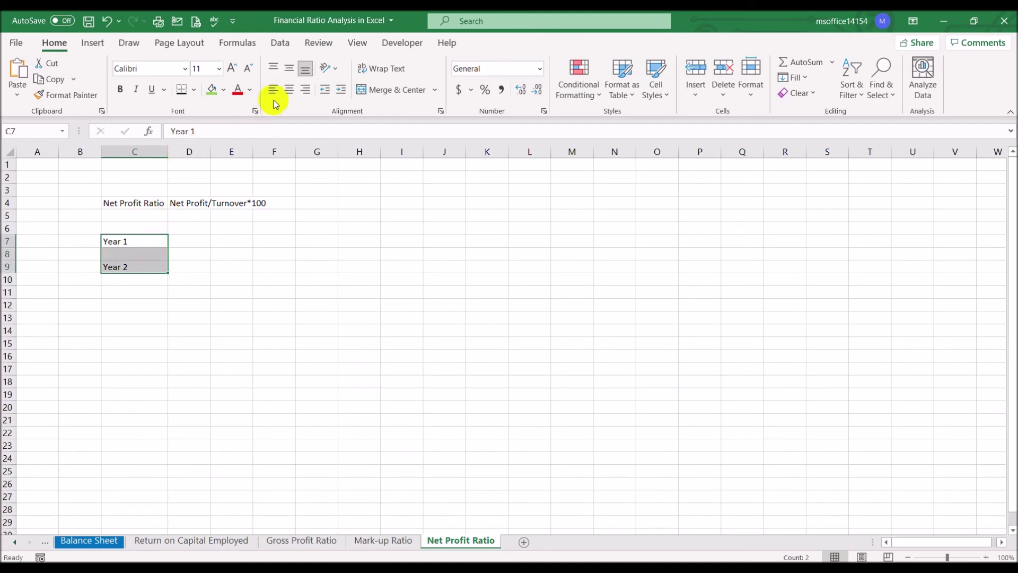
left_click(306, 91)
- Format cells D7:D9 of the Net Profit Ratio sheet with the Percentage number format
left_click_drag(196, 240, 196, 265)
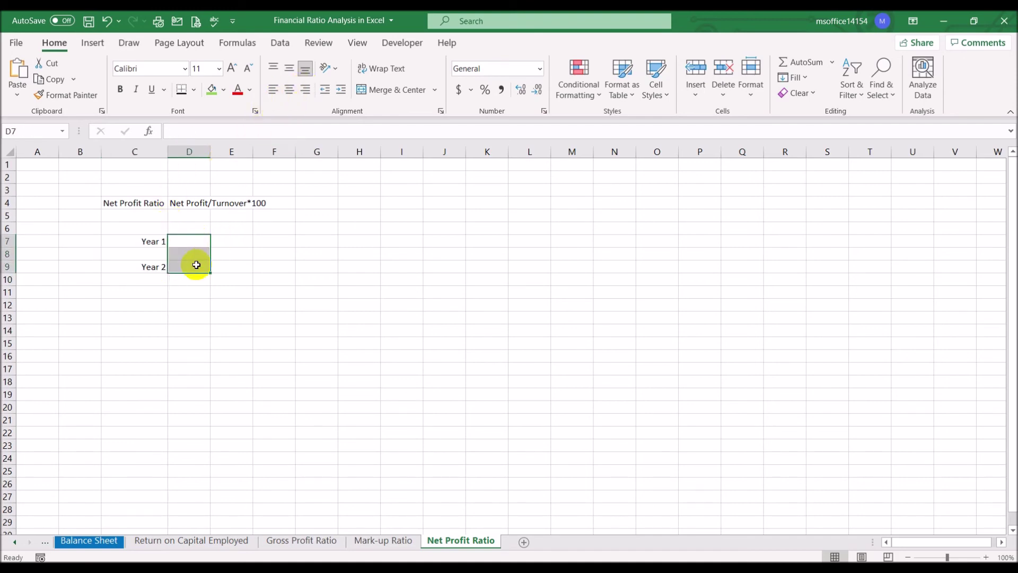
right_click(196, 265)
left_click(245, 495)
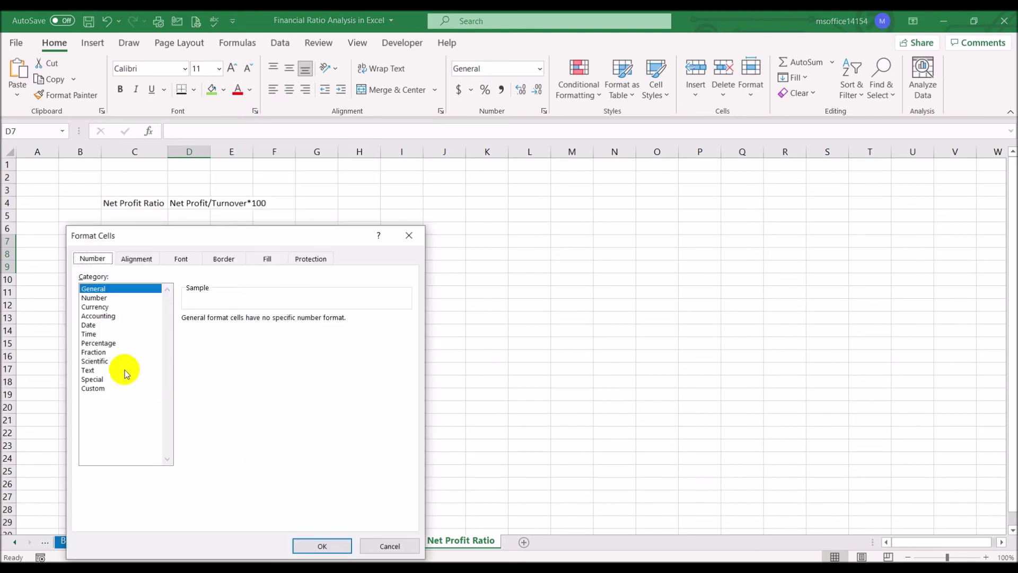
left_click(99, 343)
left_click(310, 549)
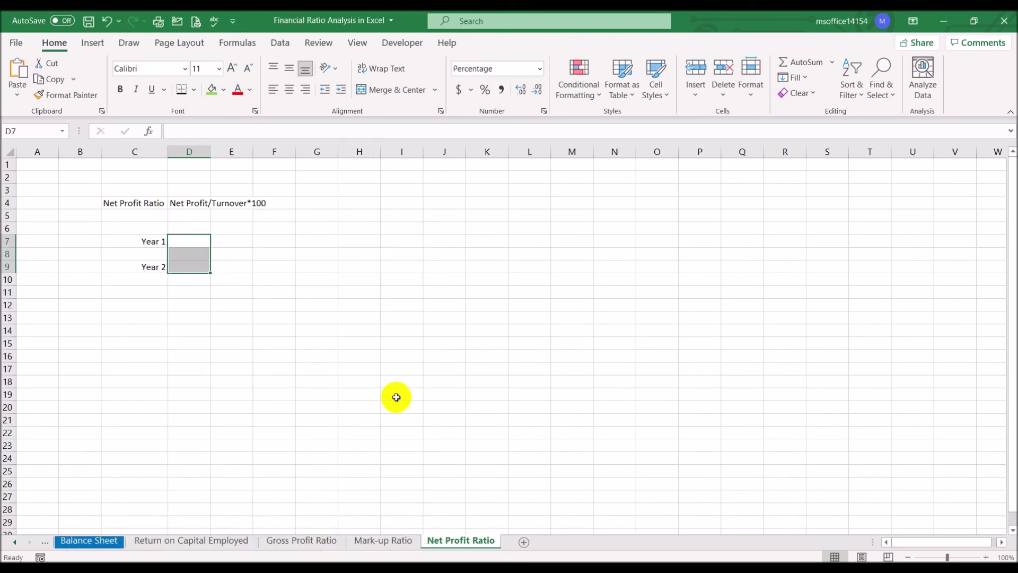
left_click(356, 329)
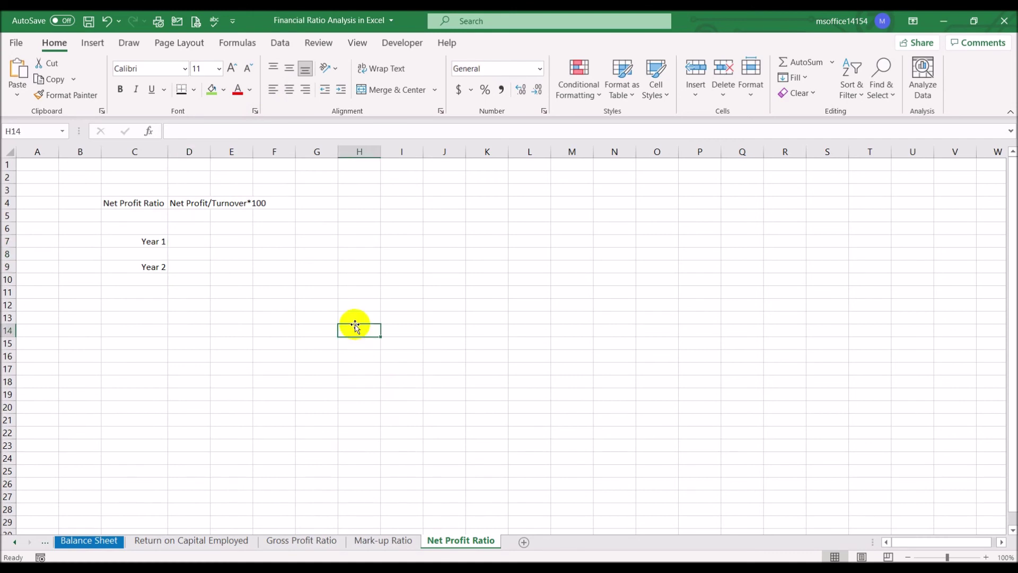
- Calculate the Year 1 net profit ratio in D7 by dividing D19 by D6 of the Profit & Loss (P & L) sheet
left_click(199, 244)
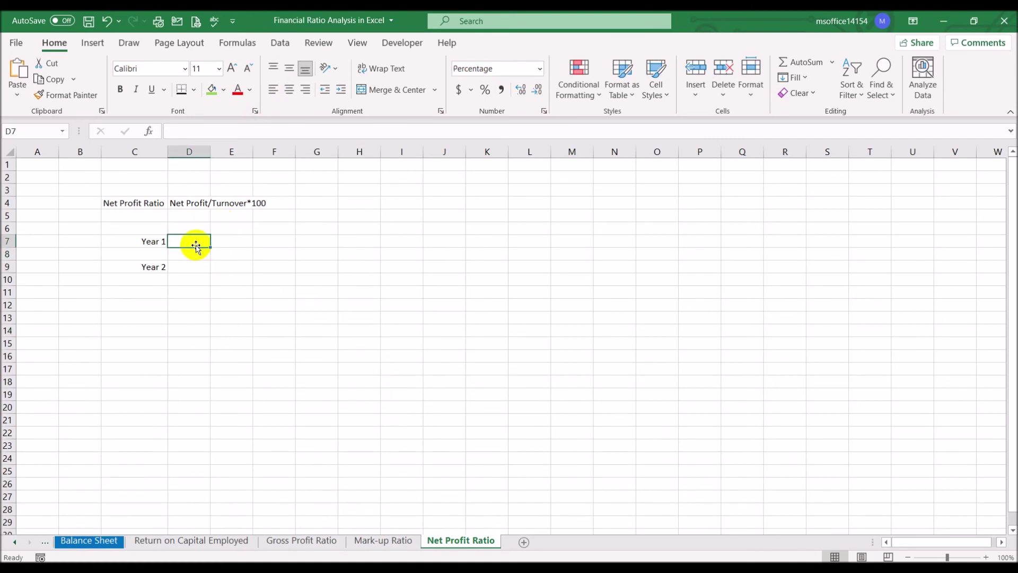
type("=")
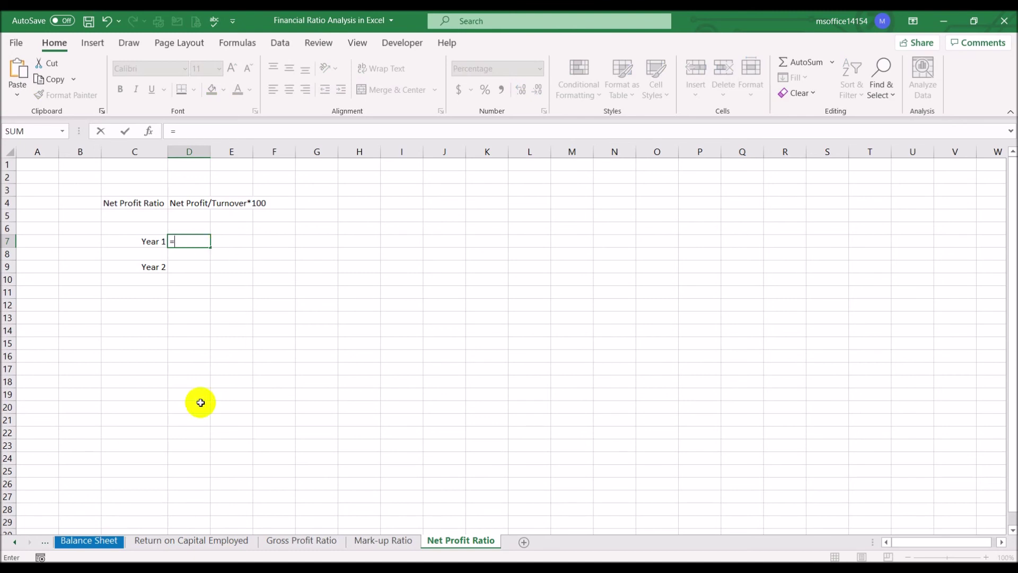
left_click(15, 541)
left_click(14, 541)
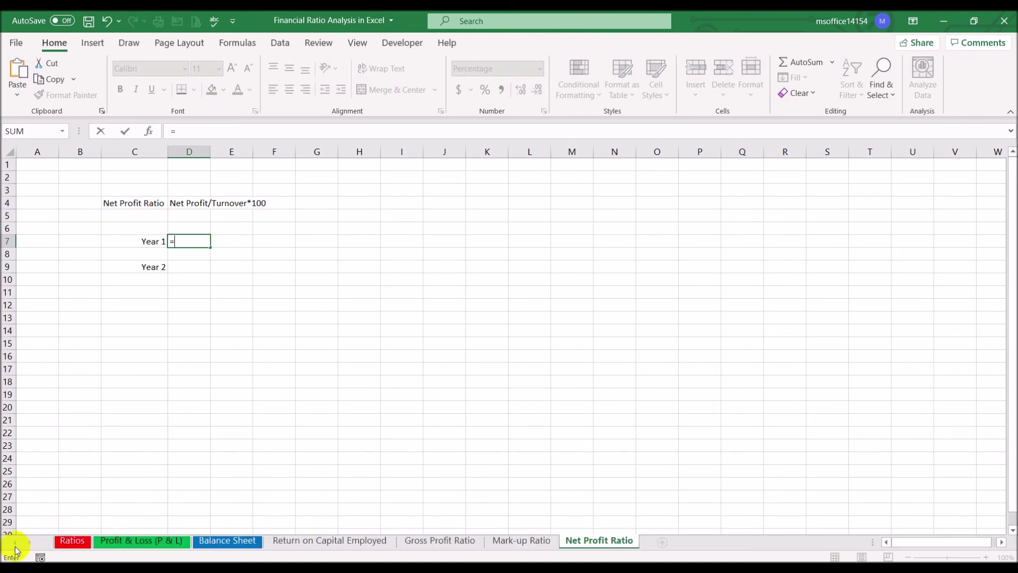
left_click(147, 546)
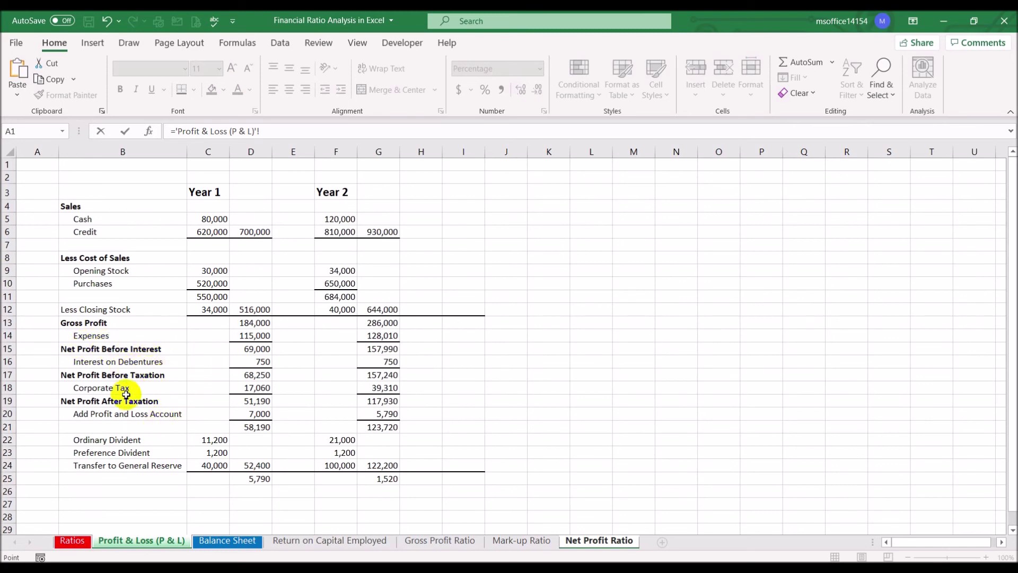
left_click(238, 401)
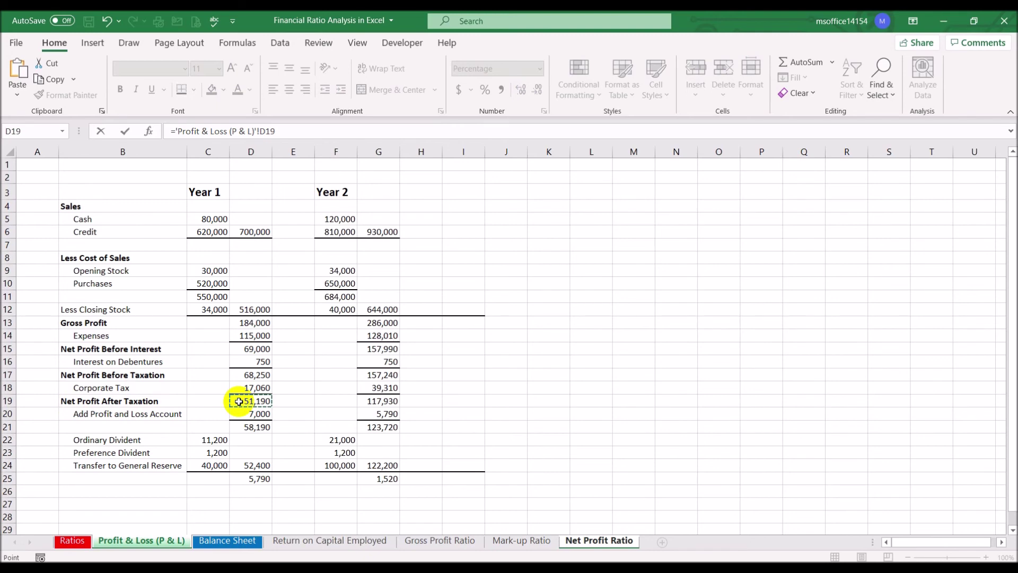
type("/")
left_click(260, 232)
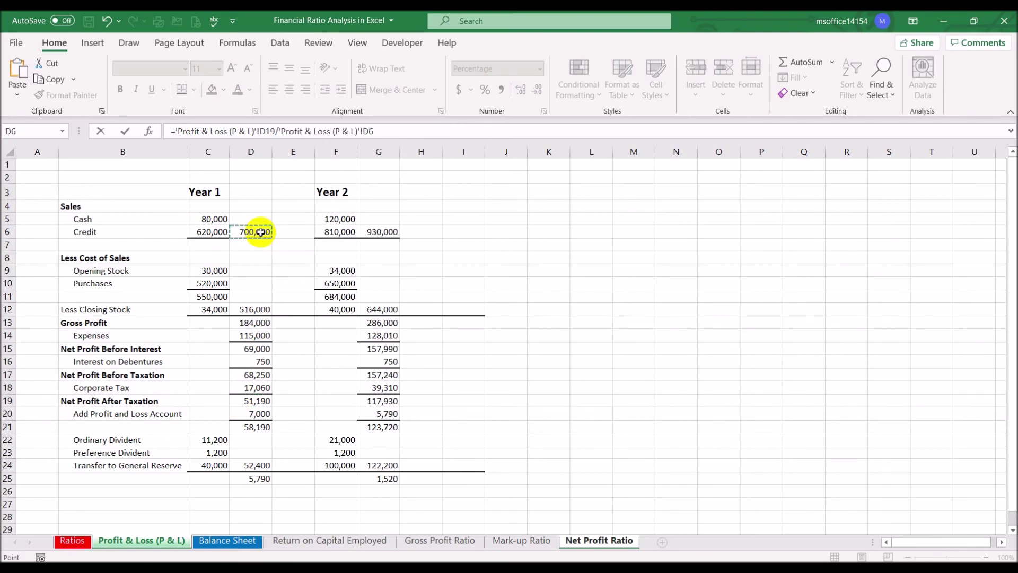
key("Return")
- Calculate the Year 2 net profit ratio in D9 by dividing G19 by G6 of the Profit & Loss (P & L) sheet
key("Down")
type("=")
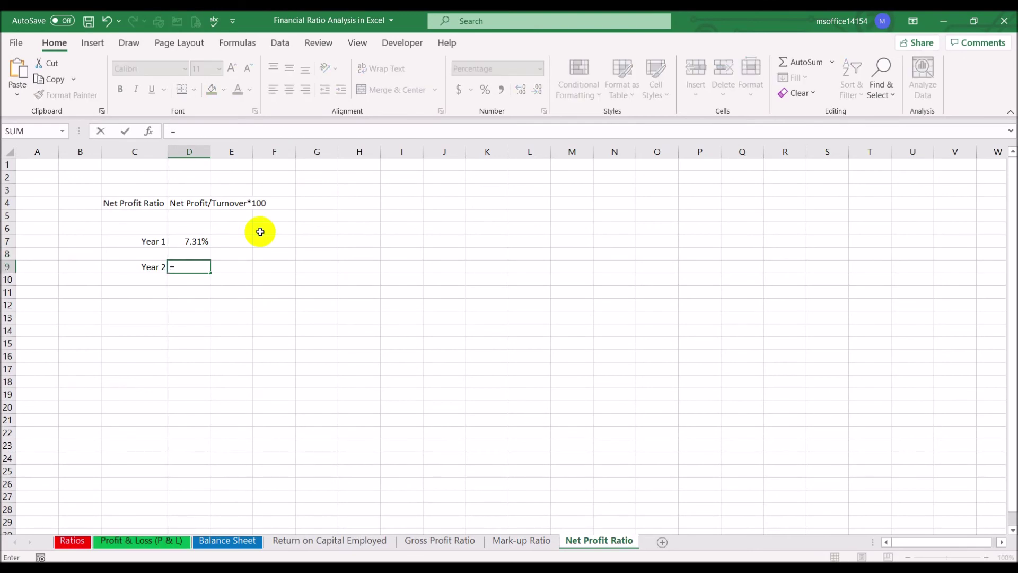
left_click(151, 542)
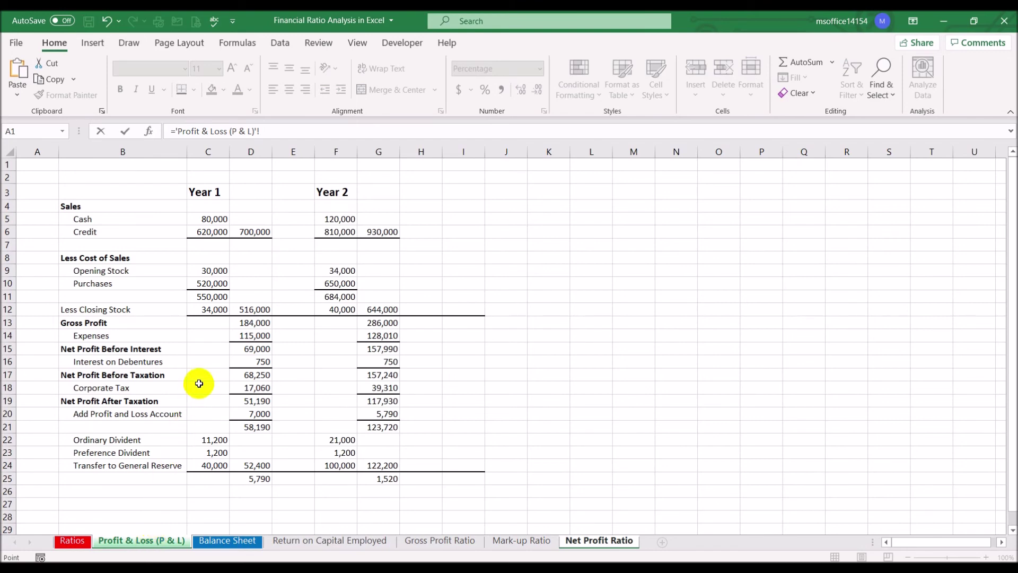
left_click(379, 401)
type("/")
left_click(383, 232)
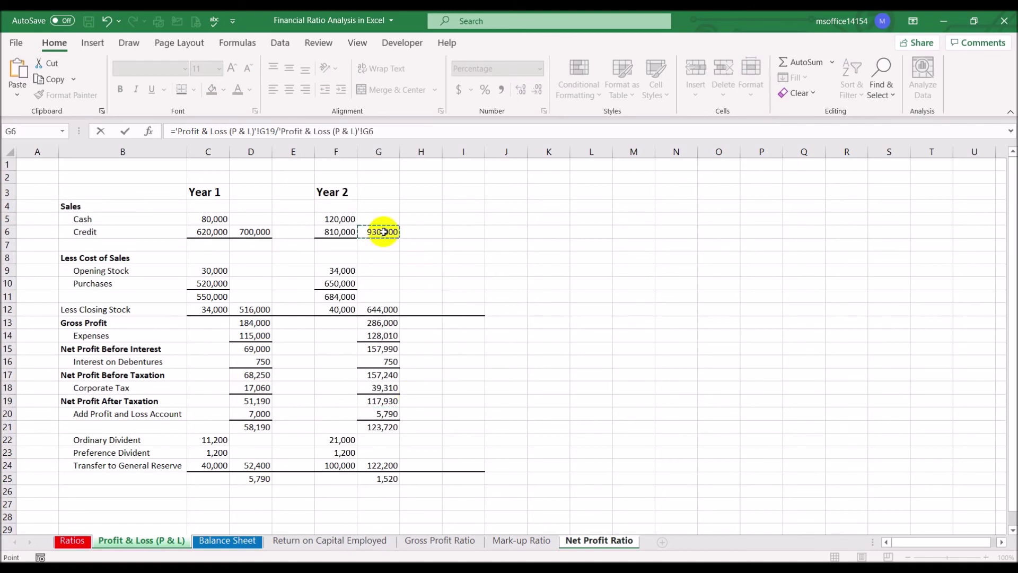
key("Return")
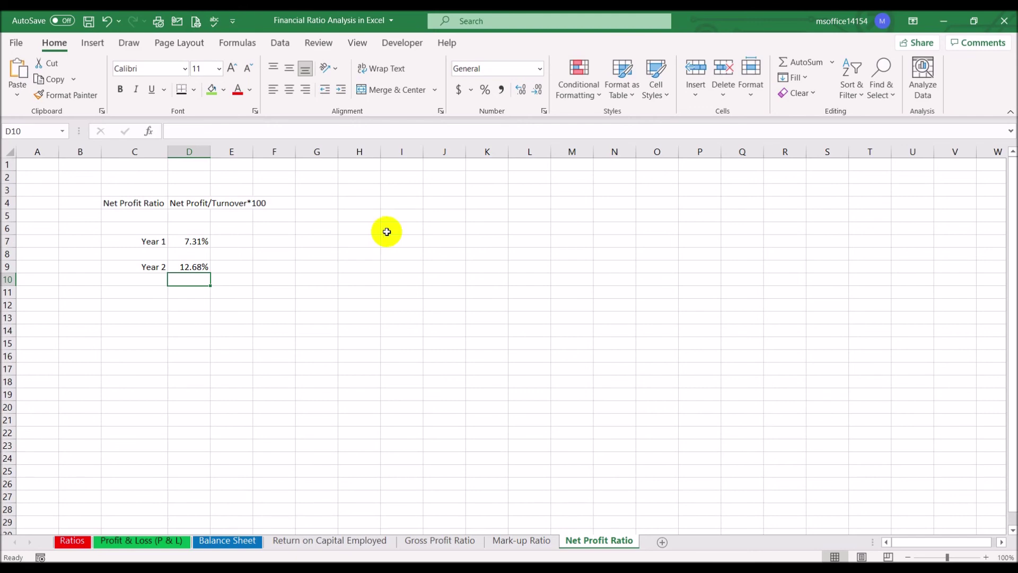
- Fill the Net Profit Ratio entry in B8 of the Ratios sheet with green to mark it as done
left_click(76, 548)
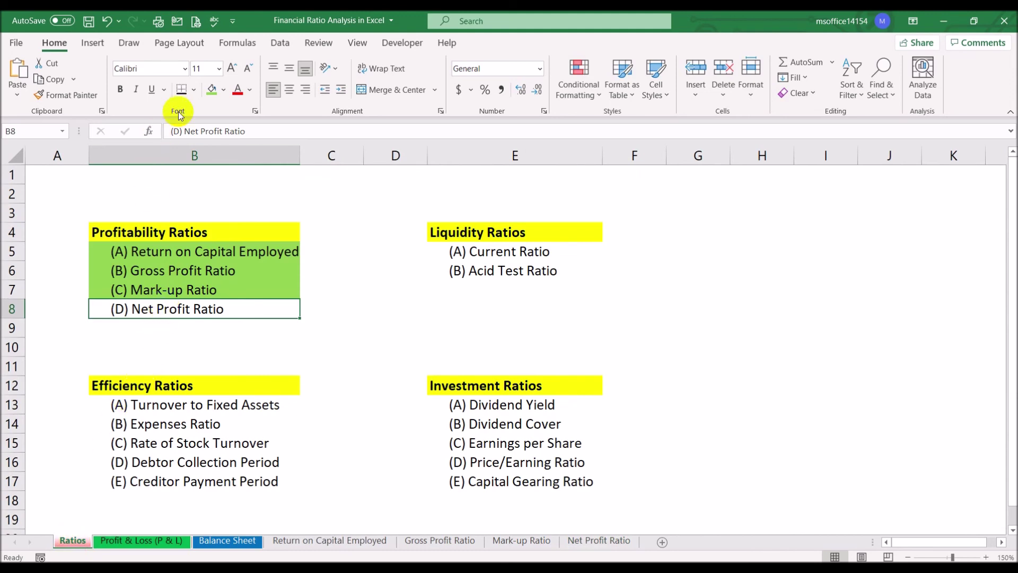
left_click(211, 89)
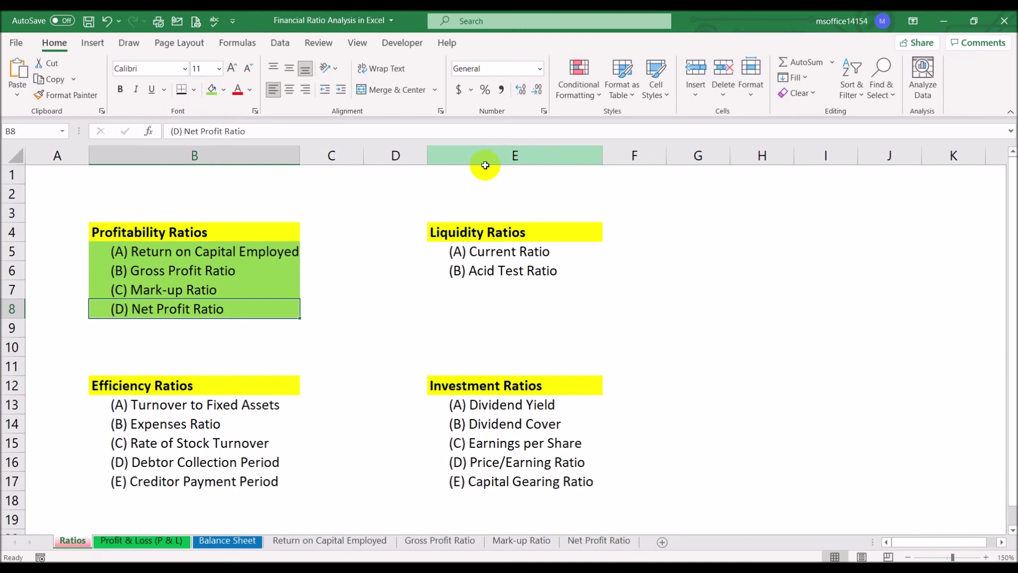
left_click(482, 250)
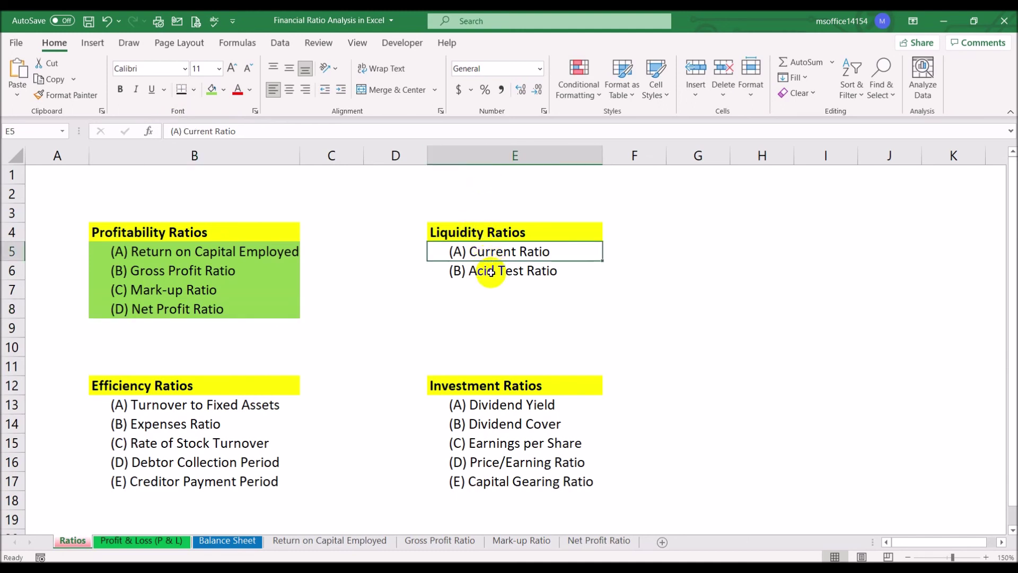
left_click(490, 272)
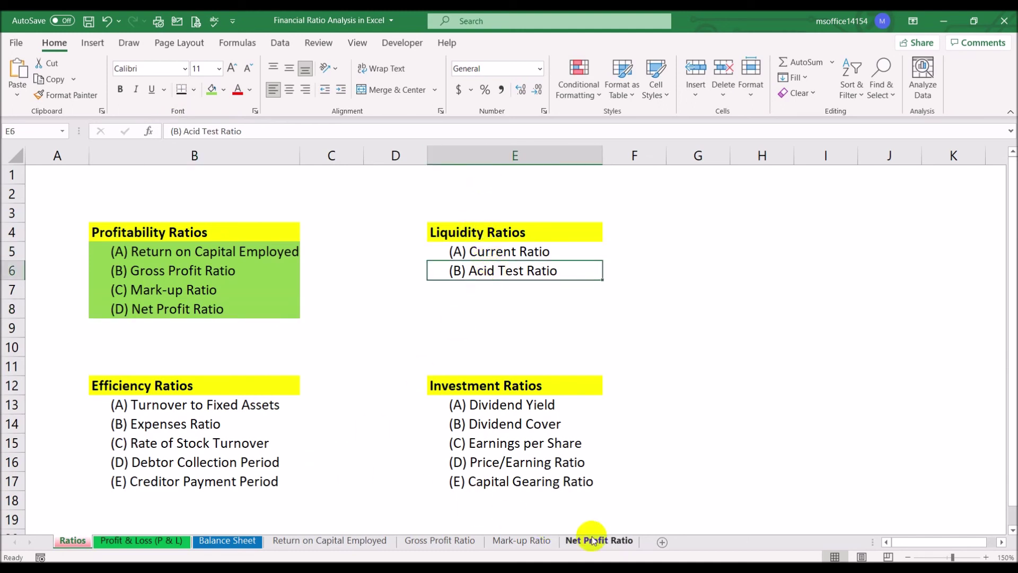
- Add a new sheet and name it "Current Ratio" using the text copied from E5 of the Ratios sheet
left_click(662, 542)
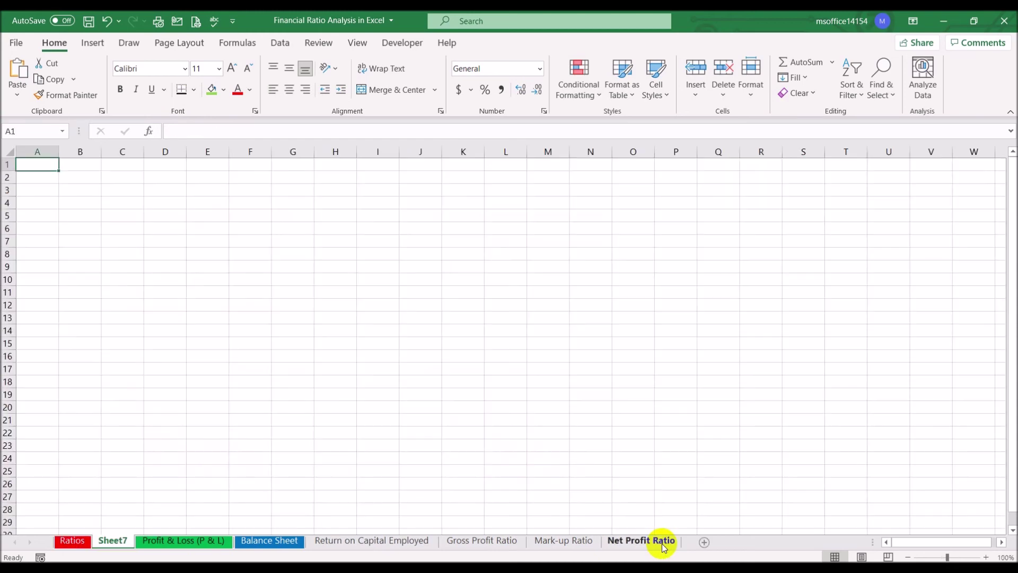
left_click(74, 540)
left_click(451, 251)
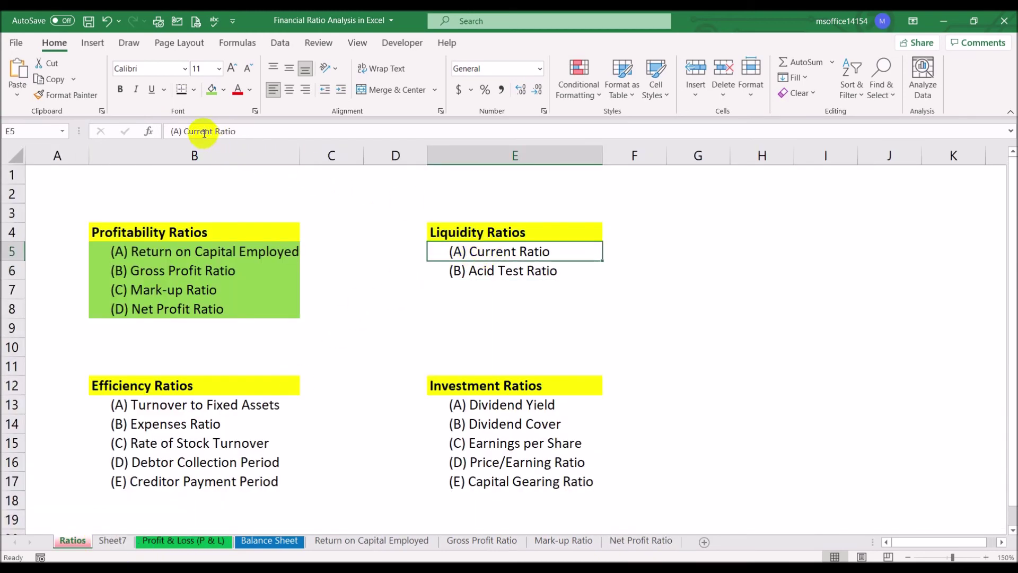
left_click_drag(184, 131, 276, 131)
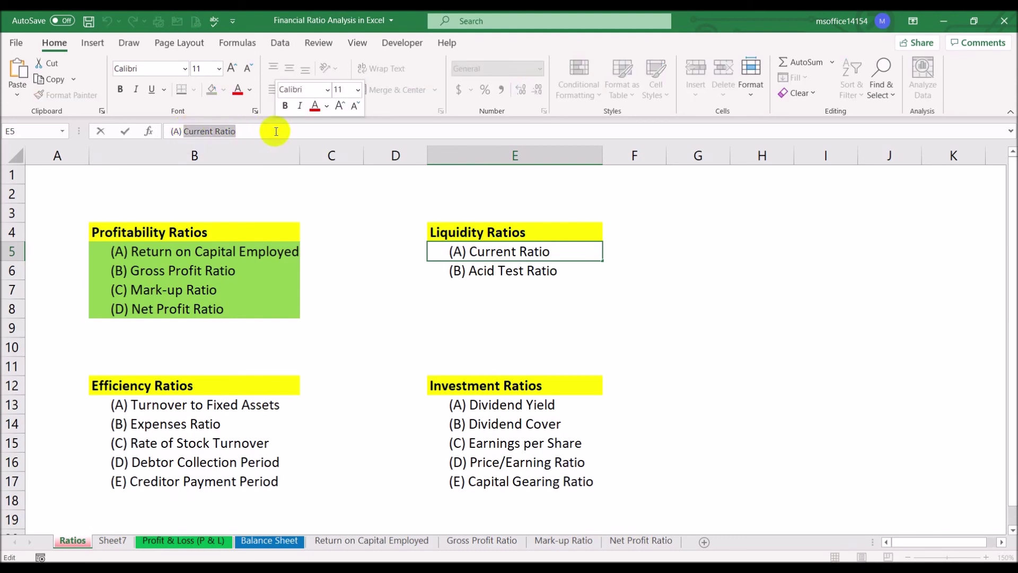
key("Escape")
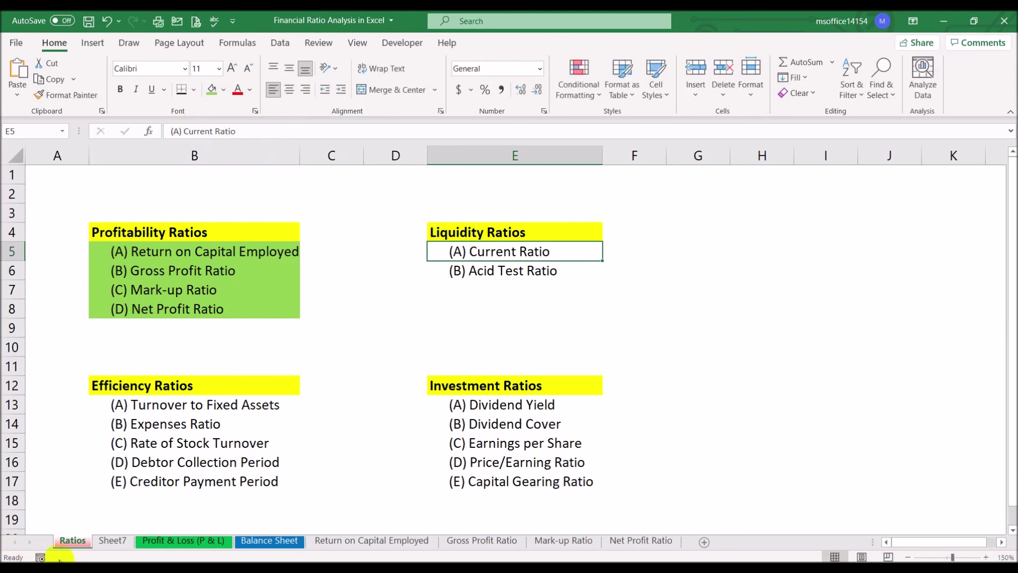
left_click(113, 540)
double_click(113, 540)
key("ctrl+v")
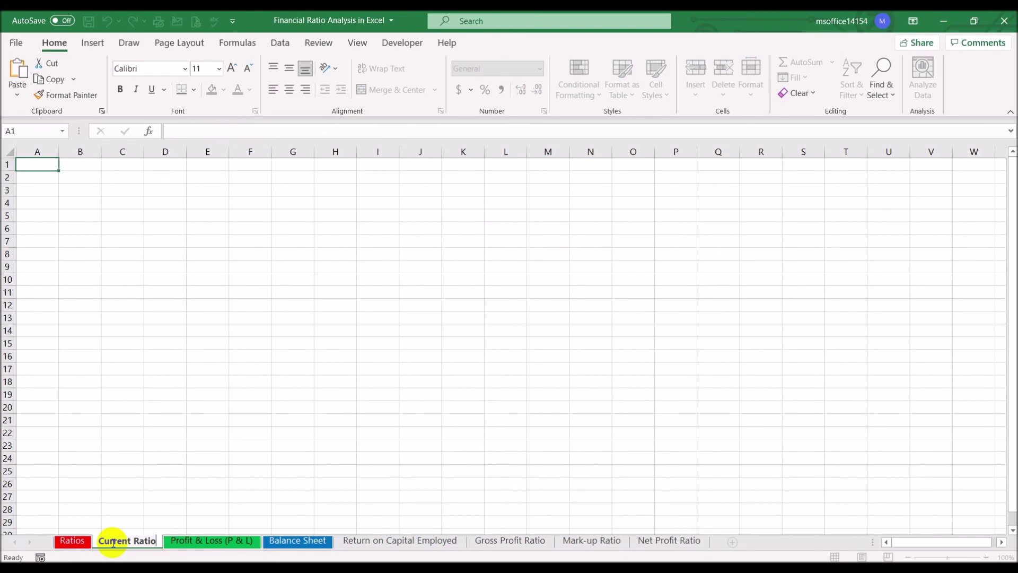
key("Return")
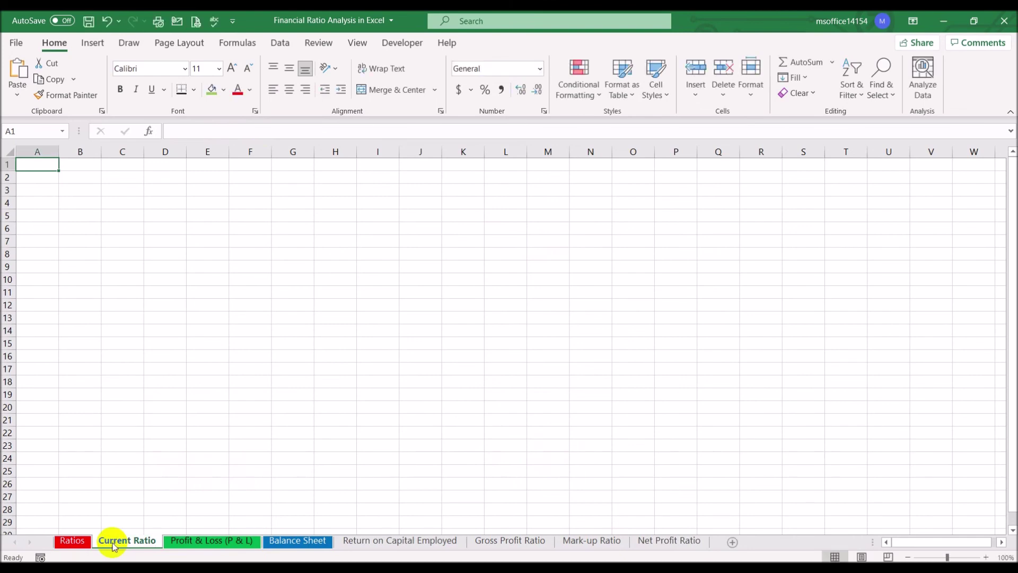
- Enter "Current Ratio" in C4 of the new sheet and fit column C's width to the text
left_click(119, 204)
left_click(220, 132)
key("ctrl+v")
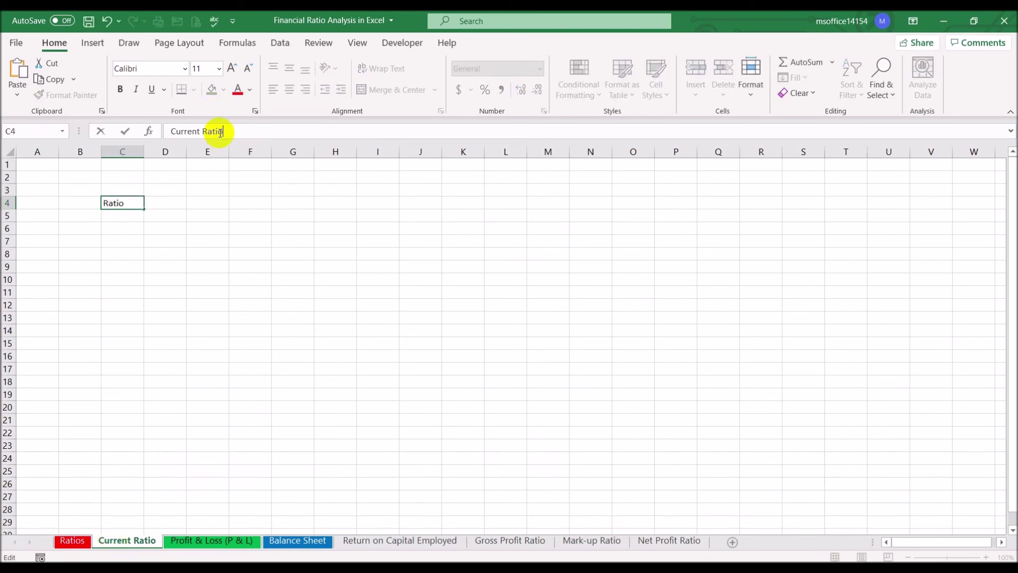
key("Tab")
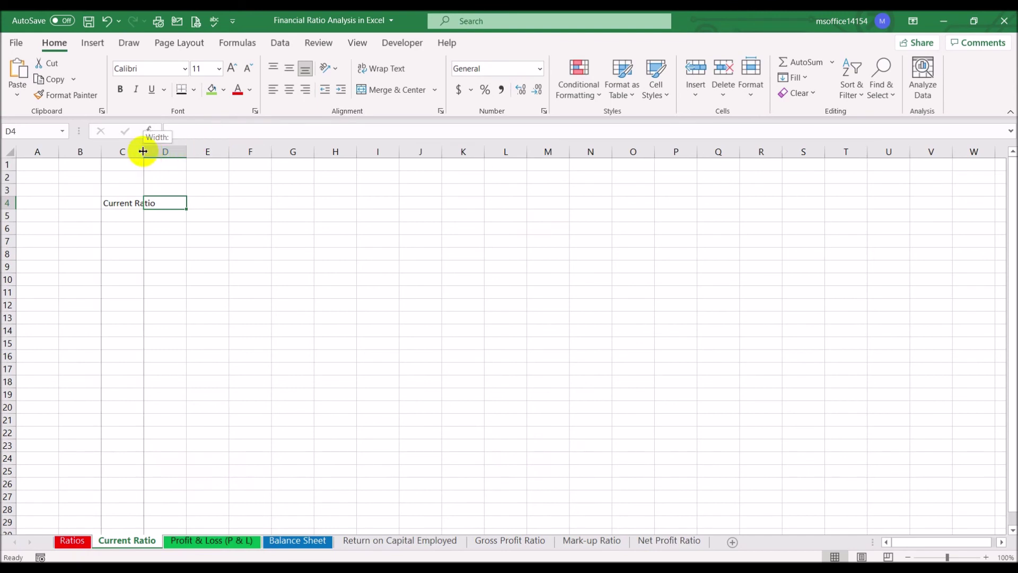
double_click(144, 152)
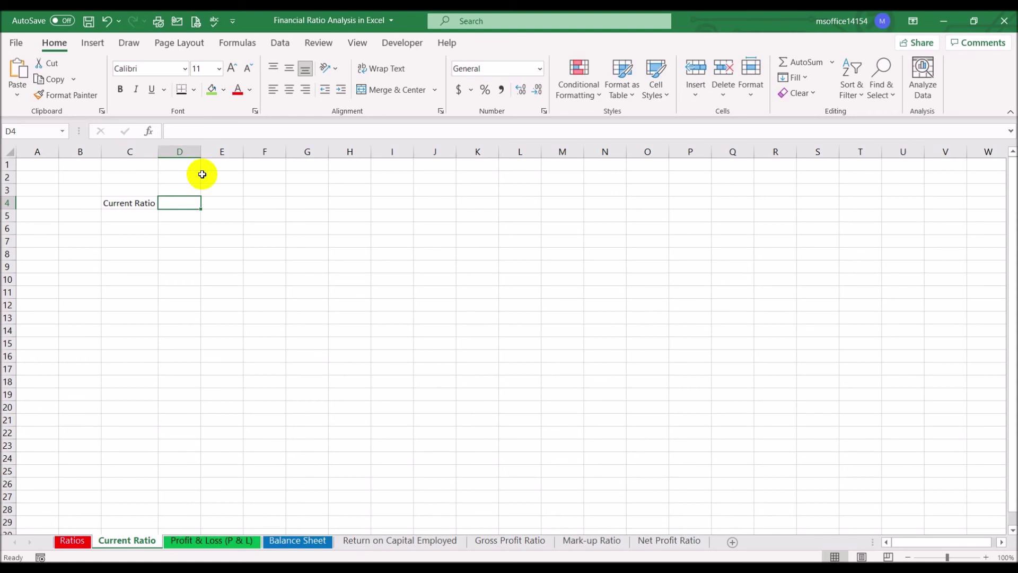
- Enter the written formula "Current Assets:Current Liabilities" in D4 and fit column D's width to the text
left_click(239, 130)
key("ctrl+v")
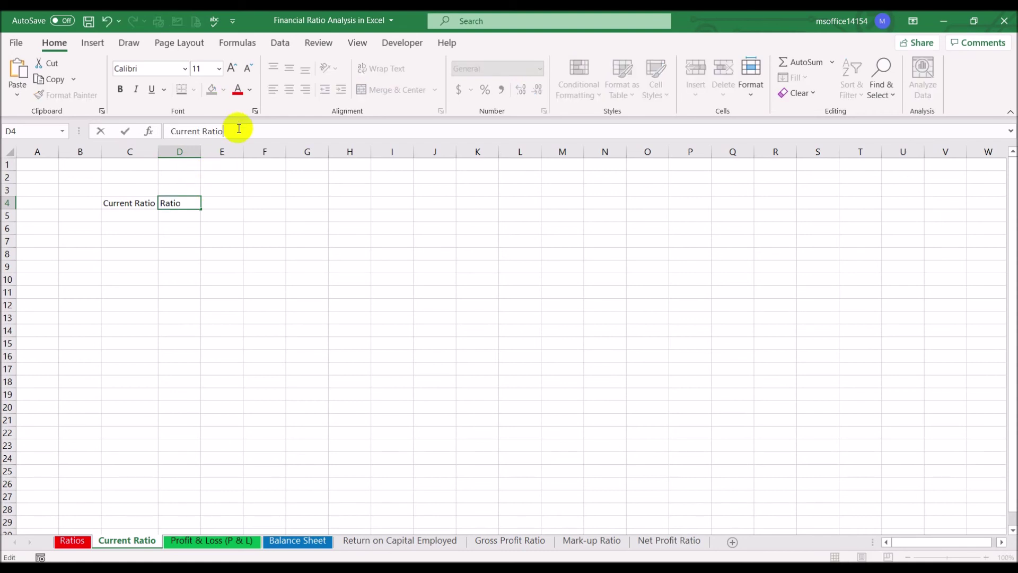
key("BackSpace")
key("BackSpace")
key("BackSpace")
key("BackSpace")
key("BackSpace")
type("A")
type("ssets")
type(":")
type("Current ")
type("ll")
key("BackSpace")
key("BackSpace")
type("Liab")
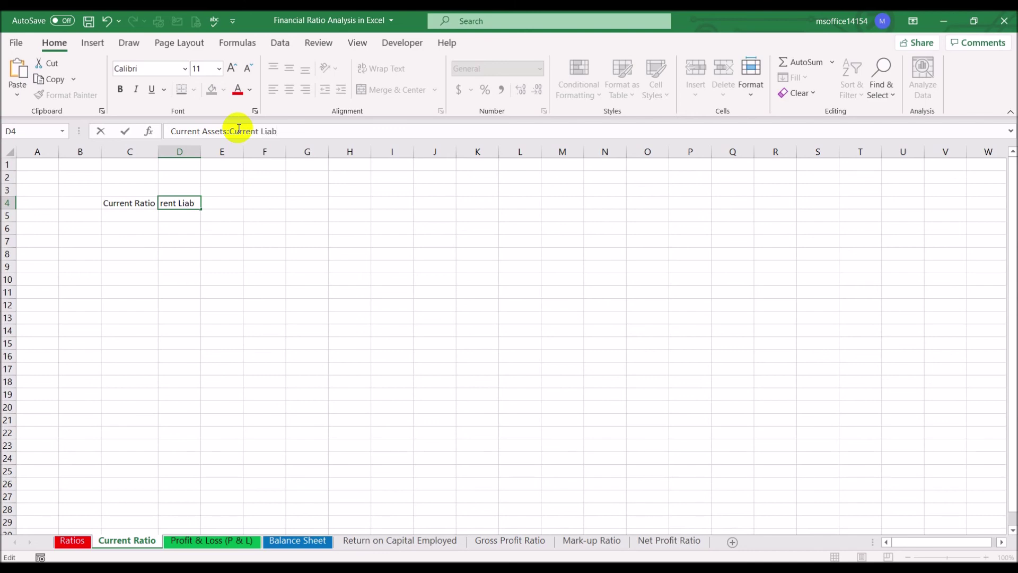
type("ilities")
key("Return")
double_click(201, 152)
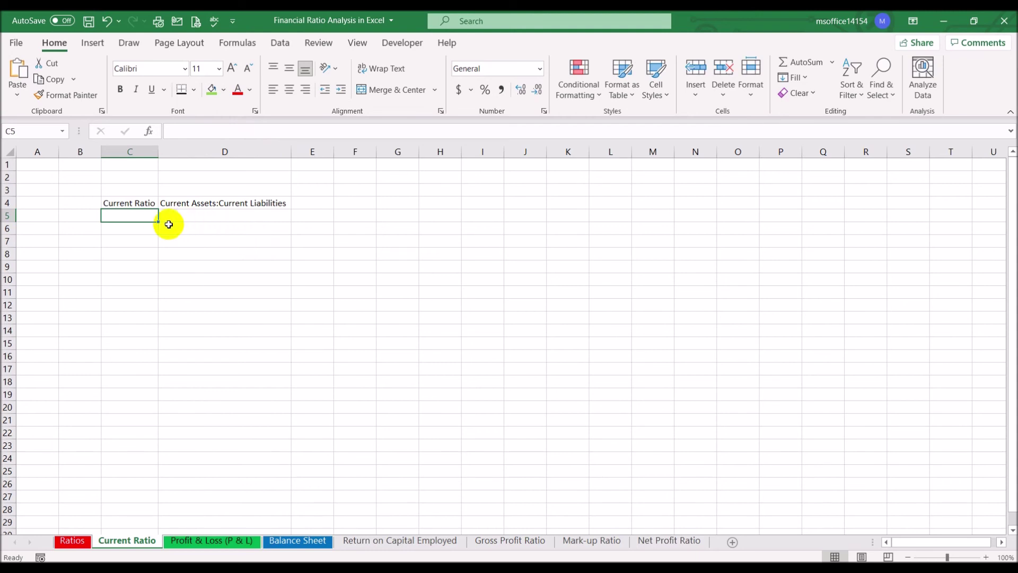
- Enter "Year 1" in C6 and "Year 2" in C8 of the Current Ratio sheet and right-align both labels
left_click(149, 228)
type("Year 1")
key("Return")
key("Return")
type("Year 2")
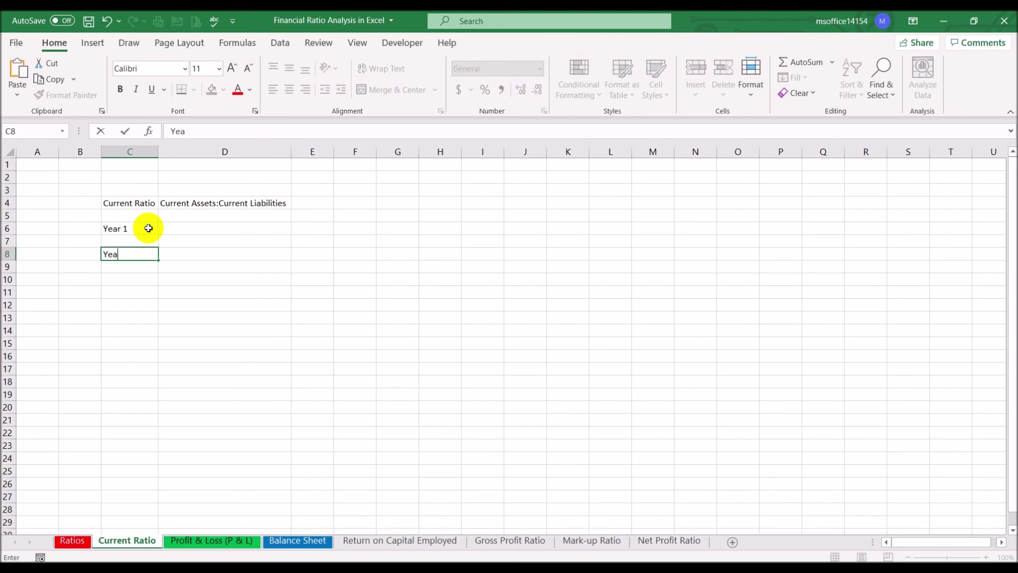
key("Return")
left_click_drag(148, 228, 148, 251)
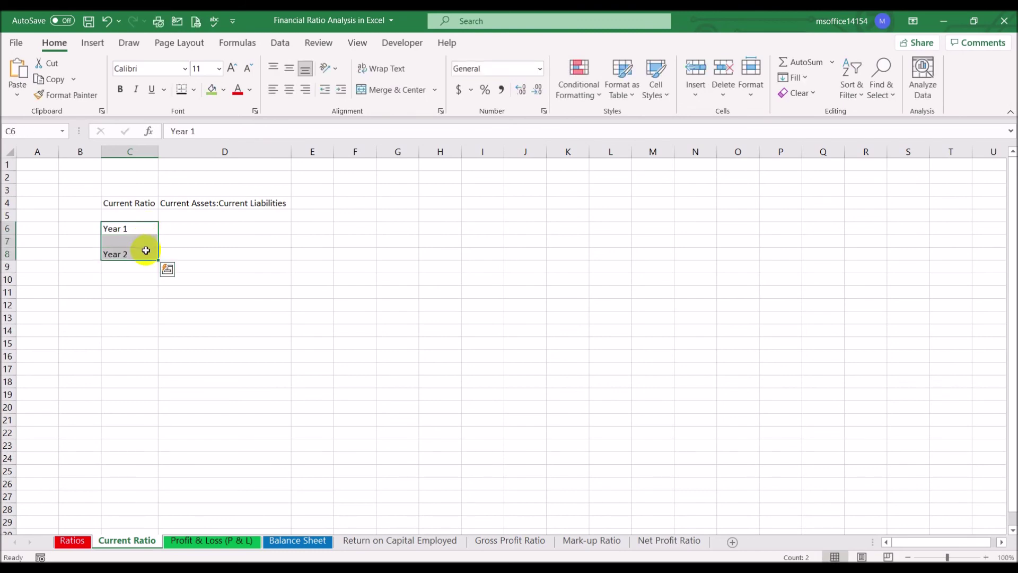
left_click(307, 90)
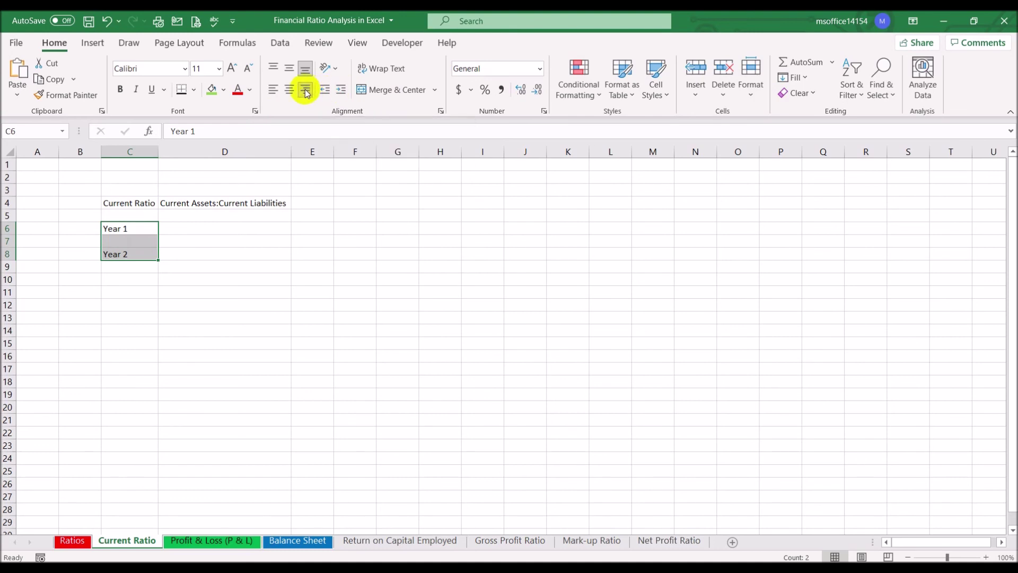
- Look up Year 1's total current assets on the Balance Sheet and enter it in D6 of the Current Ratio sheet as "99000:"
left_click(222, 229)
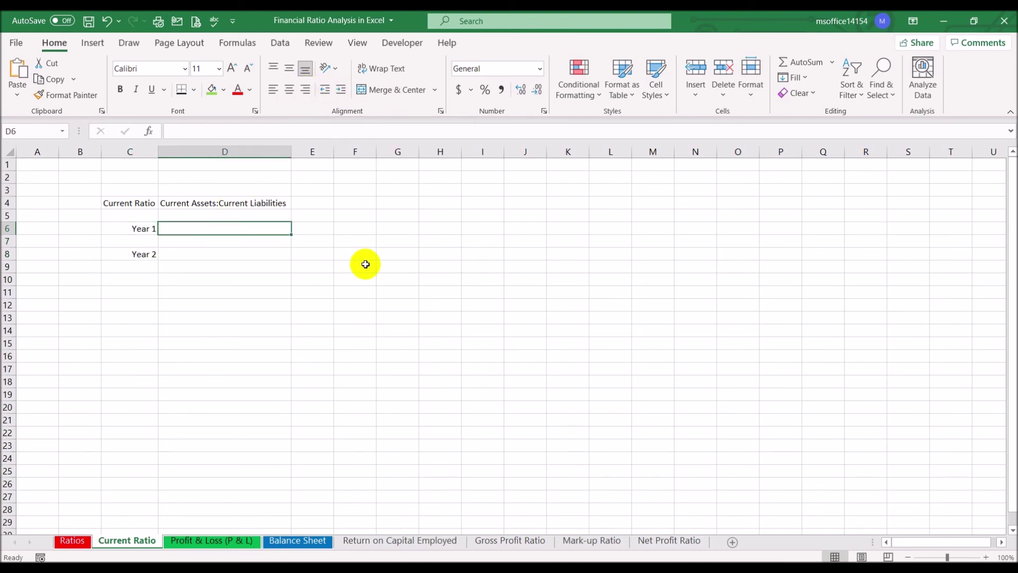
type("=")
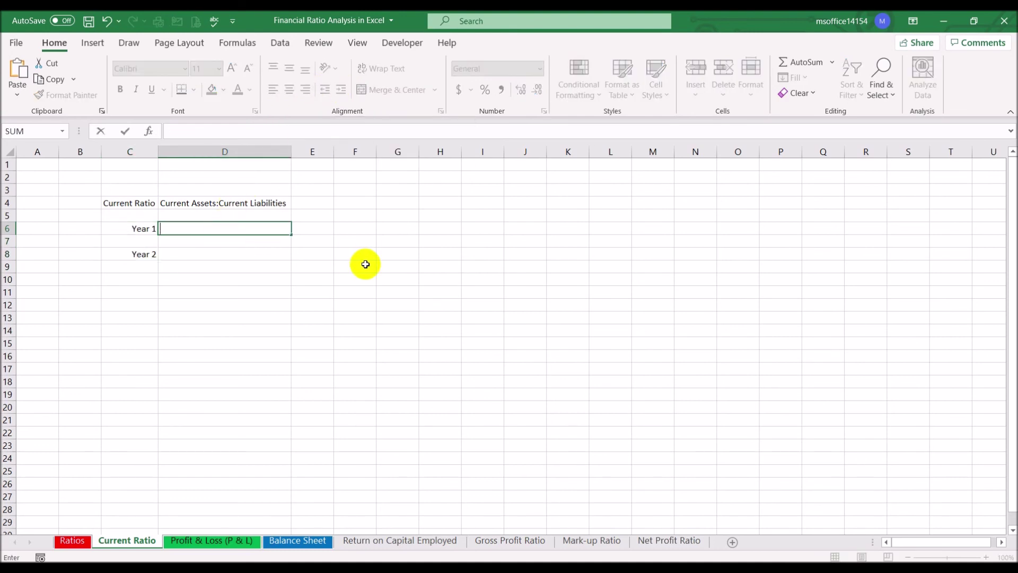
key("BackSpace")
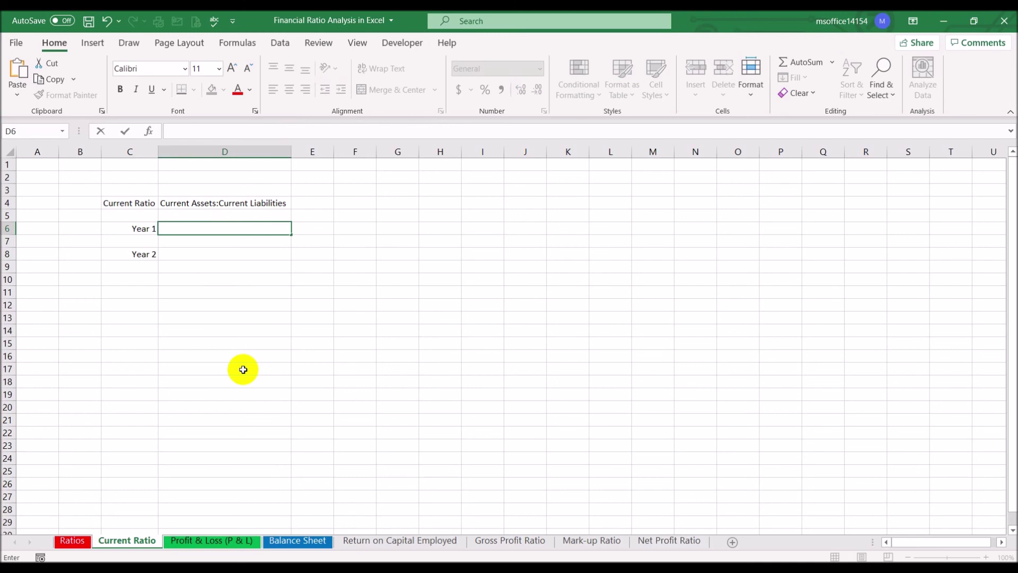
left_click(226, 544)
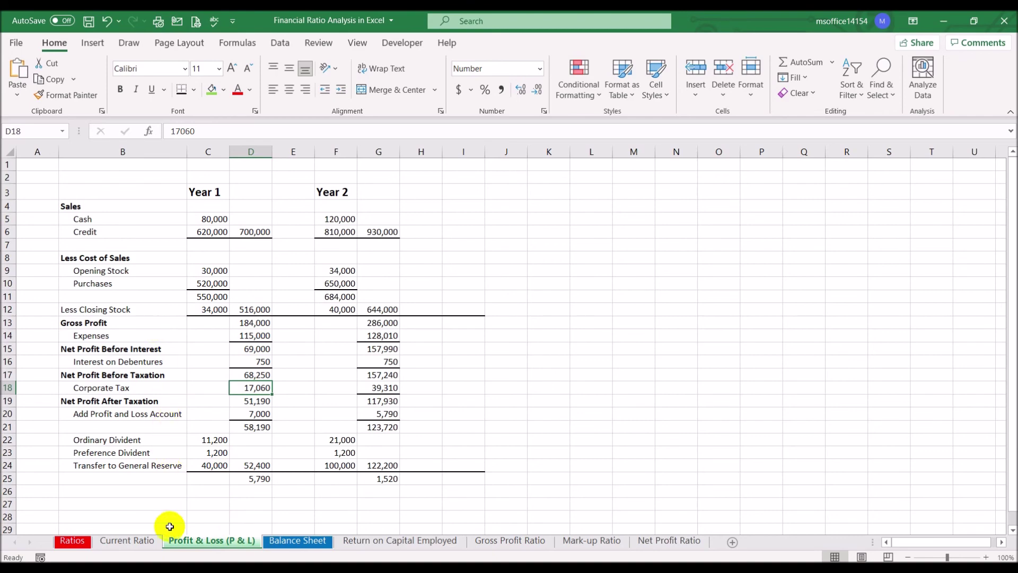
left_click(289, 540)
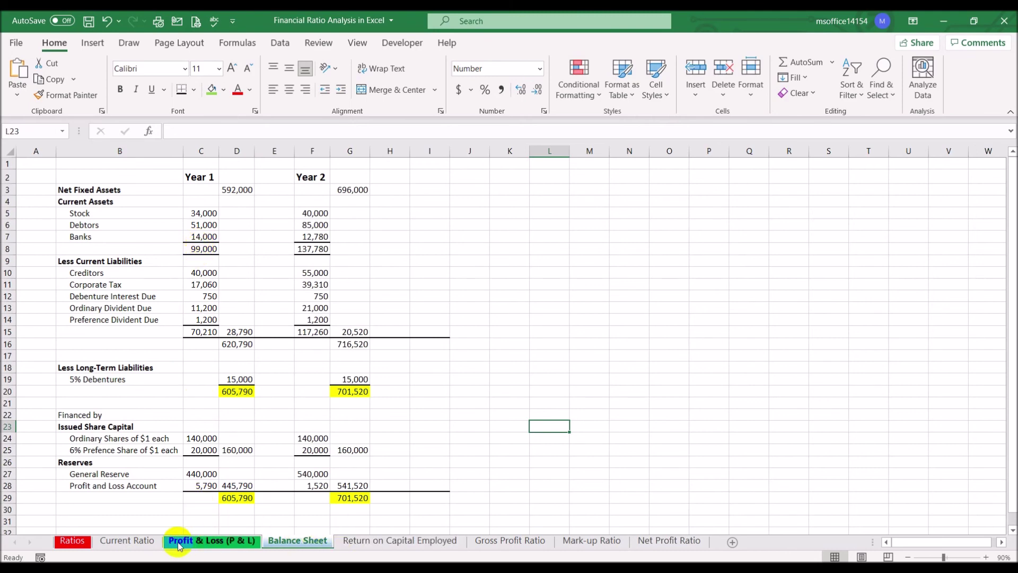
left_click(146, 541)
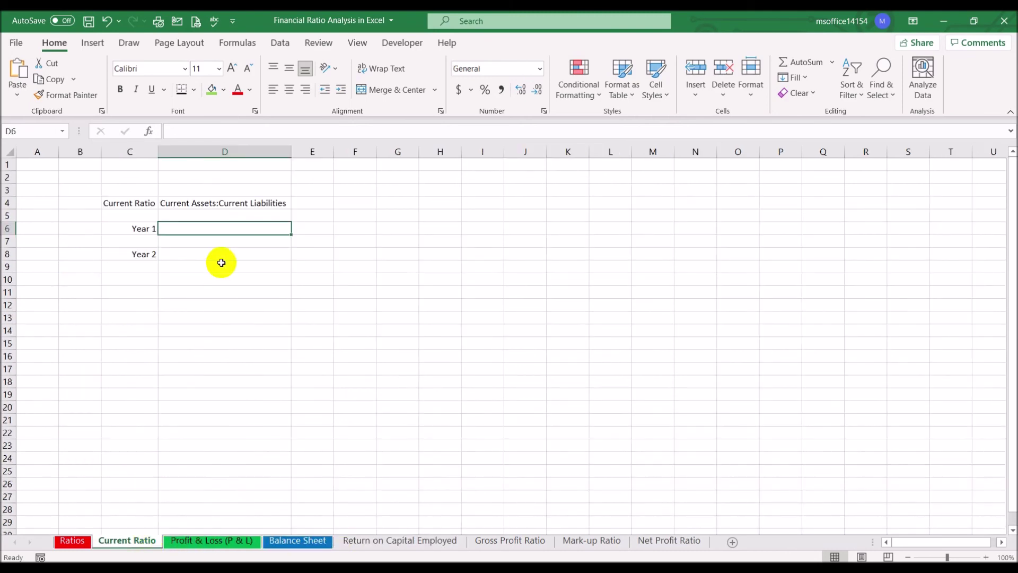
type("99")
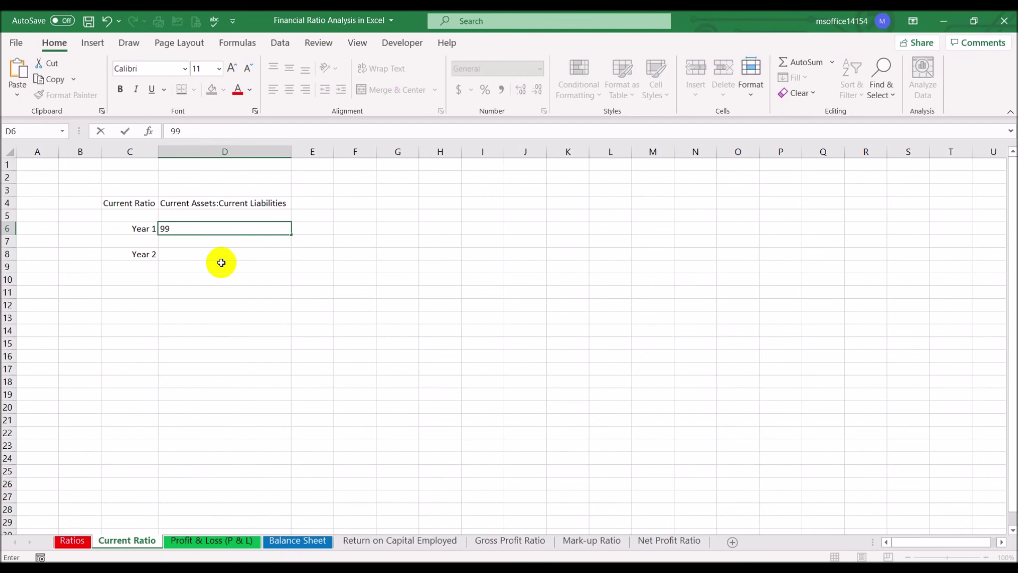
type("000:")
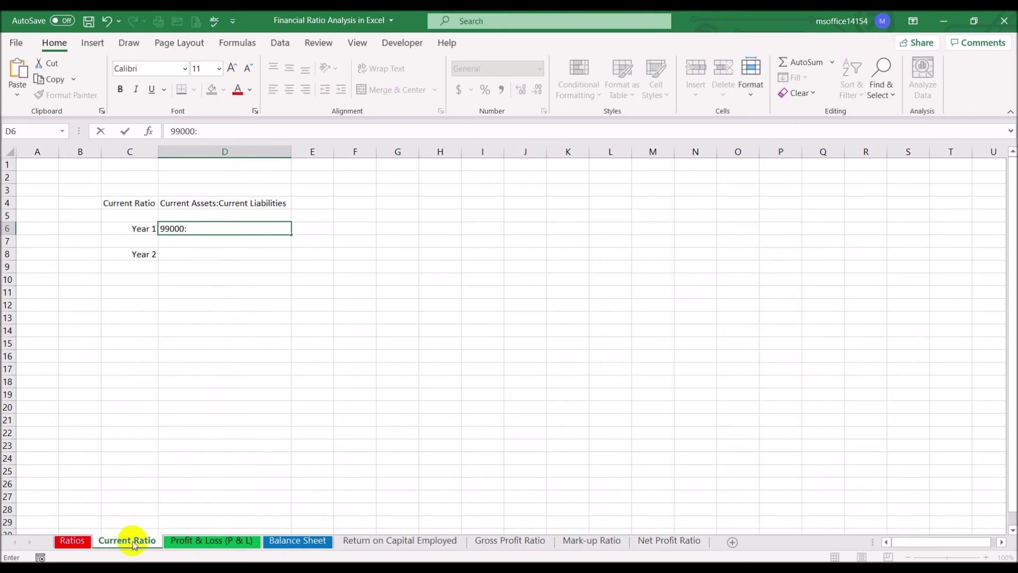
- Check Year 1's total current liabilities on the Balance Sheet and complete D6 as "99000:70210"
left_click(291, 541)
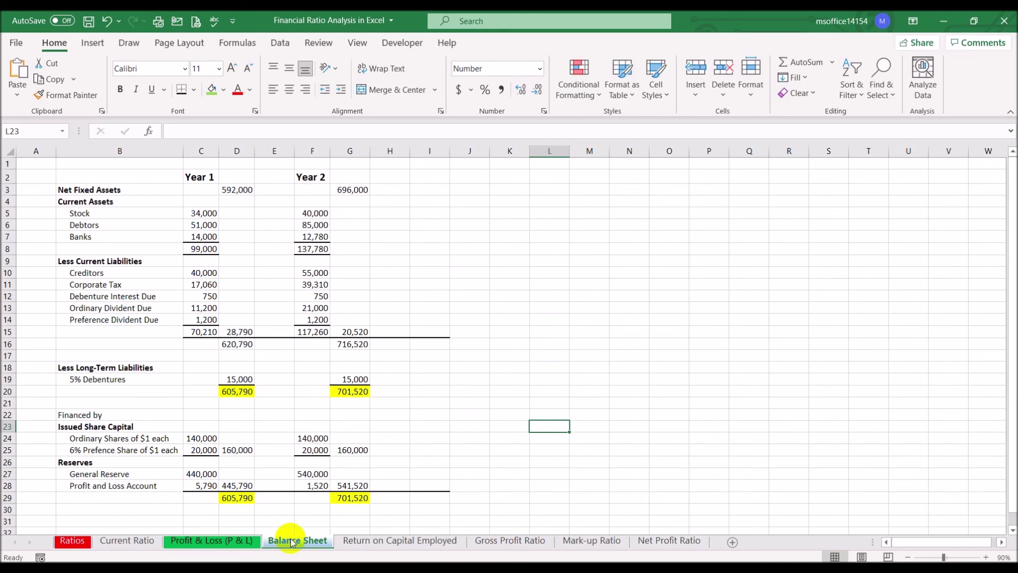
left_click(123, 540)
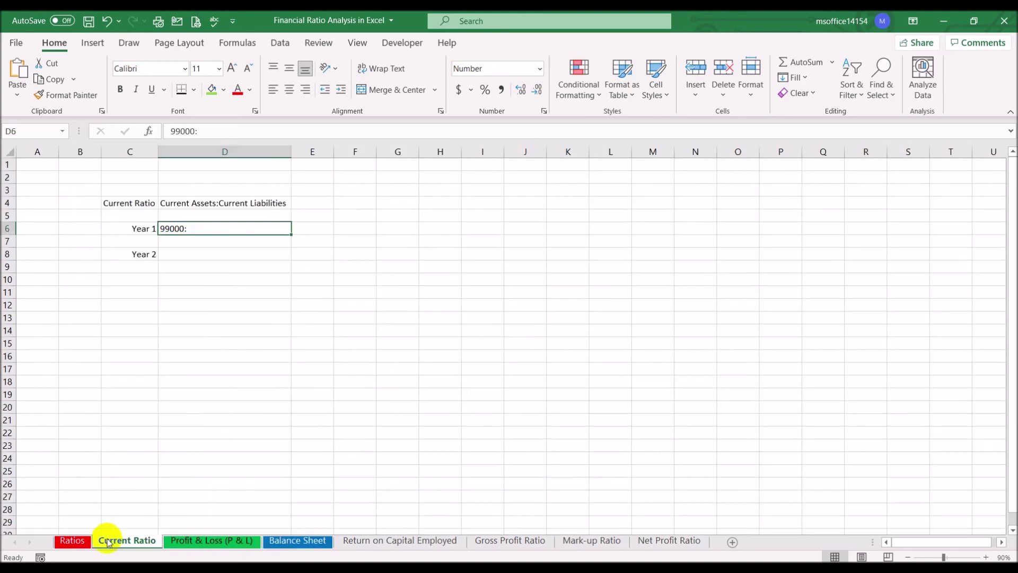
left_click(234, 131)
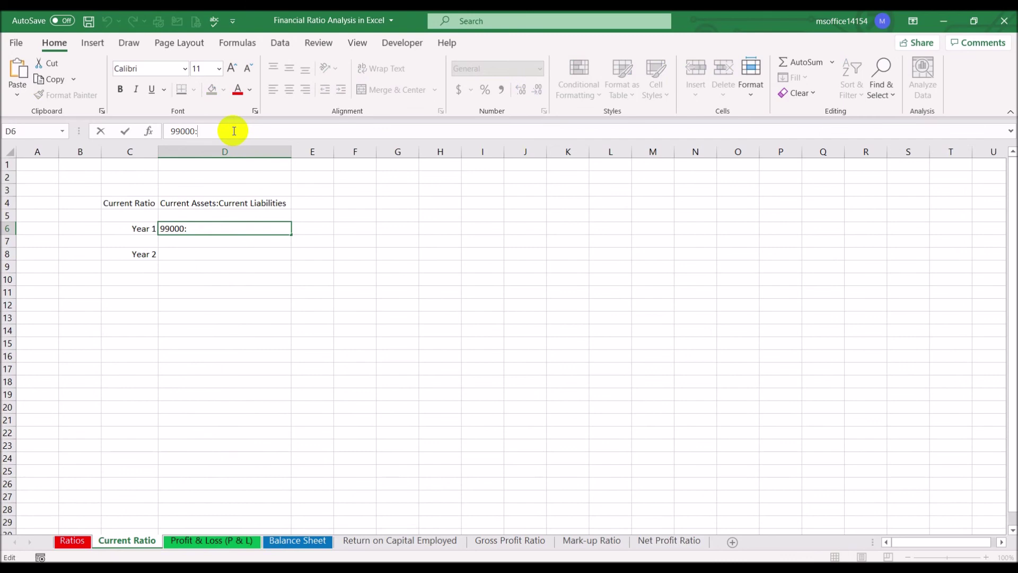
type("70210")
key("Return")
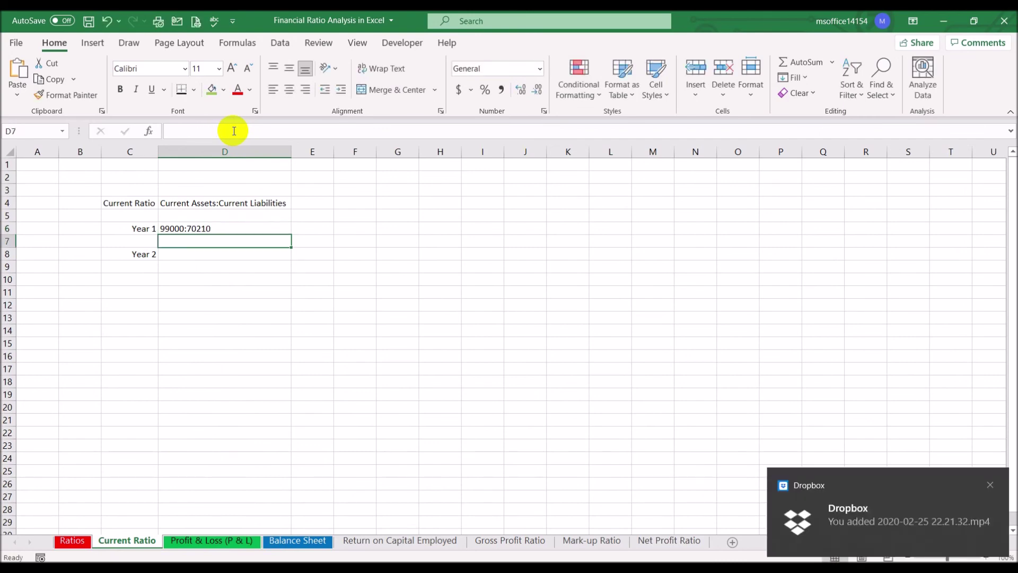
left_click(984, 486)
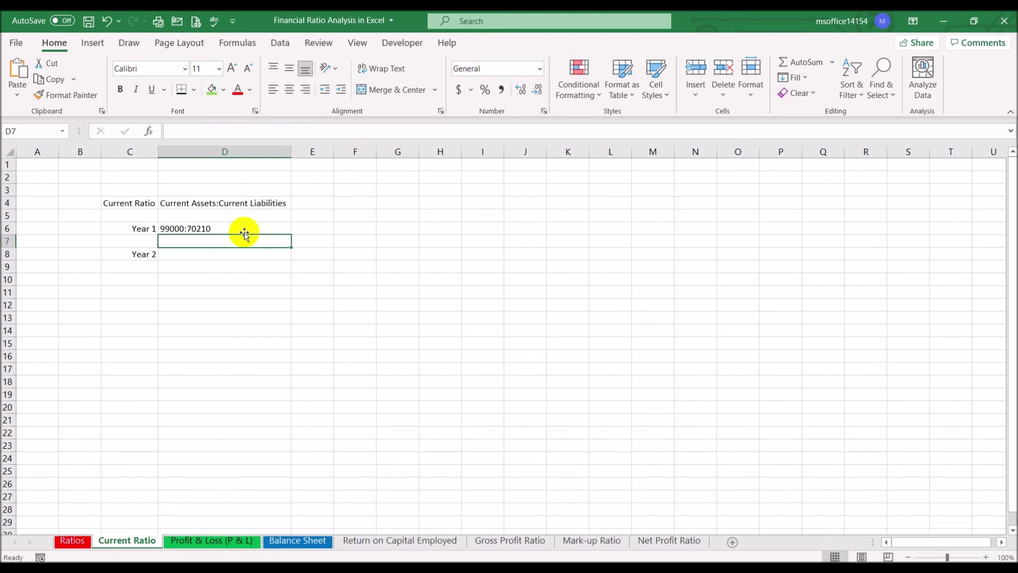
- Calculate the Year 1 ratio in E6 with =99000/70210 and fit column E's width to the result
left_click(216, 228)
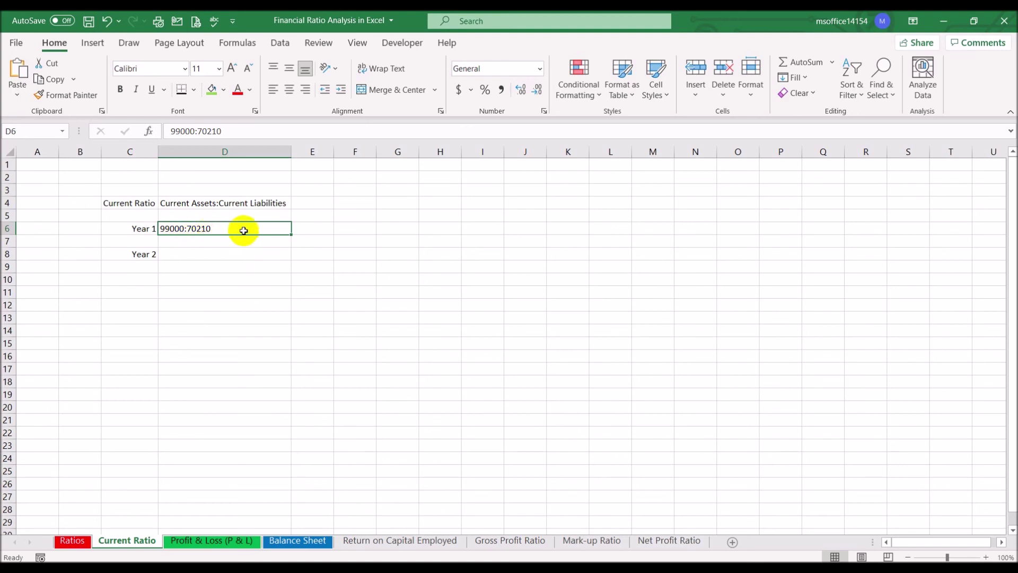
left_click(327, 232)
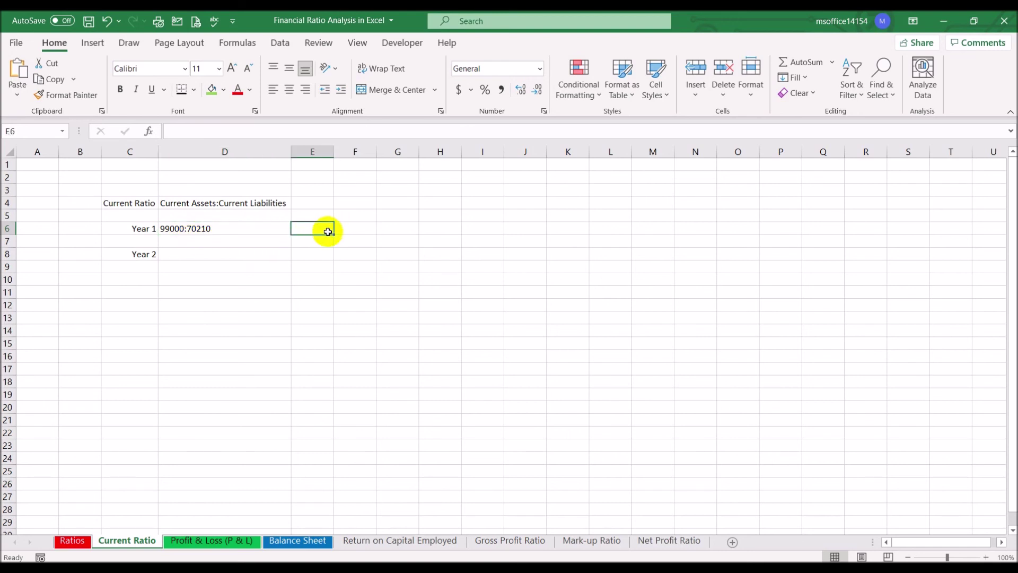
type("=99000")
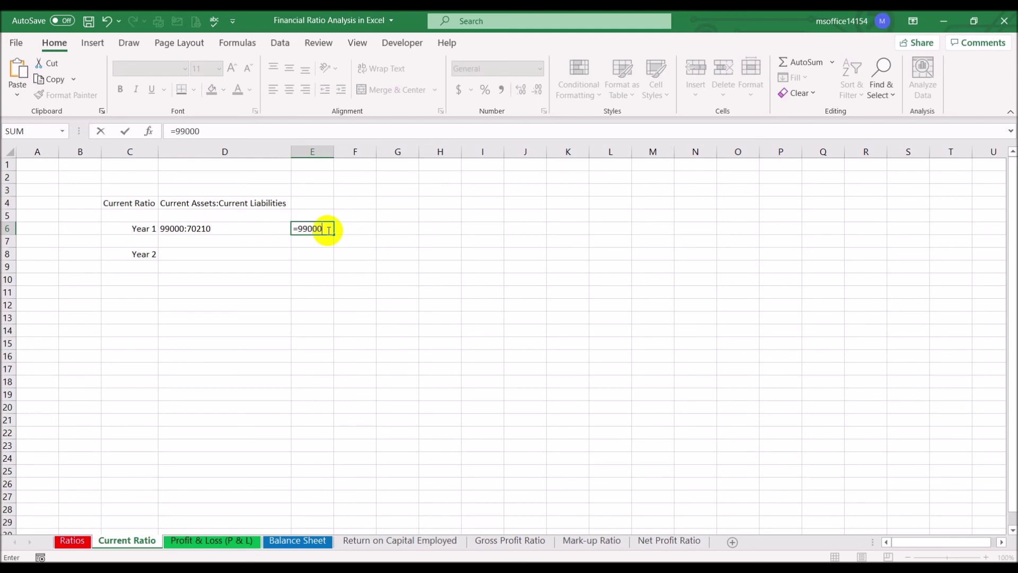
type("/70210")
key("Return")
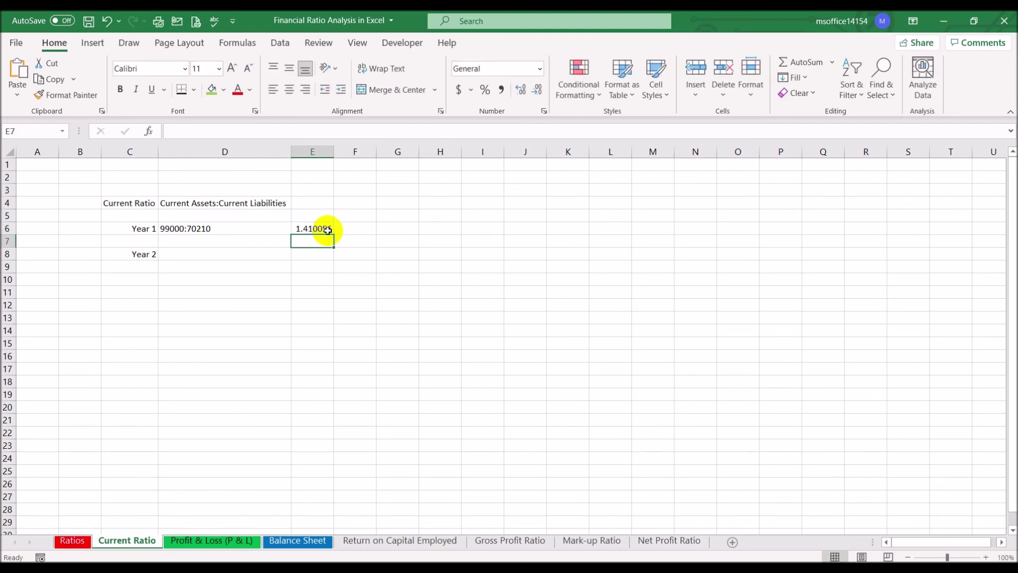
double_click(334, 151)
- Enter the rounded Year 1 ratio in G6 as "1.4 : 1", with spaces around the colon
left_click(404, 231)
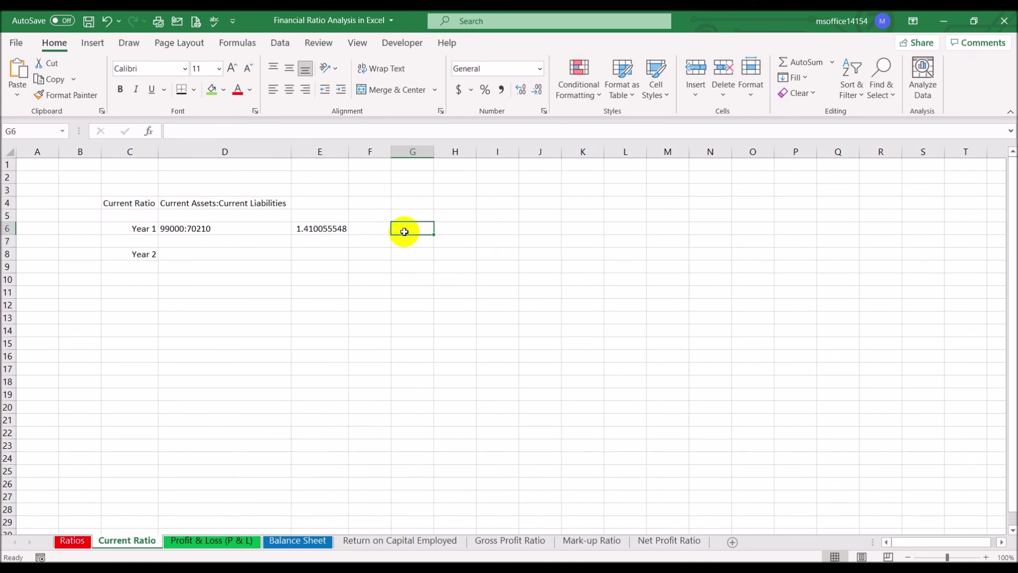
type("1.4:1")
key("Return")
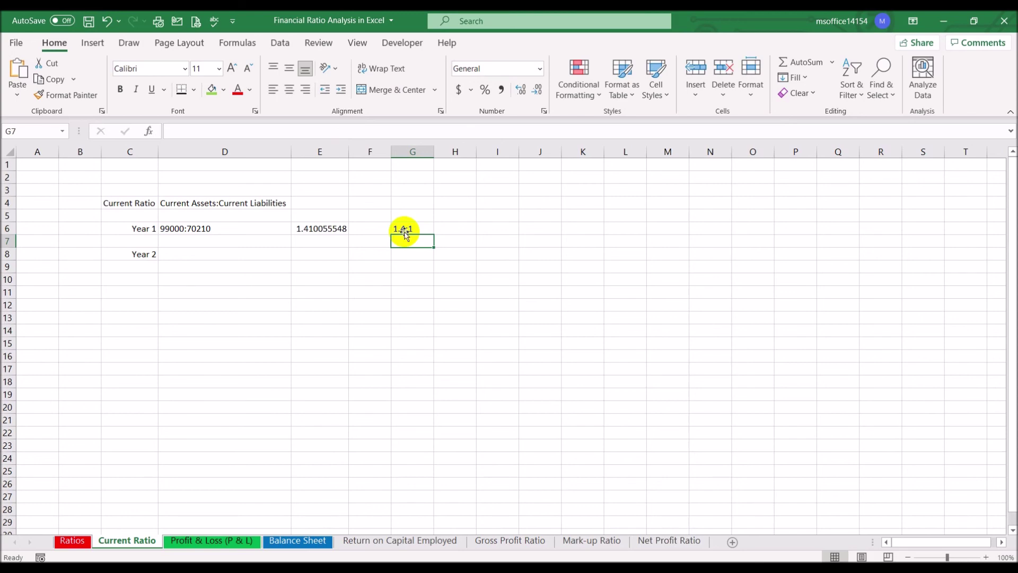
left_click(413, 228)
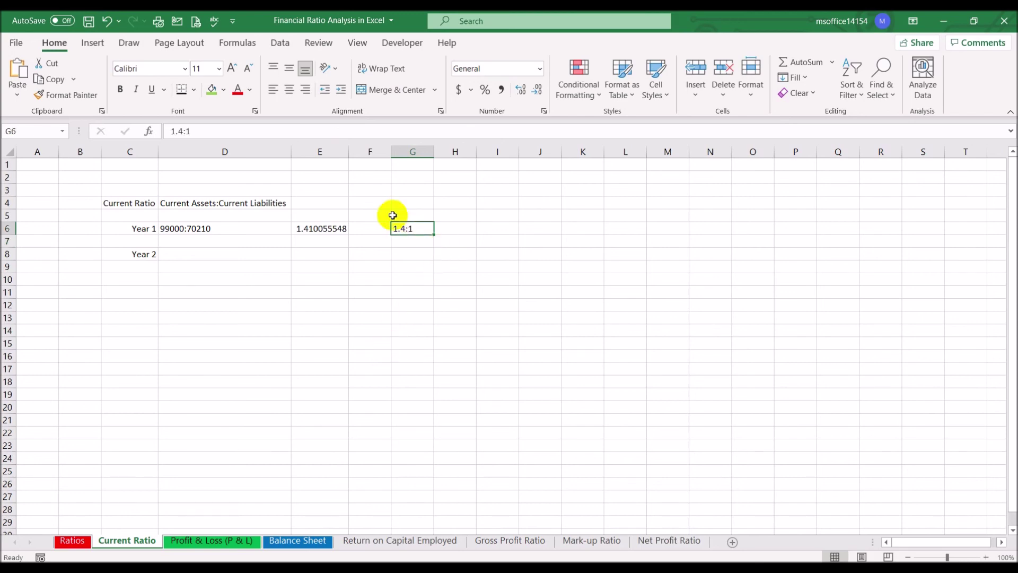
left_click(185, 131)
key("Right")
key("Return")
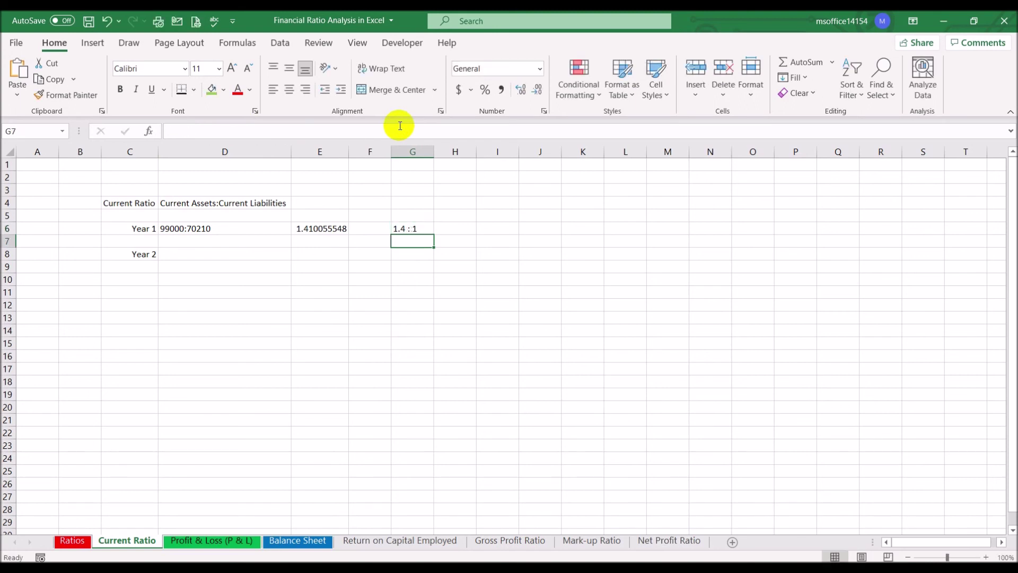
- Look up Year 2's total current assets on the Balance Sheet and enter it in D8 of the Current Ratio sheet as "137780 :"
left_click(175, 254)
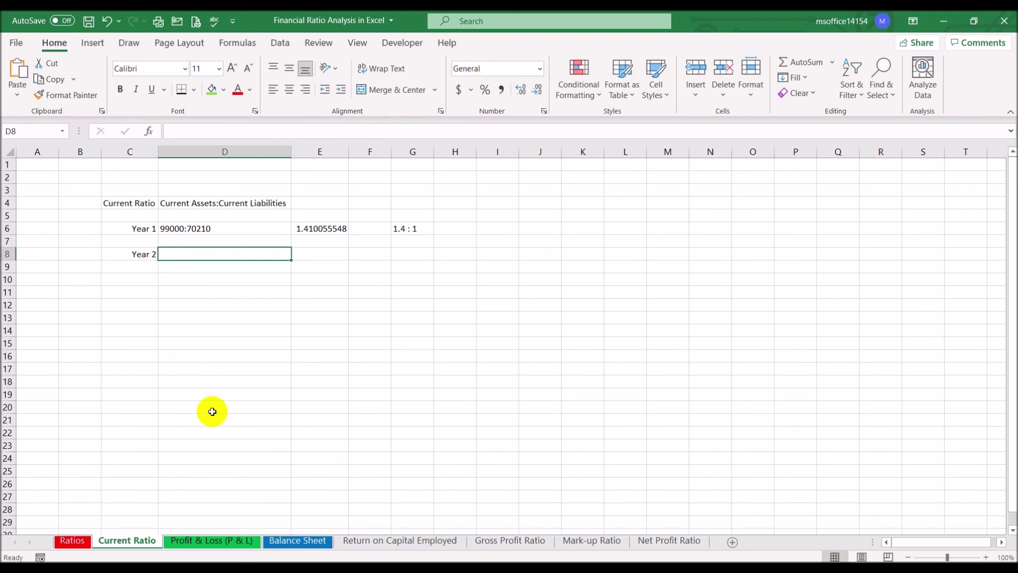
left_click(297, 541)
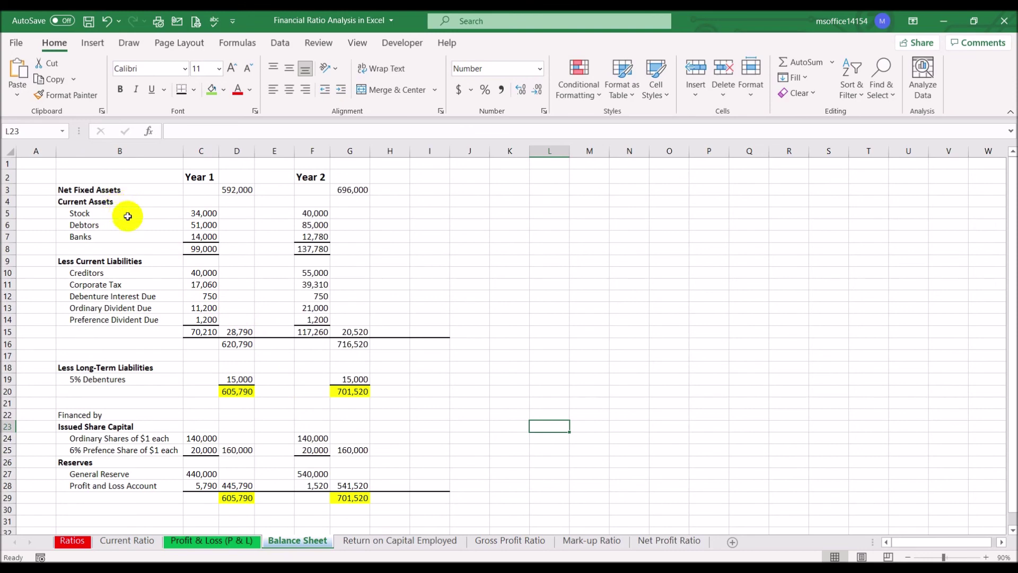
left_click(314, 249)
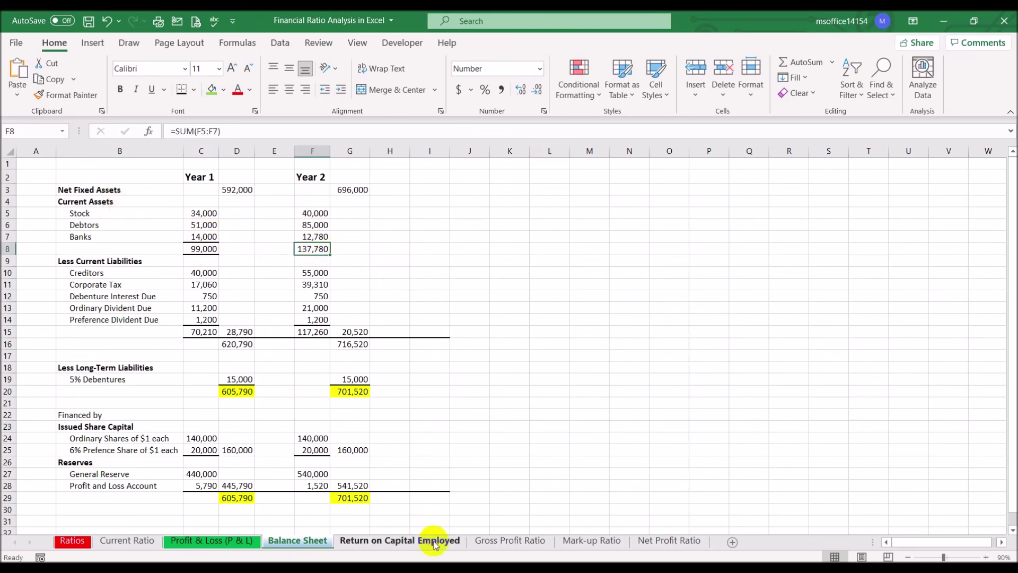
left_click(156, 541)
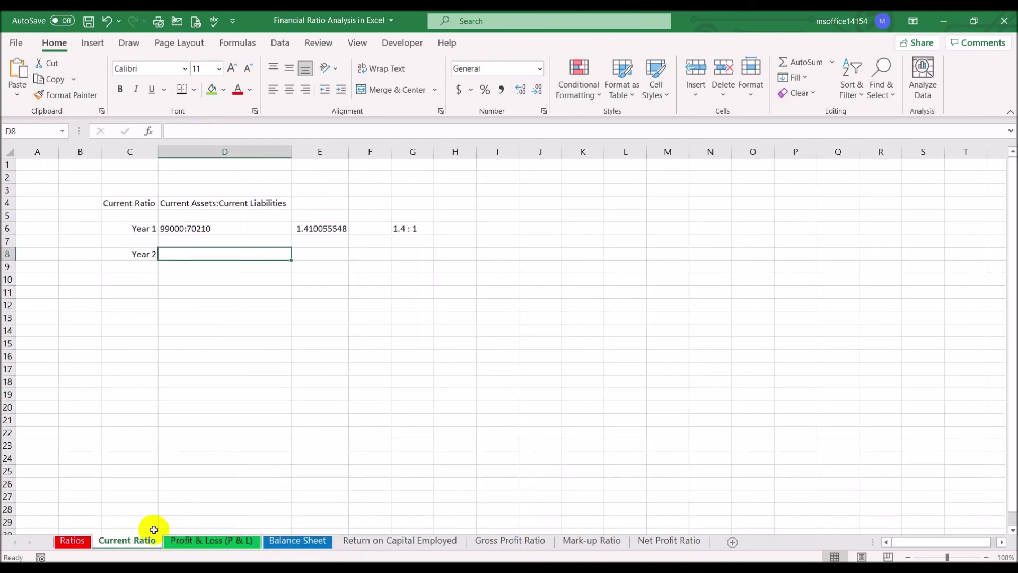
type("13")
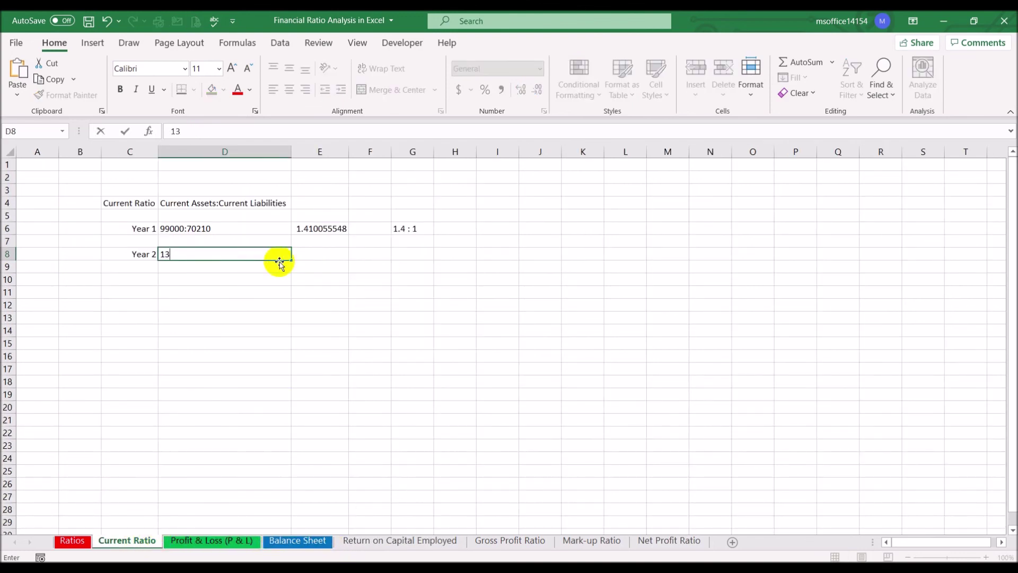
type("7780 :")
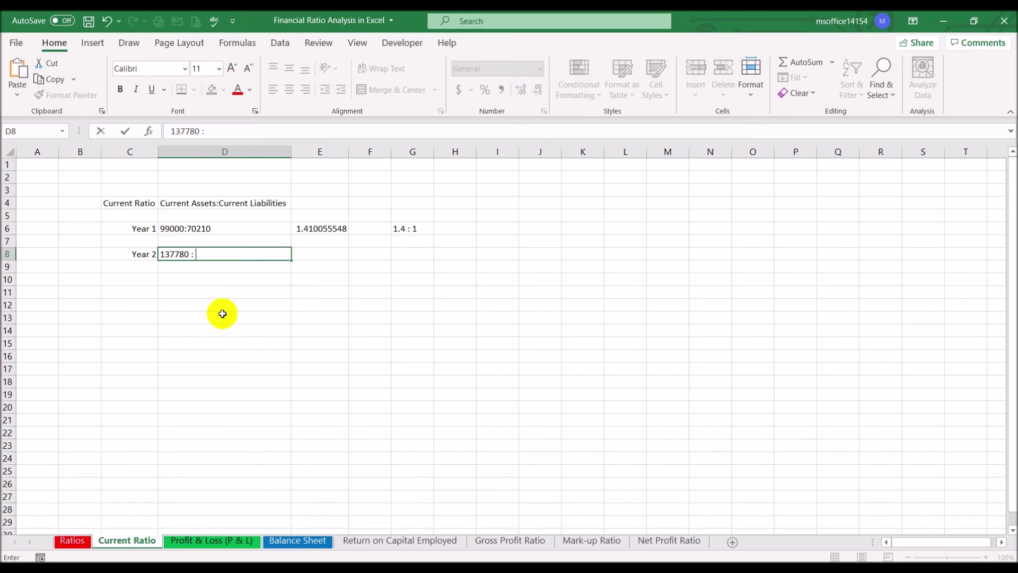
- Check Year 2's total current liabilities on the Balance Sheet and complete D8 as "137780 : 117260"
left_click(281, 541)
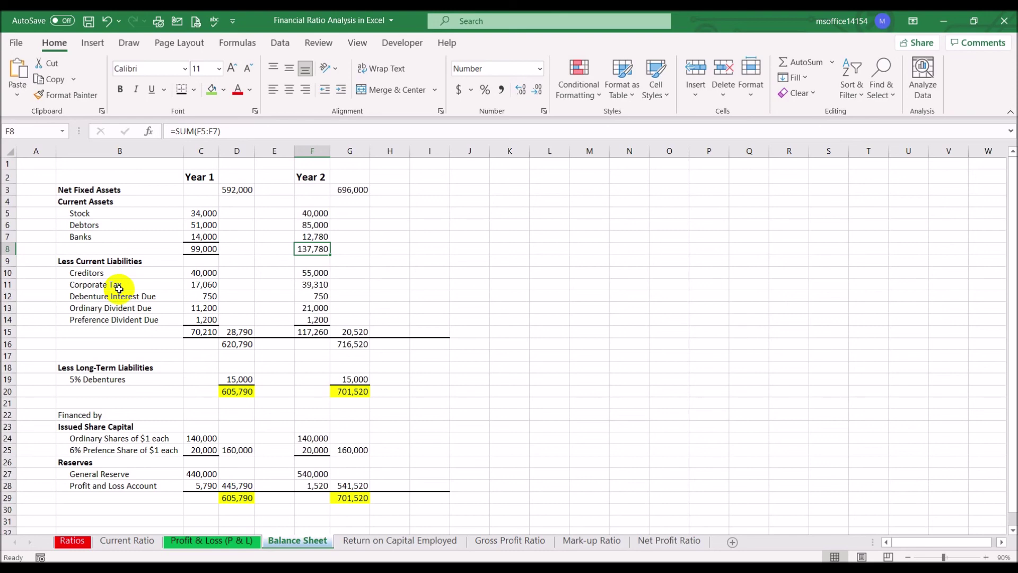
left_click(443, 544)
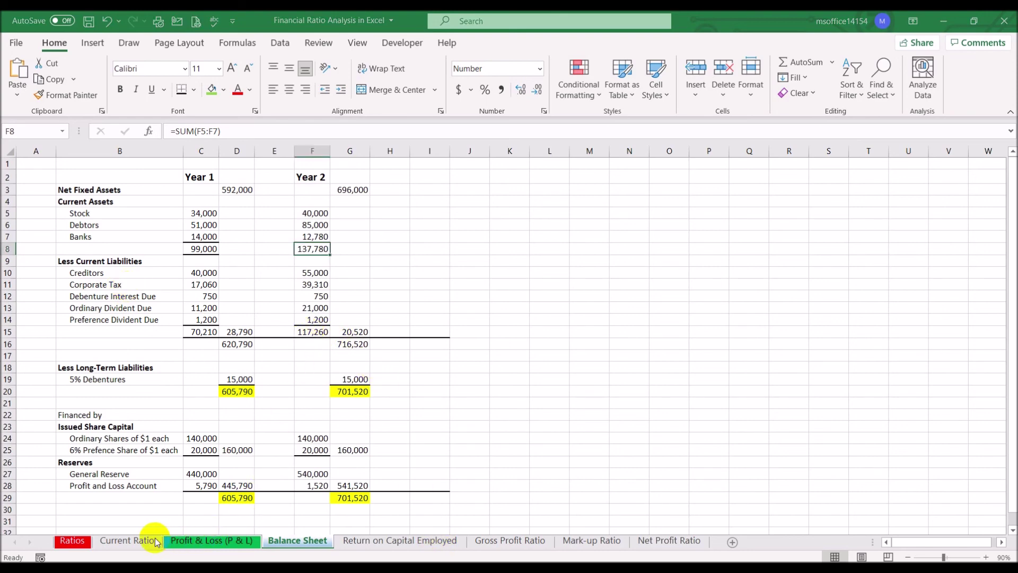
left_click(135, 541)
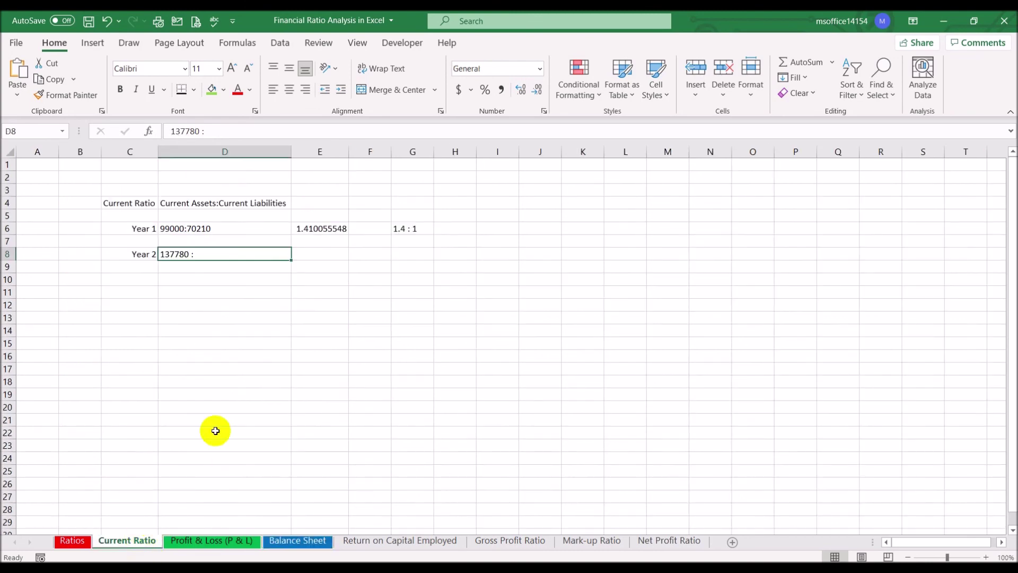
left_click(283, 130)
type("117260")
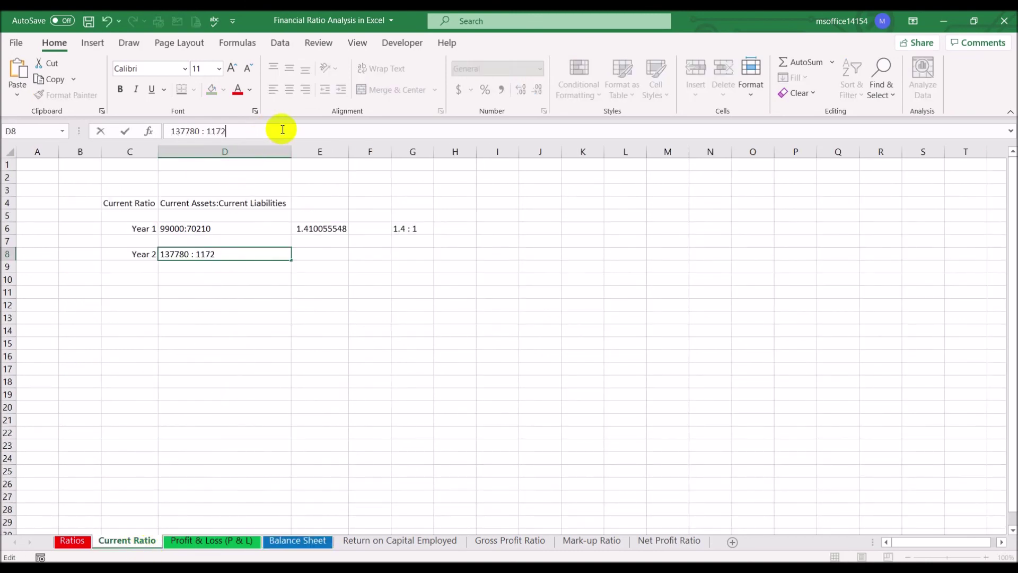
key("Return")
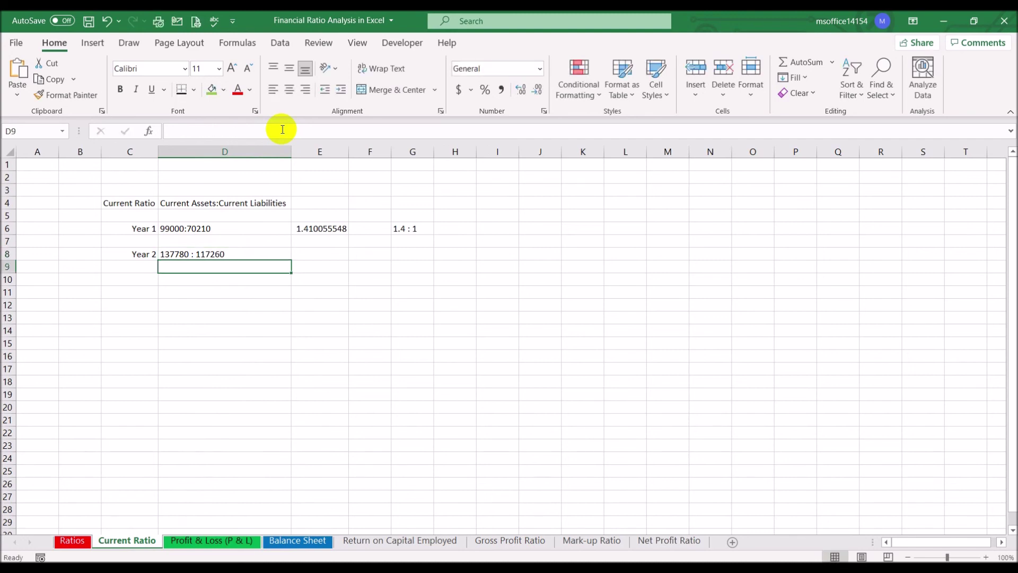
- Calculate the Year 2 current ratio in E8 with =137780/117260
key("Up")
key("Right")
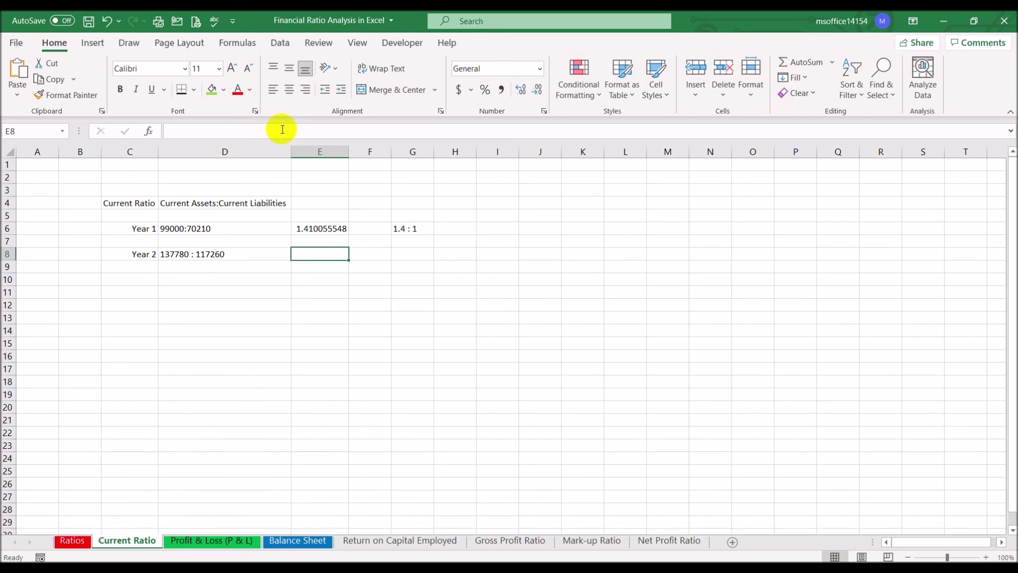
type("=")
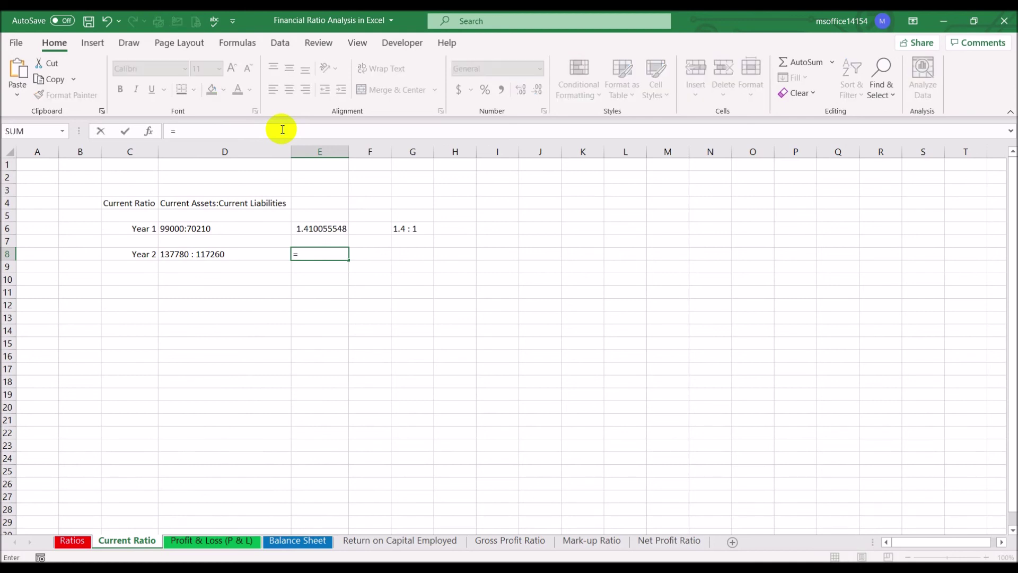
type("137780/11")
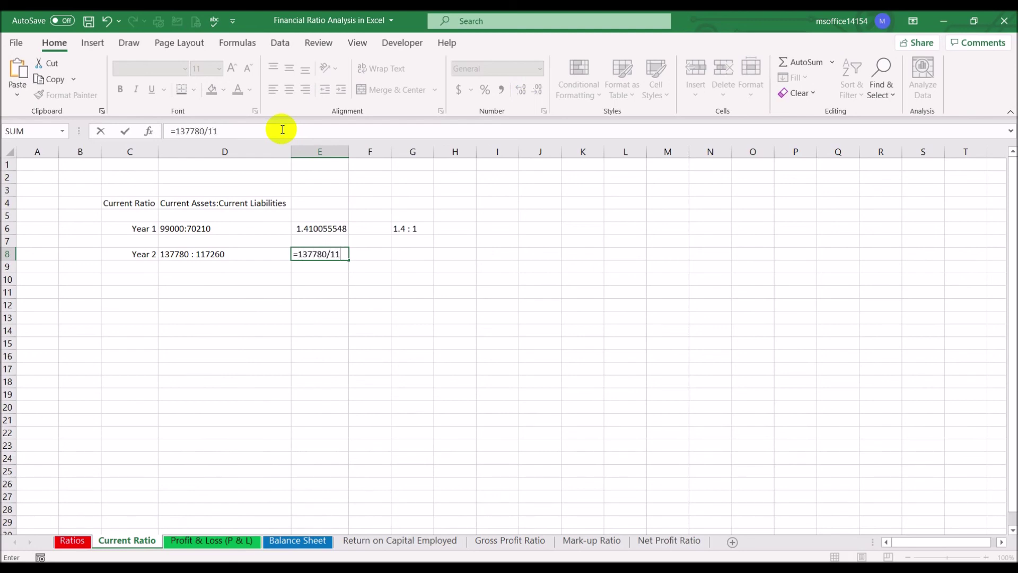
type("7260")
key("Return")
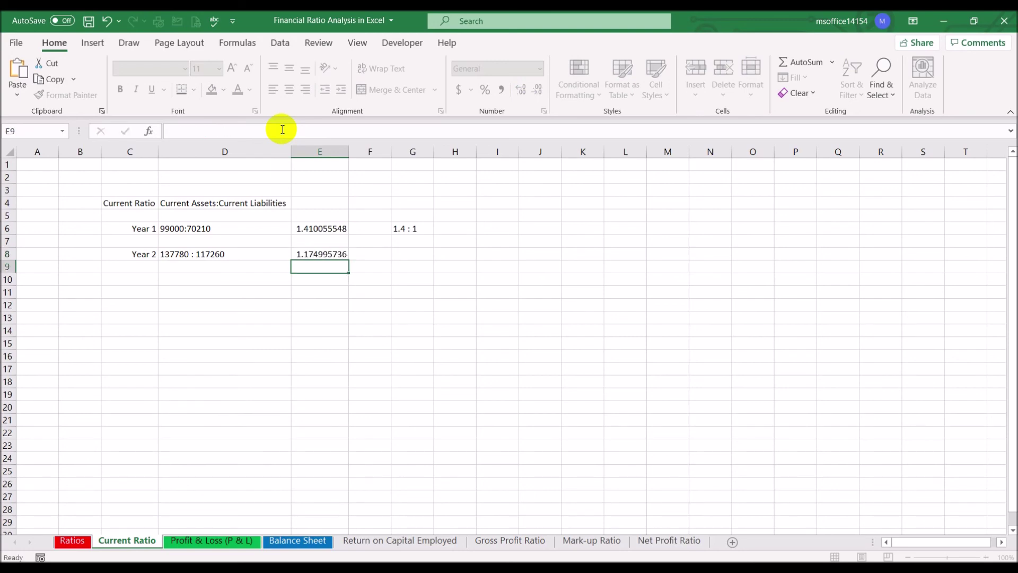
- Enter the rounded Year 2 ratio in G8 as "1.17 : 1" and fill the Current Ratio entry on the Ratios sheet green
left_click(422, 257)
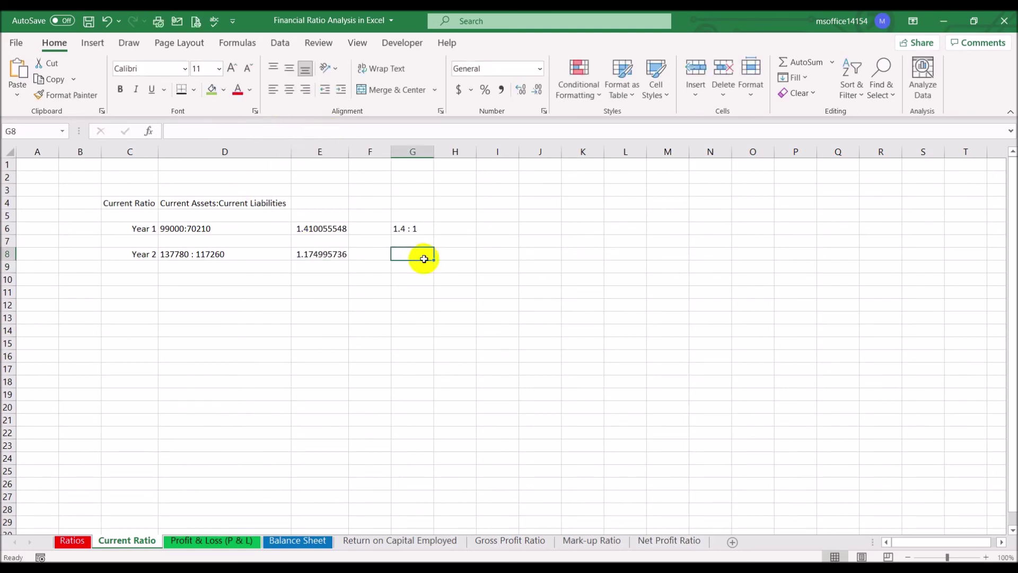
type("1.17")
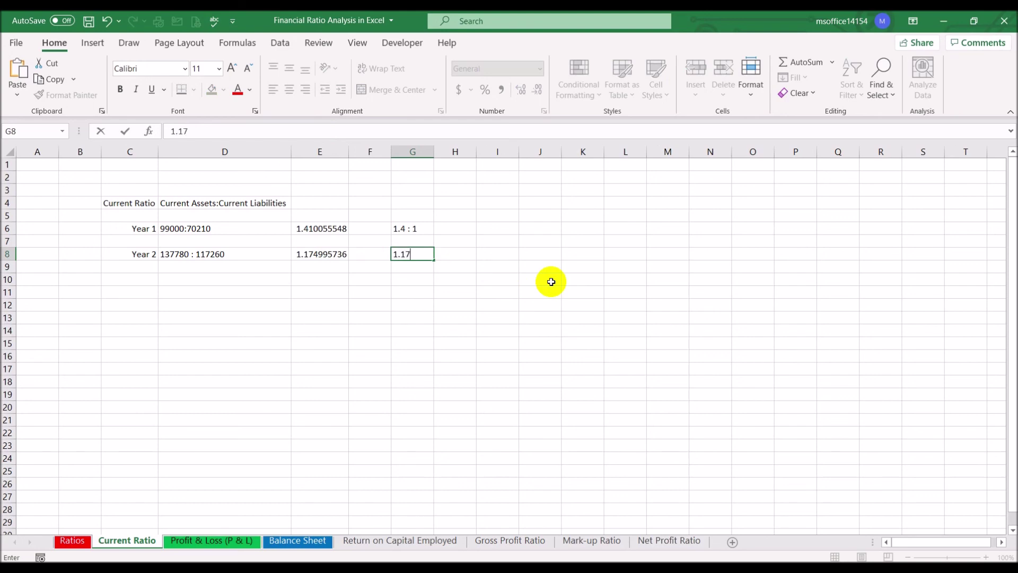
type(" : 1")
key("Return")
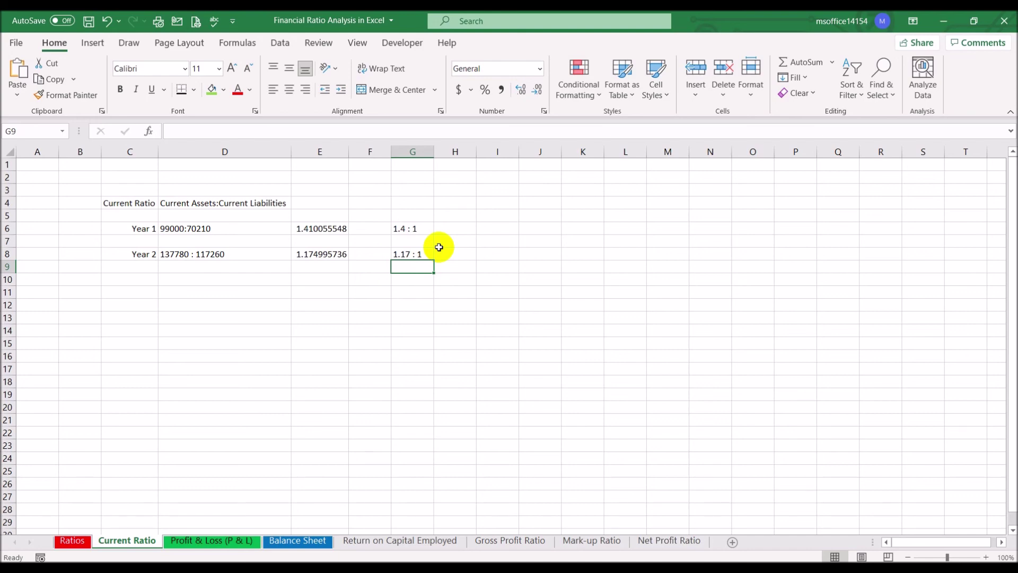
left_click(72, 540)
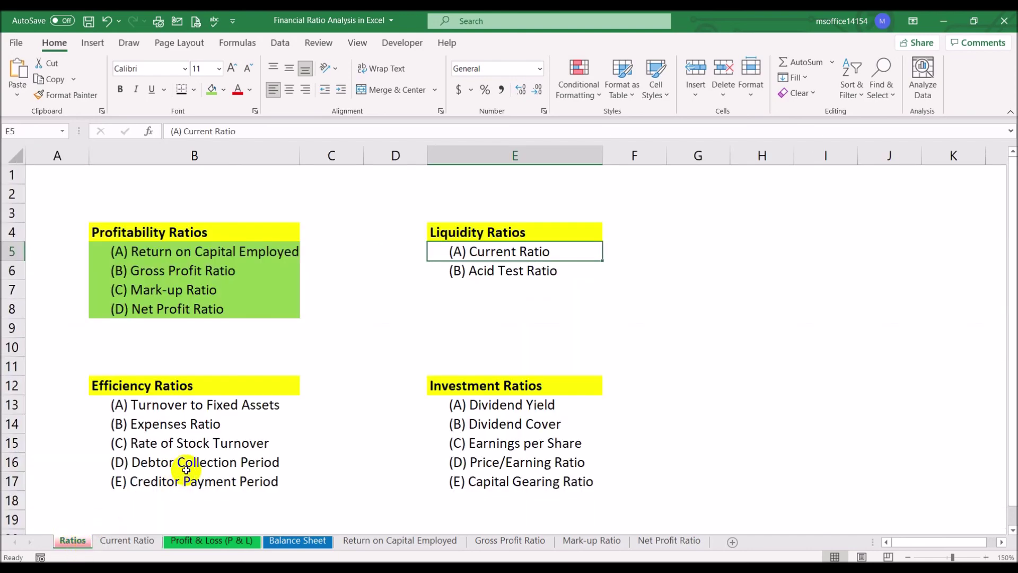
left_click(212, 91)
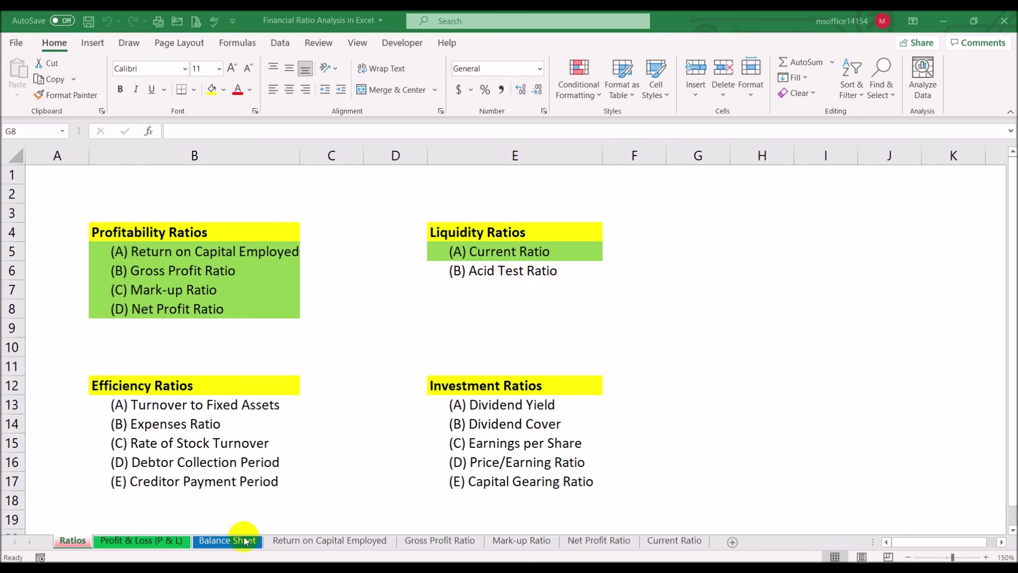
- Insert a new worksheet directly after Balance Sheet and name it "Acid Test Ratio"
left_click(228, 540)
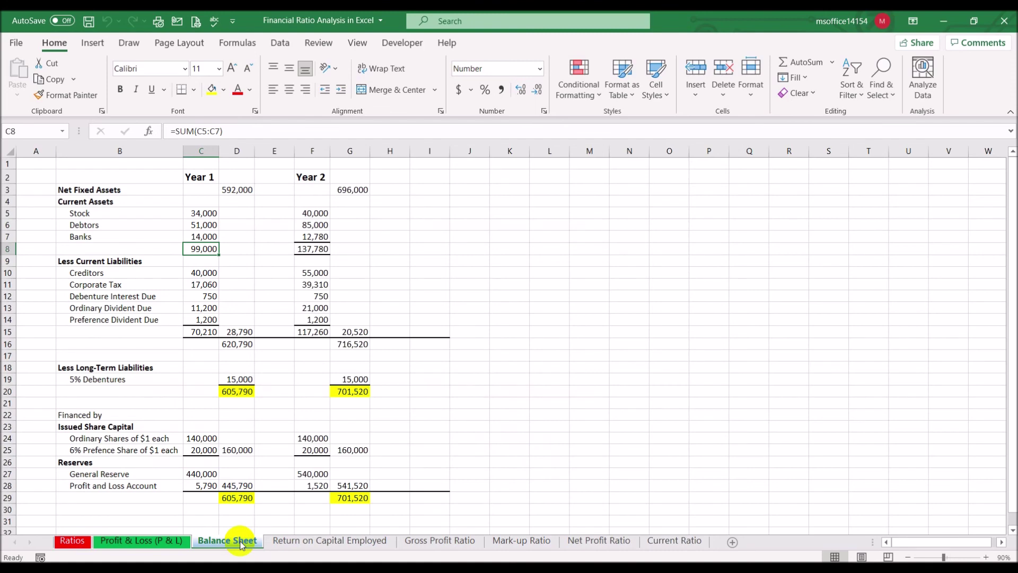
right_click(240, 543)
left_click(240, 543)
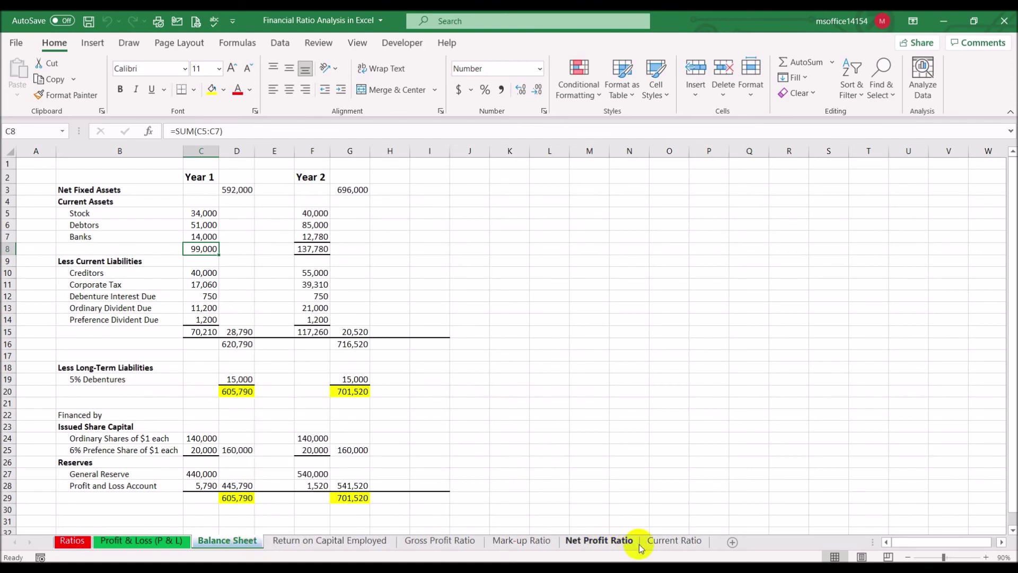
left_click(732, 541)
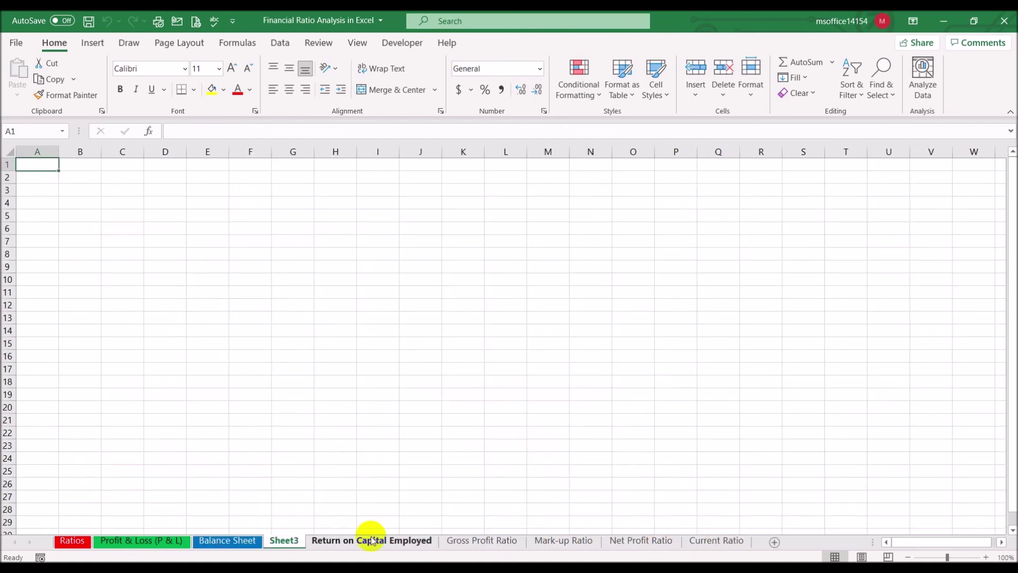
double_click(293, 541)
type("Acid")
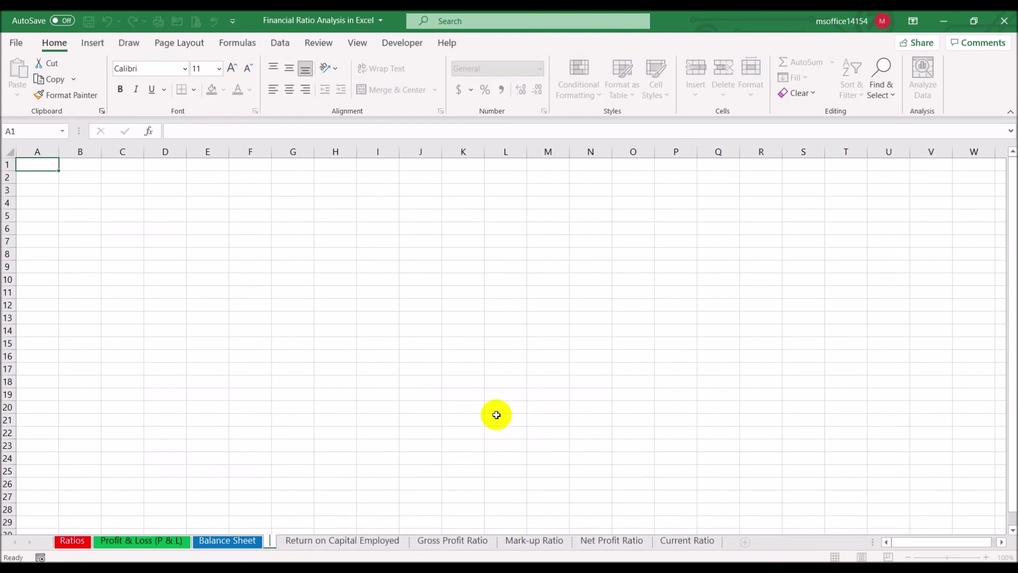
type(" Test")
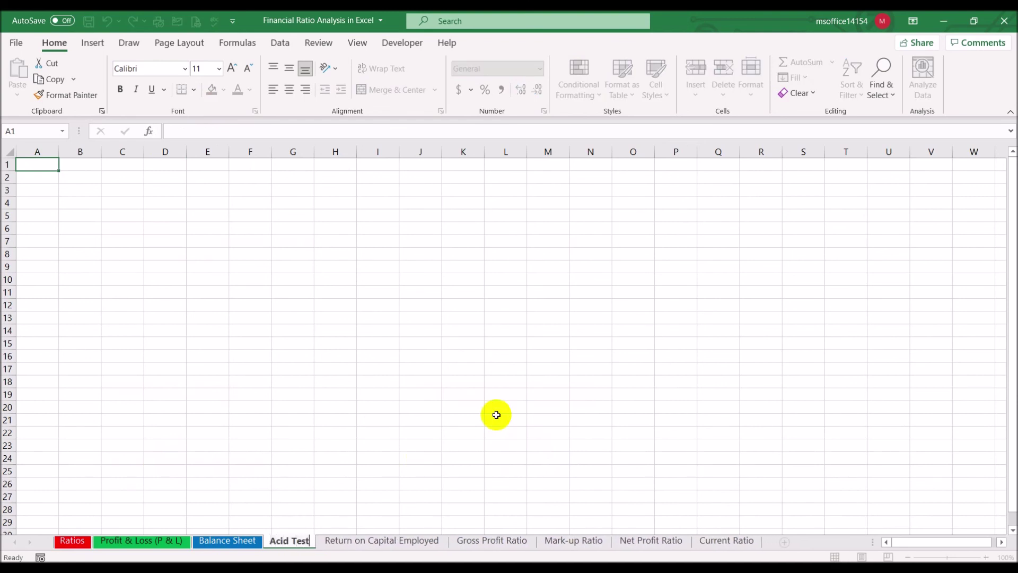
type(" Ratio")
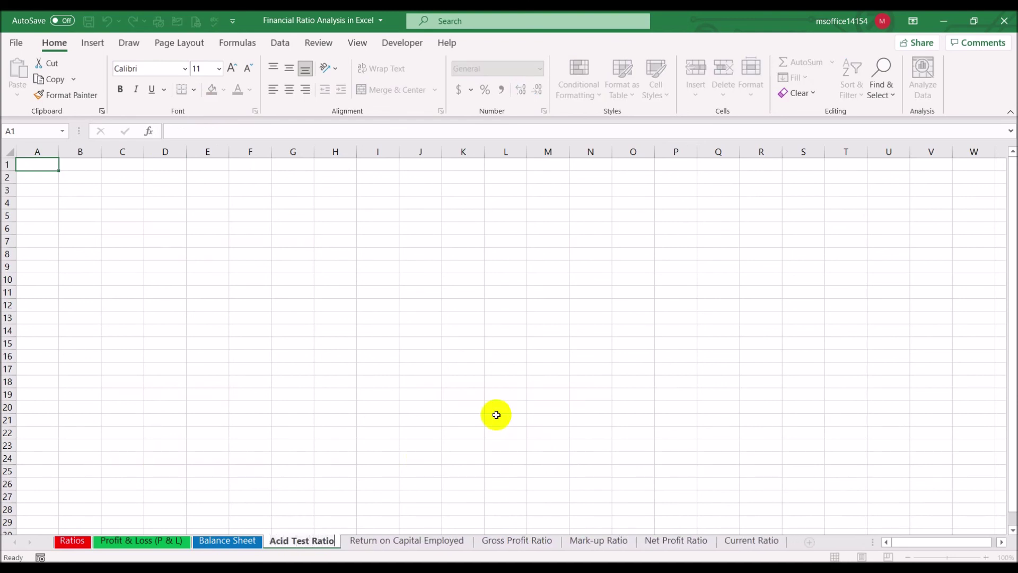
key("Return")
- Enter the ratio definition "(Current Assets - Stock : Current Liabilities" in C4 of the Acid Test Ratio sheet
left_click(126, 204)
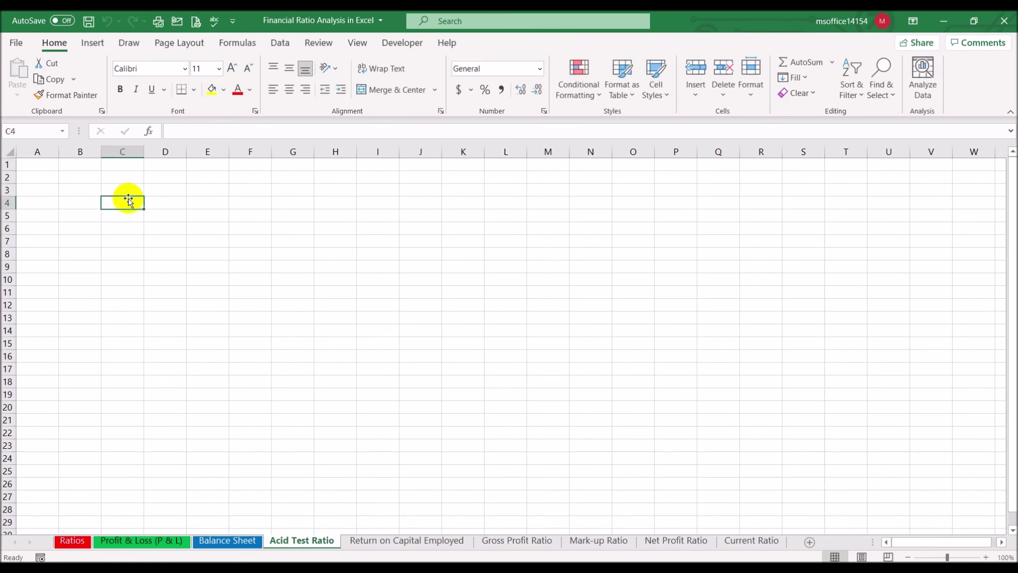
type("(C")
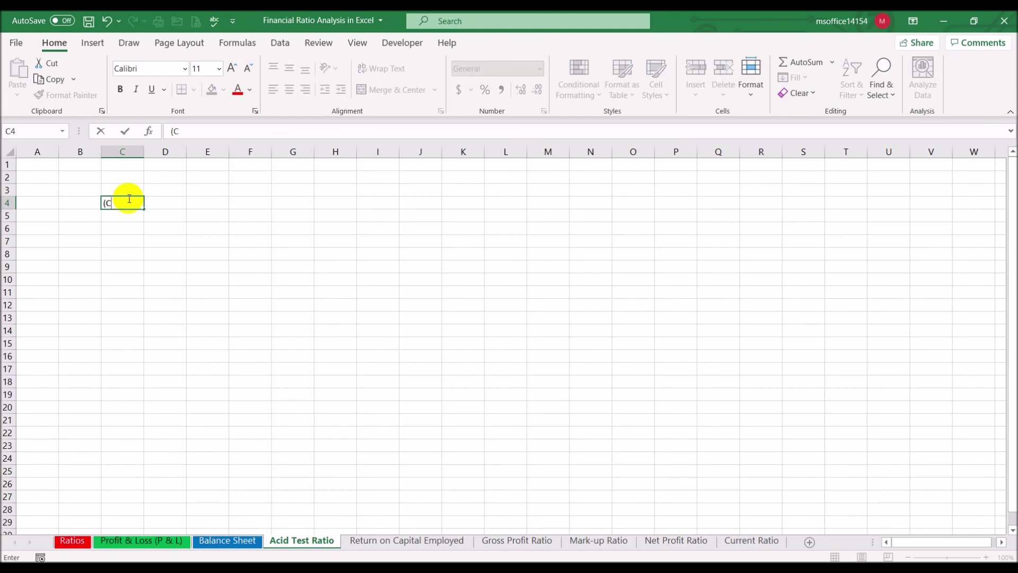
type("urrent Assiets")
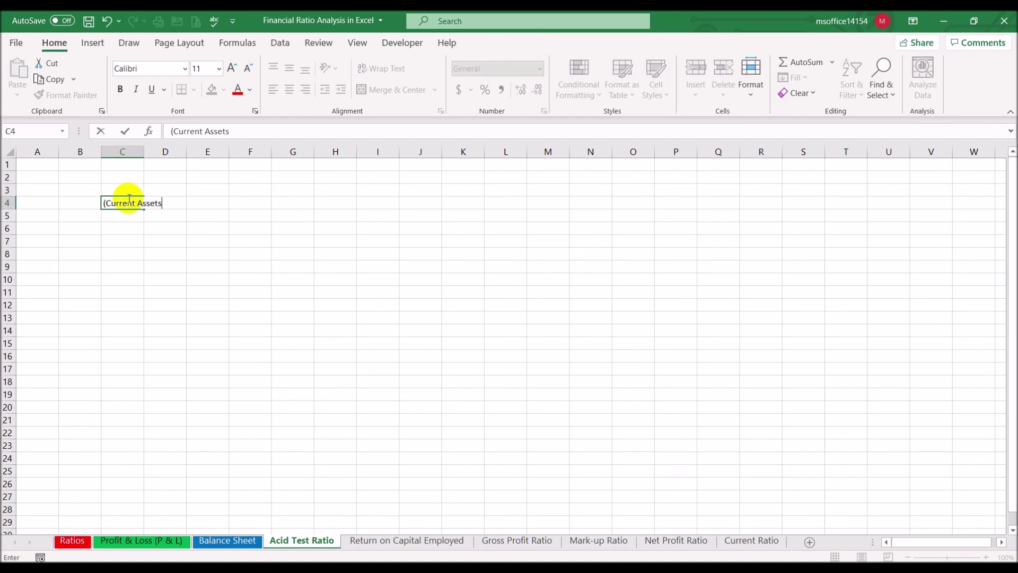
type(" - Stock : Current Liabilities")
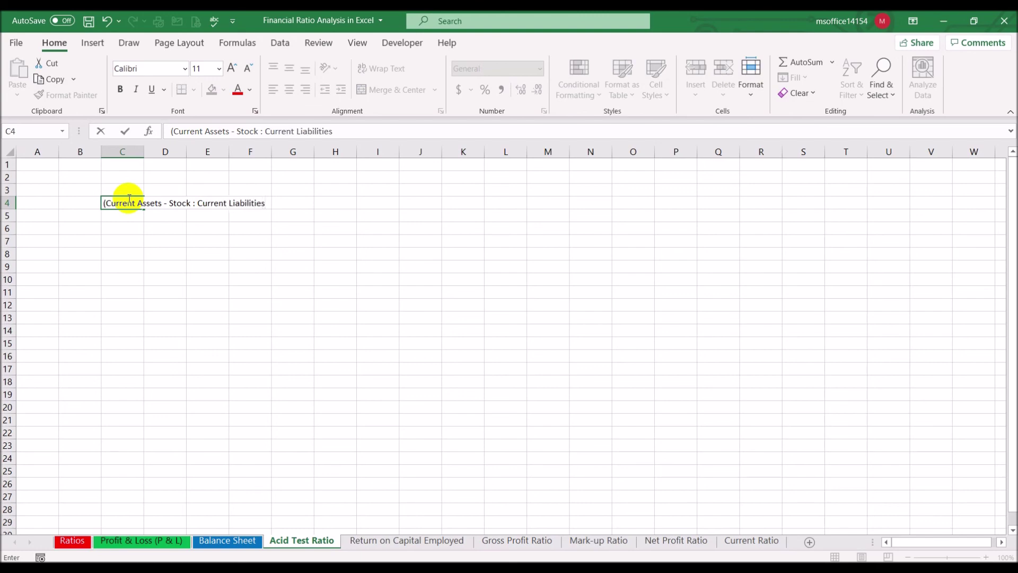
key("Return")
- Add the row labels "Year 1" in C7 and "Year 2" in C9
key("Return")
key("Return")
type("Year 1")
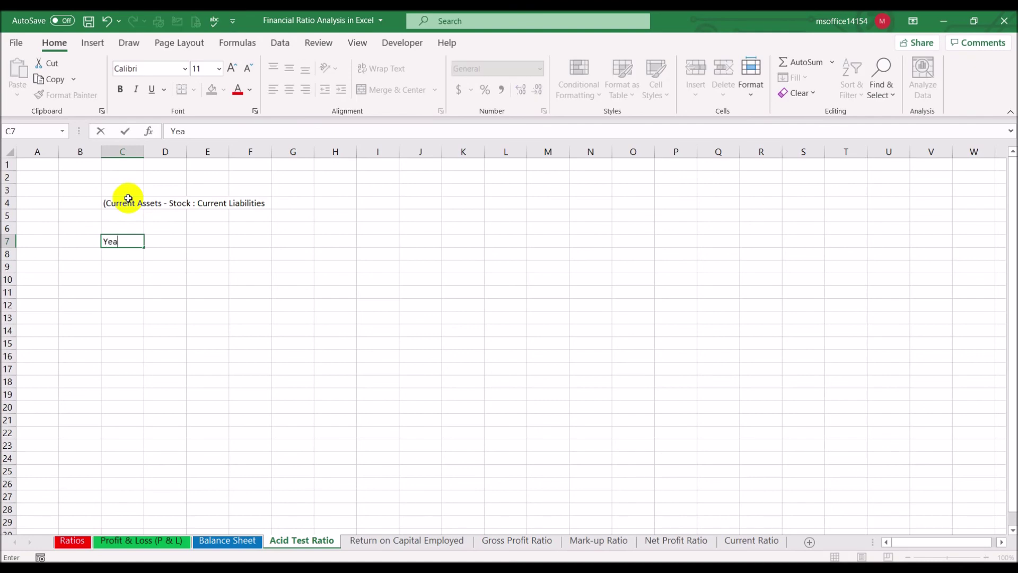
key("Return")
key("Return")
type("Year 2")
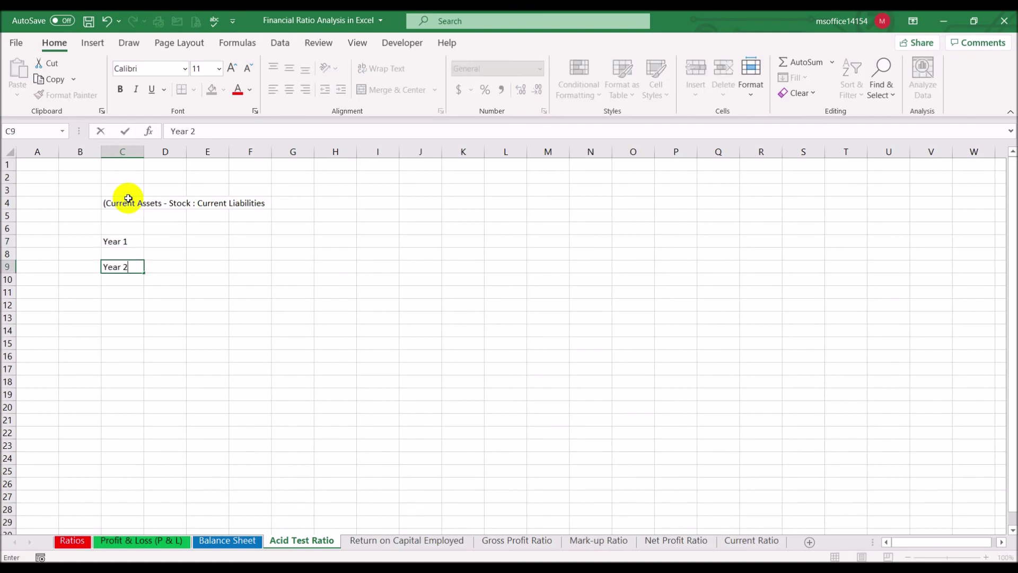
key("Return")
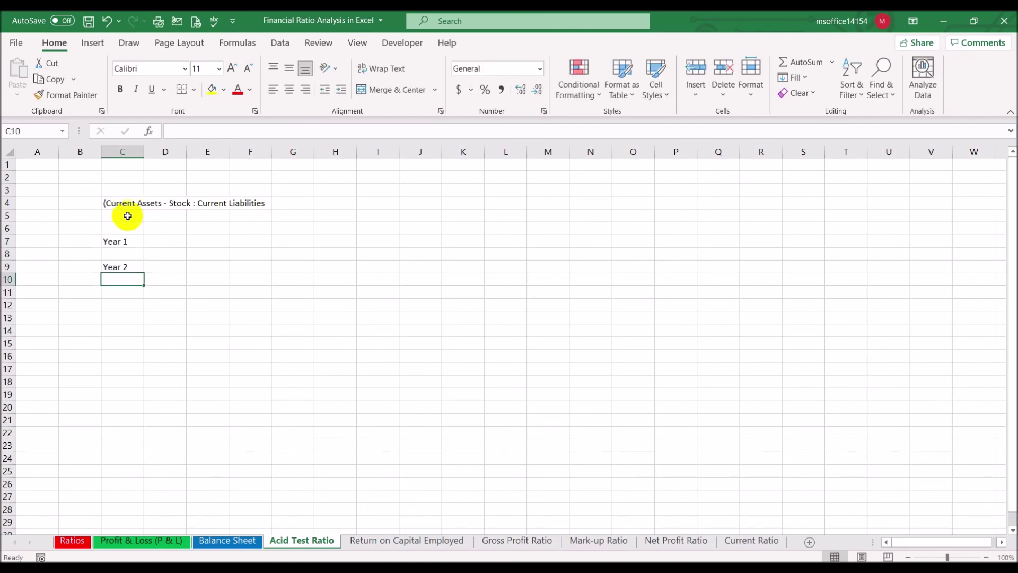
- Check the label layout on the Return on Capital Employed sheet and right-align the year labels in C7:C9 of Acid Test Ratio
left_click(367, 540)
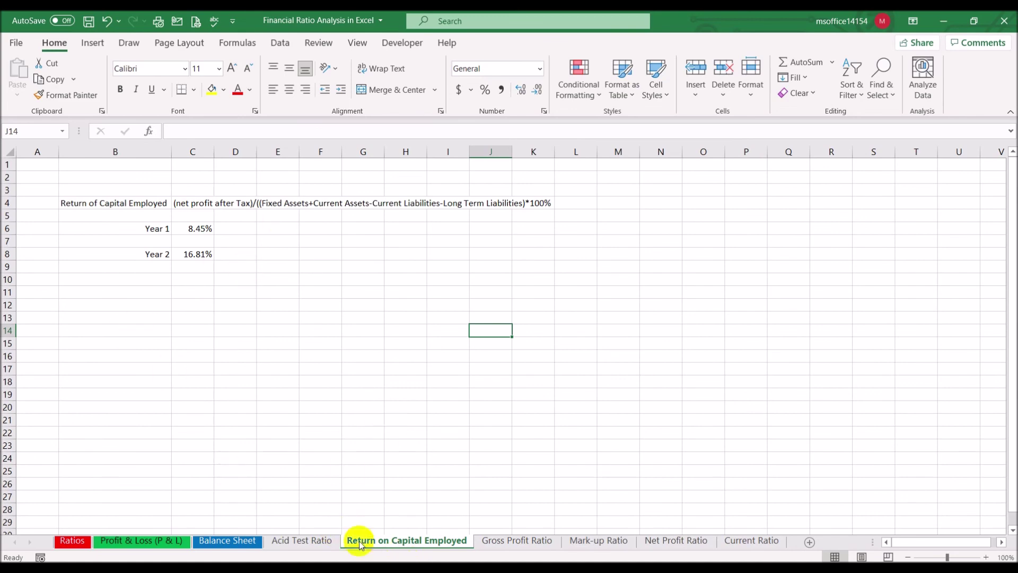
left_click(309, 538)
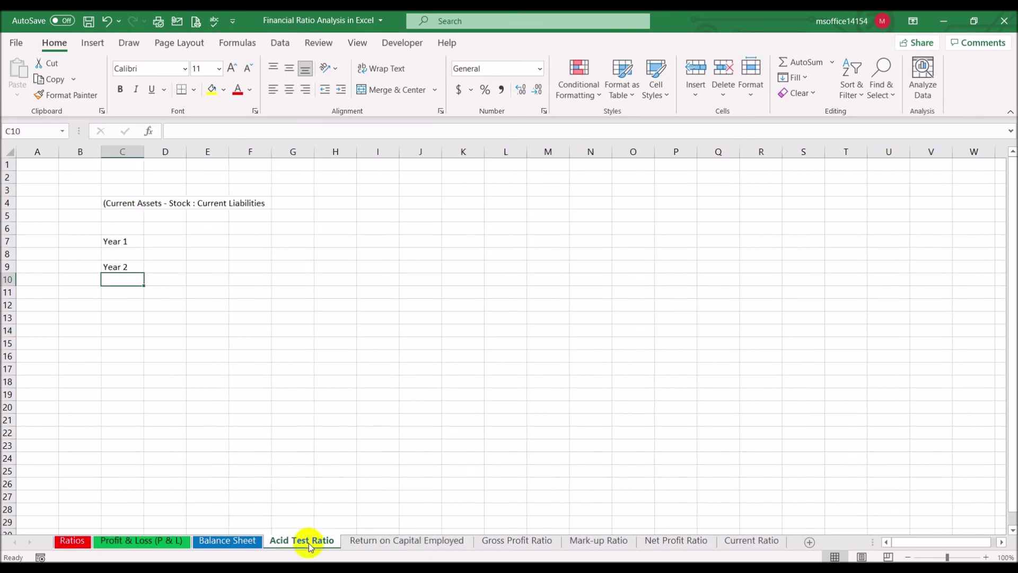
left_click_drag(120, 242, 130, 265)
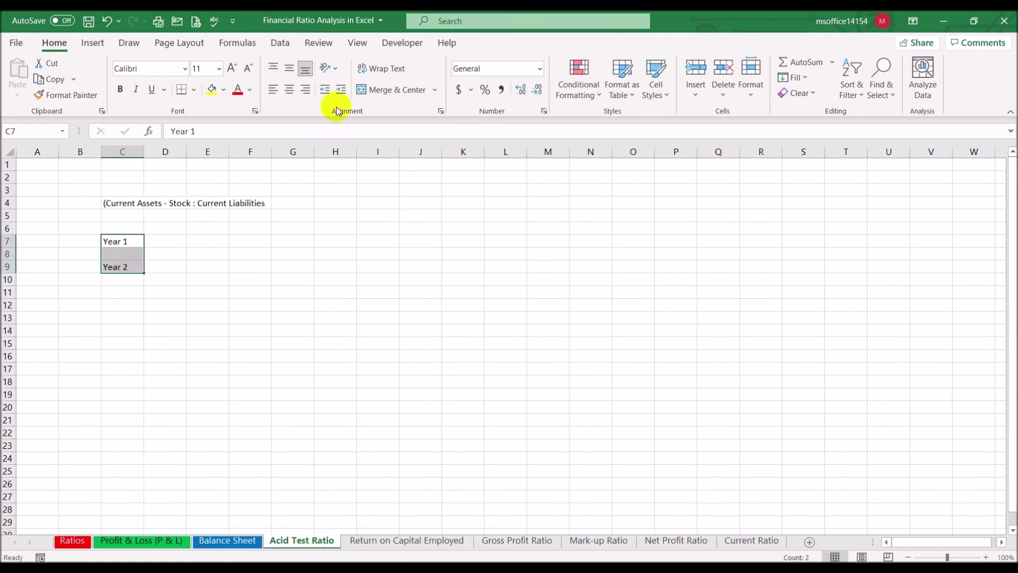
left_click(306, 89)
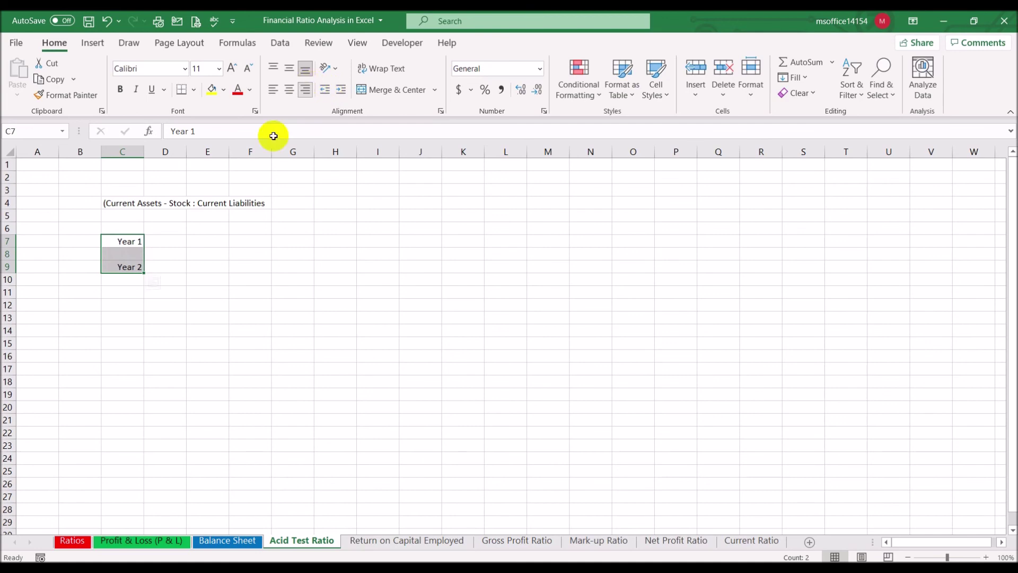
- Calculate Year 1's current assets less closing stock in D7 with ='Balance Sheet'!C8-'Profit & Loss (P & L)'!C12
left_click(175, 240)
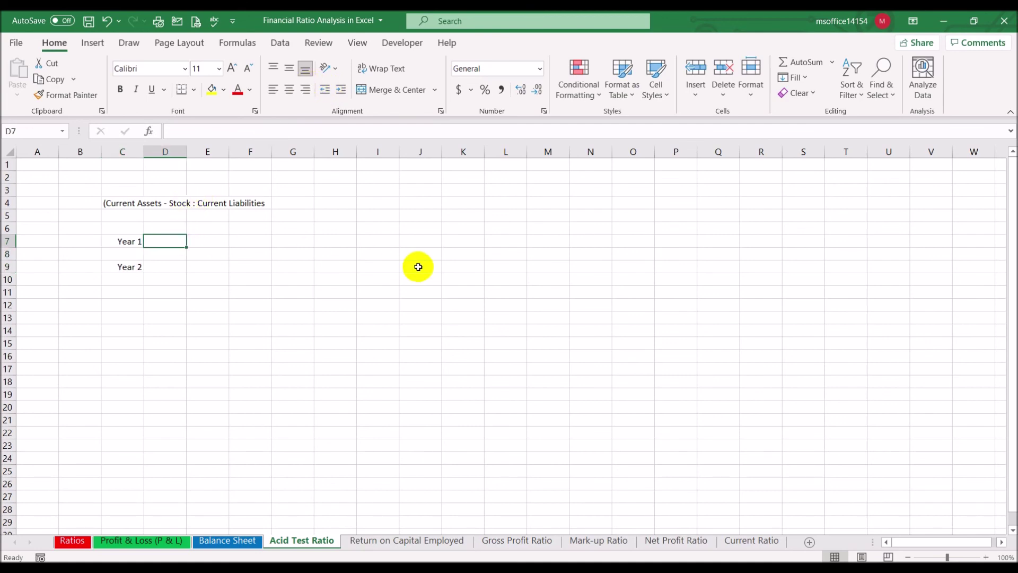
type("=")
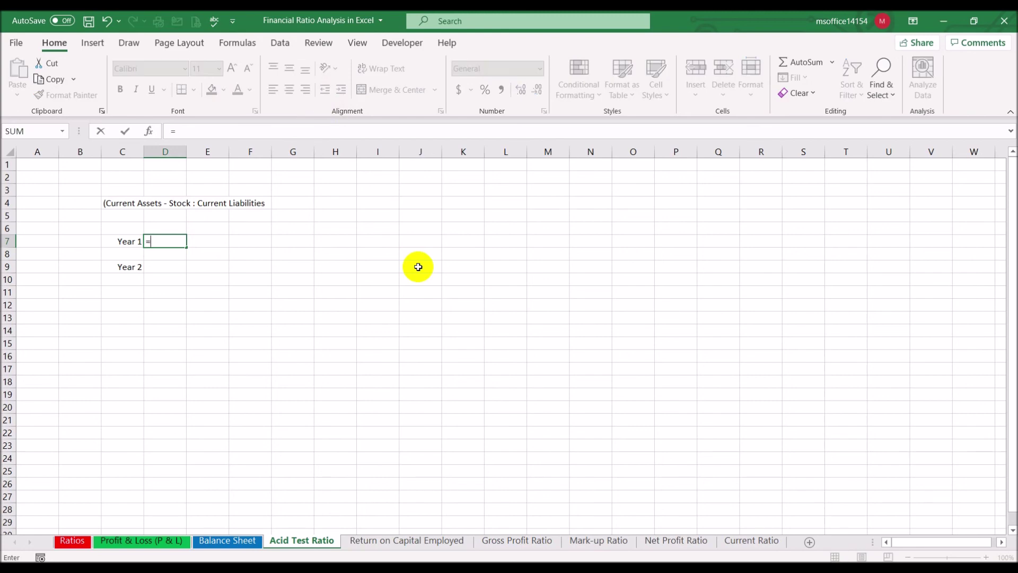
left_click(207, 540)
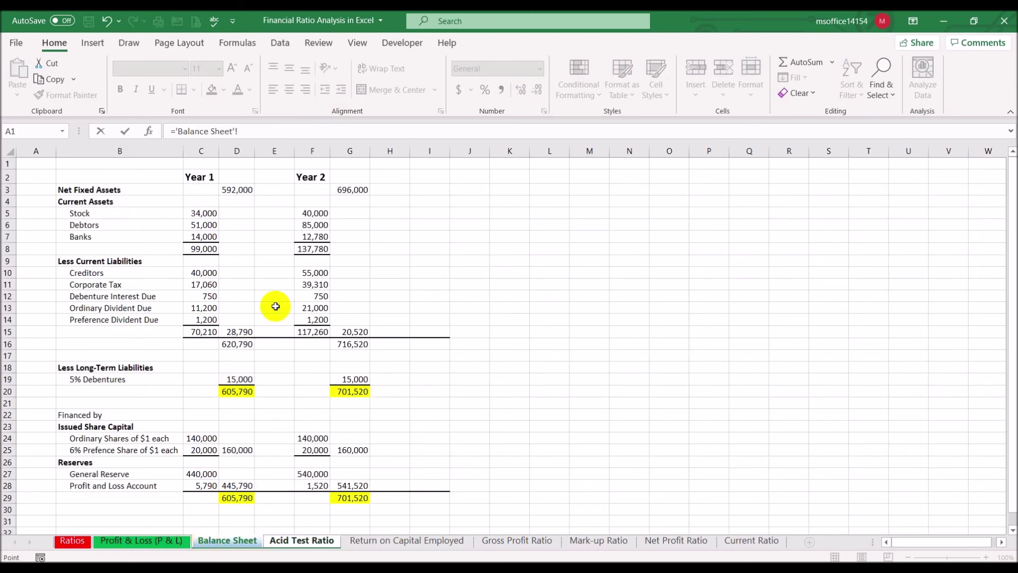
left_click(201, 252)
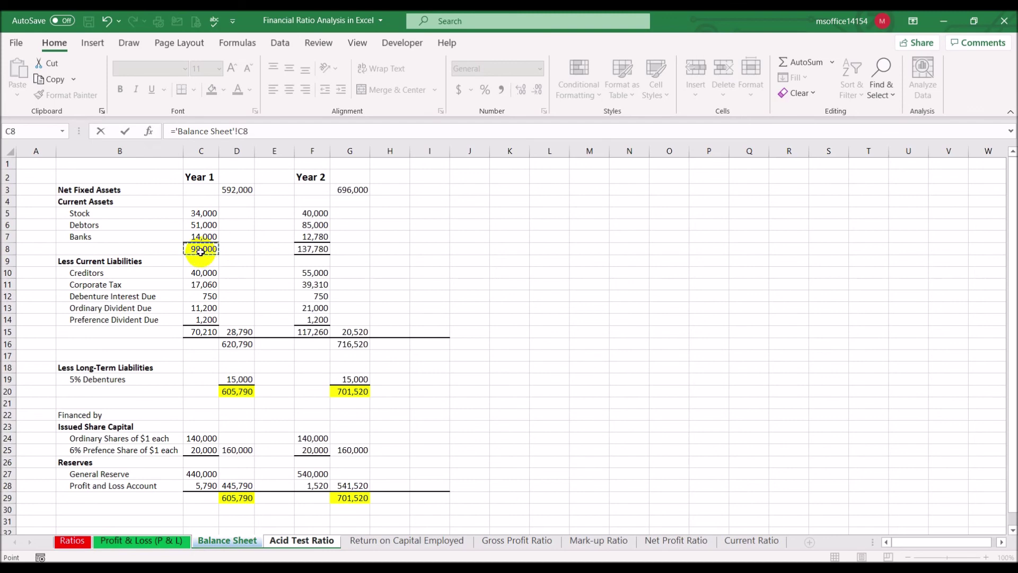
type("-")
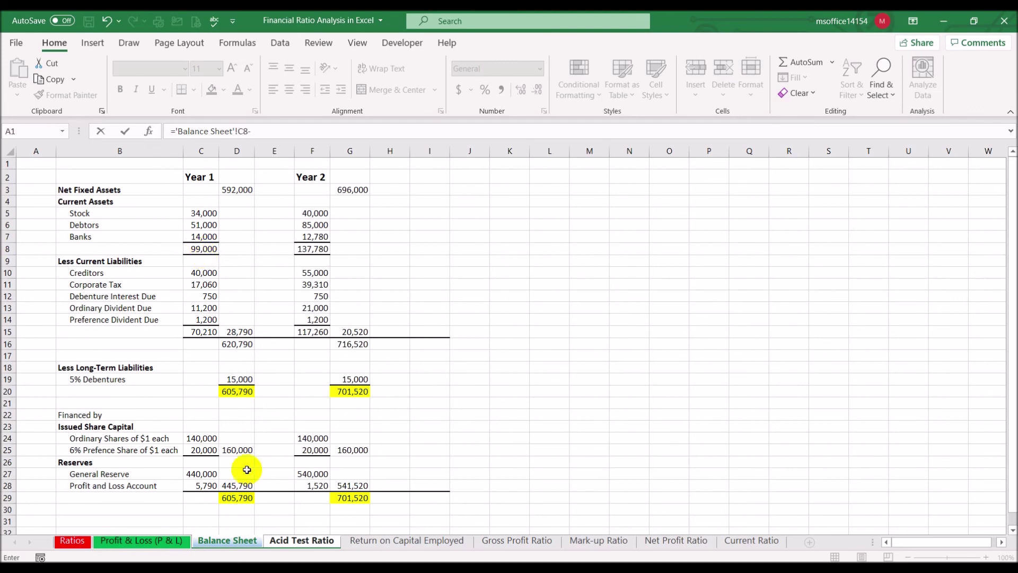
left_click(148, 539)
left_click(210, 309)
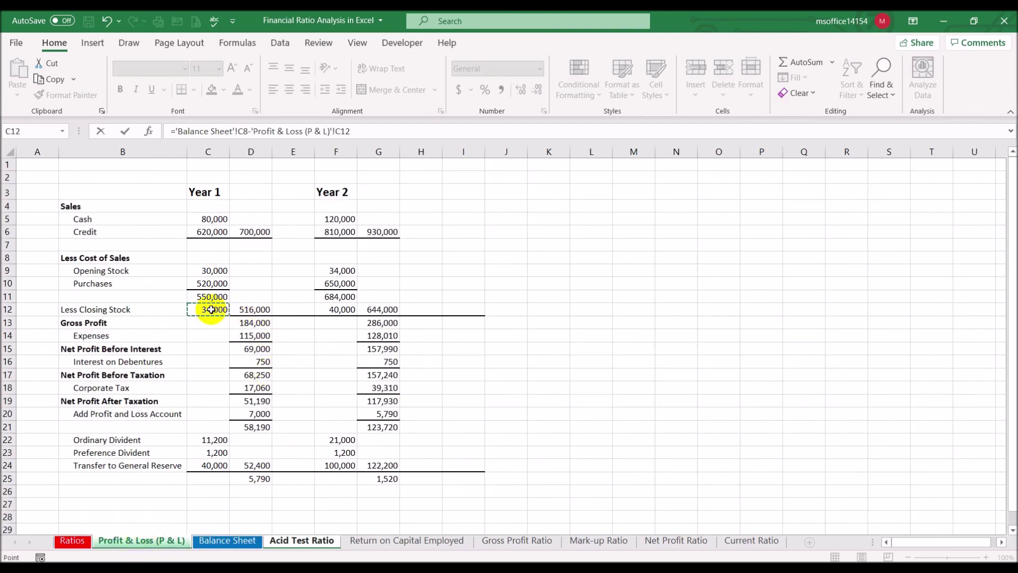
key("Return")
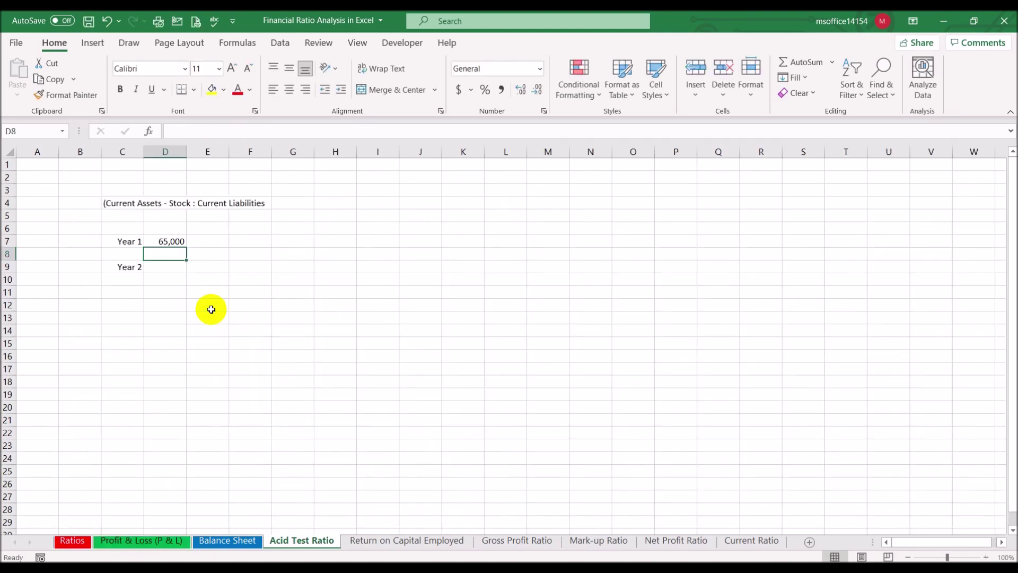
- Bring Year 1's total current liabilities into E7 of Acid Test Ratio with ='Balance Sheet'!C15
left_click(200, 240)
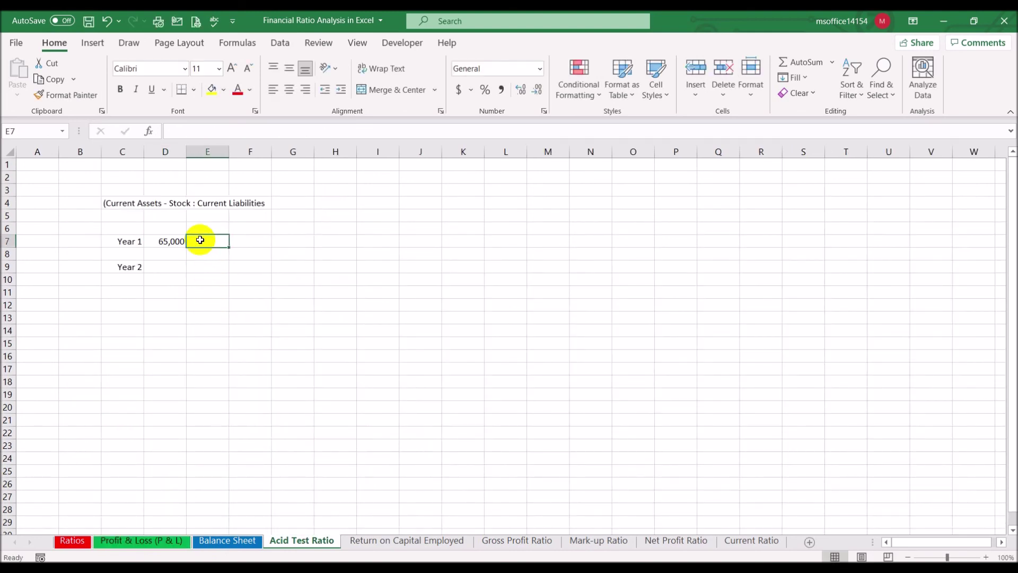
type("=")
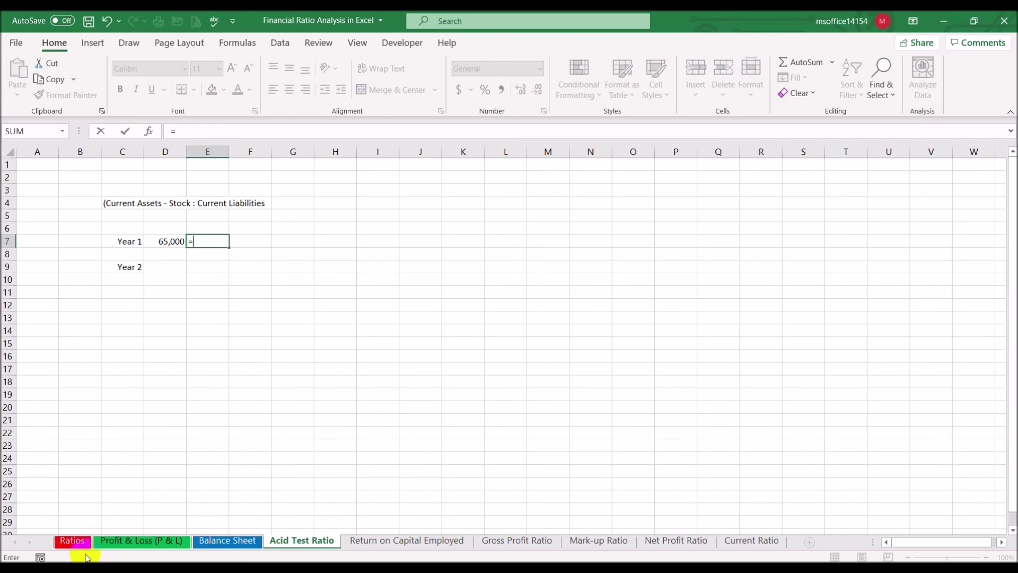
left_click(197, 543)
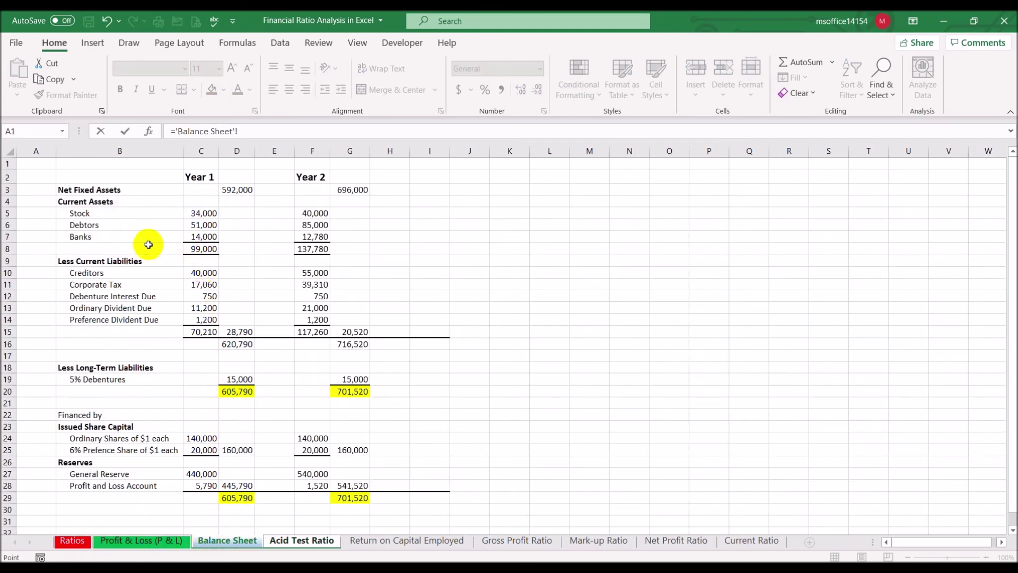
left_click(209, 332)
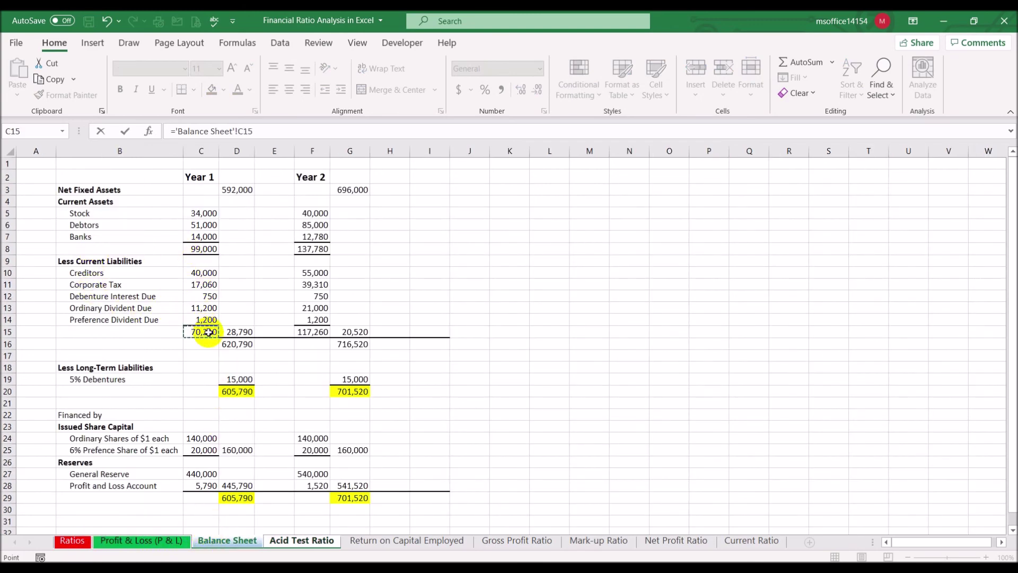
key("Return")
- Write Year 1's unsimplified ratio as 65000:70210 in F7
left_click(260, 244)
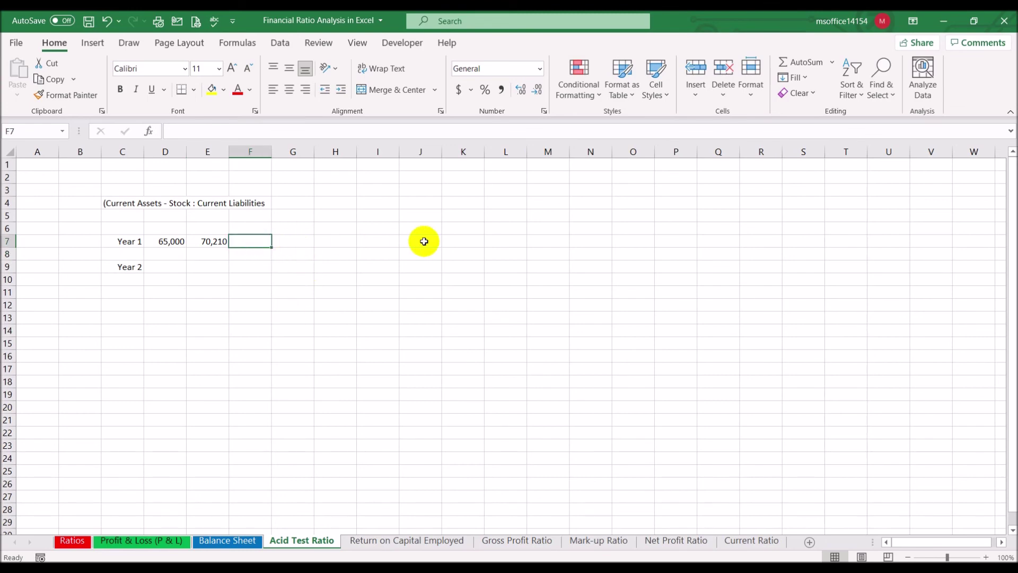
type("65000")
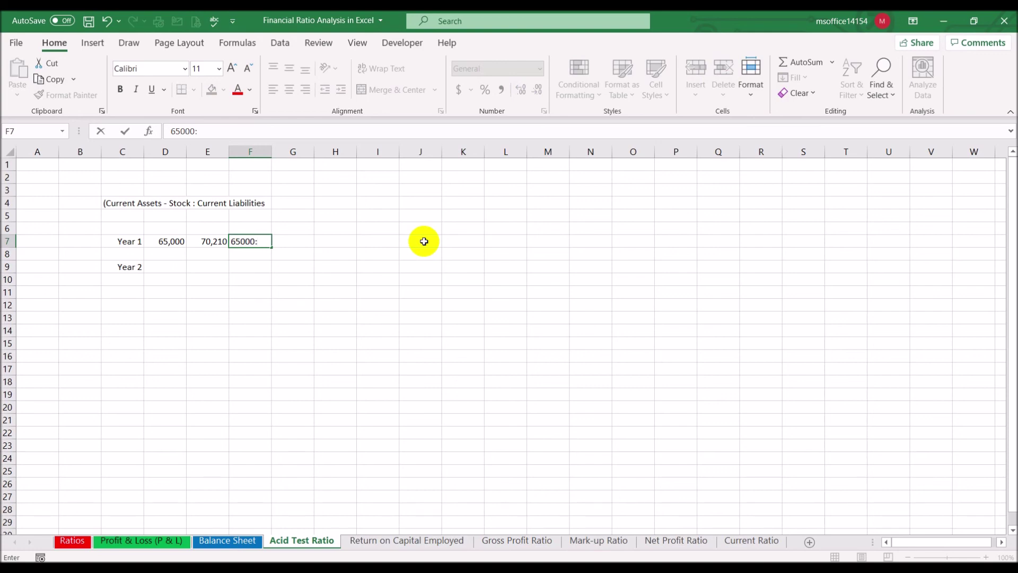
type(":70210")
key("Return")
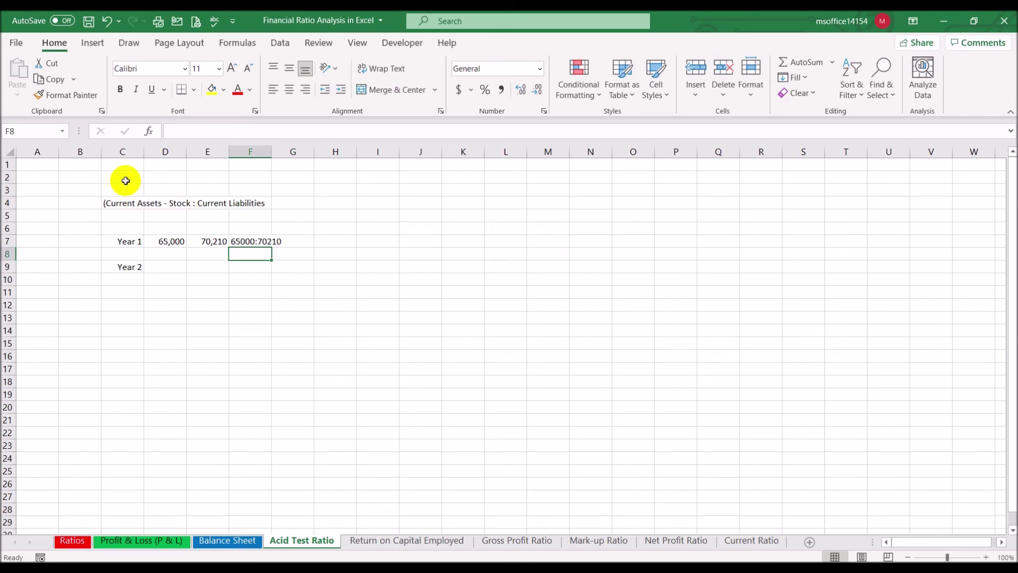
- Auto-fit the width of all columns on the Acid Test Ratio sheet to their contents
left_click(10, 151)
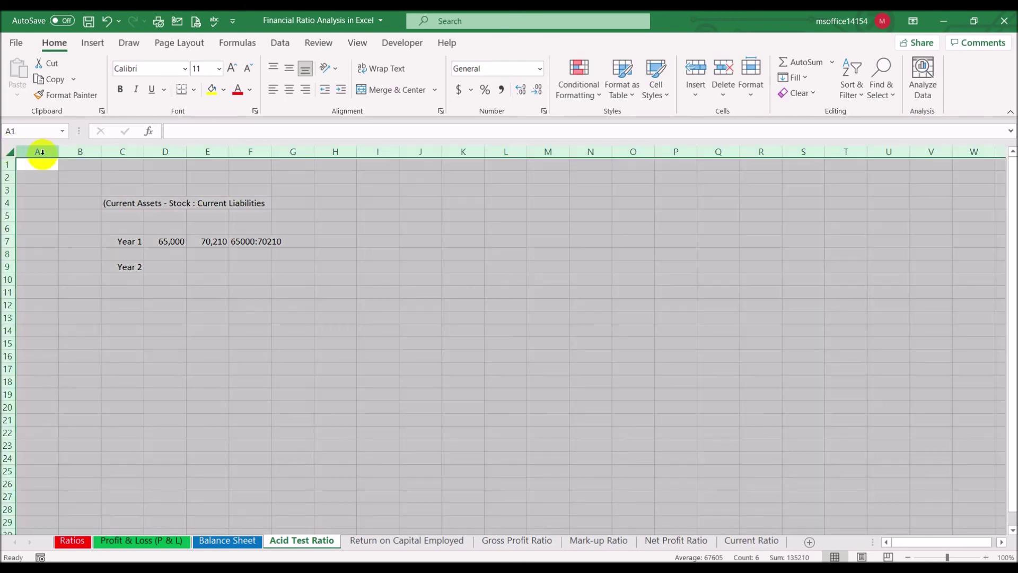
double_click(101, 151)
left_click(366, 305)
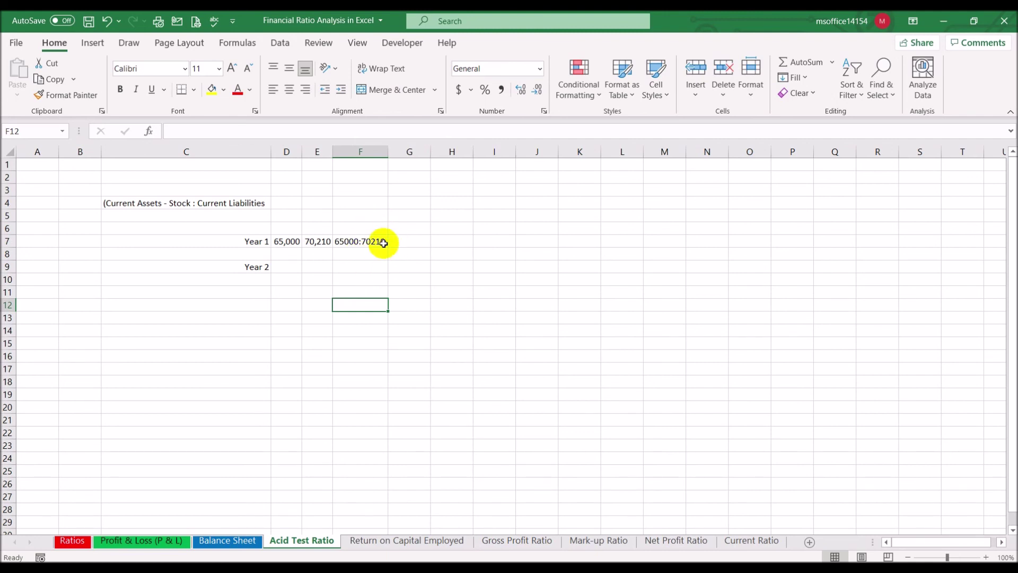
- Calculate the first term of Year 1's simplified ratio in H7 with the formula =D7/E7
left_click(448, 240)
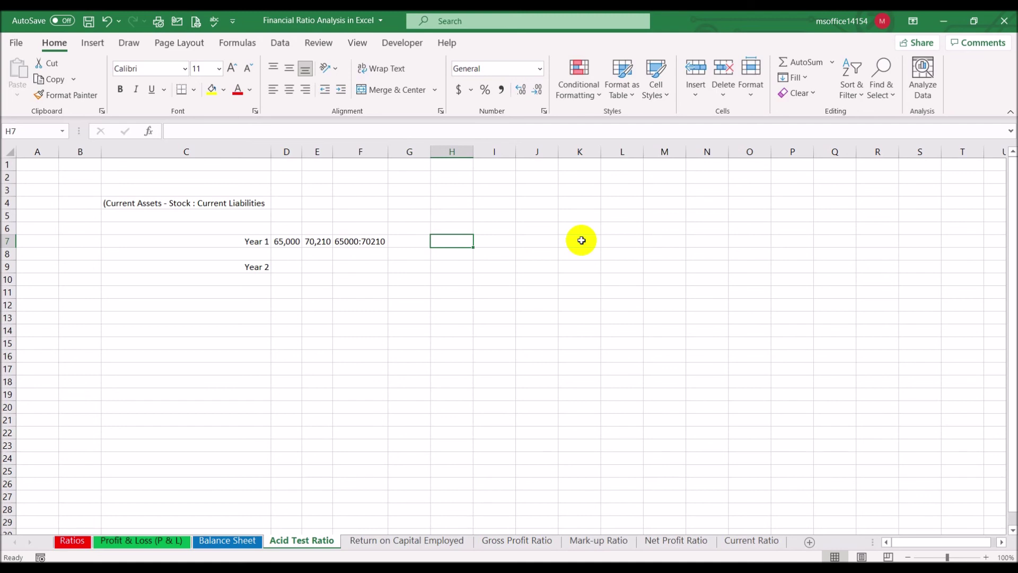
type("=6")
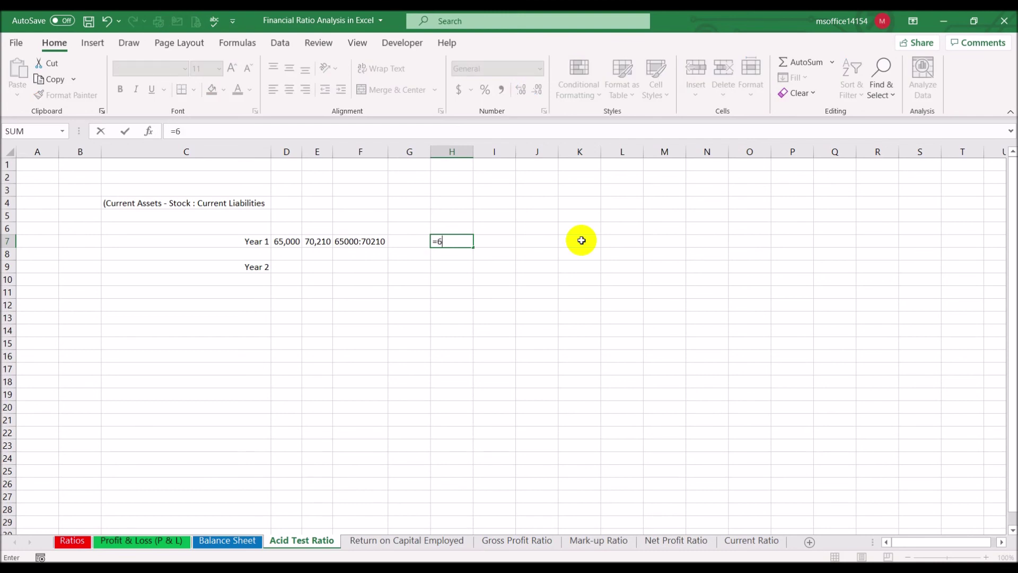
left_click(283, 241)
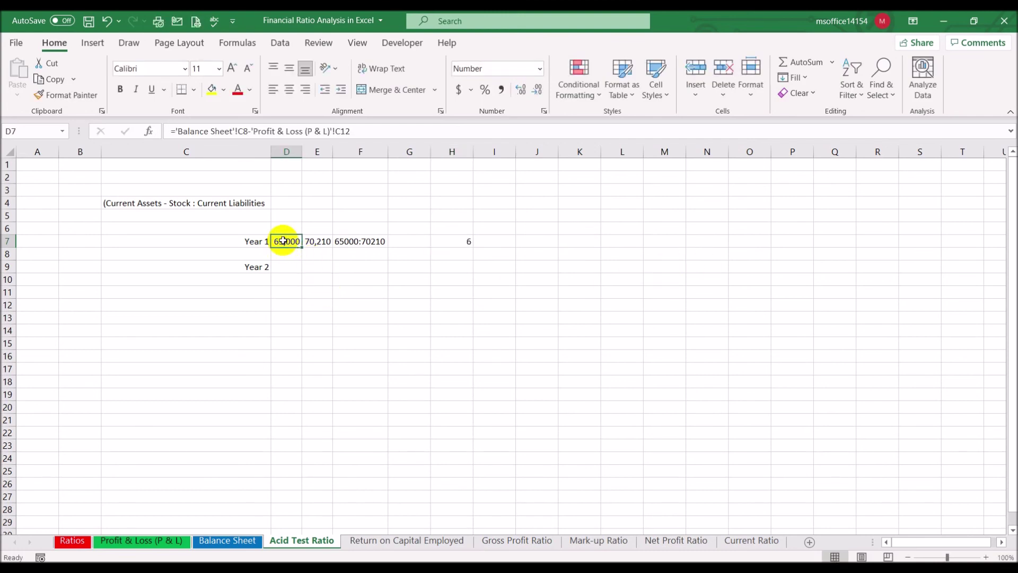
left_click(450, 241)
double_click(450, 242)
key("BackSpace")
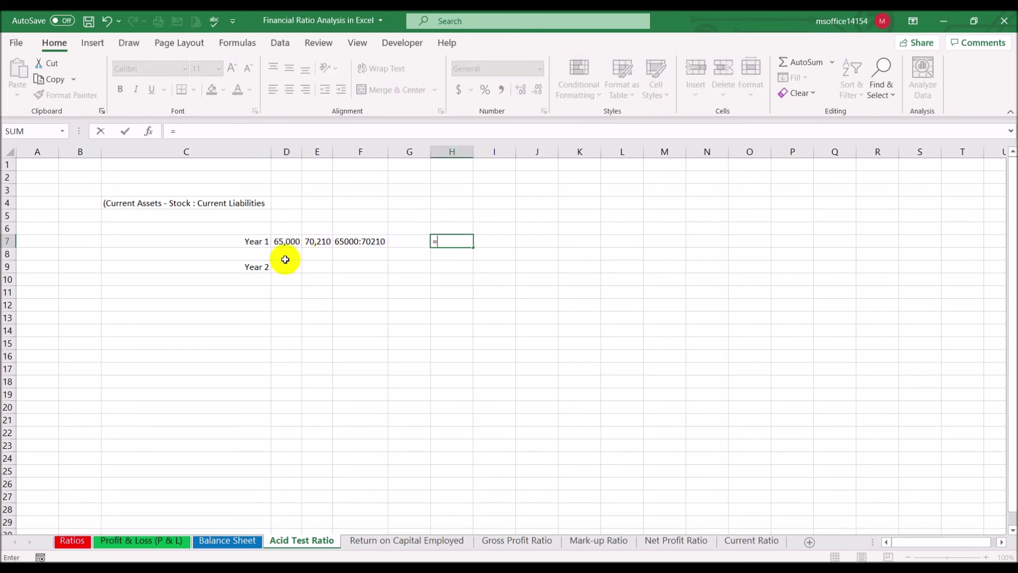
left_click(281, 241)
type("/")
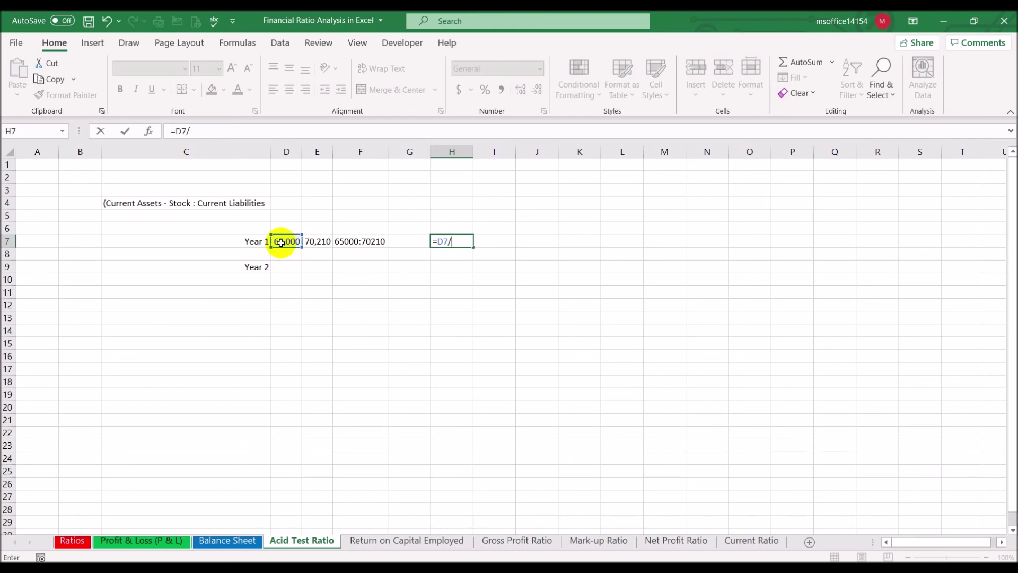
left_click(309, 241)
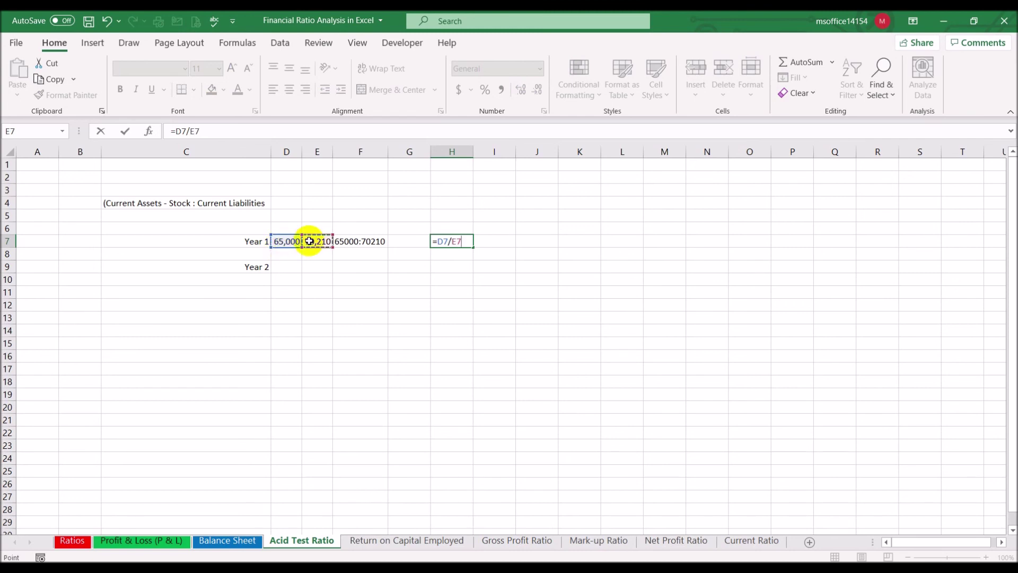
key("Return")
- Calculate the second term of Year 1's simplified ratio in I7 with the formula =E7/E7
key("Up")
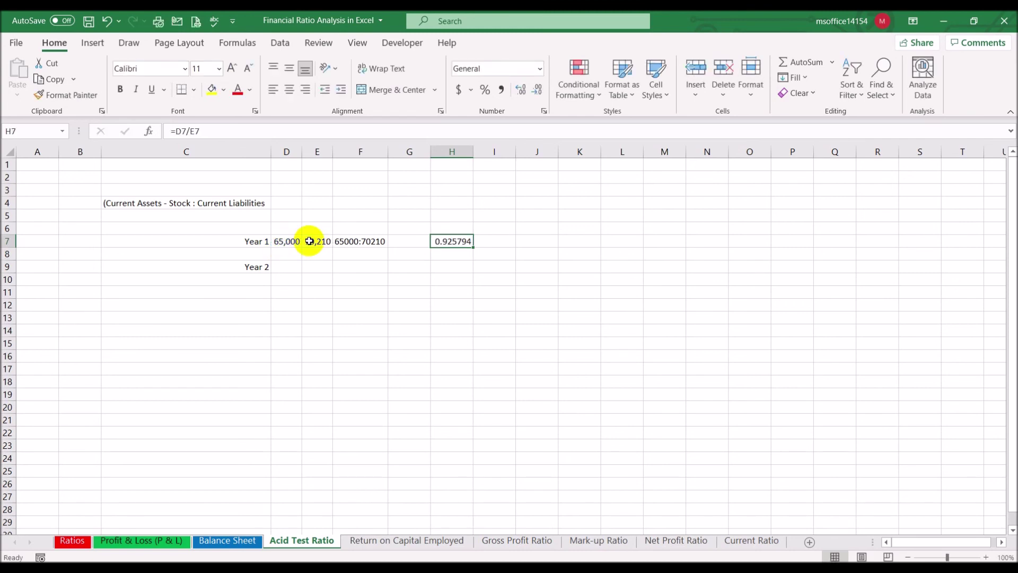
key("Right")
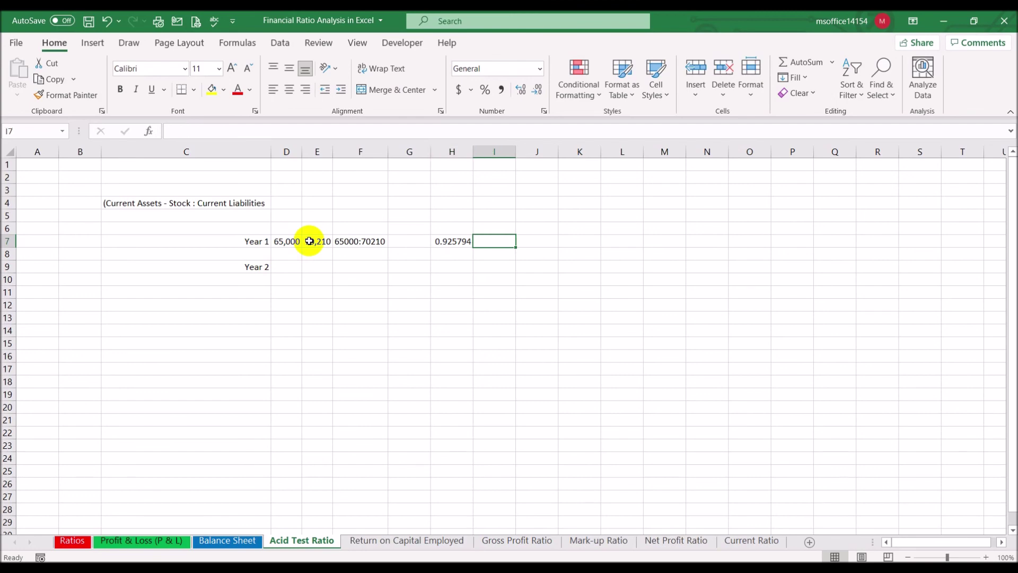
type("=")
left_click(309, 241)
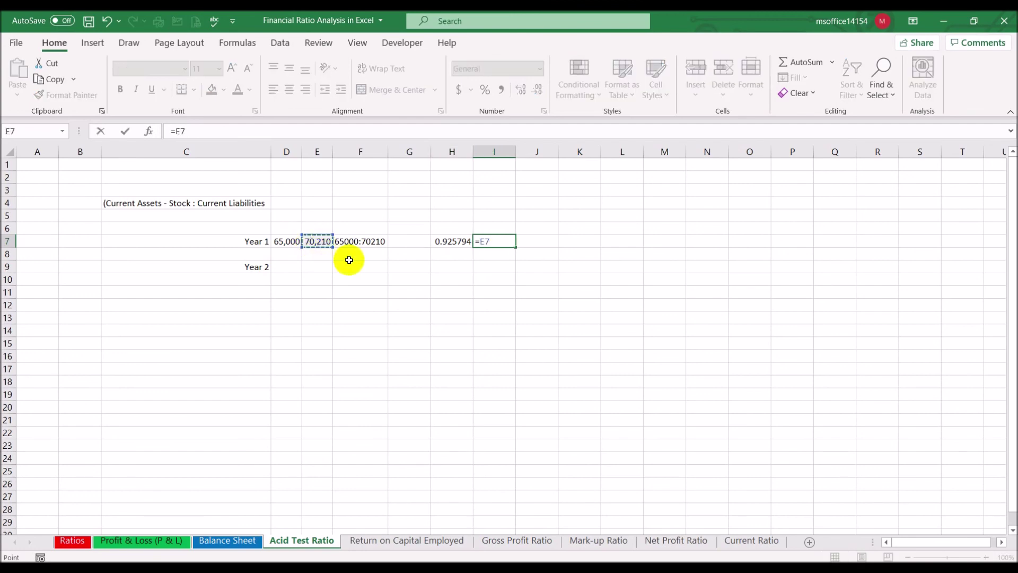
type("/")
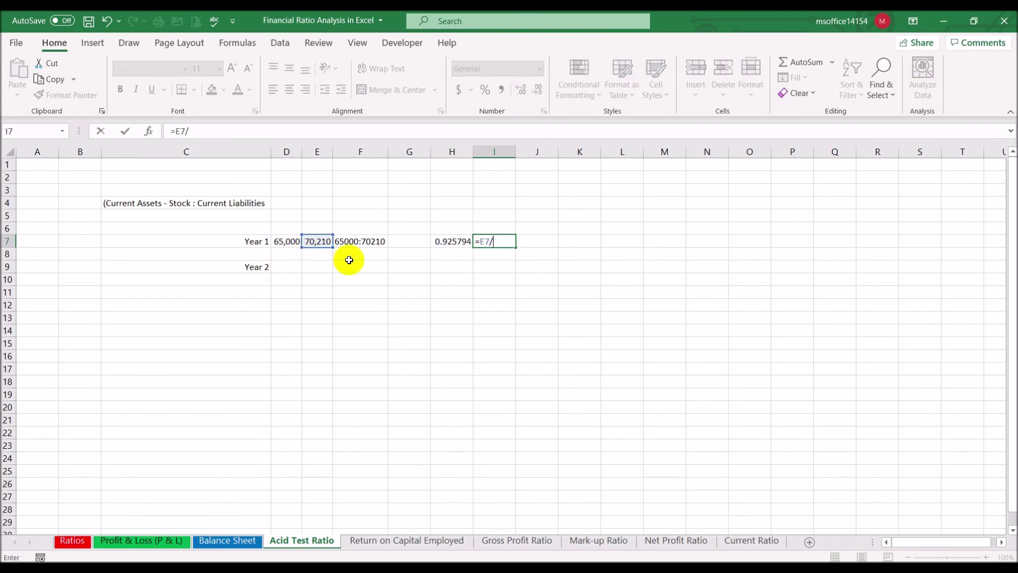
left_click(316, 241)
key("Return")
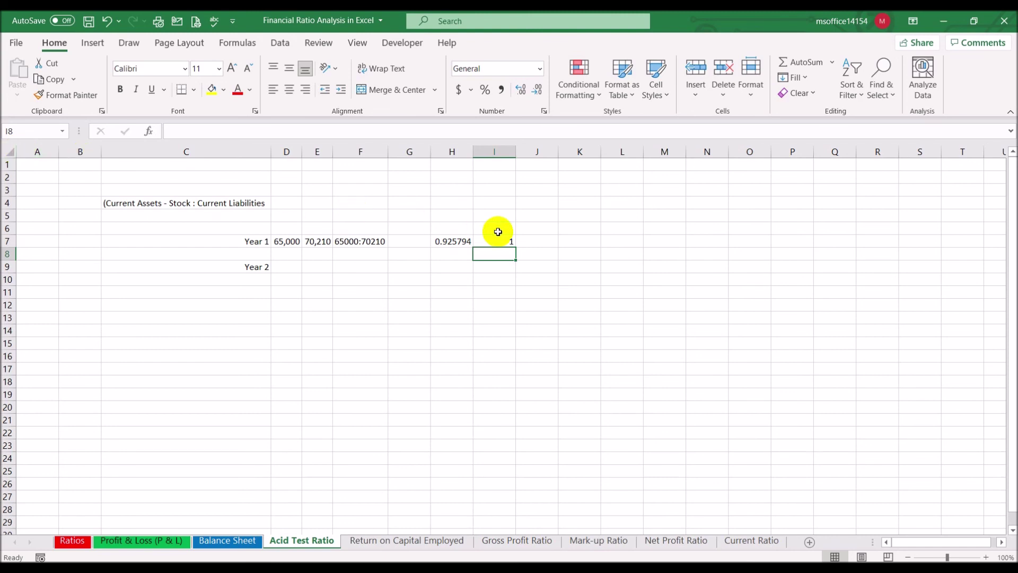
- Calculate Year 2's current assets less closing stock in D9 with ='Balance Sheet'!F8-'Profit & Loss (P & L)'!F12
left_click(290, 267)
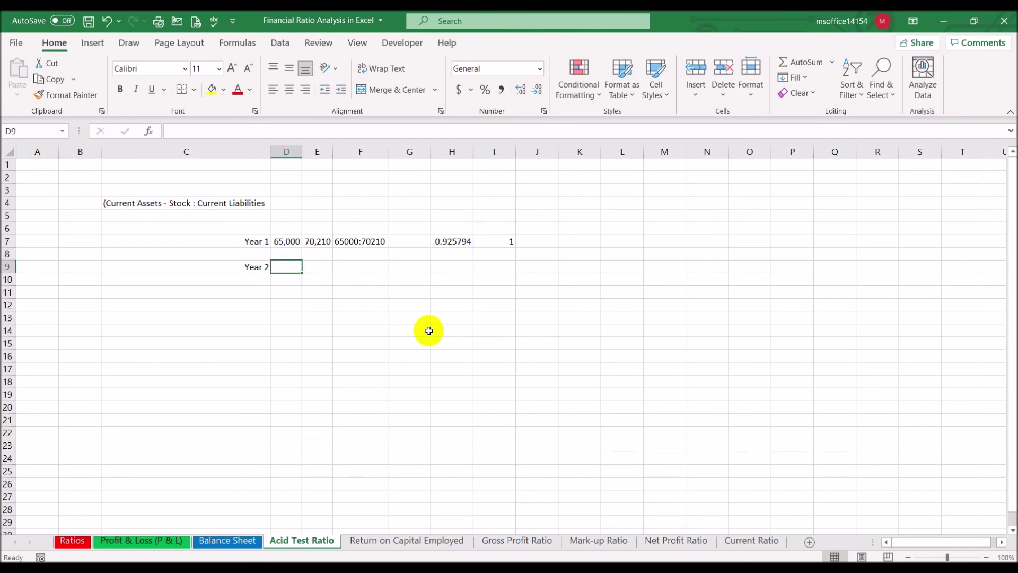
type("=")
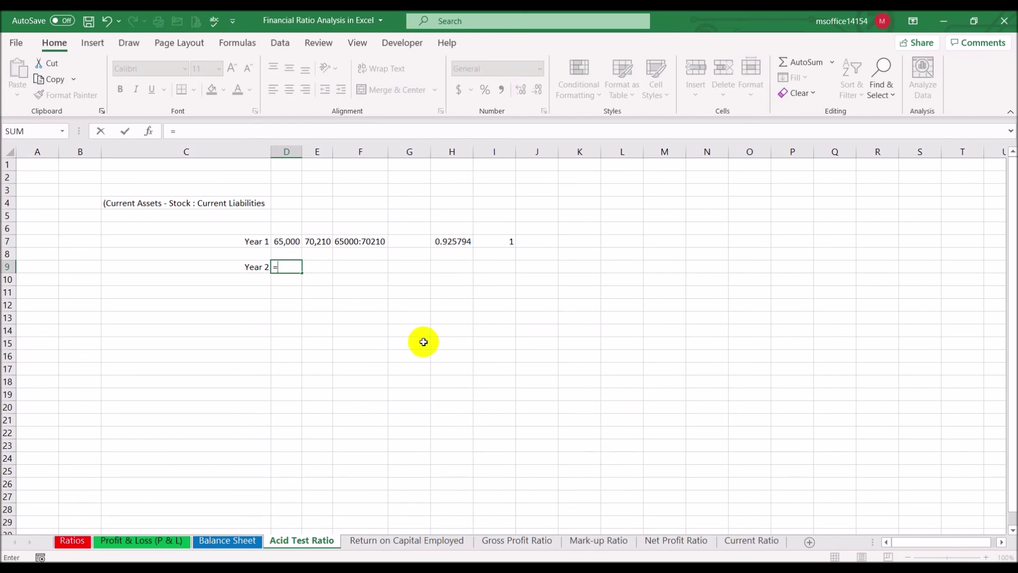
left_click(162, 541)
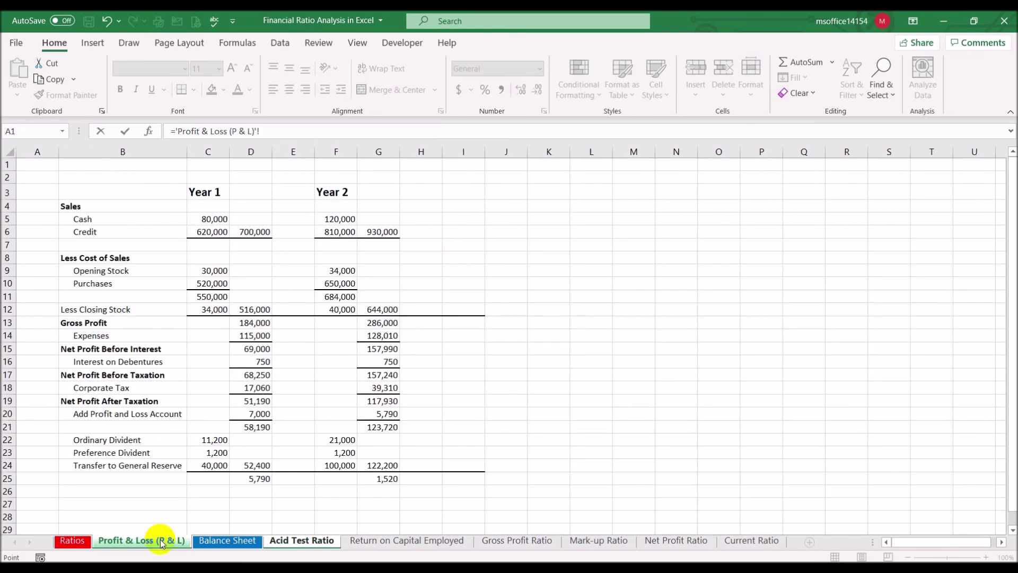
left_click(214, 540)
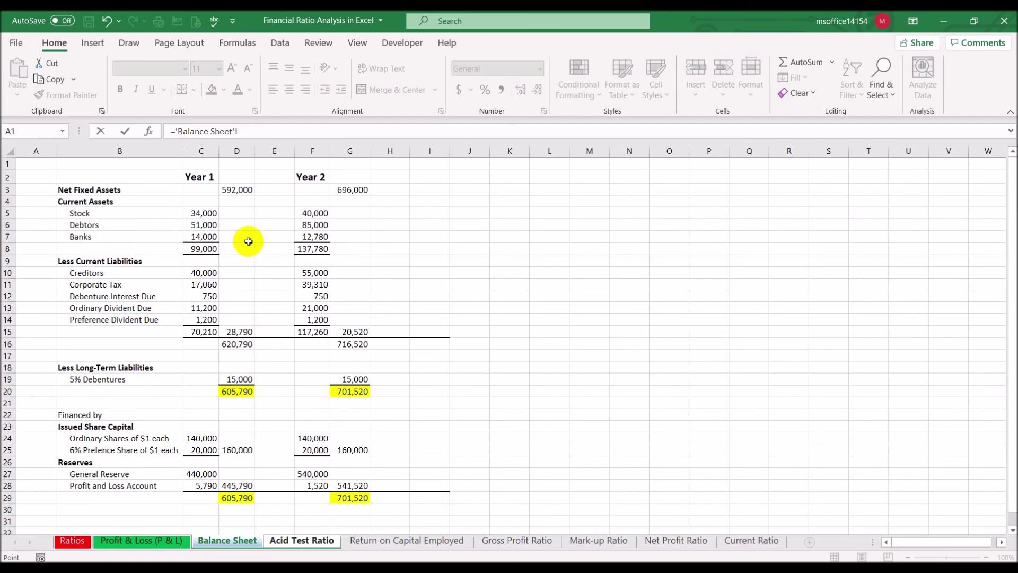
left_click(309, 247)
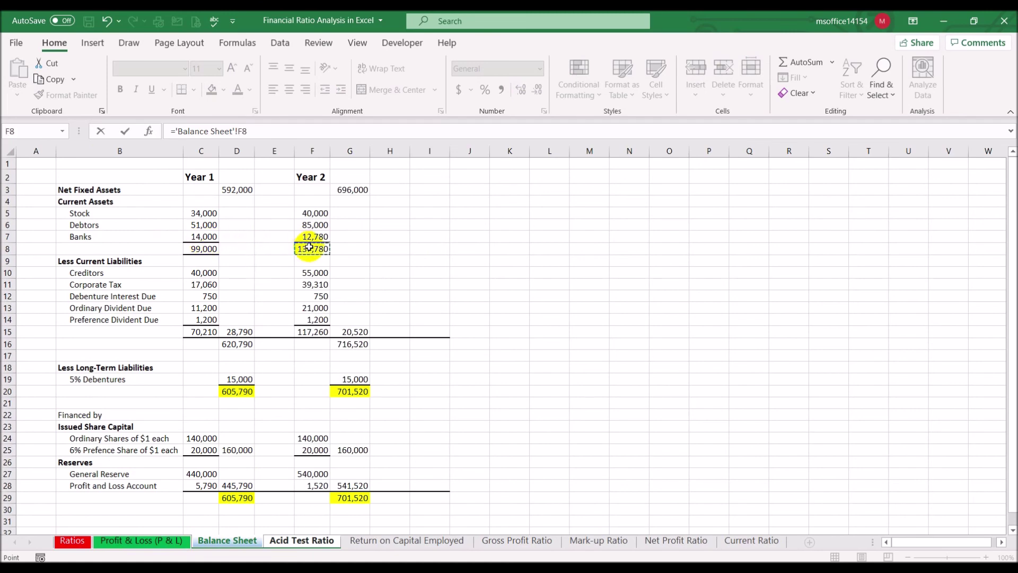
type("-")
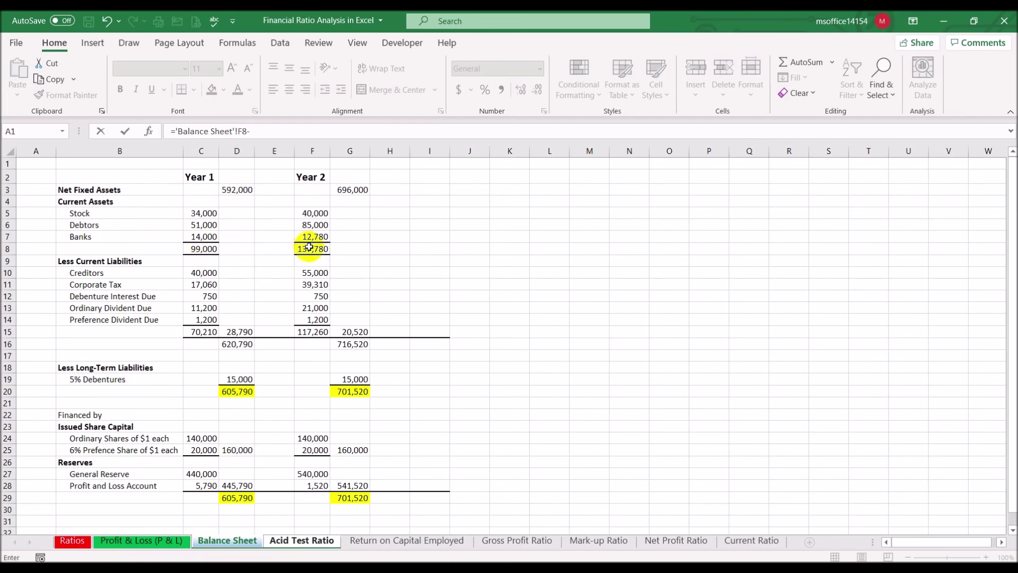
left_click(139, 546)
left_click(342, 309)
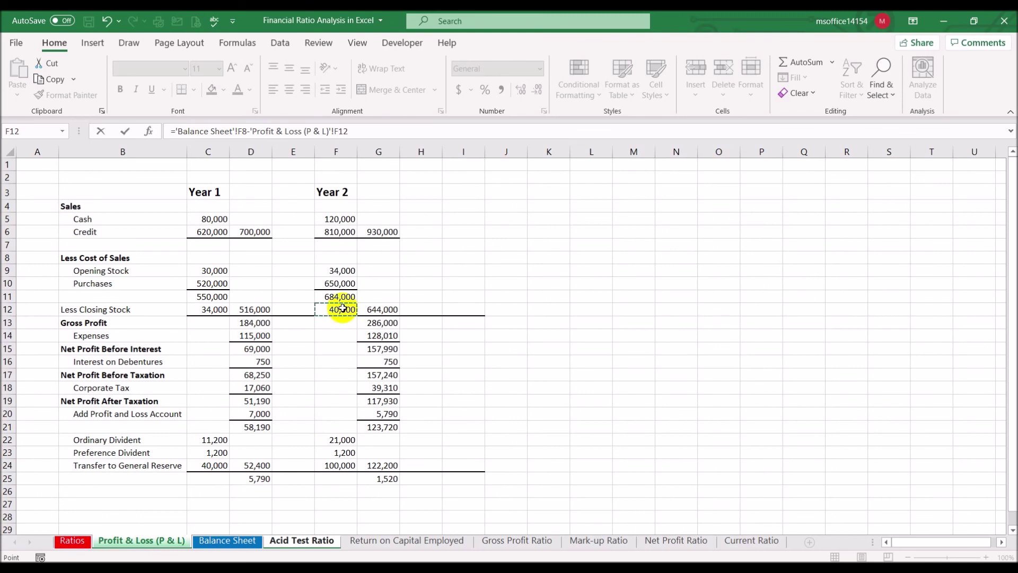
key("Return")
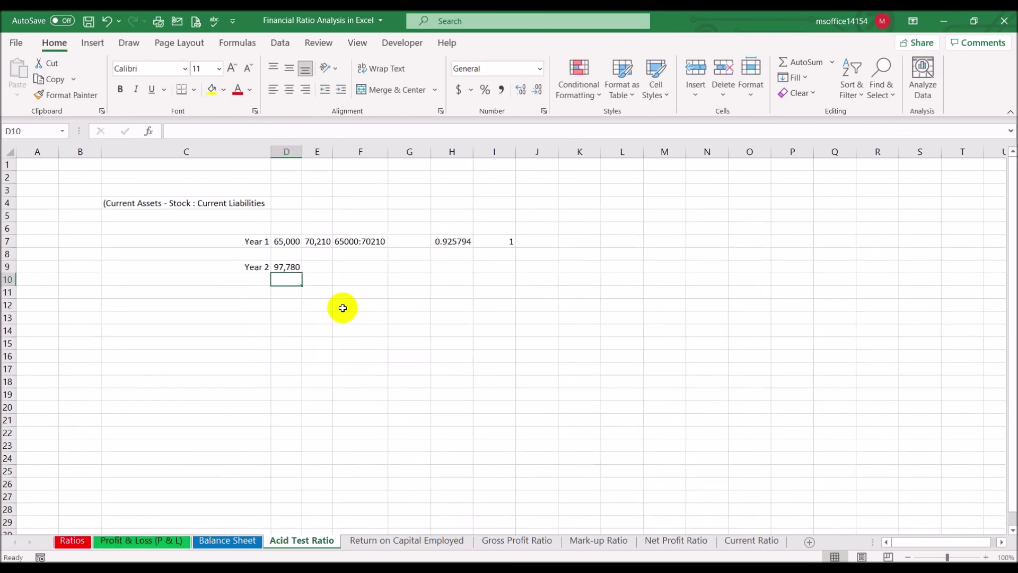
- Bring Year 2's total current liabilities into E9 of Acid Test Ratio with ='Balance Sheet'!F15
key("Up")
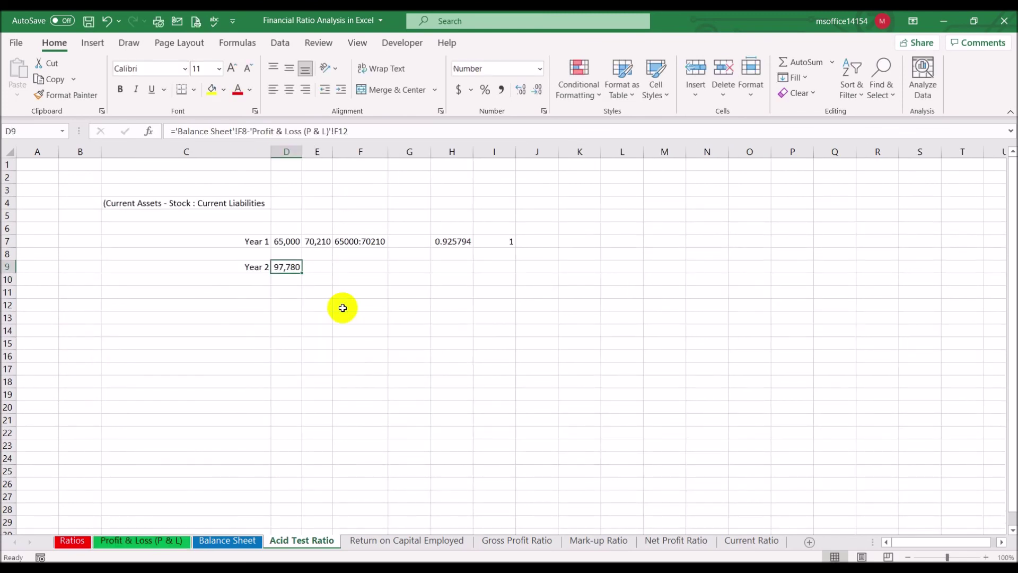
key("Right")
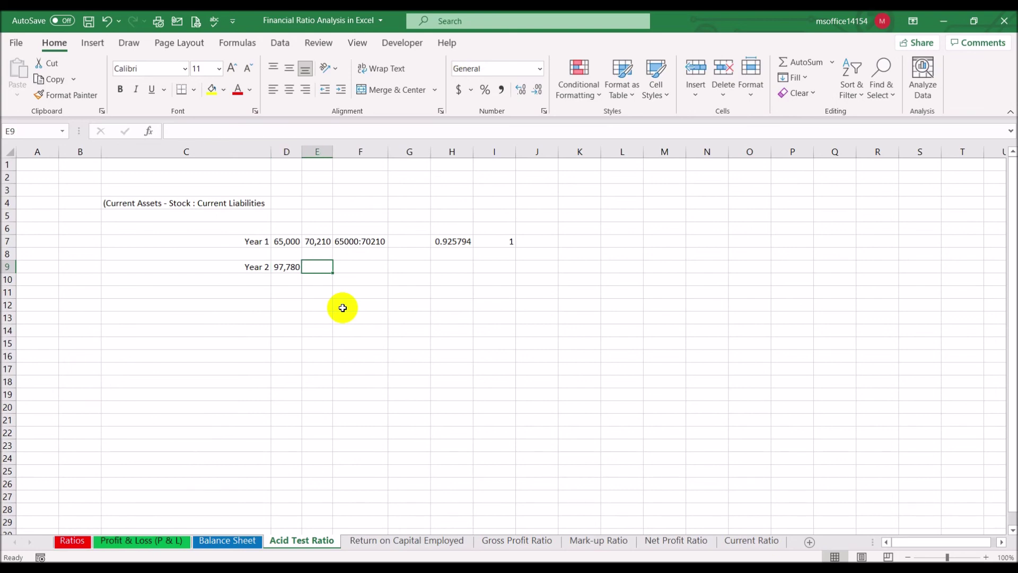
type("=")
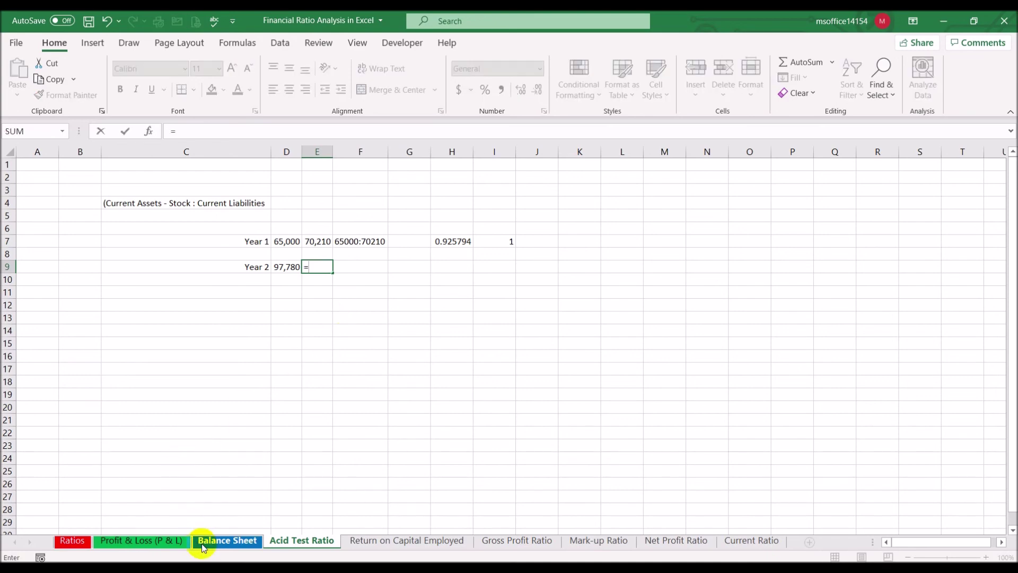
left_click(201, 547)
left_click(318, 330)
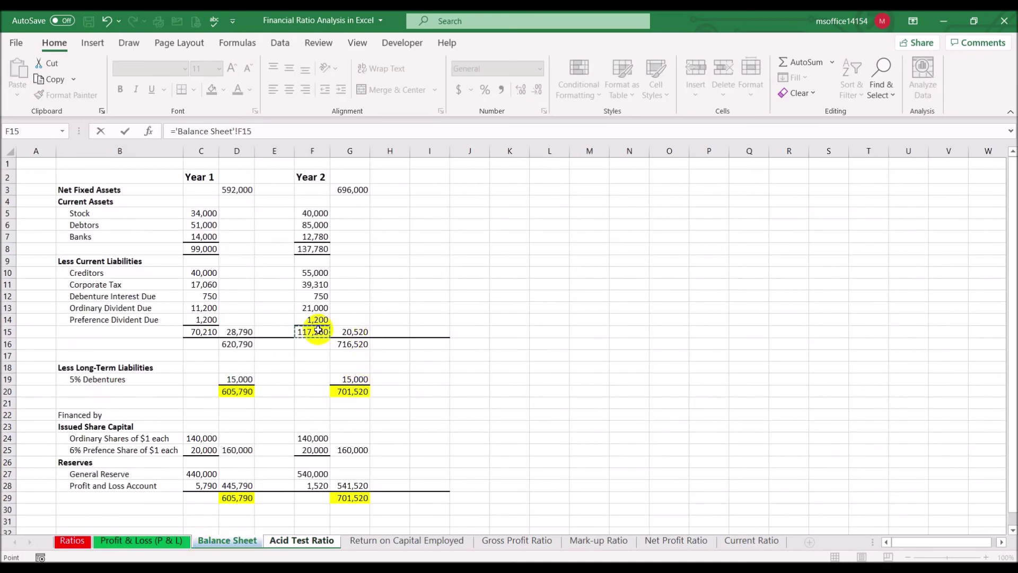
key("Return")
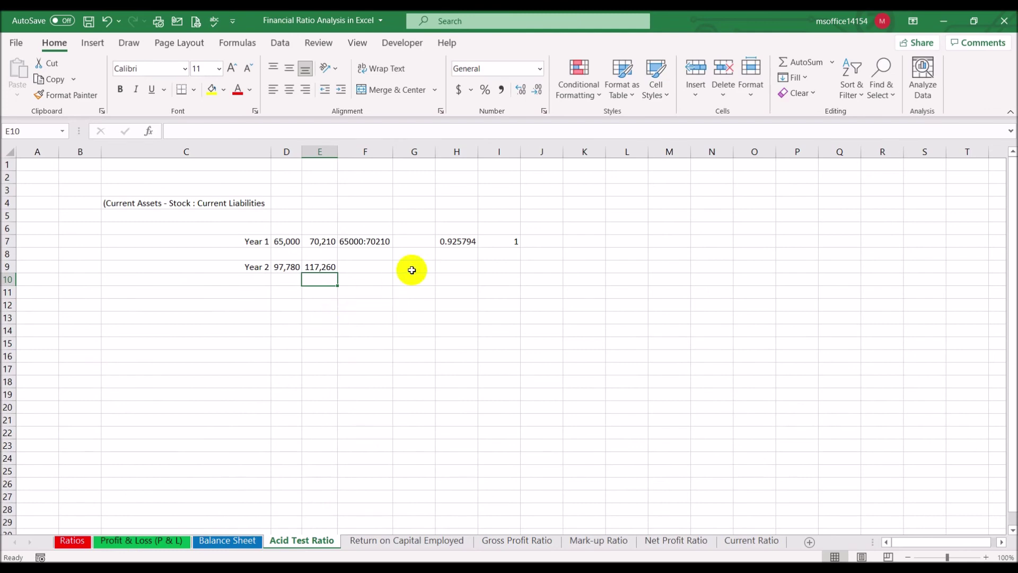
- Enter Year 2's ratio as 97,780:117,260 in F9 and fit column F's width to its contents
left_click(372, 271)
type("9")
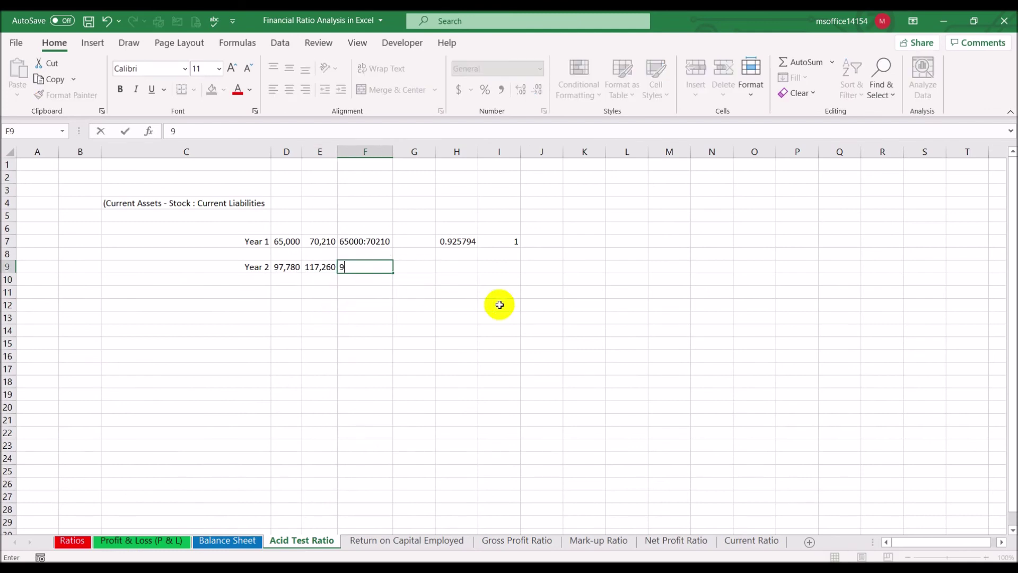
type("7,780:117,260")
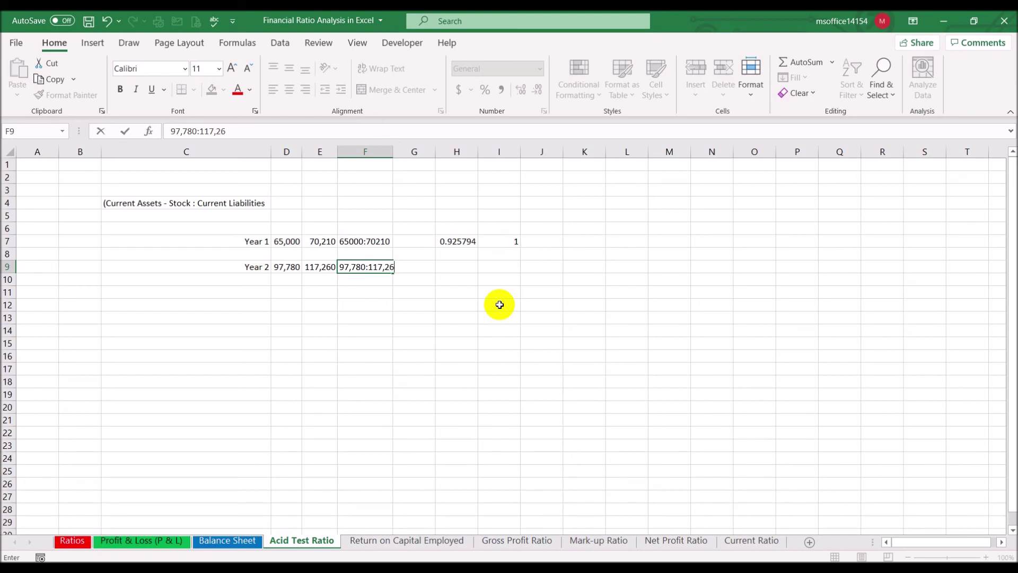
key("Return")
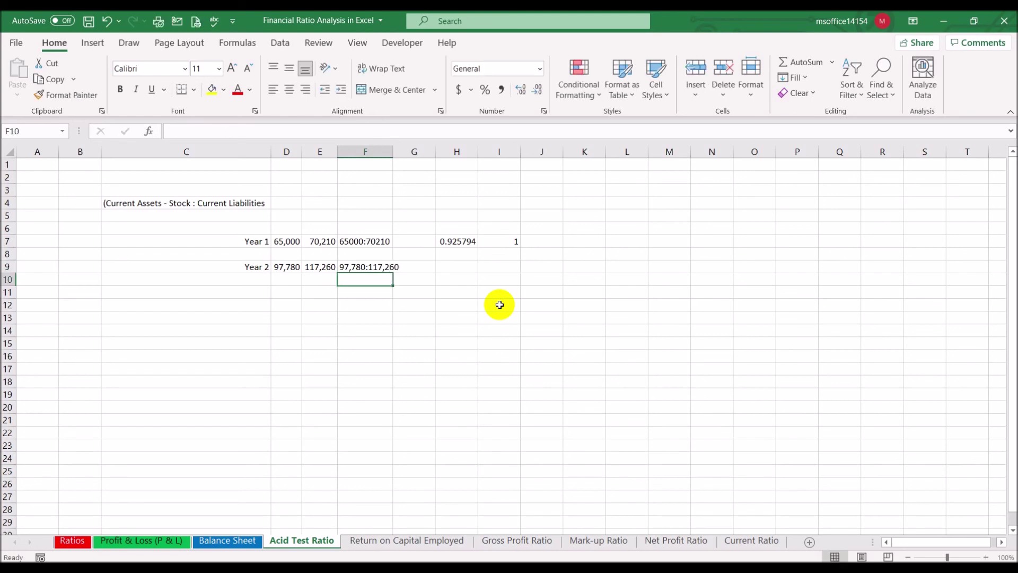
double_click(393, 152)
- Calculate the first term of Year 2's simplified ratio in H9 with the formula =D9/E9
left_click(458, 267)
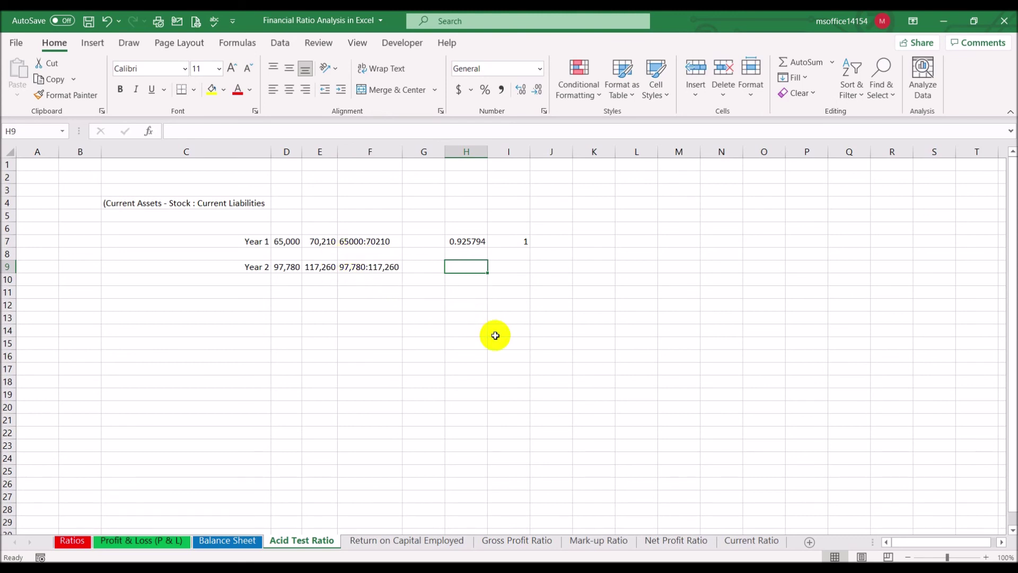
type("=")
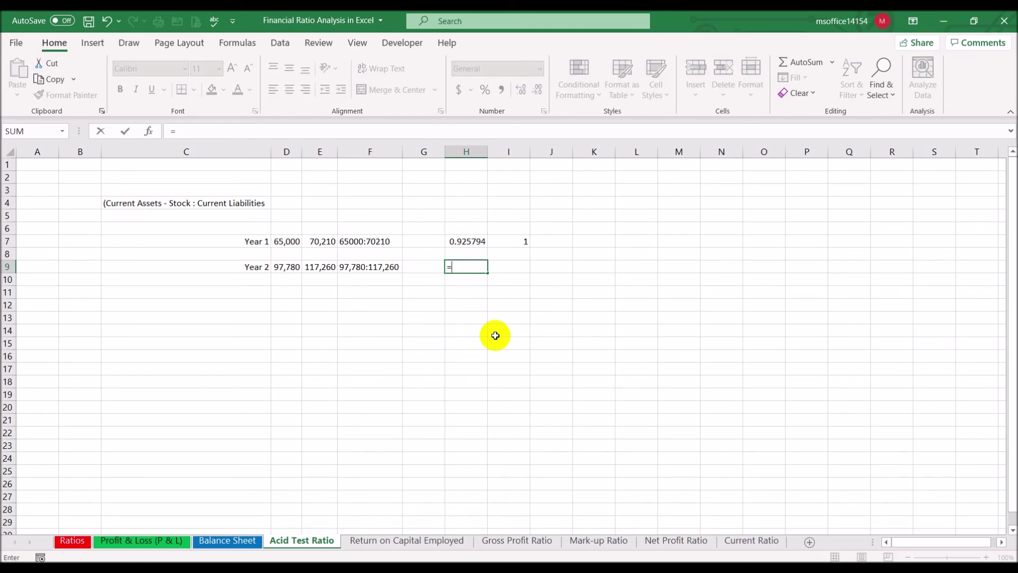
left_click(281, 273)
type("/")
left_click(318, 269)
key("Return")
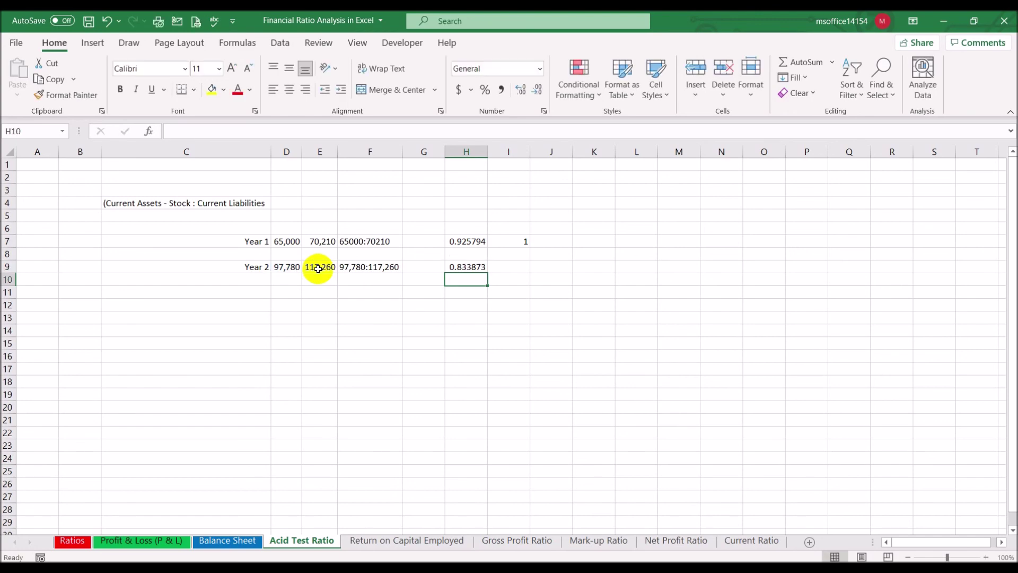
- Calculate the second term of Year 2's simplified ratio in I9 with the formula =E9/E9
double_click(505, 267)
type("=")
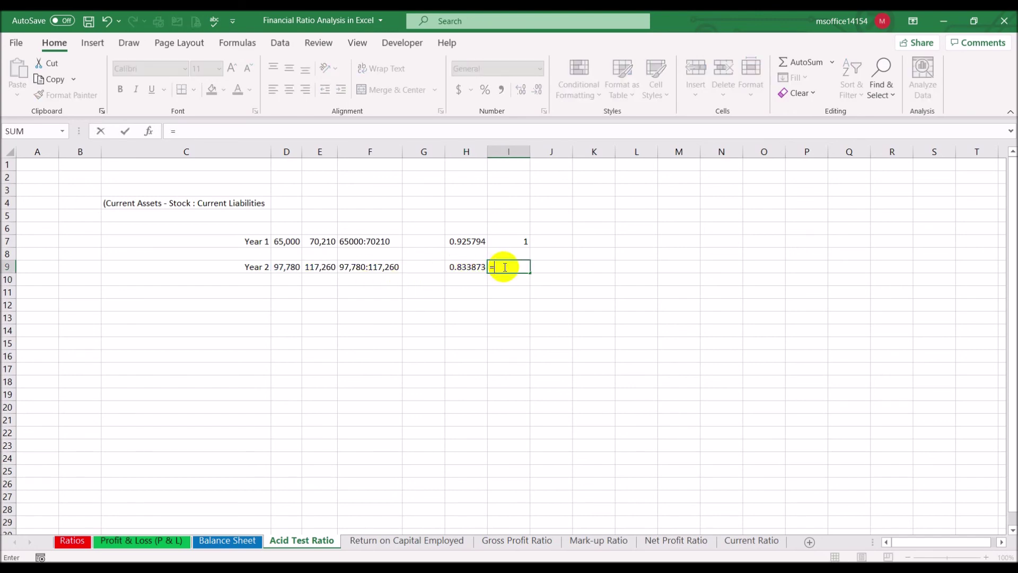
left_click(320, 269)
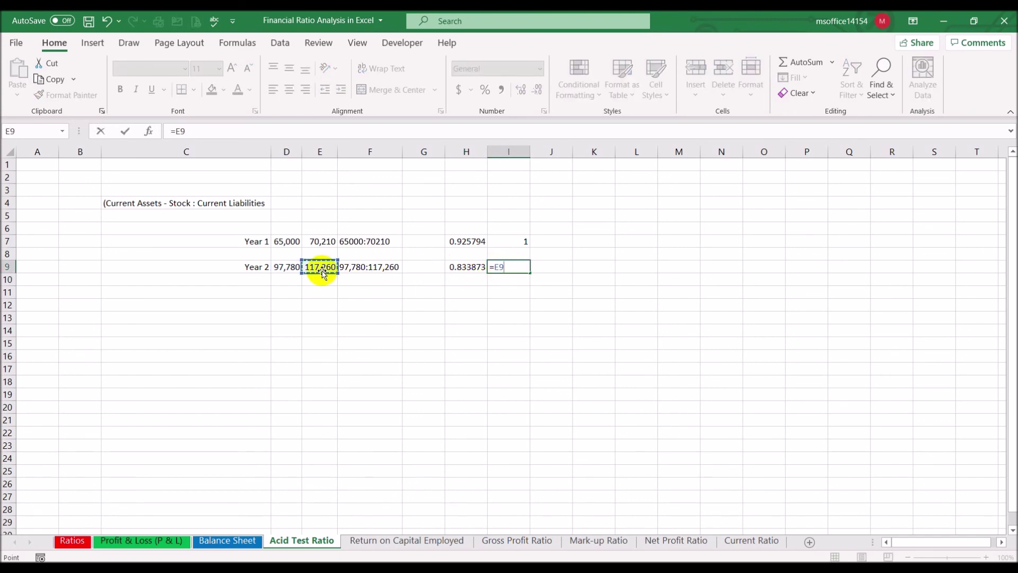
type("/")
left_click(322, 267)
key("Return")
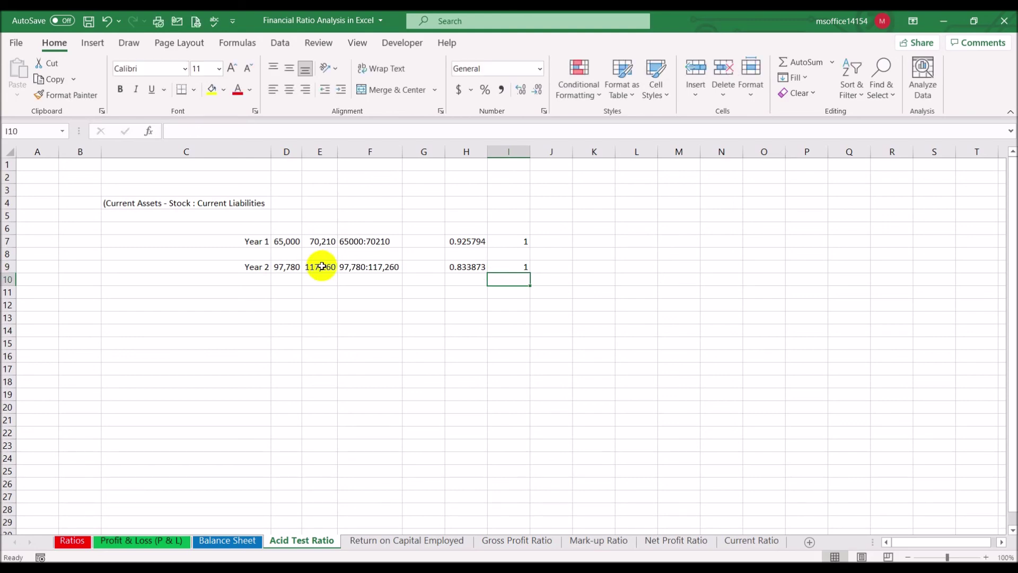
left_click(363, 352)
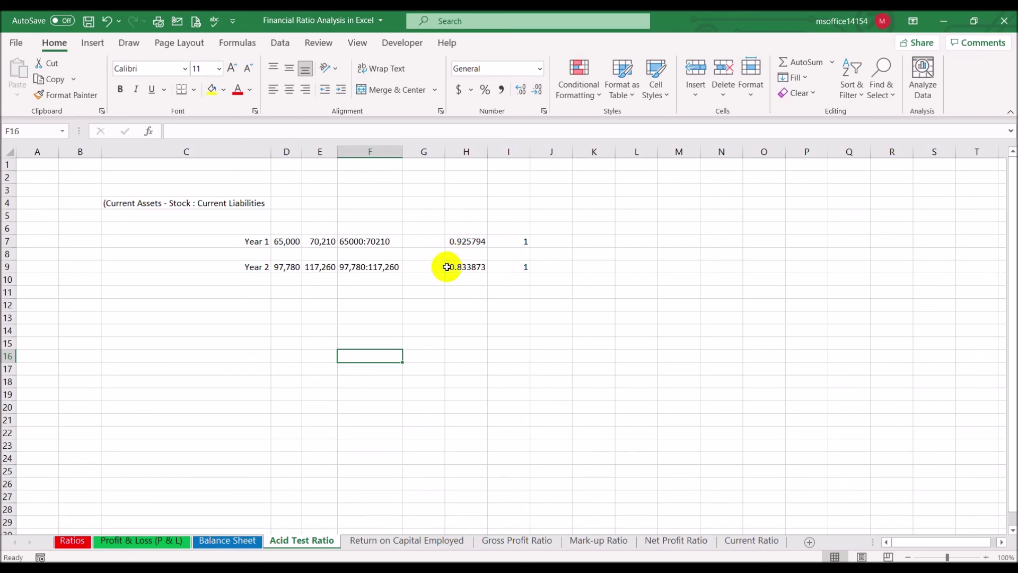
- Mark Acid Test Ratio in E6 of the Ratios sheet as done with the same green fill as Current Ratio
left_click(72, 540)
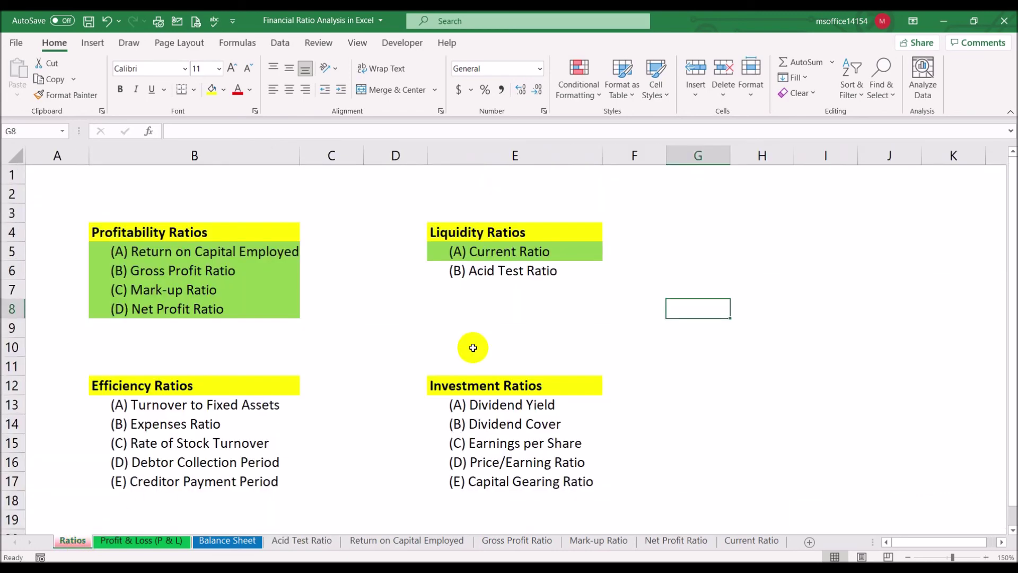
left_click(517, 271)
left_click(224, 92)
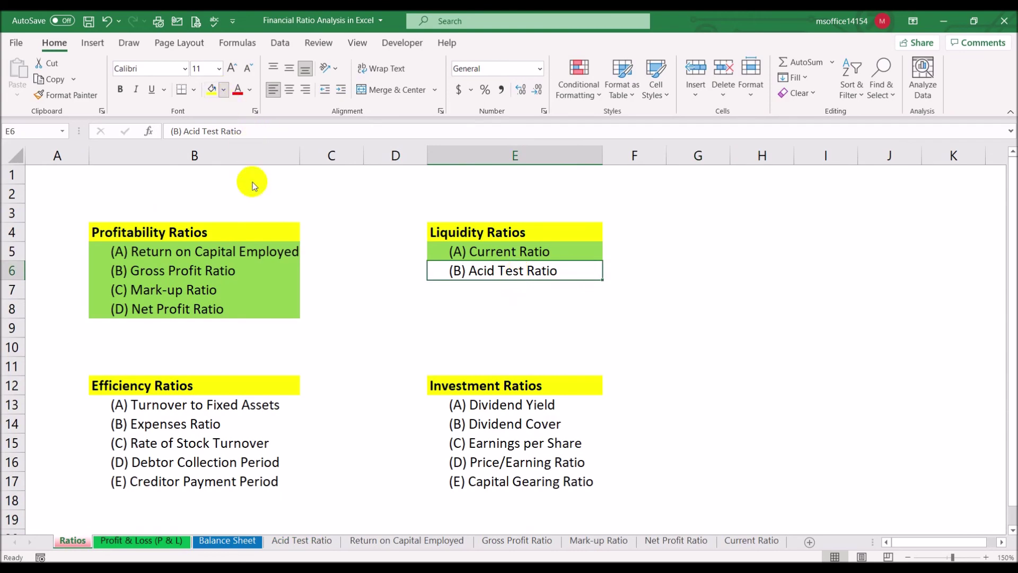
left_click(254, 215)
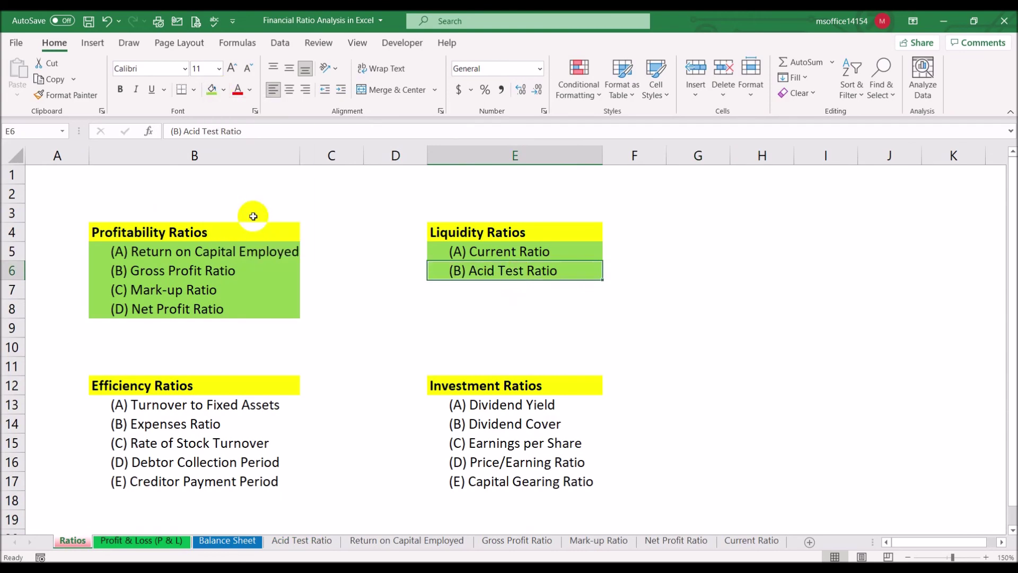
left_click(676, 322)
scroll(675, 321, "down", 1)
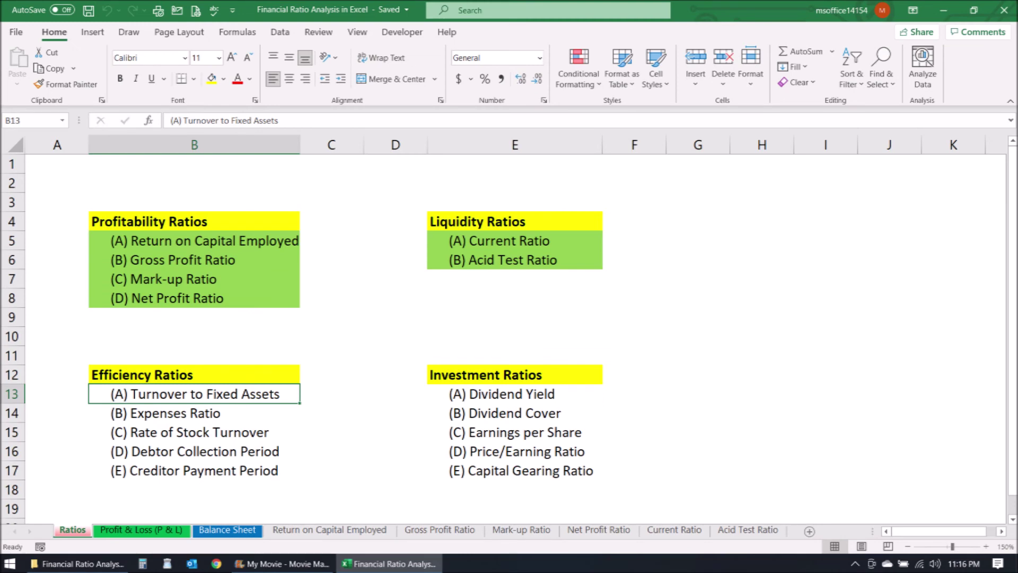